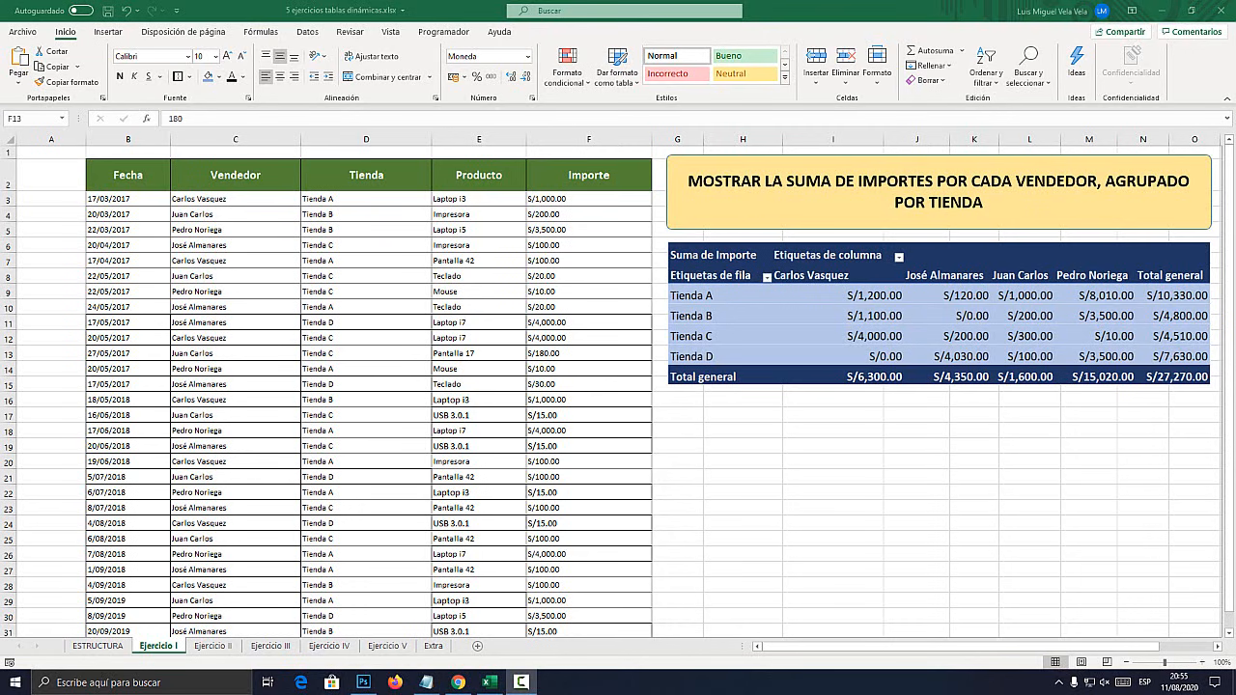
# Look through the sheets Ejercicio II to Ejercicio V and the ESTRUCTURA diagram, ending on Ejercicio I
pyautogui.click(212, 646)
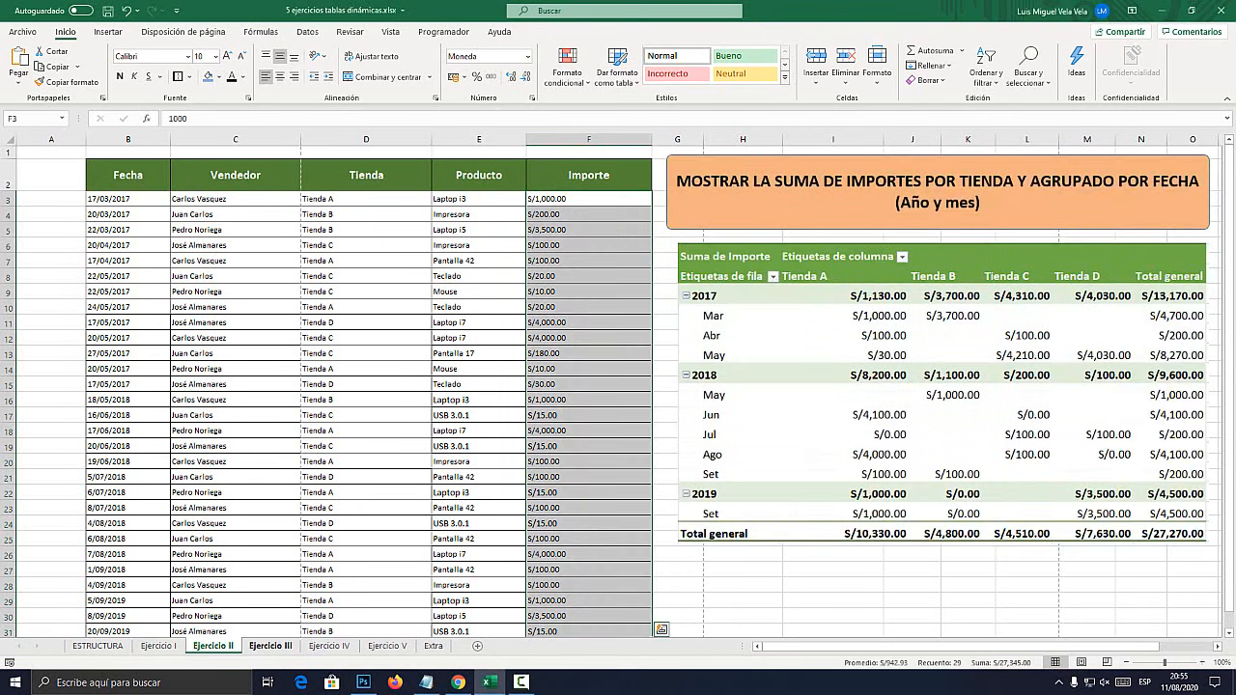
pyautogui.click(271, 646)
pyautogui.click(388, 646)
pyautogui.click(329, 646)
pyautogui.click(387, 646)
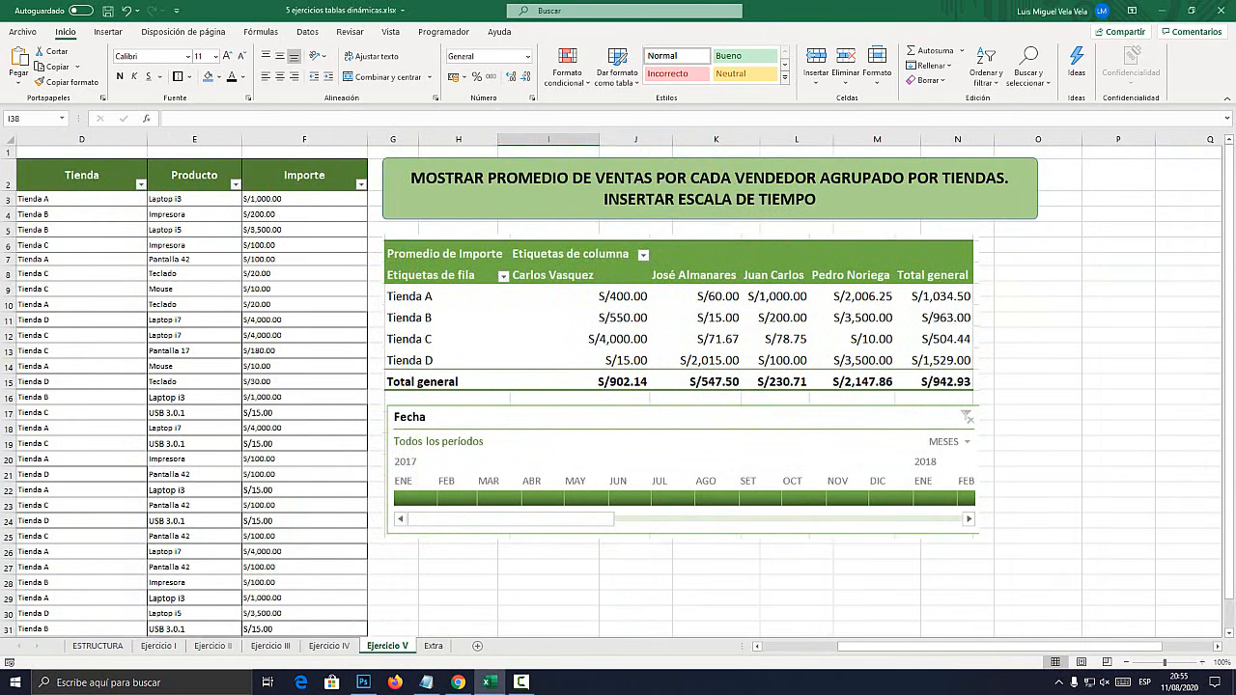
pyautogui.click(333, 632)
pyautogui.click(330, 646)
pyautogui.click(270, 646)
pyautogui.click(213, 646)
pyautogui.click(158, 646)
pyautogui.click(98, 646)
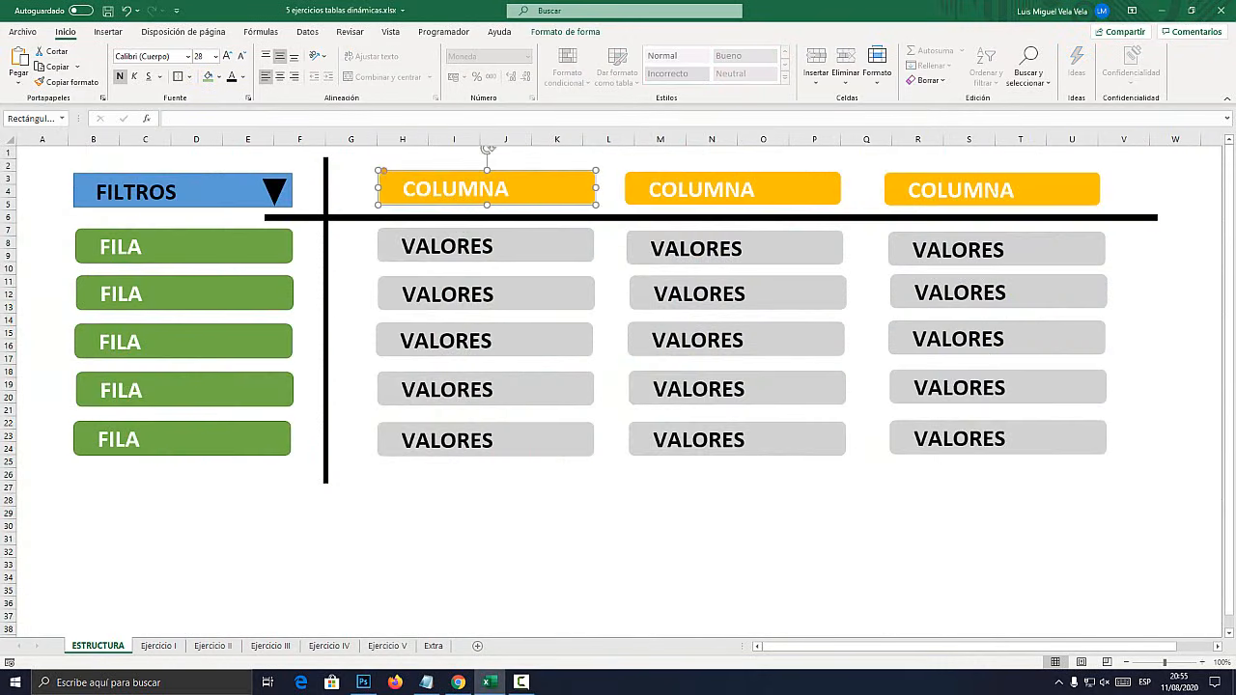
pyautogui.hotkey('ctrl', 'pagedown')
pyautogui.click(366, 462)
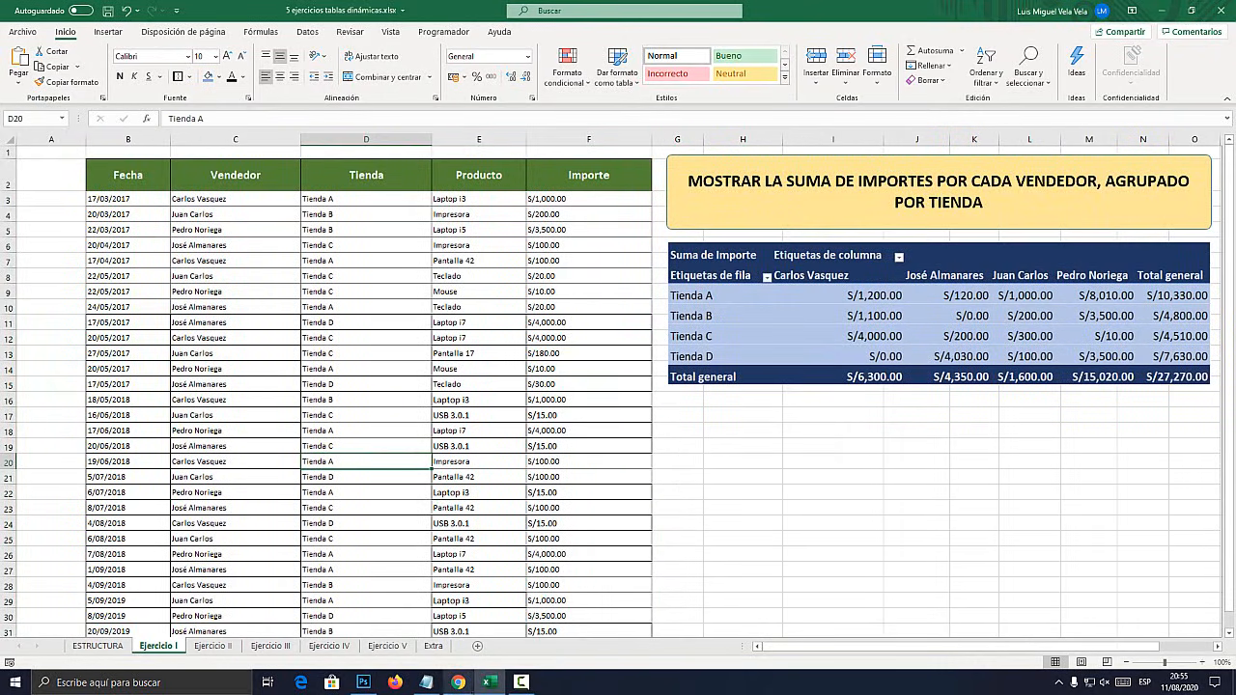
# Switch to Chrome and examine the eltiotech.com/6-ejercicios-tablas-dinamicas page, its full address and its exercise download link
pyautogui.click(458, 683)
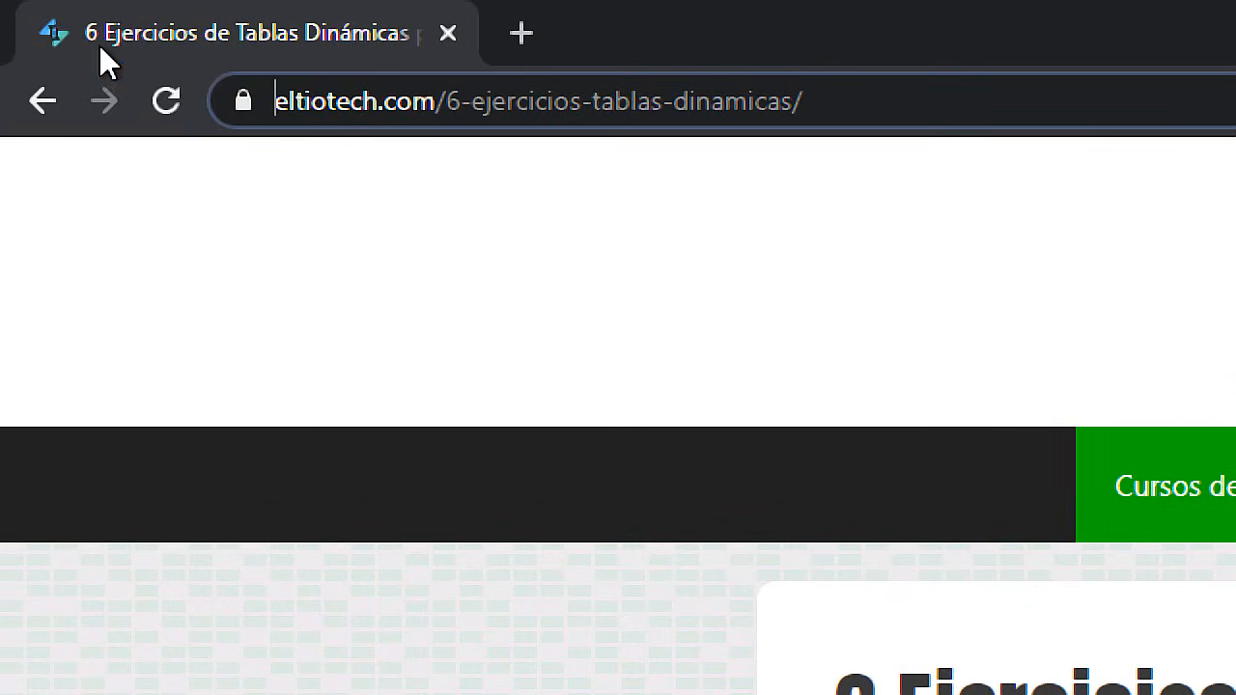
pyautogui.click(139, 33)
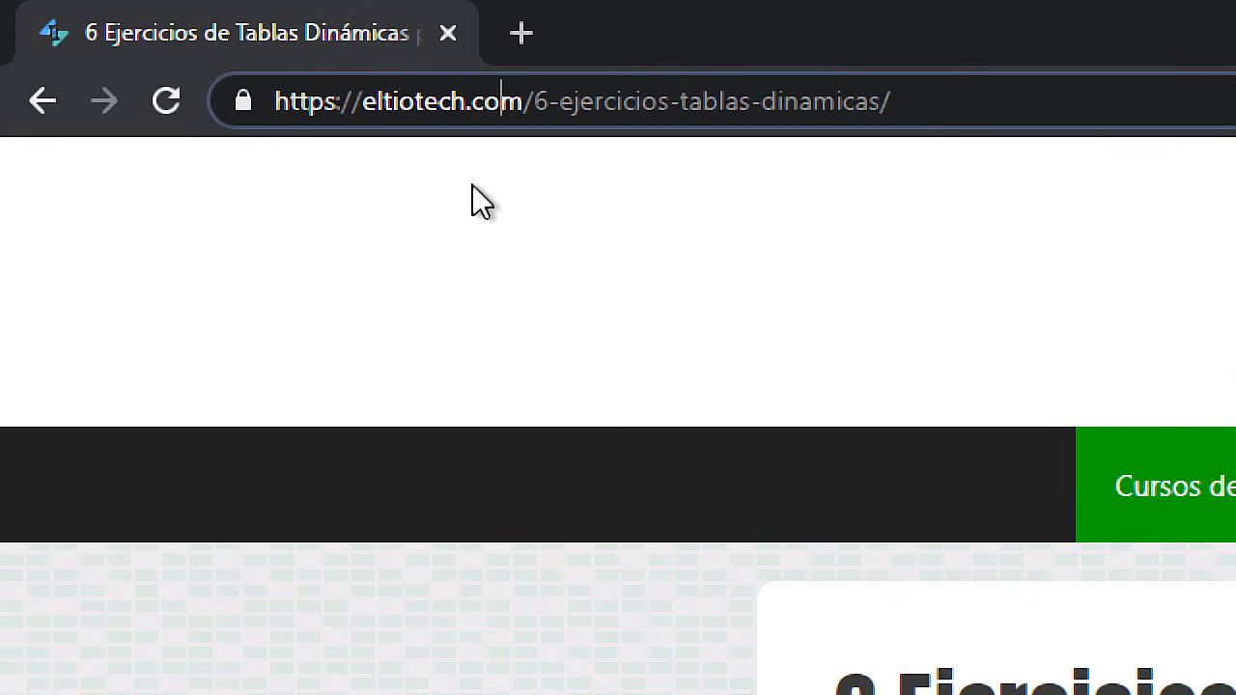
pyautogui.click(906, 104)
pyautogui.moveTo(906, 104); pyautogui.dragTo(279, 74)
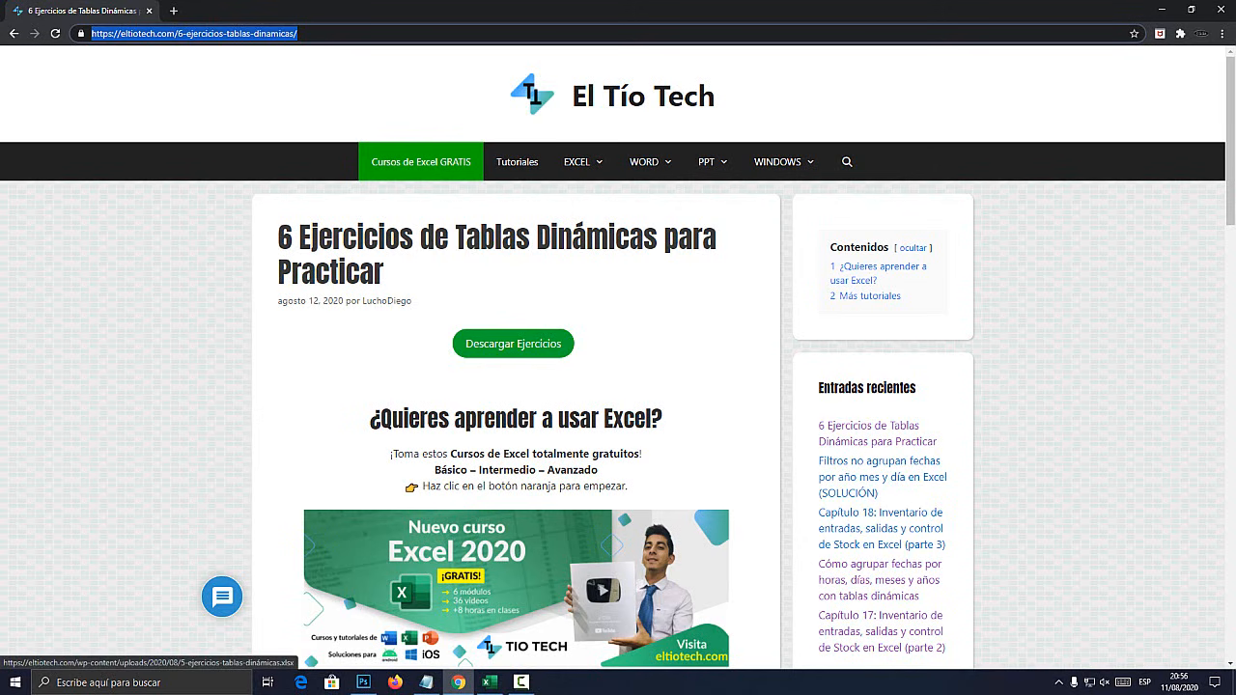
pyautogui.scroll(-5, 514, 344)
pyautogui.scroll(5, 514, 344)
pyautogui.scroll(-4, 514, 344)
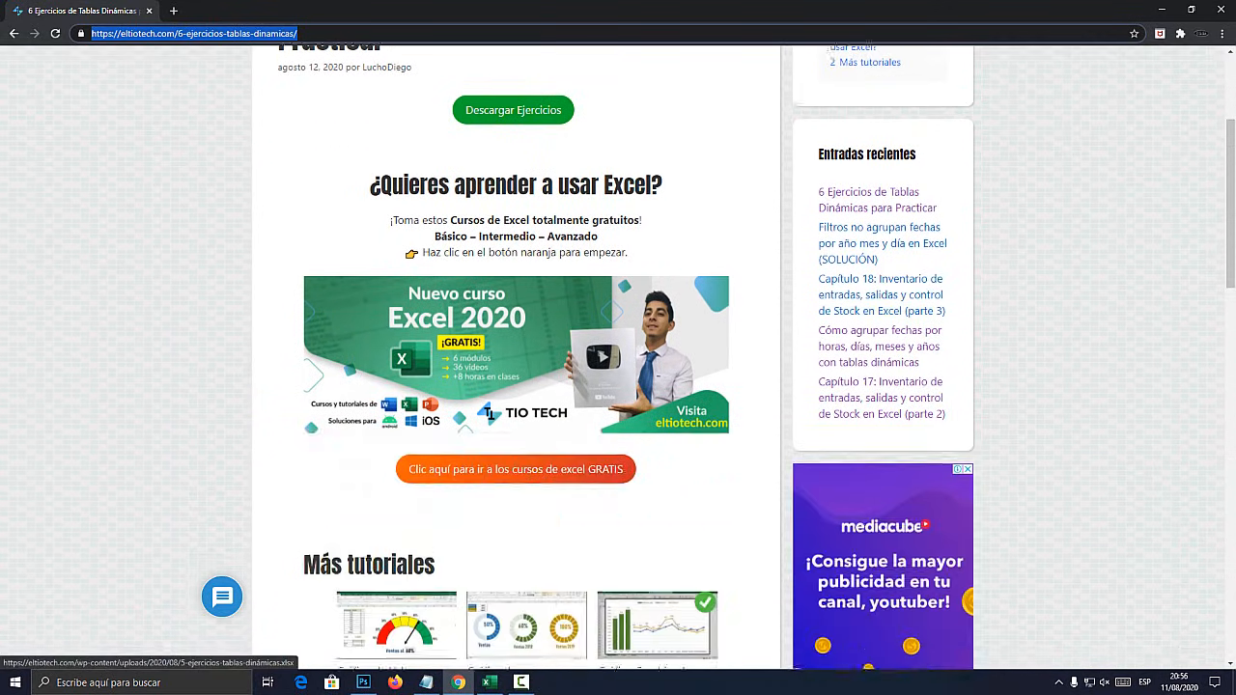
pyautogui.scroll(4, 514, 344)
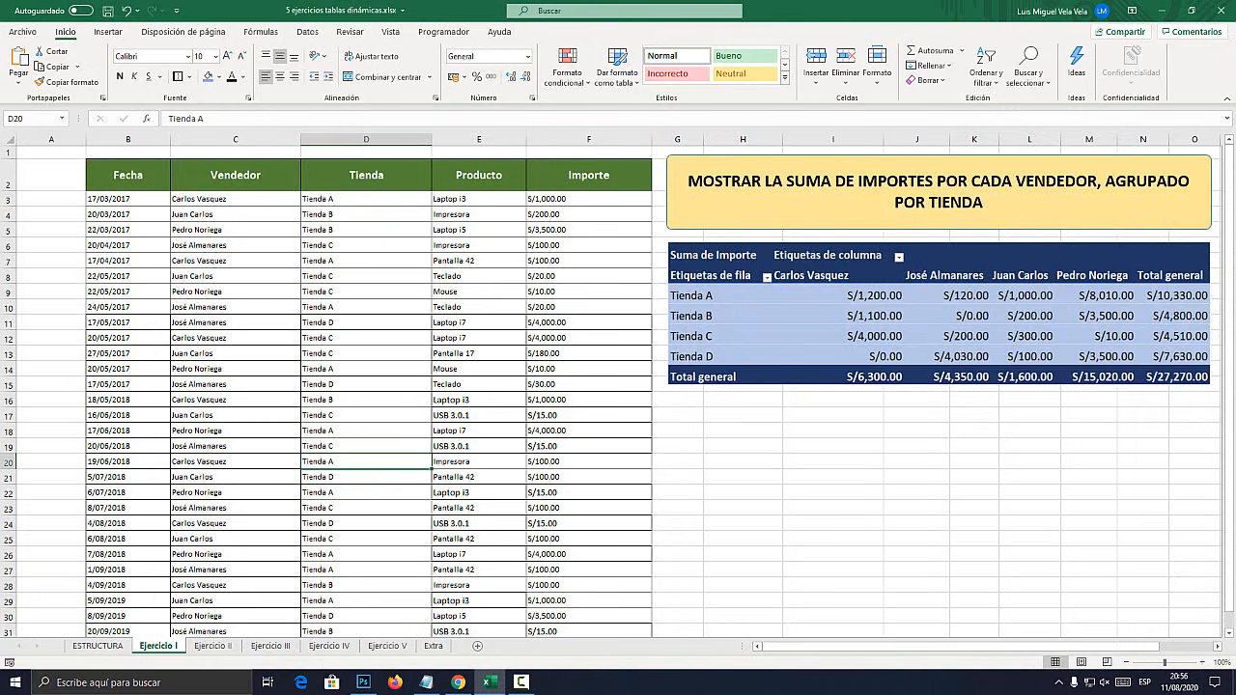
# Review the task statements and sample results on the exercise sheets up to Ejercicio V and return to Ejercicio I
pyautogui.hotkey('ctrl', 'pagedown')
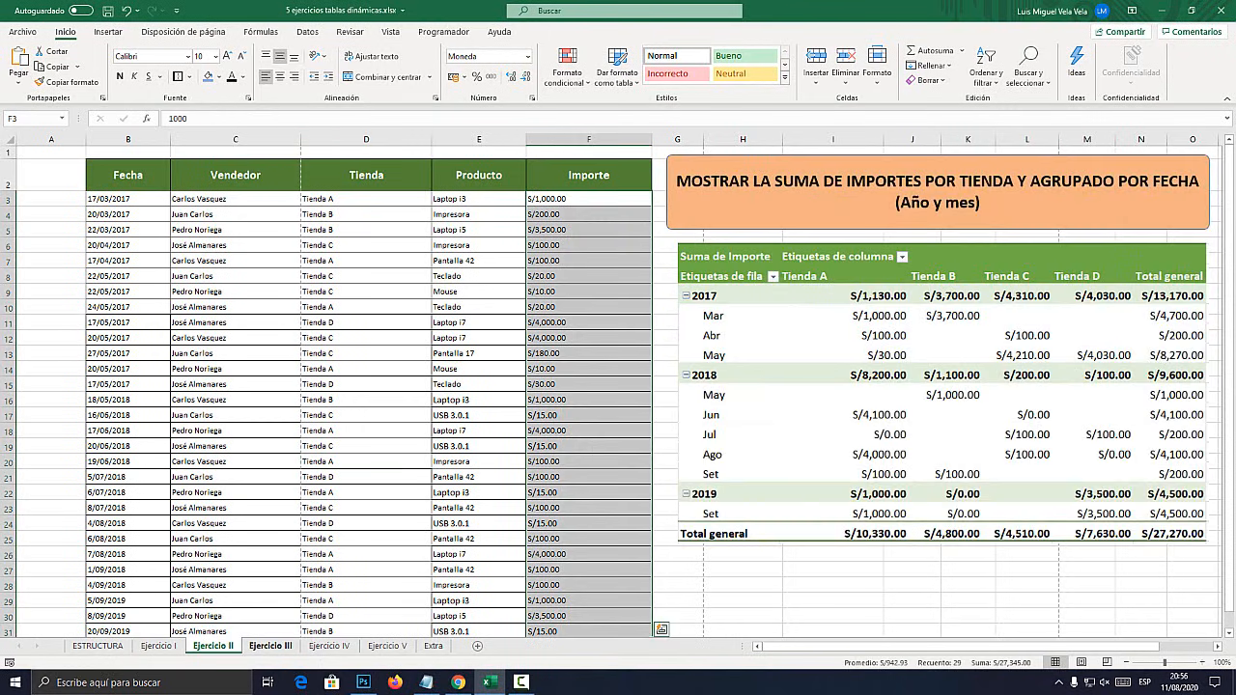
pyautogui.hotkey('ctrl', 'pagedown')
pyautogui.hotkey('ctrl', 'pagedown')
pyautogui.hotkey('ctrl', 'pagedown')
pyautogui.hotkey('ctrl', 'pageup')
pyautogui.hotkey('ctrl', 'pageup')
pyautogui.hotkey('ctrl', 'pageup')
pyautogui.hotkey('ctrl', 'pageup')
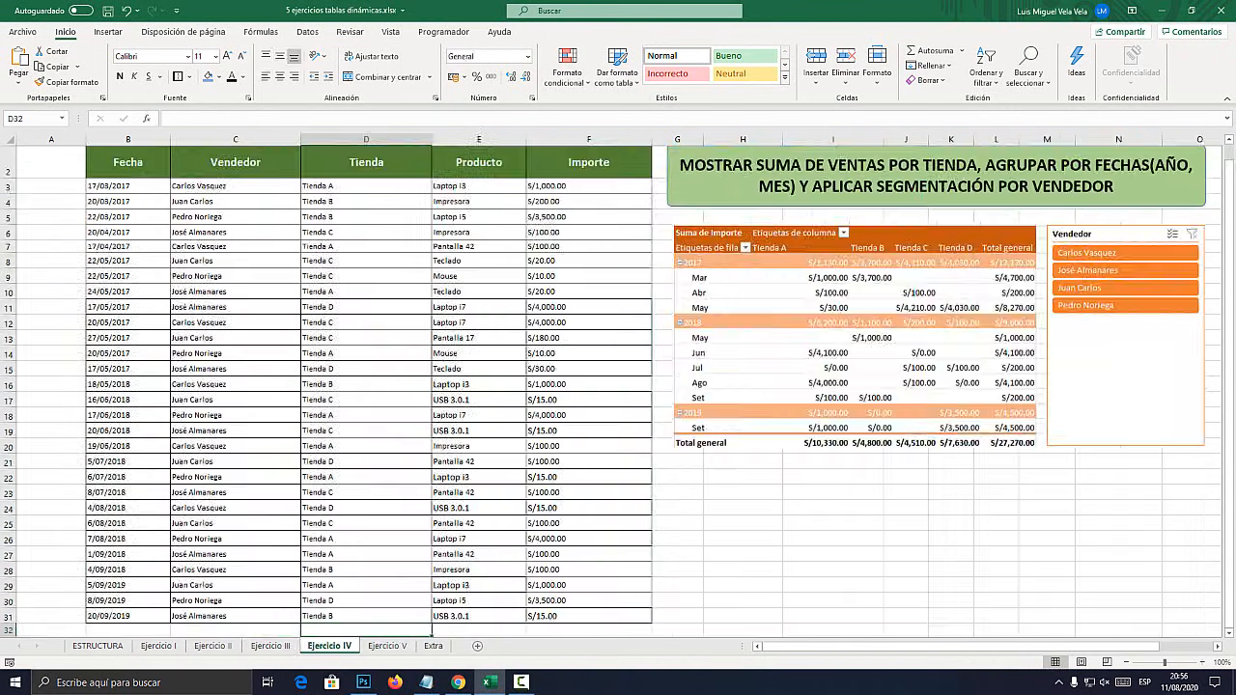
pyautogui.hotkey('ctrl', 'pageup')
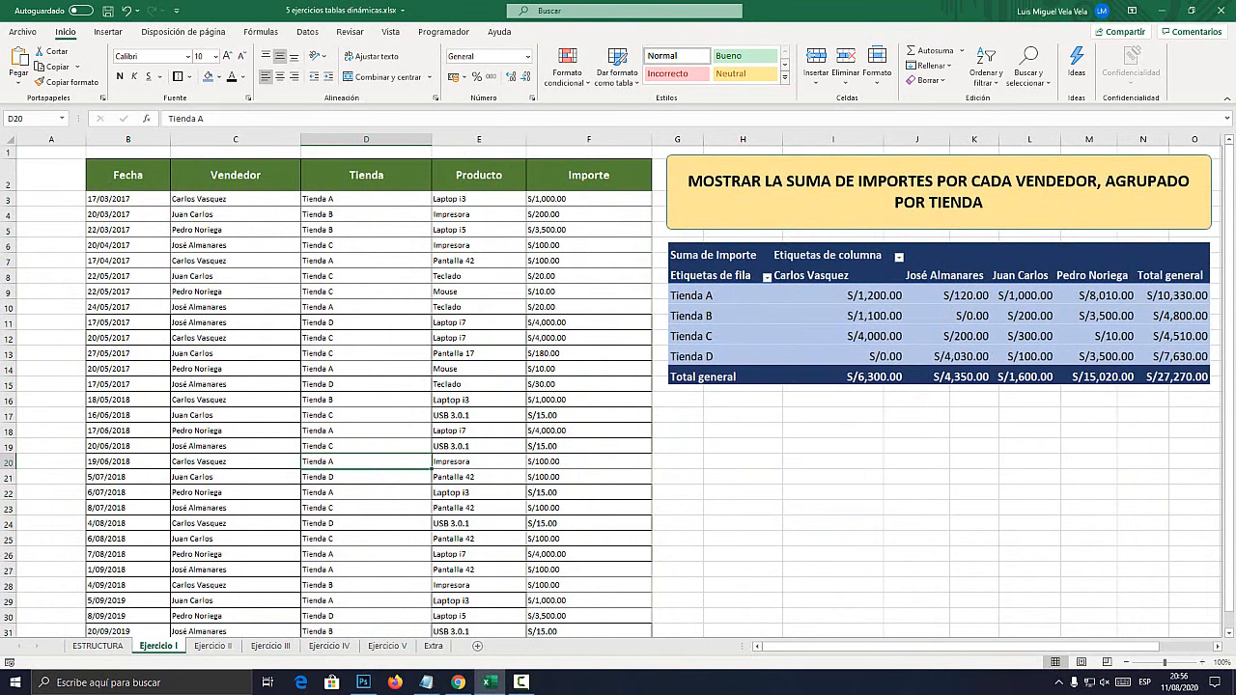
# Nudge the sample result pictures on Ejercicio I and Ejercicio II slightly and return to Ejercicio I
pyautogui.moveTo(938, 314)
pyautogui.mouseDown()
pyautogui.moveTo(886, 406)
pyautogui.moveTo(922, 281)
pyautogui.moveTo(1001, 363)
pyautogui.moveTo(917, 369)
pyautogui.moveTo(933, 304)
pyautogui.moveTo(938, 609)
pyautogui.moveTo(939, 306)
pyautogui.moveTo(970, 448)
pyautogui.moveTo(918, 387)
pyautogui.moveTo(893, 413)
pyautogui.moveTo(944, 315)
pyautogui.moveTo(936, 309)
pyautogui.mouseUp()
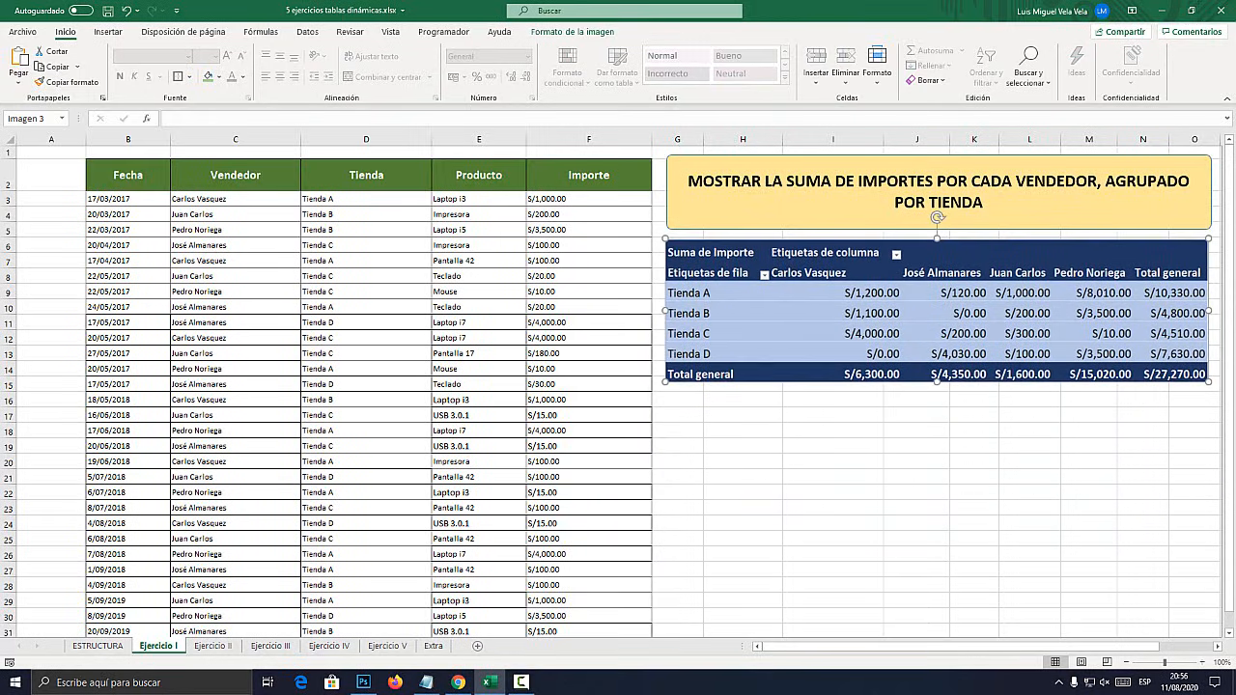
pyautogui.click(213, 645)
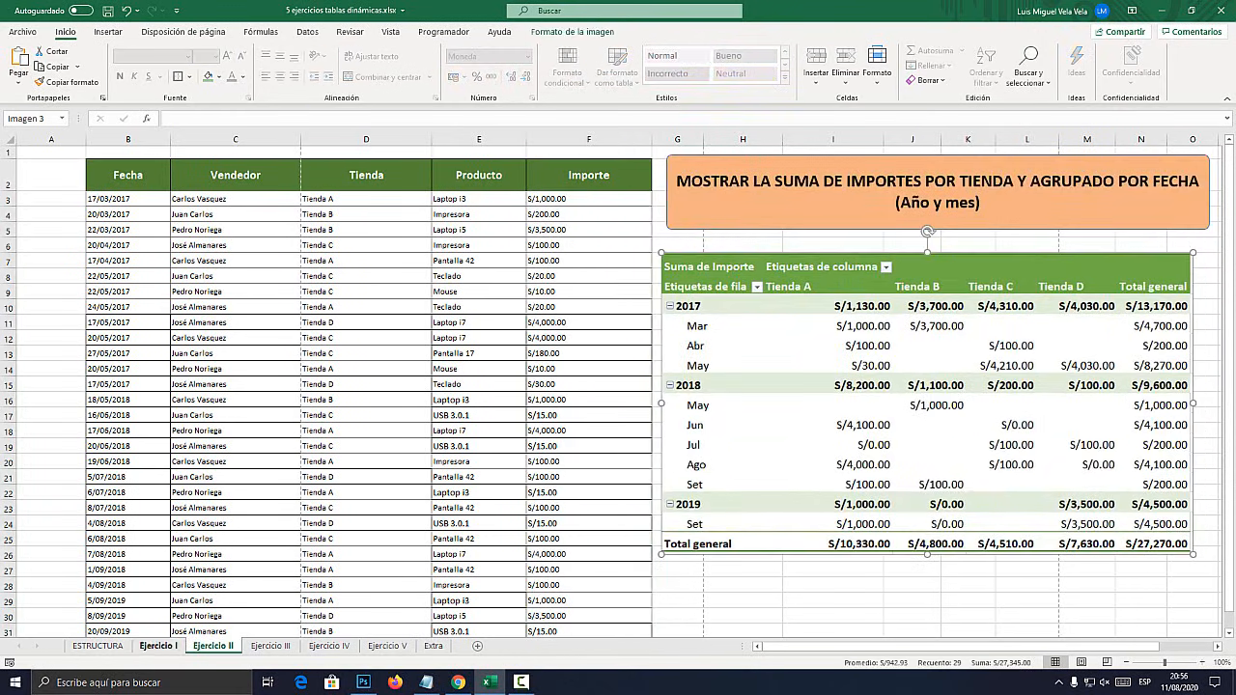
pyautogui.click(159, 645)
# Highlight the word SUMA and the whole task statement on Ejercicio I to read what the pivot table must show
pyautogui.click(939, 193)
pyautogui.tripleClick(808, 181)
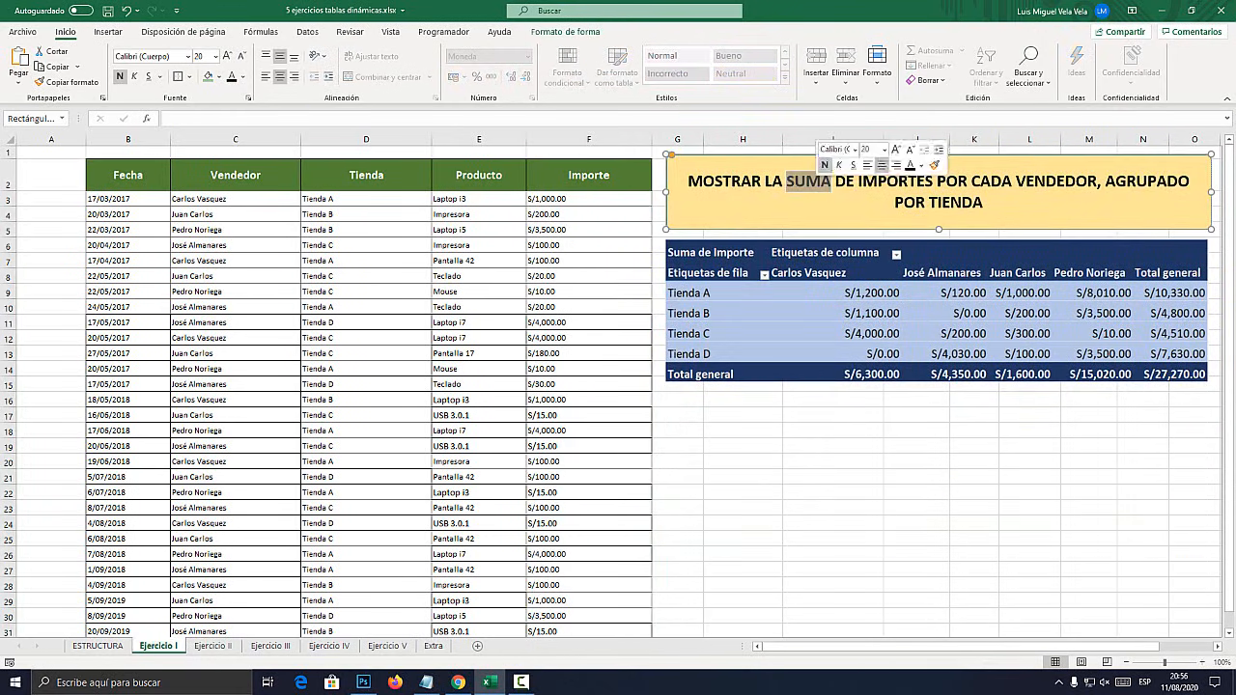
pyautogui.click(915, 202)
pyautogui.tripleClick(956, 203)
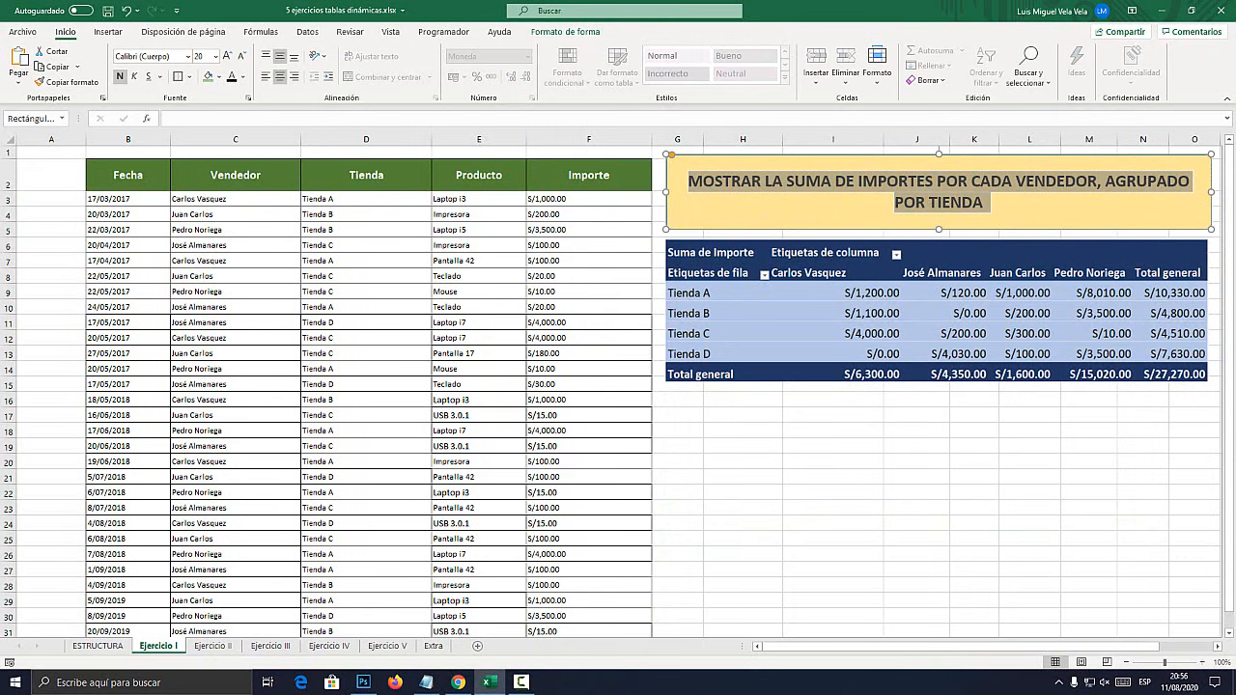
pyautogui.click(1014, 205)
pyautogui.moveTo(986, 203); pyautogui.dragTo(691, 182)
pyautogui.click(743, 524)
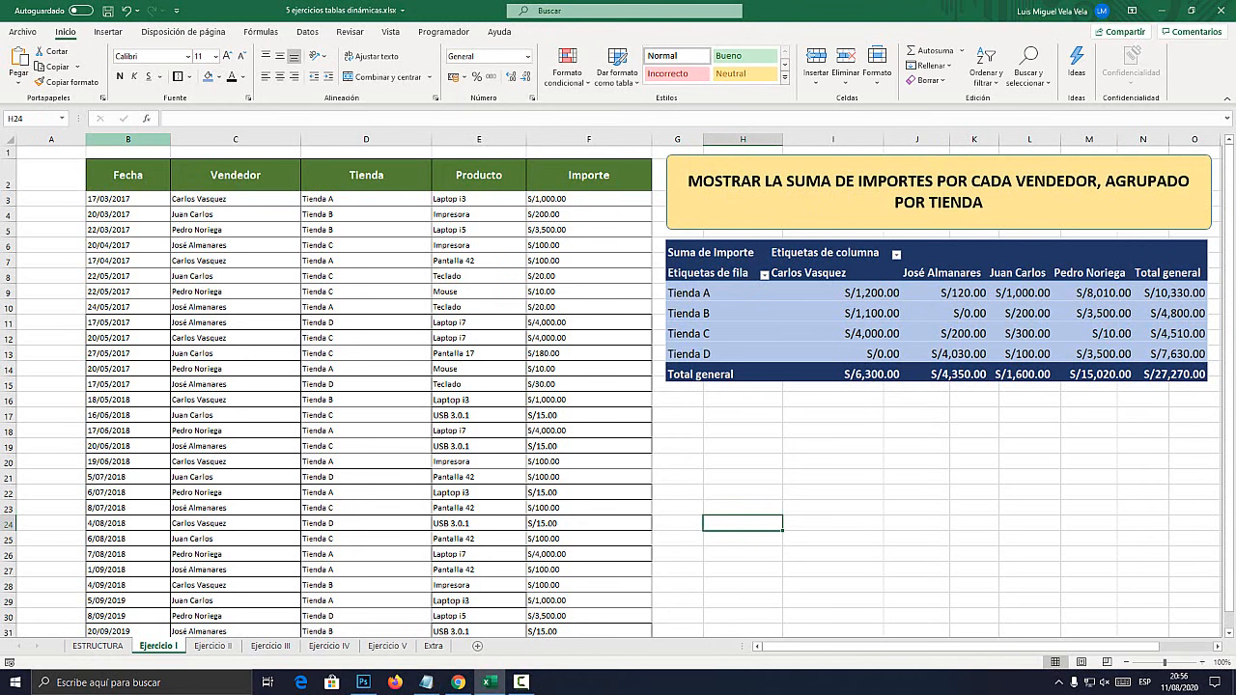
# Highlight the source data in columns B to F and compare it with the data on the other sheets up to Extra
pyautogui.moveTo(127, 140); pyautogui.dragTo(609, 139)
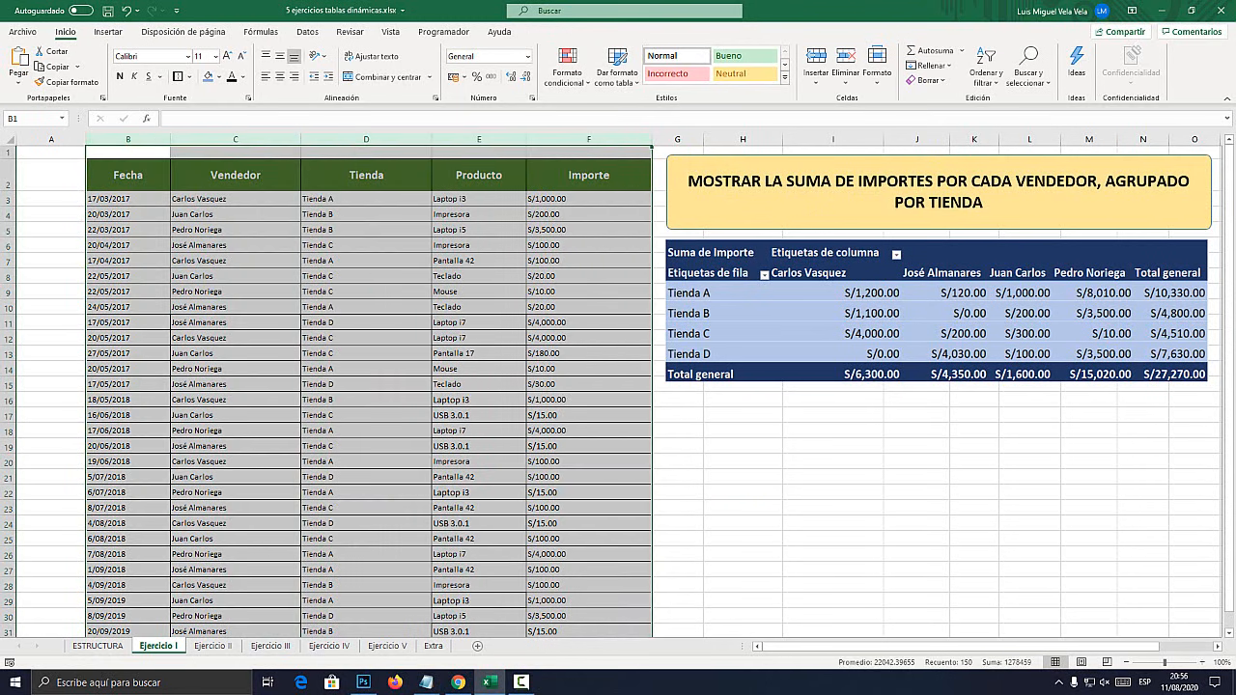
pyautogui.hotkey('ctrl', 'pagedown')
pyautogui.hotkey('ctrl', 'pagedown')
pyautogui.hotkey('ctrl', 'pagedown')
pyautogui.hotkey('ctrl', 'pagedown')
pyautogui.hotkey('ctrl', 'pagedown')
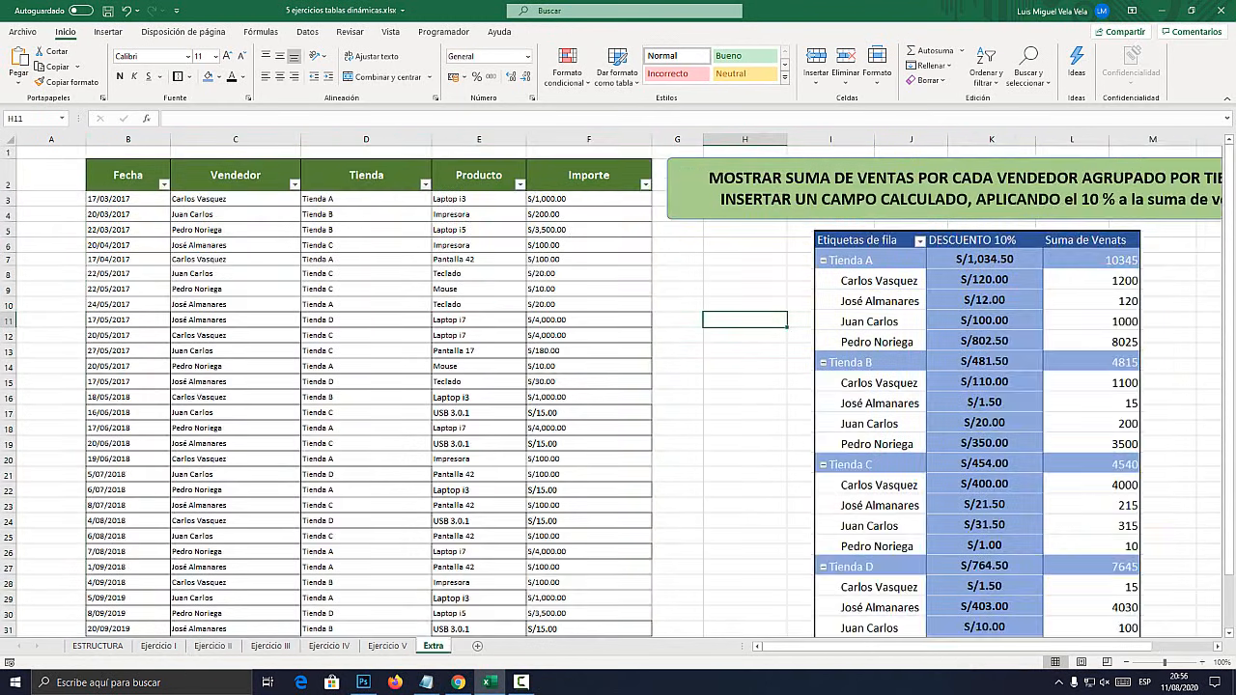
pyautogui.hotkey('ctrl', 'pageup')
pyautogui.hotkey('ctrl', 'pageup')
pyautogui.hotkey('ctrl', 'pageup')
pyautogui.hotkey('ctrl', 'pageup')
pyautogui.hotkey('ctrl', 'pageup')
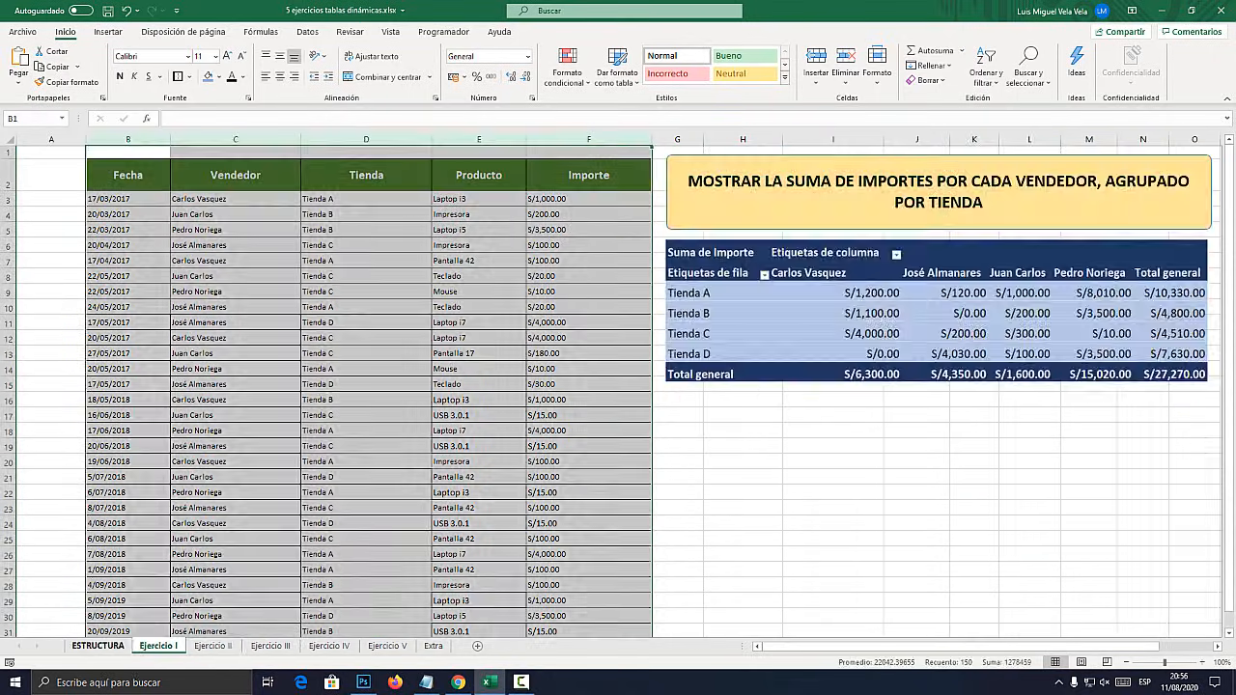
pyautogui.hotkey('ctrl', 'pageup')
pyautogui.hotkey('ctrl', 'pagedown')
pyautogui.click(366, 261)
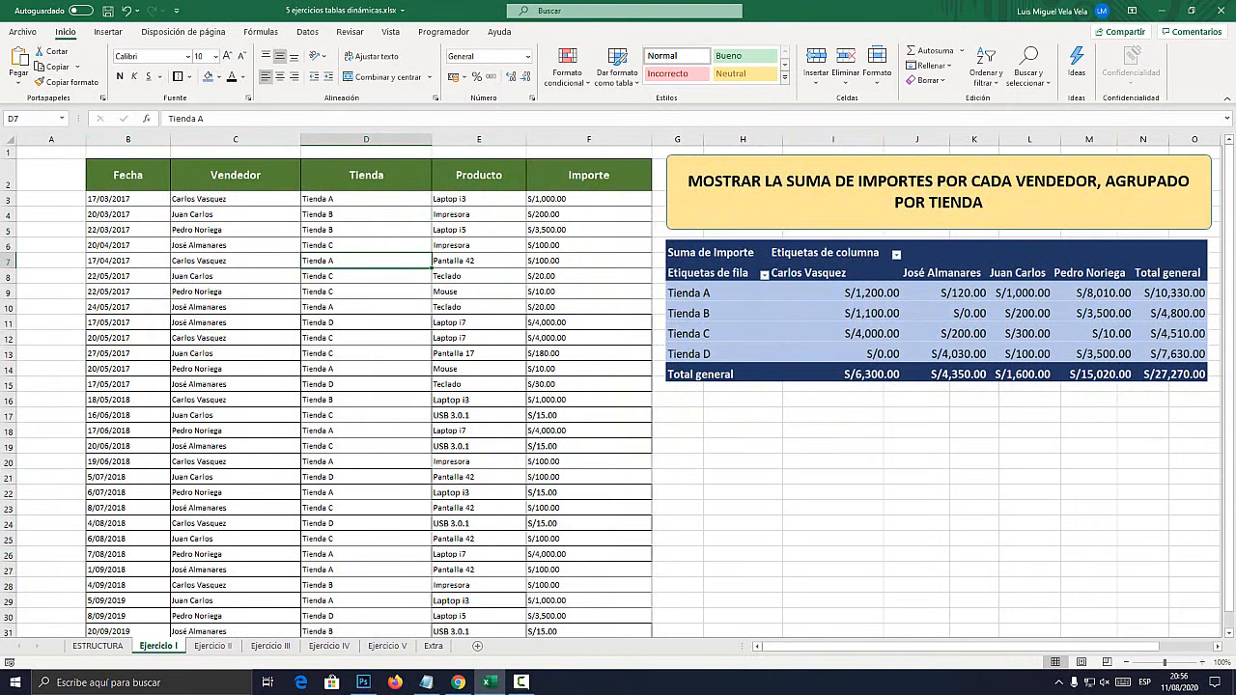
# Examine the Fecha, Vendedor, Tienda, Producto and Importe columns of the source data on Ejercicio I one by one
pyautogui.click(128, 175)
pyautogui.click(128, 140)
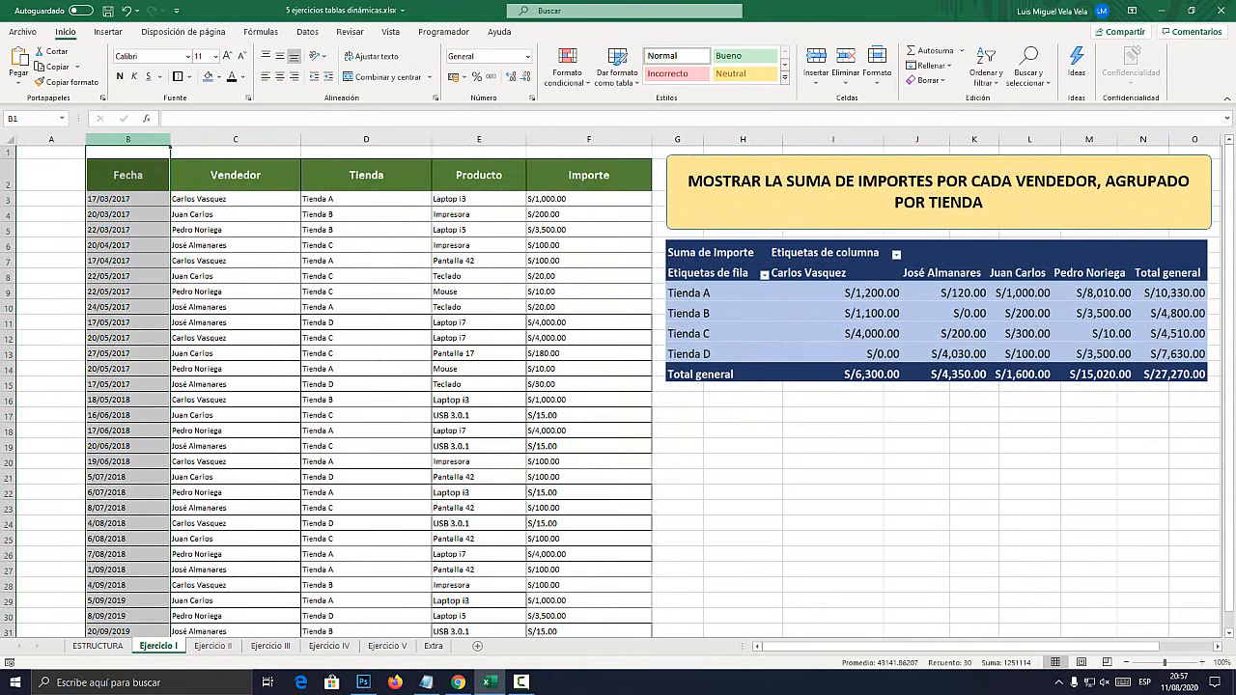
pyautogui.click(235, 140)
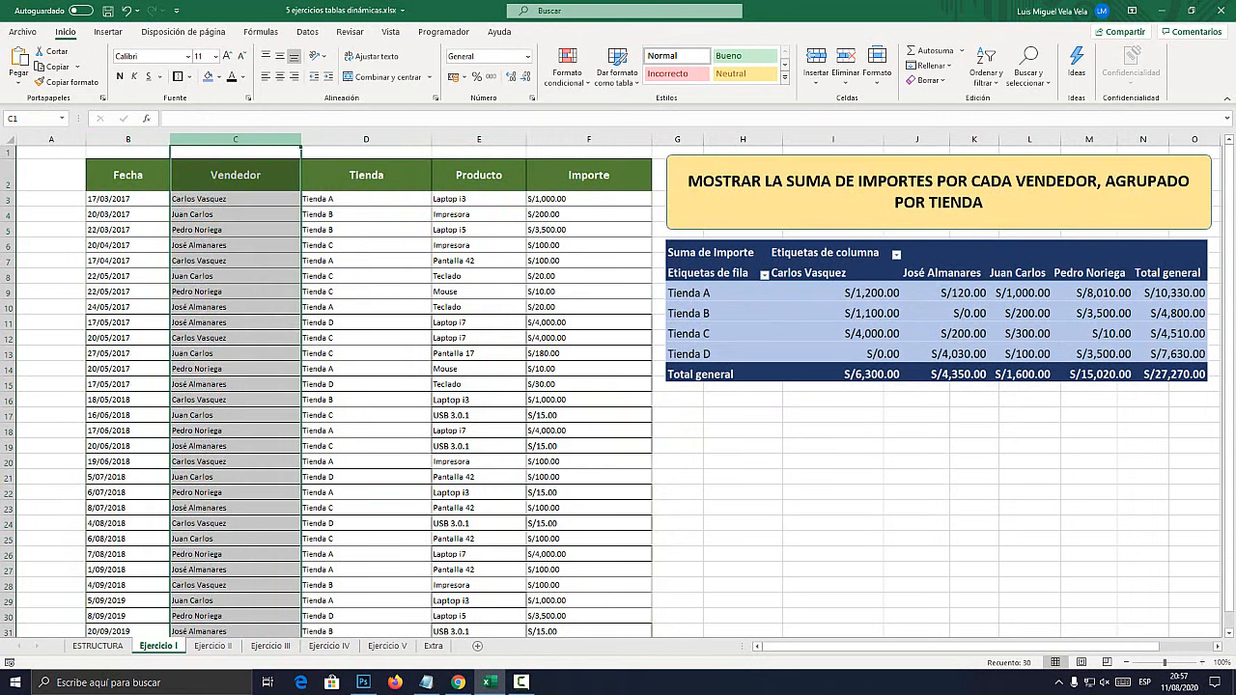
pyautogui.click(366, 140)
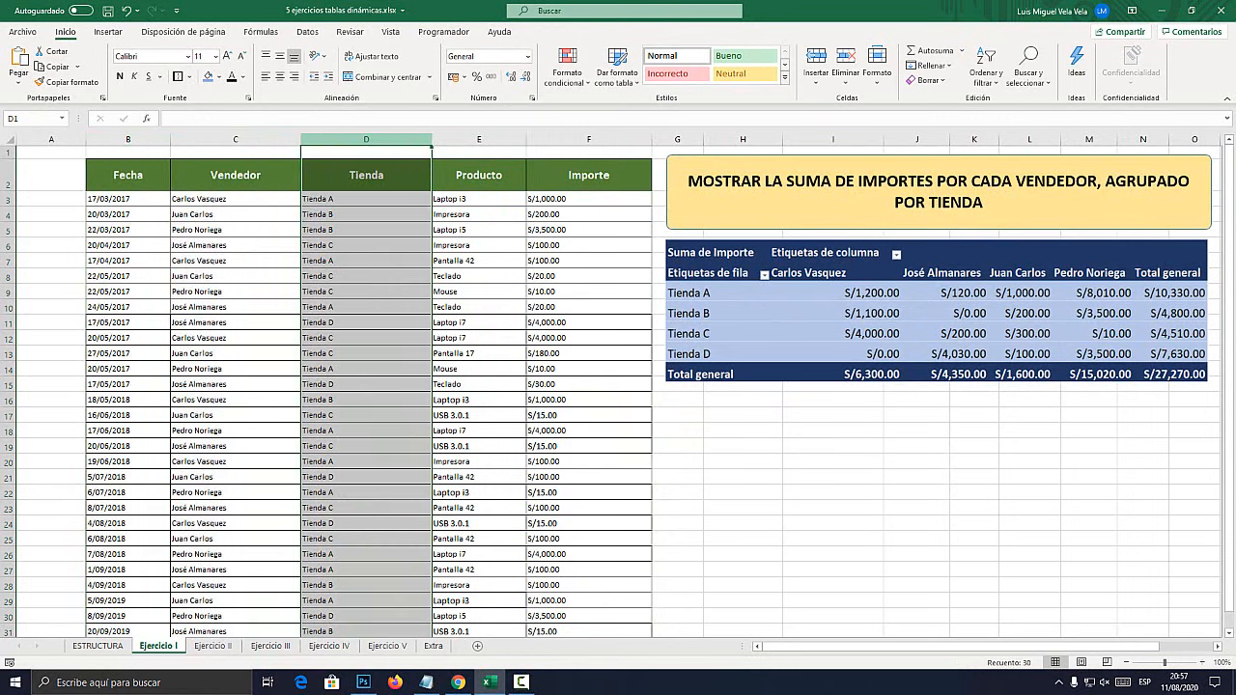
pyautogui.click(366, 199)
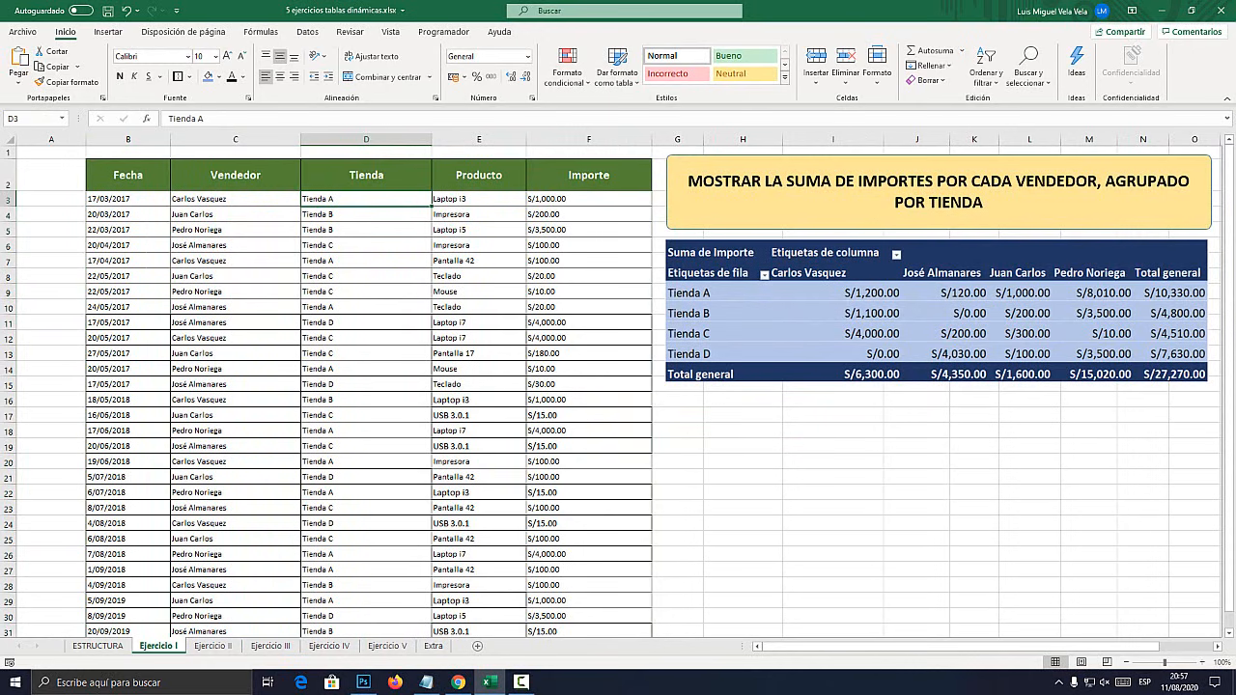
pyautogui.click(479, 140)
pyautogui.click(479, 199)
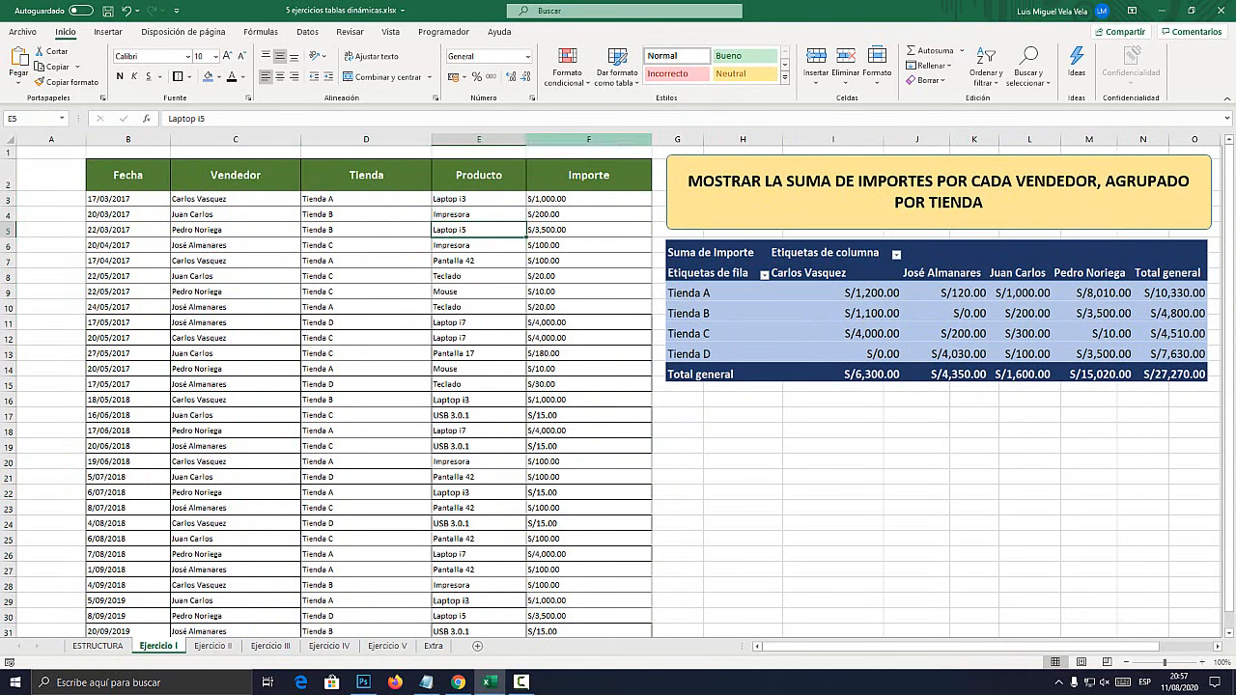
pyautogui.click(590, 140)
pyautogui.click(479, 140)
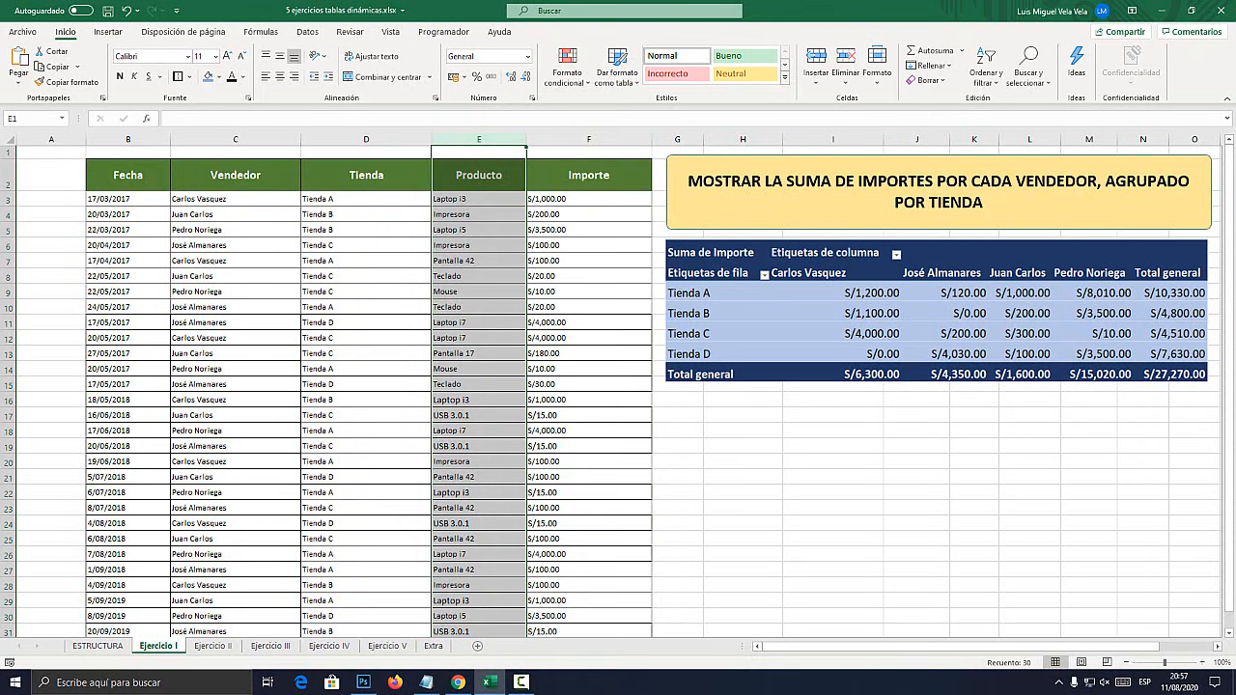
pyautogui.click(366, 140)
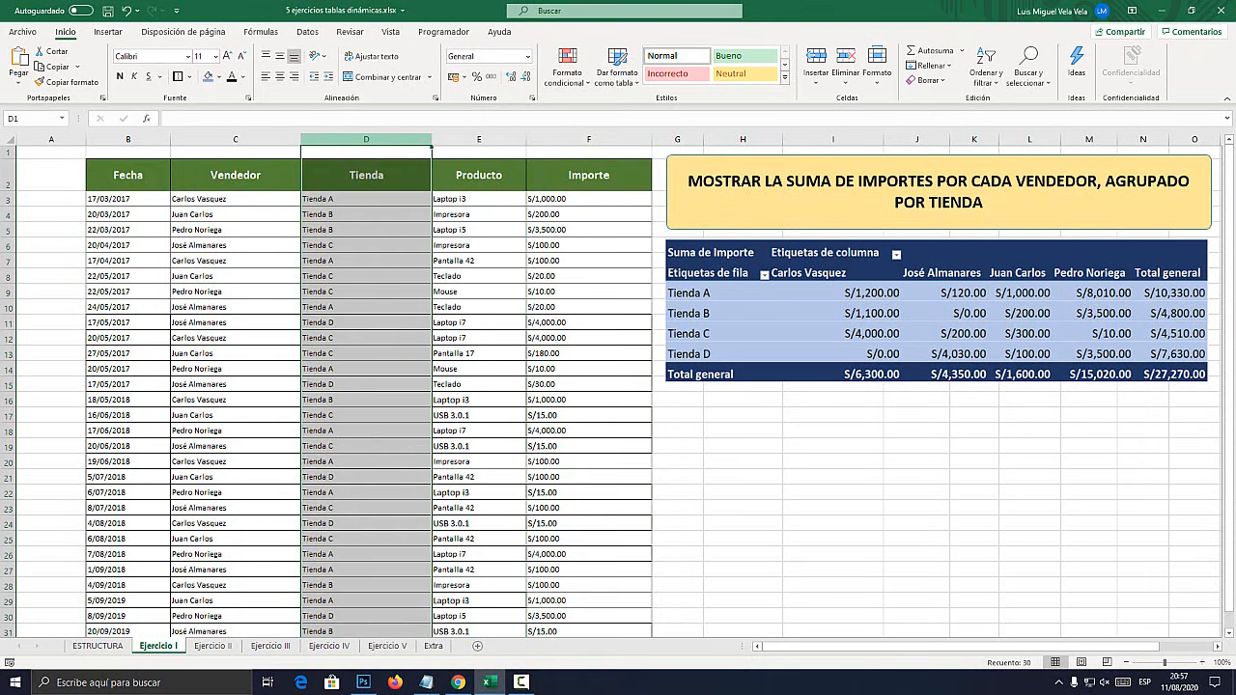
pyautogui.click(236, 140)
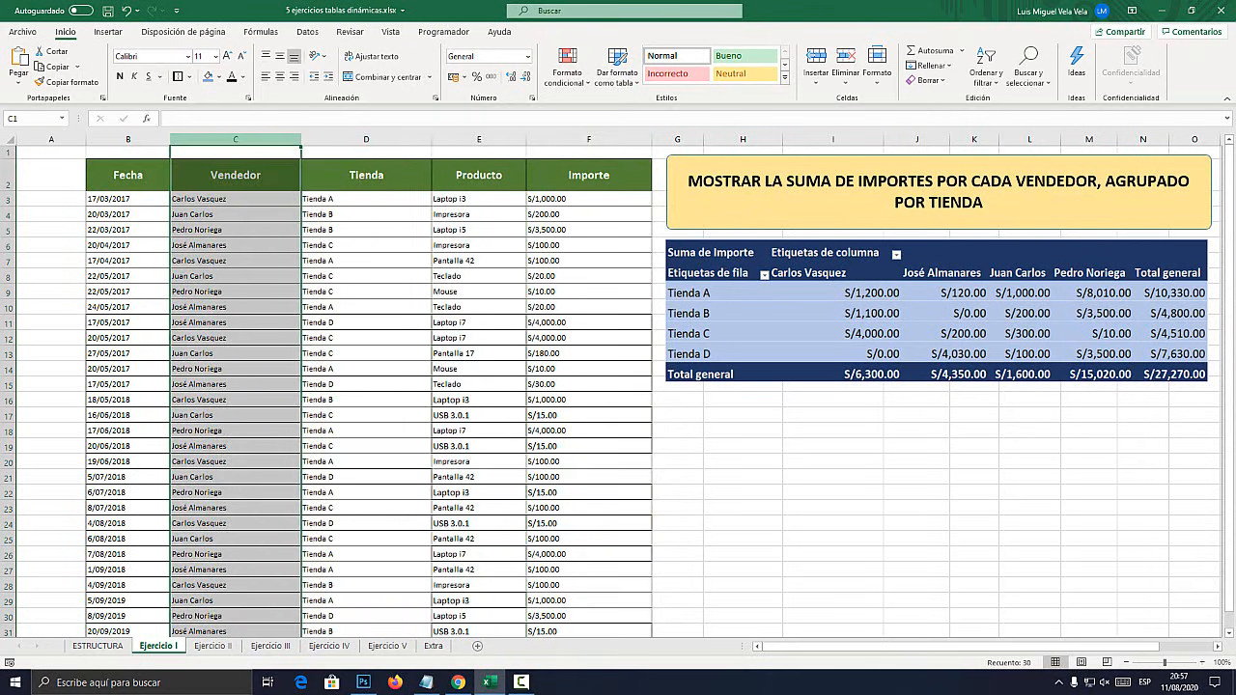
pyautogui.click(366, 324)
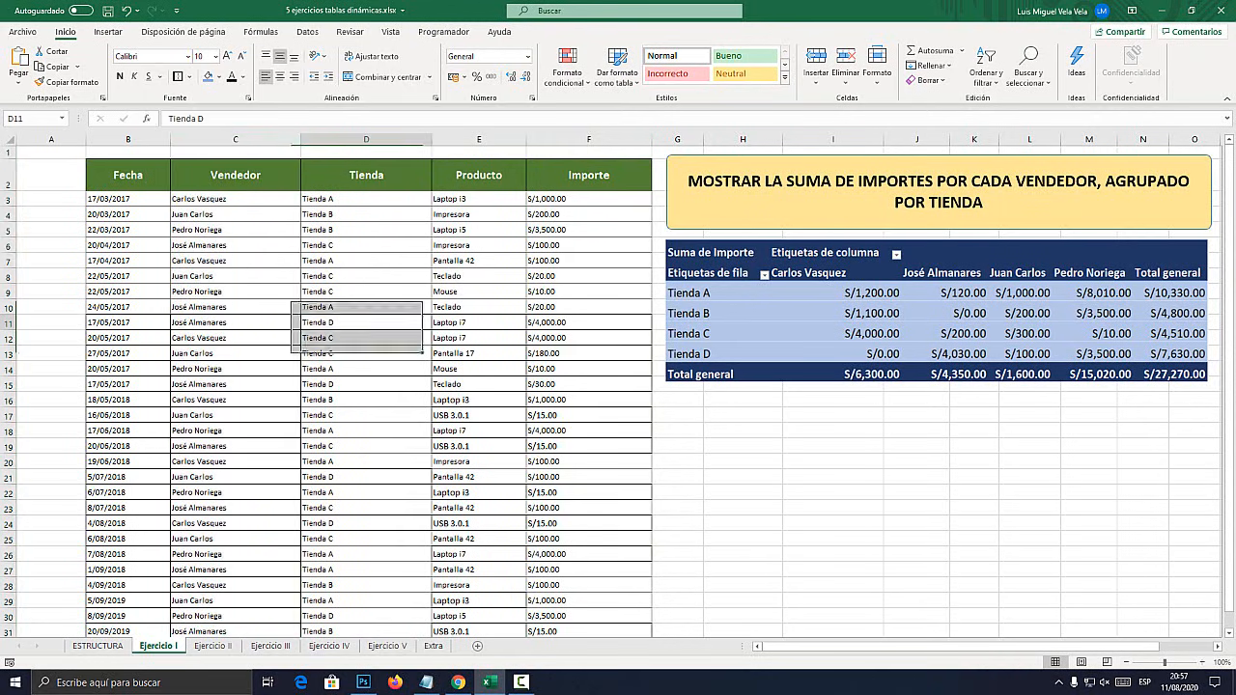
pyautogui.click(742, 446)
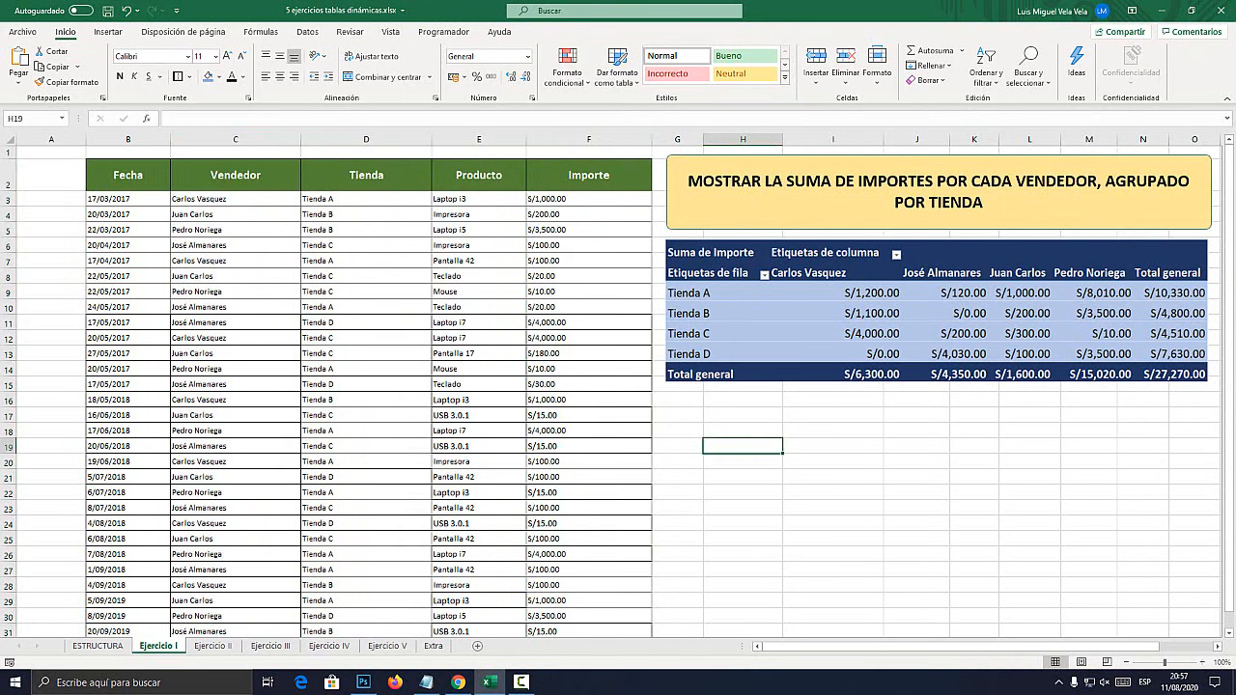
pyautogui.press('Up')
pyautogui.press('Up')
pyautogui.press('Up')
pyautogui.press('Down')
pyautogui.press('Down')
pyautogui.press('Down')
pyautogui.press('Down')
pyautogui.press('Down')
pyautogui.press('Down')
pyautogui.press('Down')
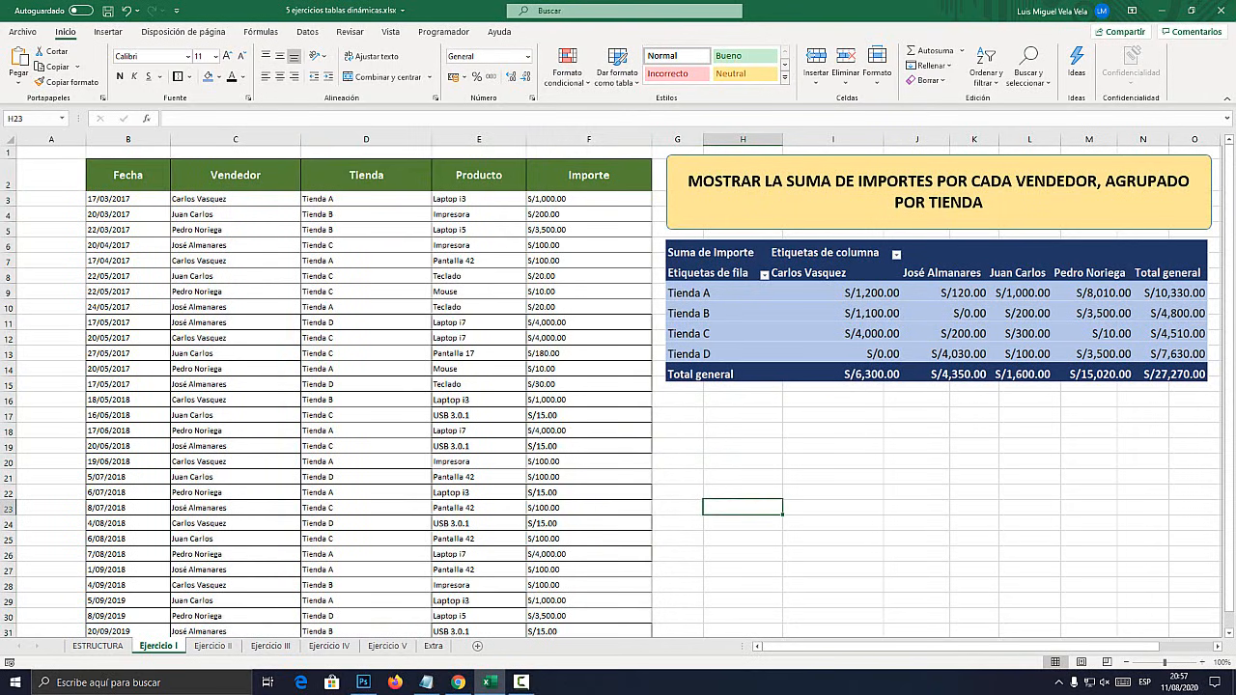
# Move the sample result picture down to about rows 14 to 22 and highlight MOSTRAR LA SUMA DE IMPORTES in the task statement
pyautogui.moveTo(869, 314); pyautogui.dragTo(732, 507)
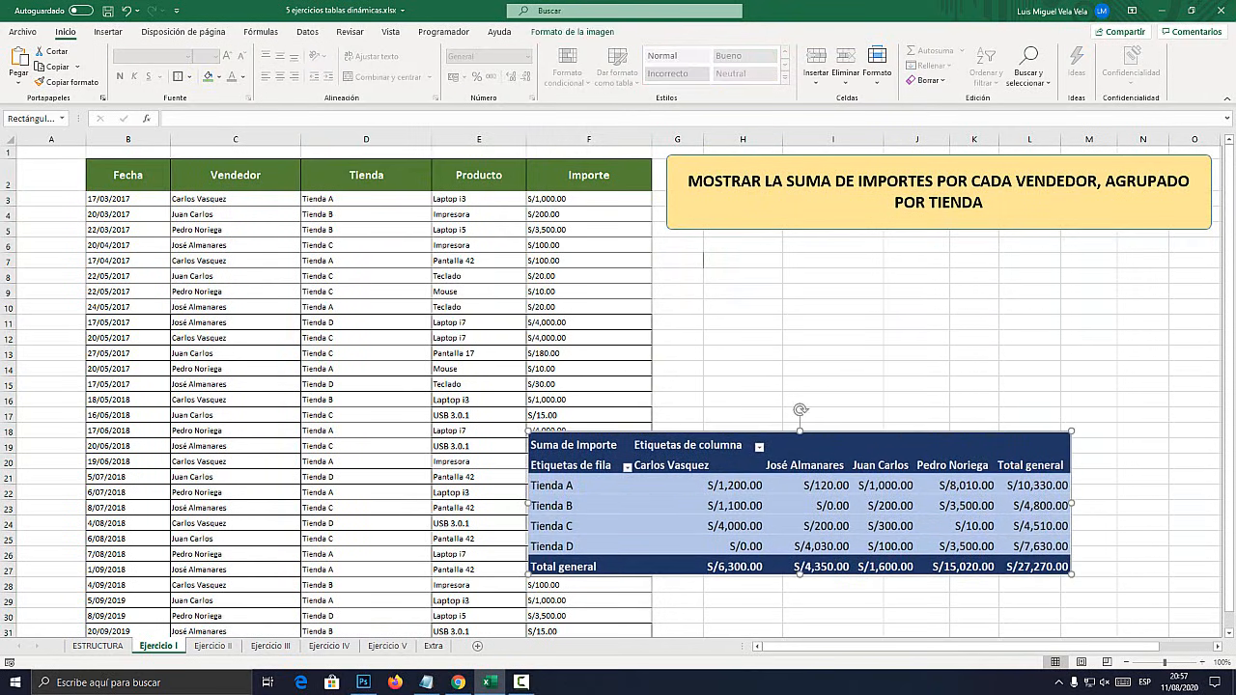
pyautogui.click(731, 182)
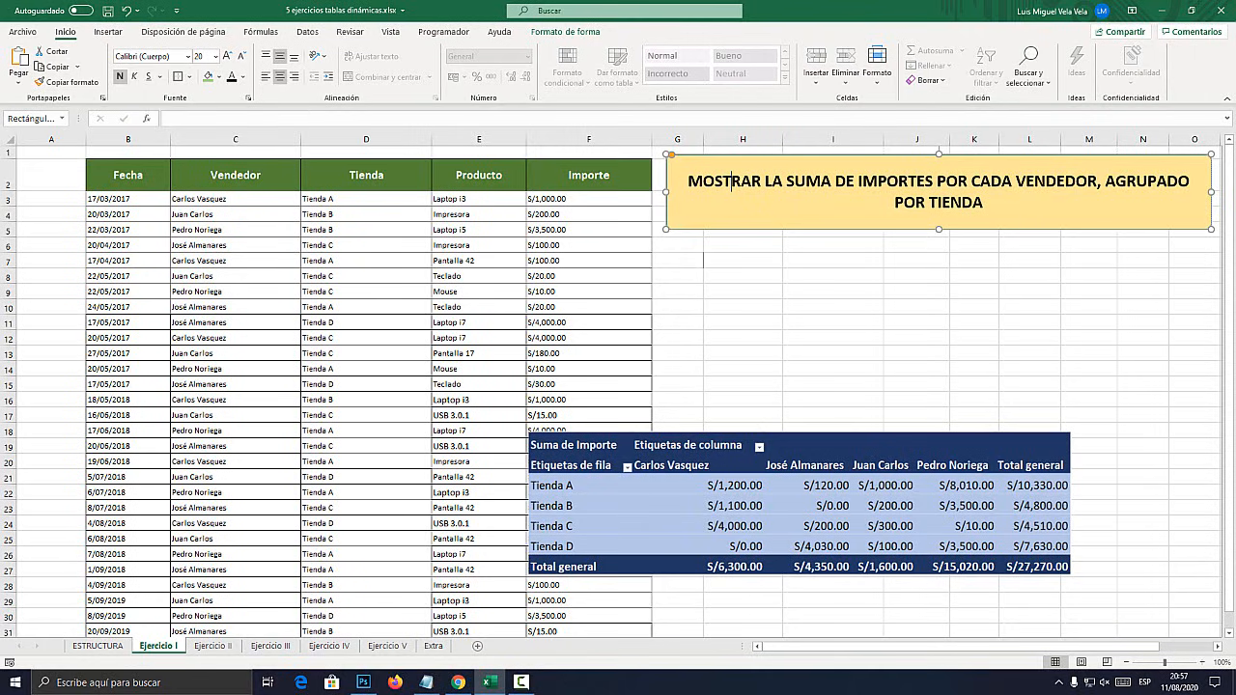
pyautogui.moveTo(802, 502); pyautogui.dragTo(903, 429)
pyautogui.moveTo(688, 181); pyautogui.dragTo(834, 181)
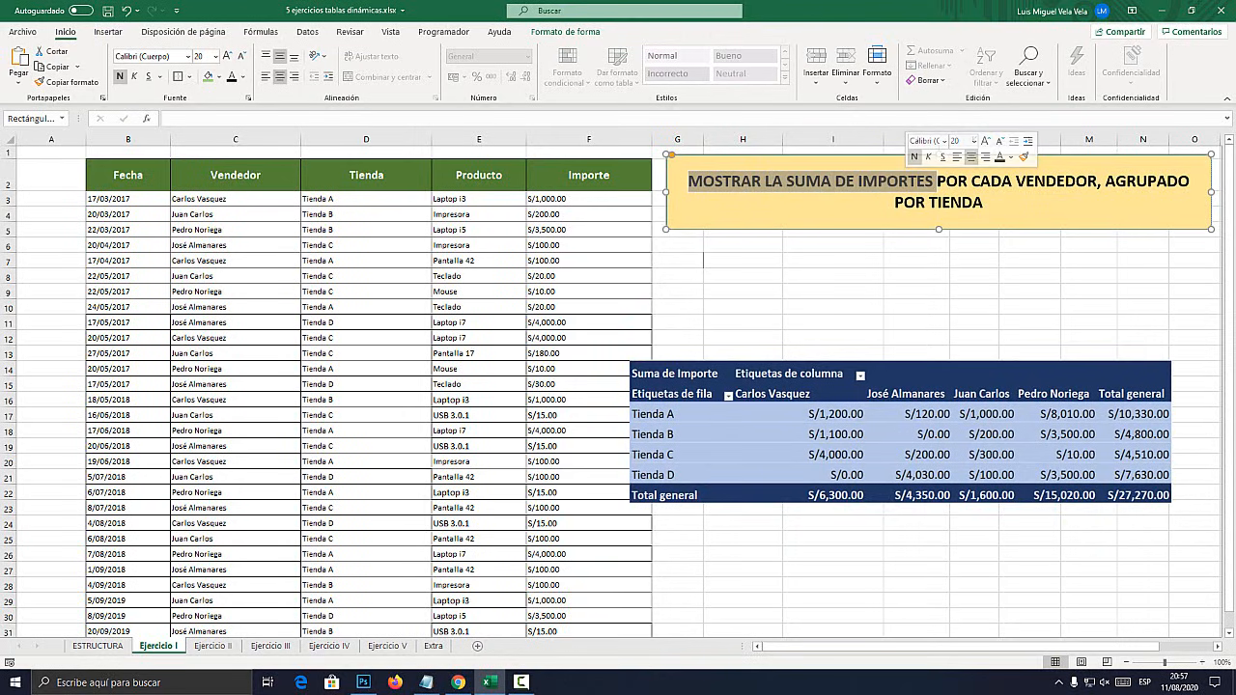
# Highlight POR CADA VENDEDOR in the task statement, and shrink and move the sample result picture to about rows 20 to 27
pyautogui.click(991, 182)
pyautogui.moveTo(1097, 182); pyautogui.dragTo(937, 182)
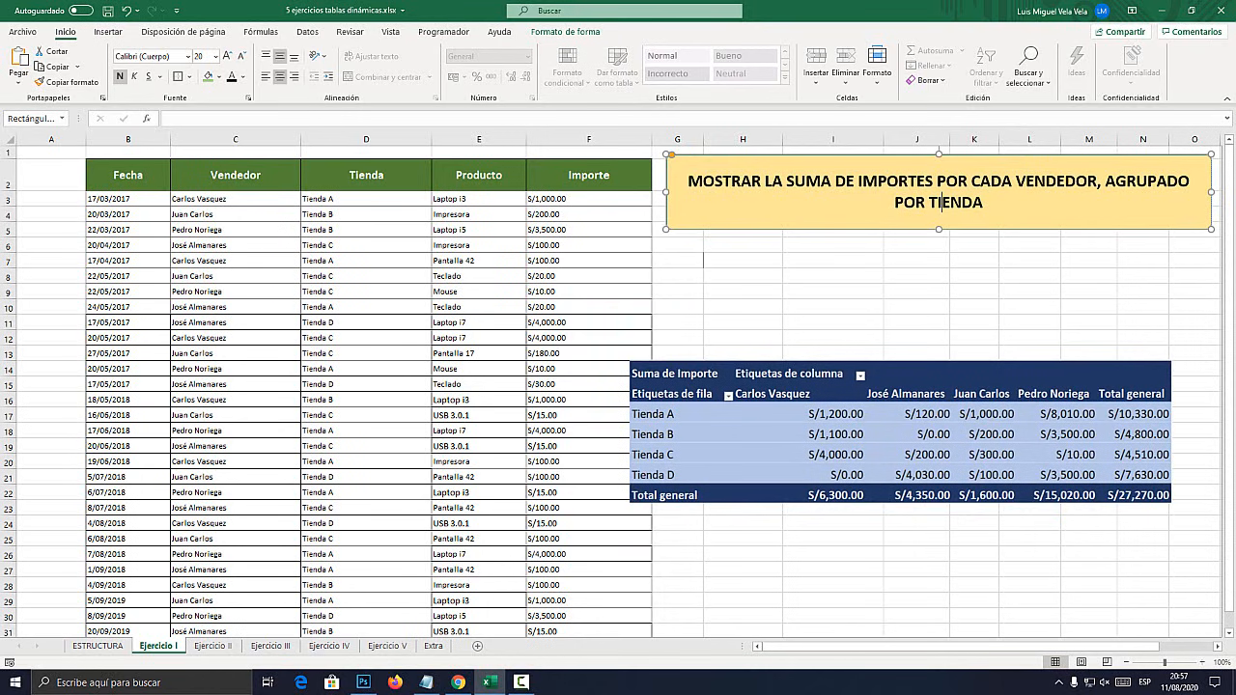
pyautogui.moveTo(743, 376); pyautogui.dragTo(388, 235)
pyautogui.moveTo(818, 363); pyautogui.dragTo(1194, 463)
pyautogui.moveTo(734, 342); pyautogui.dragTo(709, 447)
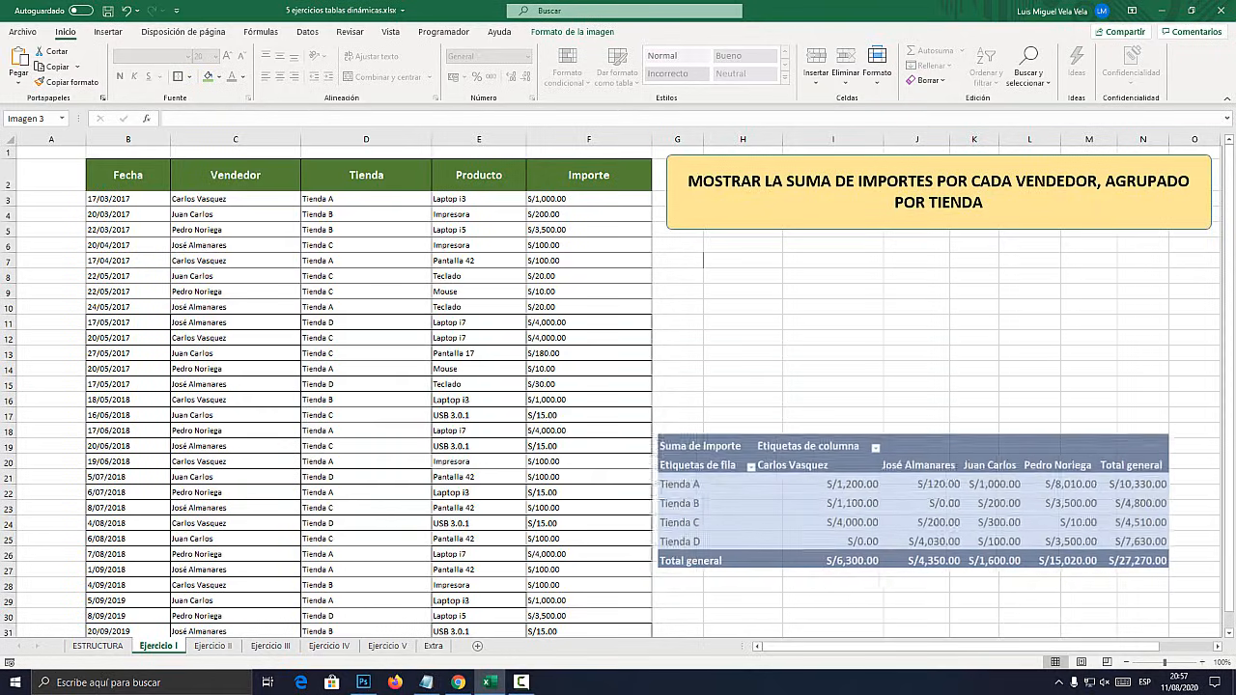
pyautogui.moveTo(915, 333); pyautogui.dragTo(933, 518)
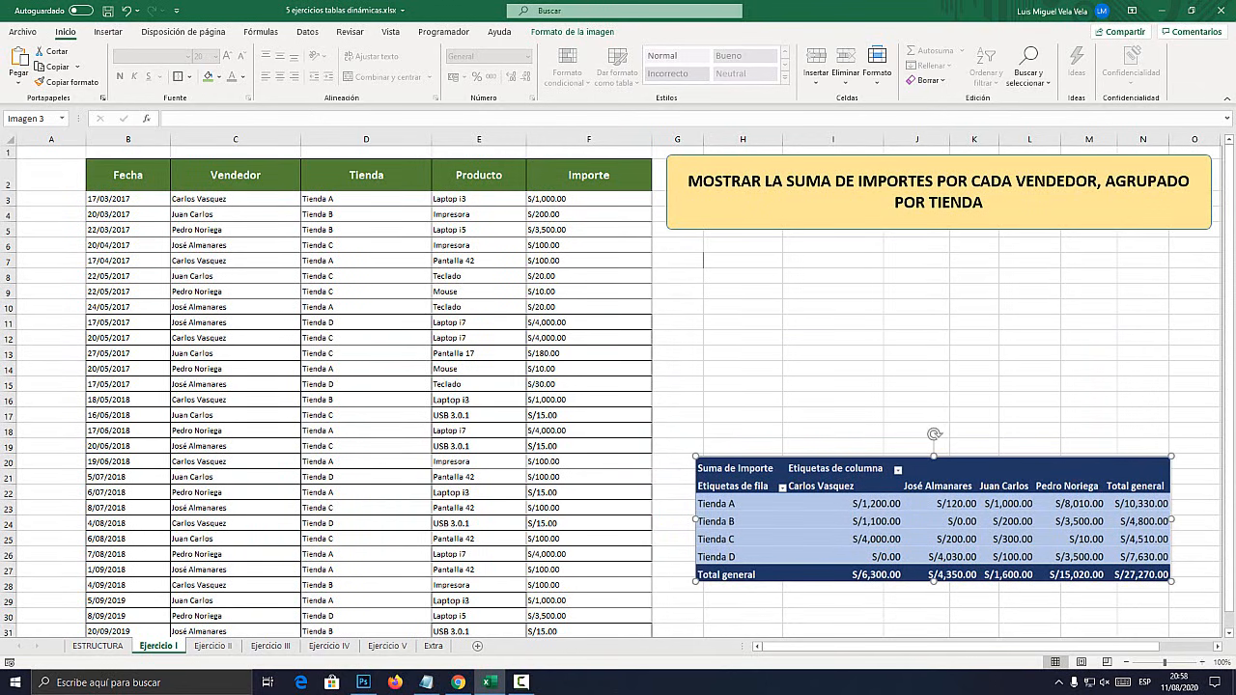
# Create a pivot table from the source data B2:F31, placed on the existing Ejercicio I sheet at cell H7
pyautogui.moveTo(128, 175); pyautogui.dragTo(647, 592)
pyautogui.scroll(1, 618, 387)
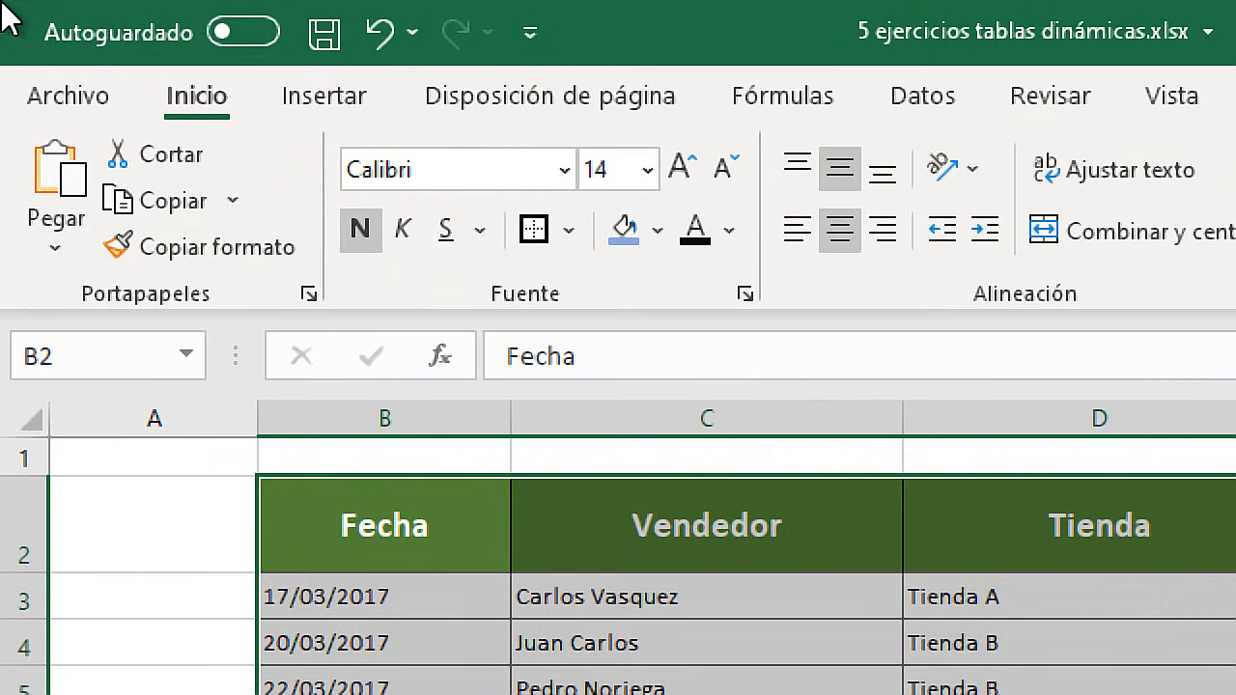
pyautogui.click(345, 108)
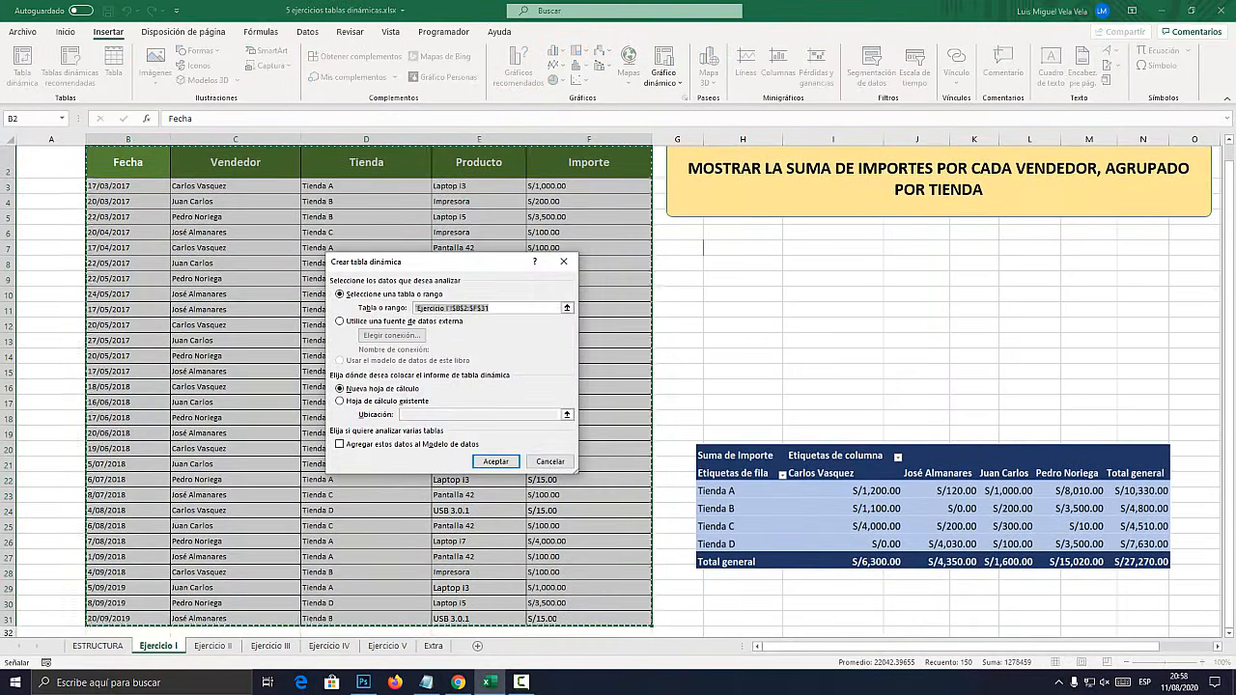
pyautogui.moveTo(411, 267); pyautogui.dragTo(429, 190)
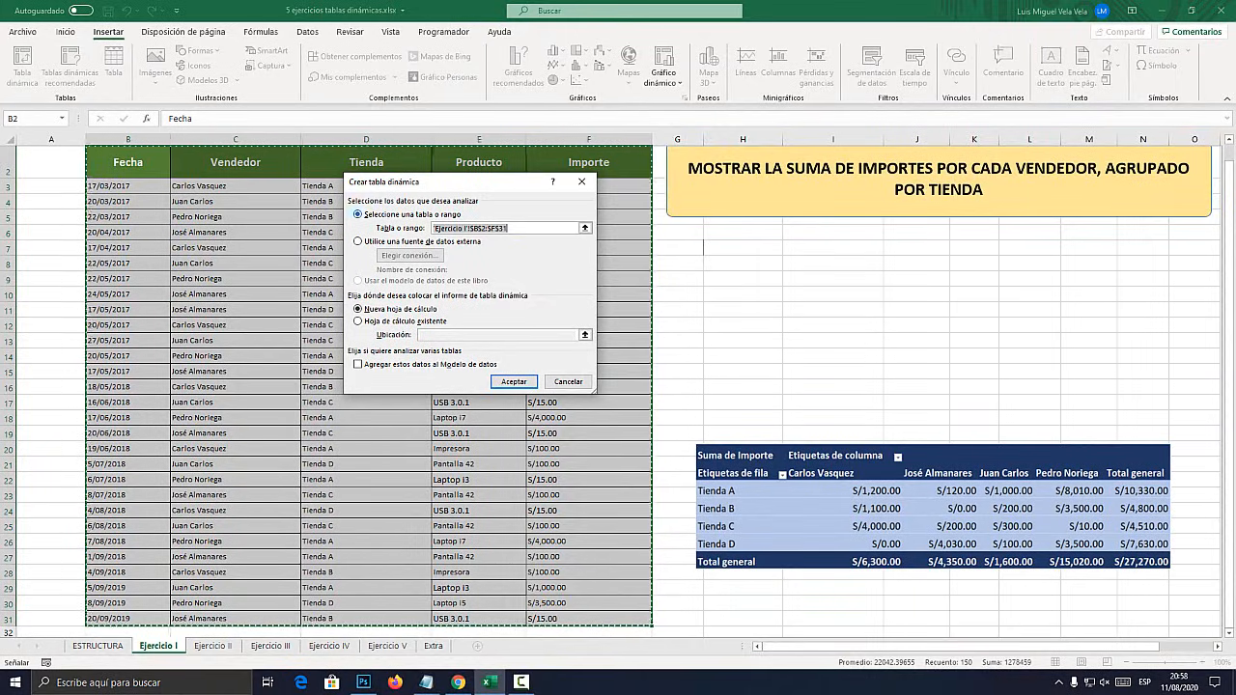
pyautogui.moveTo(443, 183); pyautogui.dragTo(384, 220)
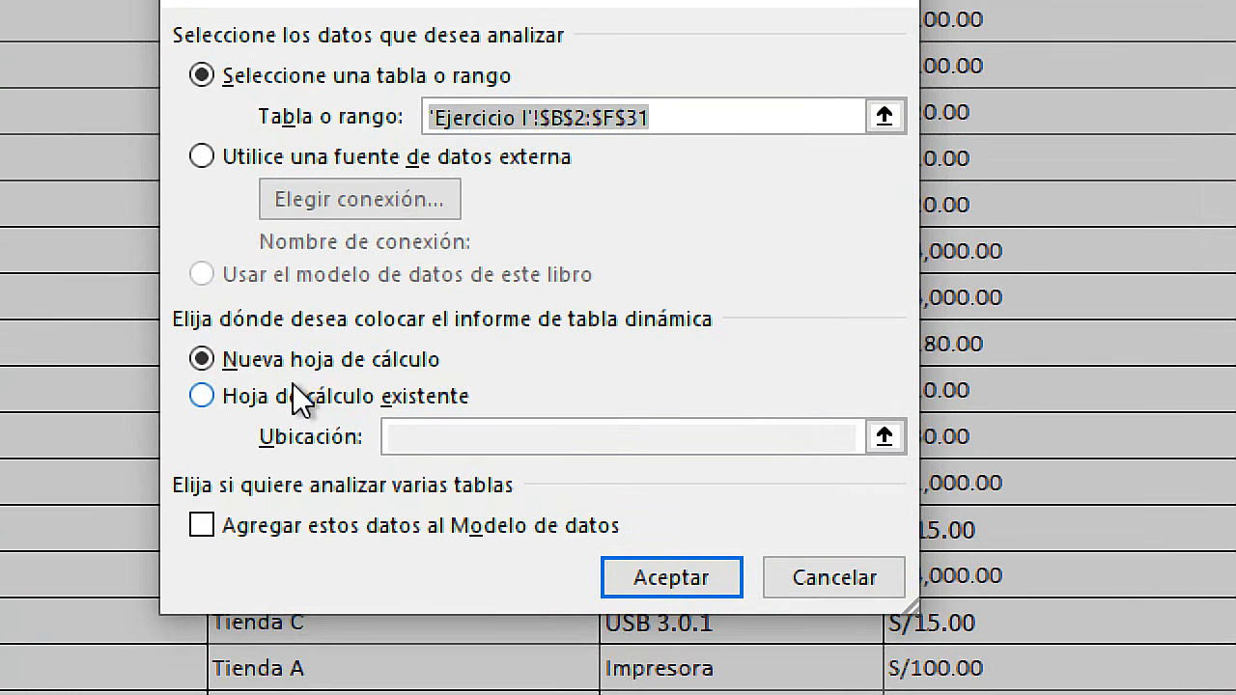
pyautogui.click(298, 396)
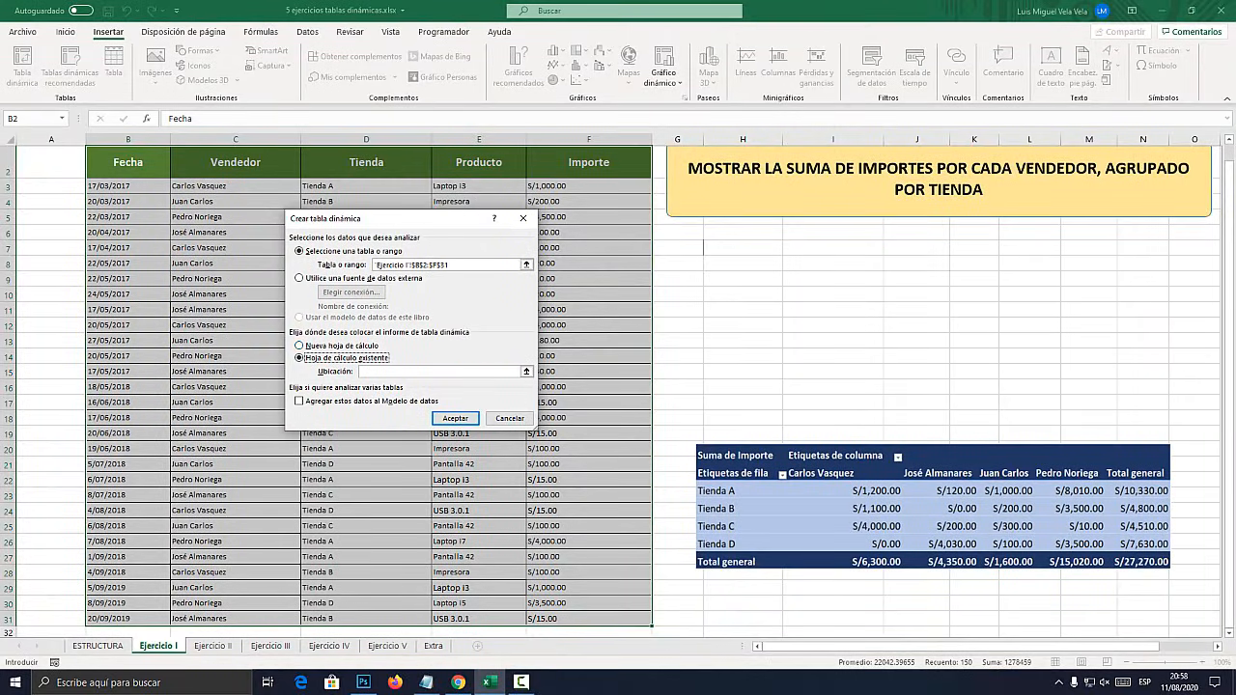
pyautogui.click(704, 247)
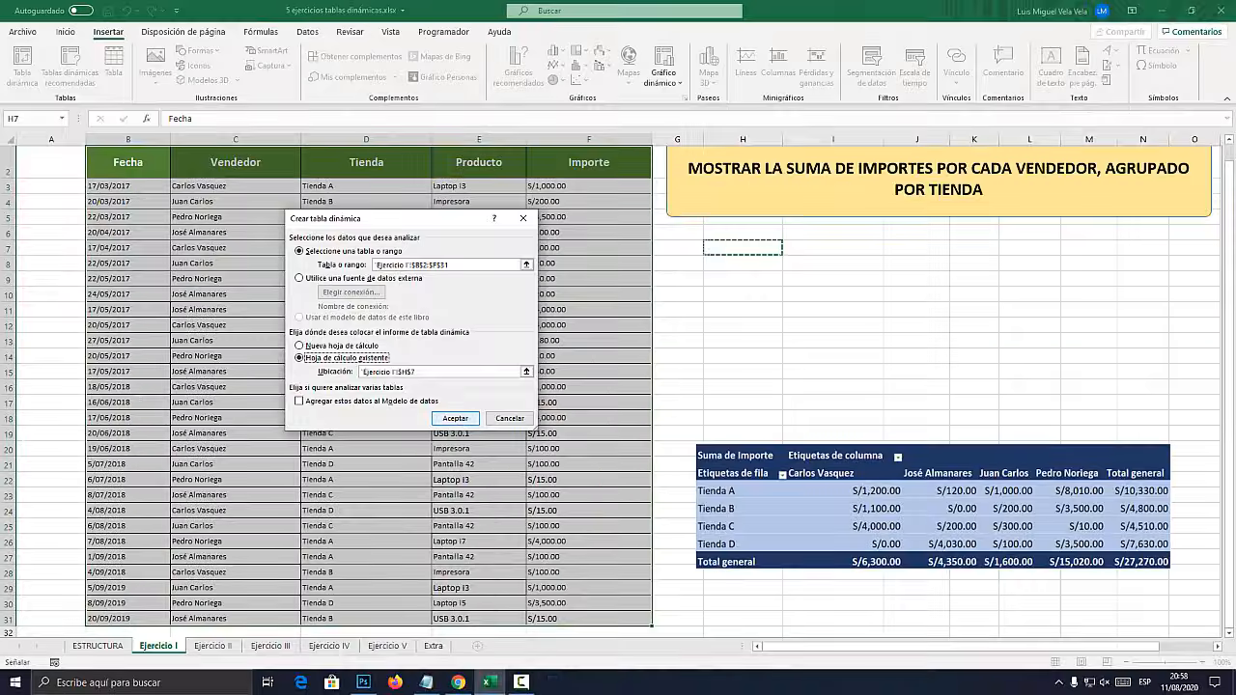
pyautogui.press('Return')
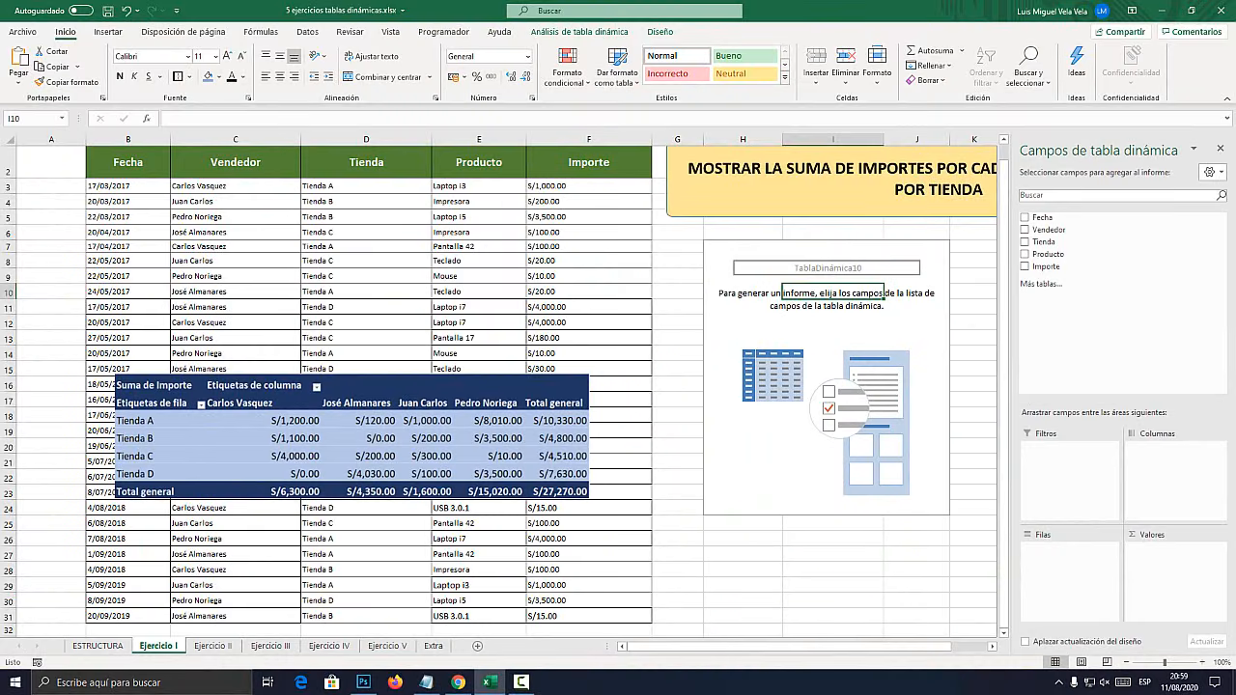
# Examine the empty pivot table area and its field list by selecting cells outside and inside it
pyautogui.moveTo(743, 261); pyautogui.dragTo(917, 508)
pyautogui.click(974, 292)
pyautogui.click(917, 323)
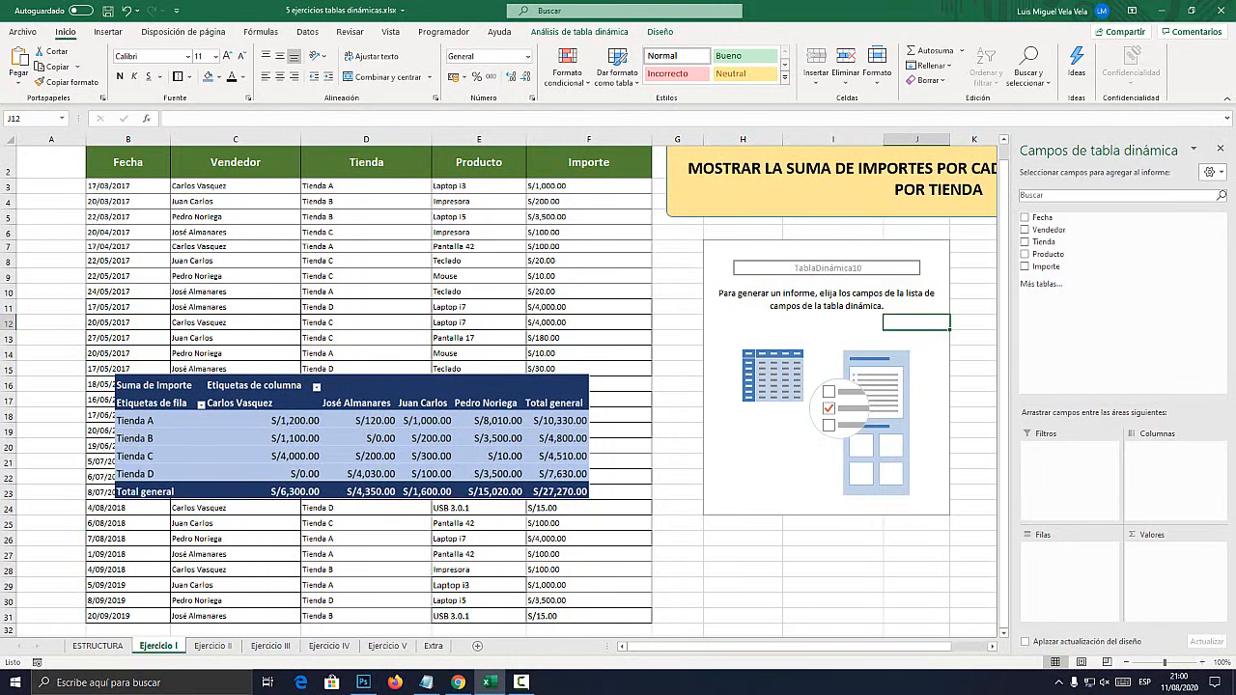
# Look at the pivot table layout diagram on the ESTRUCTURA sheet and return to Ejercicio I
pyautogui.click(97, 645)
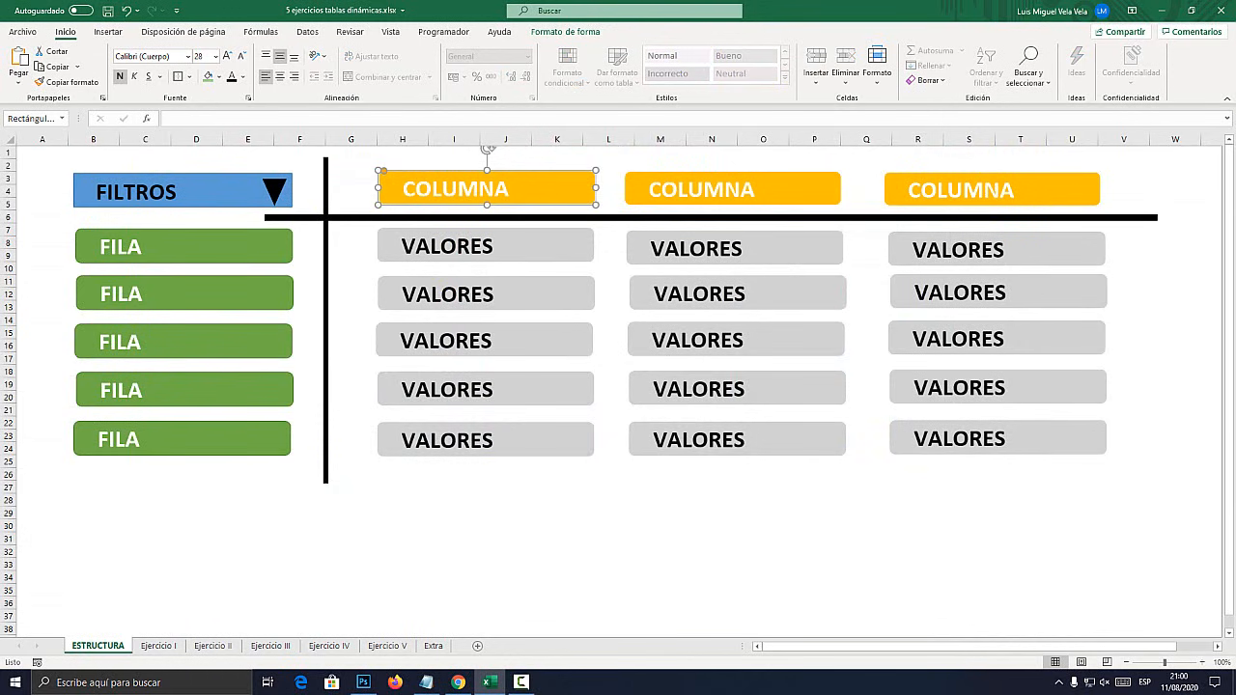
pyautogui.click(403, 551)
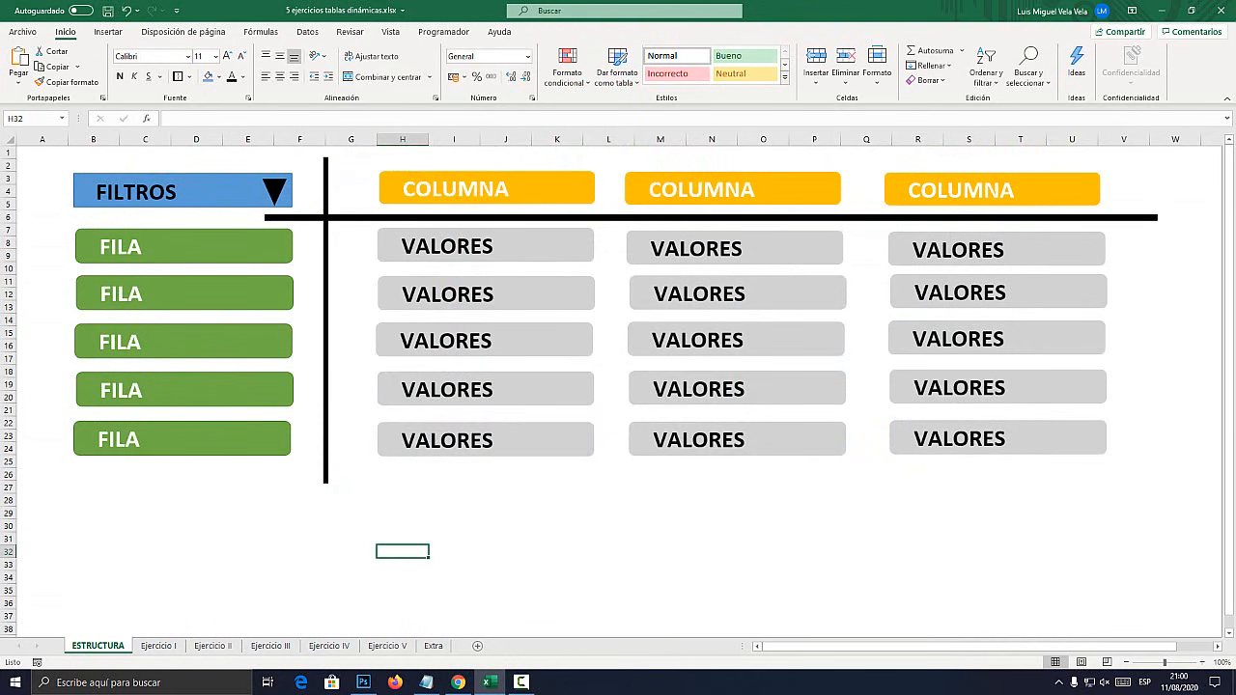
pyautogui.click(158, 645)
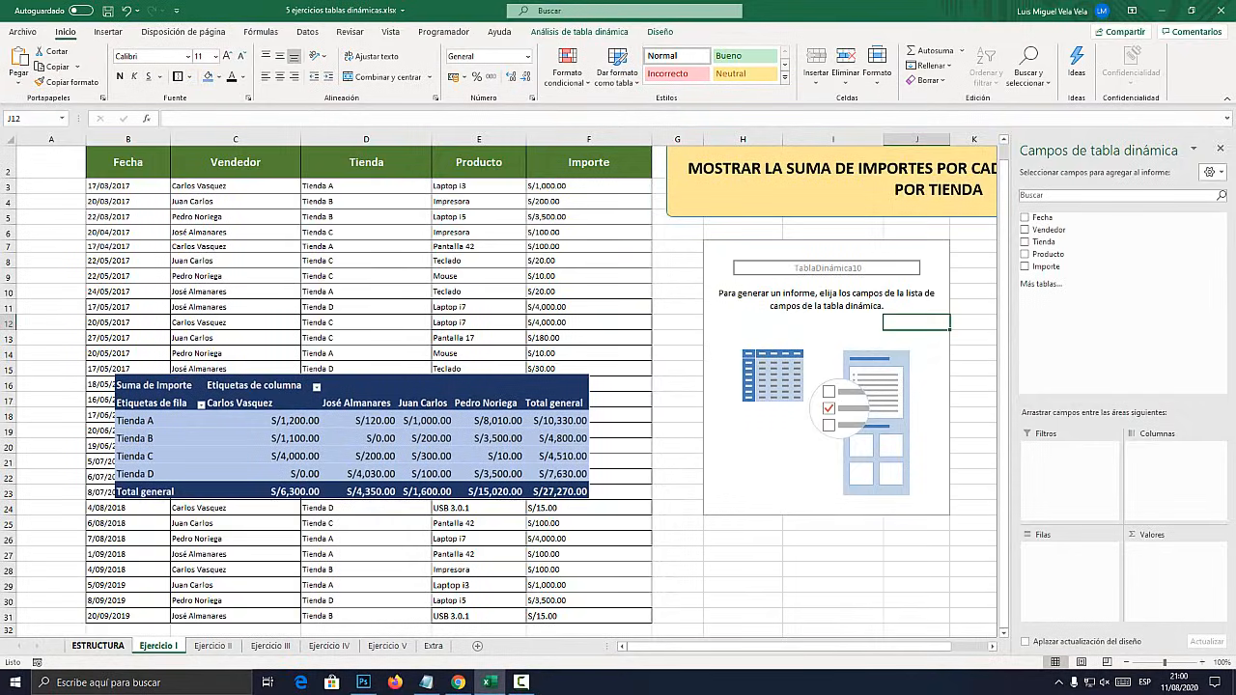
# Examine the VALORES boxes of the layout diagram on the ESTRUCTURA sheet one by one
pyautogui.click(98, 646)
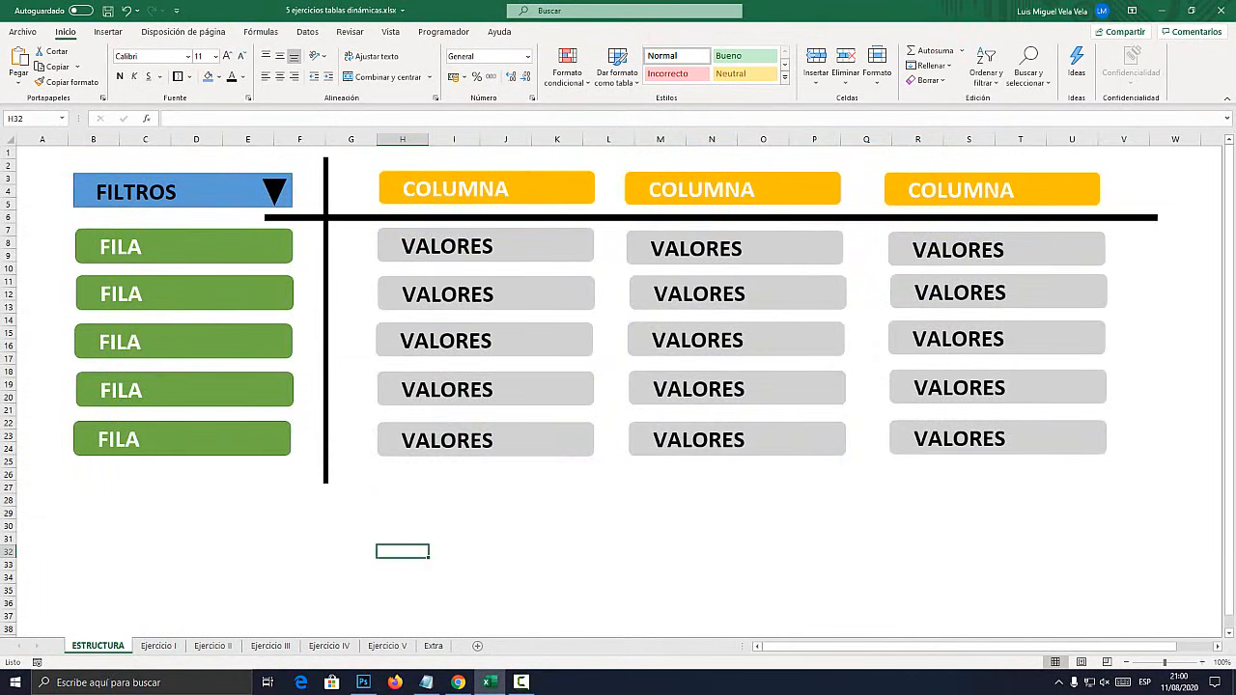
pyautogui.click(416, 246)
pyautogui.click(682, 248)
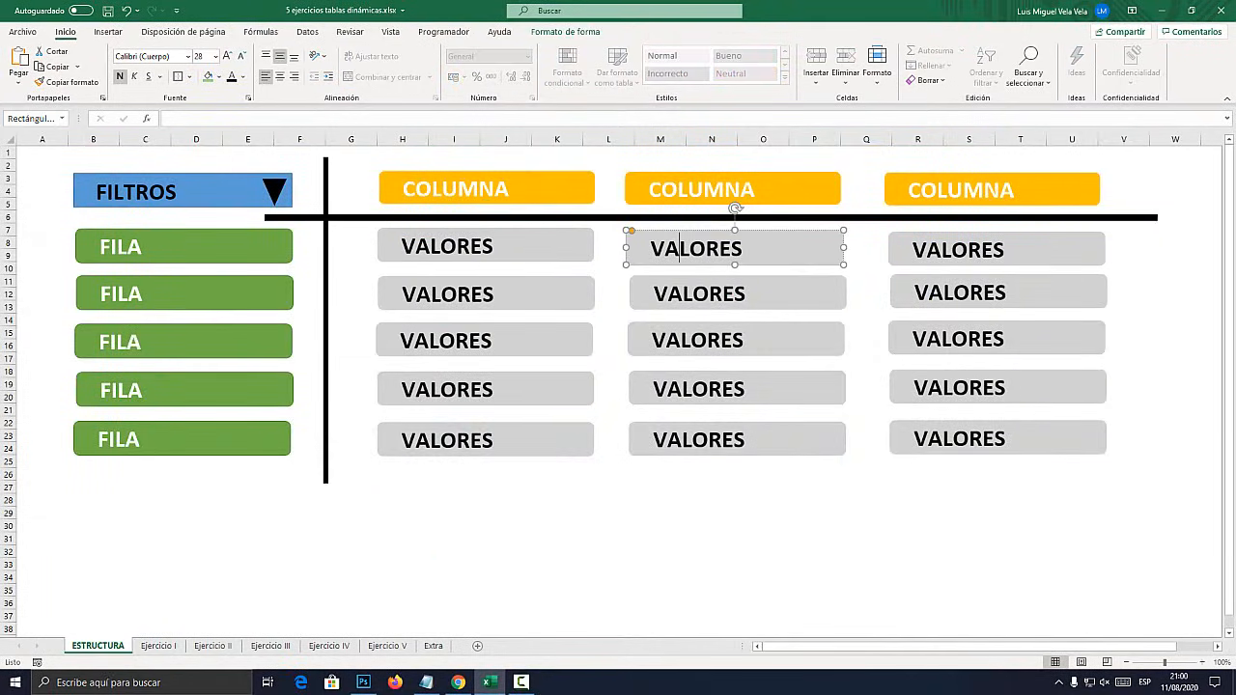
pyautogui.click(951, 249)
pyautogui.click(952, 292)
pyautogui.click(952, 338)
pyautogui.click(952, 388)
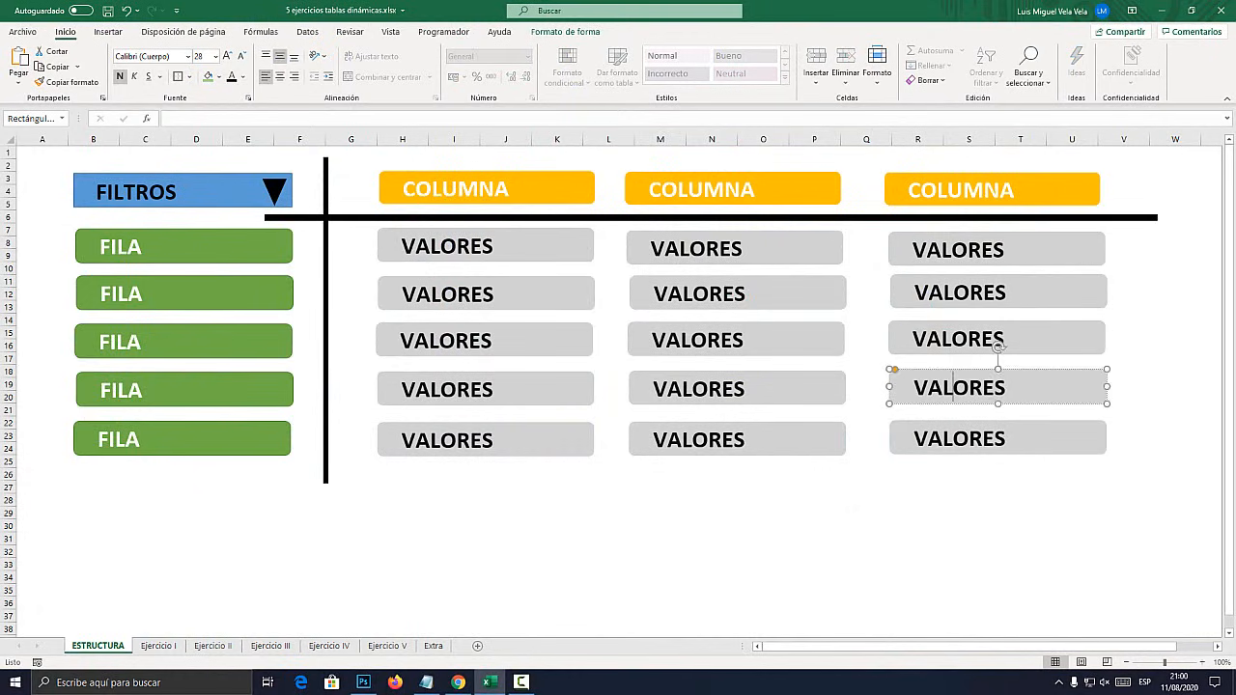
pyautogui.click(952, 439)
pyautogui.click(723, 439)
pyautogui.click(722, 388)
pyautogui.click(722, 340)
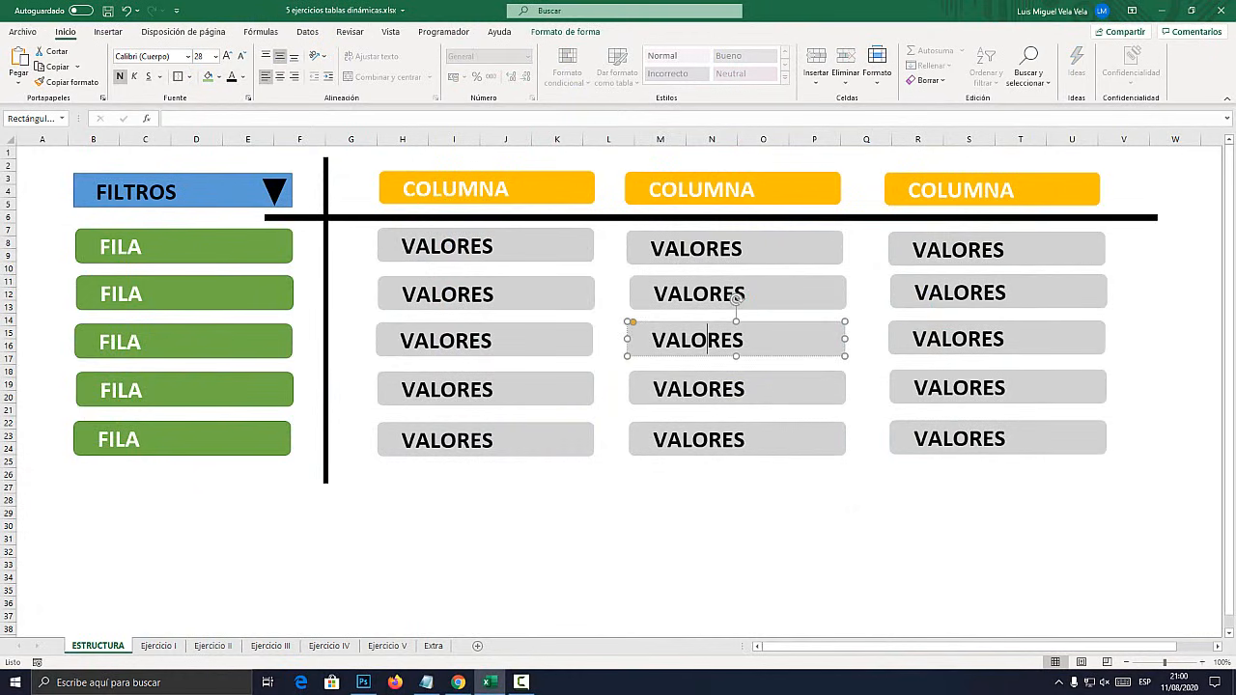
pyautogui.click(723, 294)
pyautogui.doubleClick(447, 293)
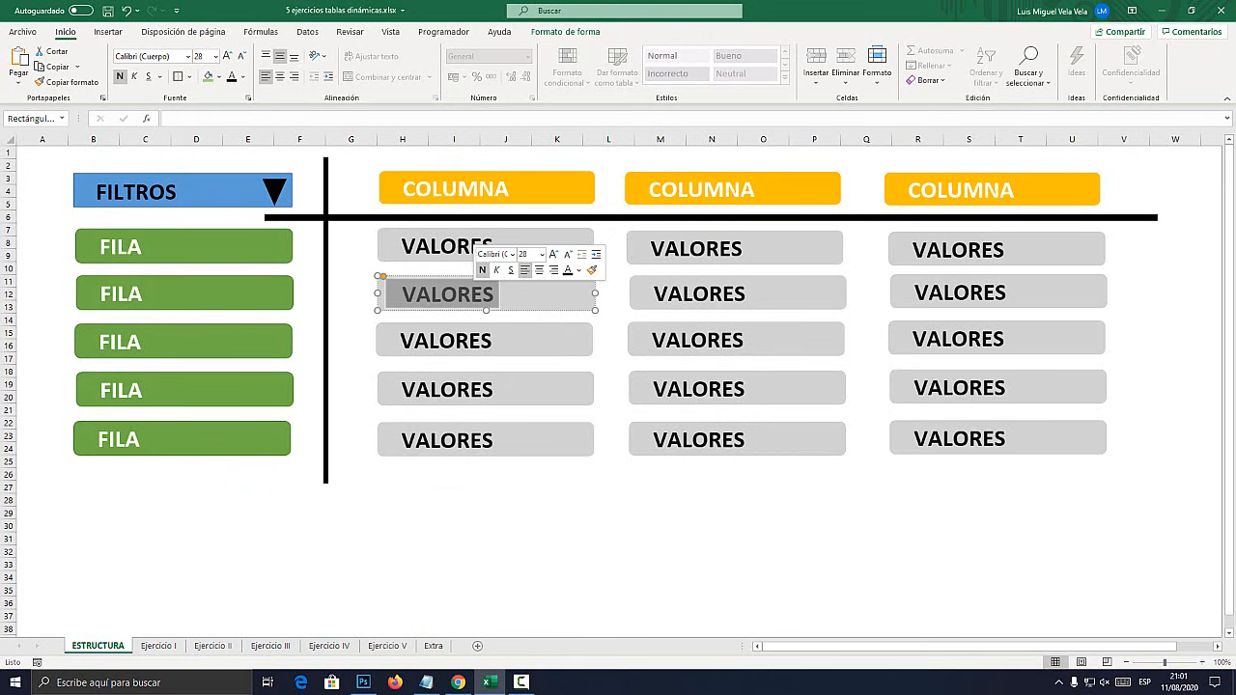
pyautogui.click(454, 500)
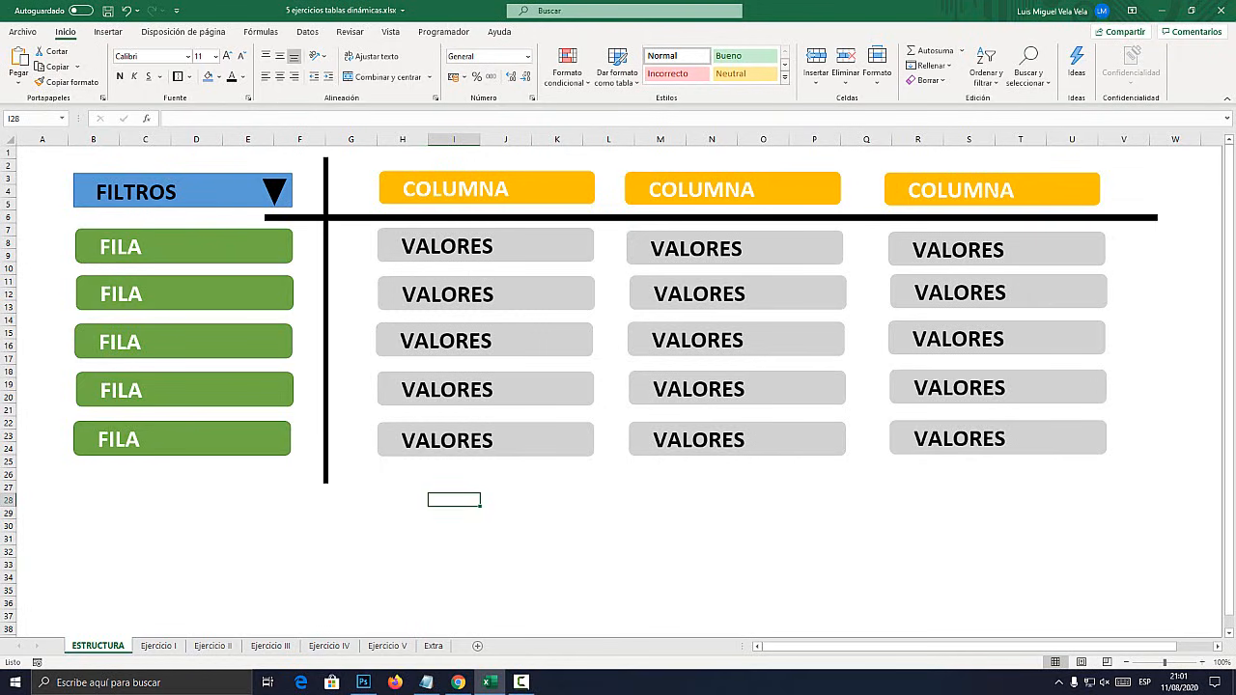
pyautogui.doubleClick(448, 246)
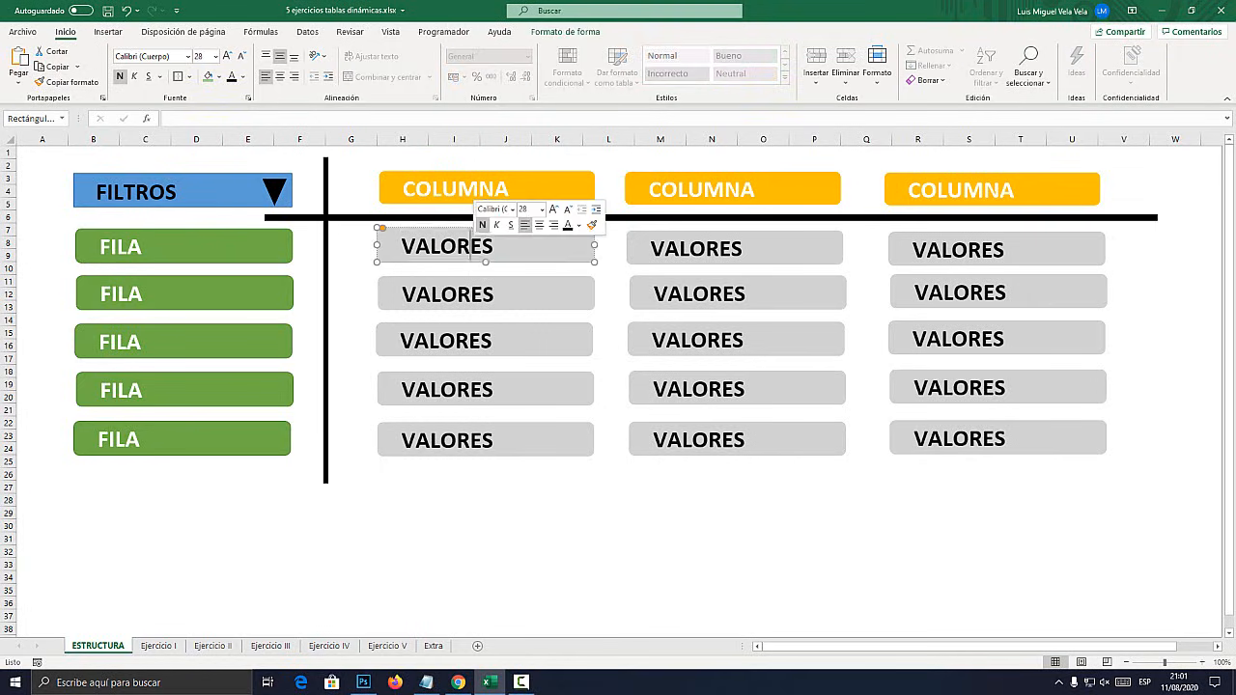
# Highlight the three COLUMNA headings of the layout diagram to study where column fields go
pyautogui.click(478, 189)
pyautogui.click(403, 139)
pyautogui.click(443, 189)
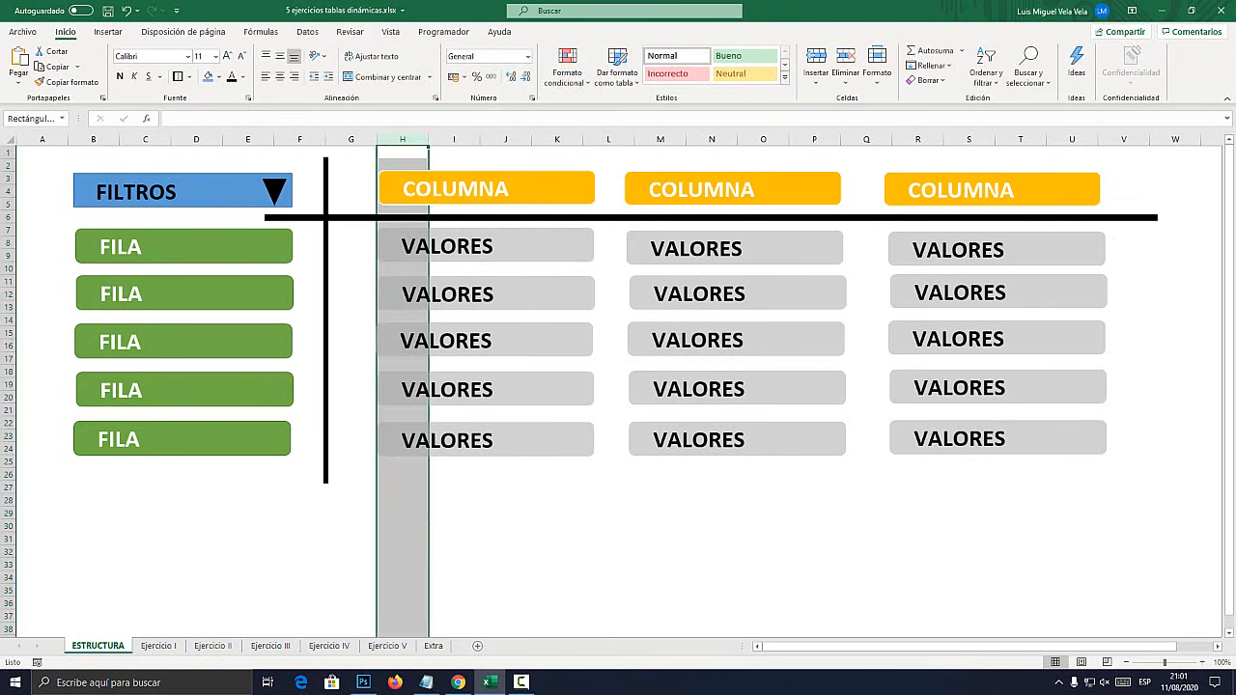
pyautogui.doubleClick(456, 190)
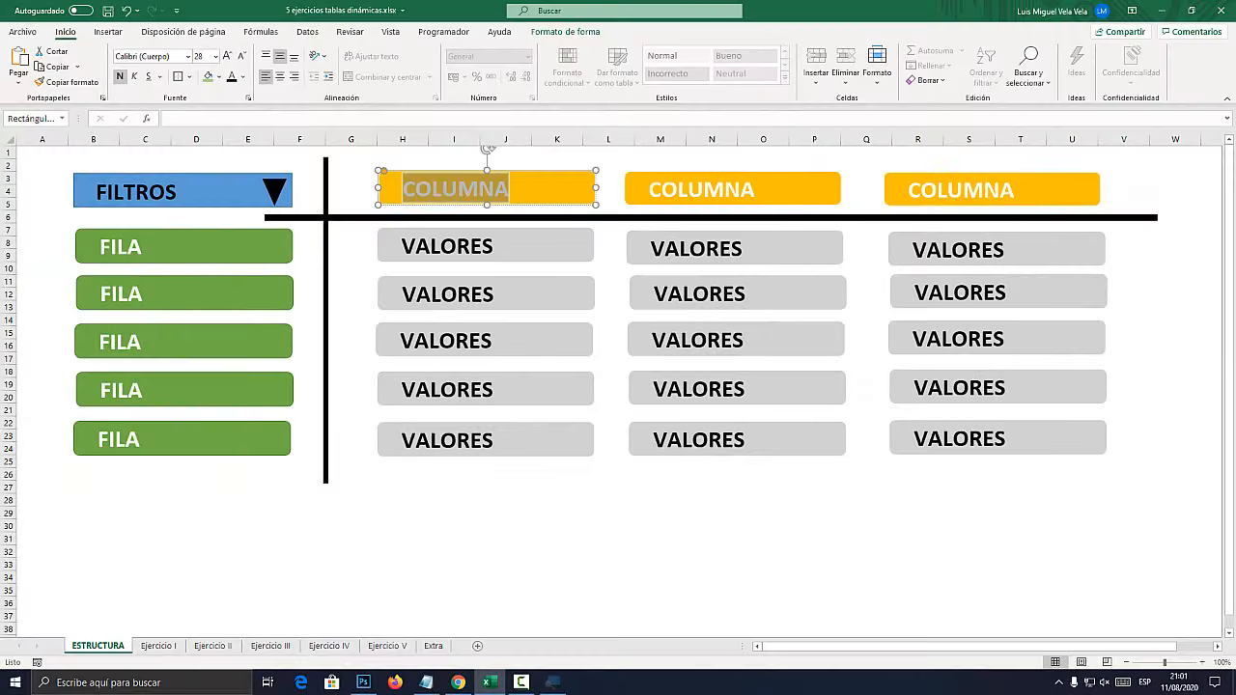
pyautogui.doubleClick(701, 189)
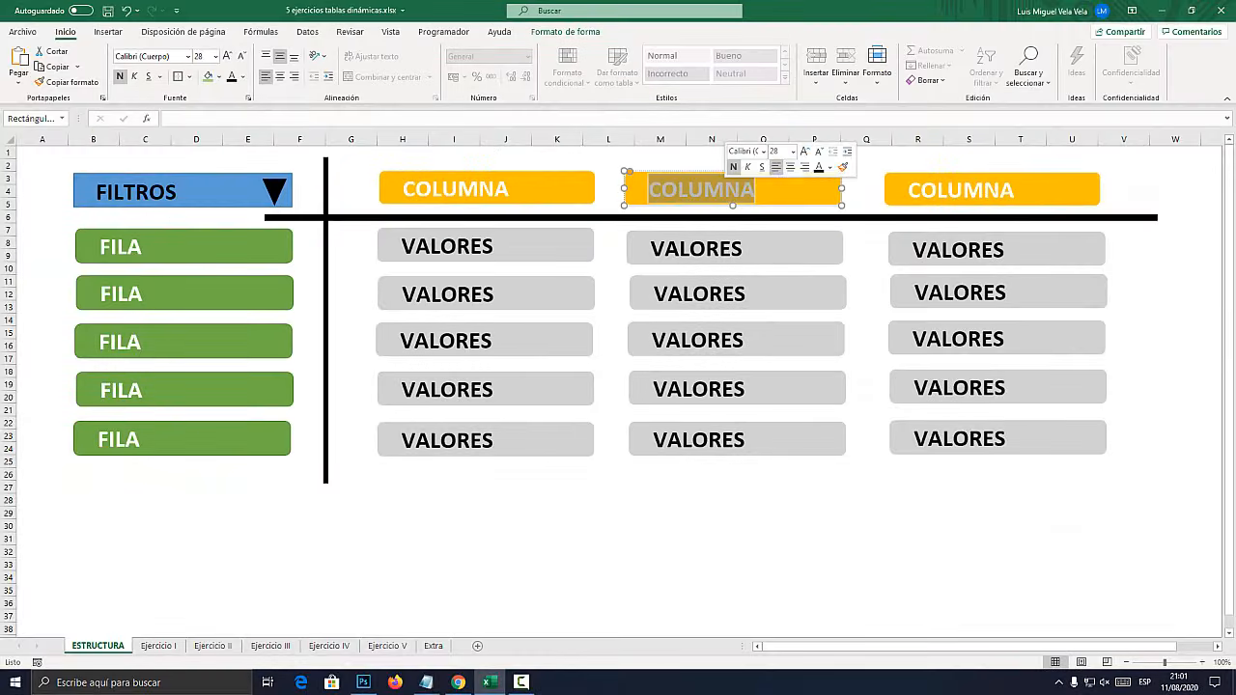
pyautogui.doubleClick(961, 189)
pyautogui.doubleClick(454, 189)
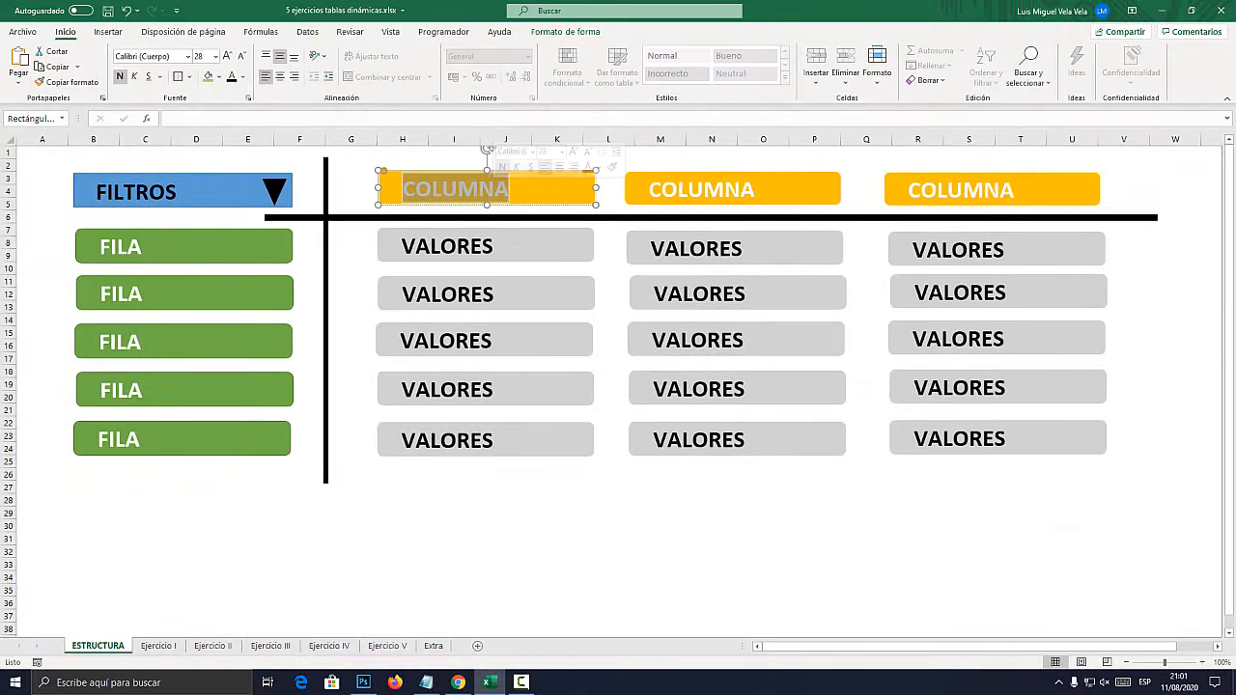
pyautogui.doubleClick(701, 189)
pyautogui.click(248, 551)
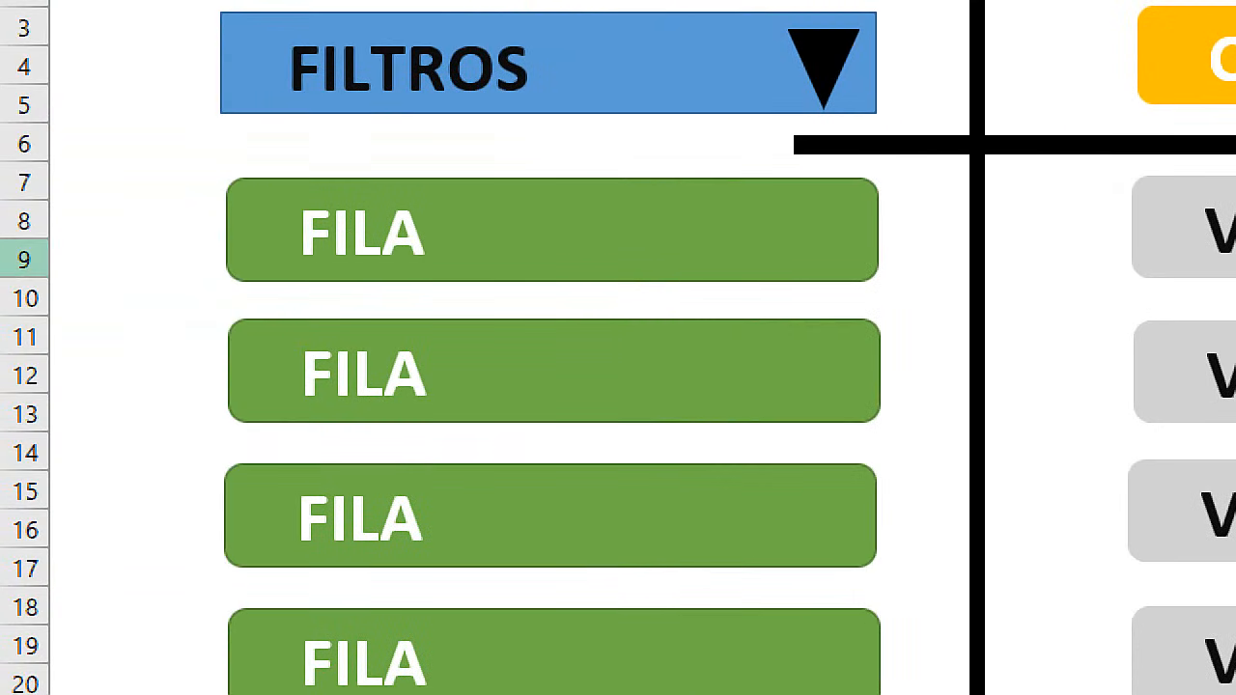
# Highlight the first three FILA boxes of the layout diagram and compare them with the first COLUMNA heading
pyautogui.click(113, 247)
pyautogui.doubleClick(373, 240)
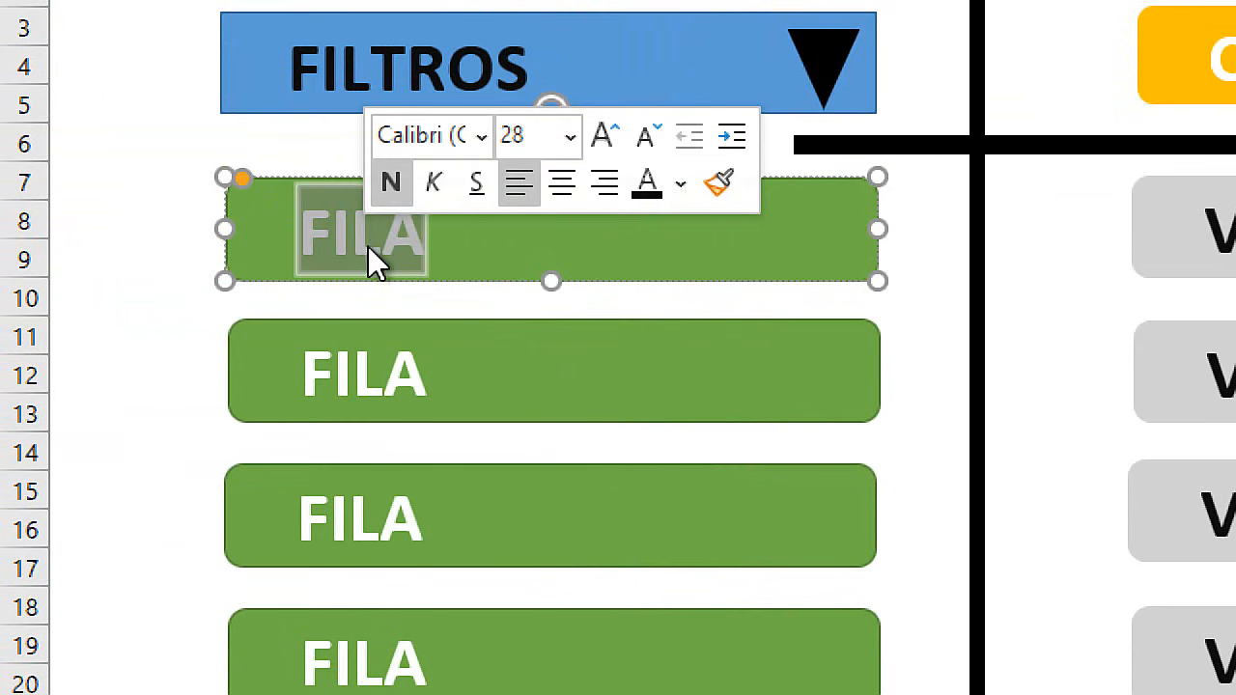
pyautogui.doubleClick(367, 376)
pyautogui.doubleClick(367, 507)
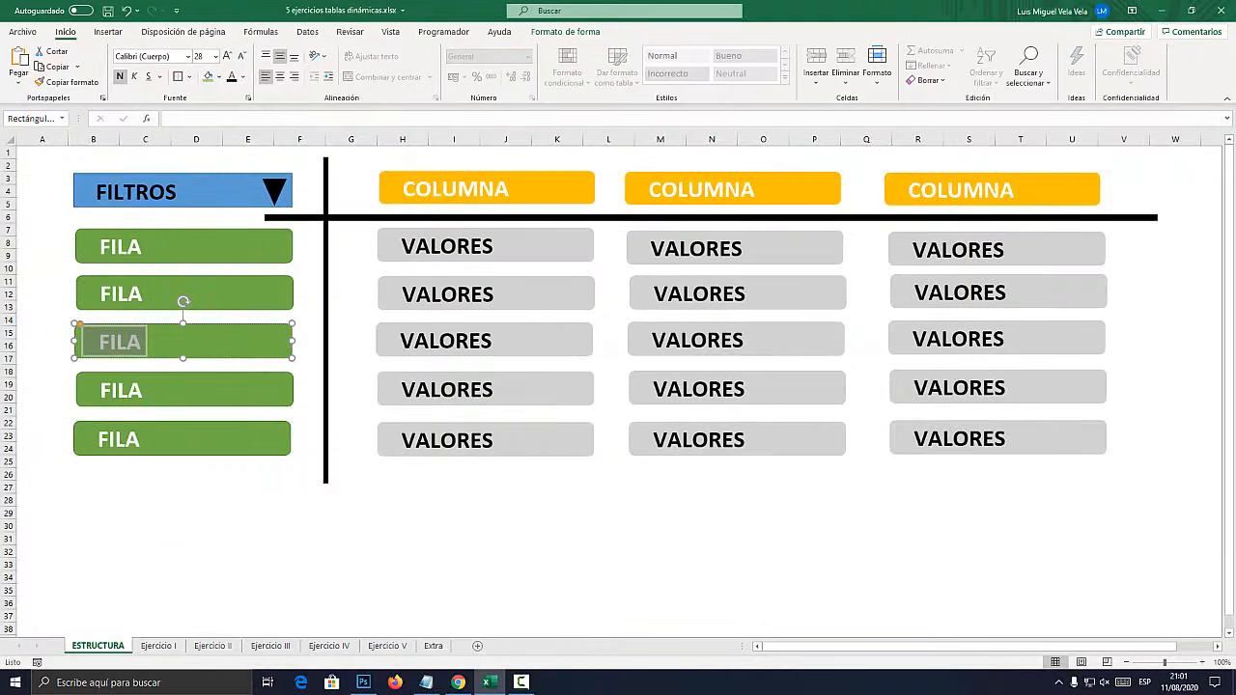
pyautogui.click(495, 188)
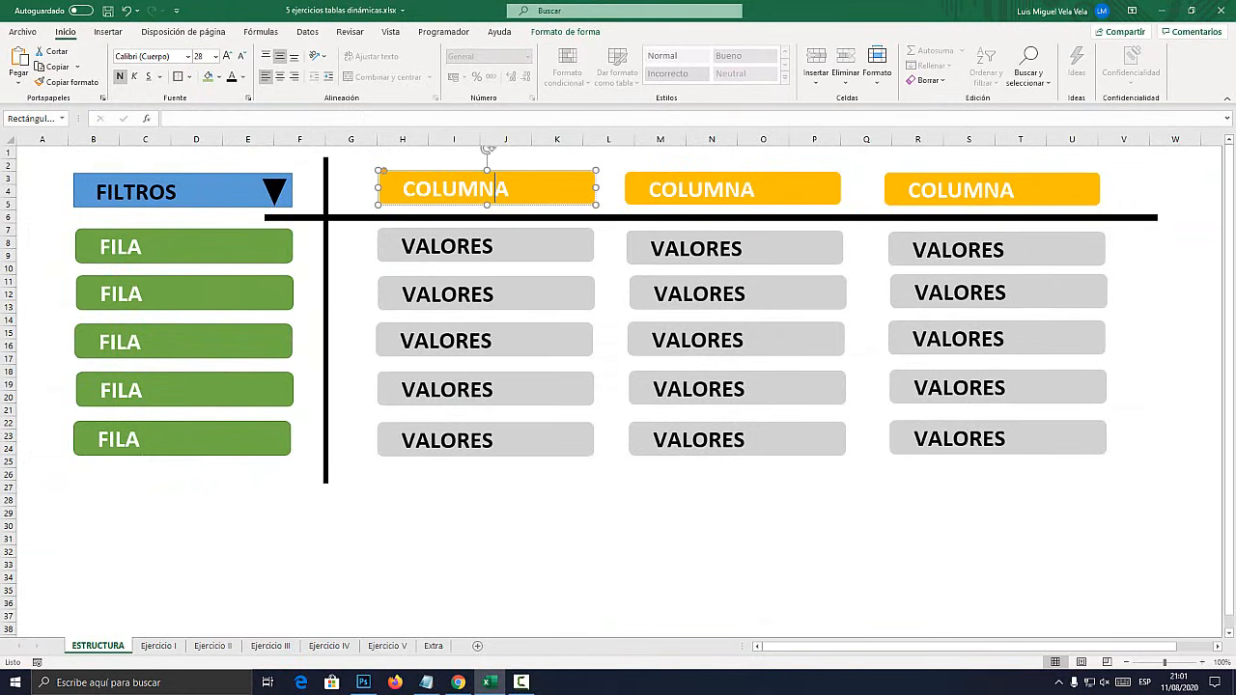
pyautogui.click(127, 247)
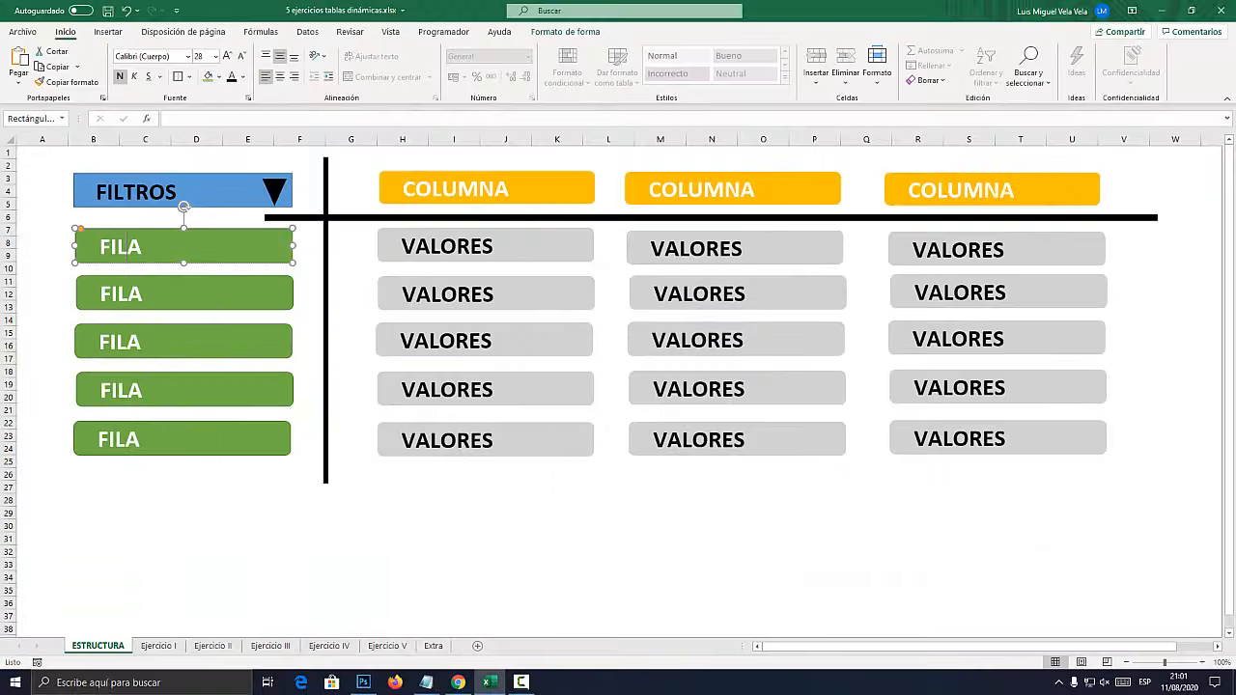
# Enlarge the sample result picture on Ejercicio I and paste a copy on ESTRUCTURA at about rows 15 to 31
pyautogui.click(193, 206)
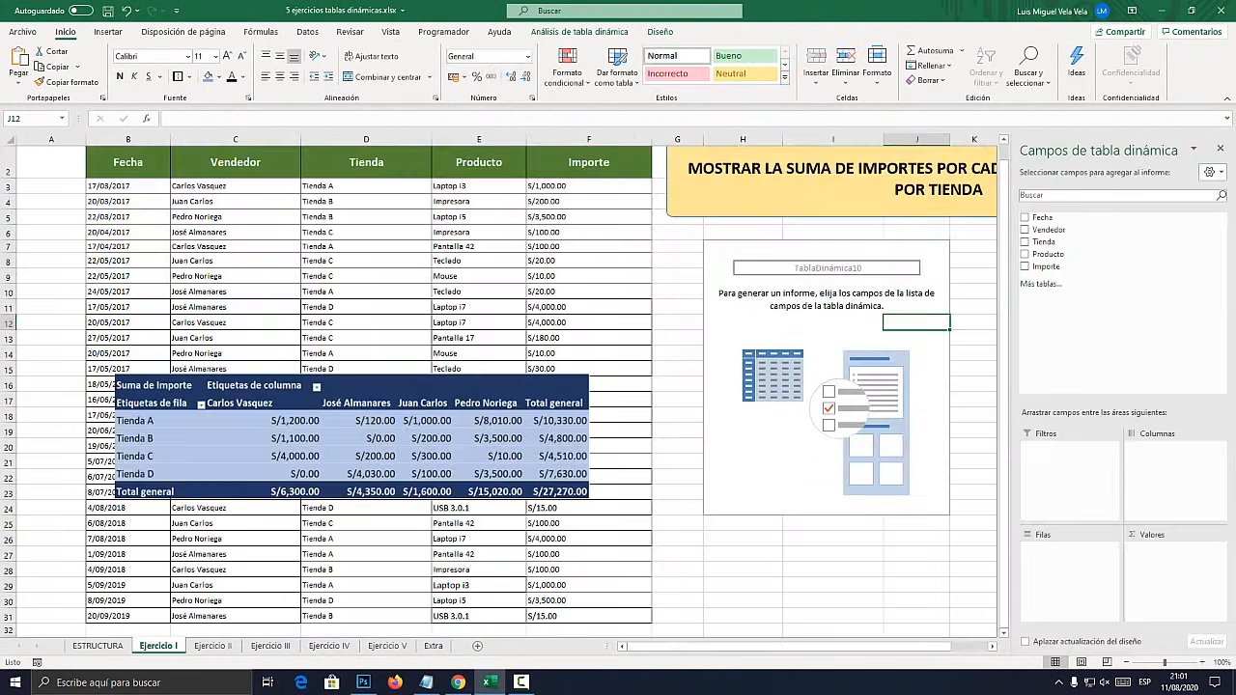
pyautogui.moveTo(660, 397); pyautogui.dragTo(1015, 491)
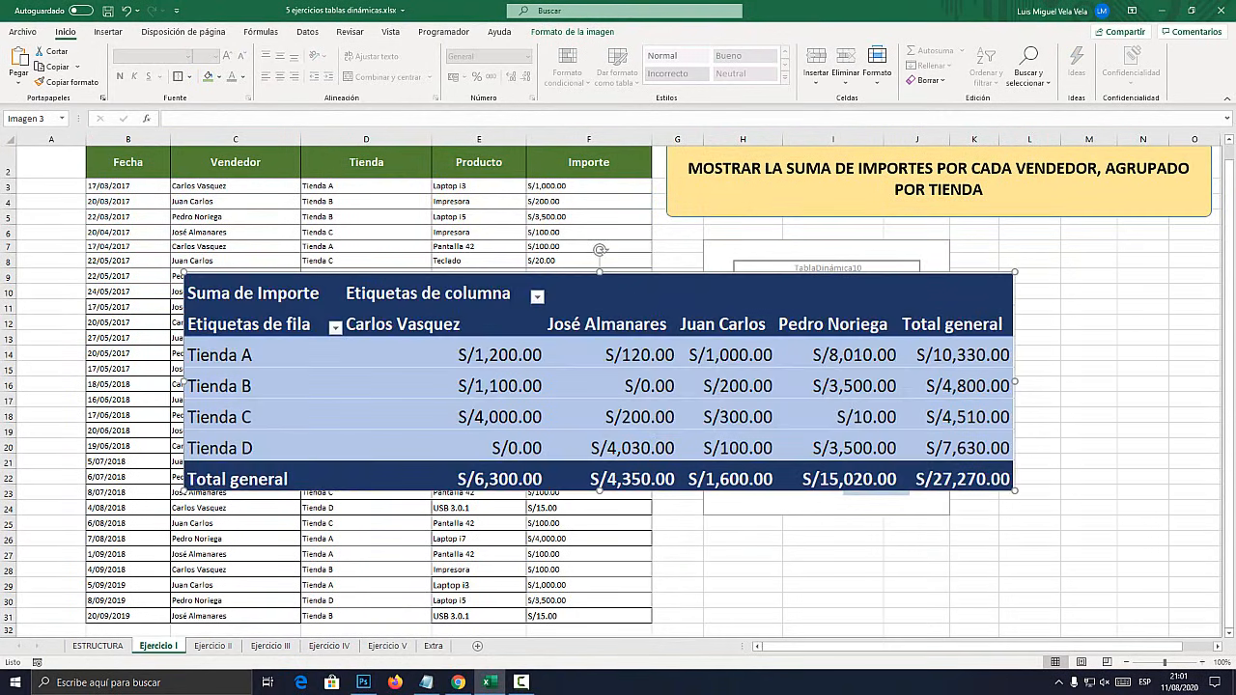
pyautogui.click(97, 646)
pyautogui.hotkey('ctrl', 'v')
pyautogui.moveTo(676, 579); pyautogui.dragTo(465, 405)
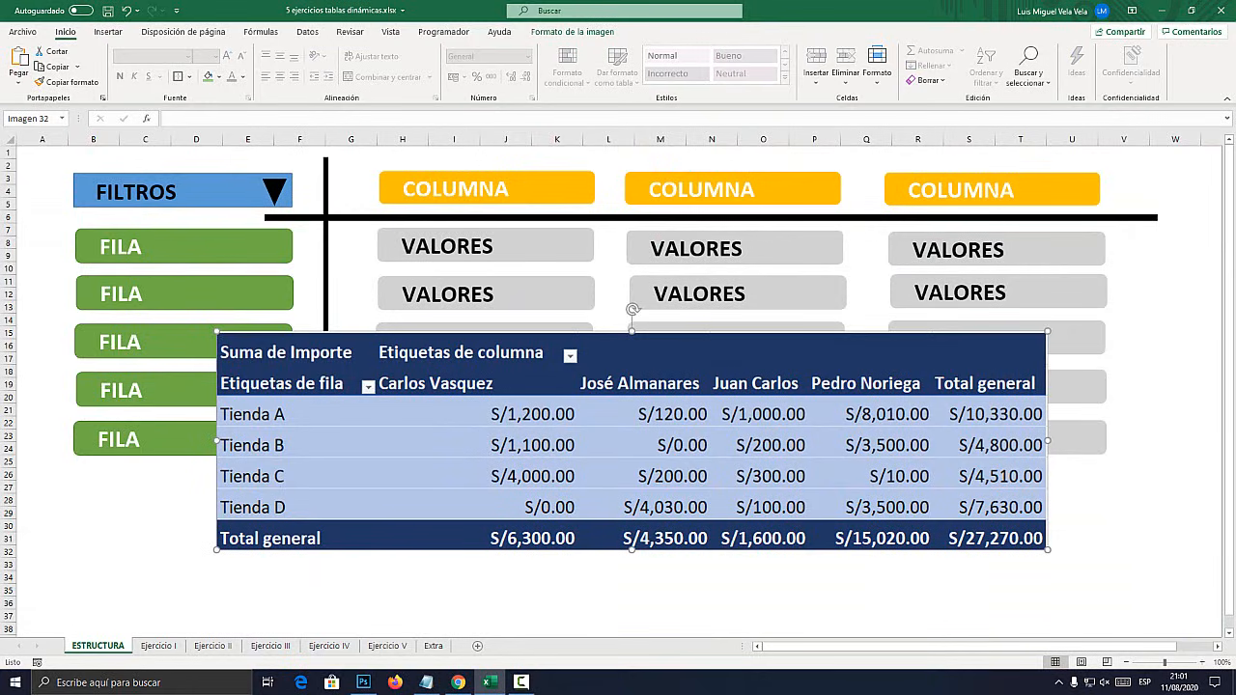
# Highlight the first two COLUMNA headings of the layout diagram and compare them with the seller headings in the sample result picture
pyautogui.click(431, 188)
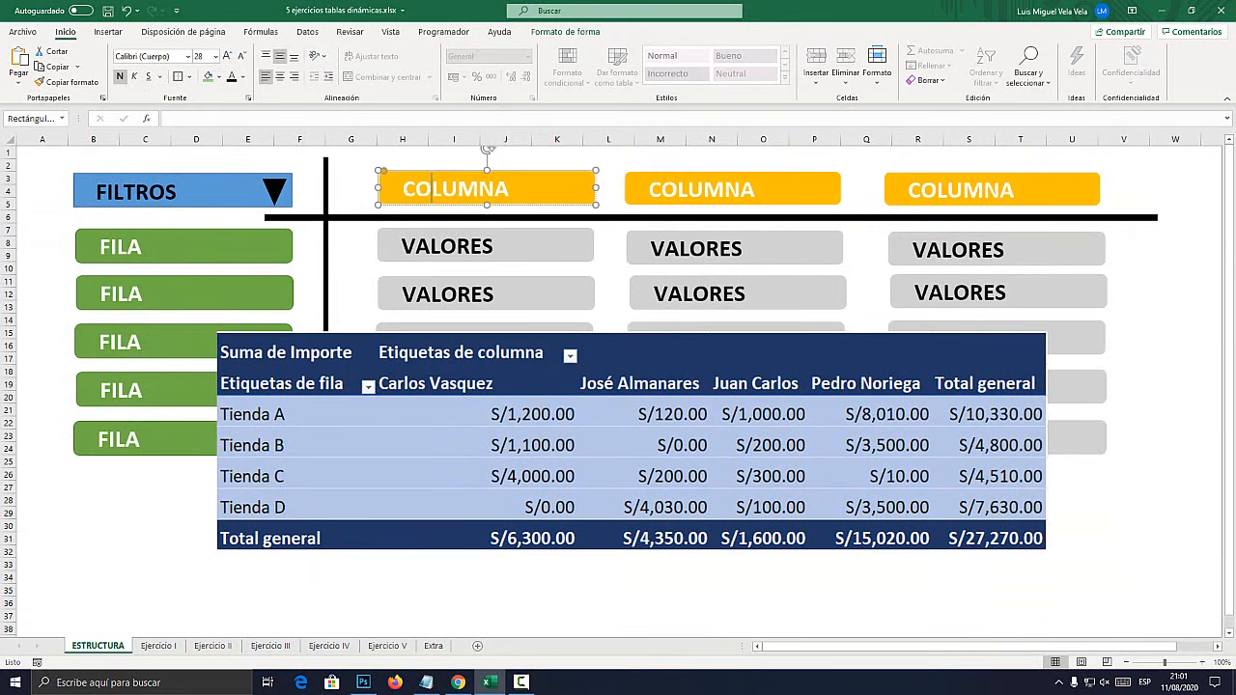
pyautogui.moveTo(416, 189); pyautogui.dragTo(495, 189)
pyautogui.doubleClick(701, 189)
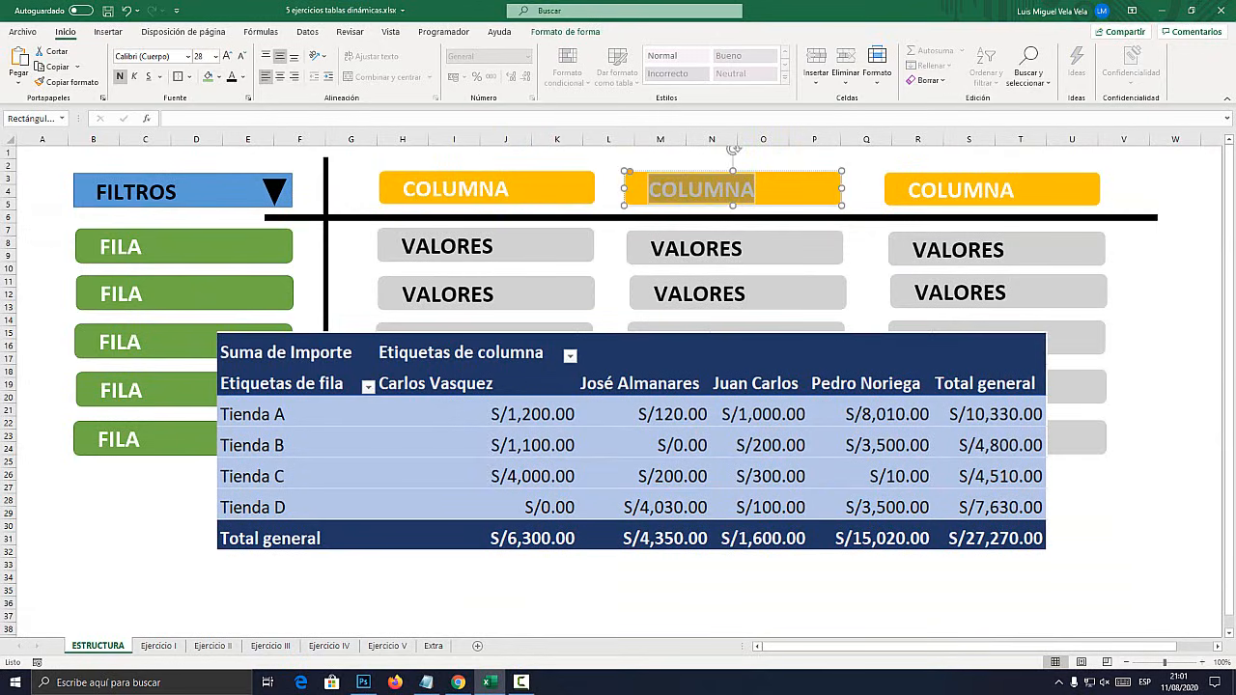
pyautogui.click(640, 398)
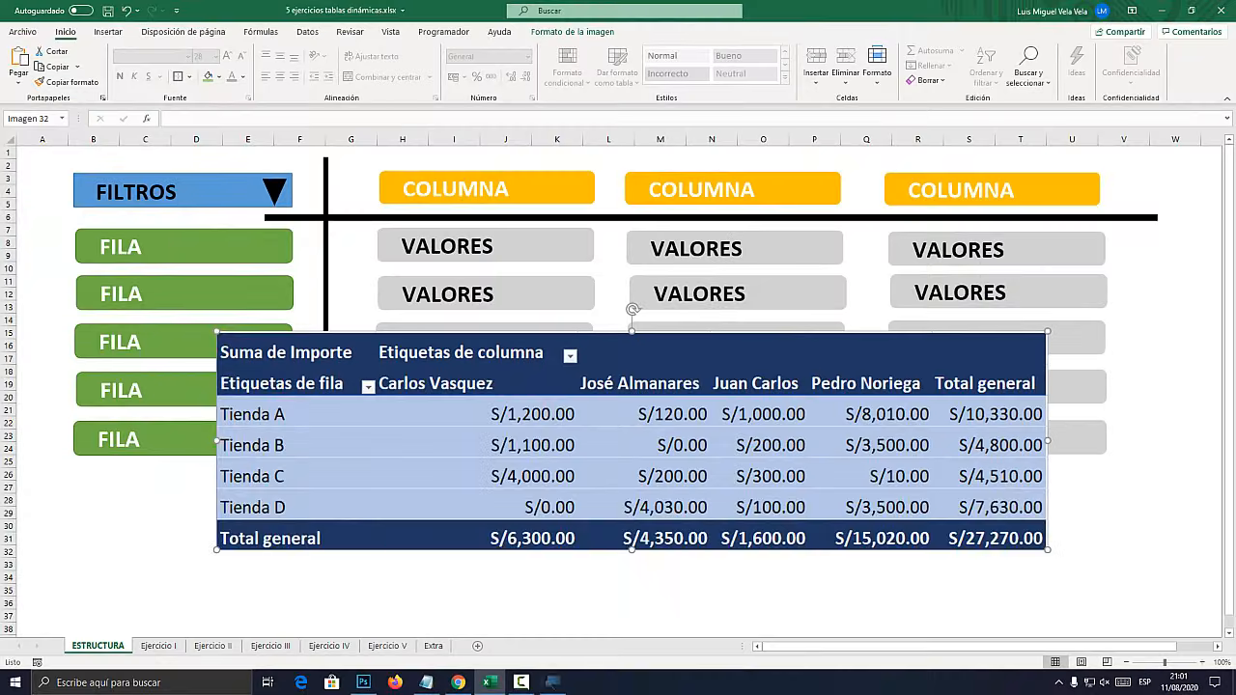
# Move the sample result picture beside the FILA boxes and highlight the first four boxes to compare them with the picture's stores
pyautogui.moveTo(300, 517); pyautogui.dragTo(543, 382)
pyautogui.click(184, 246)
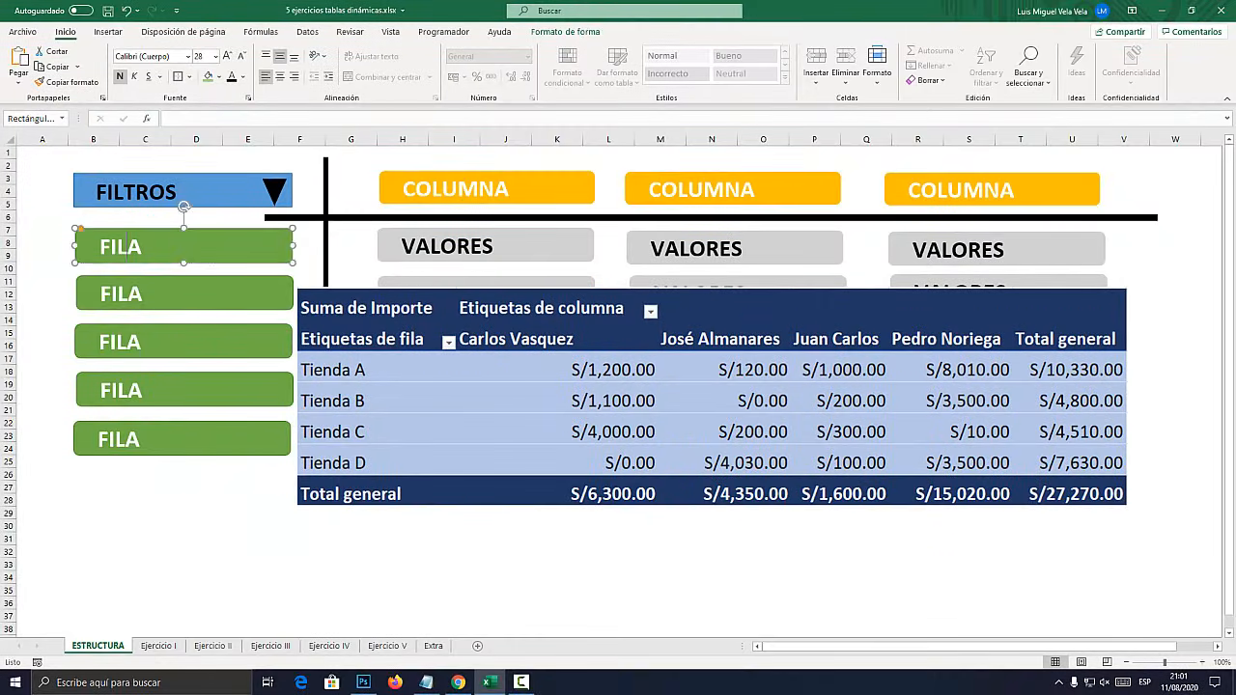
pyautogui.click(184, 294)
pyautogui.click(183, 342)
pyautogui.click(183, 391)
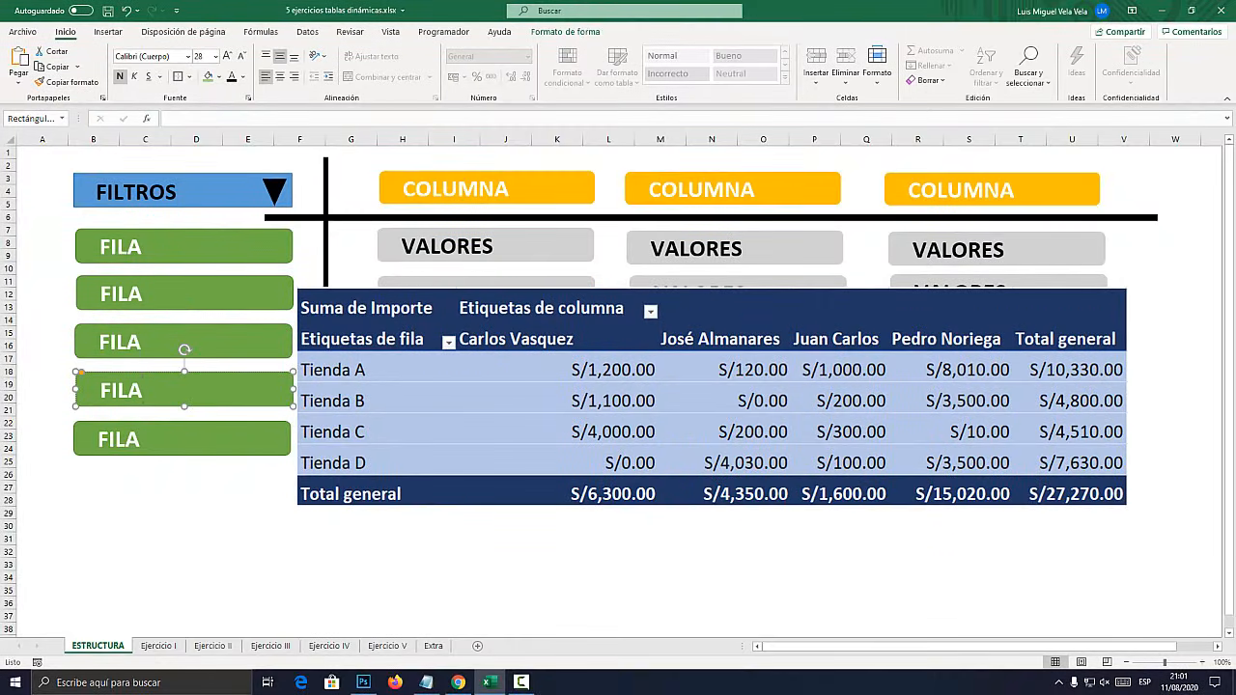
pyautogui.click(136, 341)
pyautogui.click(128, 293)
# Move the sample result picture from the ESTRUCTURA sheet back to the Ejercicio I sheet
pyautogui.moveTo(618, 396); pyautogui.dragTo(580, 411)
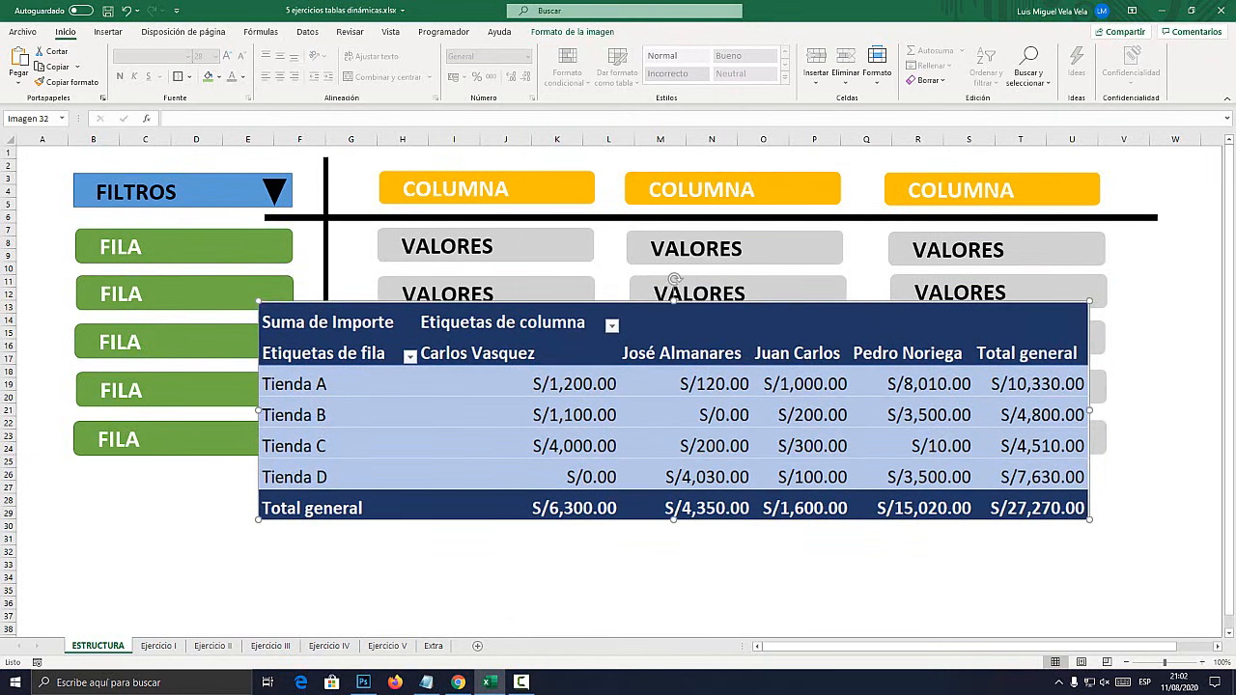
pyautogui.hotkey('ctrl', 'x')
pyautogui.click(157, 645)
pyautogui.hotkey('ctrl', 'v')
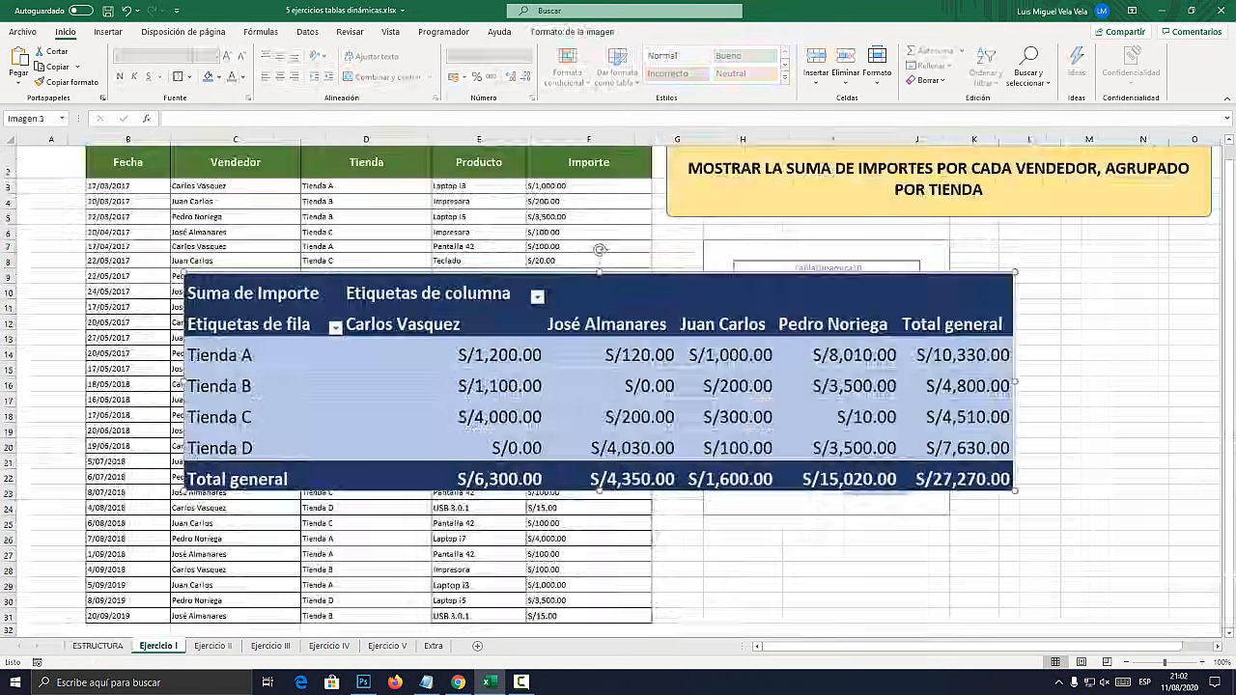
# Shrink the sample result picture to about half its size and place it at about rows 22 to 29, over the lower pivot placeholder
pyautogui.moveTo(599, 381); pyautogui.dragTo(642, 412)
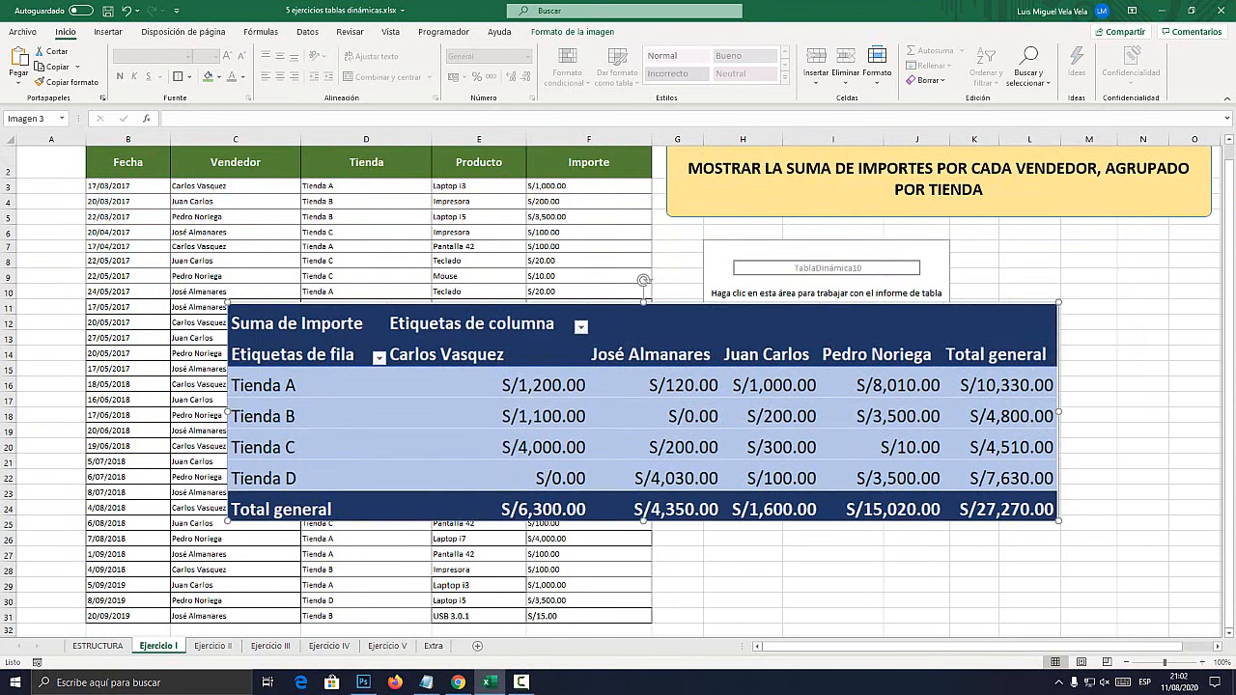
pyautogui.moveTo(1058, 520); pyautogui.dragTo(650, 415)
pyautogui.moveTo(569, 386); pyautogui.dragTo(983, 561)
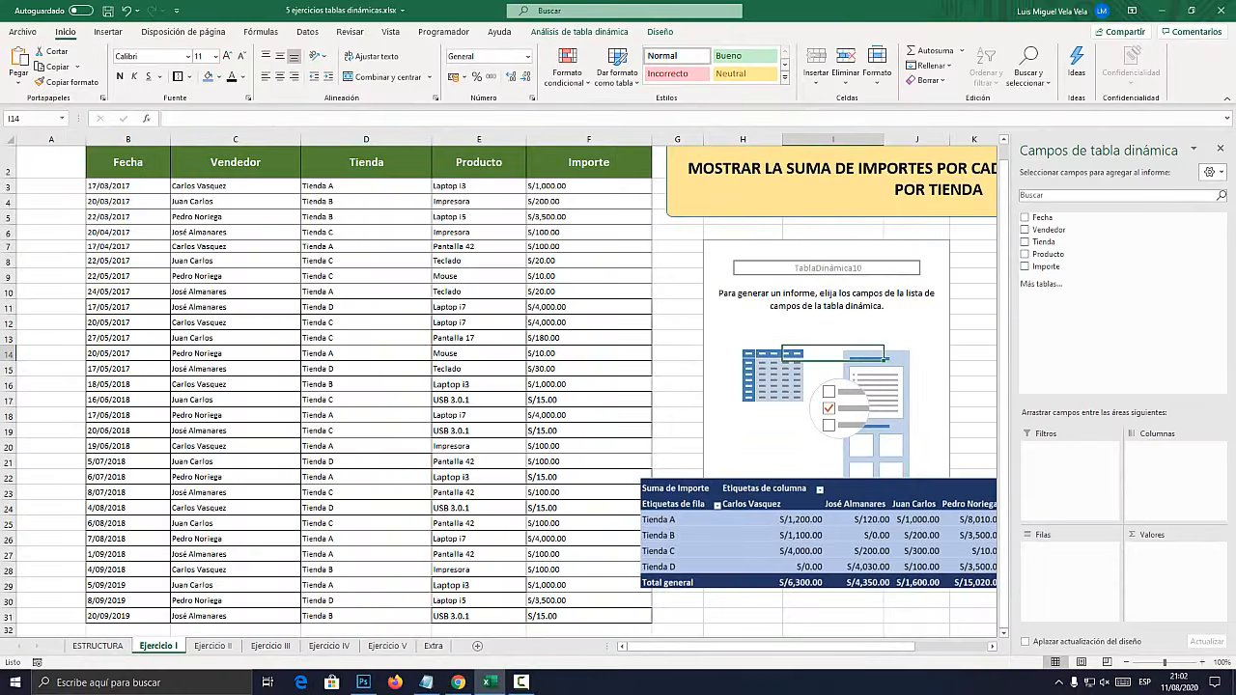
# Select the amounts in F3:F31 of the Importe column to examine what has to be summed
pyautogui.hscroll(3, 522, 386)
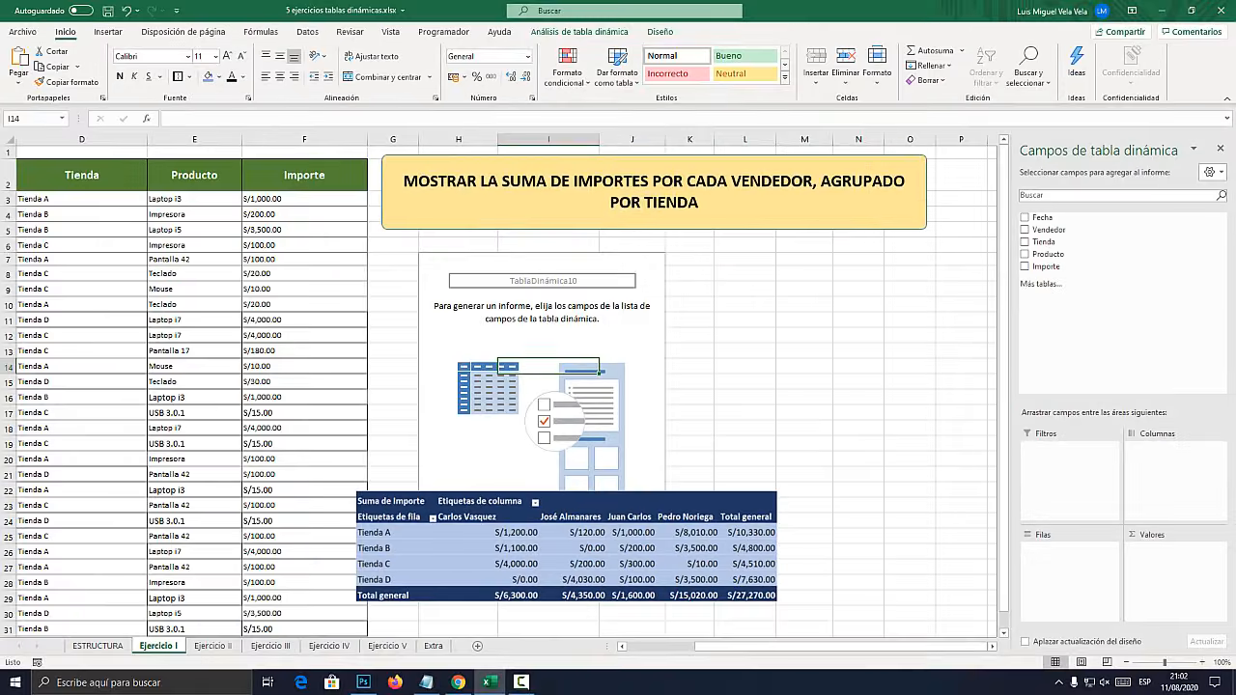
pyautogui.hscroll(-3, 507, 386)
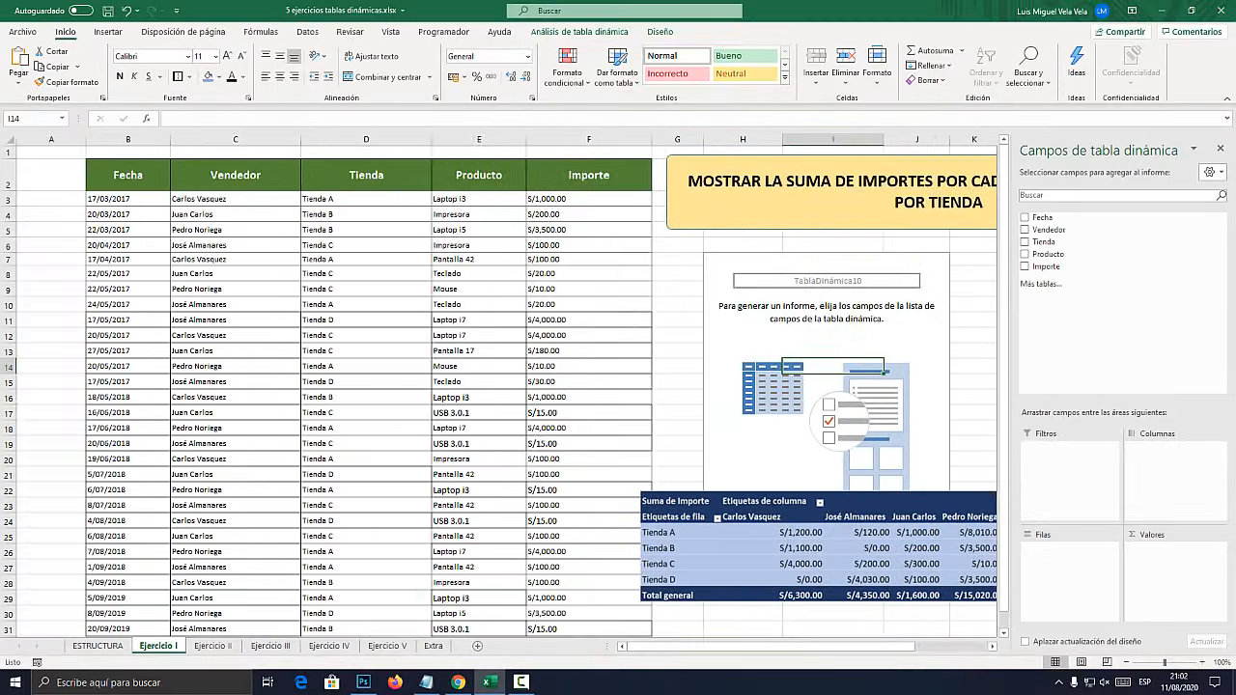
pyautogui.moveTo(589, 199); pyautogui.dragTo(589, 556)
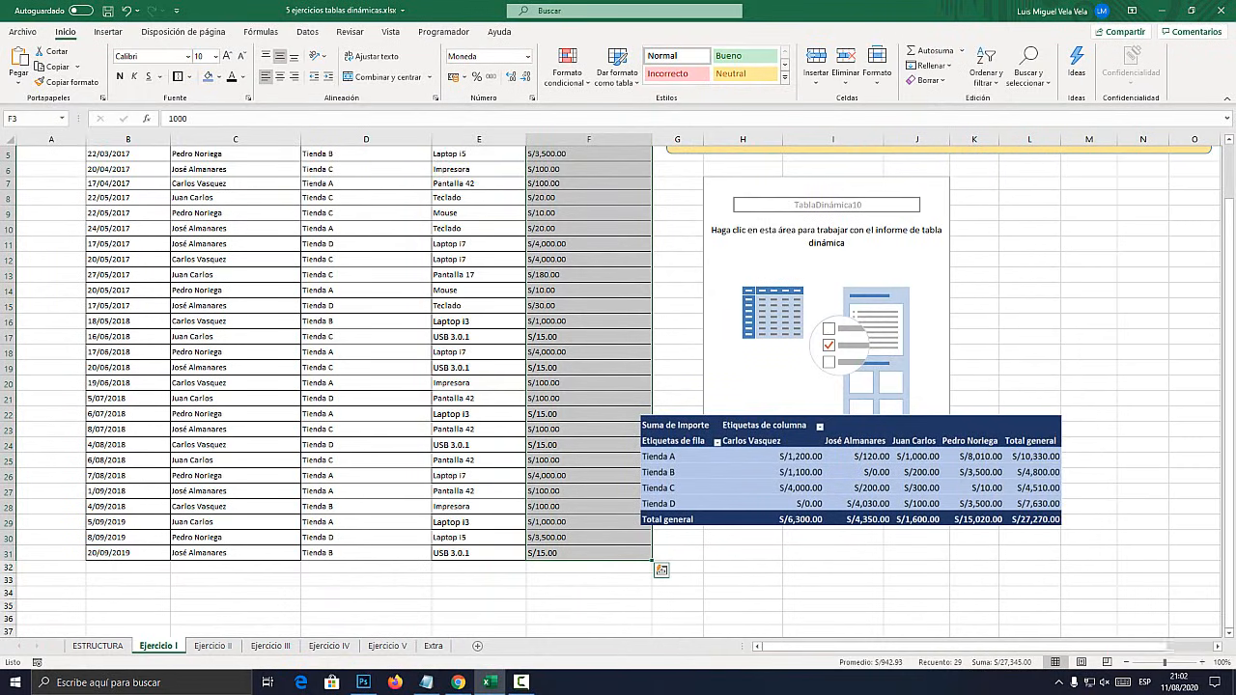
pyautogui.scroll(2, 589, 555)
# Add the Importe field to the empty pivot table as a summed value
pyautogui.click(832, 367)
pyautogui.moveTo(876, 647); pyautogui.dragTo(946, 646)
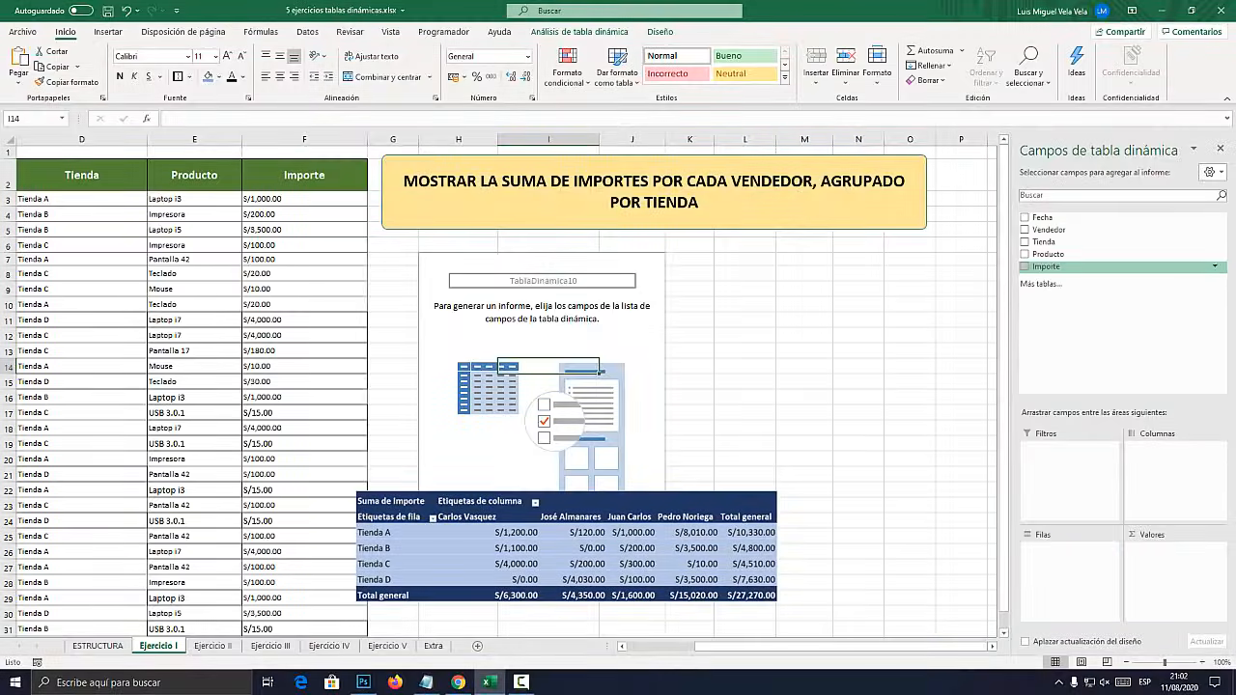
pyautogui.click(1025, 267)
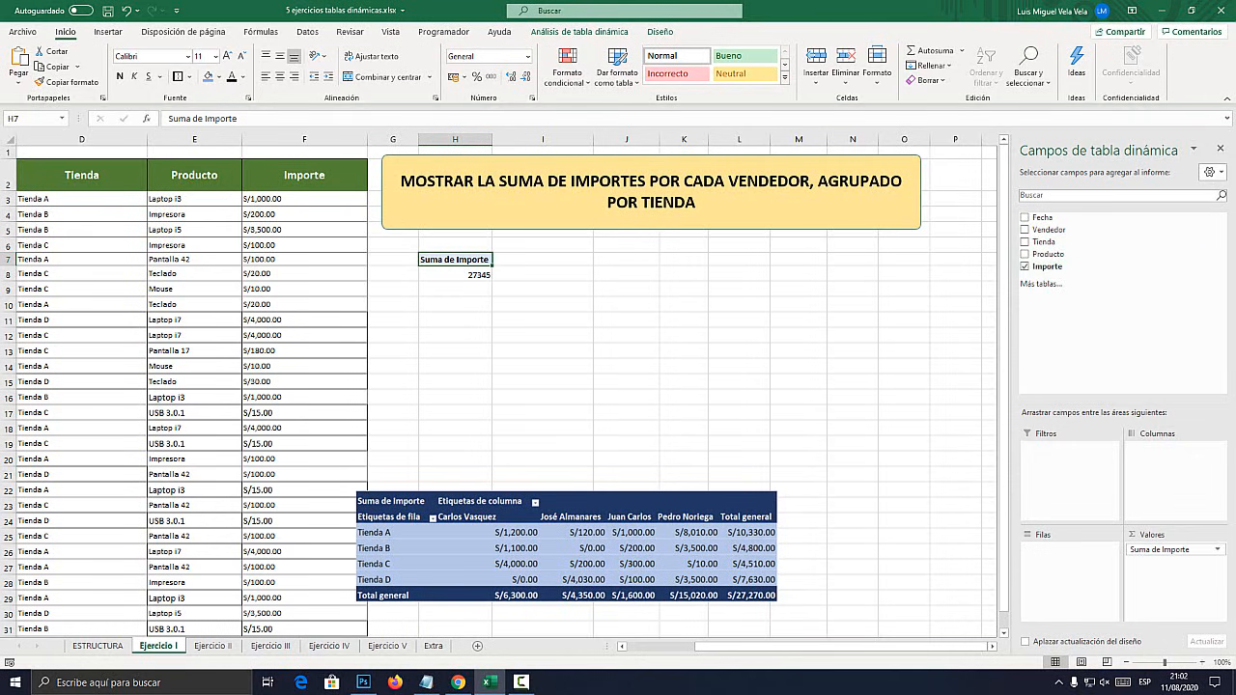
# Highlight "POR CADA VENDEDOR" in the exercise statement and add the Vendedor field to the pivot table's Columnas area
pyautogui.click(453, 181)
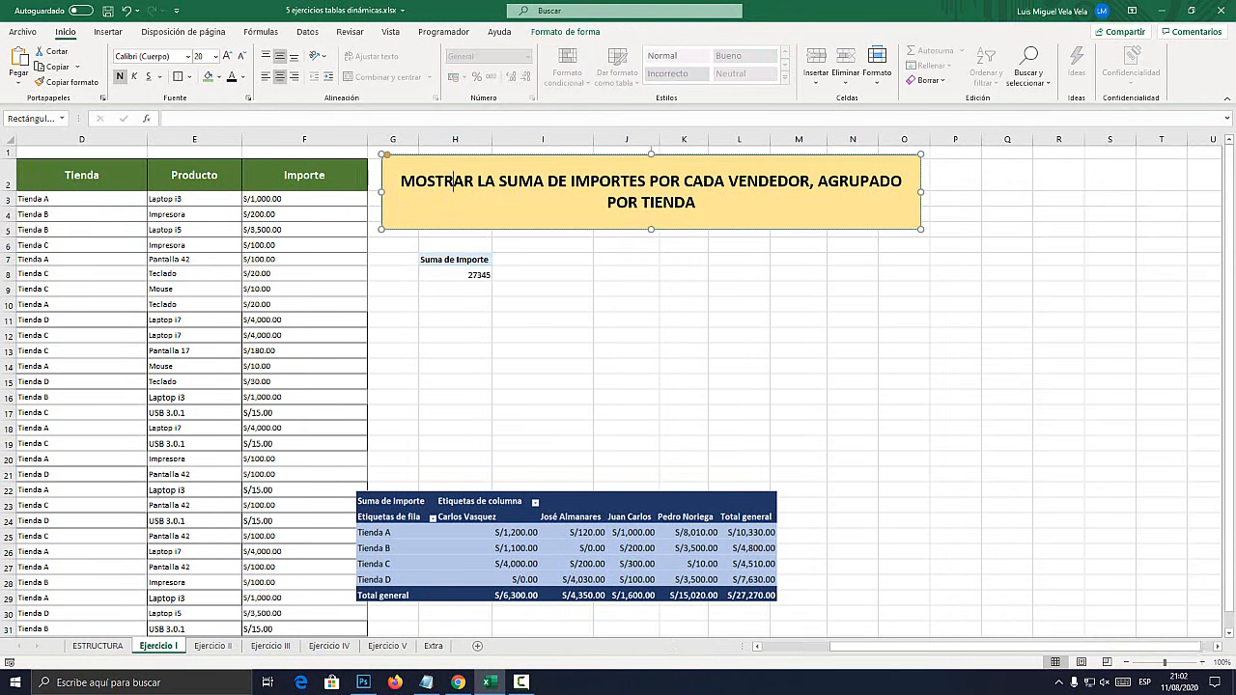
pyautogui.moveTo(650, 181); pyautogui.dragTo(810, 181)
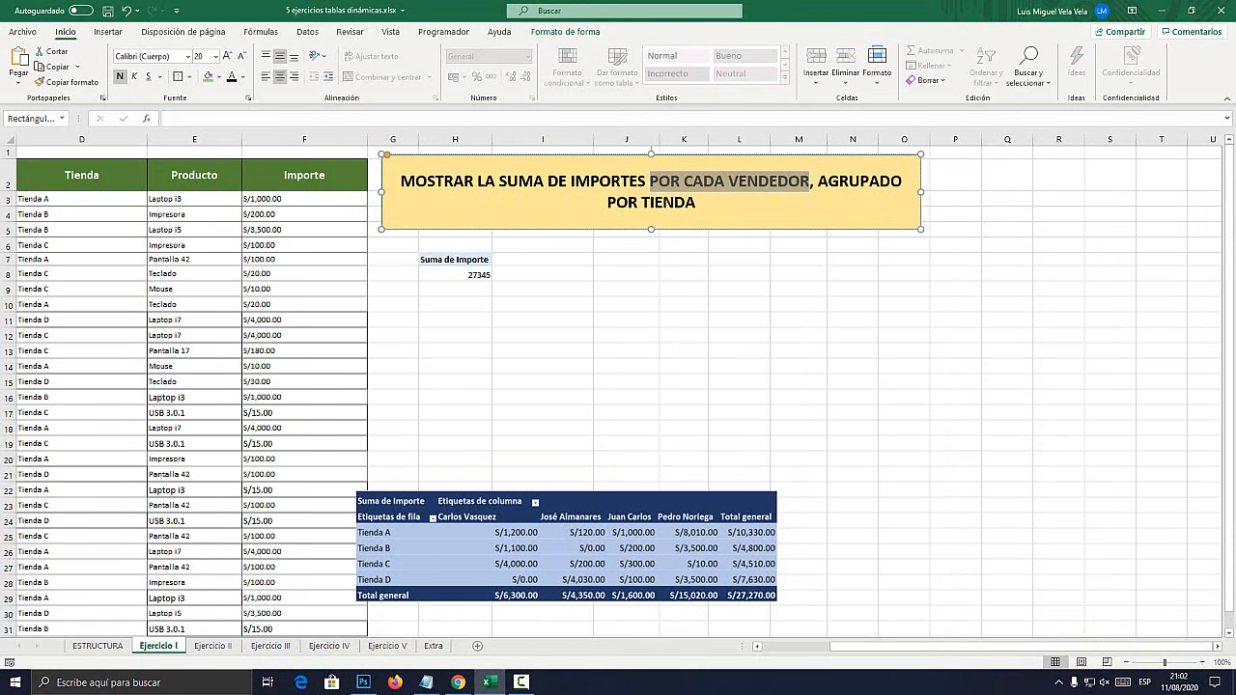
pyautogui.click(455, 259)
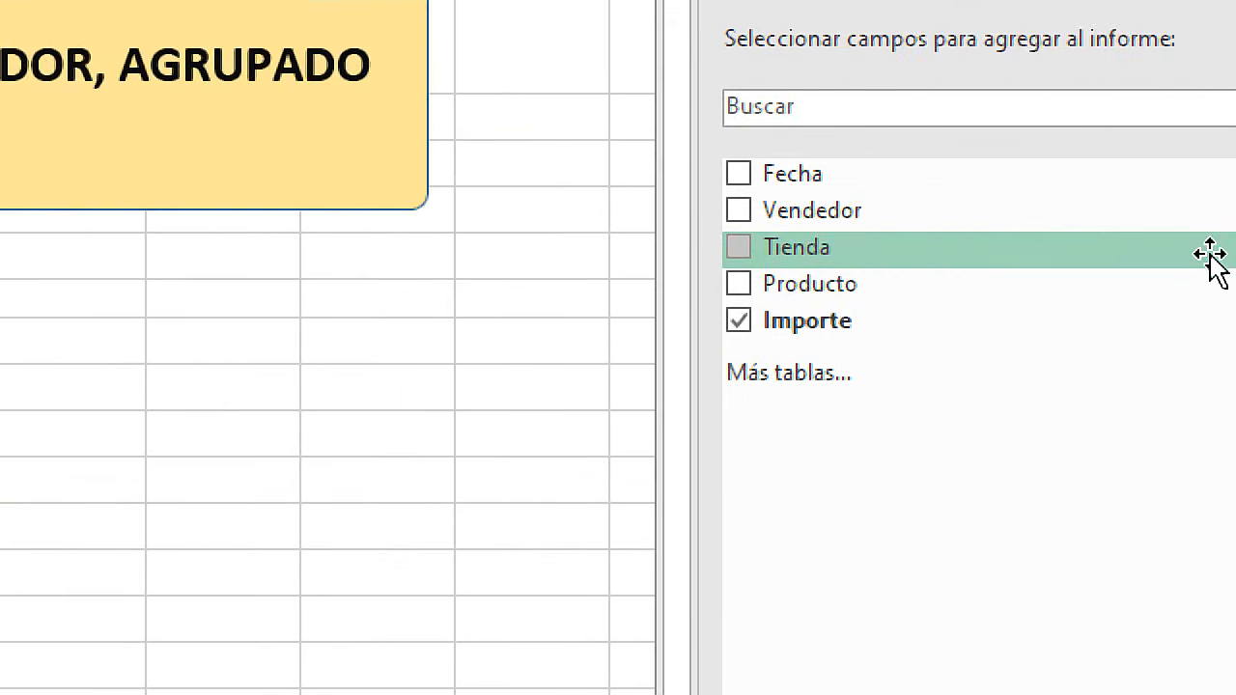
pyautogui.moveTo(858, 206); pyautogui.dragTo(1059, 378)
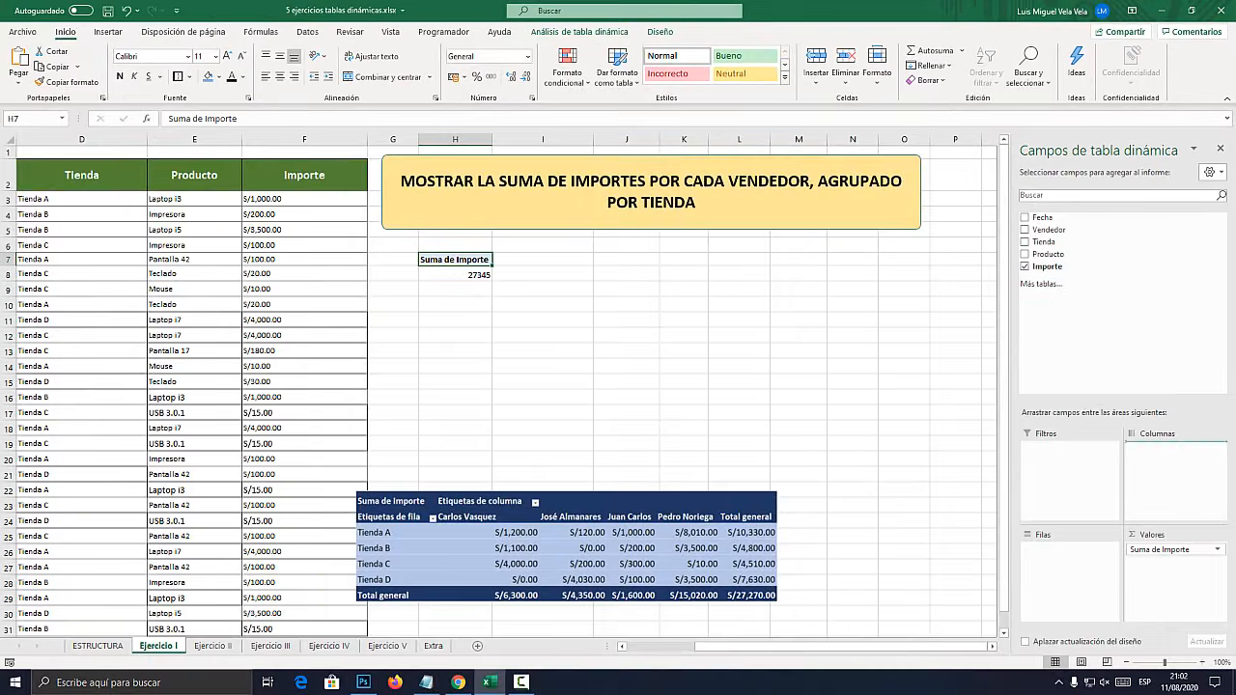
pyautogui.moveTo(1048, 230); pyautogui.dragTo(1175, 464)
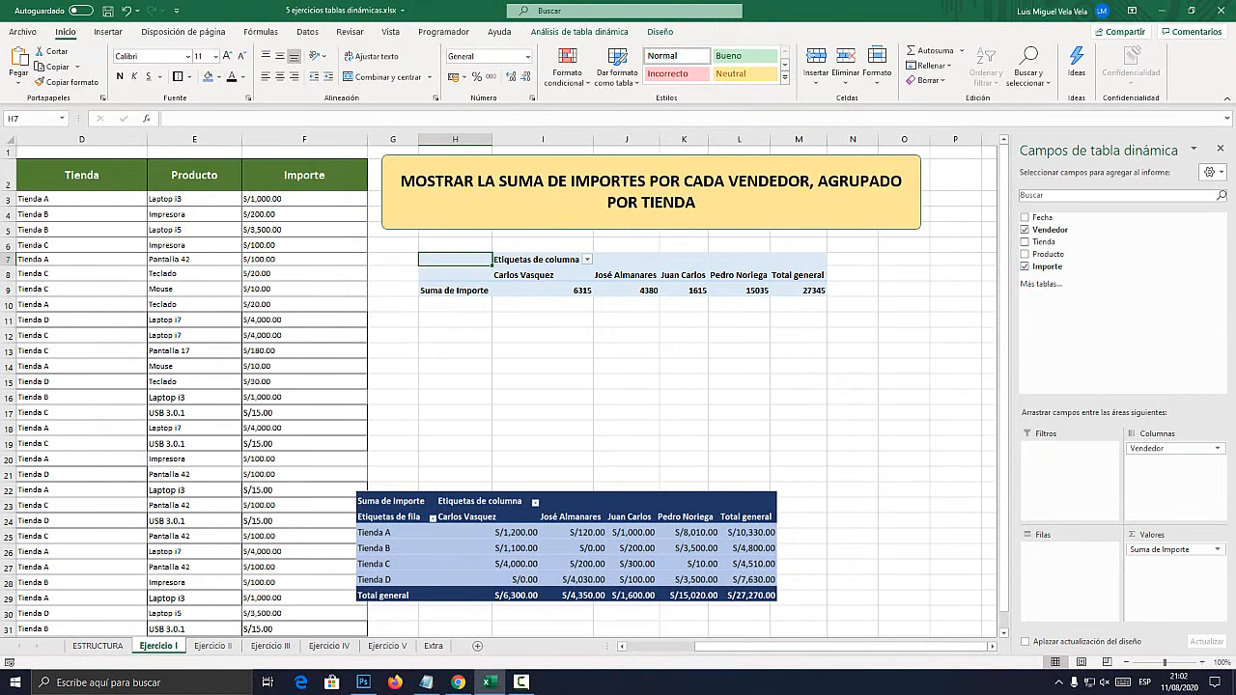
# Highlight "AGRUPADO POR TIENDA" in the exercise statement to study the required grouping
pyautogui.moveTo(816, 181); pyautogui.dragTo(699, 204)
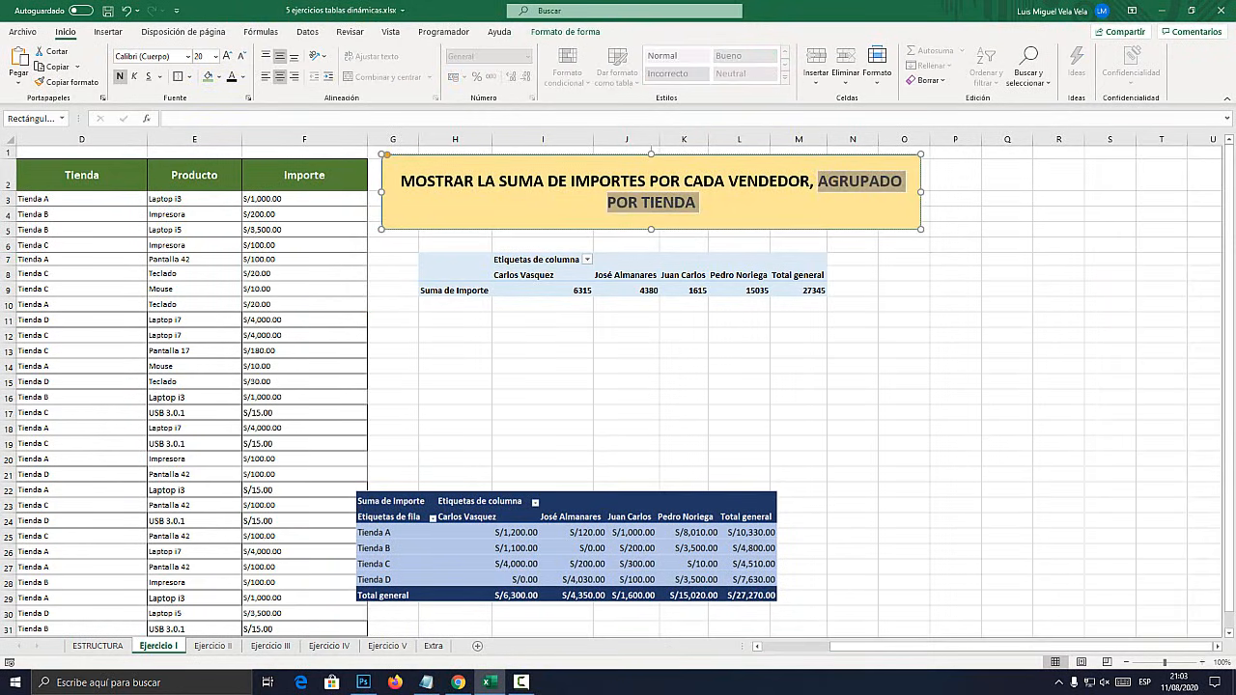
pyautogui.click(699, 204)
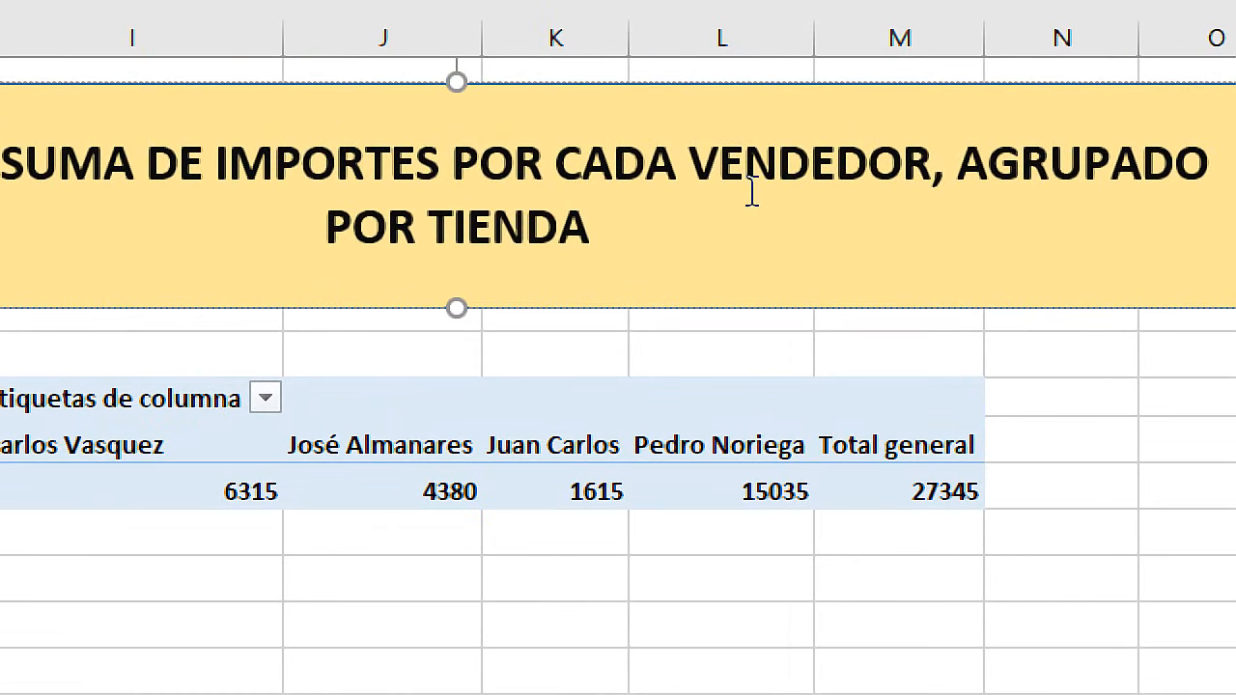
pyautogui.moveTo(735, 204); pyautogui.dragTo(823, 185)
pyautogui.moveTo(974, 174); pyautogui.dragTo(961, 175)
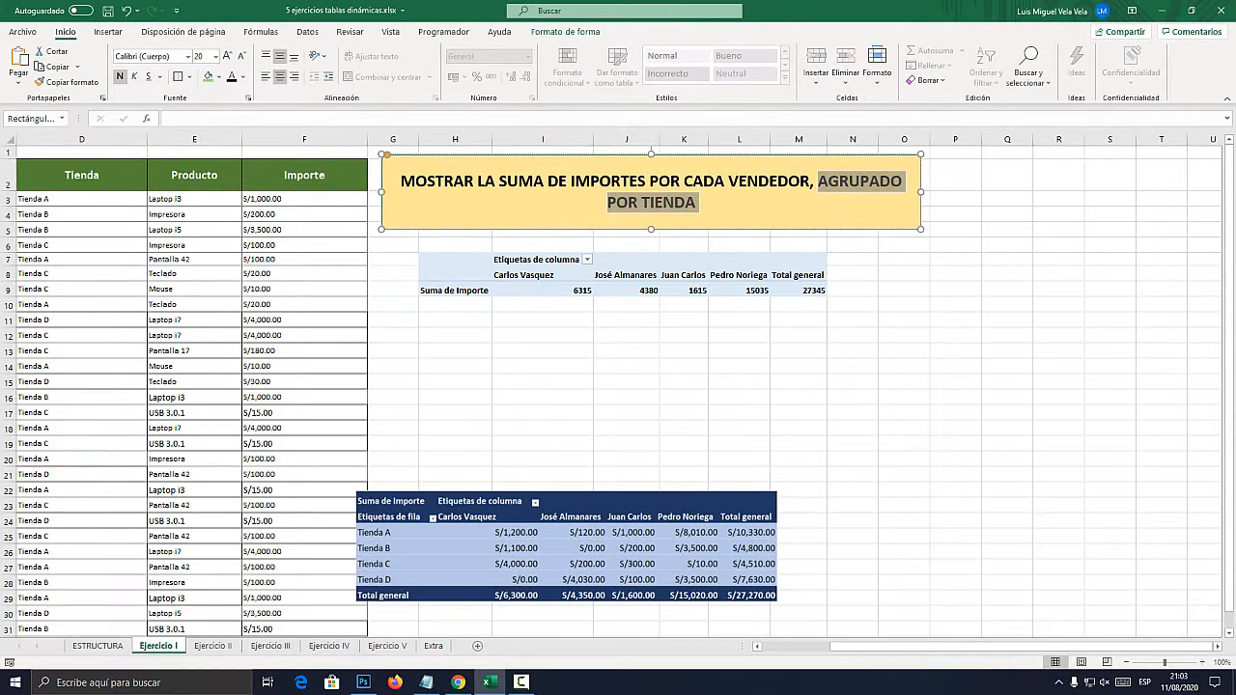
# Move the sample result picture up to about rows 14 to 21, show the first seller's detail records and return to Ejercicio I
pyautogui.moveTo(580, 560); pyautogui.dragTo(742, 382)
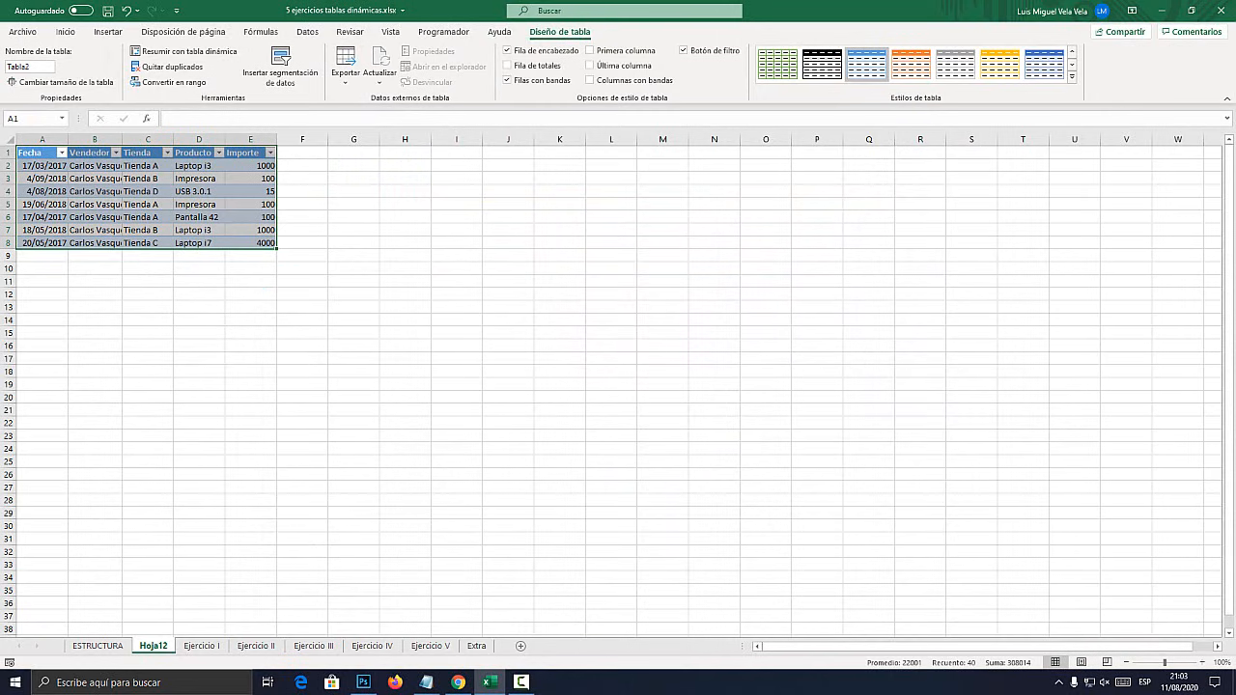
pyautogui.click(199, 295)
pyautogui.click(202, 646)
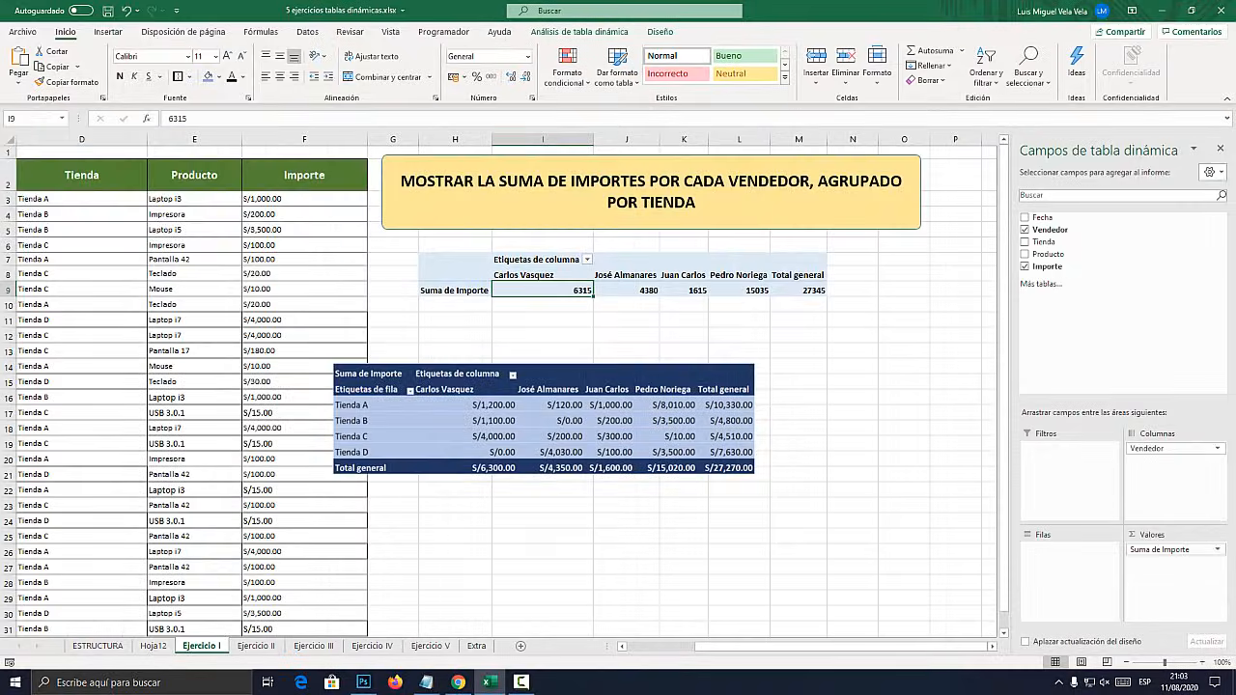
# Hide the pivot table's field list from a seller heading and show it again
pyautogui.click(543, 275)
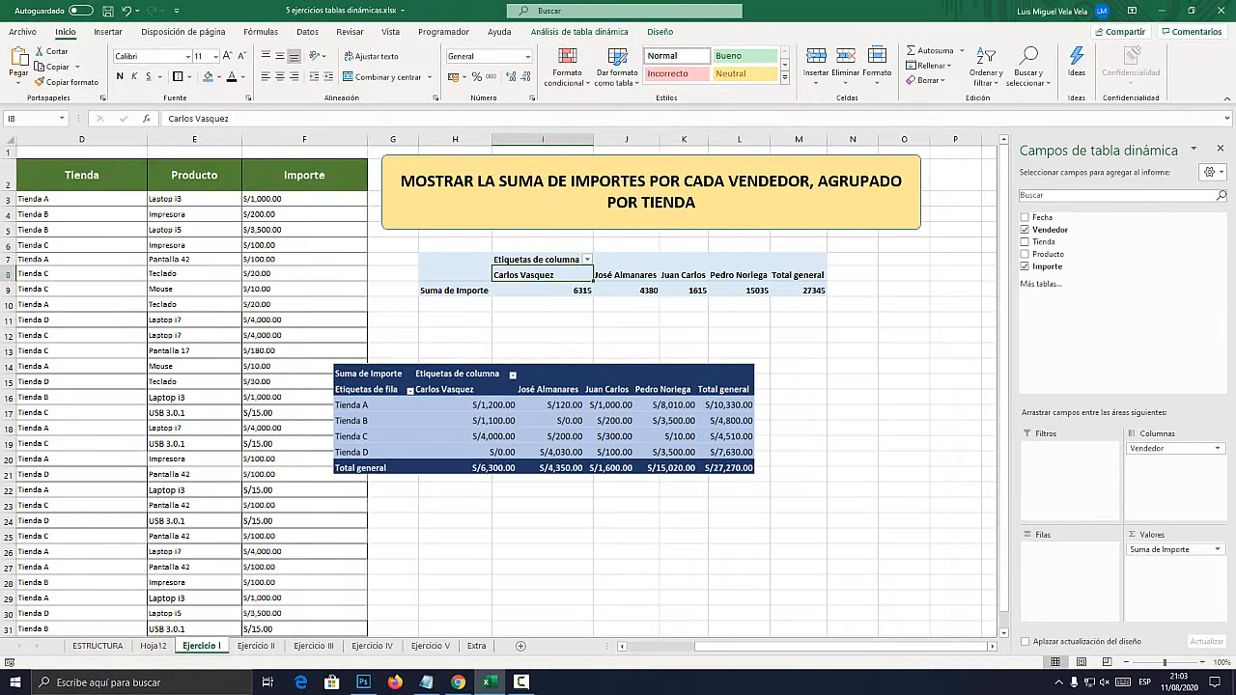
pyautogui.rightClick(548, 271)
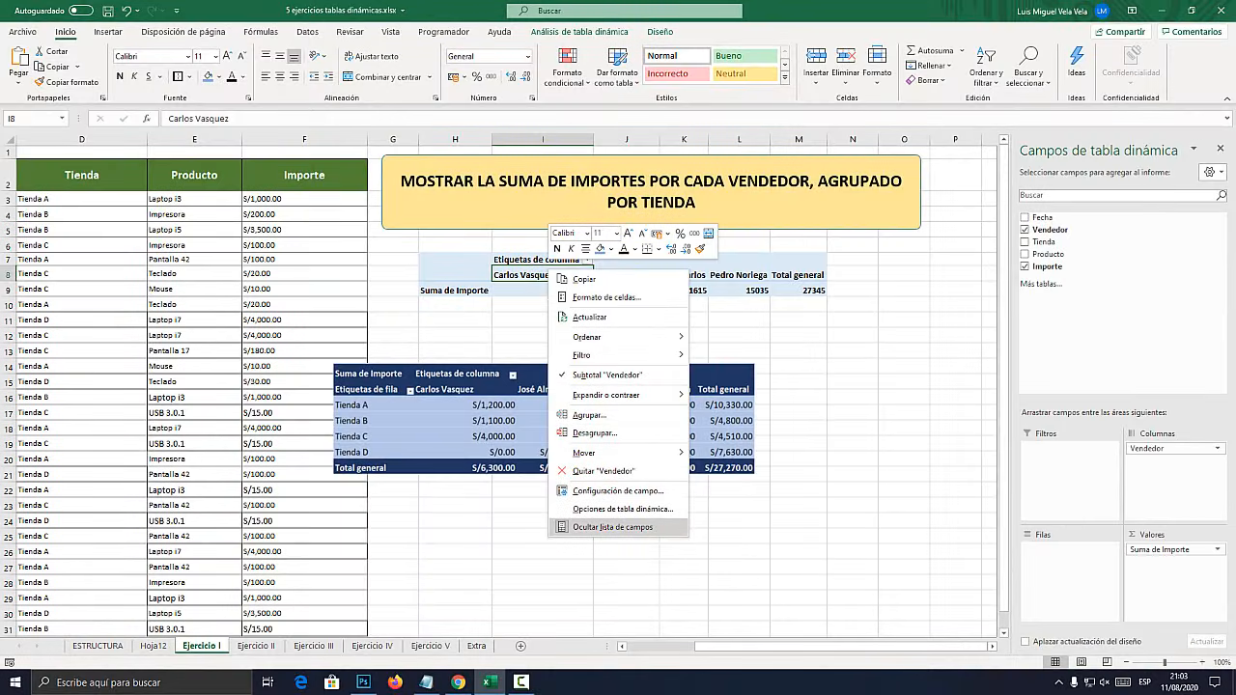
pyautogui.click(613, 527)
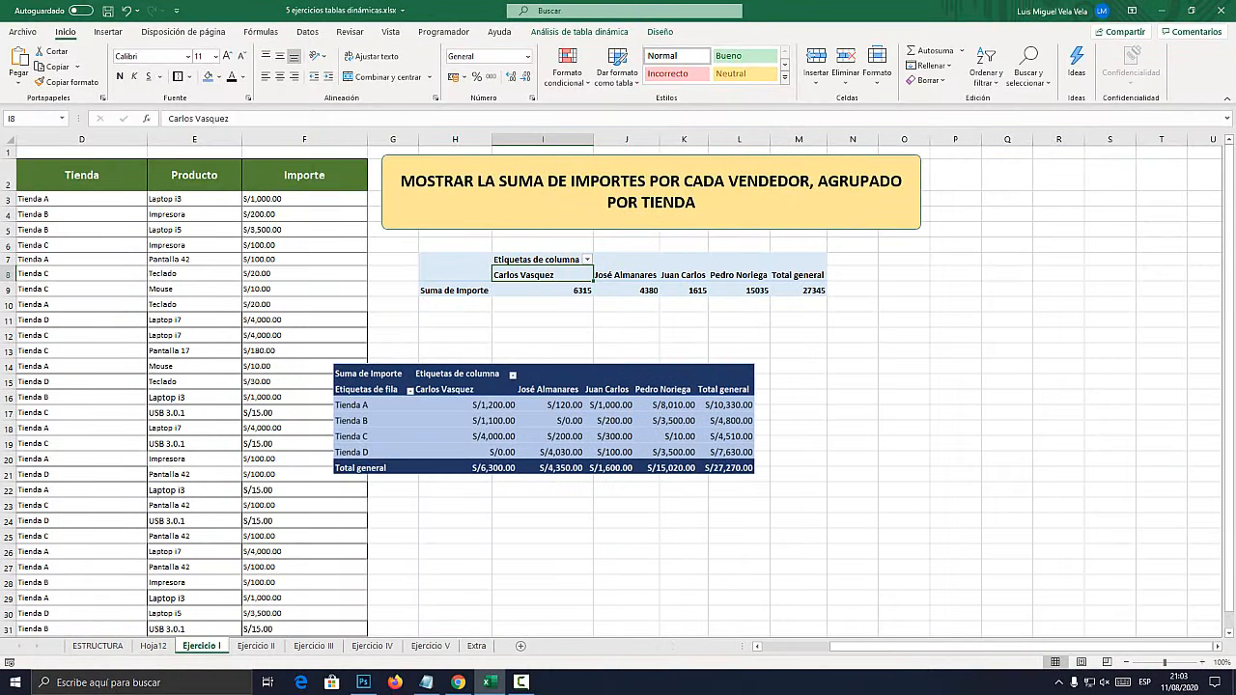
pyautogui.rightClick(546, 274)
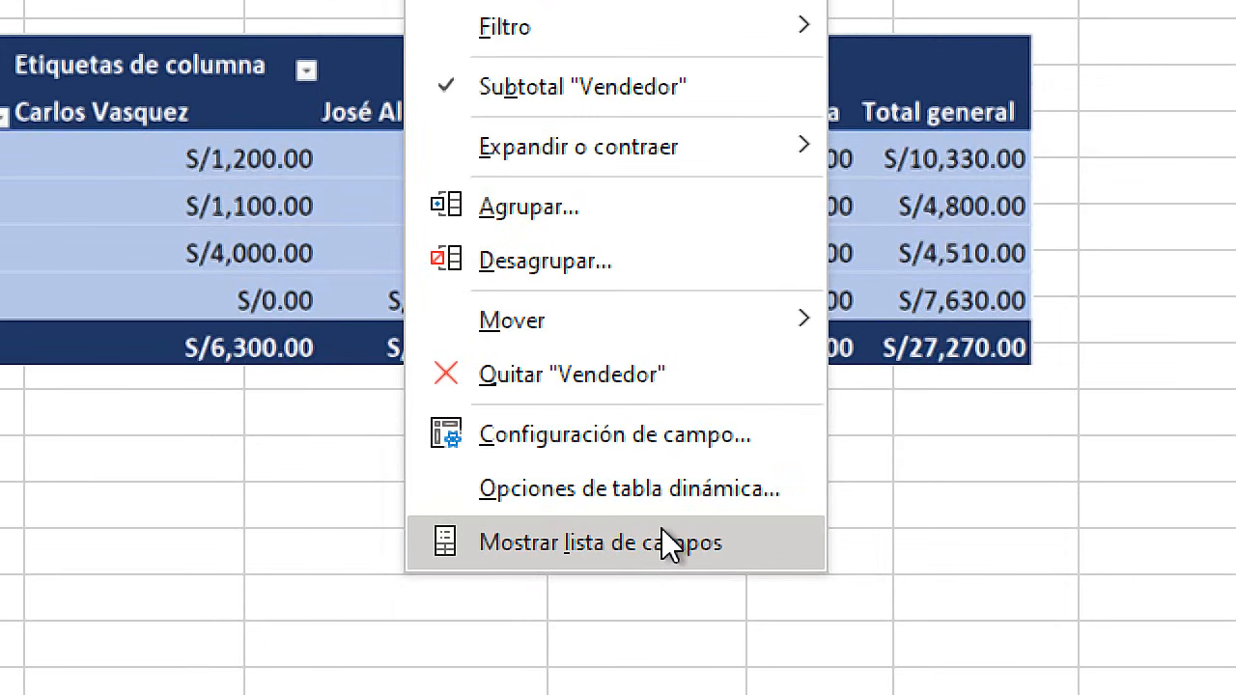
pyautogui.click(632, 532)
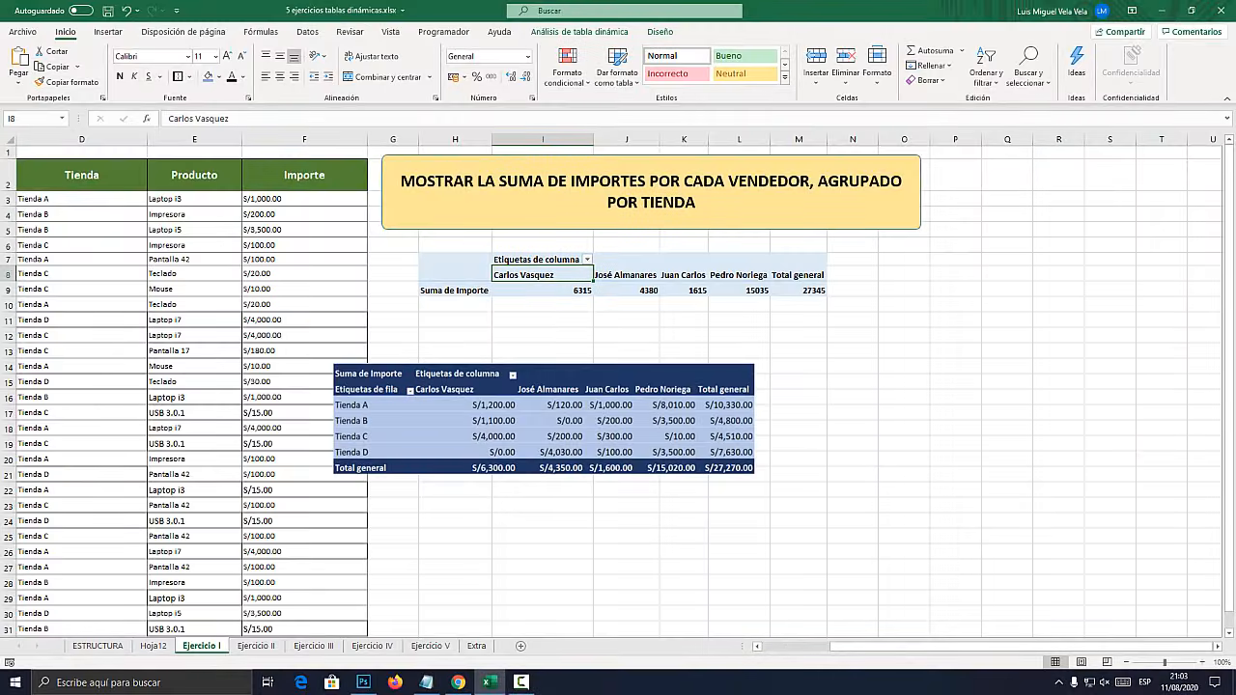
pyautogui.rightClick(563, 274)
pyautogui.click(627, 527)
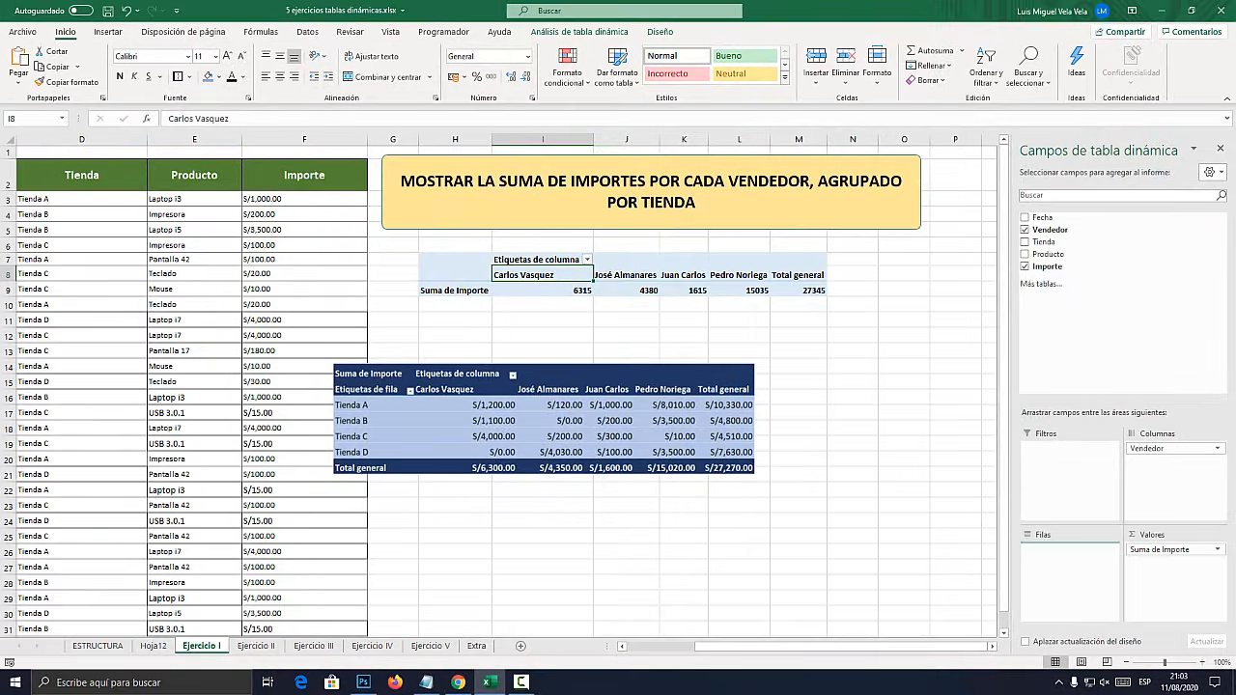
# Add the Tienda field to the pivot table's Filas area and place the sample result picture just below the table
pyautogui.moveTo(1043, 242); pyautogui.dragTo(1070, 579)
pyautogui.moveTo(543, 418); pyautogui.dragTo(622, 426)
pyautogui.click(549, 321)
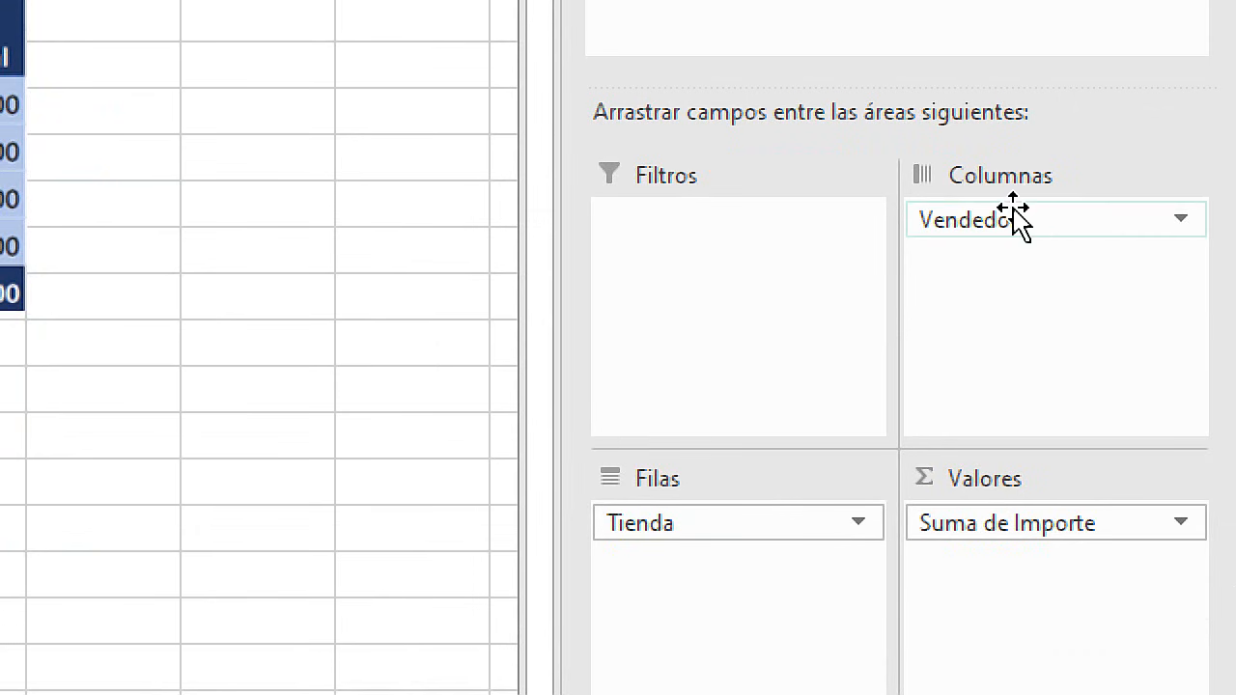
# Move the Vendedor field from Columnas to Filas above Tienda and shift the sample result picture beside the pivot table
pyautogui.moveTo(1016, 217); pyautogui.dragTo(679, 520)
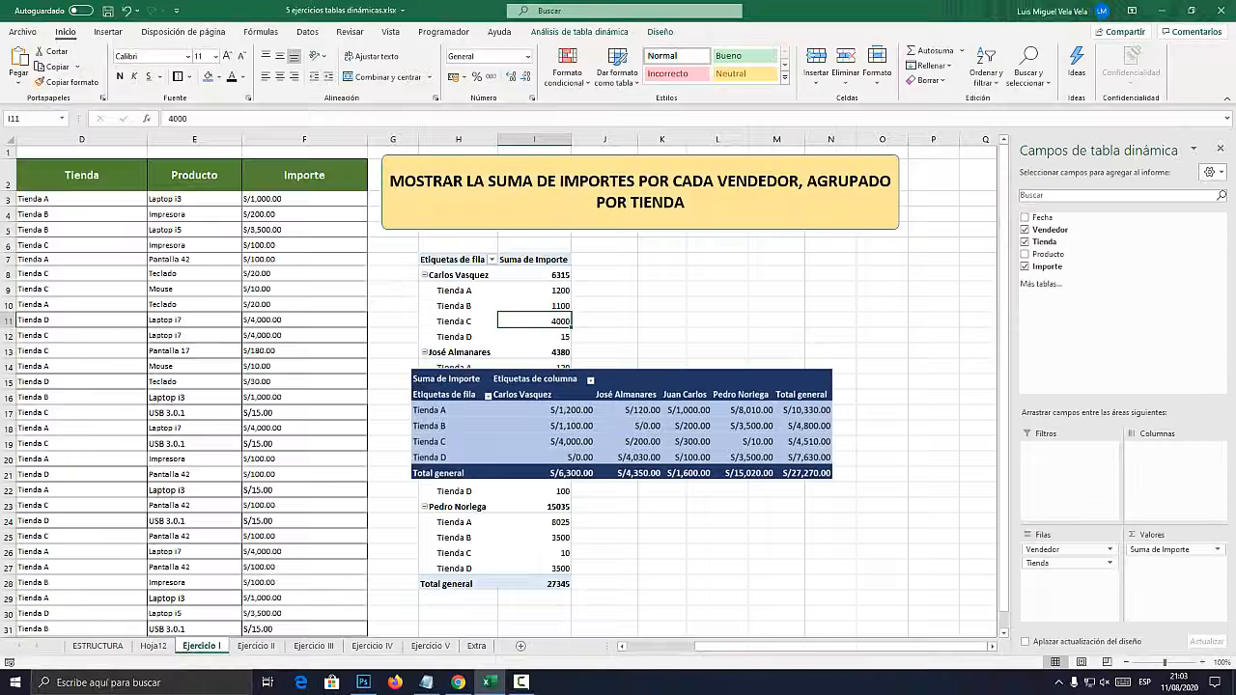
pyautogui.moveTo(622, 425); pyautogui.dragTo(863, 282)
# Examine the Tienda A to Tienda D rows grouped under the first seller in the pivot table
pyautogui.click(446, 289)
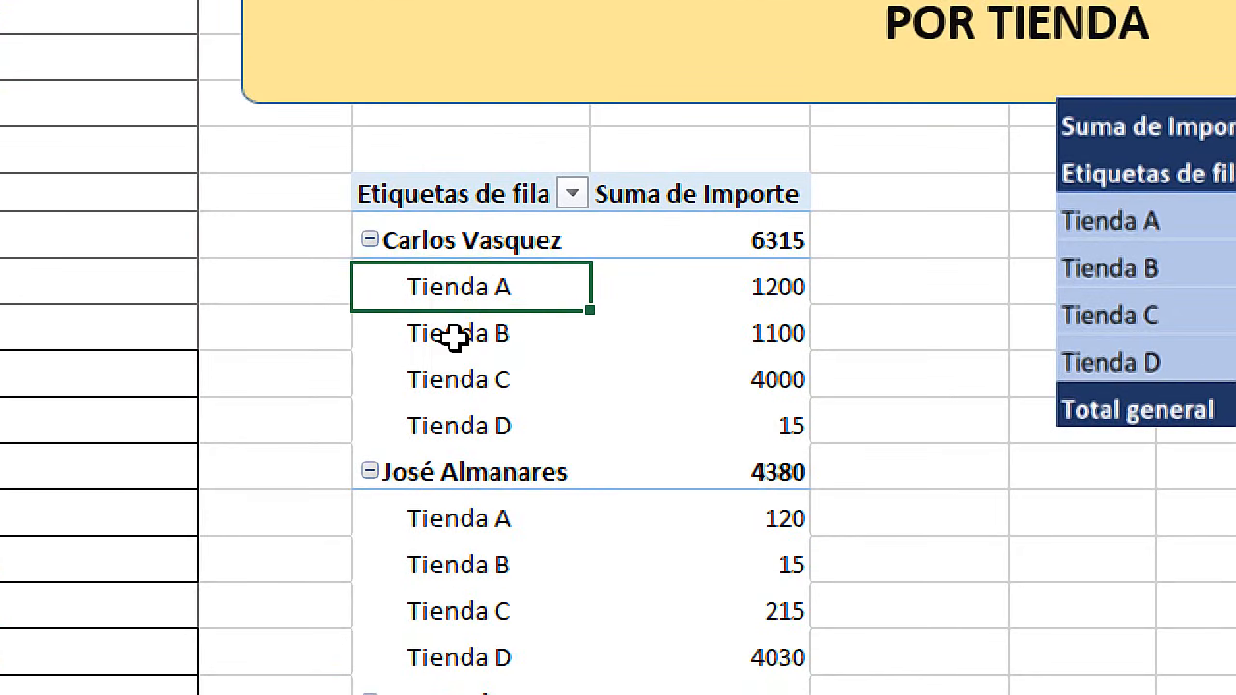
pyautogui.click(453, 338)
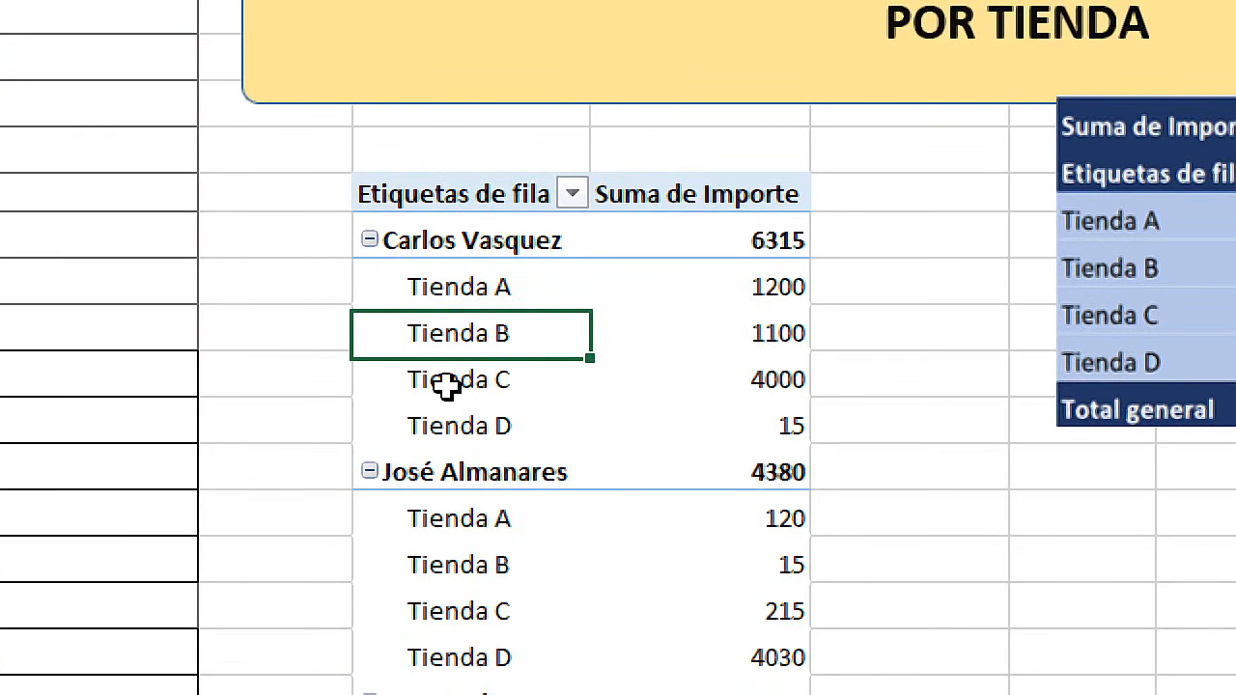
pyautogui.click(448, 385)
pyautogui.click(450, 409)
pyautogui.click(455, 233)
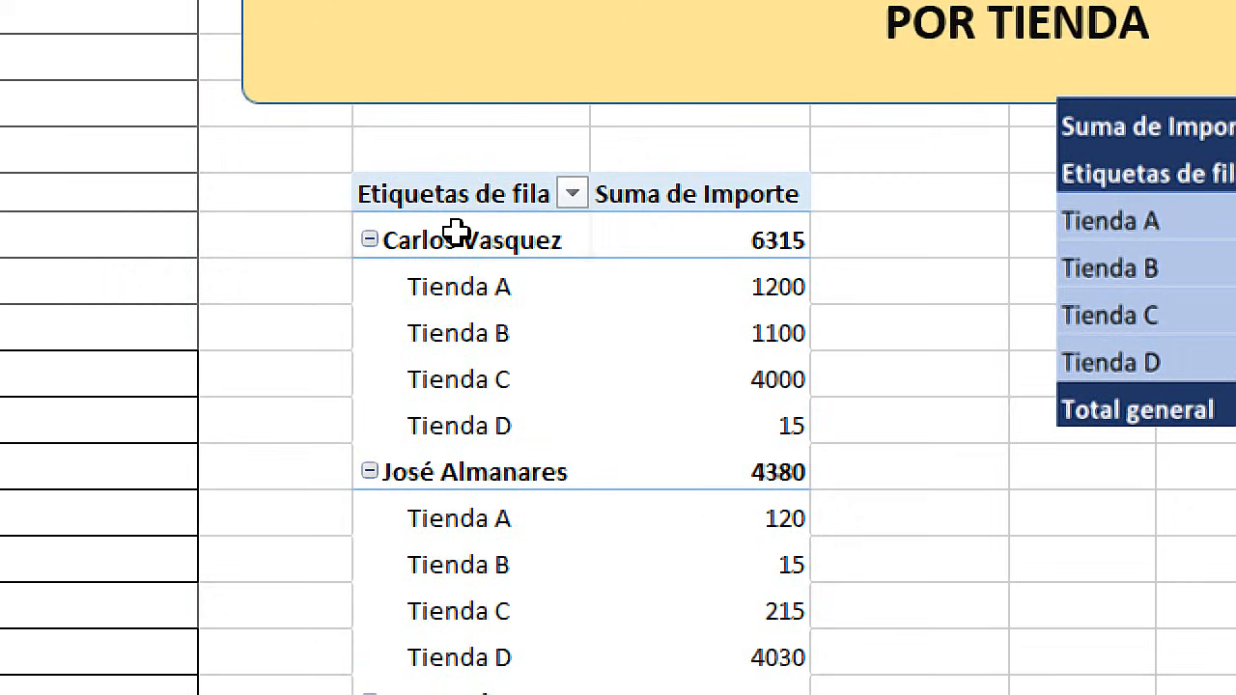
# Examine the Tienda A to Tienda D rows and their amounts under the first seller in the pivot table
pyautogui.click(434, 287)
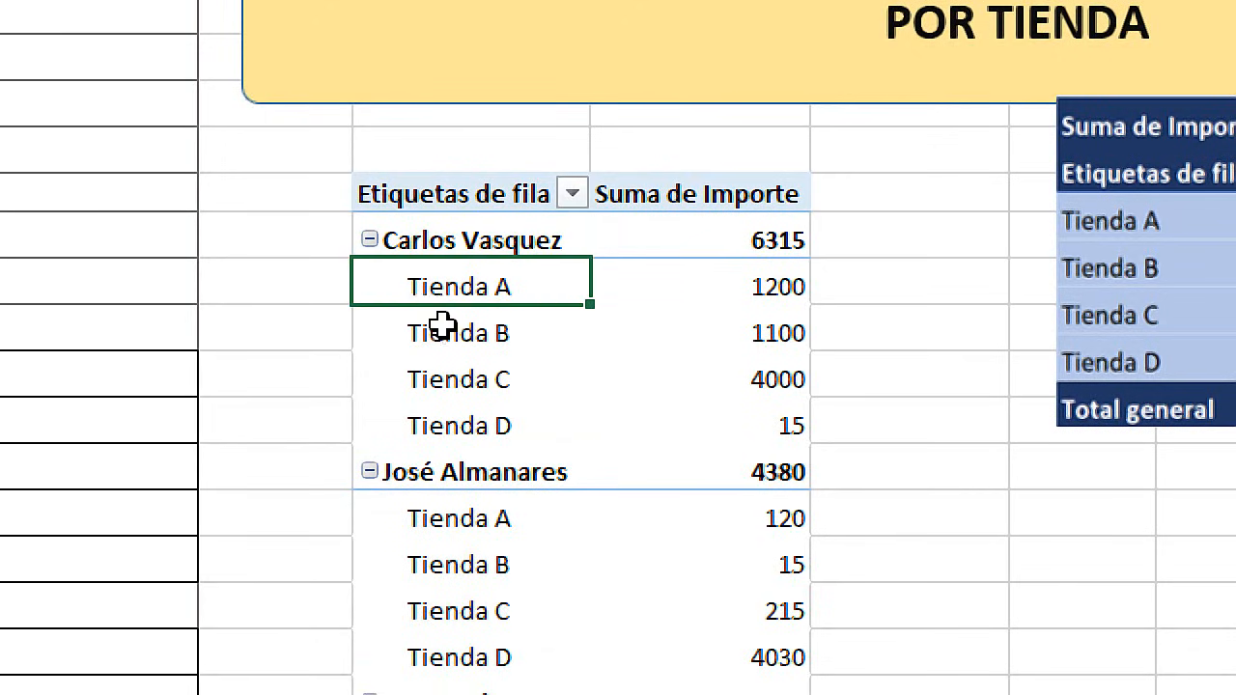
pyautogui.click(443, 331)
pyautogui.click(453, 379)
pyautogui.click(454, 333)
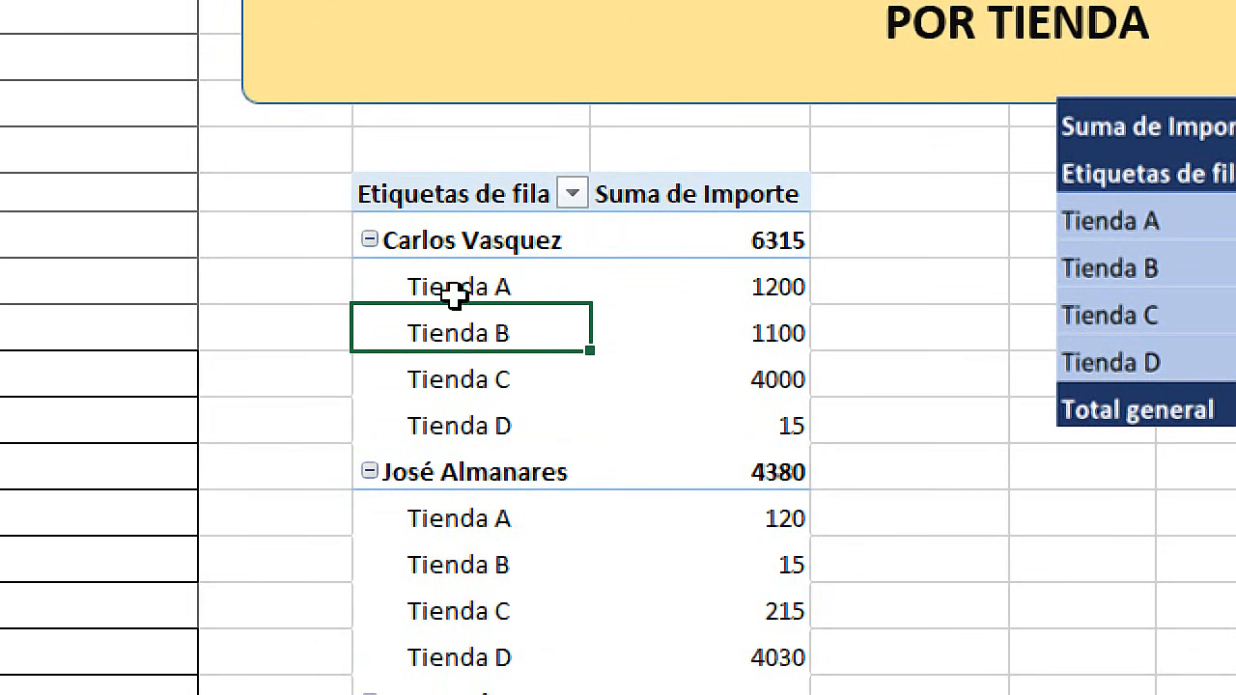
pyautogui.click(455, 289)
pyautogui.click(734, 293)
pyautogui.click(733, 331)
pyautogui.click(734, 380)
pyautogui.click(734, 426)
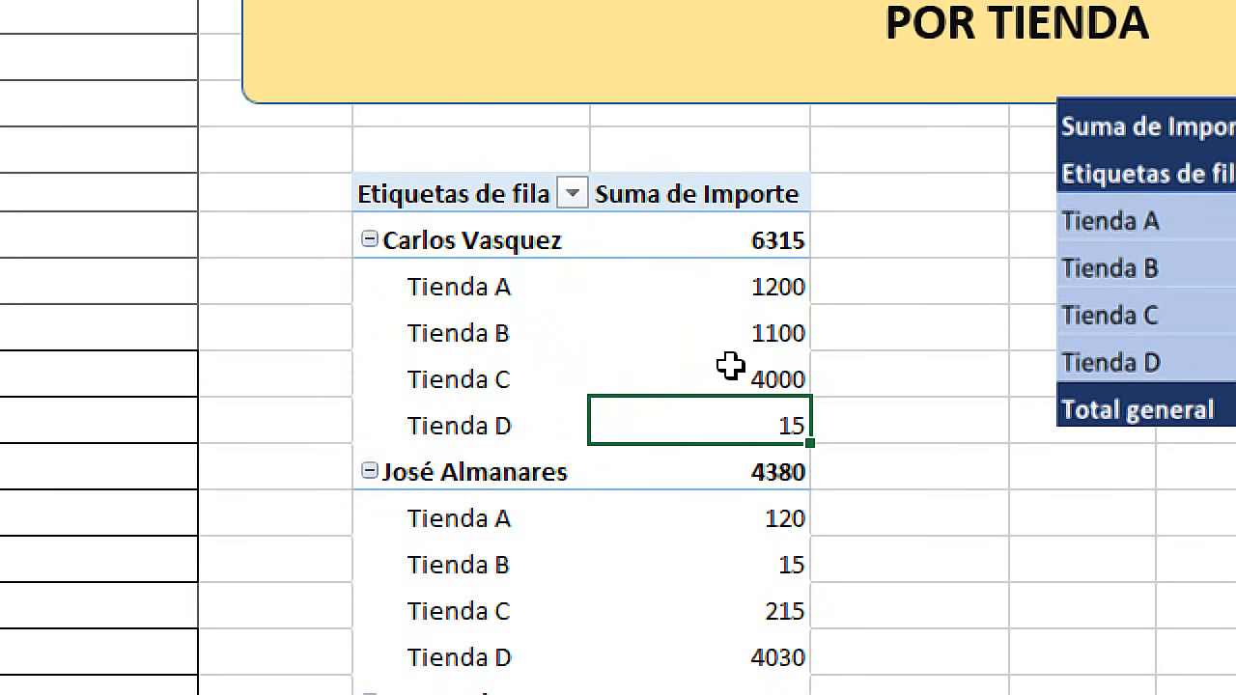
pyautogui.click(725, 287)
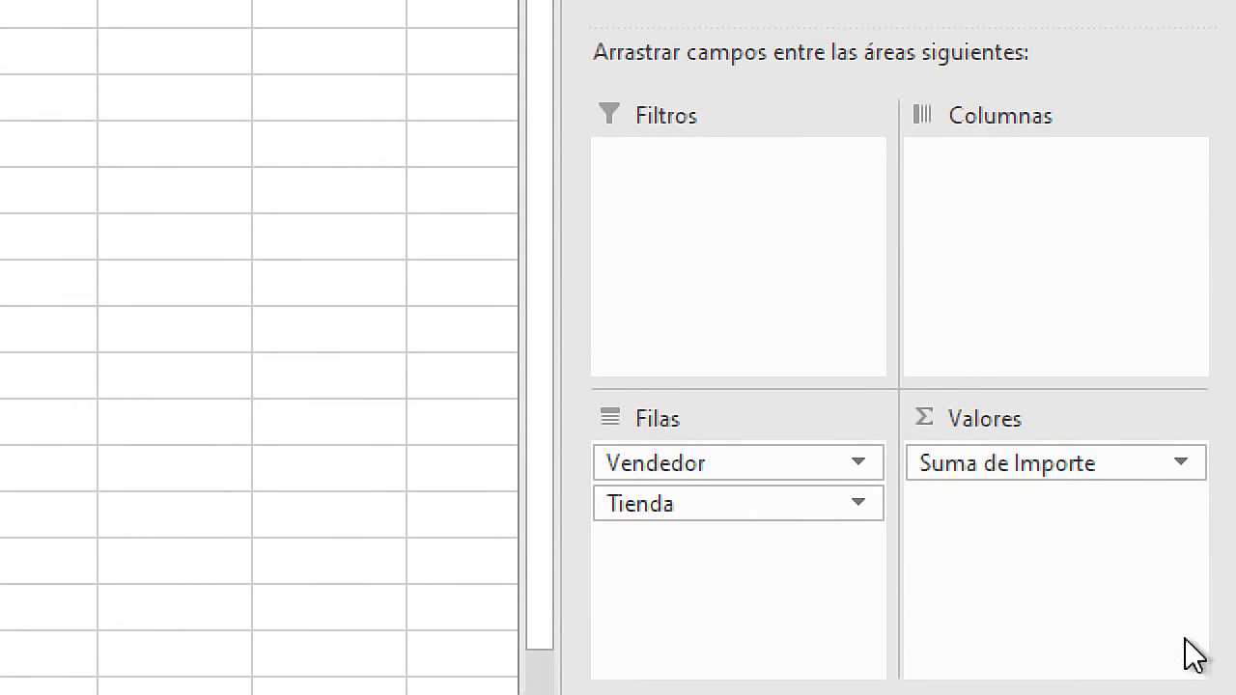
# Open the value field settings of Suma de Importe and place the dialog over the lower part of the pivot table
pyautogui.click(1215, 550)
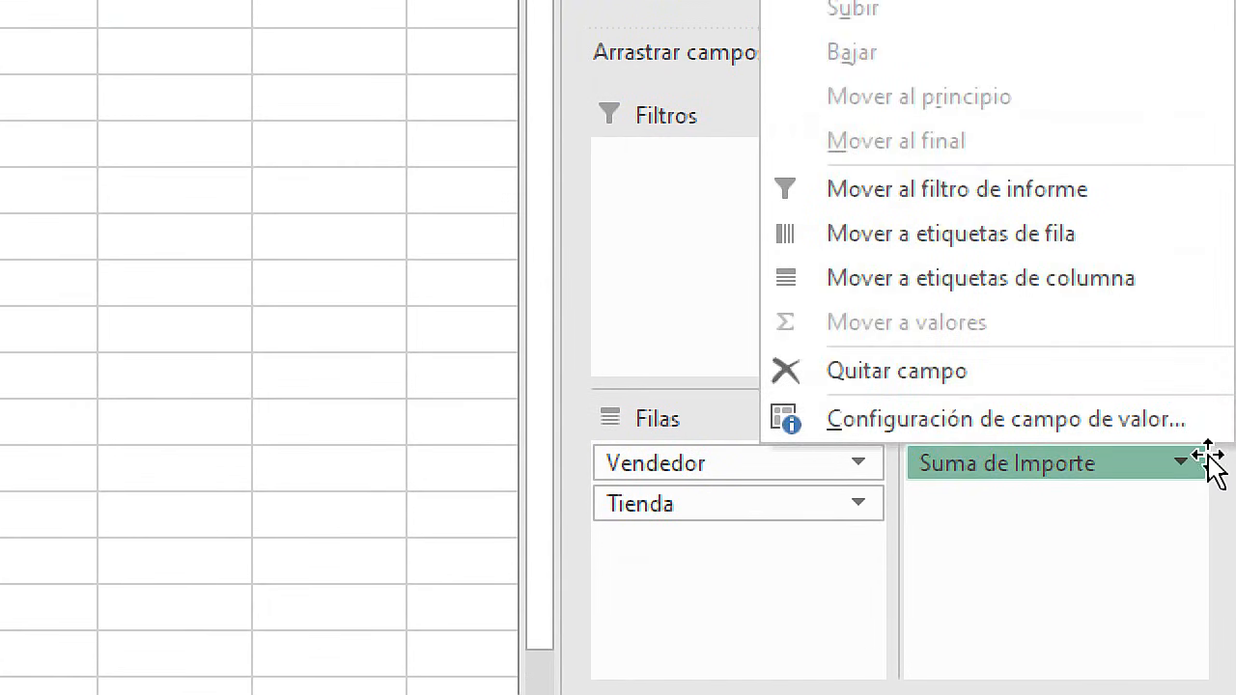
pyautogui.click(1021, 423)
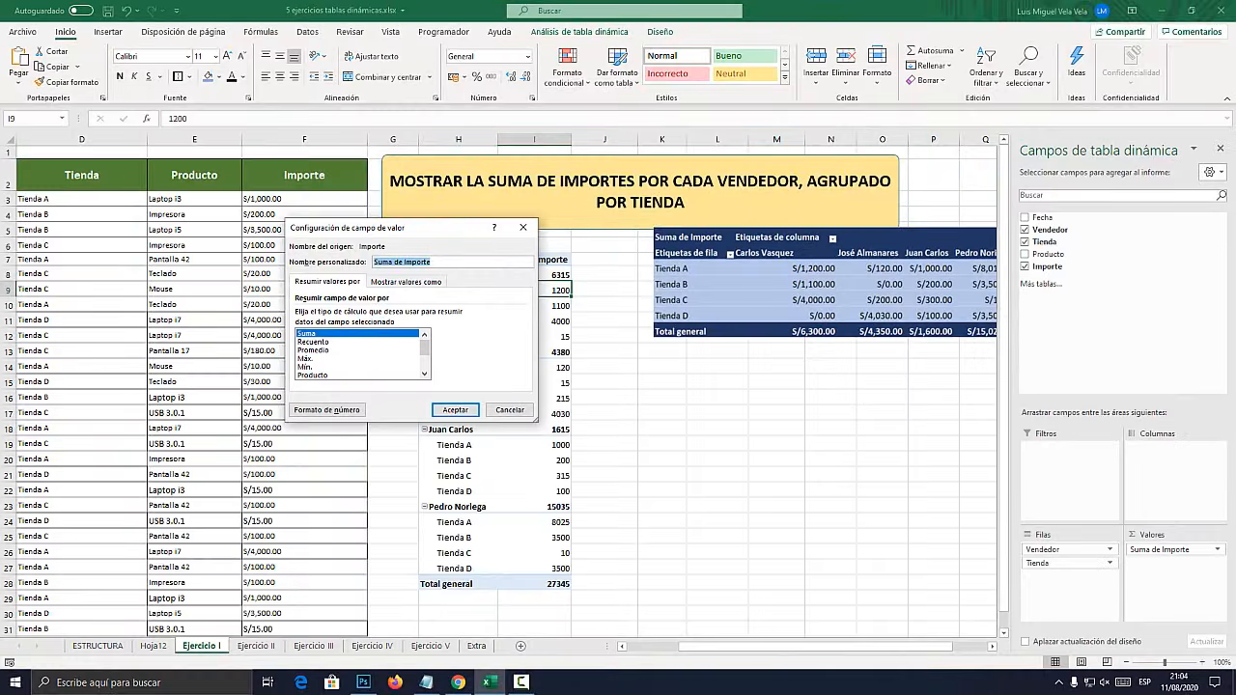
pyautogui.moveTo(387, 228); pyautogui.dragTo(581, 213)
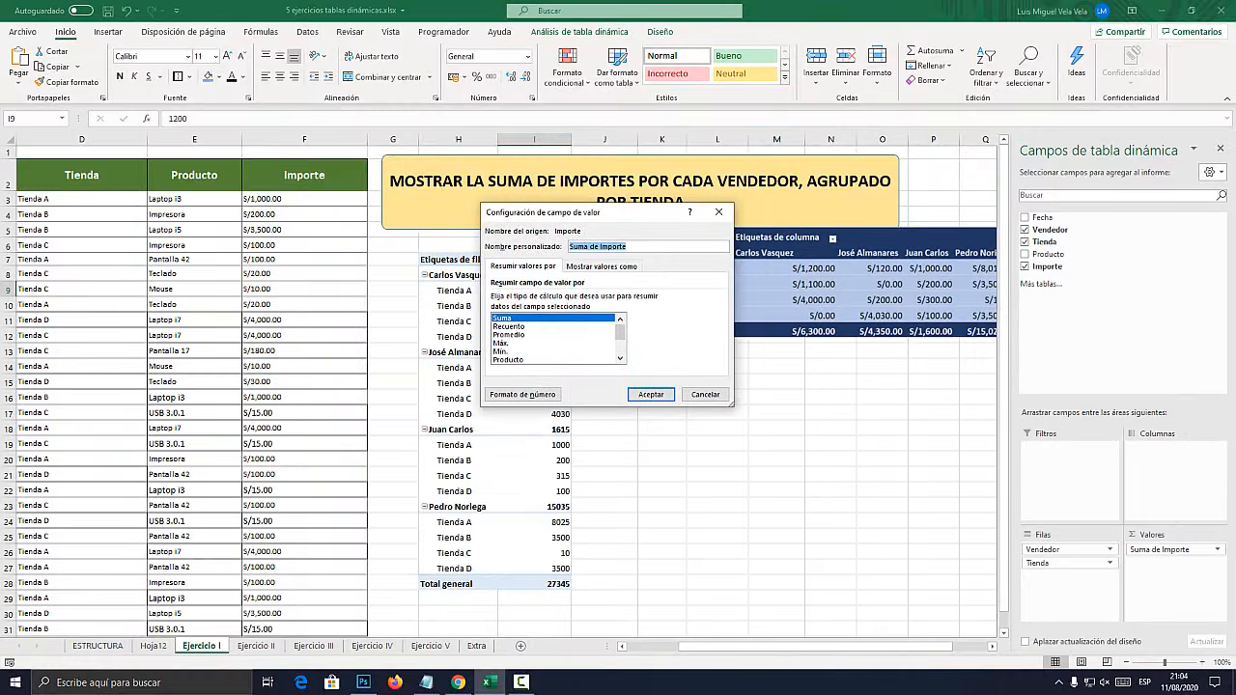
pyautogui.moveTo(581, 212); pyautogui.dragTo(600, 324)
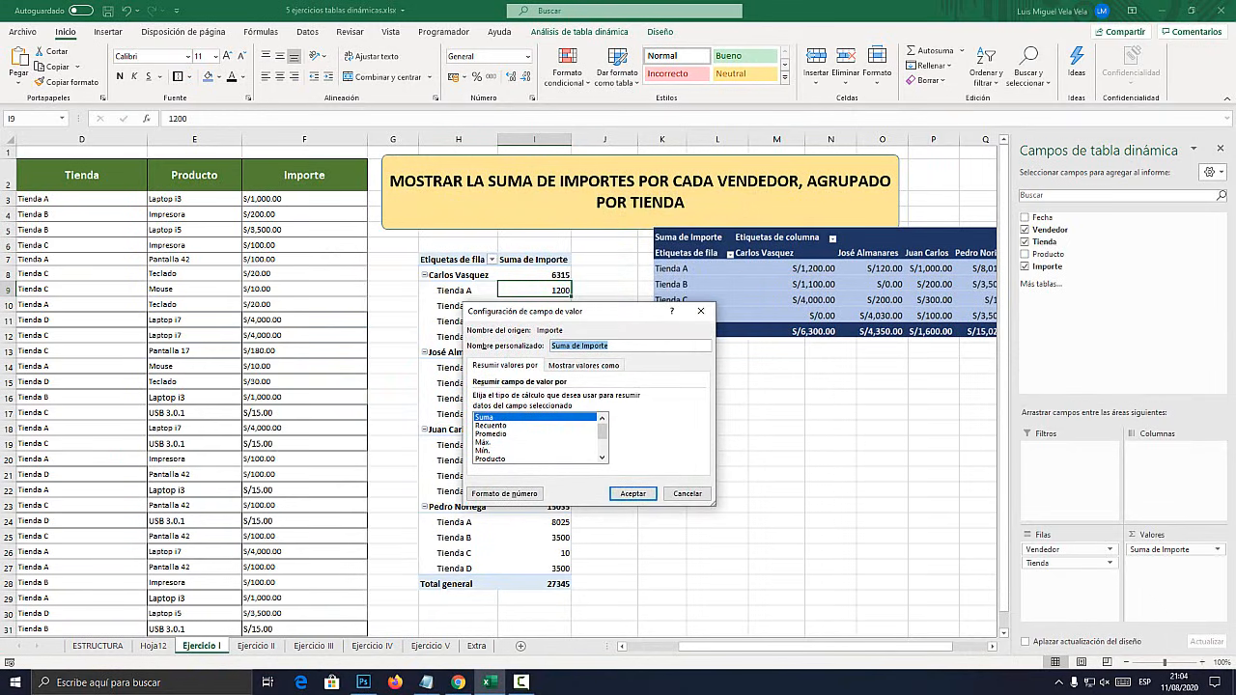
# Switch to Notepad, place its window above the settings dialog and write the note "1.- Configuración de campo de Valor"
pyautogui.click(426, 683)
pyautogui.click(426, 682)
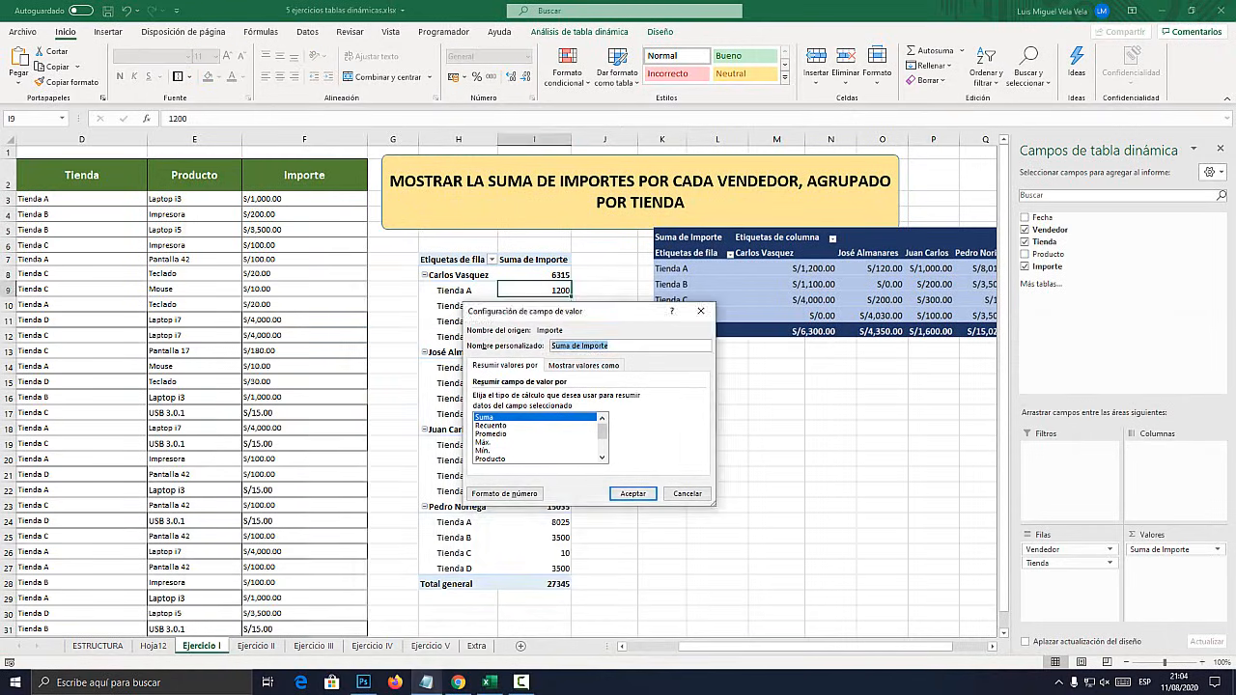
pyautogui.click(426, 683)
pyautogui.moveTo(448, 238); pyautogui.dragTo(624, 60)
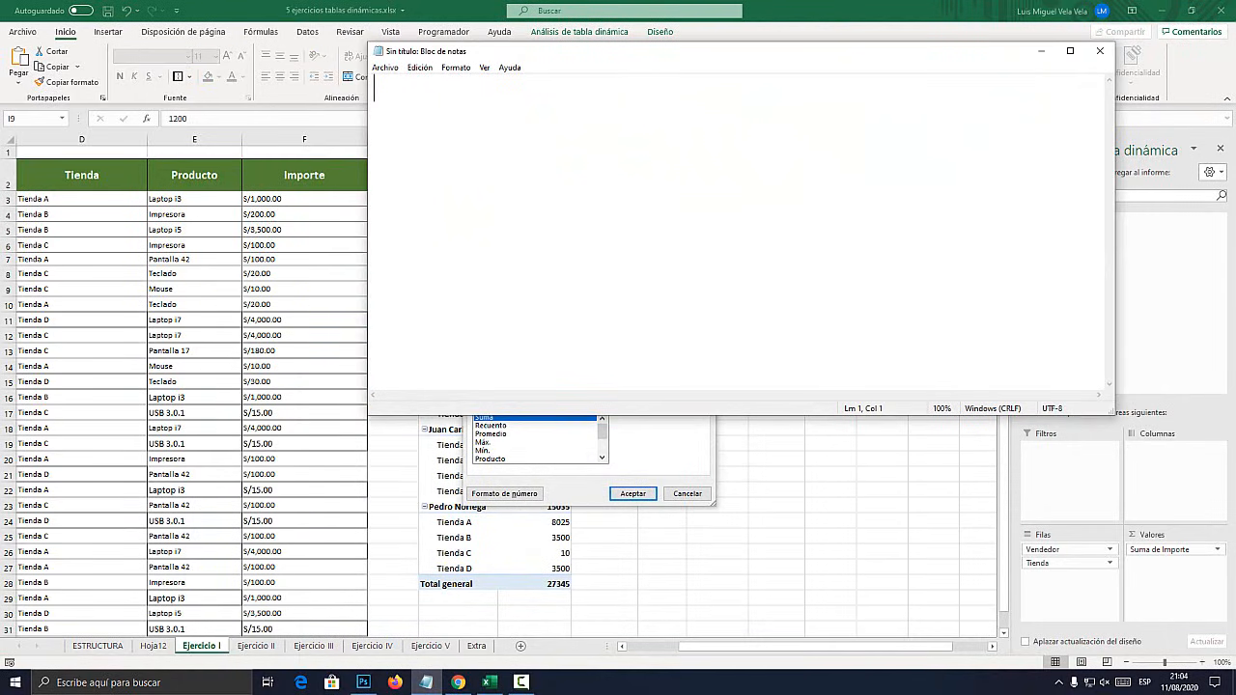
pyautogui.moveTo(511, 49); pyautogui.dragTo(450, 56)
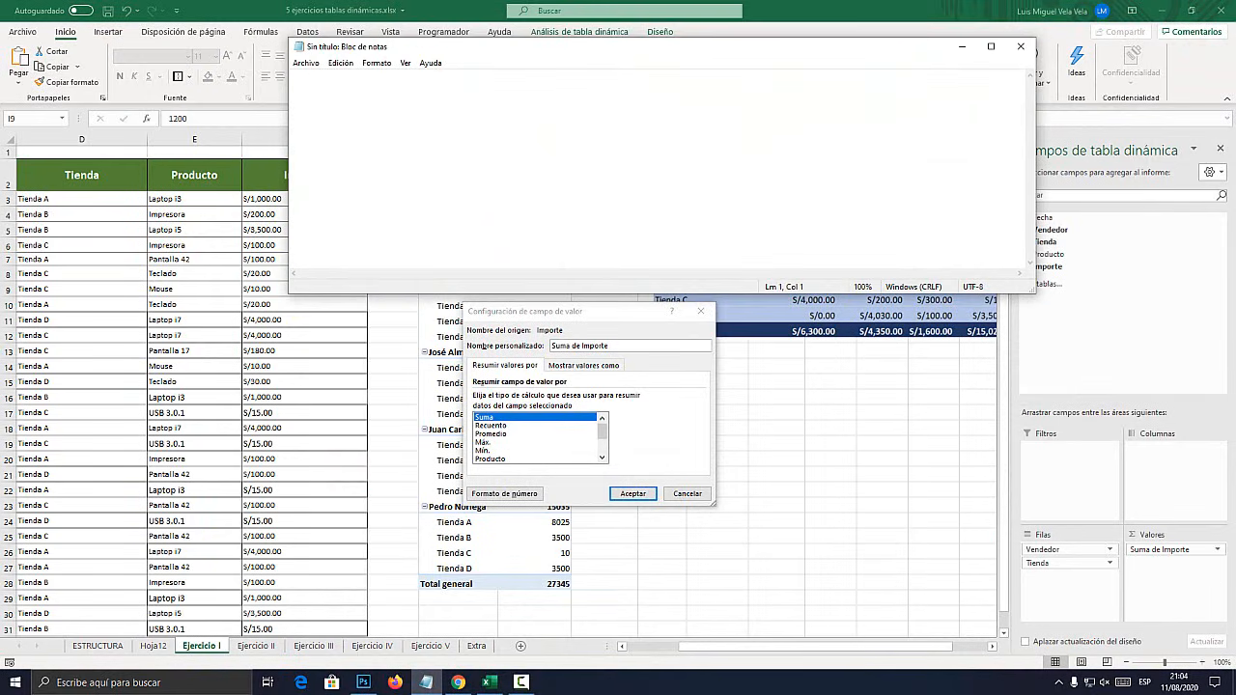
pyautogui.write('1.- Co')
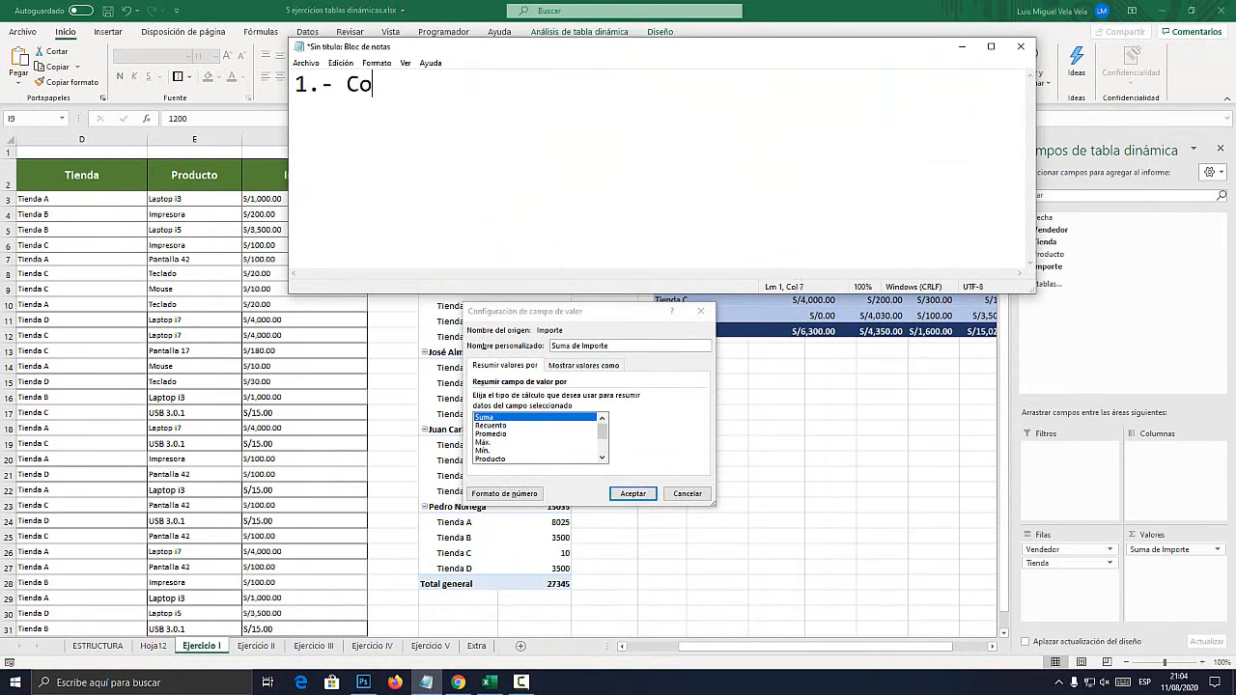
pyautogui.write('nfiguración de c')
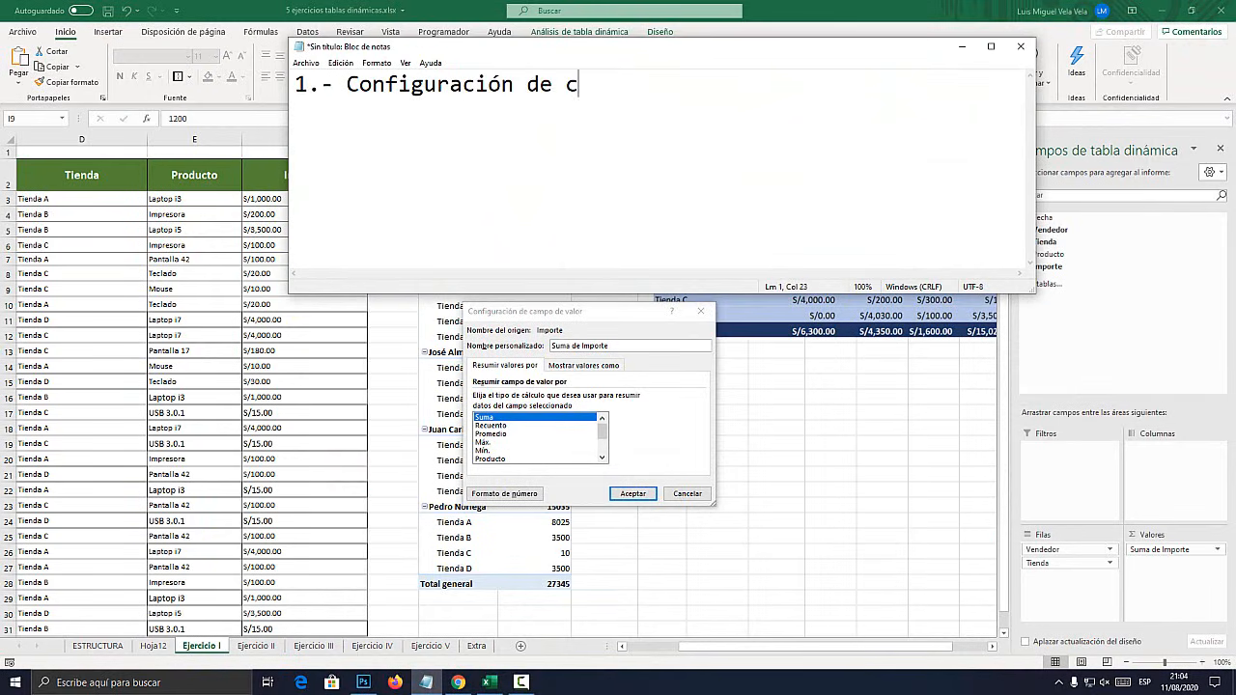
pyautogui.write('ampo de val')
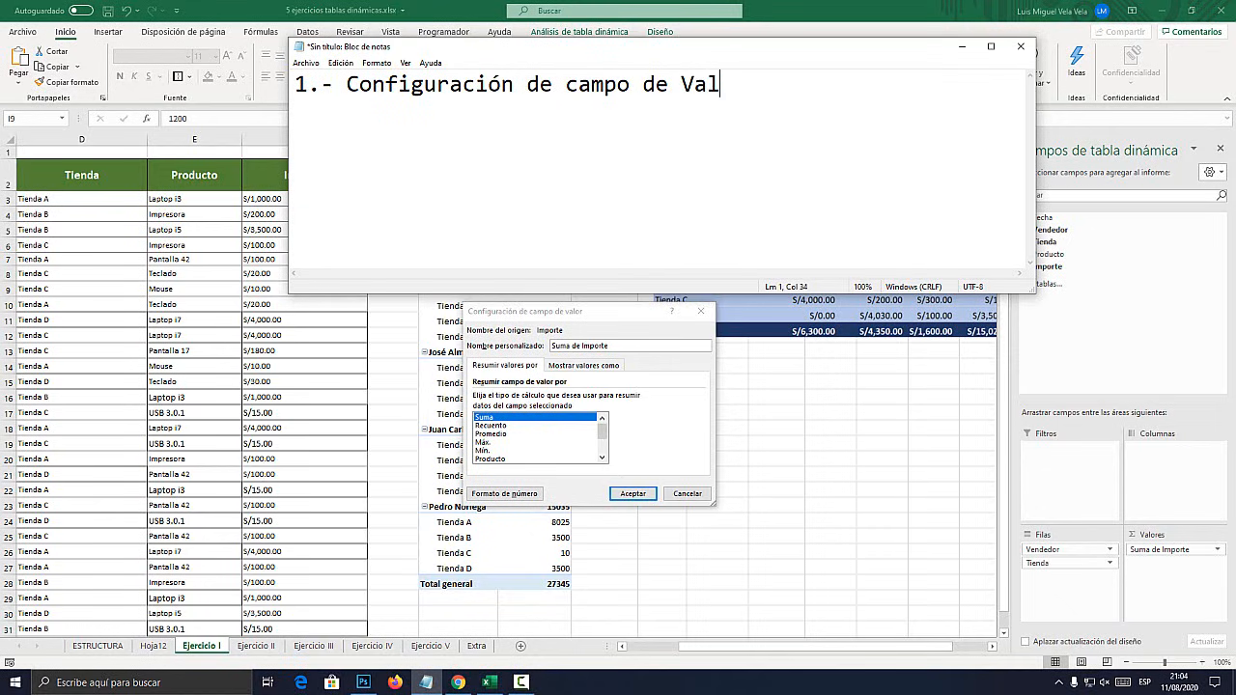
pyautogui.write('or')
# Highlight the end of the Notepad note, shift its window slightly and close Excel's value field settings dialog without changes
pyautogui.hotkey('shift', 'Left')
pyautogui.hotkey('shift', 'Left')
pyautogui.hotkey('shift', 'Left')
pyautogui.hotkey('shift', 'Left')
pyautogui.hotkey('shift', 'Left')
pyautogui.hotkey('shift', 'Left')
pyautogui.hotkey('shift', 'Left')
pyautogui.hotkey('shift', 'Left')
pyautogui.hotkey('shift', 'Left')
pyautogui.hotkey('shift', 'Left')
pyautogui.hotkey('shift', 'Left')
pyautogui.hotkey('shift', 'Left')
pyautogui.hotkey('shift', 'Left')
pyautogui.hotkey('shift', 'Left')
pyautogui.hotkey('shift', 'Left')
pyautogui.hotkey('shift', 'Left')
pyautogui.hotkey('shift', 'Left')
pyautogui.hotkey('shift', 'Left')
pyautogui.hotkey('shift', 'Left')
pyautogui.hotkey('shift', 'Left')
pyautogui.moveTo(430, 47)
pyautogui.mouseDown()
pyautogui.moveTo(434, 69)
pyautogui.moveTo(412, 44)
pyautogui.mouseUp()
pyautogui.click(702, 310)
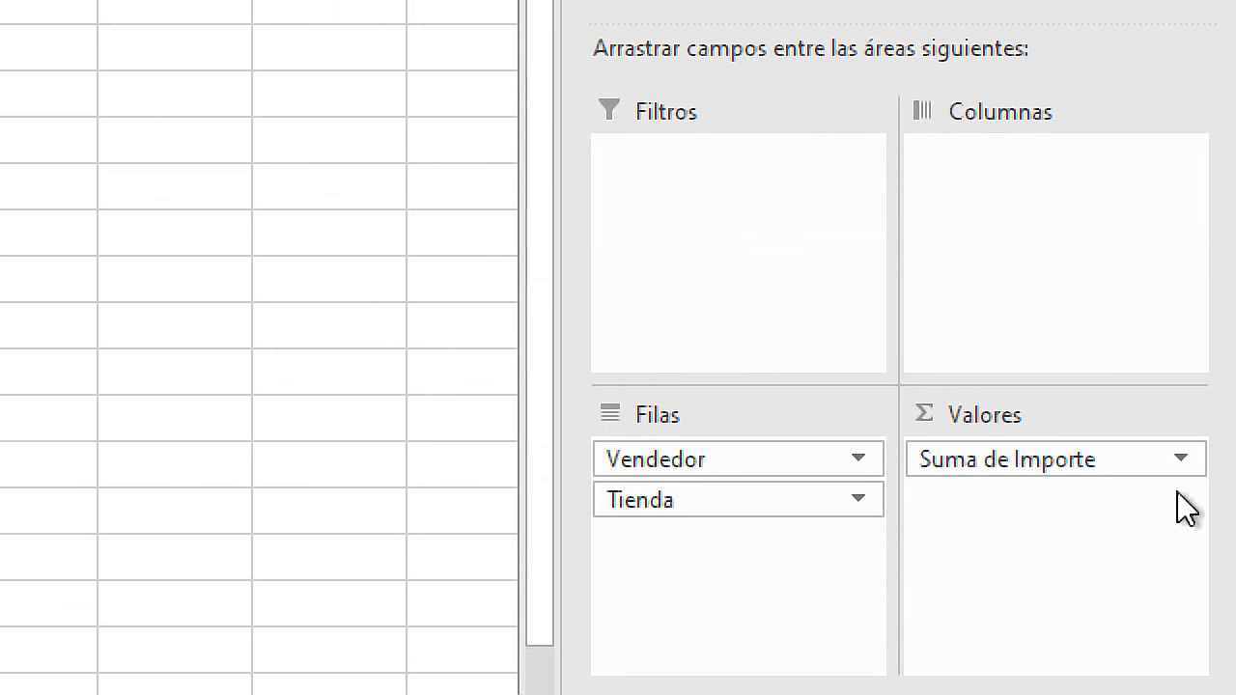
# Reopen the value field settings of Suma de Importe, try the Recuento, Promedio, Máx. and Mín. calculations and return to Suma
pyautogui.click(1188, 465)
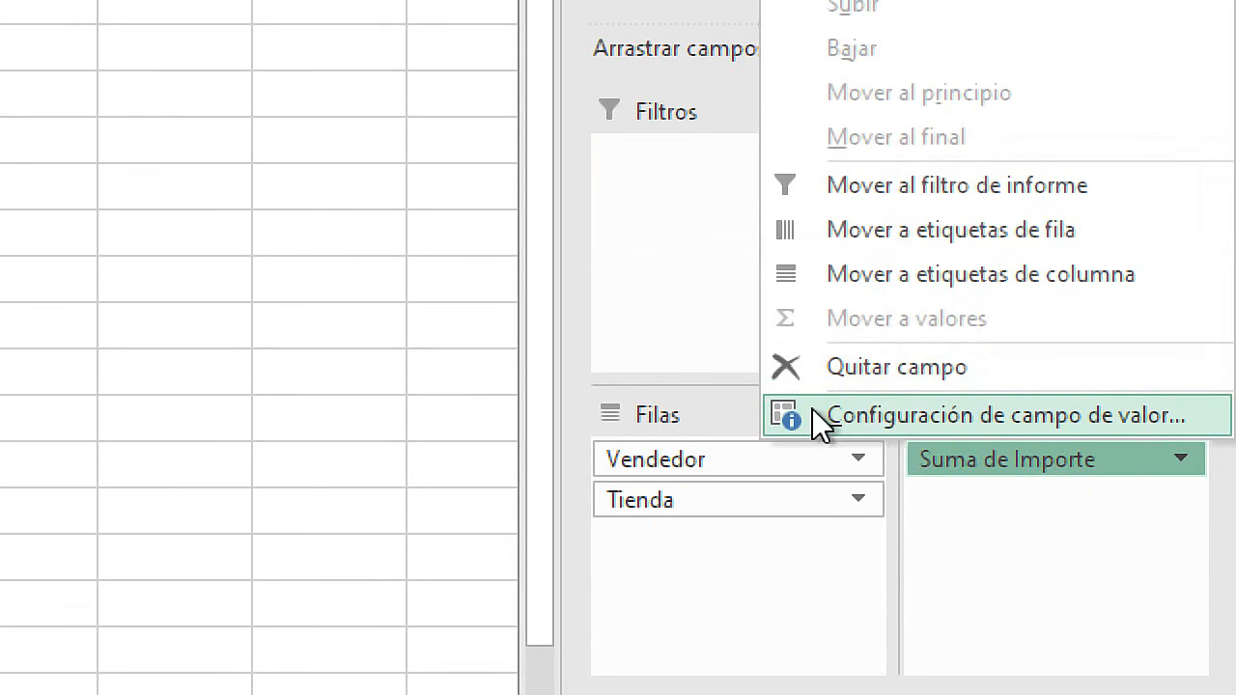
pyautogui.click(974, 422)
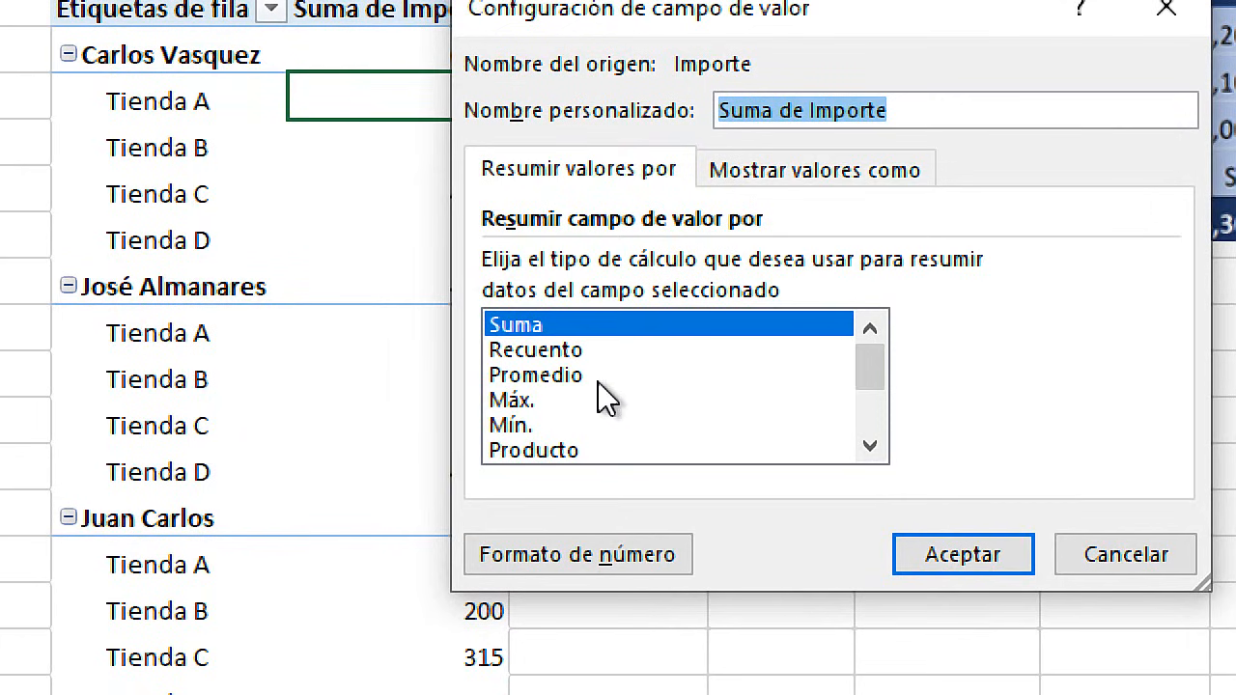
pyautogui.click(585, 373)
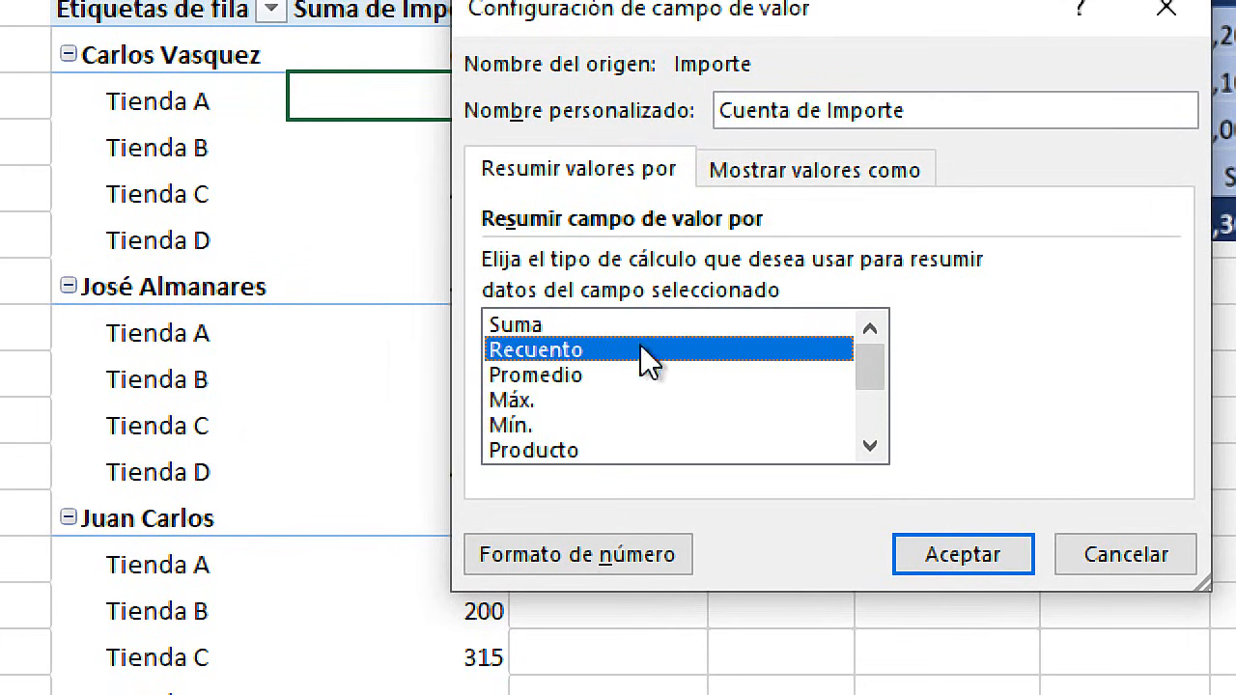
pyautogui.click(562, 376)
pyautogui.click(514, 400)
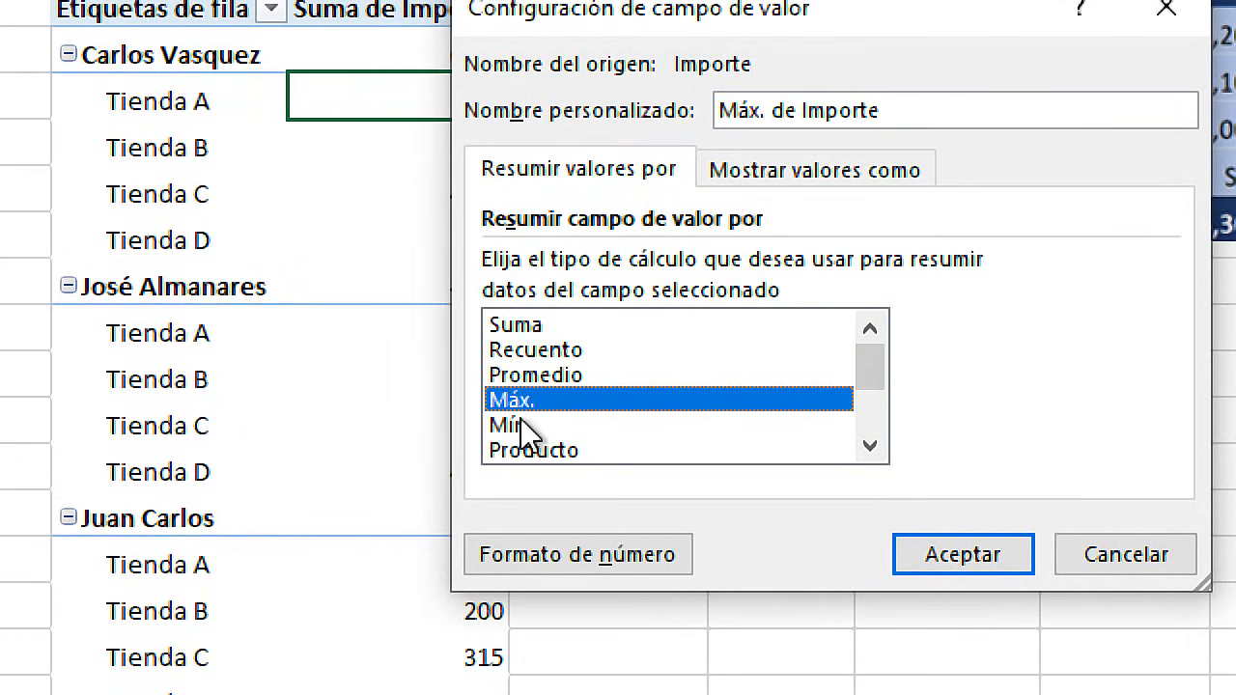
pyautogui.click(526, 425)
pyautogui.scroll(-1, 550, 435)
pyautogui.scroll(-1, 539, 420)
pyautogui.scroll(2, 539, 420)
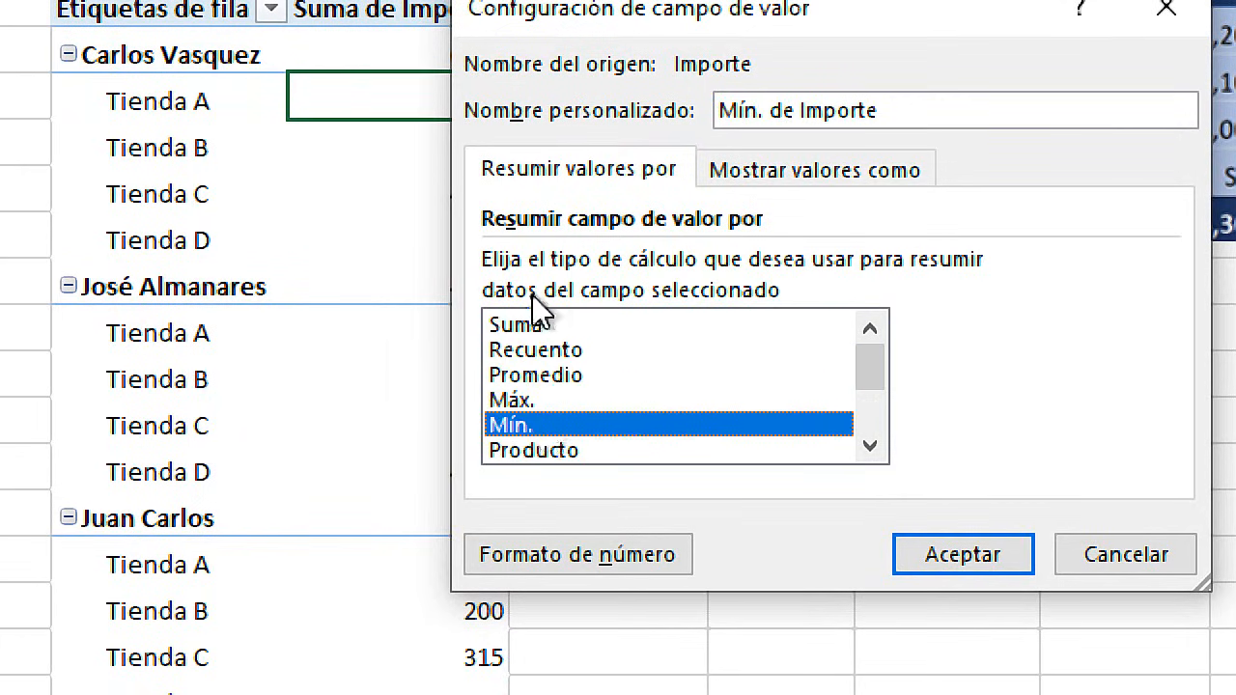
pyautogui.click(527, 326)
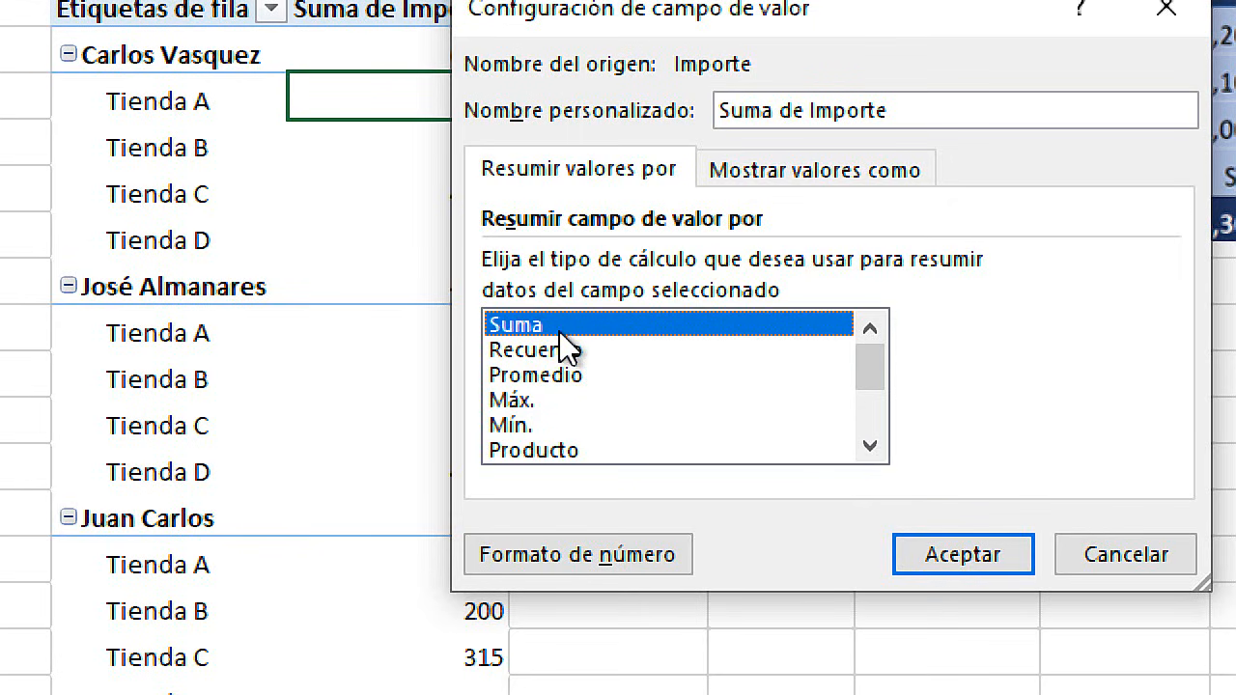
# Go through the Recuento, Promedio, Máx. and Mín. calculation types once more and reselect Suma
pyautogui.click(667, 356)
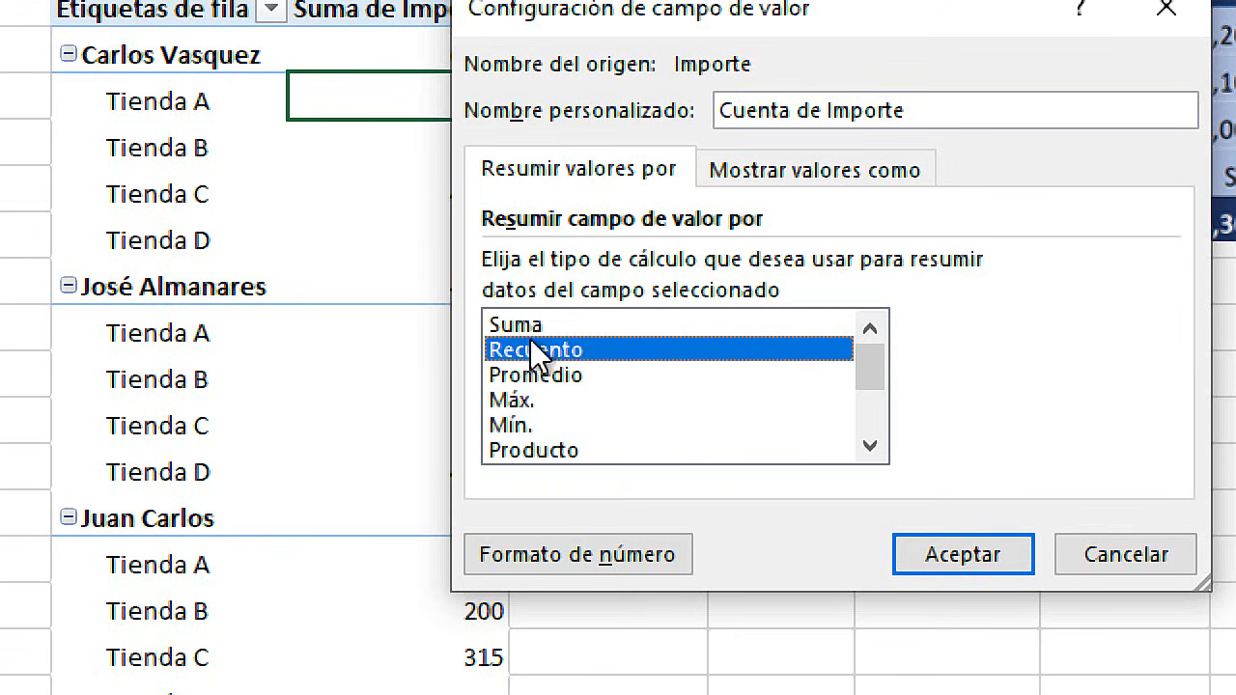
pyautogui.click(544, 375)
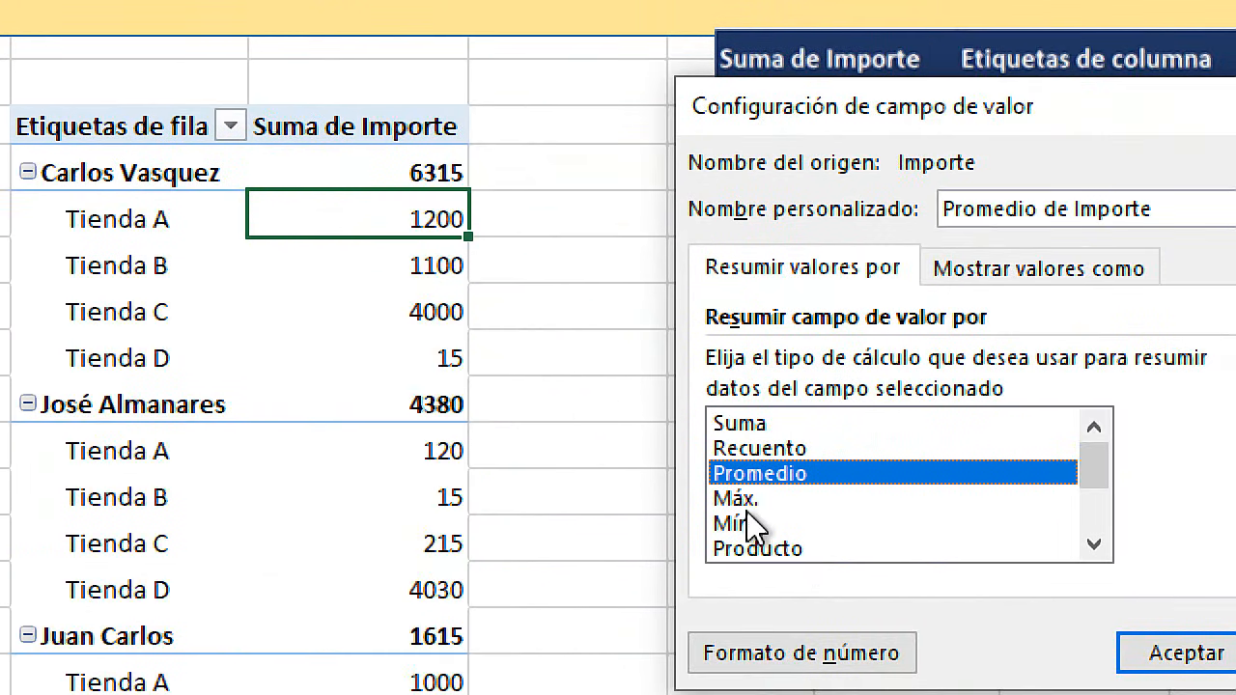
pyautogui.click(746, 494)
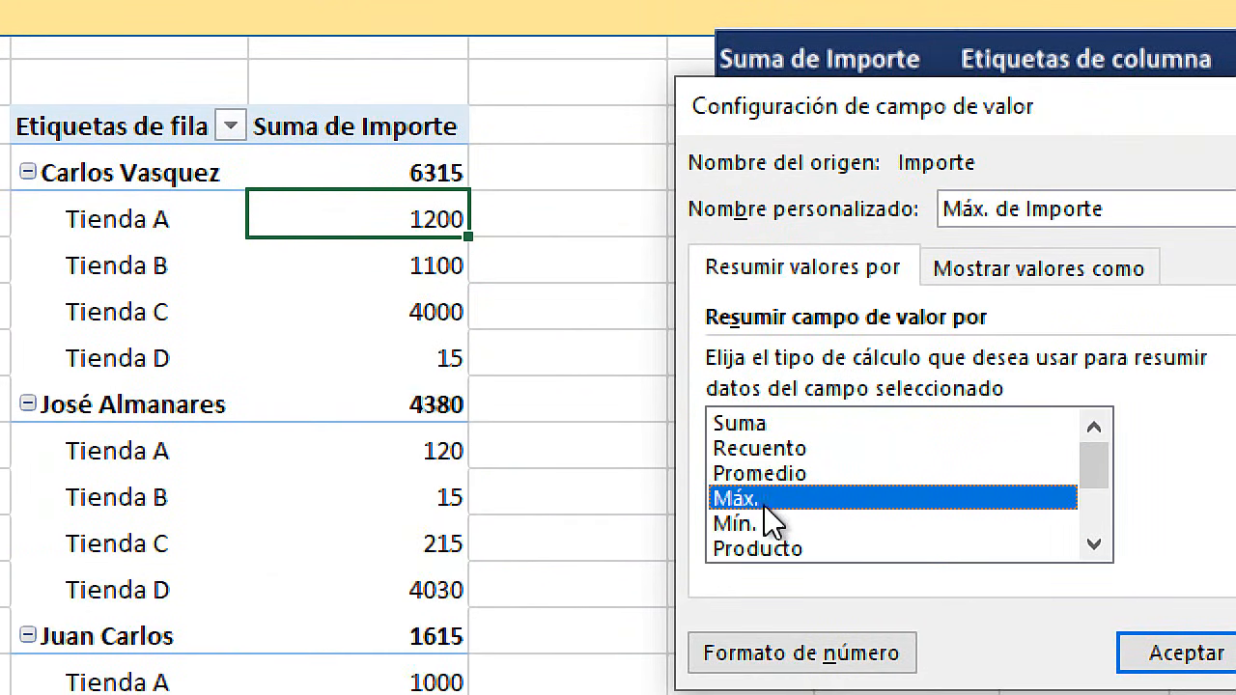
pyautogui.click(757, 523)
pyautogui.click(766, 423)
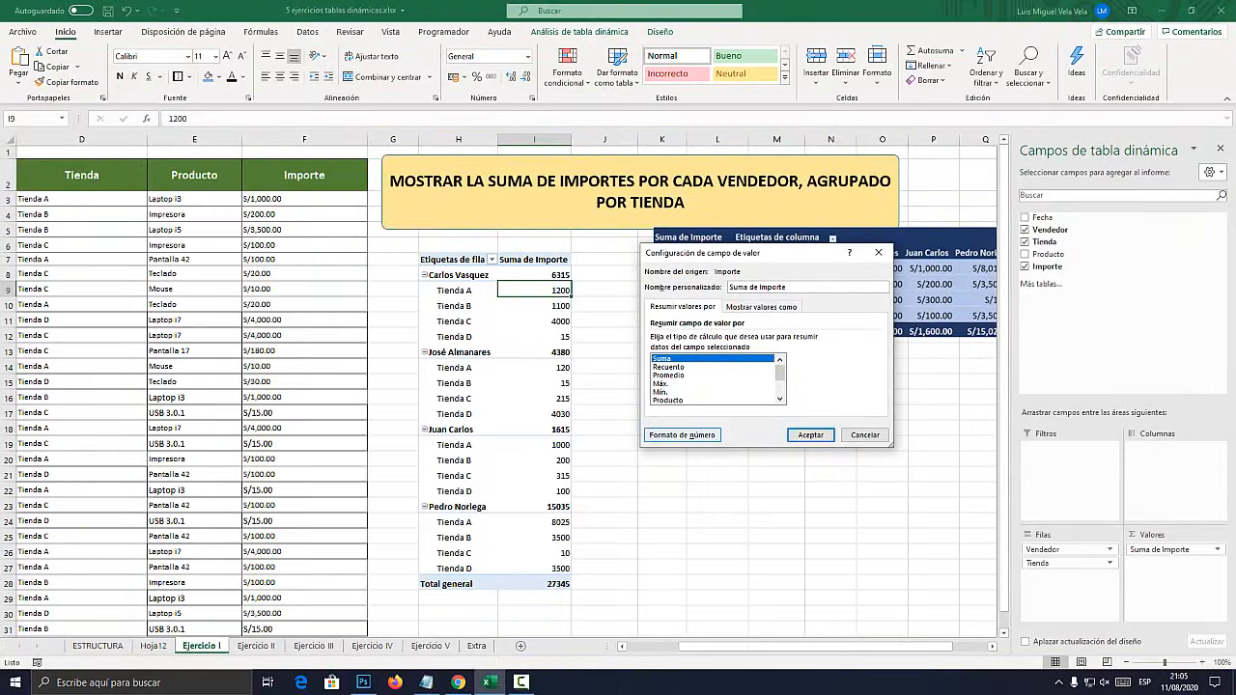
# Switch to Notepad, add the line "2.- Formato de número" below the first note and return to Excel
pyautogui.click(427, 682)
pyautogui.click(730, 81)
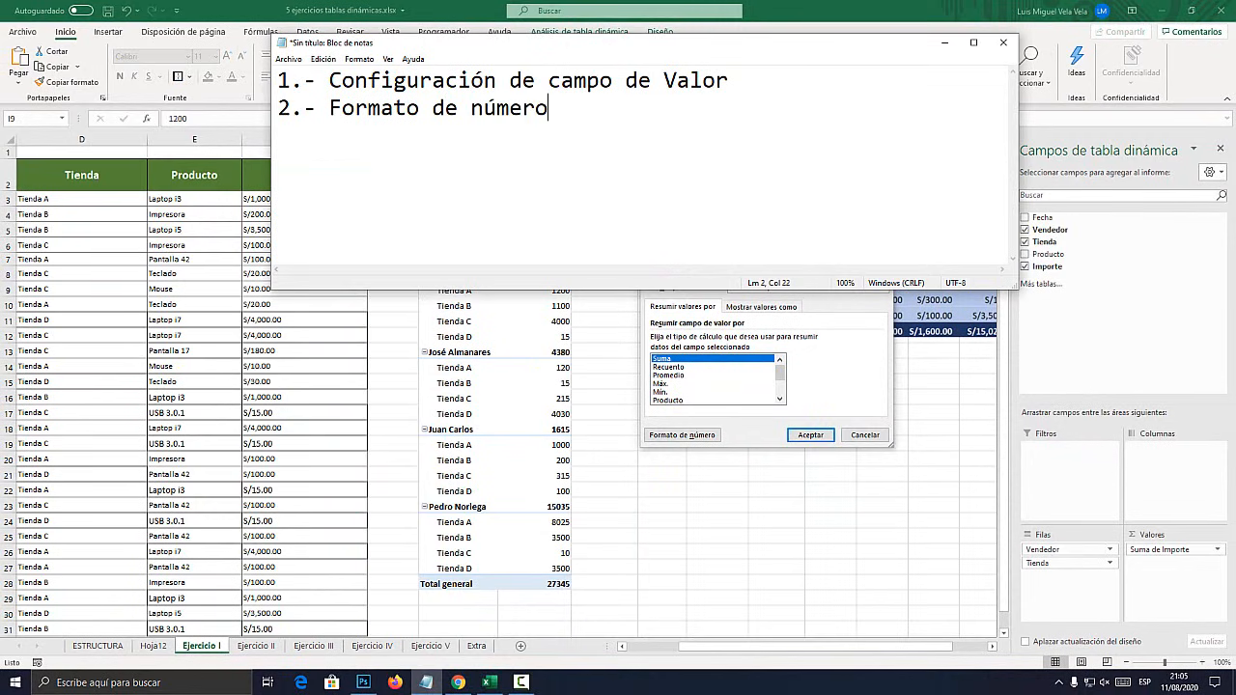
pyautogui.hotkey('alt', 'Tab')
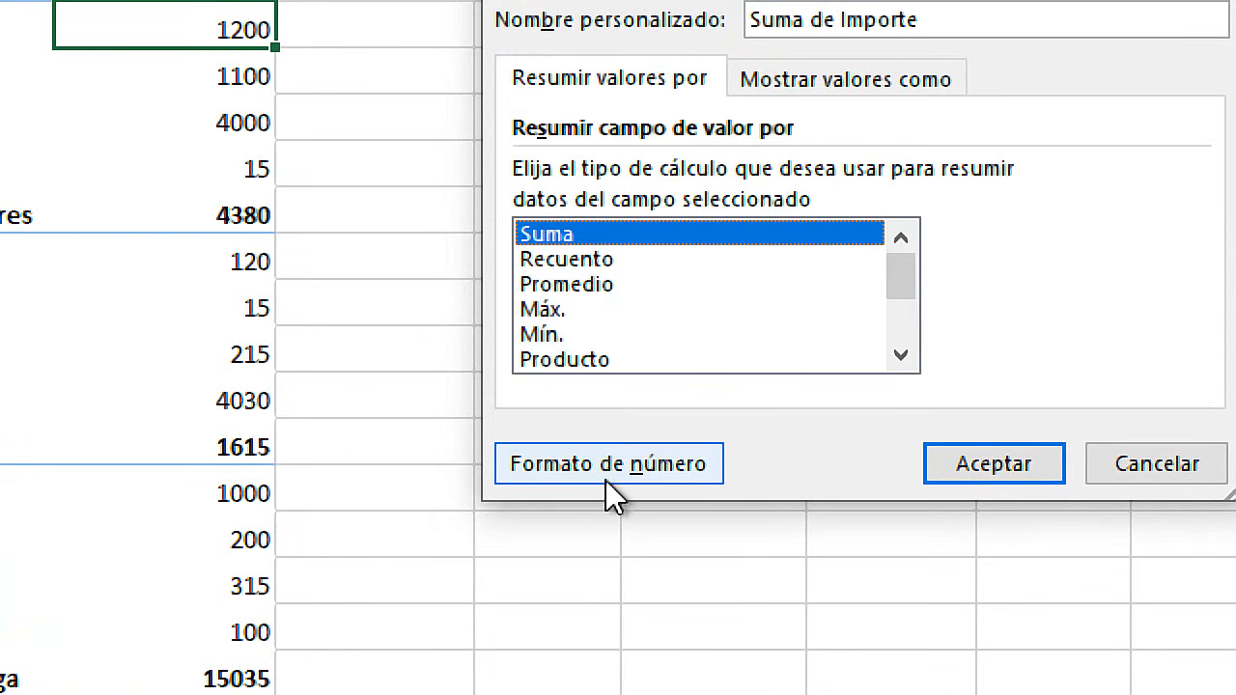
# Set the number format of Suma de Importe to Moneda with 2 decimals and the S/ symbol, and apply the field settings
pyautogui.click(621, 470)
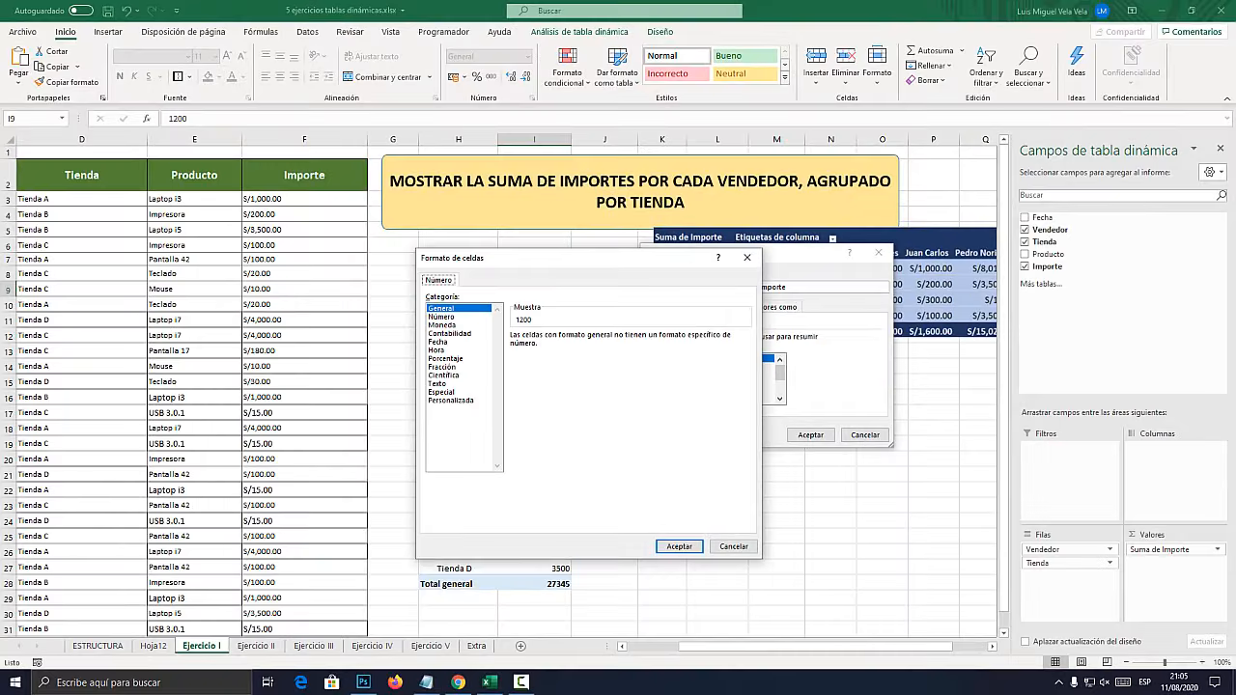
pyautogui.moveTo(634, 255); pyautogui.dragTo(688, 258)
pyautogui.click(497, 327)
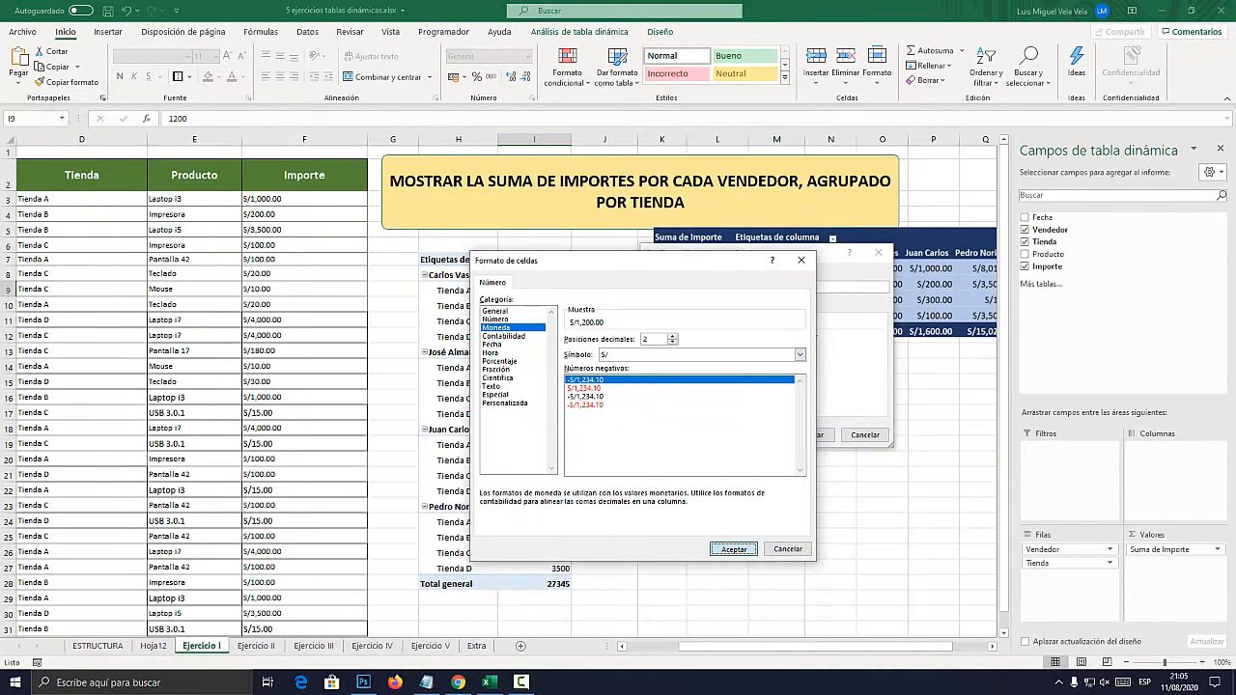
pyautogui.click(734, 548)
pyautogui.click(811, 435)
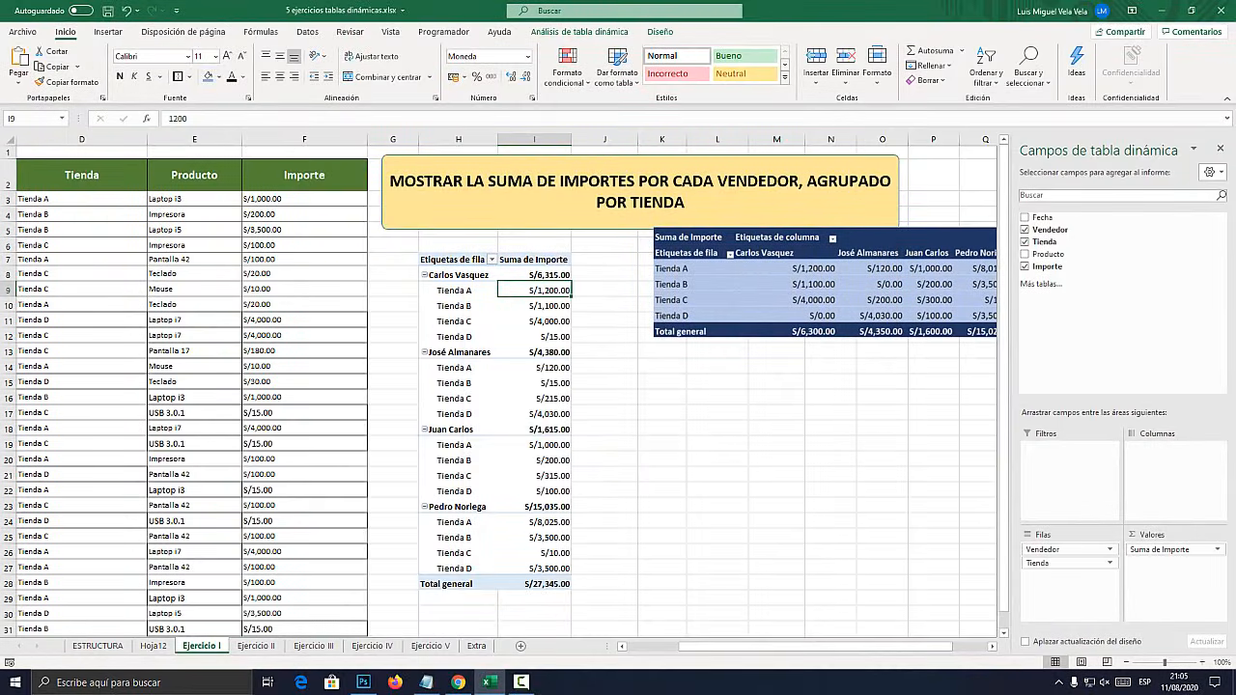
# Move the Vendedor field from Filas to Columnas and place the sample result picture below the pivot table
pyautogui.moveTo(535, 308)
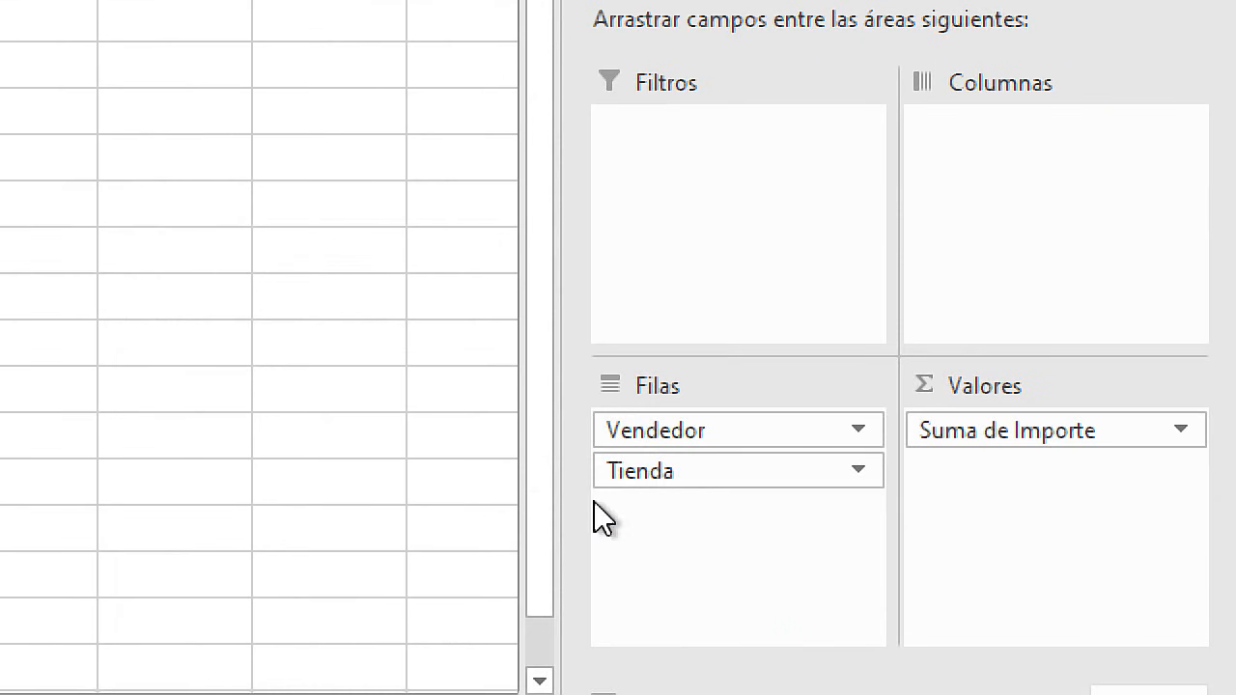
pyautogui.moveTo(649, 430); pyautogui.dragTo(1029, 121)
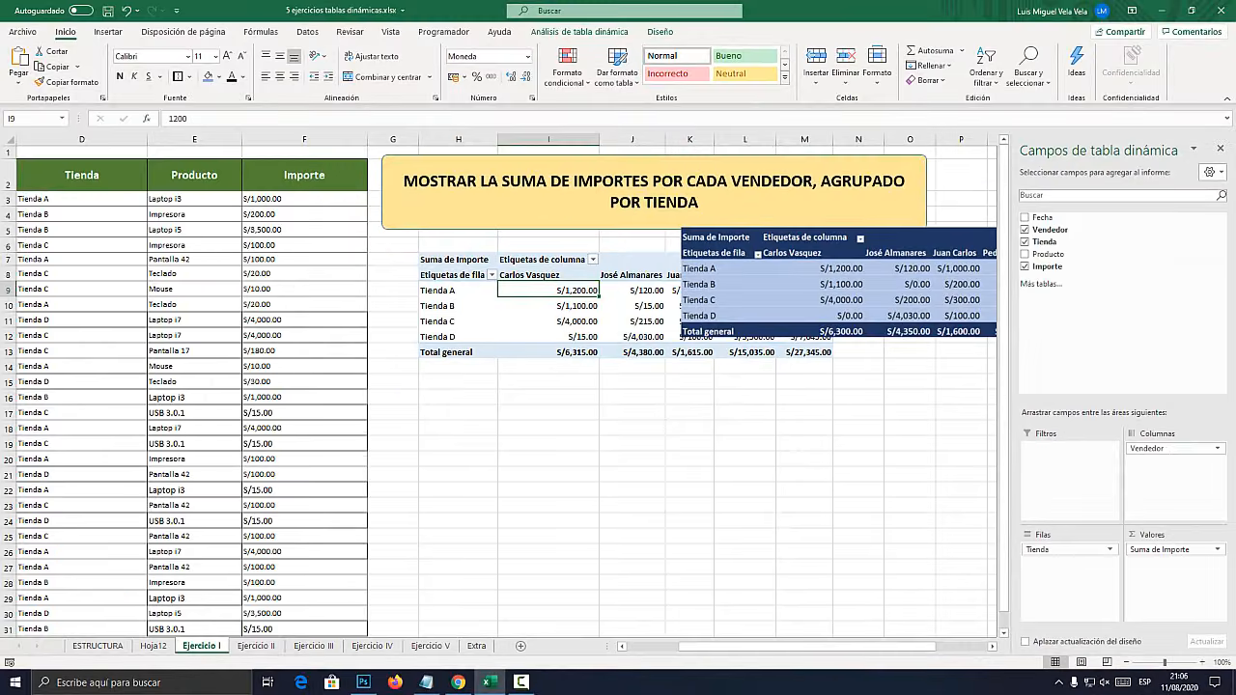
pyautogui.moveTo(839, 282); pyautogui.dragTo(586, 430)
pyautogui.click(689, 321)
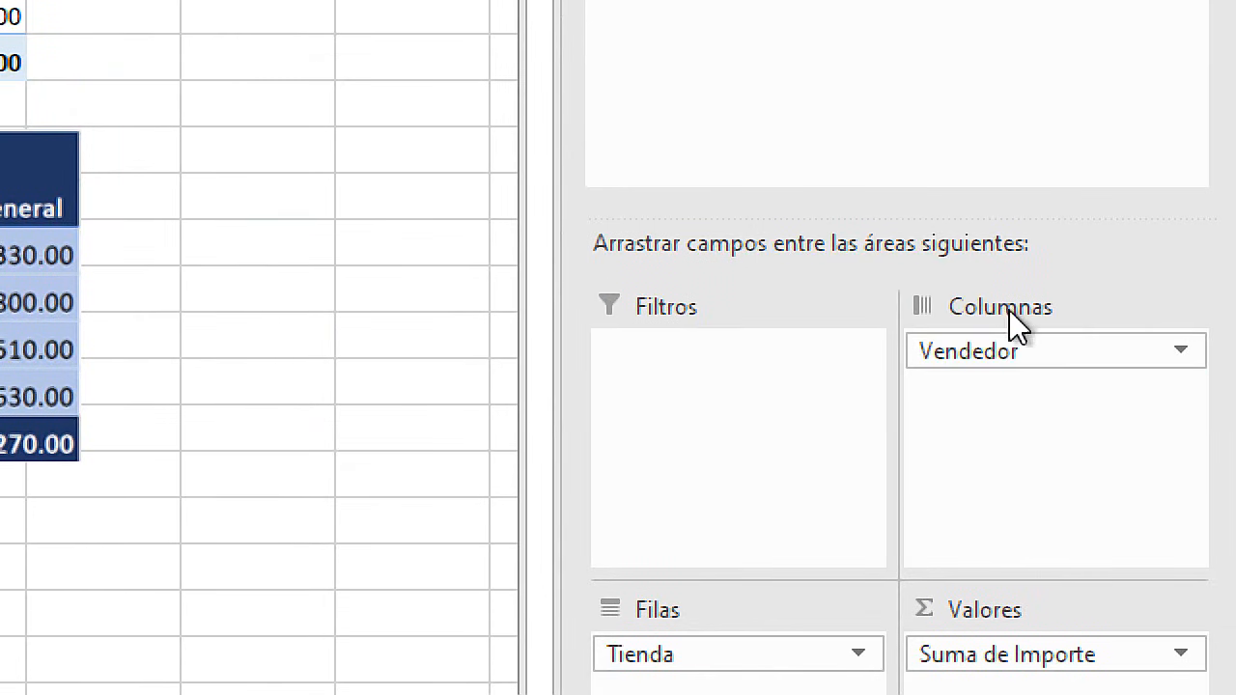
# Swap the fields so Vendedor is in Filas and Tienda in Columnas, and shift the sample result picture slightly lower
pyautogui.moveTo(1004, 351); pyautogui.dragTo(657, 638)
pyautogui.moveTo(676, 537); pyautogui.dragTo(1007, 215)
pyautogui.moveTo(657, 433); pyautogui.dragTo(685, 488)
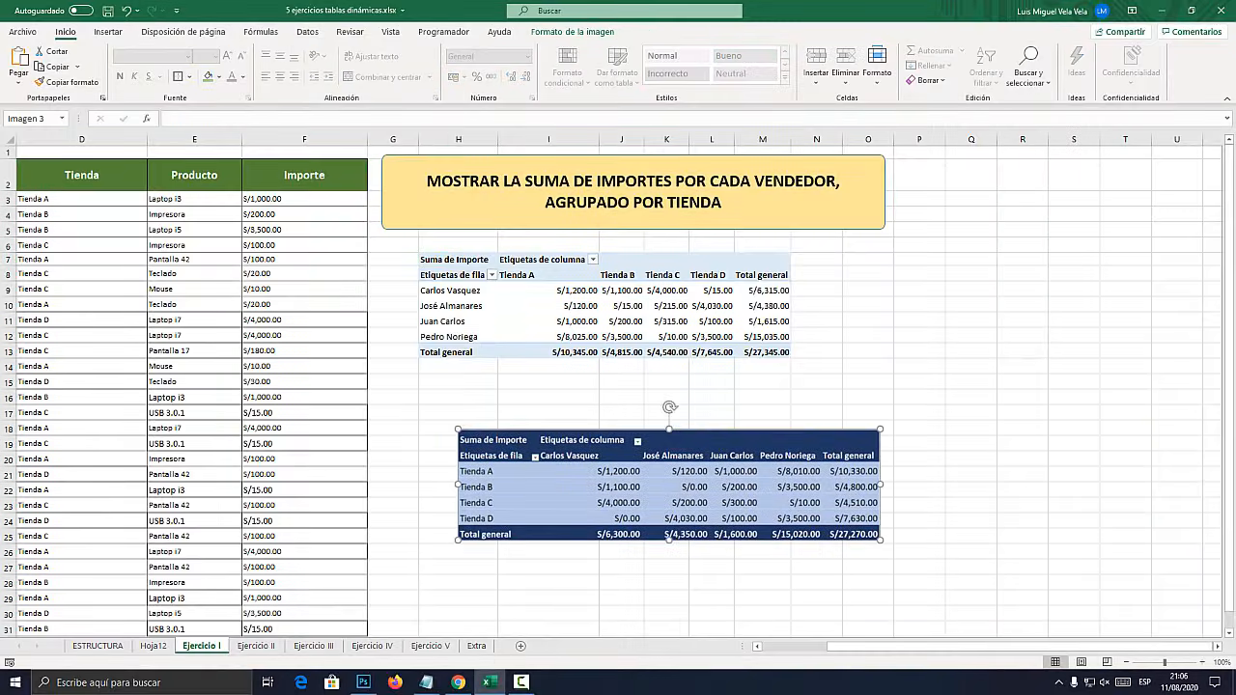
pyautogui.click(575, 322)
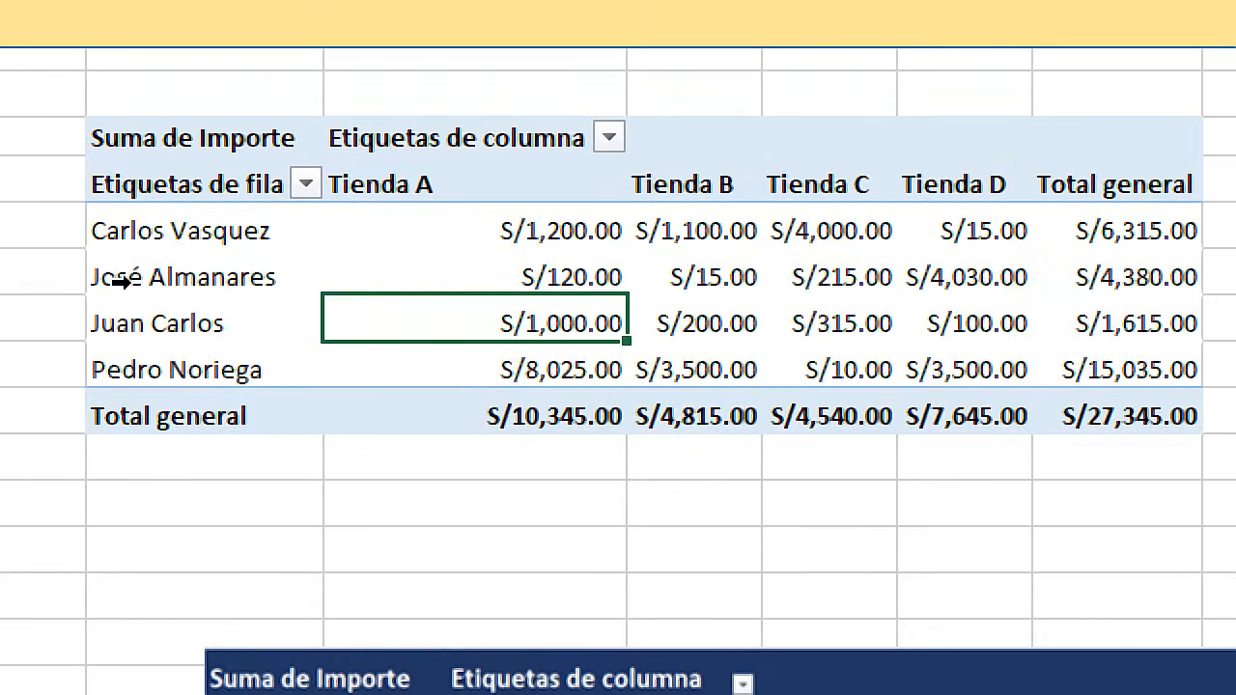
# Review the seller rows, show the detail records behind the first seller's Tienda A amount, and return to the Ejercicio I sheet
pyautogui.click(447, 292)
pyautogui.click(448, 307)
pyautogui.click(170, 323)
pyautogui.click(165, 365)
pyautogui.click(157, 326)
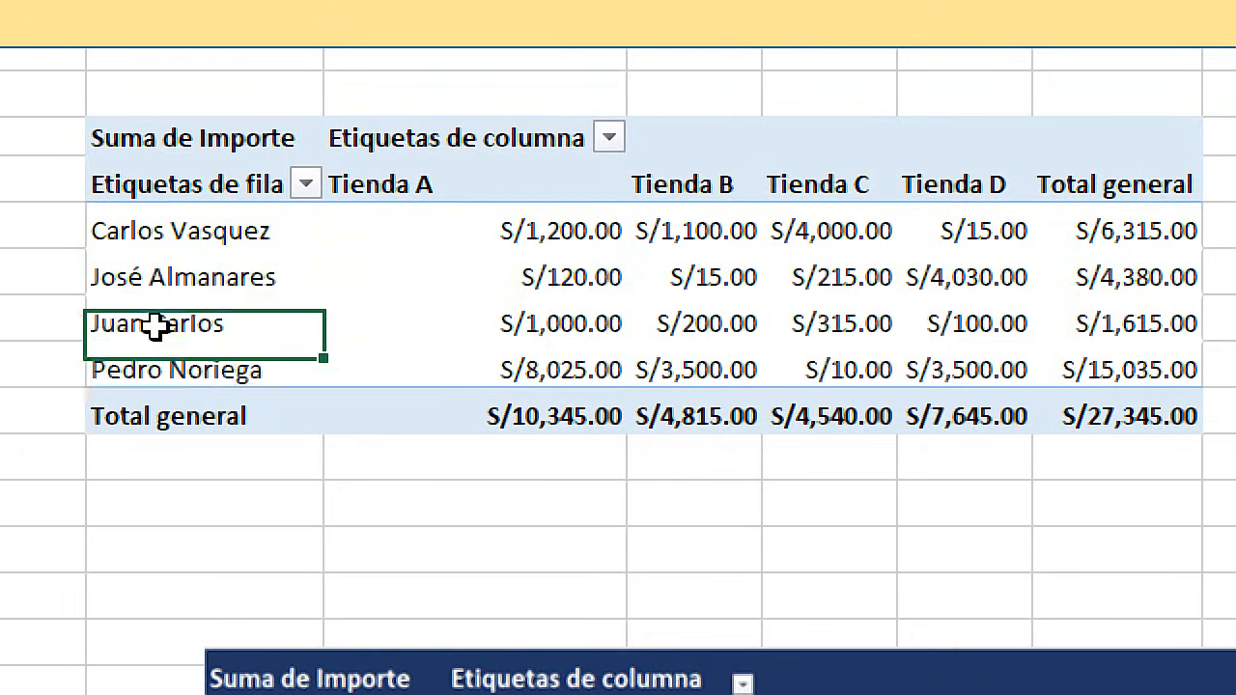
pyautogui.click(161, 254)
pyautogui.click(166, 235)
pyautogui.click(477, 184)
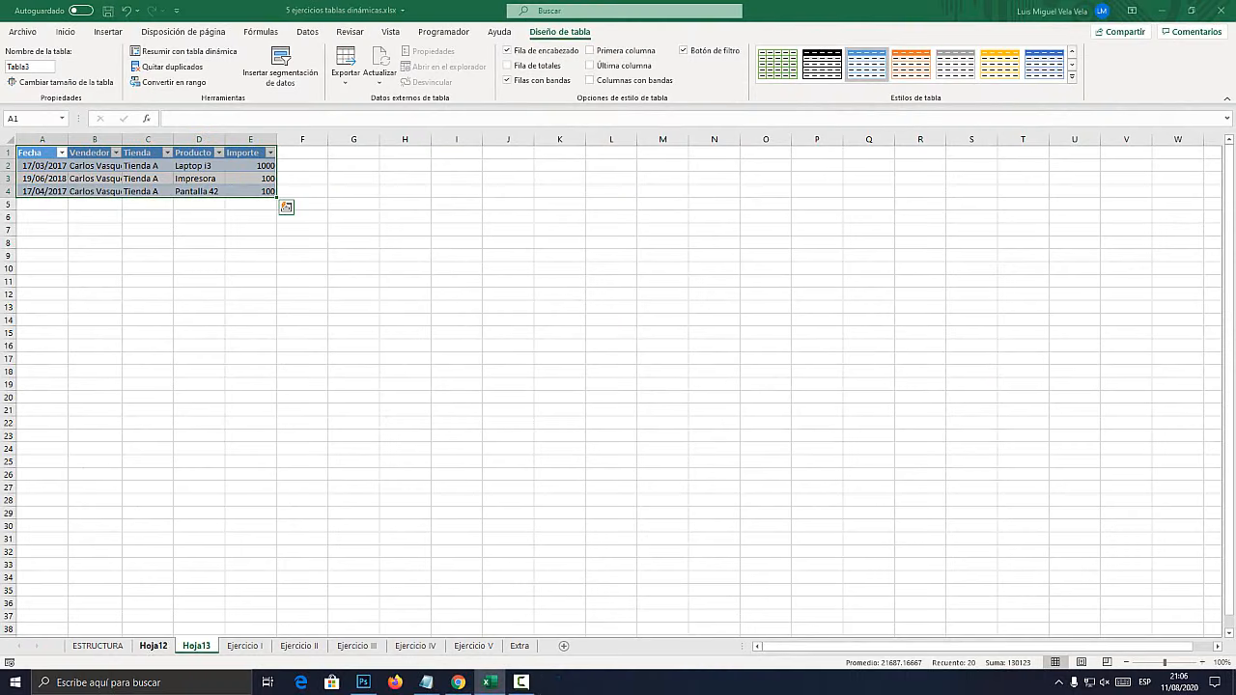
pyautogui.click(245, 646)
# Examine how the pivot table lays out each seller's amounts across the stores
pyautogui.click(564, 336)
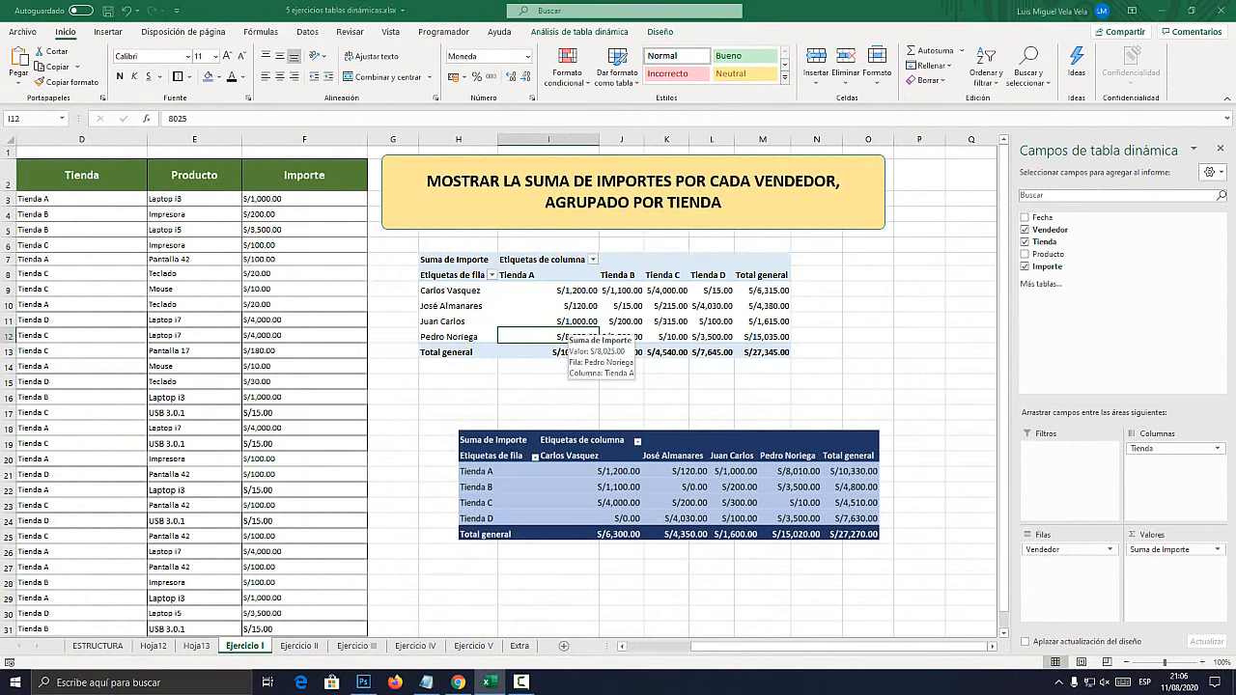
pyautogui.click(583, 306)
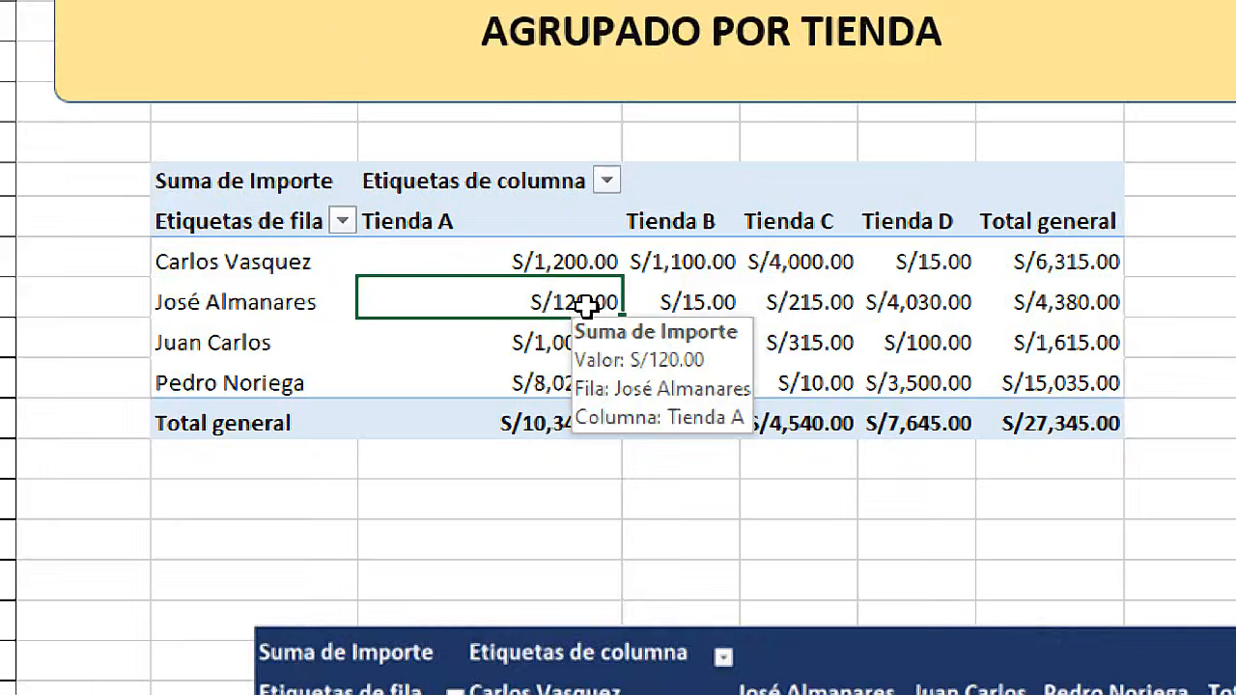
pyautogui.click(179, 252)
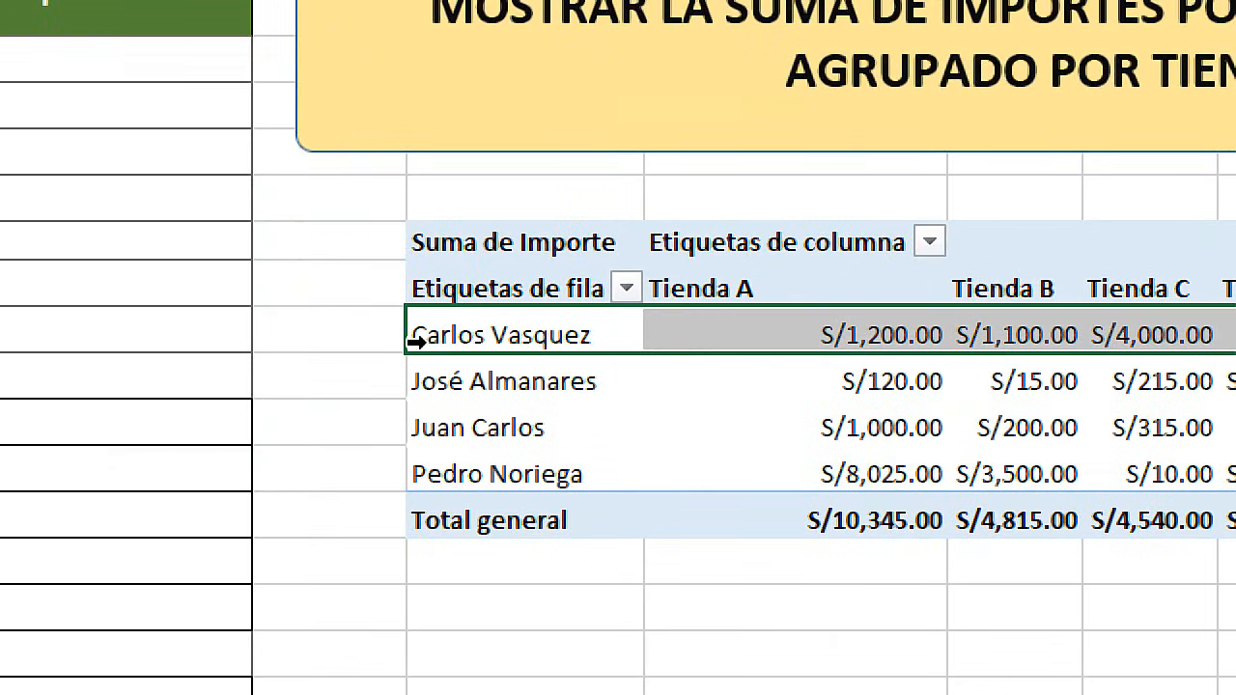
pyautogui.click(461, 301)
pyautogui.click(778, 281)
pyautogui.click(798, 317)
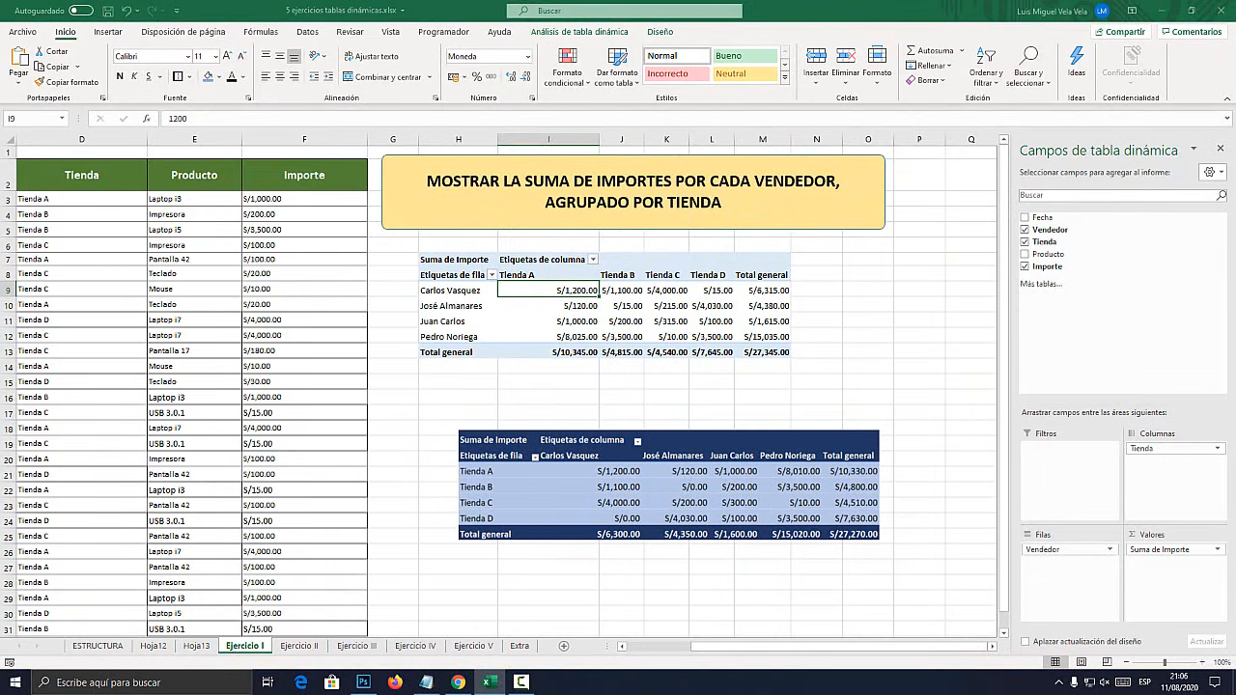
pyautogui.click(1017, 383)
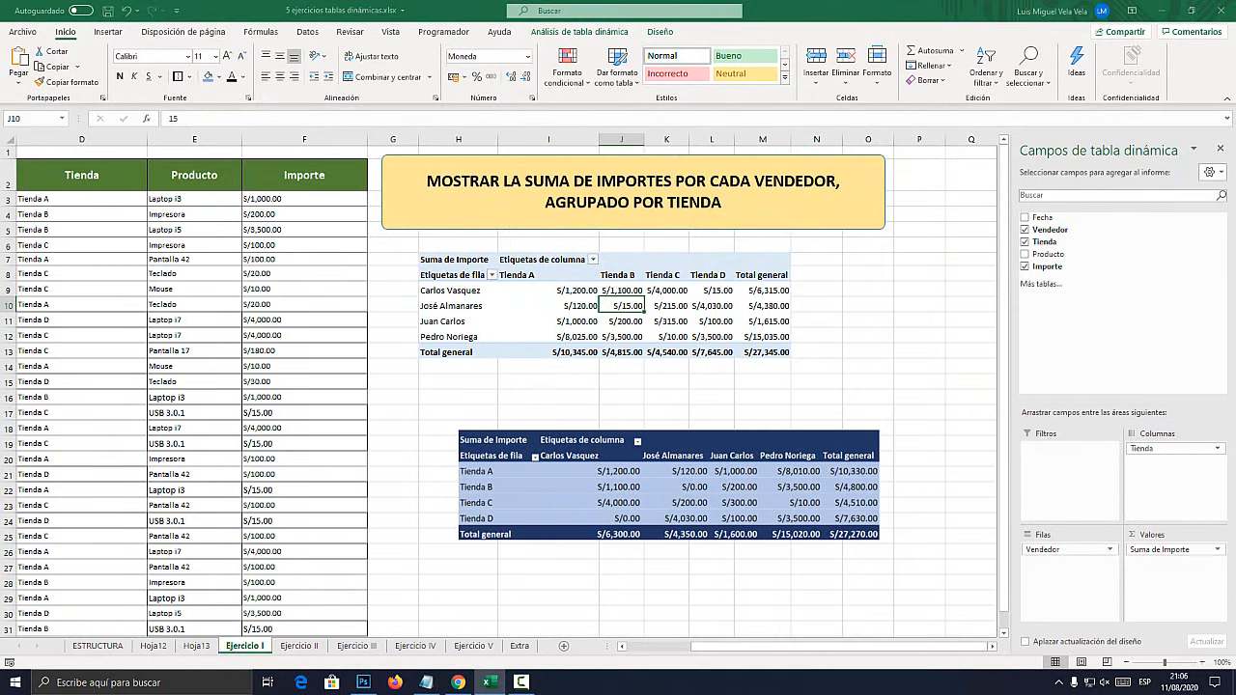
# Swap the fields so Tienda is in Filas and Vendedor in Columnas, and align the sample result picture under the pivot table
pyautogui.moveTo(541, 483); pyautogui.dragTo(497, 423)
pyautogui.click(621, 320)
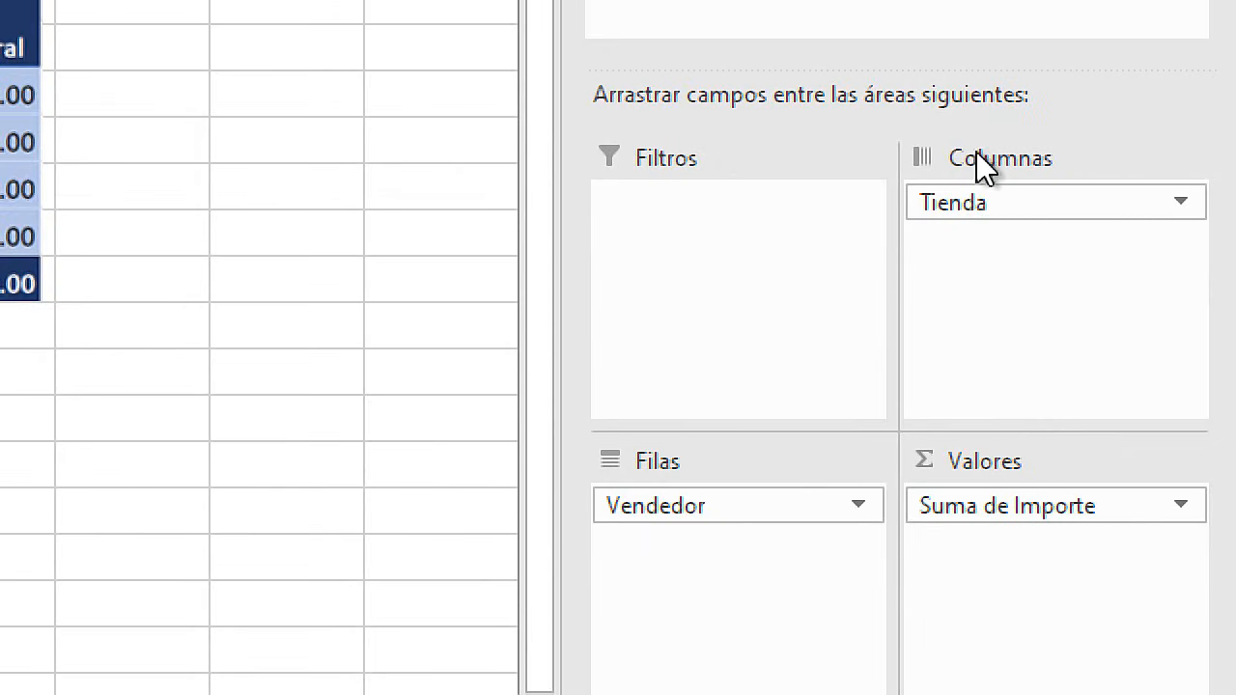
pyautogui.moveTo(965, 203); pyautogui.dragTo(1046, 204)
pyautogui.moveTo(705, 521); pyautogui.dragTo(988, 240)
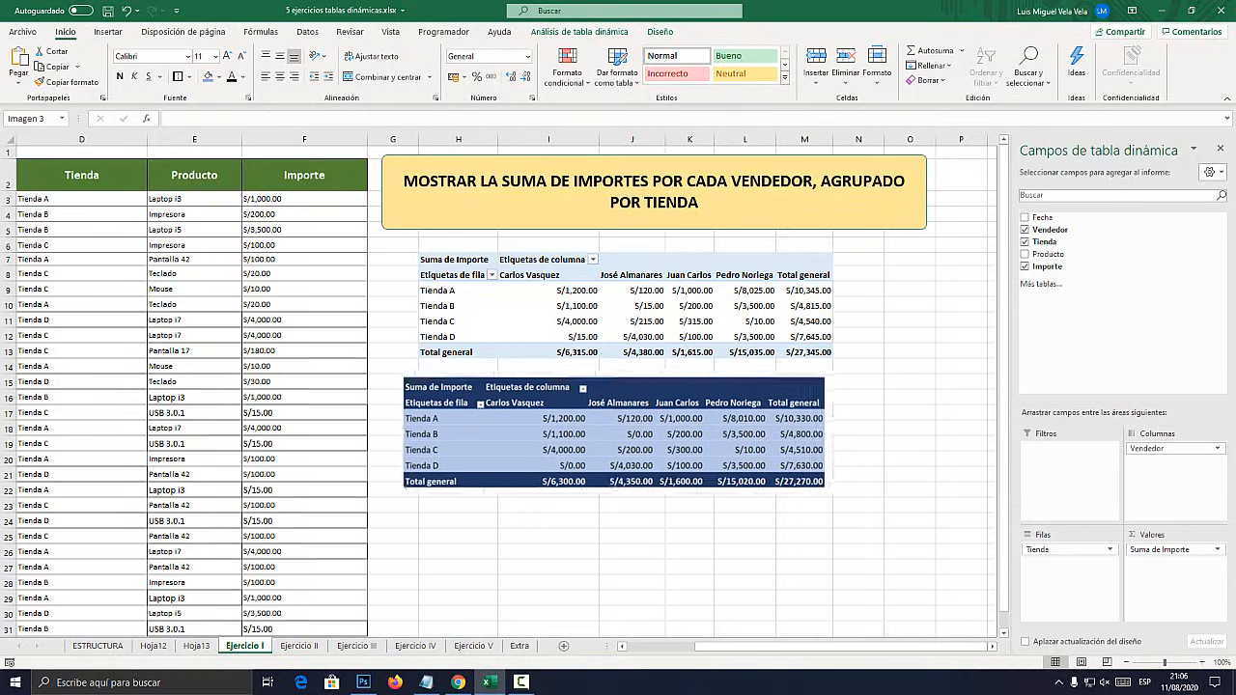
pyautogui.moveTo(615, 433); pyautogui.dragTo(631, 440)
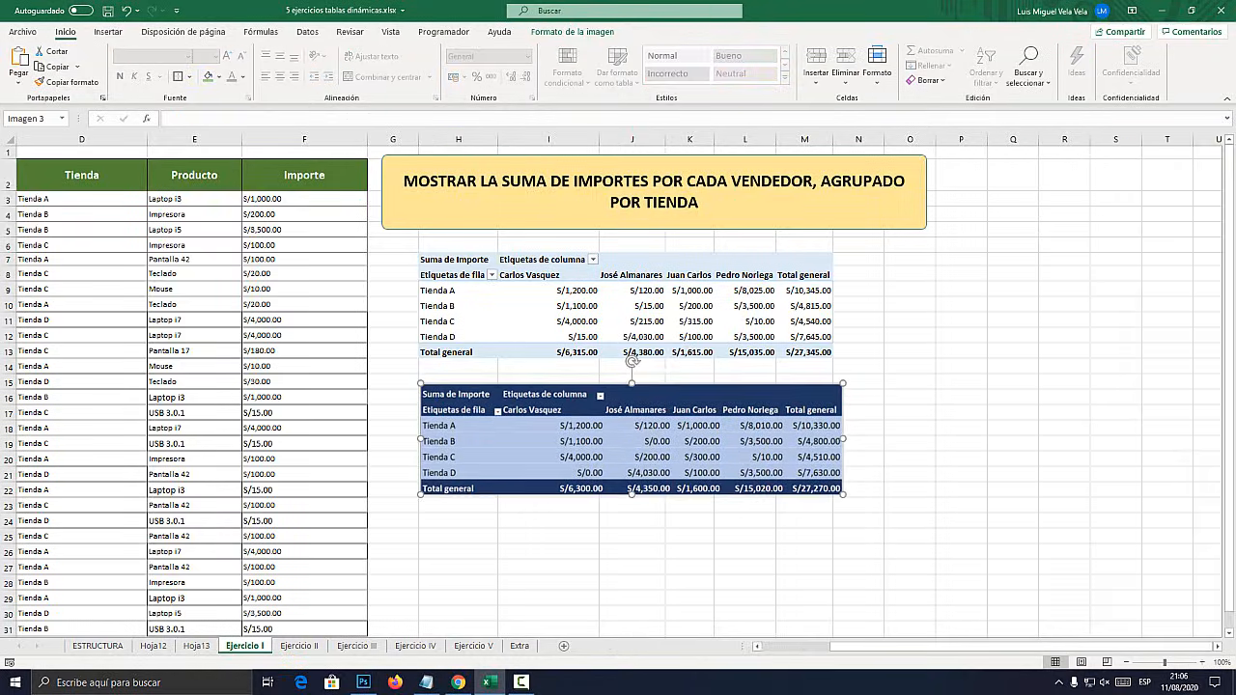
# Apply the Medio pivot table style with black header and total rows and light green data rows
pyautogui.click(633, 322)
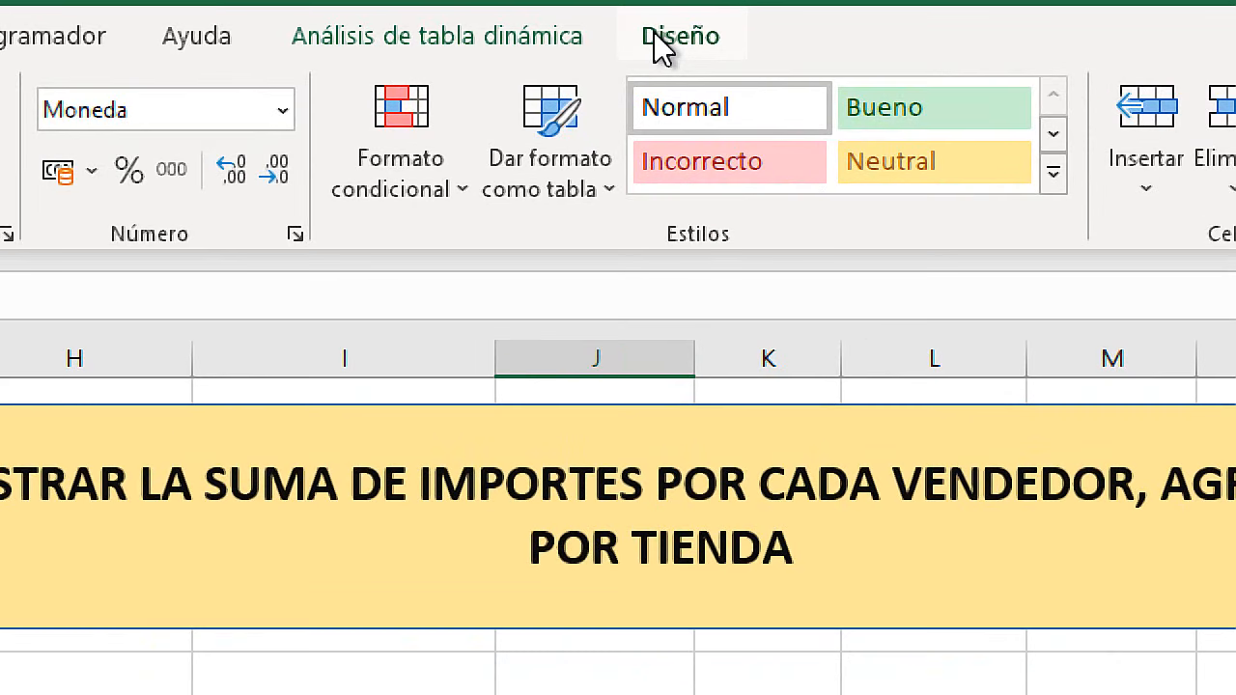
pyautogui.click(657, 31)
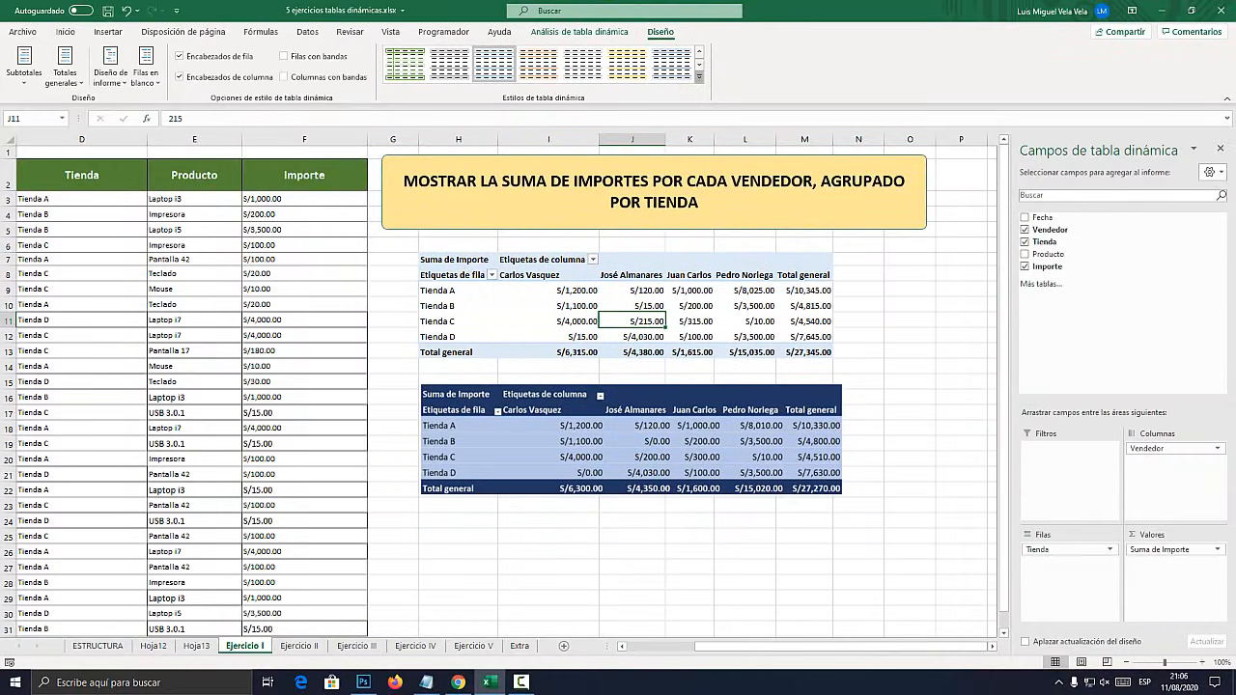
pyautogui.click(699, 76)
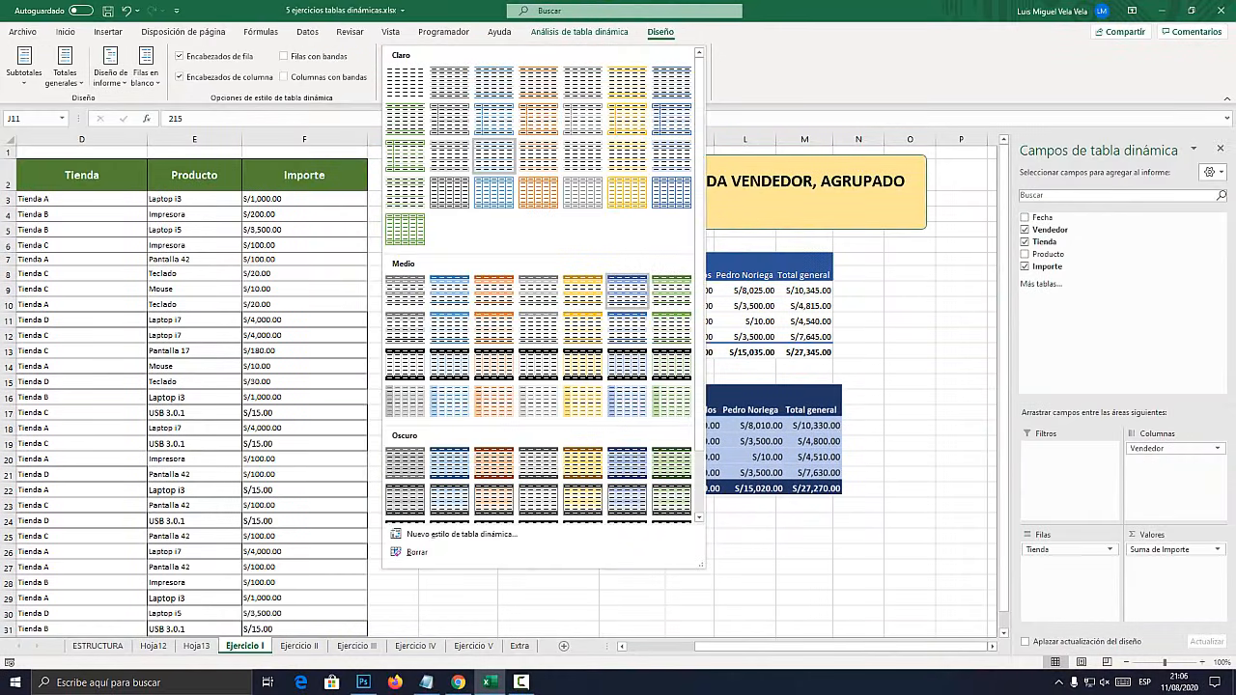
pyautogui.click(671, 365)
pyautogui.click(859, 321)
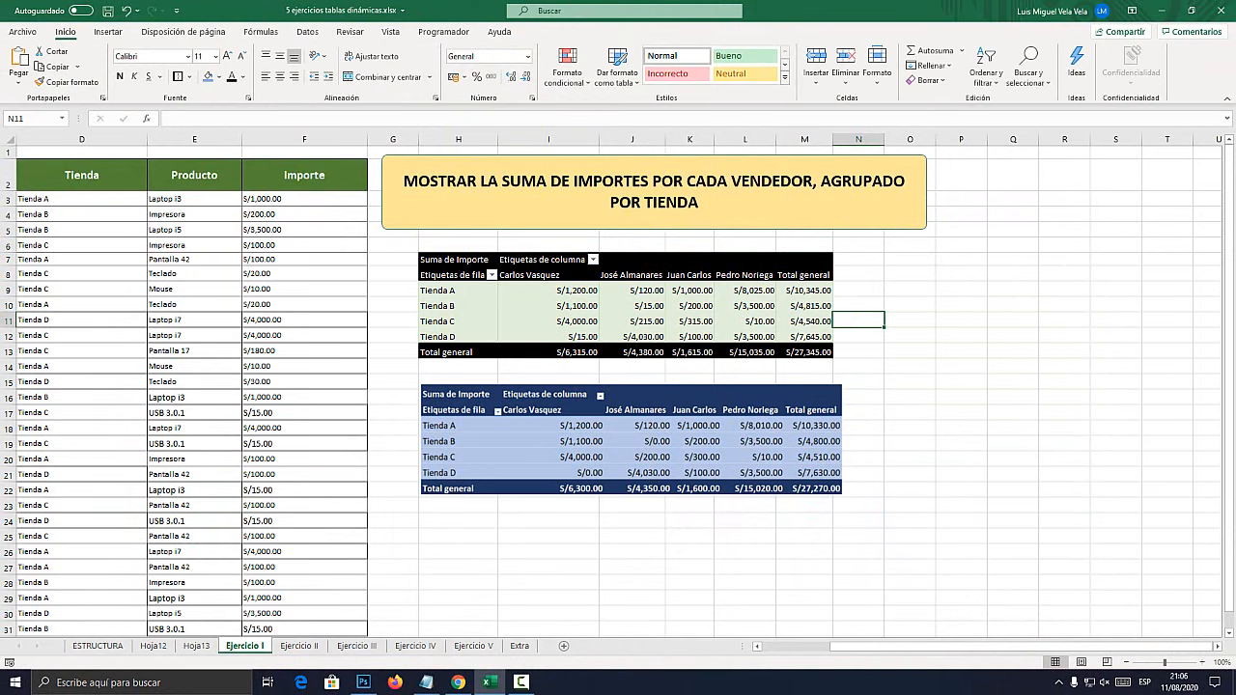
# Change the pivot table to the Claro style with orange text and an orange border
pyautogui.click(548, 305)
pyautogui.click(699, 76)
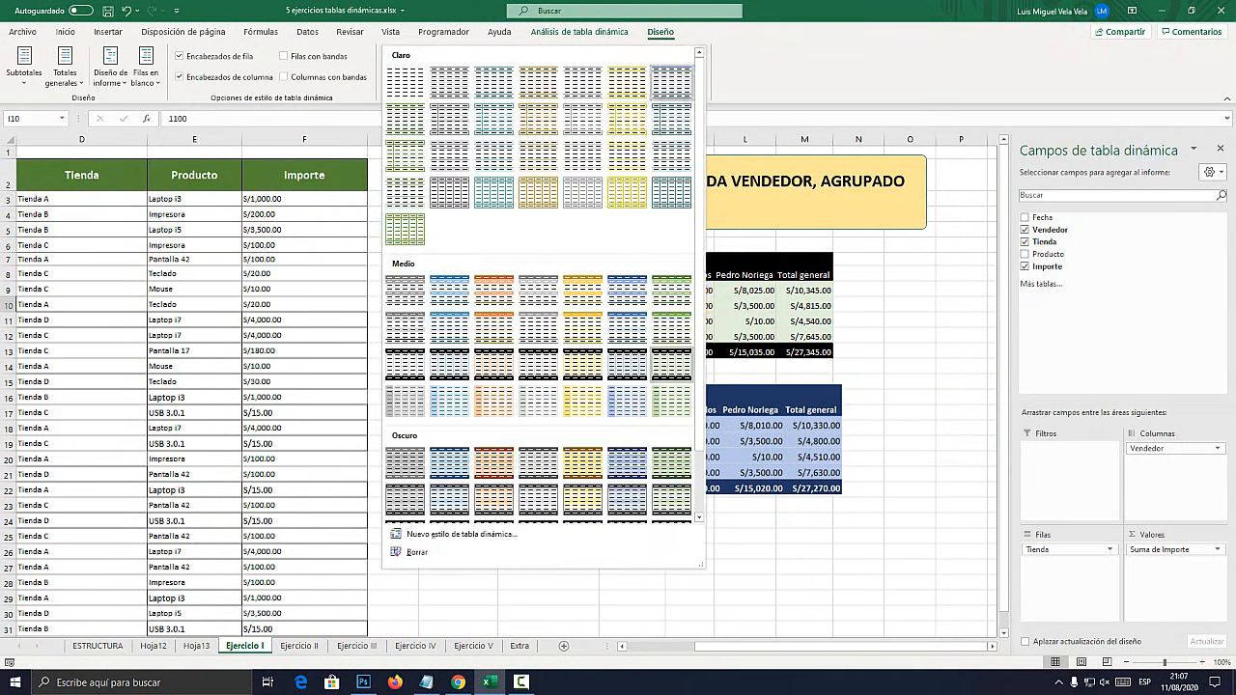
pyautogui.click(539, 79)
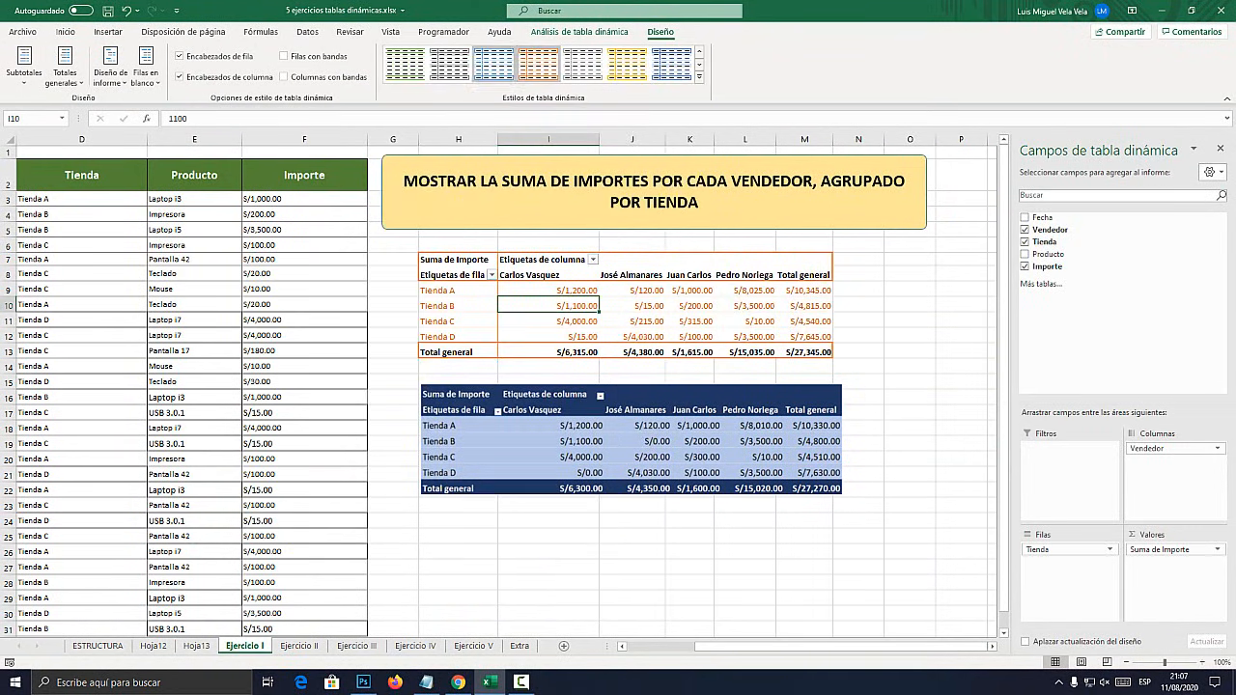
# Apply the Medio pivot table style with the blue header, and move the sample result picture slightly closer to the table
pyautogui.click(700, 76)
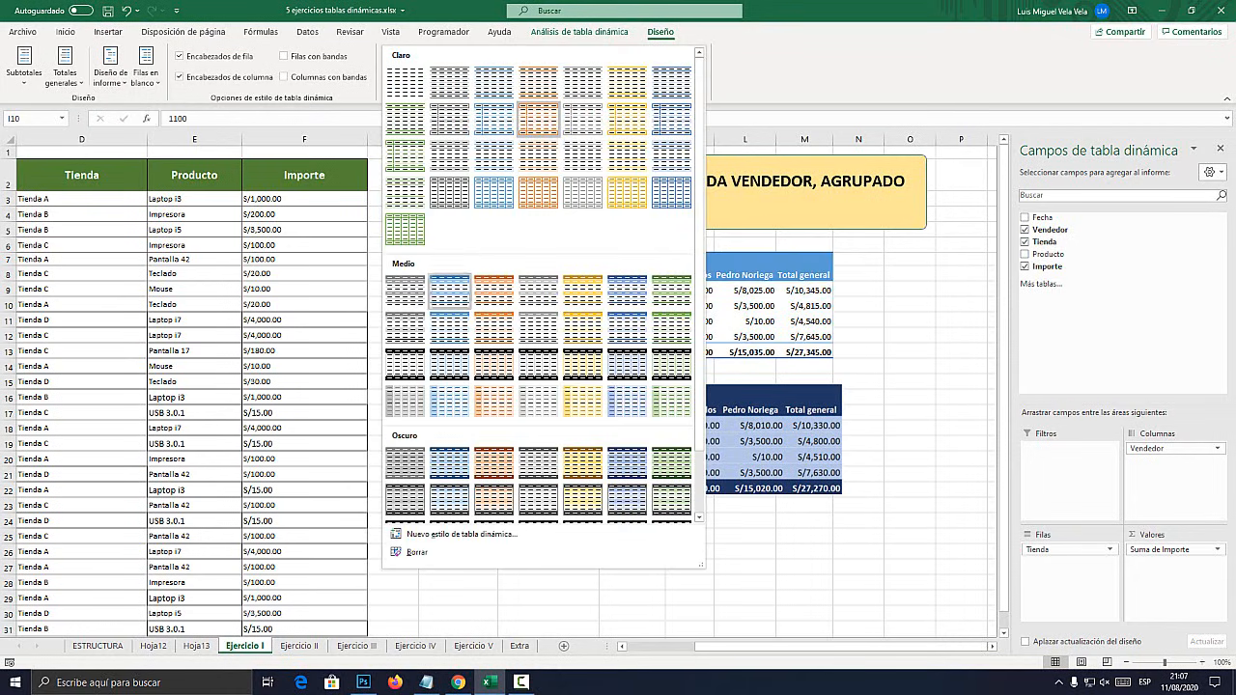
pyautogui.click(450, 290)
pyautogui.click(910, 305)
pyautogui.moveTo(676, 439)
pyautogui.mouseDown()
pyautogui.moveTo(846, 380)
pyautogui.moveTo(674, 430)
pyautogui.mouseUp()
# Switch to the Ejercicio II sheet, read its task title and move the sample result picture a little below it
pyautogui.moveTo(966, 647); pyautogui.dragTo(894, 647)
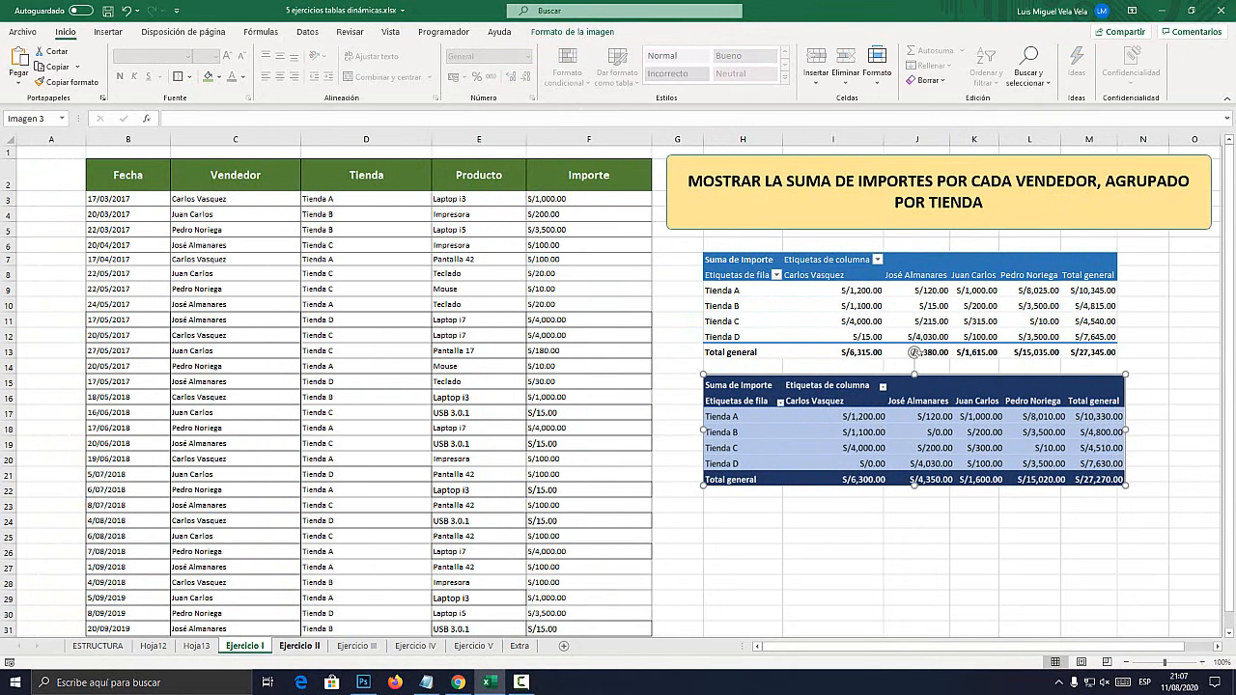
pyautogui.hotkey('ctrl', 'pagedown')
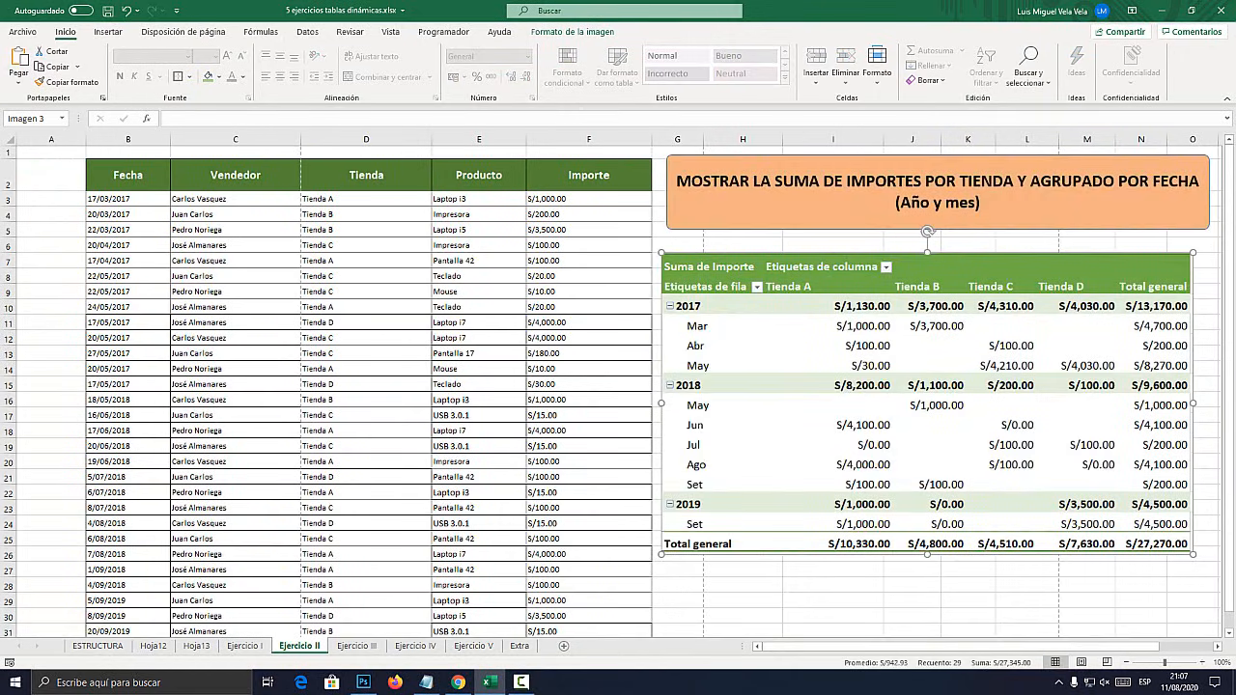
pyautogui.moveTo(869, 434); pyautogui.dragTo(781, 484)
pyautogui.click(780, 180)
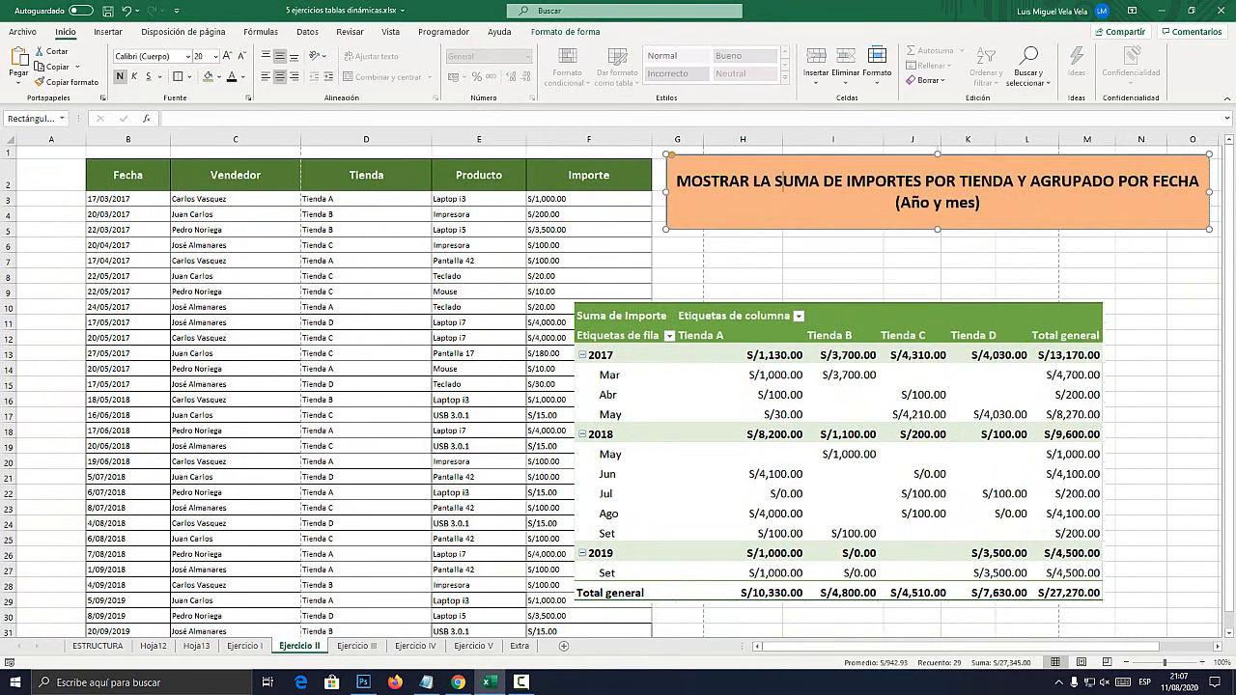
pyautogui.click(888, 181)
pyautogui.moveTo(838, 452); pyautogui.dragTo(930, 422)
# Move the sample result picture further down the sheet, clearing the source data and the area below the task title
pyautogui.moveTo(128, 174); pyautogui.dragTo(618, 586)
pyautogui.moveTo(821, 454); pyautogui.dragTo(539, 453)
pyautogui.scroll(-3, 539, 453)
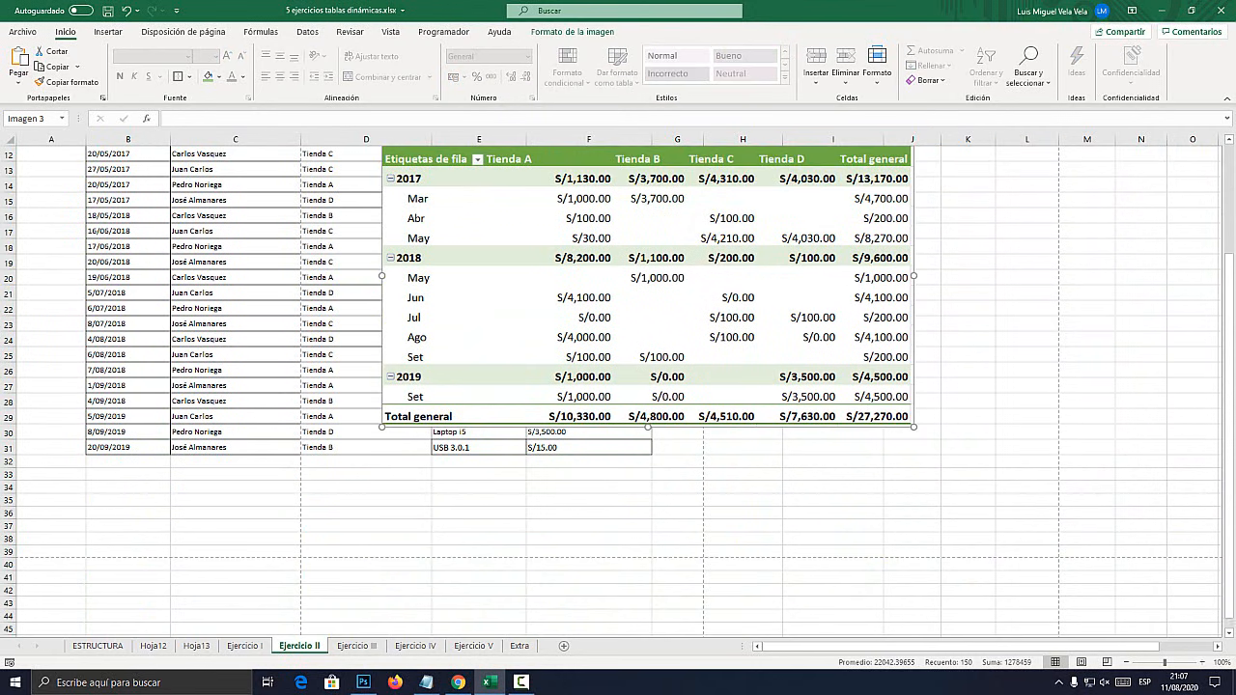
pyautogui.moveTo(598, 319); pyautogui.dragTo(816, 543)
pyautogui.scroll(3, 817, 543)
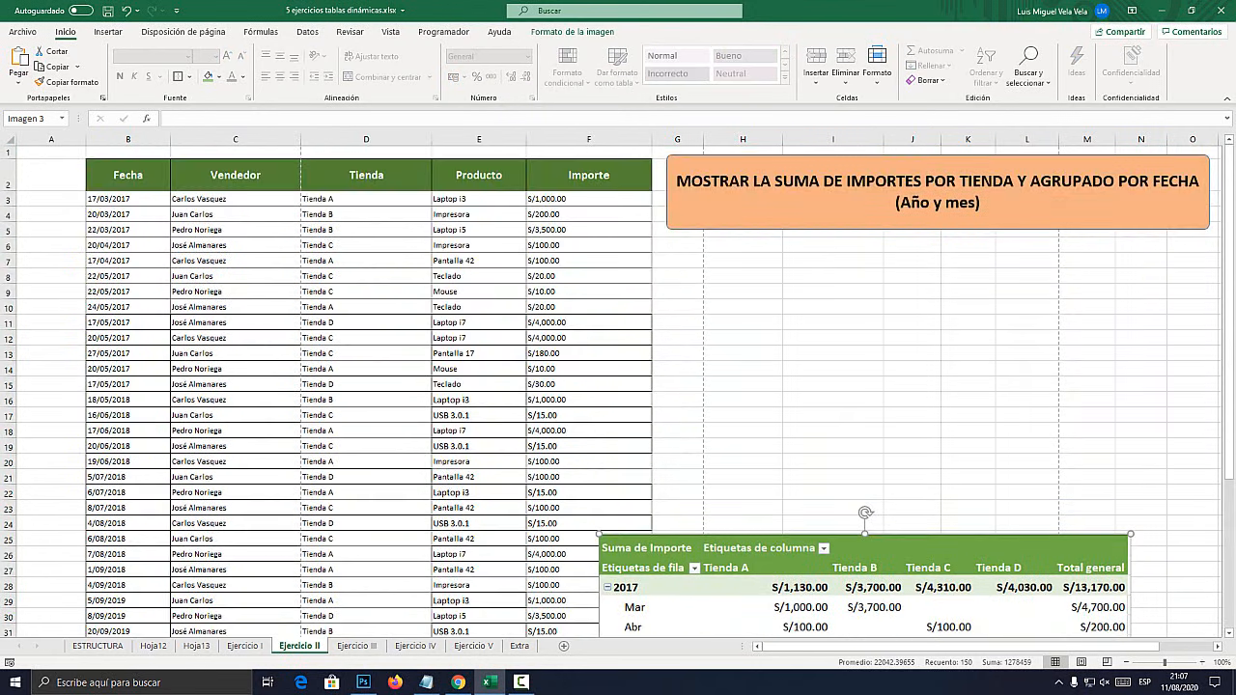
# Create a pivot table from range B2:F31 of Ejercicio II, placed on the existing sheet at cell H7
pyautogui.moveTo(128, 175); pyautogui.dragTo(618, 587)
pyautogui.scroll(1, 618, 585)
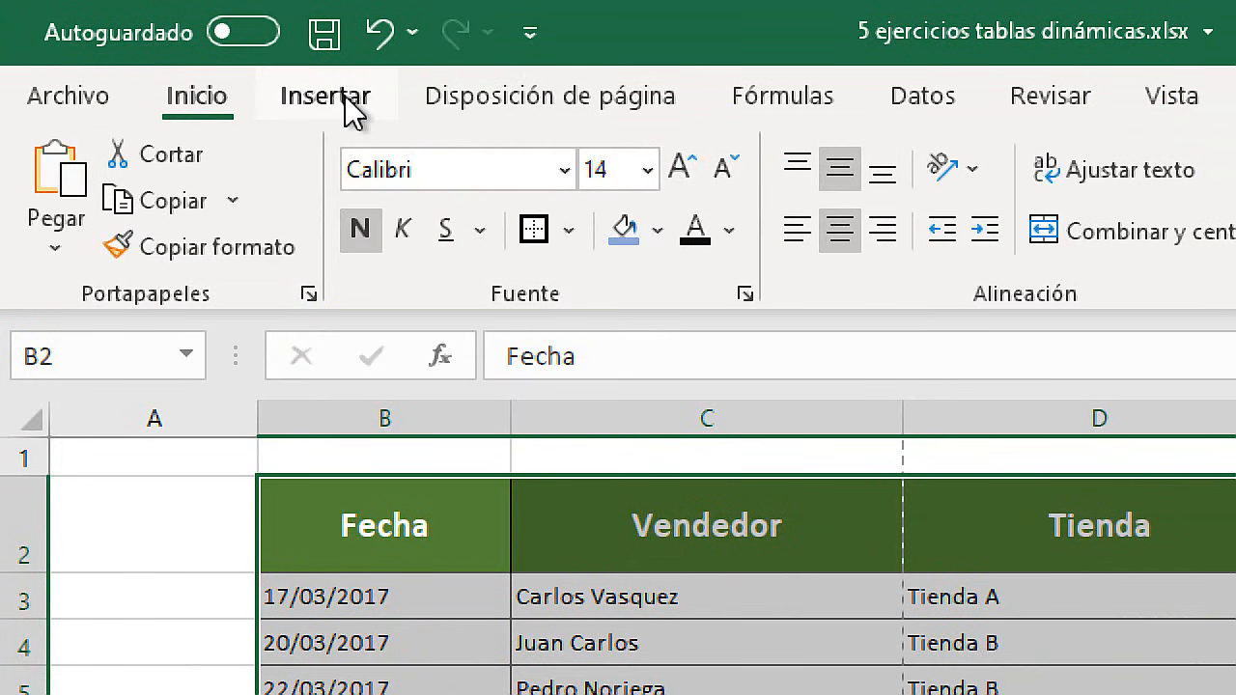
pyautogui.click(114, 35)
pyautogui.click(77, 226)
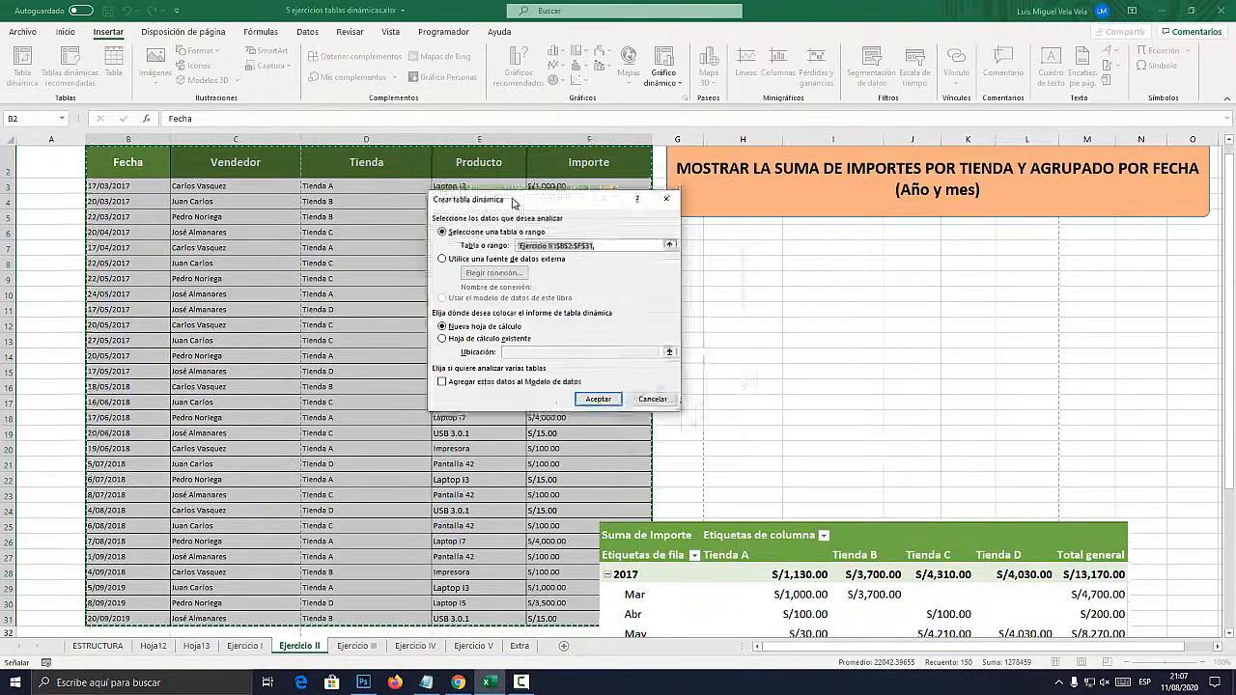
pyautogui.moveTo(515, 203); pyautogui.dragTo(453, 186)
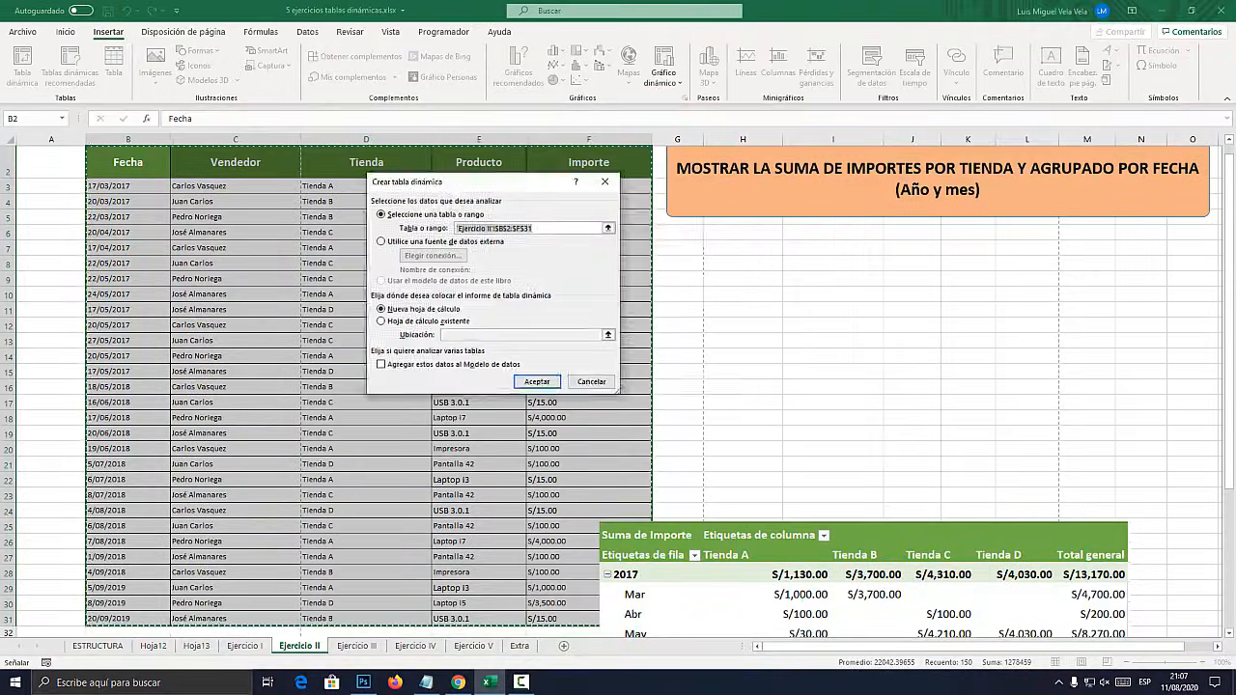
pyautogui.click(381, 321)
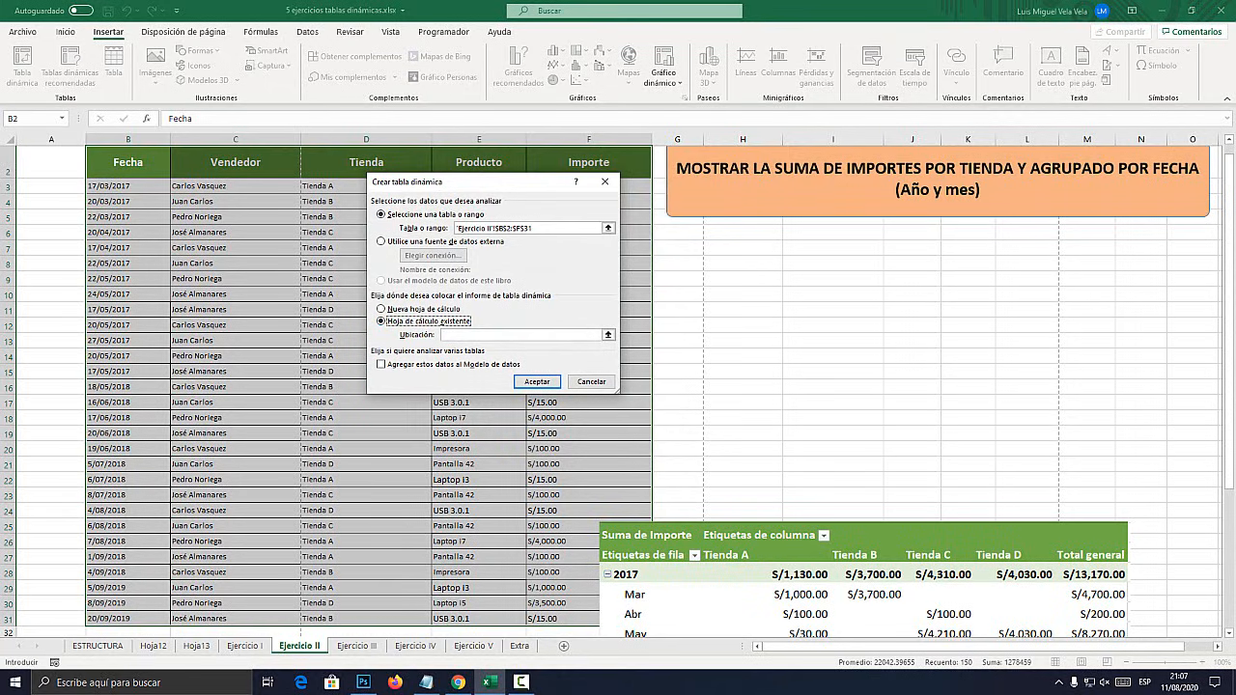
pyautogui.click(743, 248)
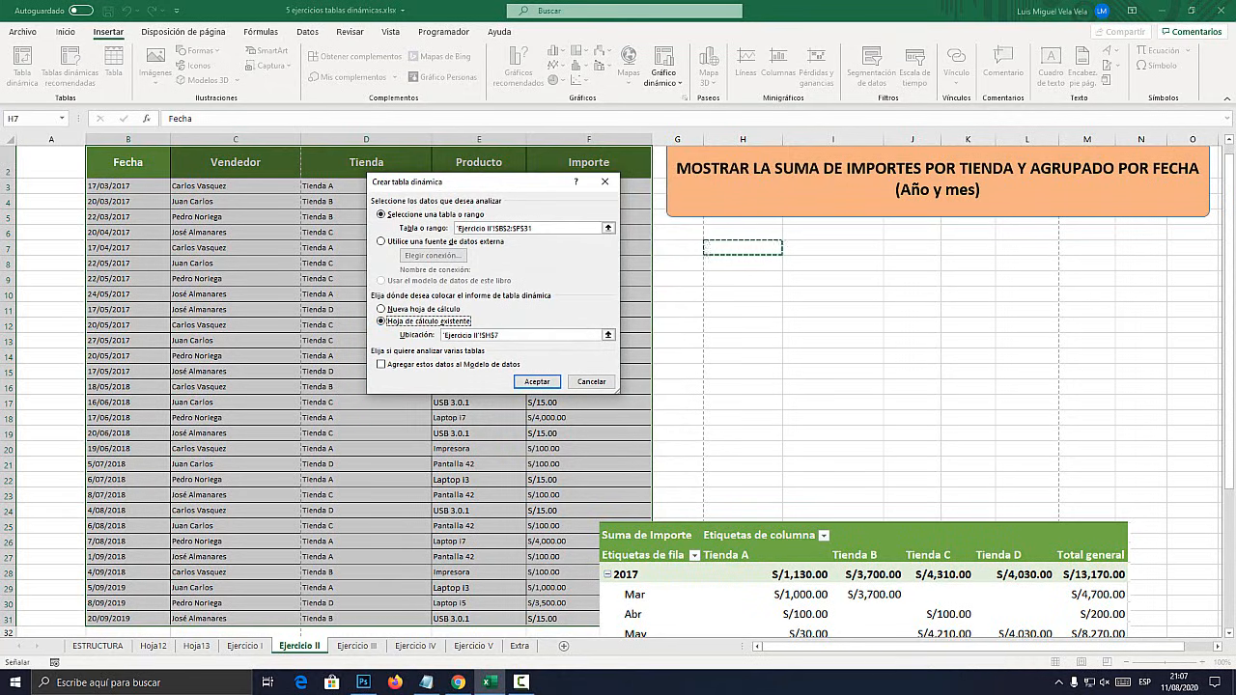
pyautogui.click(537, 382)
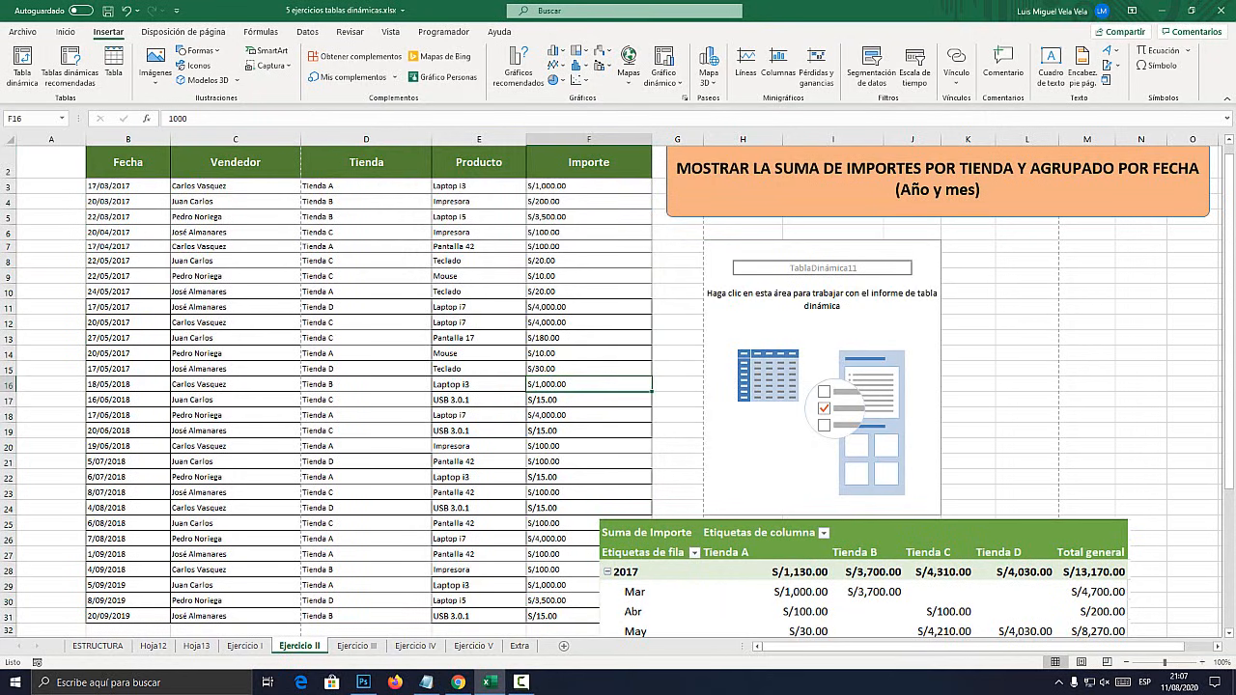
# Move the sample result picture over the source data, beside the empty pivot table, and activate the pivot table
pyautogui.click(832, 307)
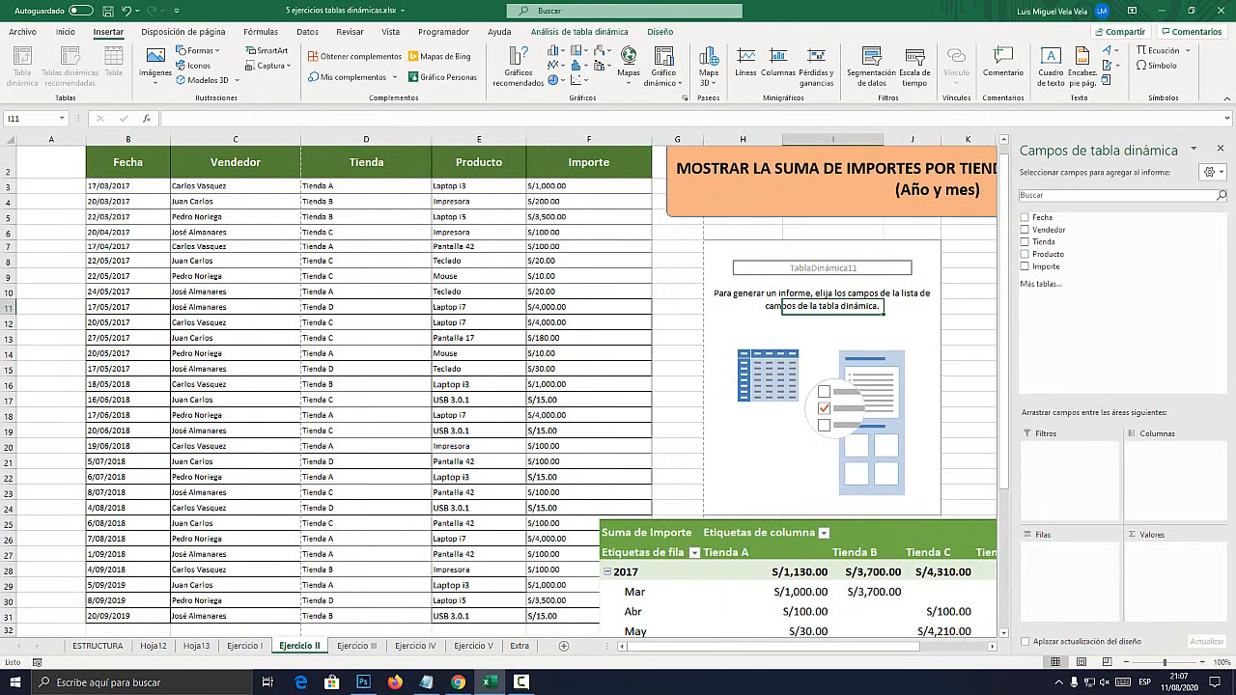
pyautogui.moveTo(734, 579); pyautogui.dragTo(245, 324)
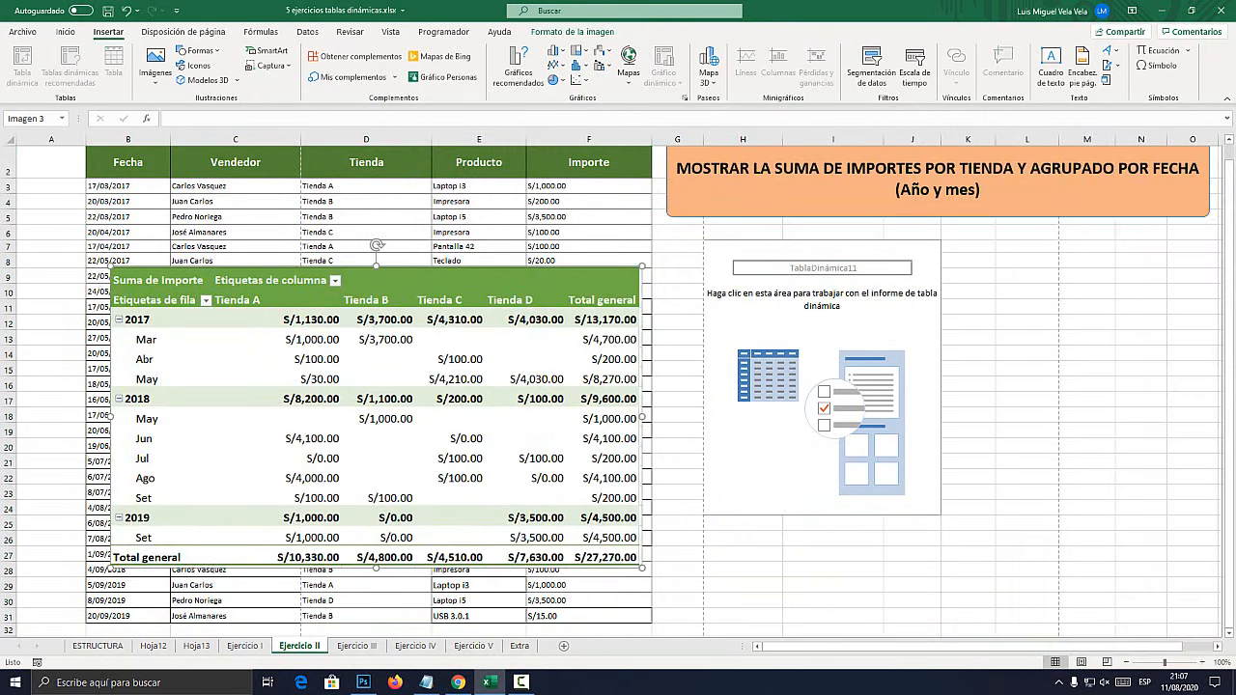
pyautogui.click(833, 353)
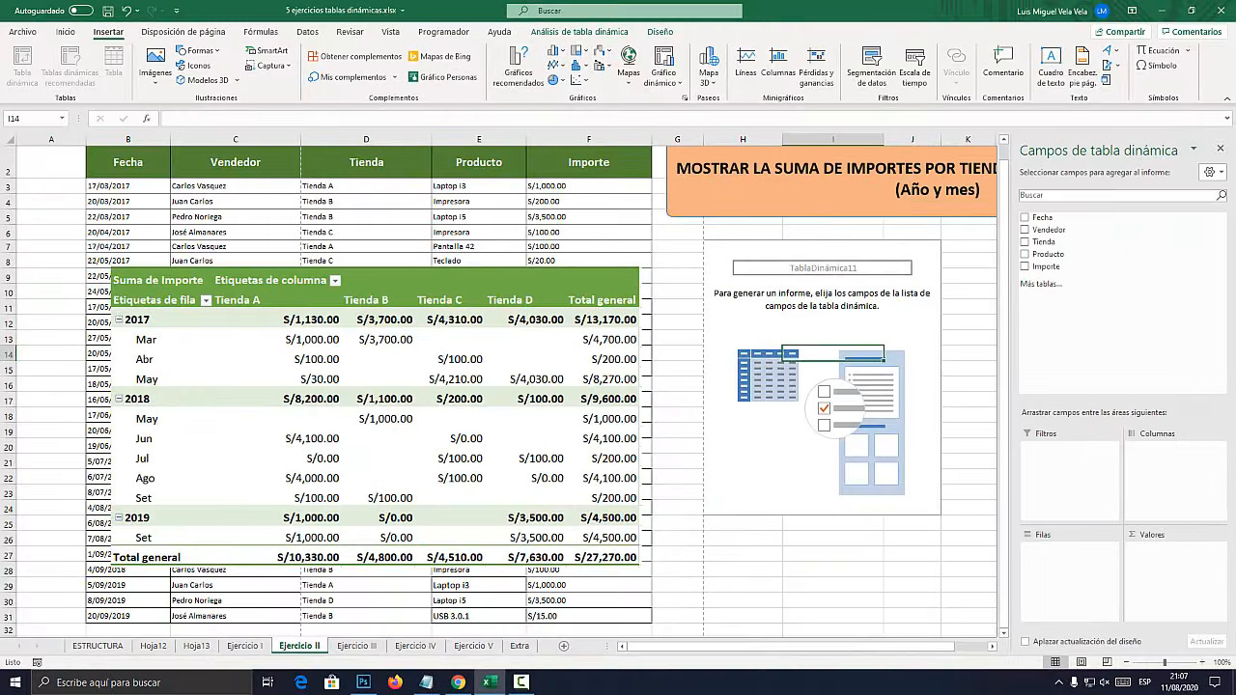
pyautogui.moveTo(904, 646); pyautogui.dragTo(935, 646)
pyautogui.scroll(1, 507, 390)
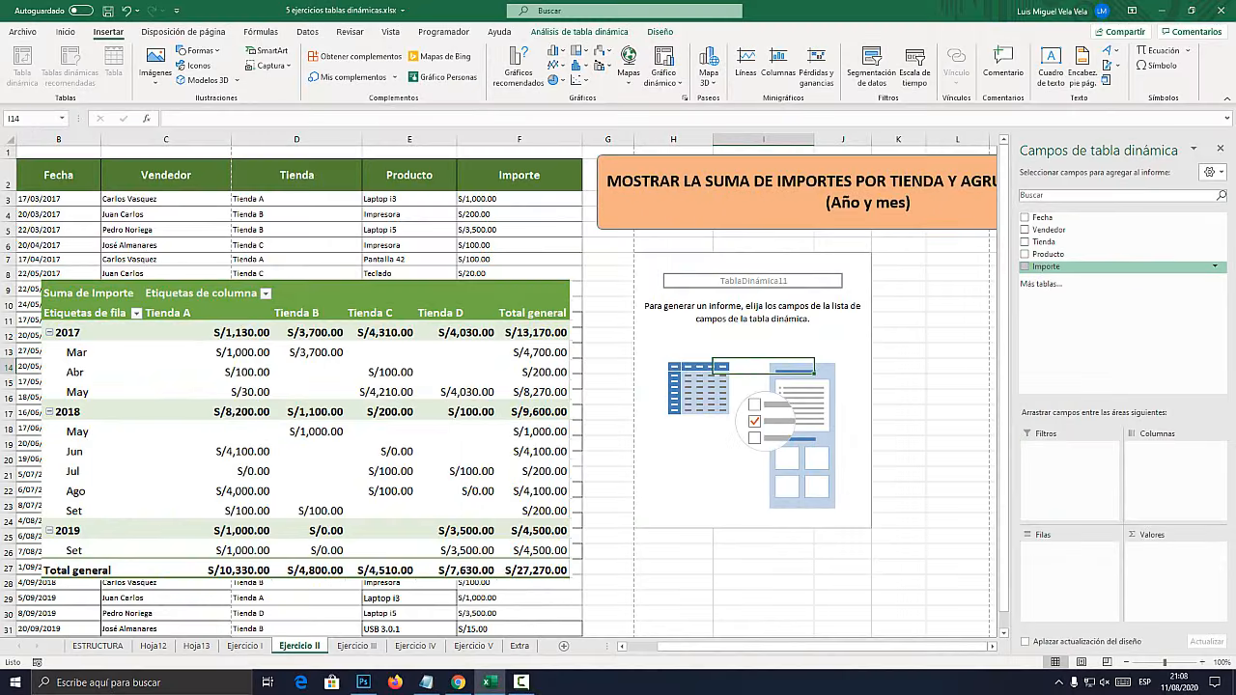
# Add the Importe field to Valores, shift the task title banner towards the source data and reselect the pivot table
pyautogui.moveTo(1046, 266); pyautogui.dragTo(1175, 570)
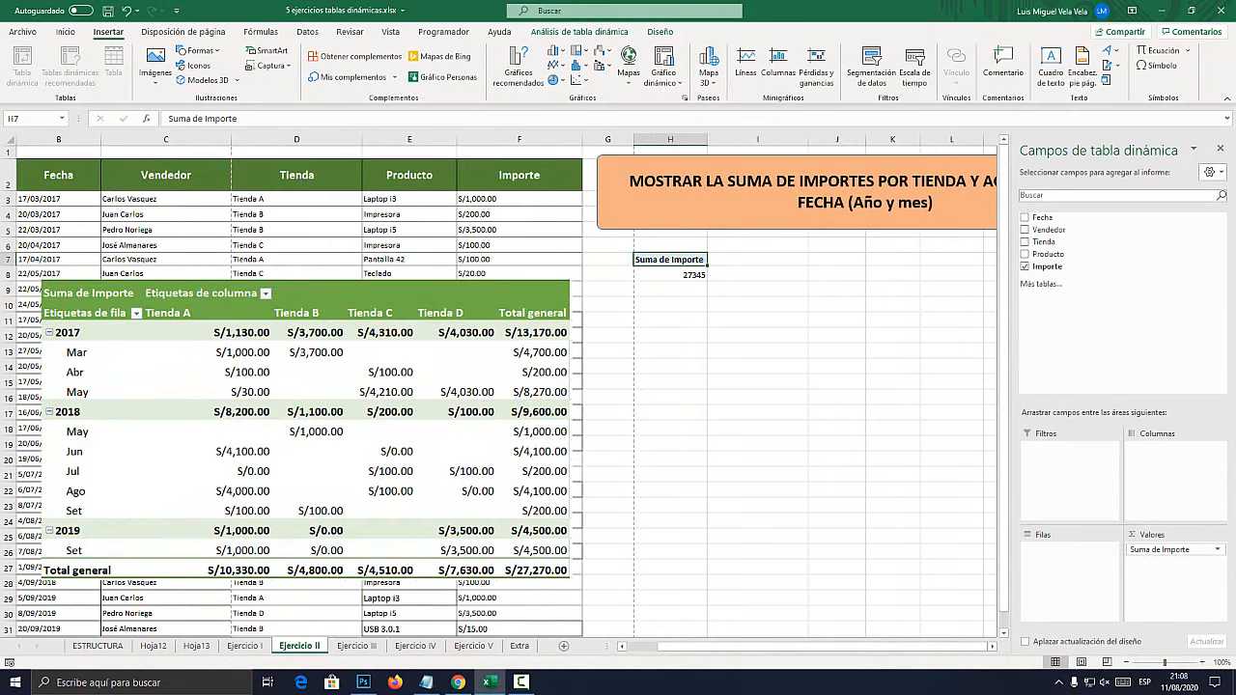
pyautogui.moveTo(772, 210); pyautogui.dragTo(606, 212)
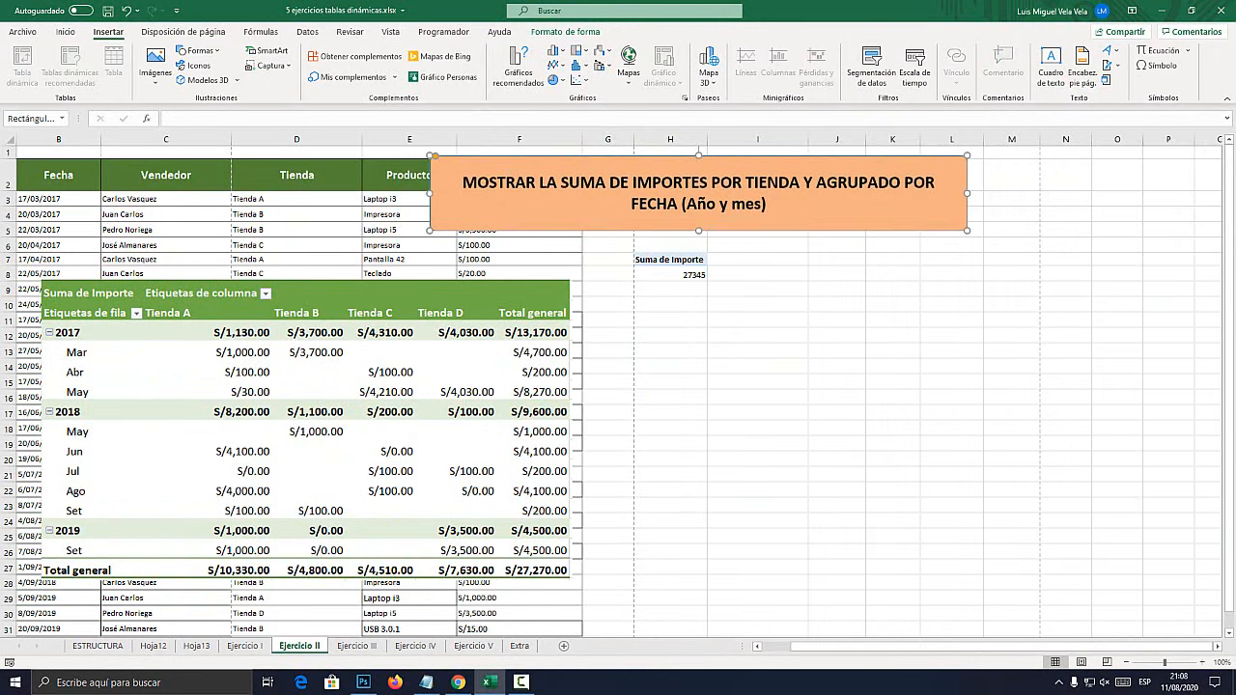
pyautogui.click(670, 259)
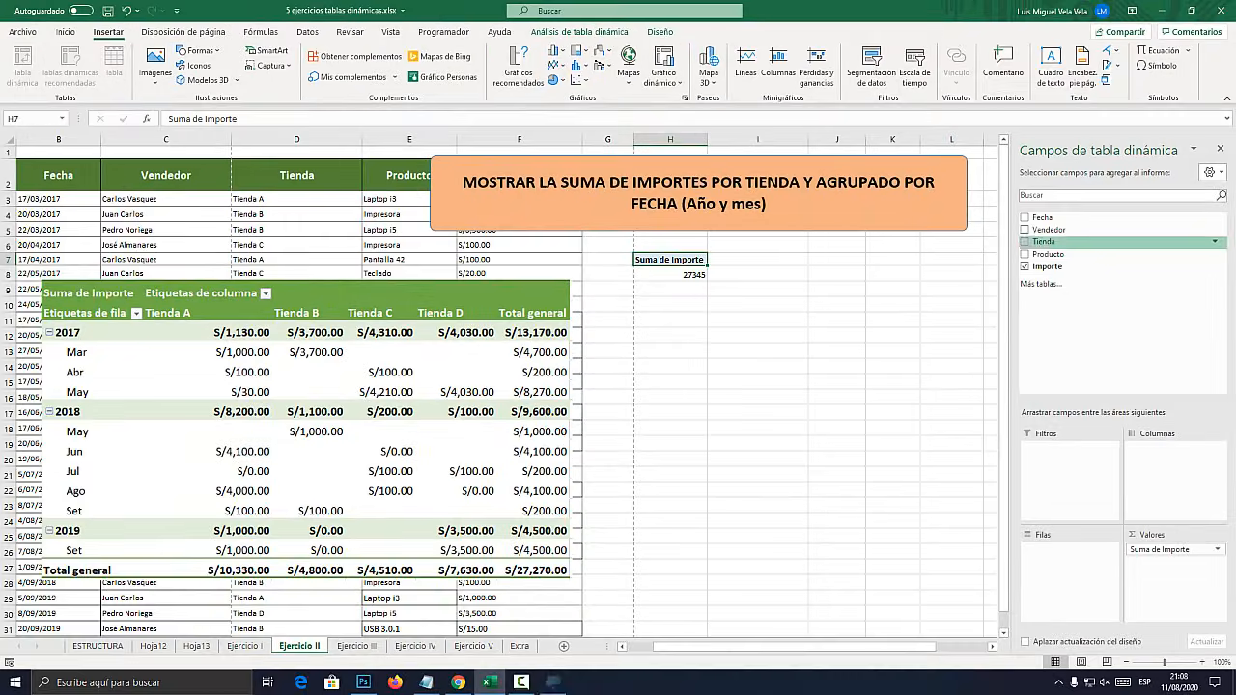
# Add the Tienda field to the pivot table's columns and the Fecha field to its rows
pyautogui.moveTo(1045, 242); pyautogui.dragTo(1172, 454)
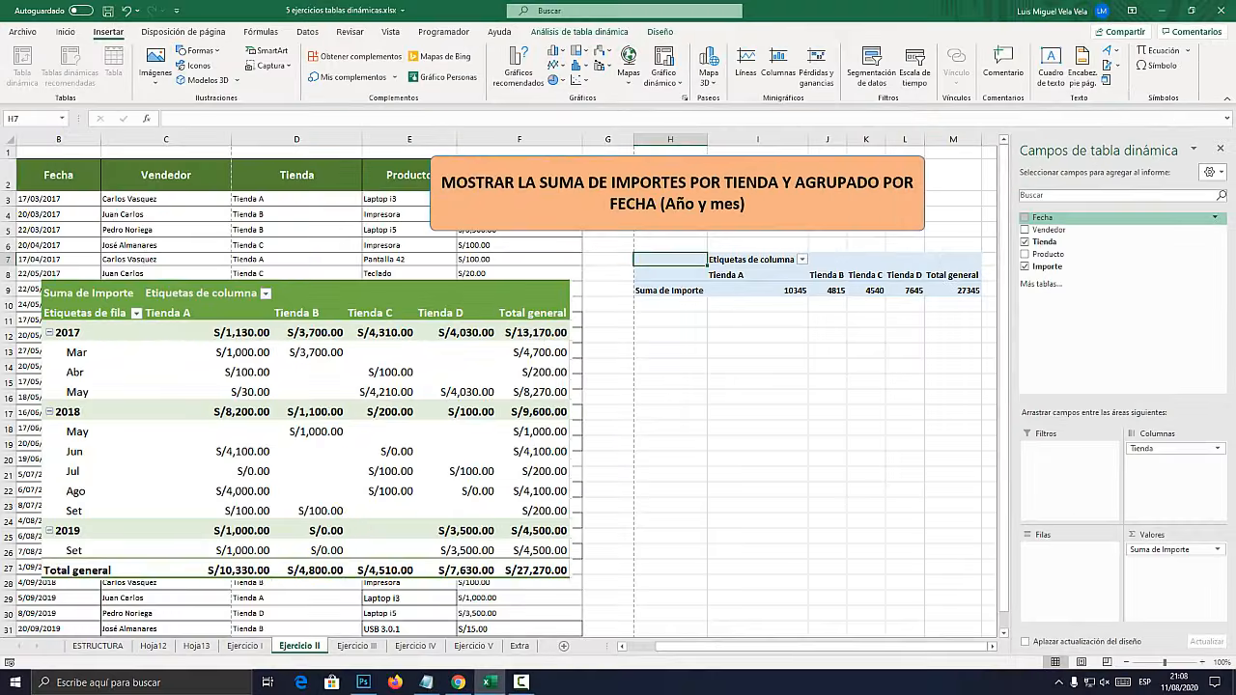
pyautogui.click(1025, 217)
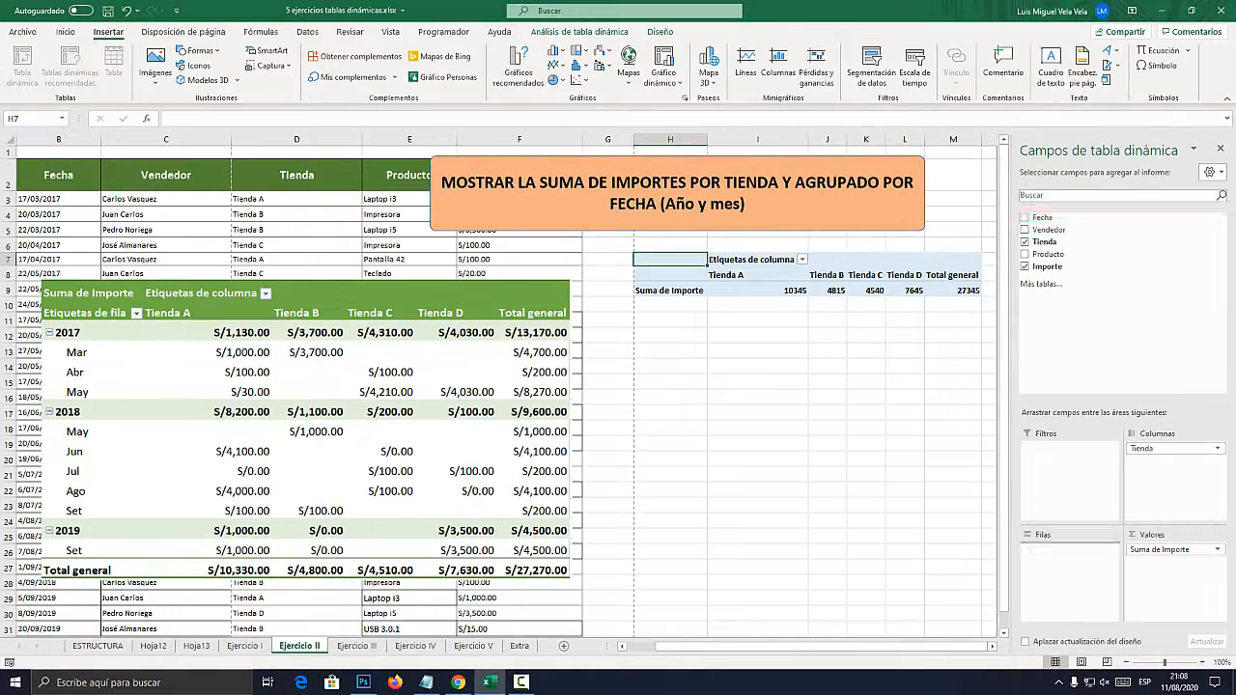
pyautogui.click(843, 647)
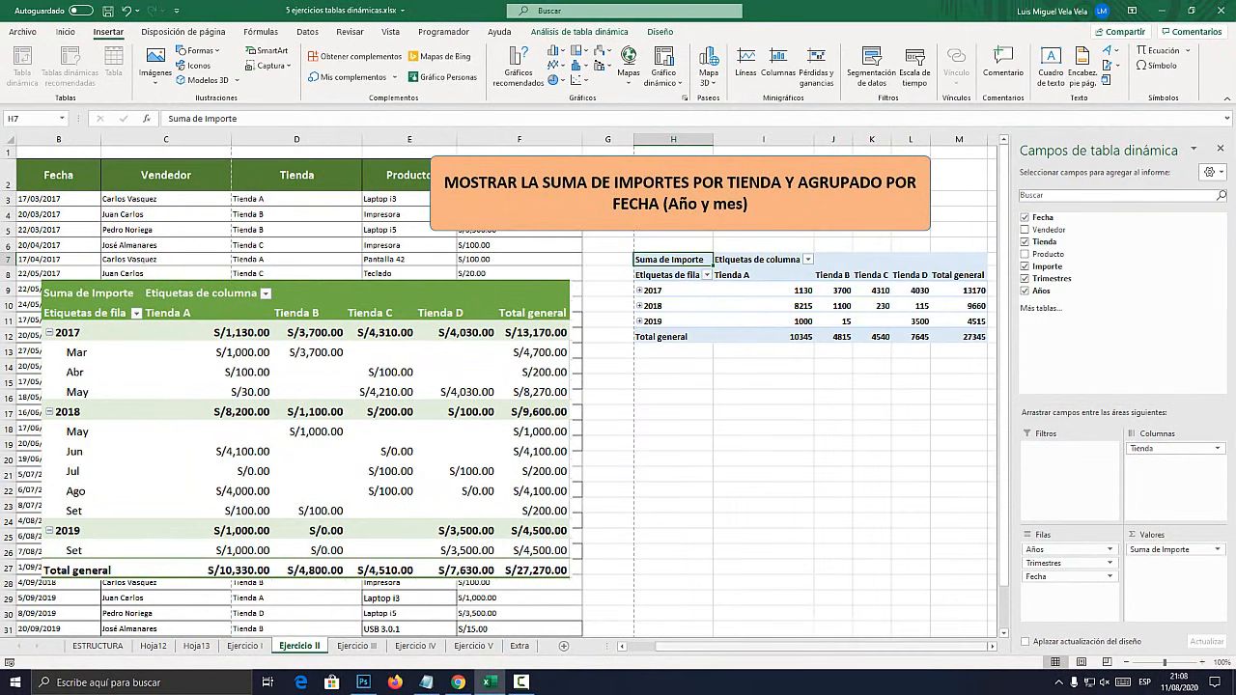
pyautogui.click(992, 647)
pyautogui.click(992, 647)
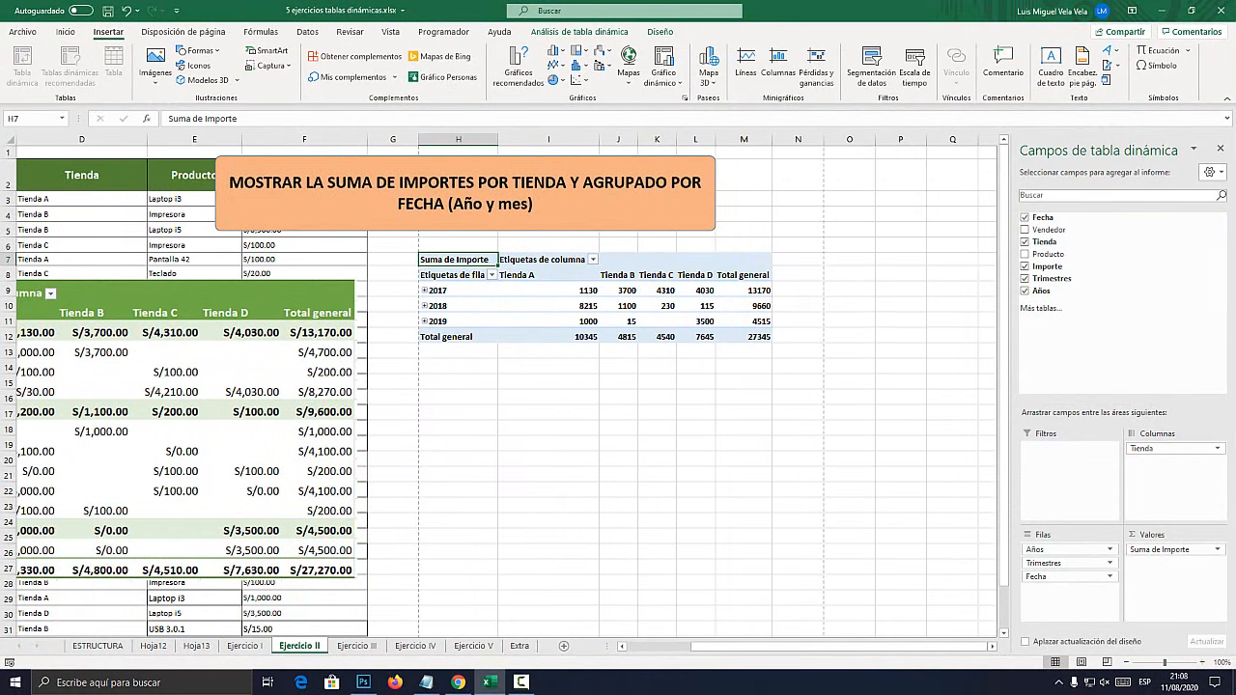
pyautogui.click(622, 647)
pyautogui.click(622, 647)
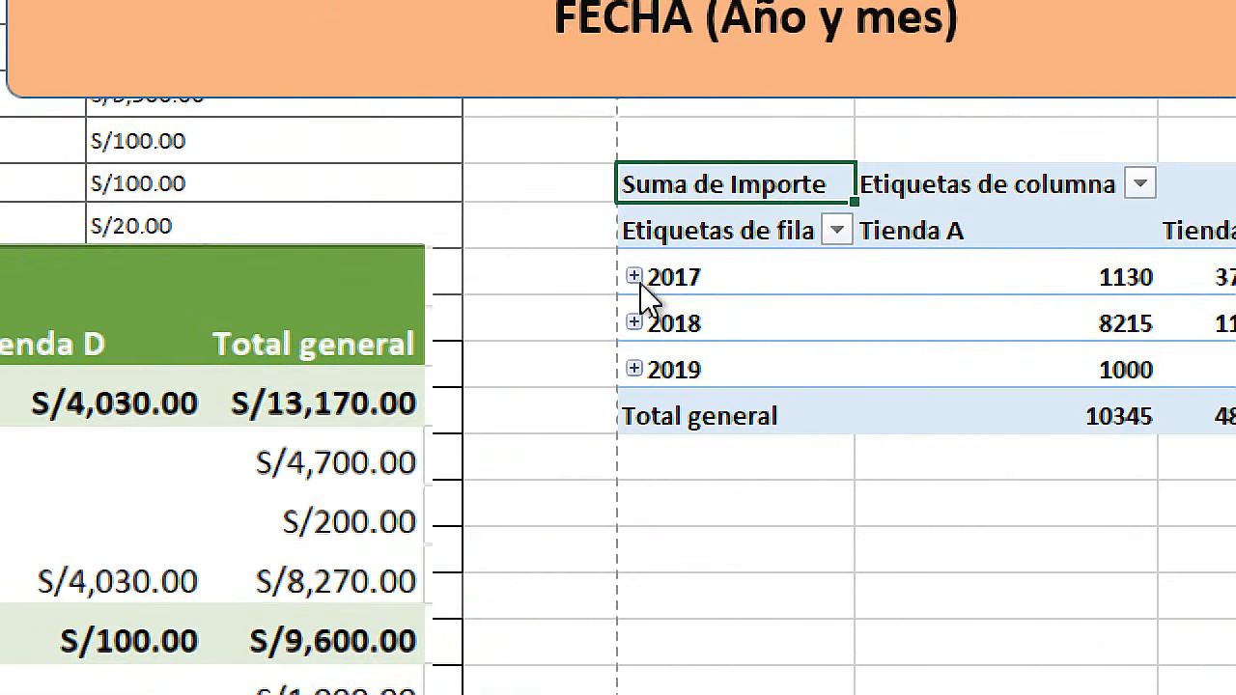
# Expand the 2017 group in the pivot table to its quarters and select the 2017 label
pyautogui.click(637, 279)
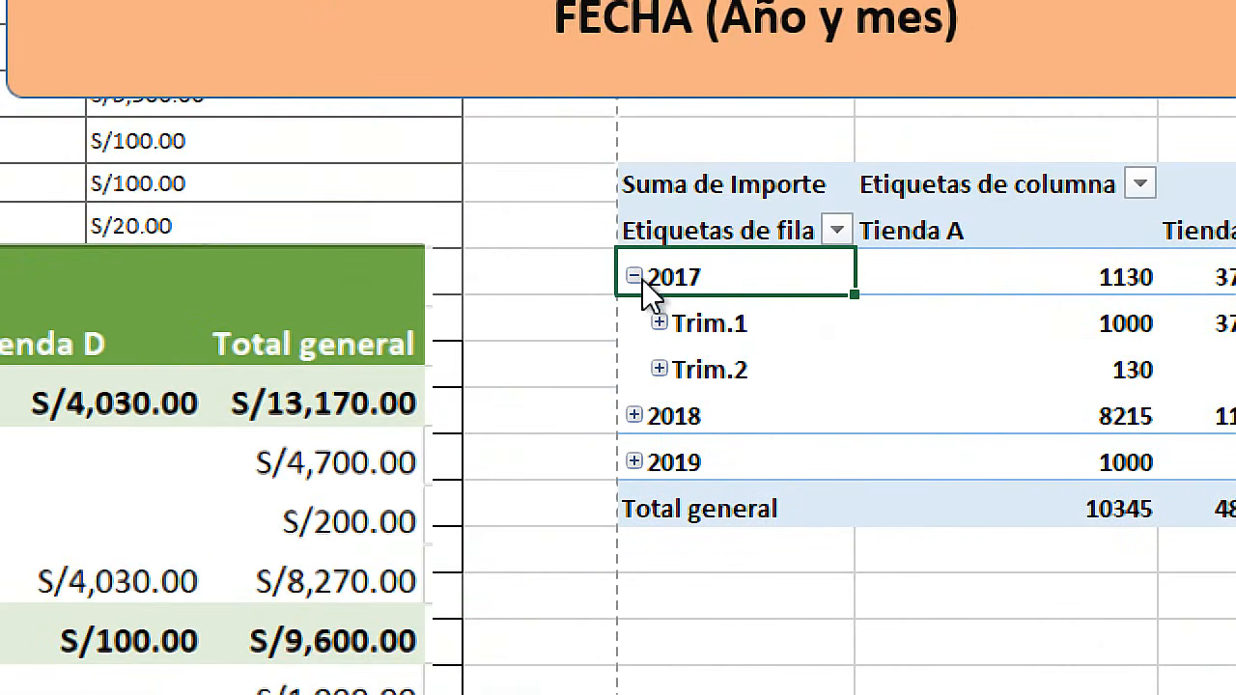
pyautogui.click(690, 301)
pyautogui.click(702, 329)
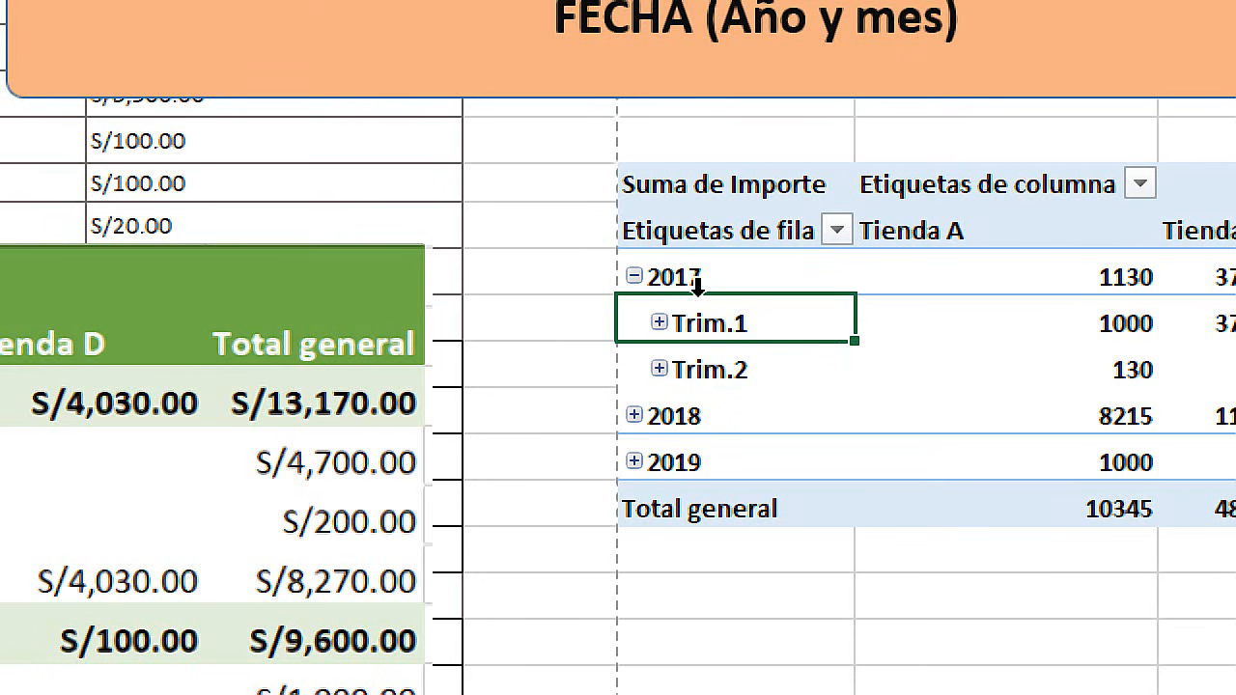
pyautogui.click(692, 276)
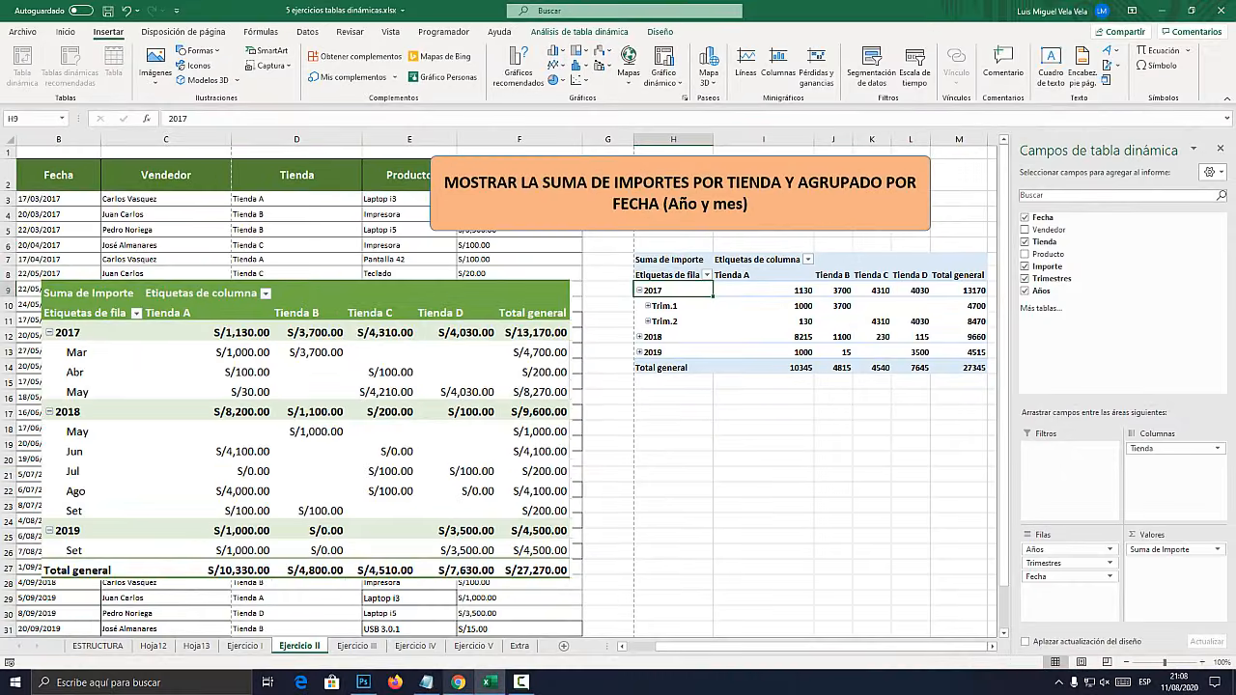
# Switch to Notepad, complete item 3 of the notes as "Agrupar Fechas", and return to Excel
pyautogui.click(426, 683)
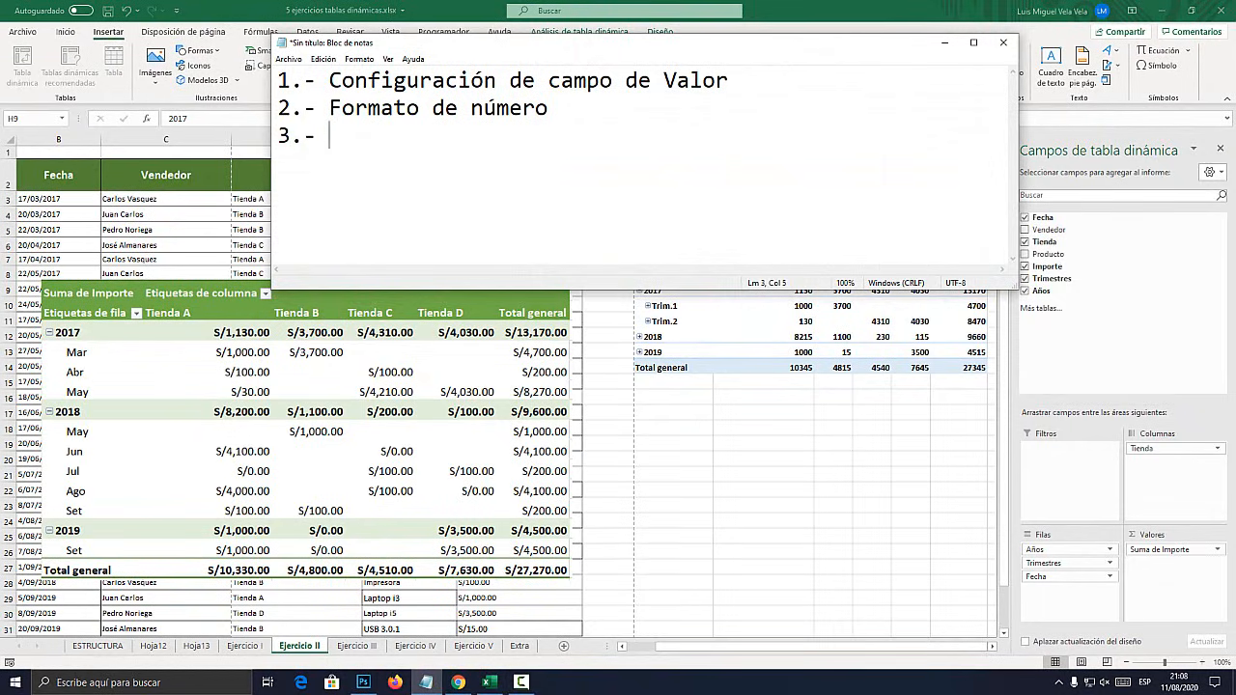
pyautogui.write('grupar Fe')
pyautogui.write('chas')
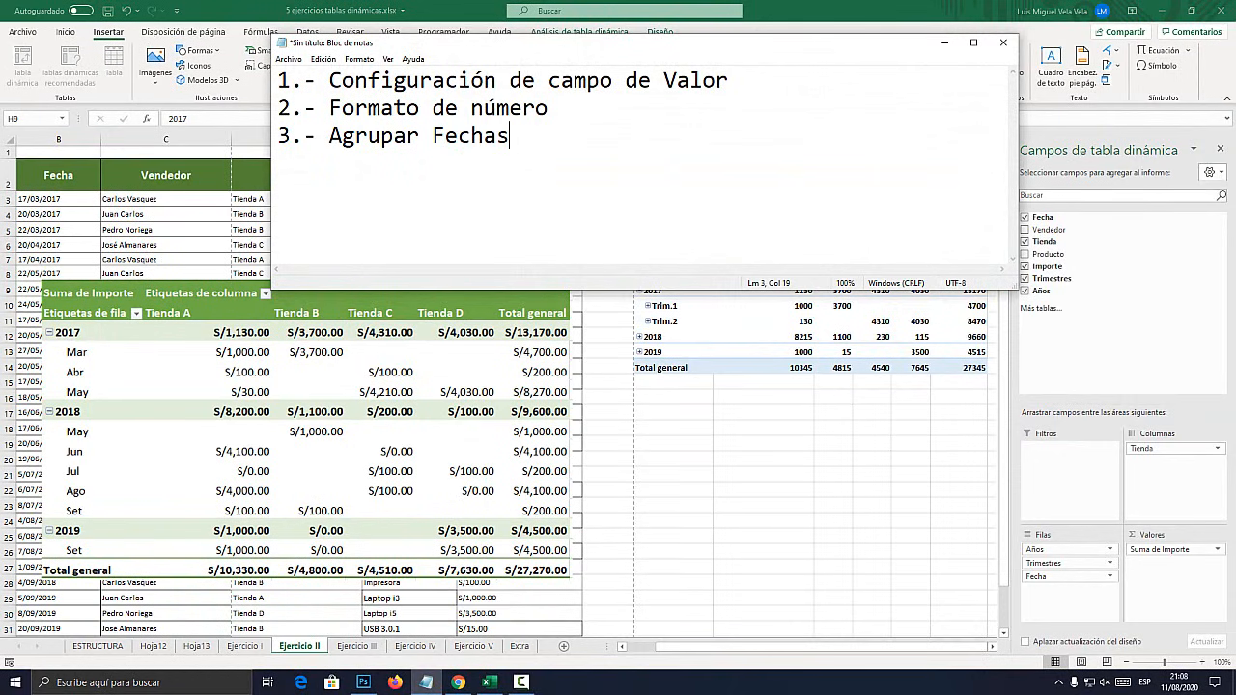
pyautogui.hotkey('alt', 'Tab')
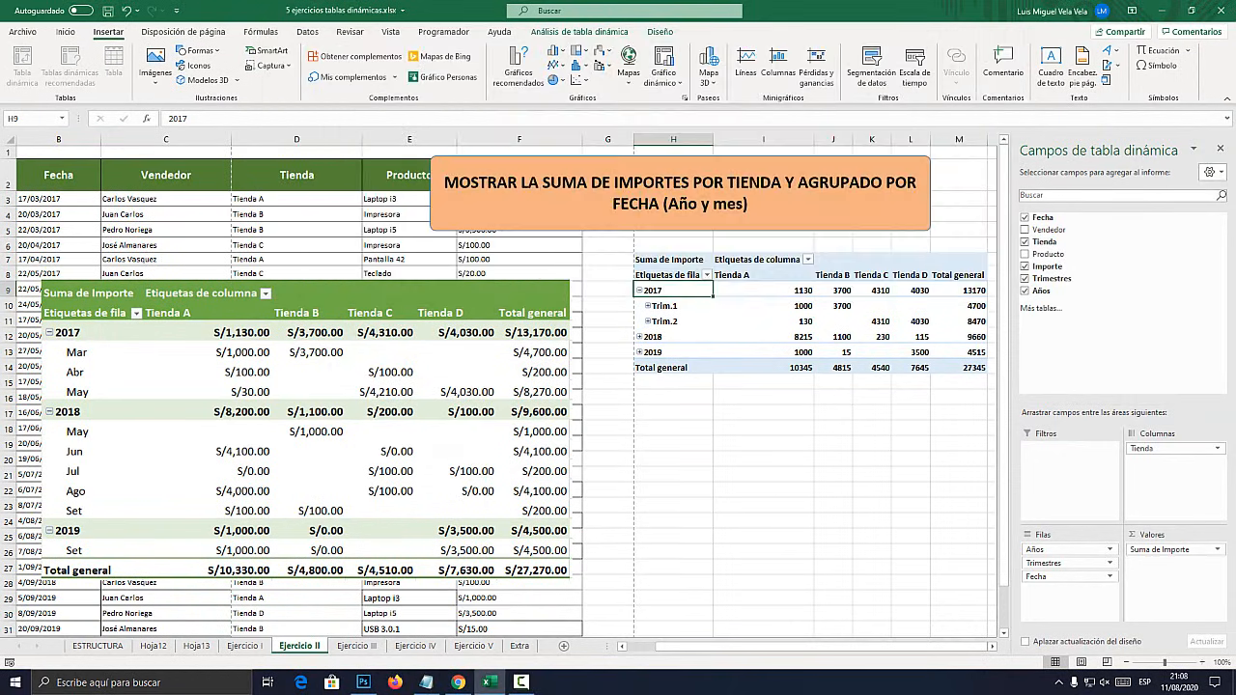
# Group the pivot table's dates by Meses and Años only, leaving Trimestres out
pyautogui.rightClick(662, 290)
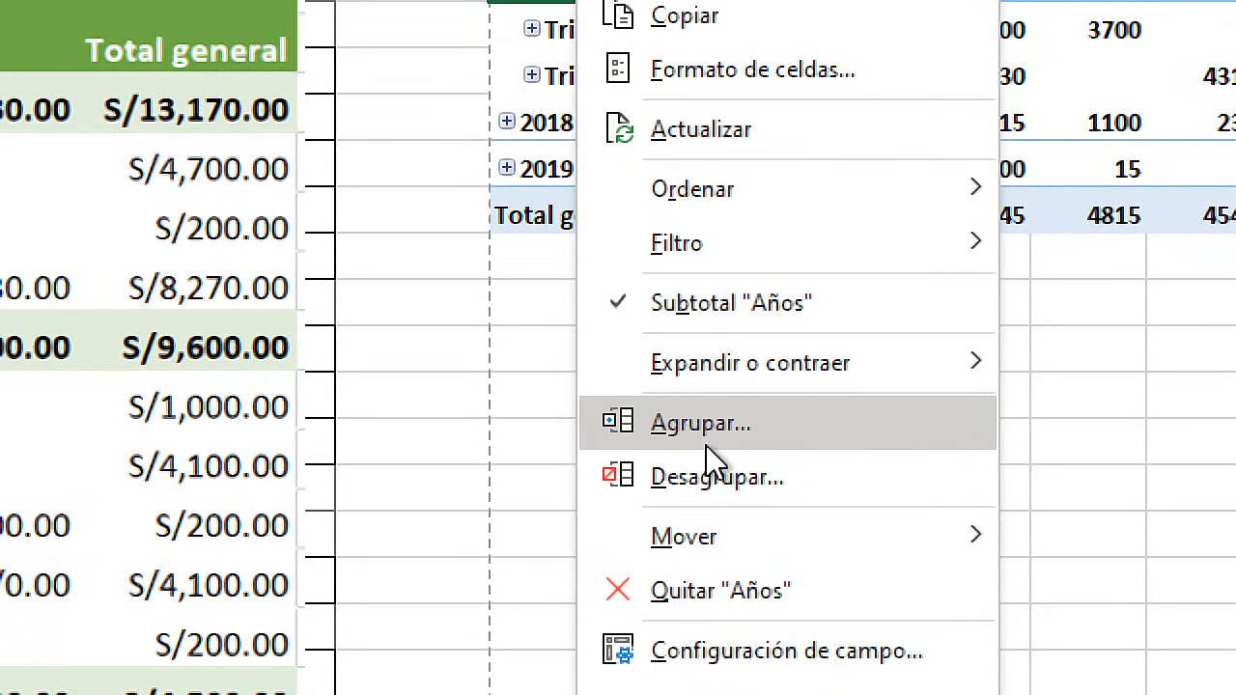
pyautogui.click(706, 440)
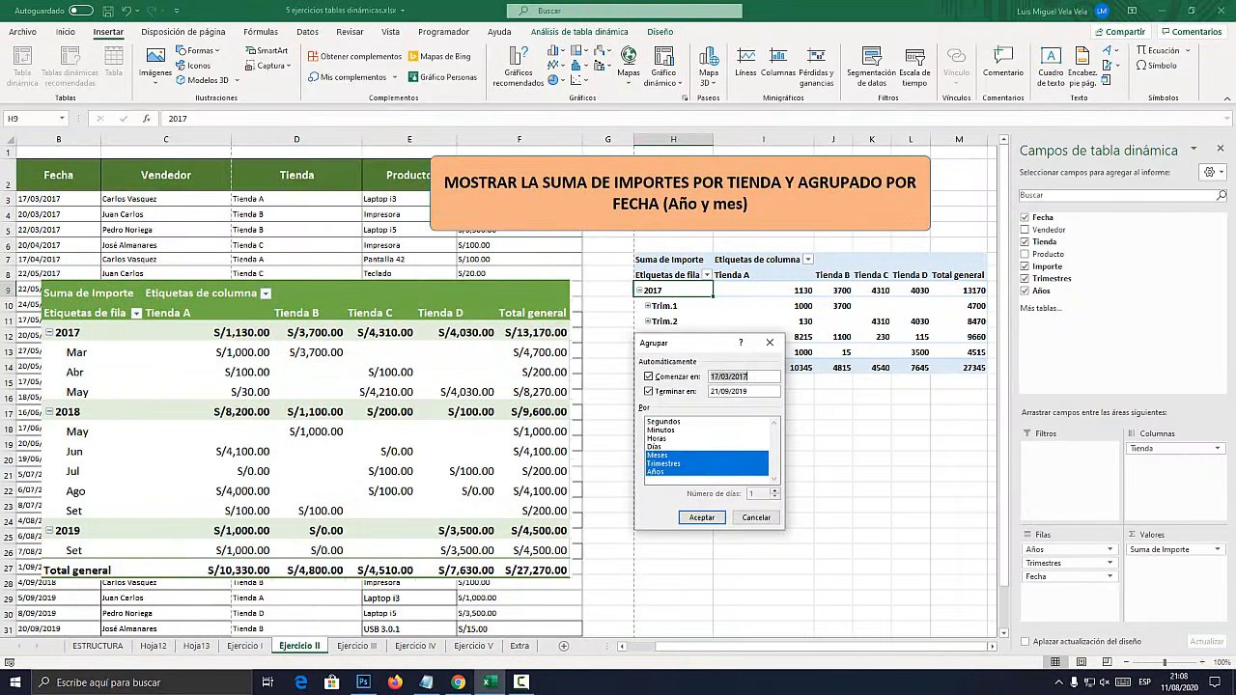
pyautogui.moveTo(695, 343); pyautogui.dragTo(689, 286)
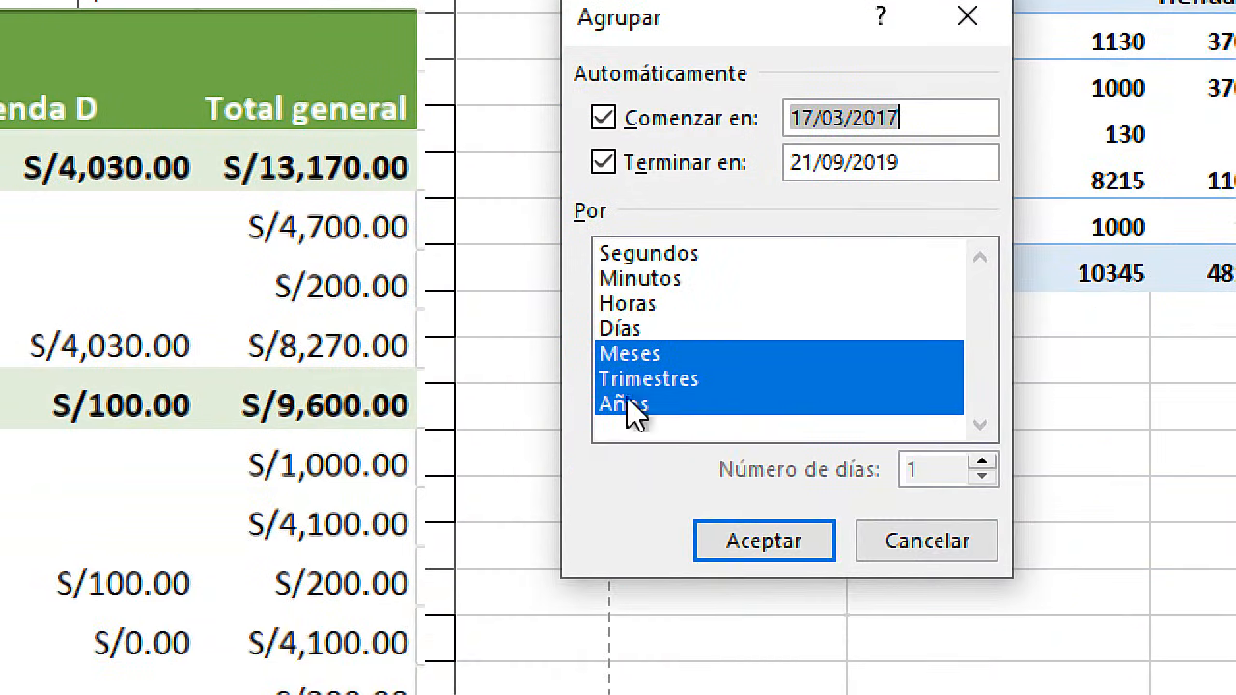
pyautogui.click(636, 378)
pyautogui.click(646, 360)
pyautogui.click(641, 399)
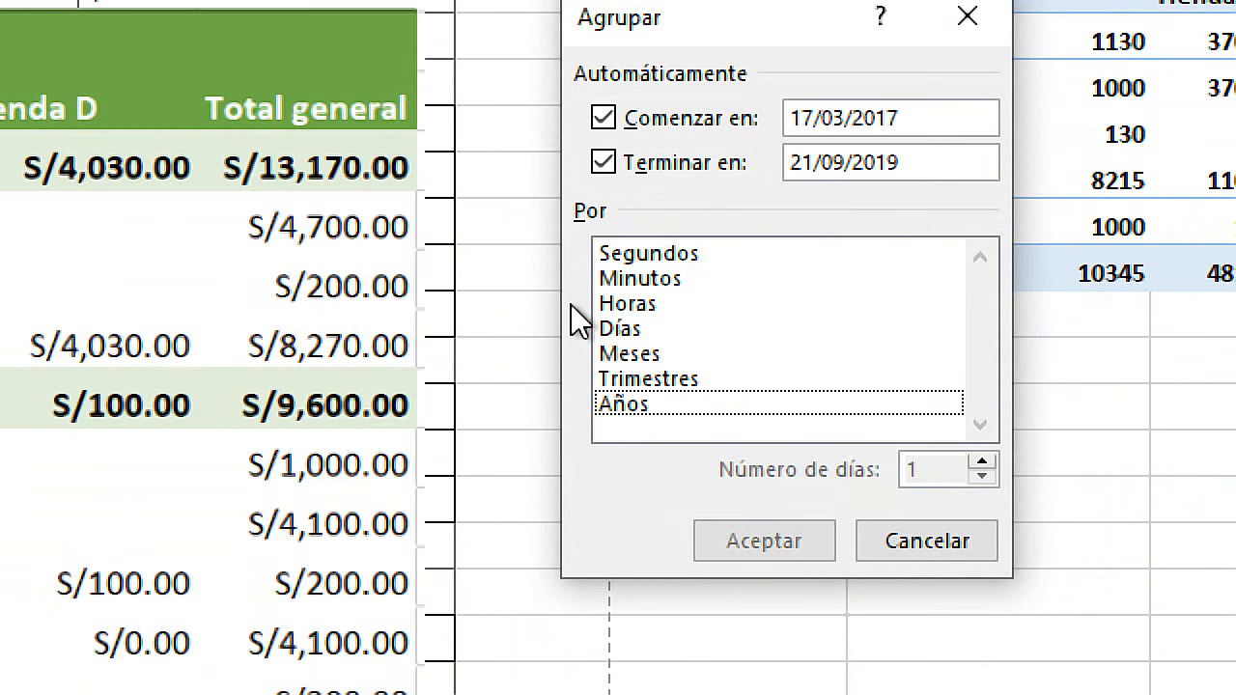
pyautogui.click(632, 407)
pyautogui.click(638, 358)
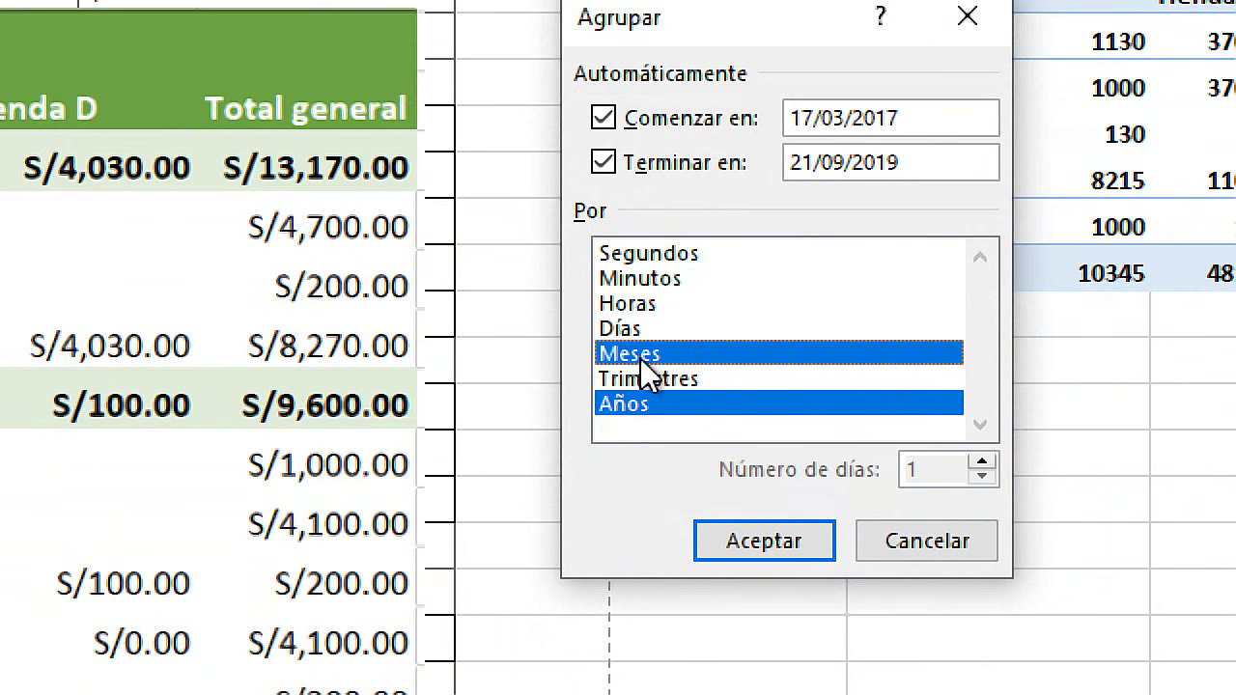
pyautogui.click(751, 540)
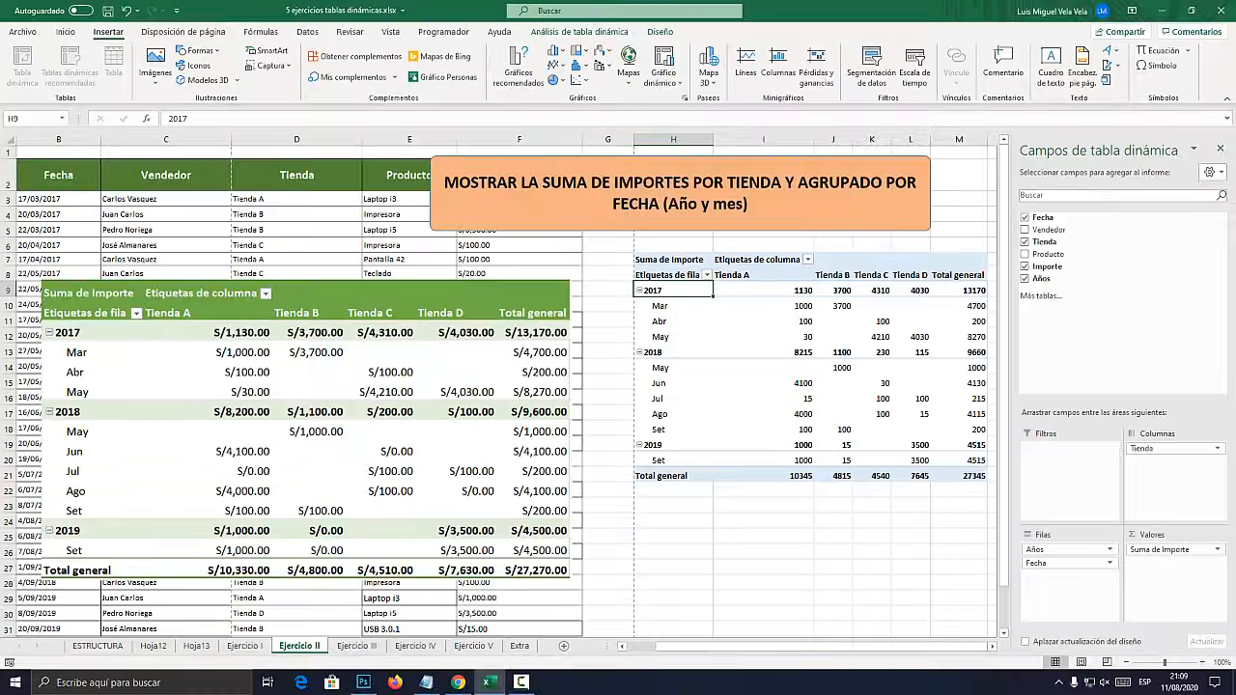
# Add Días to the pivot table's date grouping alongside Meses and Años
pyautogui.click(833, 414)
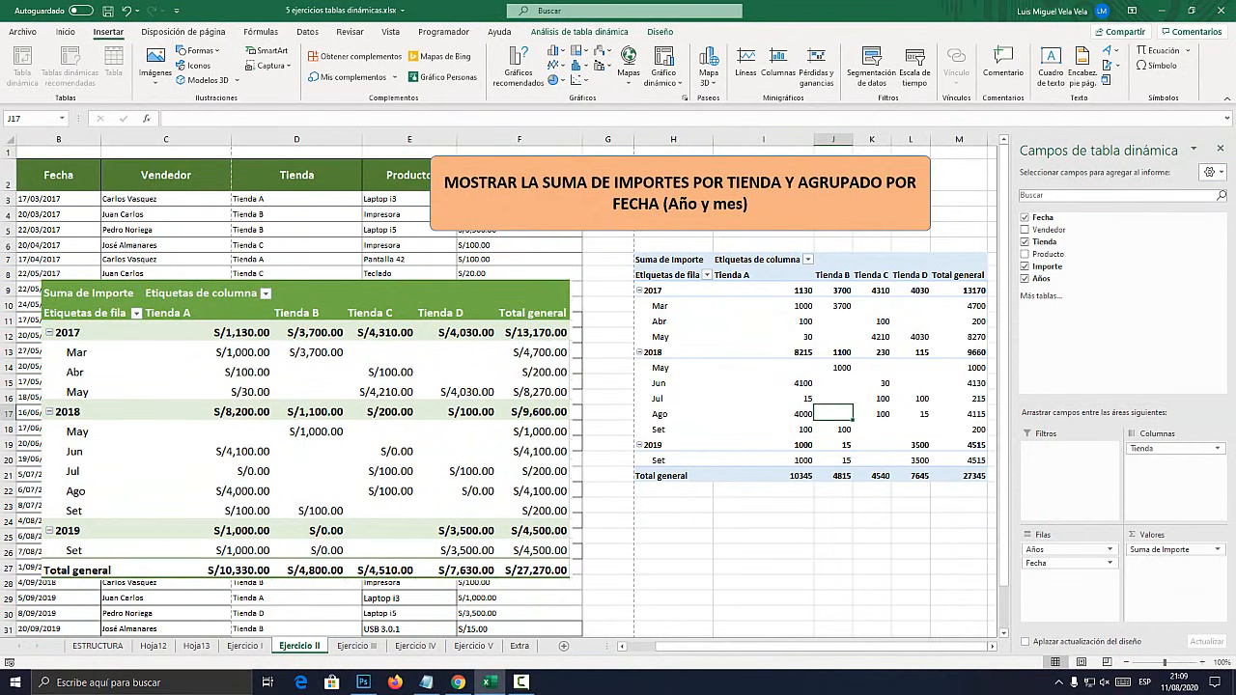
pyautogui.doubleClick(663, 322)
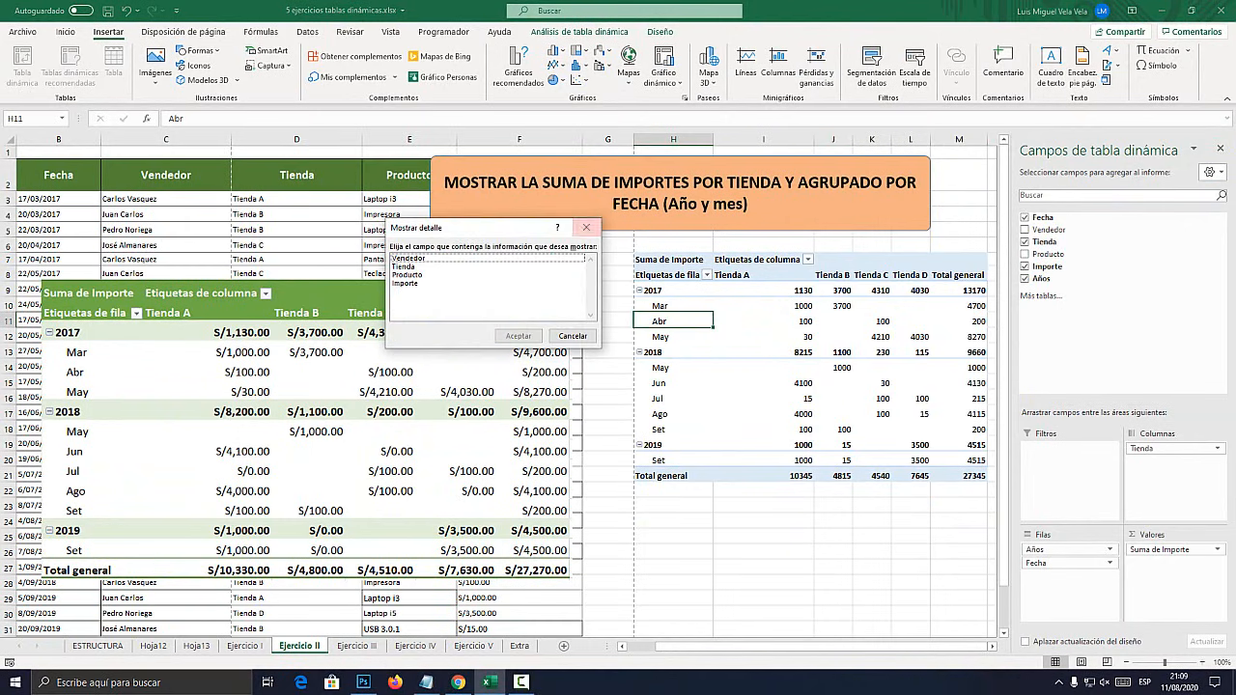
pyautogui.click(589, 228)
pyautogui.rightClick(662, 323)
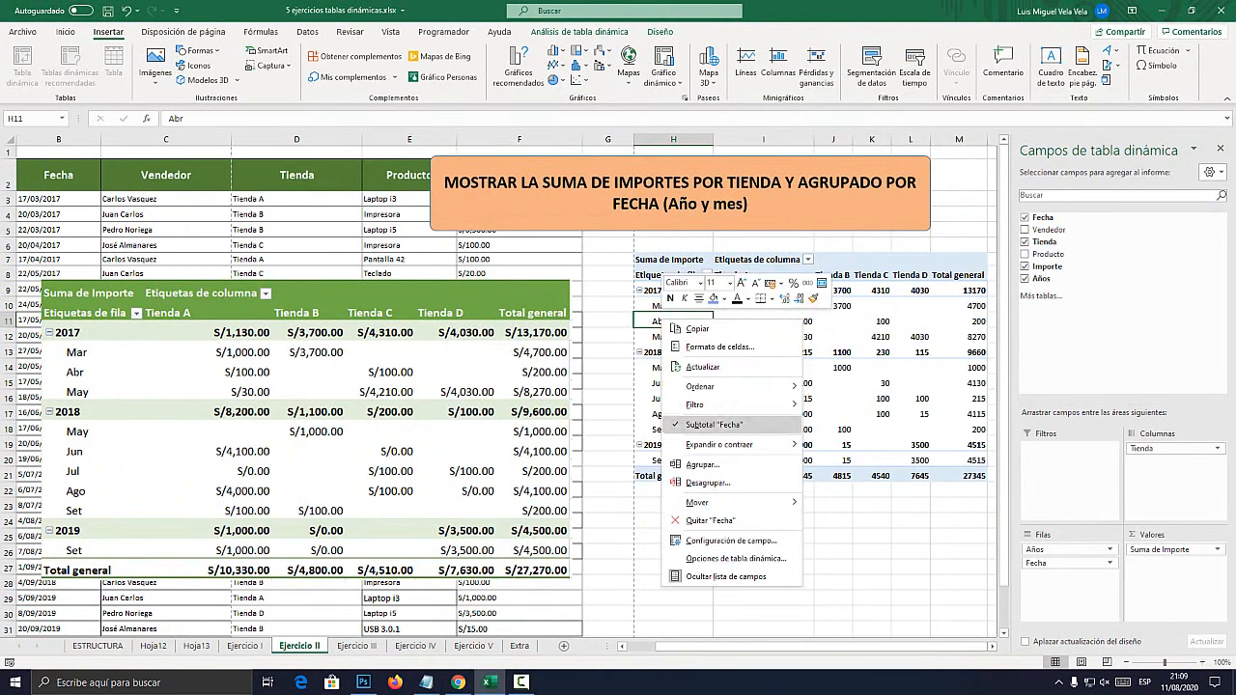
pyautogui.click(719, 450)
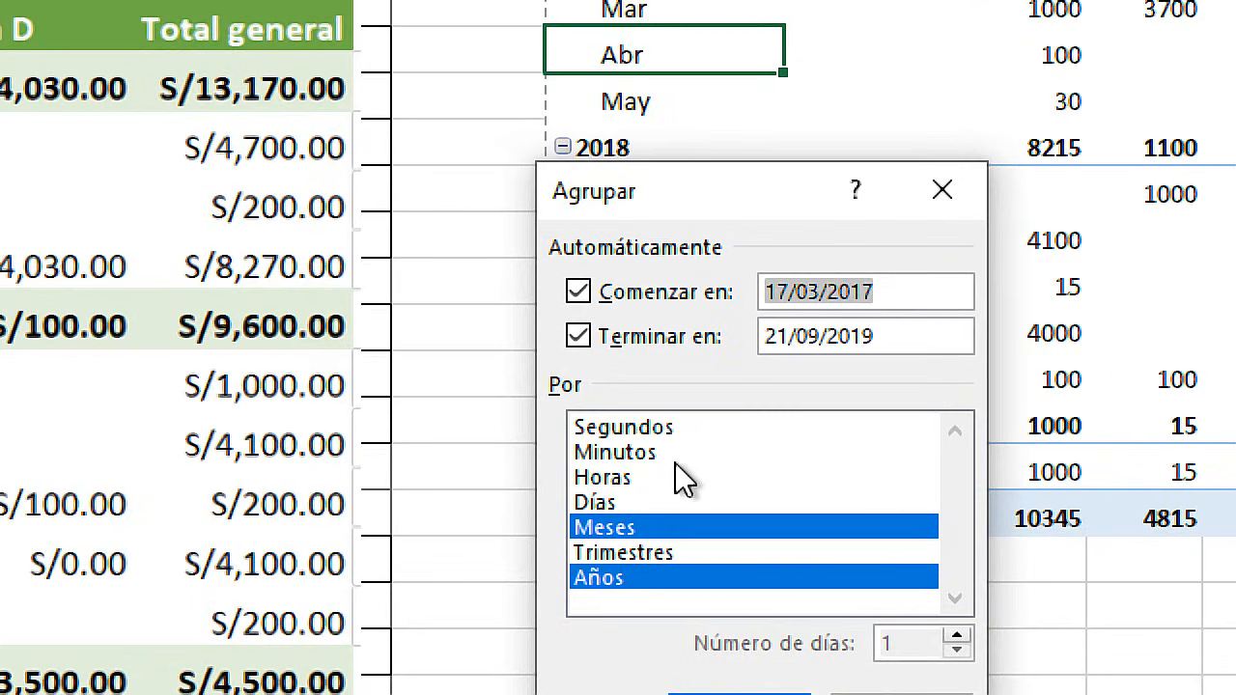
pyautogui.click(650, 471)
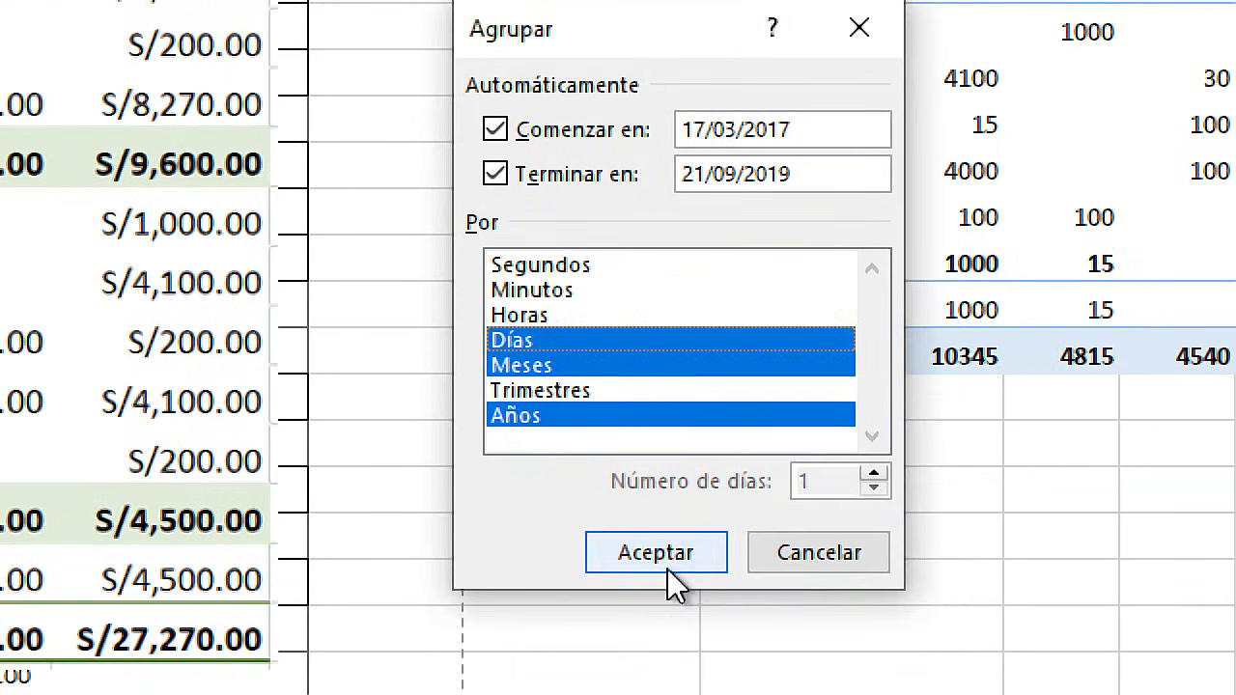
pyautogui.click(739, 694)
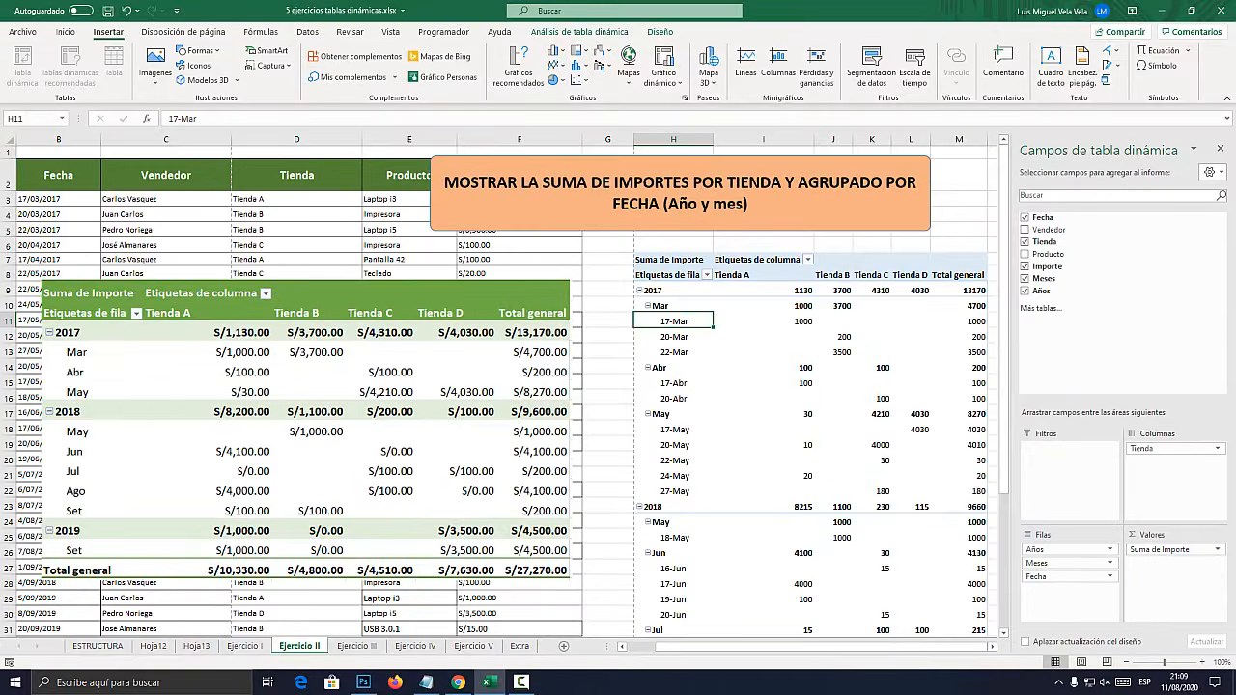
# Collapse the Mar, Abr and May groups of 2017, and expand Abr again to its days
pyautogui.click(648, 306)
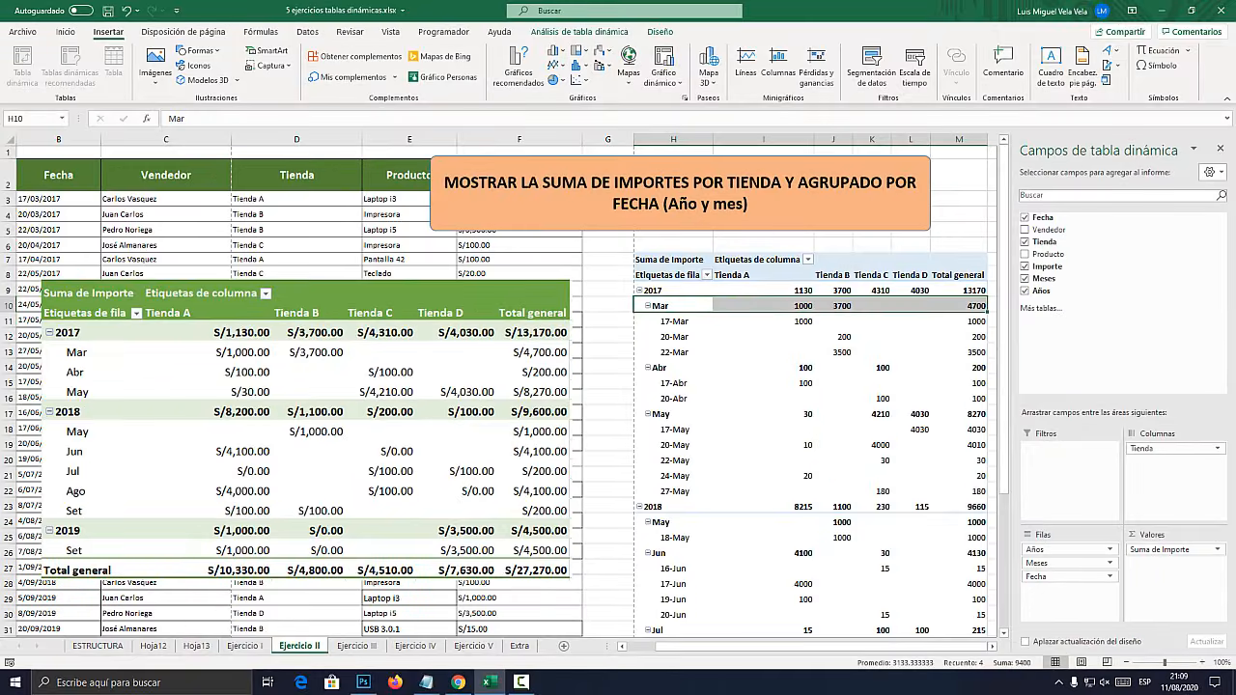
pyautogui.click(648, 322)
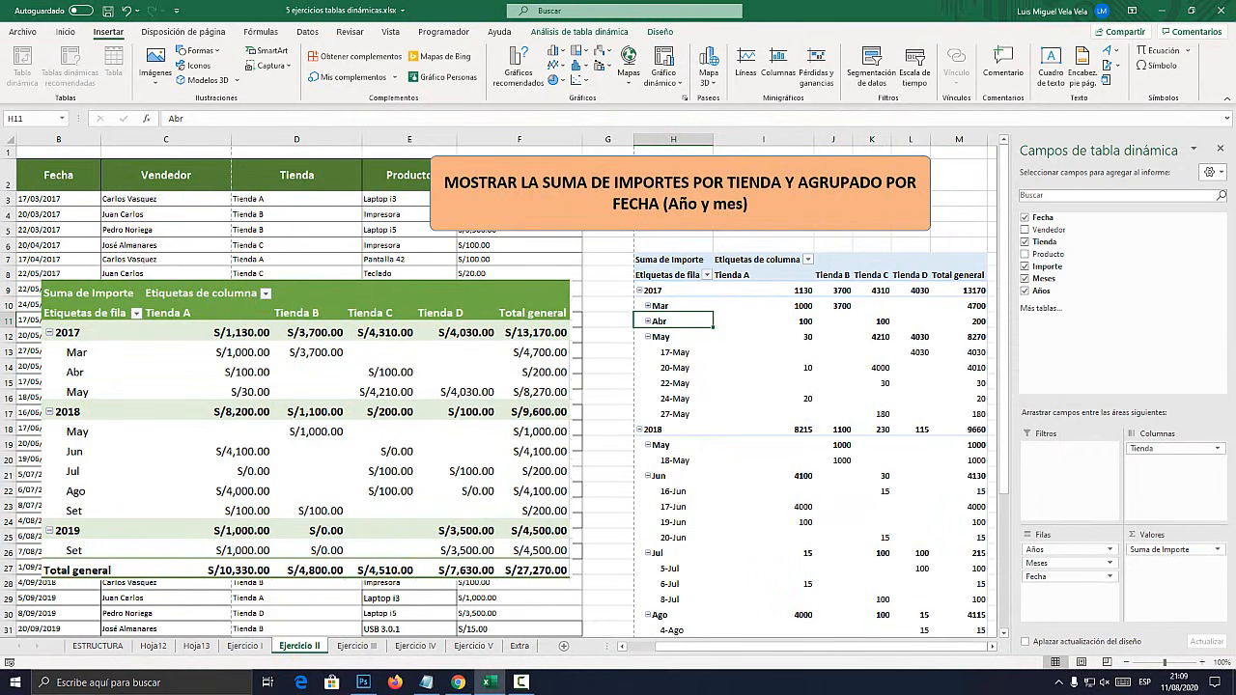
pyautogui.click(648, 337)
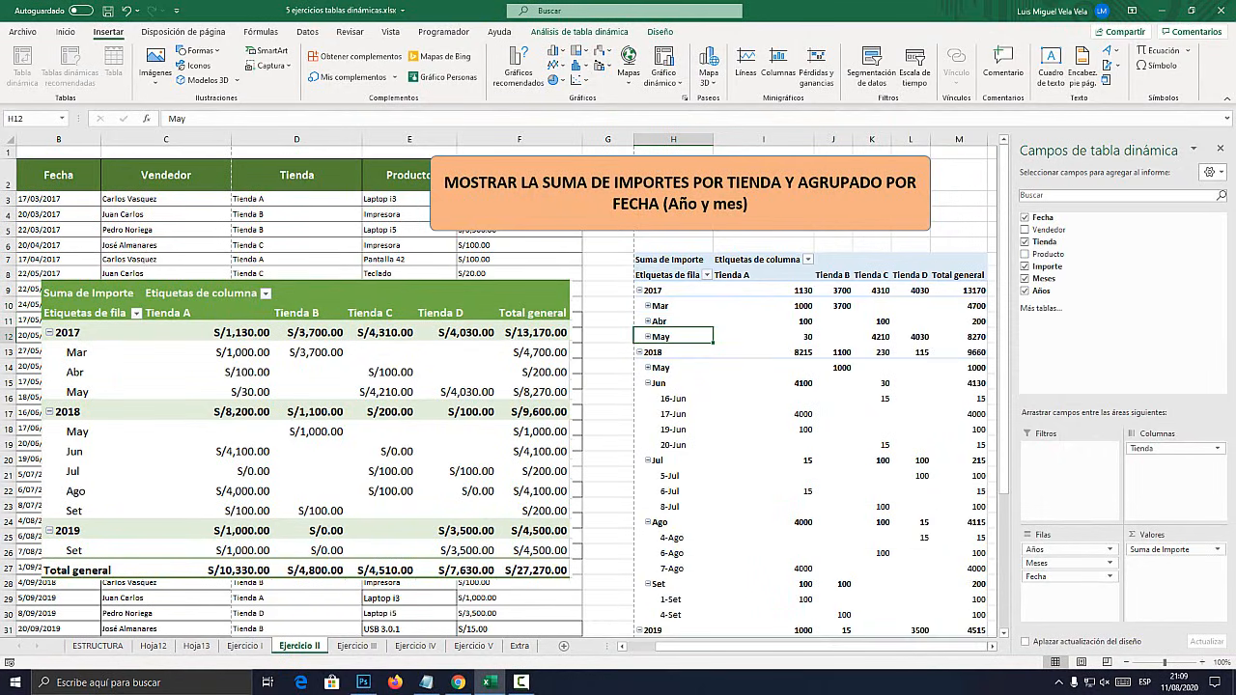
pyautogui.click(648, 321)
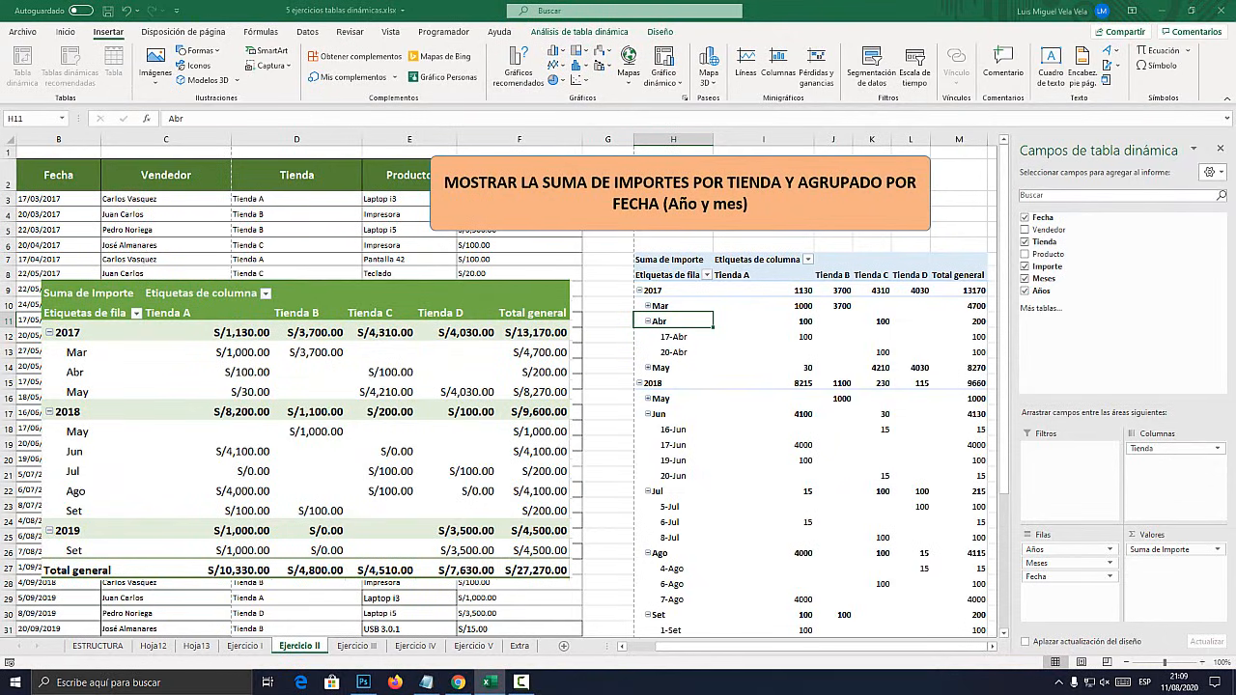
# Remove Días from the date grouping, keeping Meses and Años
pyautogui.doubleClick(753, 184)
pyautogui.click(674, 337)
pyautogui.rightClick(673, 335)
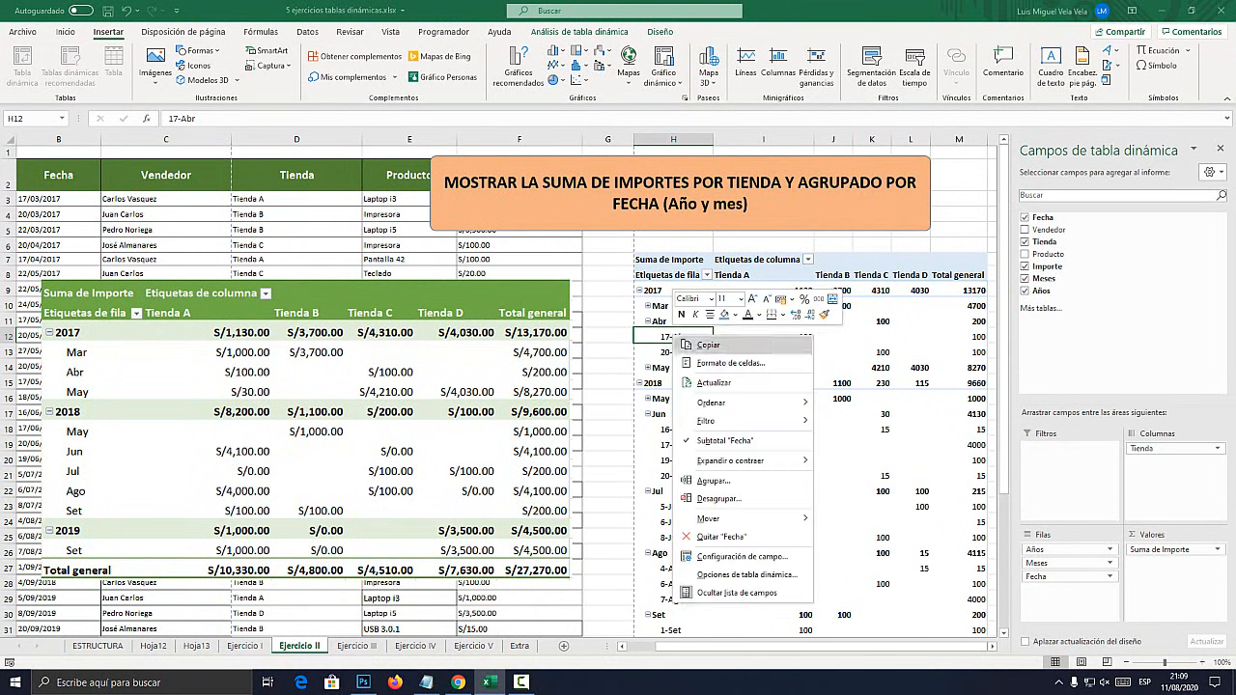
pyautogui.click(714, 480)
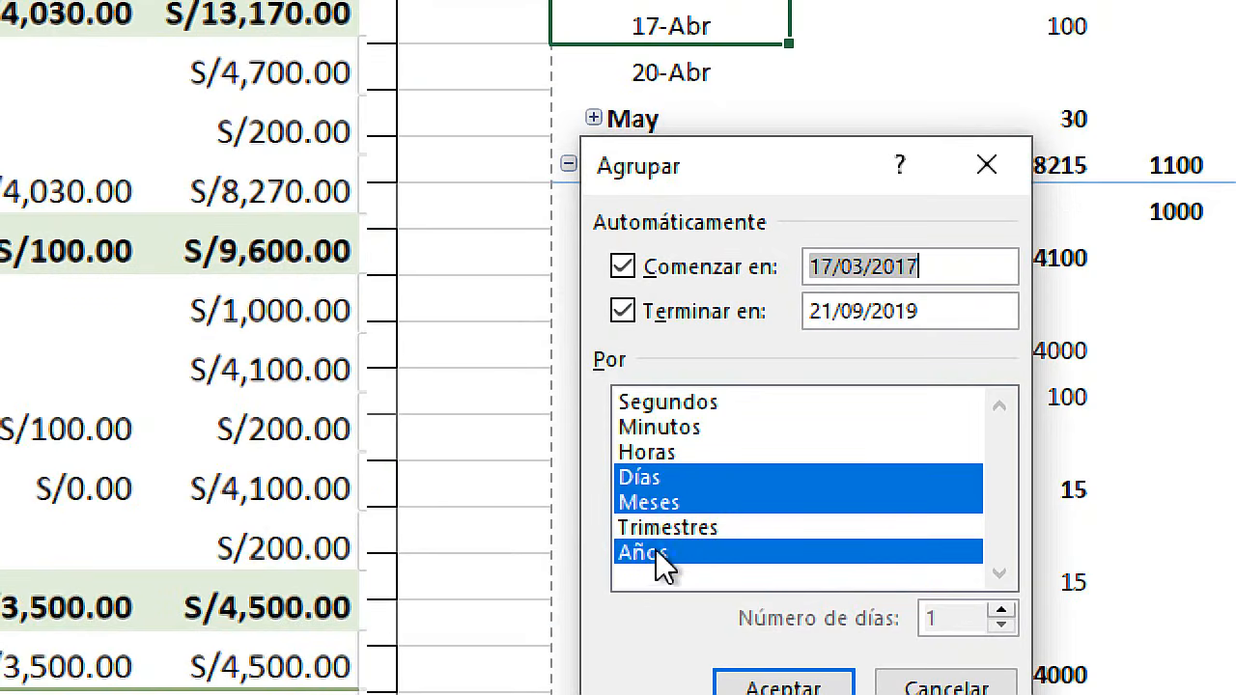
pyautogui.click(671, 489)
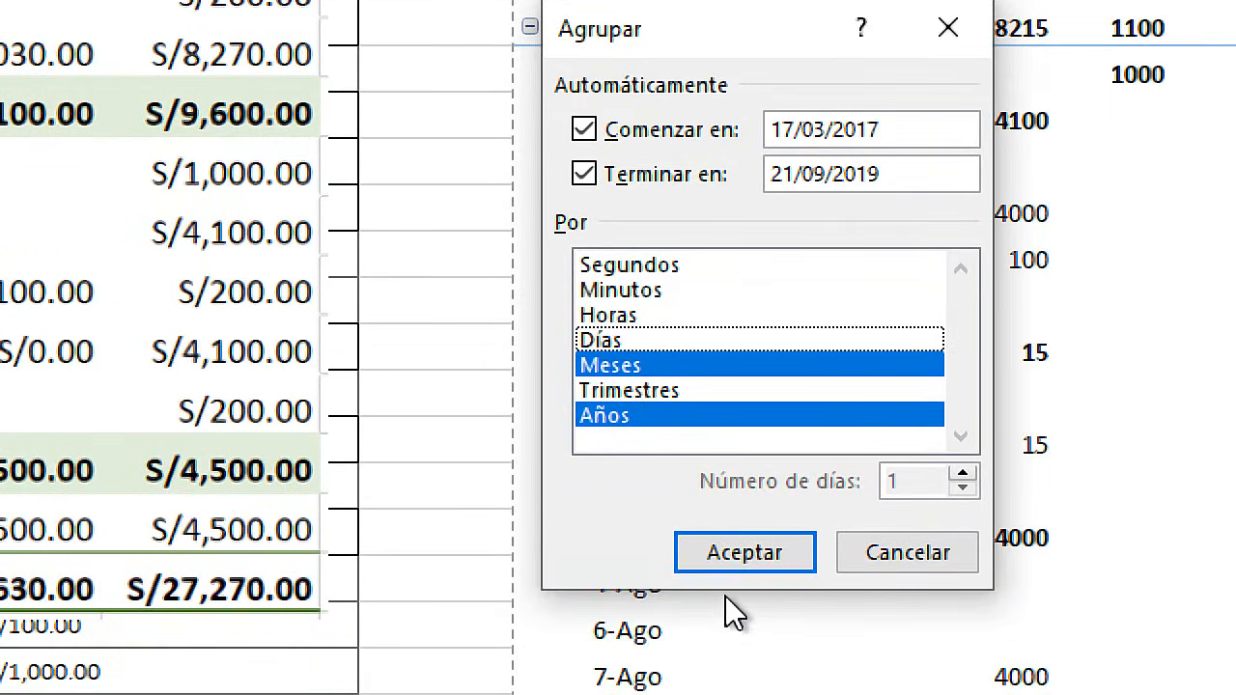
pyautogui.click(736, 682)
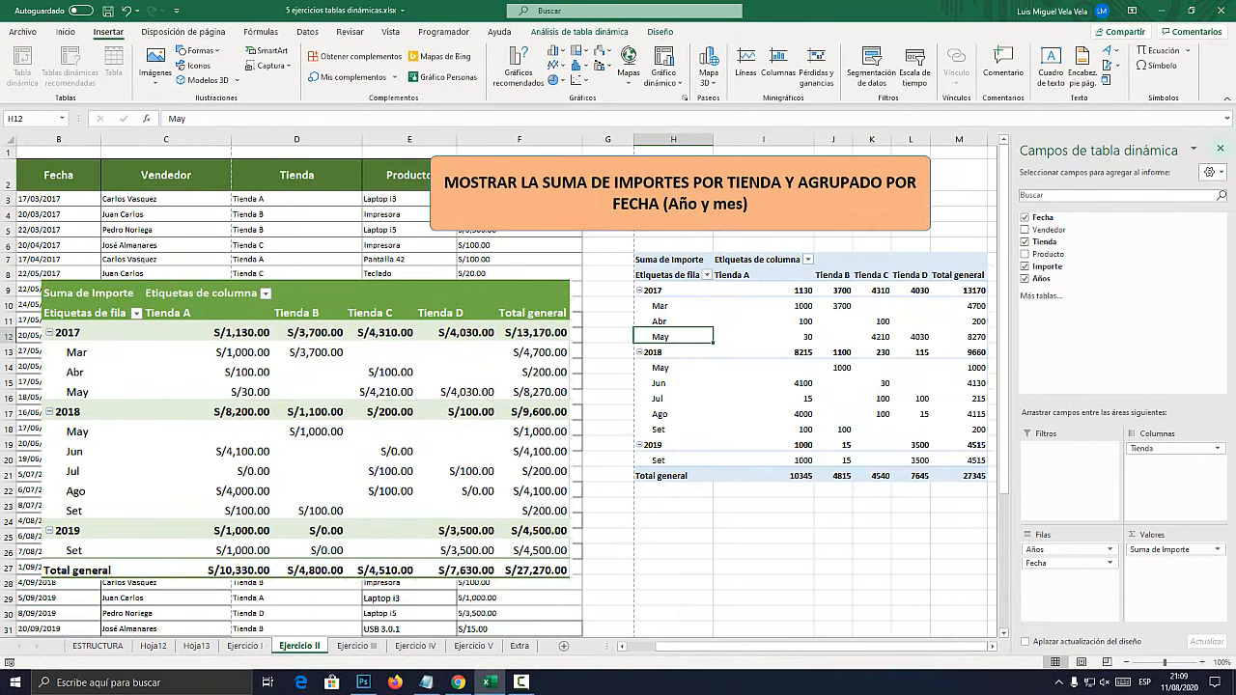
# Close the pivot table field list and display it again from a value cell
pyautogui.click(1220, 149)
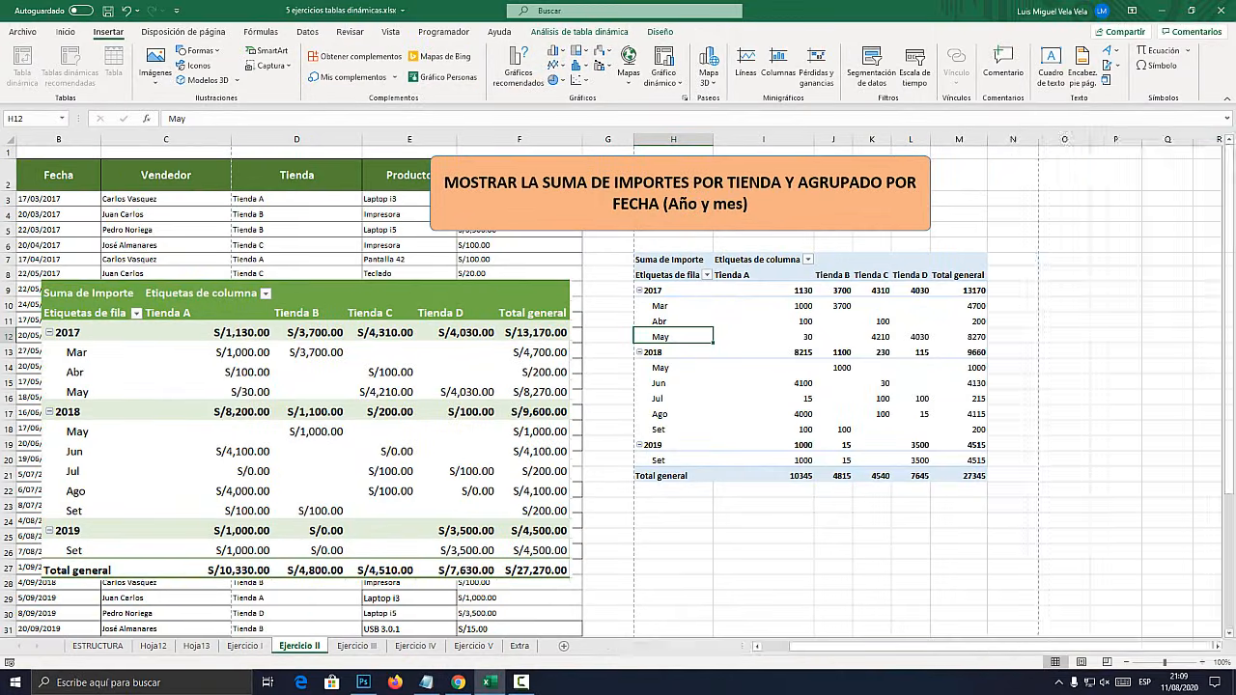
pyautogui.click(763, 336)
pyautogui.rightClick(749, 380)
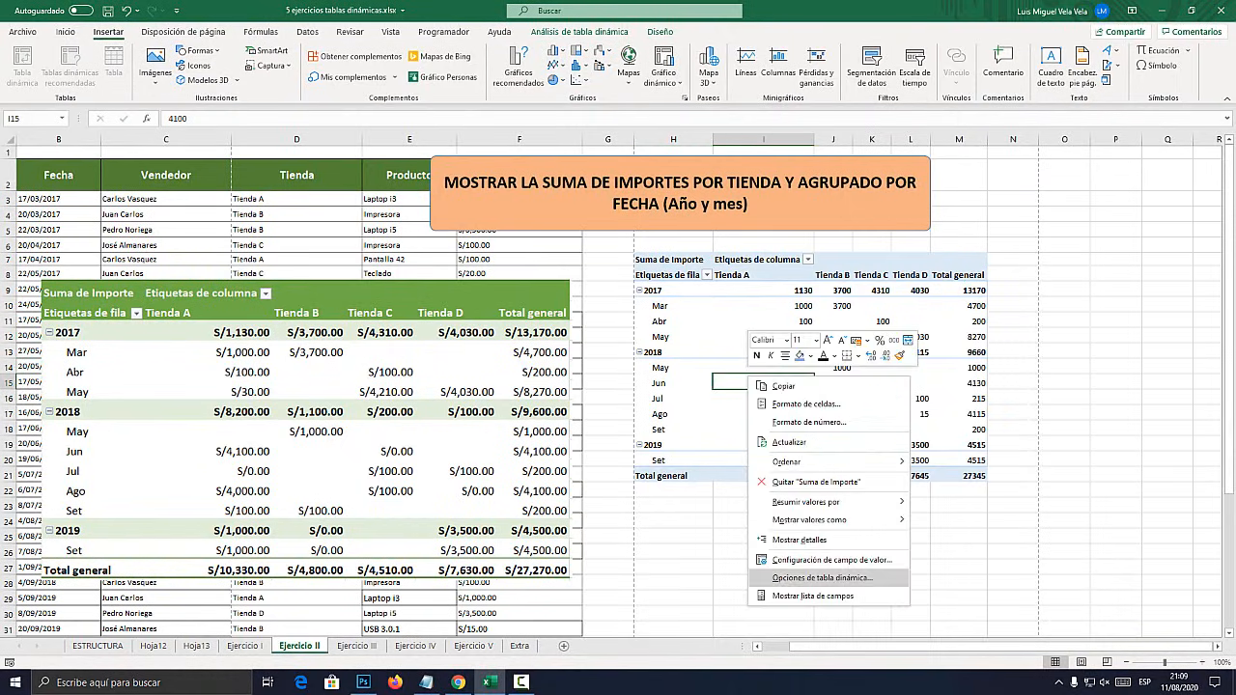
pyautogui.click(813, 596)
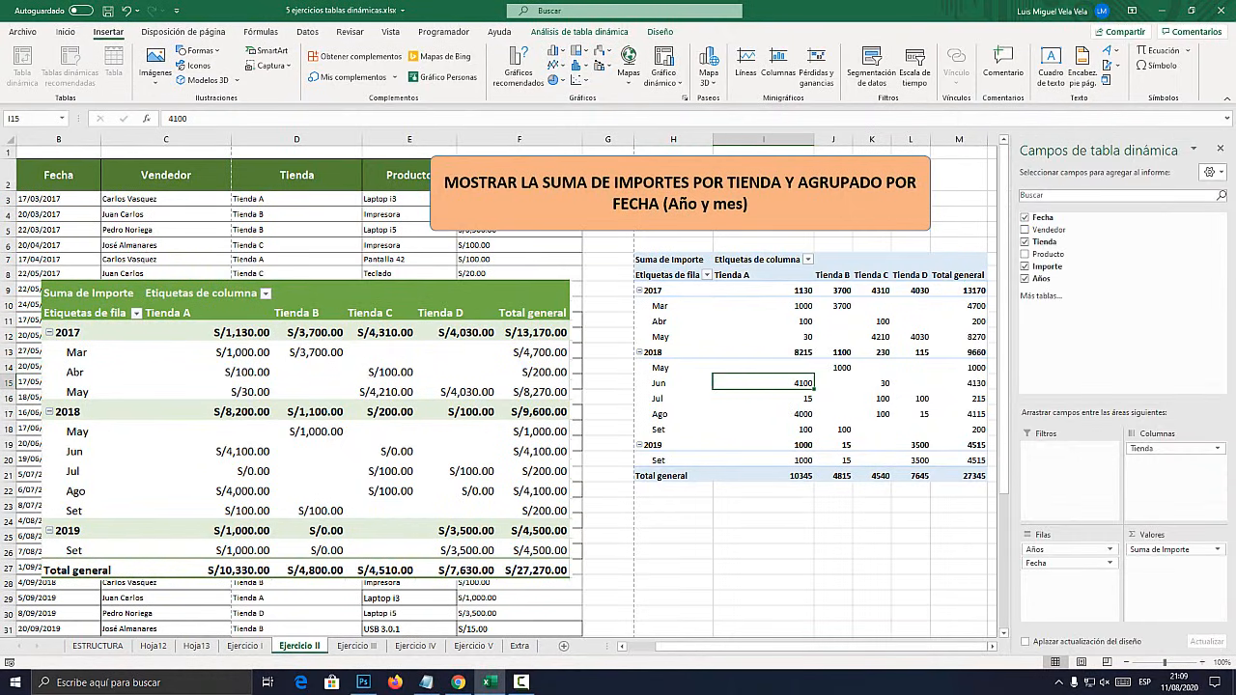
# Narrow column G between the source data and the pivot table
pyautogui.moveTo(634, 140); pyautogui.dragTo(607, 141)
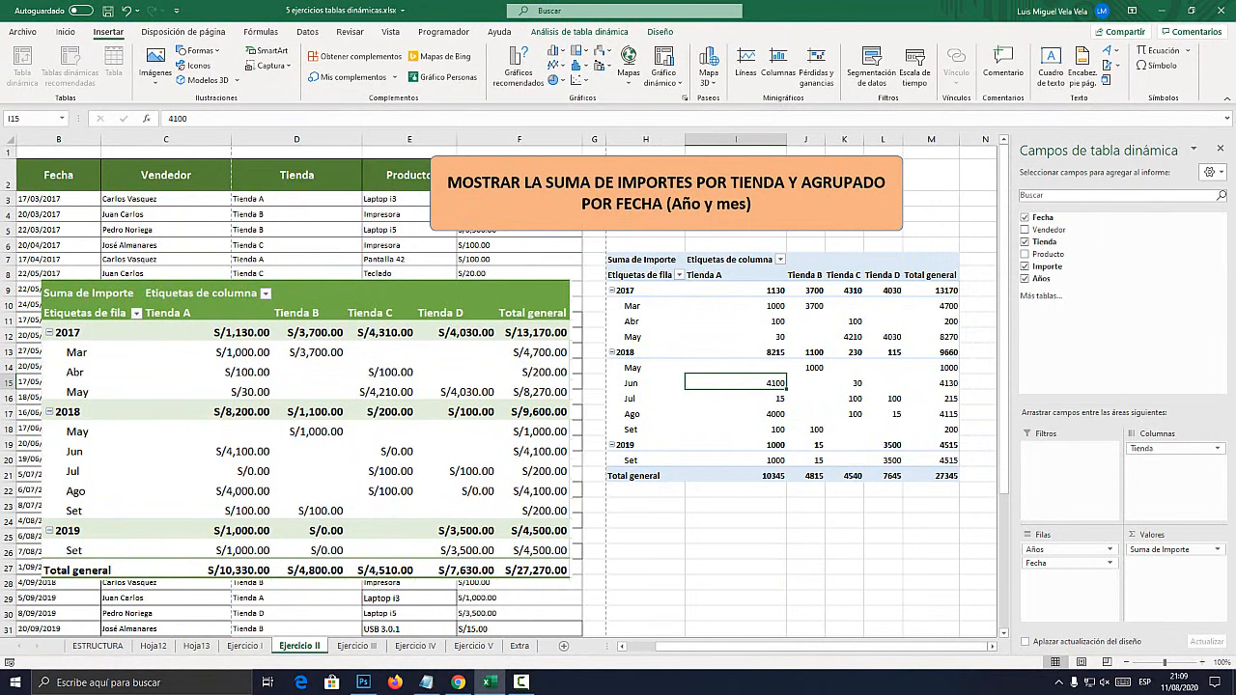
# Move the sample result image over the lower part of the pivot table and the instruction box beyond the source table's edge
pyautogui.moveTo(386, 434); pyautogui.dragTo(494, 437)
pyautogui.click(882, 366)
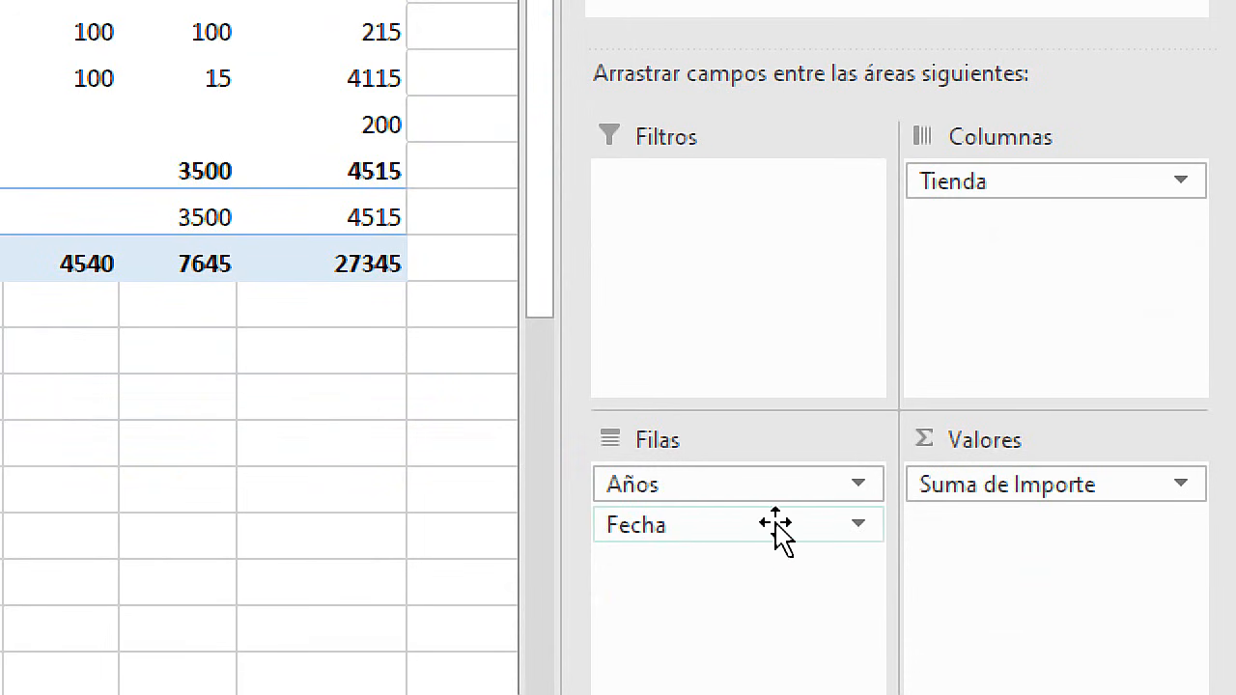
pyautogui.click(859, 483)
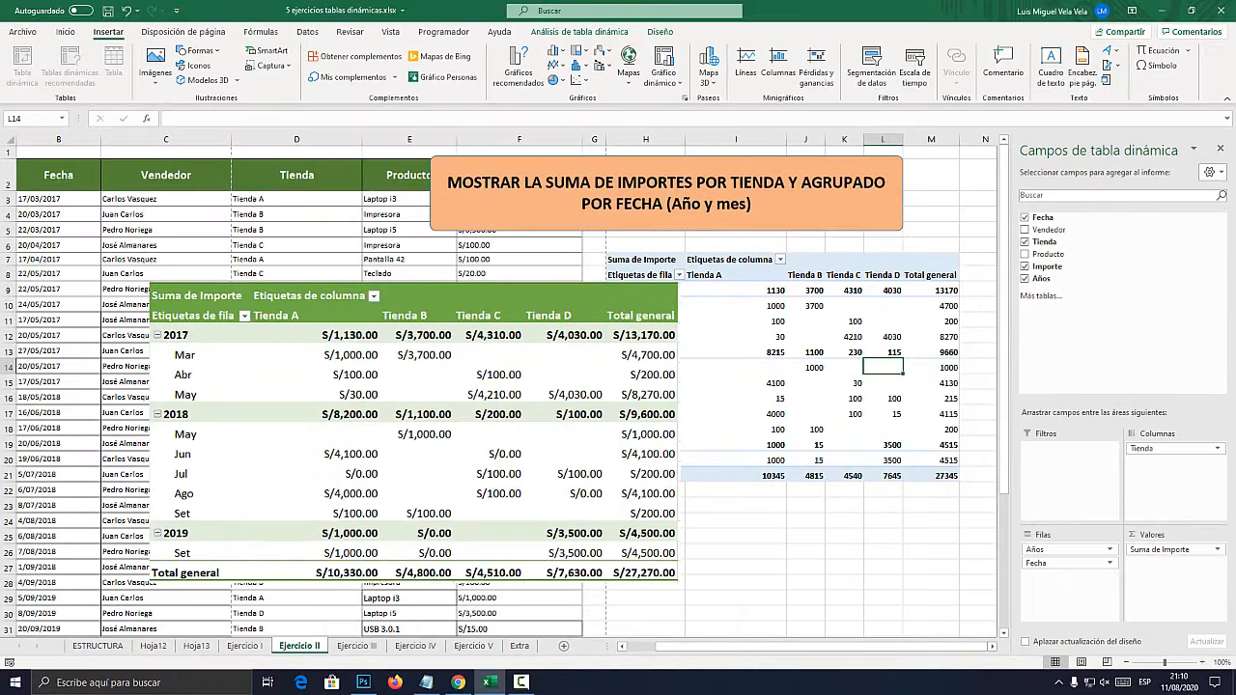
pyautogui.moveTo(413, 386); pyautogui.dragTo(703, 469)
pyautogui.moveTo(666, 193); pyautogui.dragTo(841, 202)
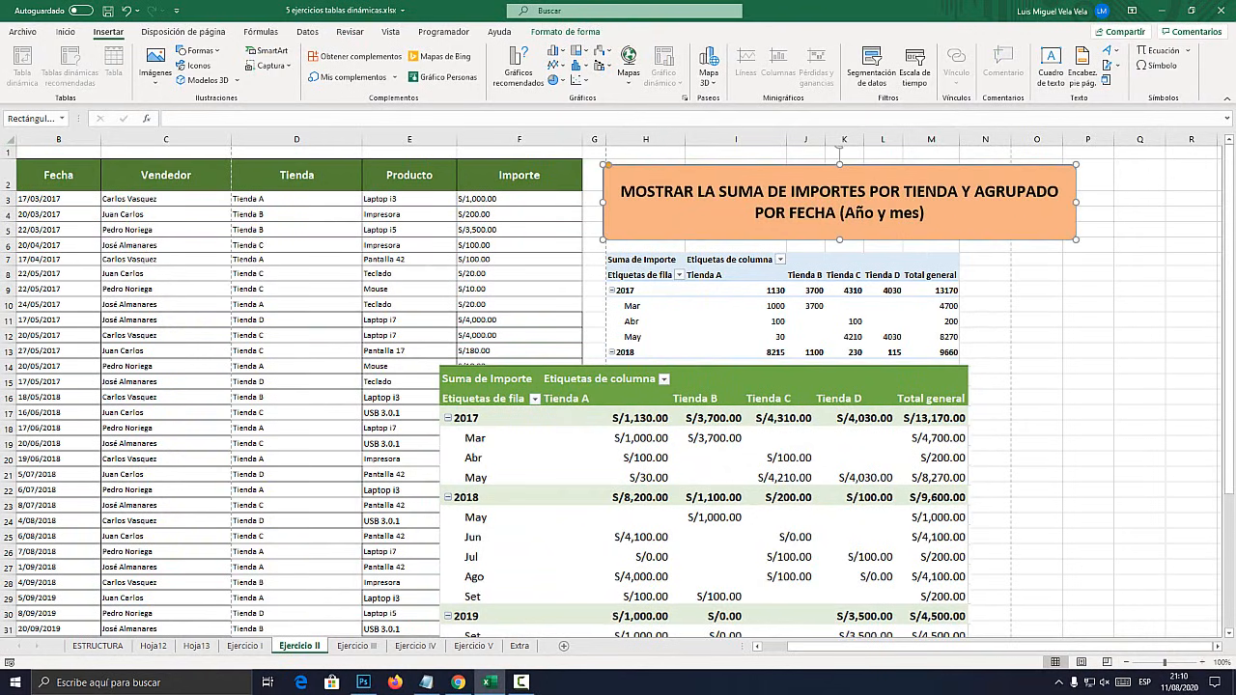
# Review the Fecha, Vendedor, Tienda and Importe columns of the source data
pyautogui.click(58, 175)
pyautogui.click(58, 140)
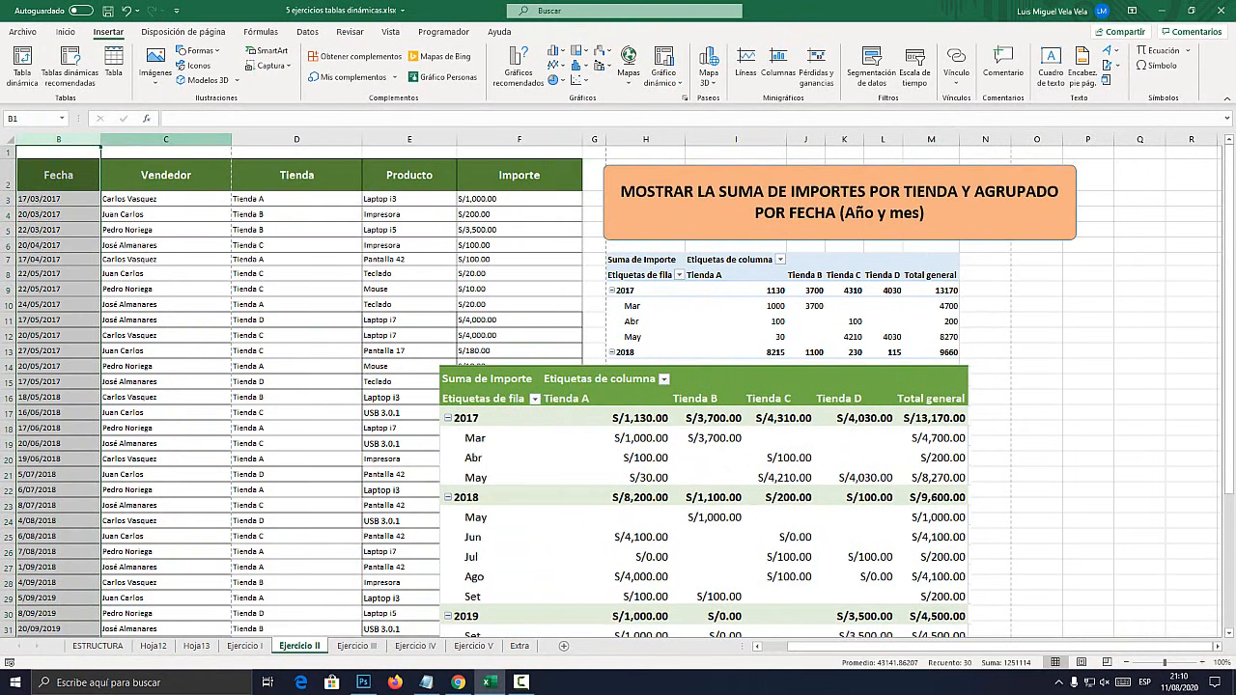
pyautogui.click(166, 140)
pyautogui.click(296, 140)
pyautogui.click(520, 140)
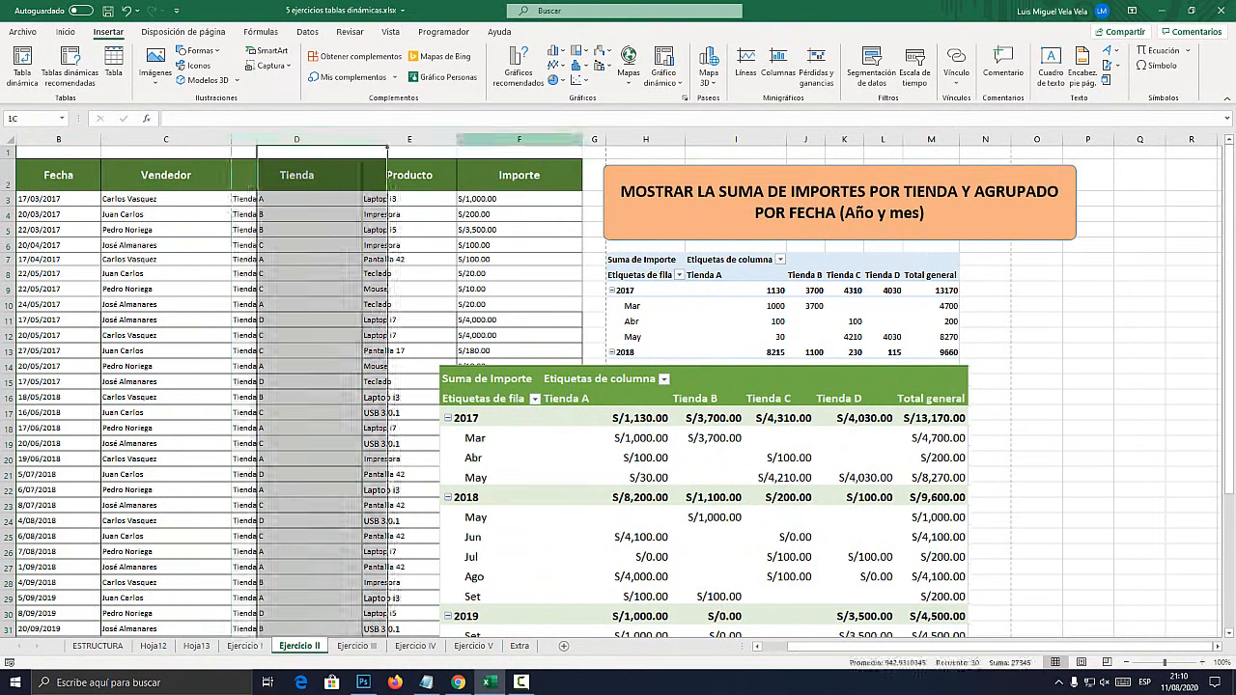
# Nudge the sample result image slightly up and to the left, with column A back in view
pyautogui.moveTo(850, 647); pyautogui.dragTo(817, 647)
pyautogui.click(792, 483)
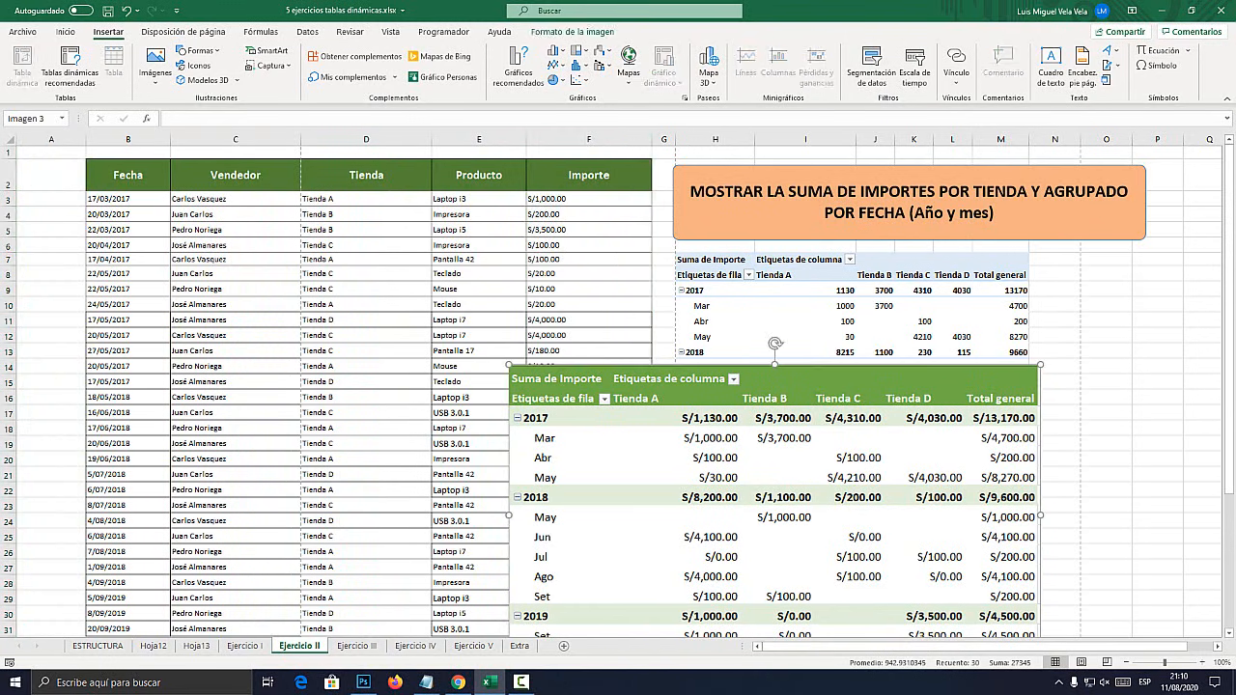
pyautogui.moveTo(792, 483); pyautogui.dragTo(755, 475)
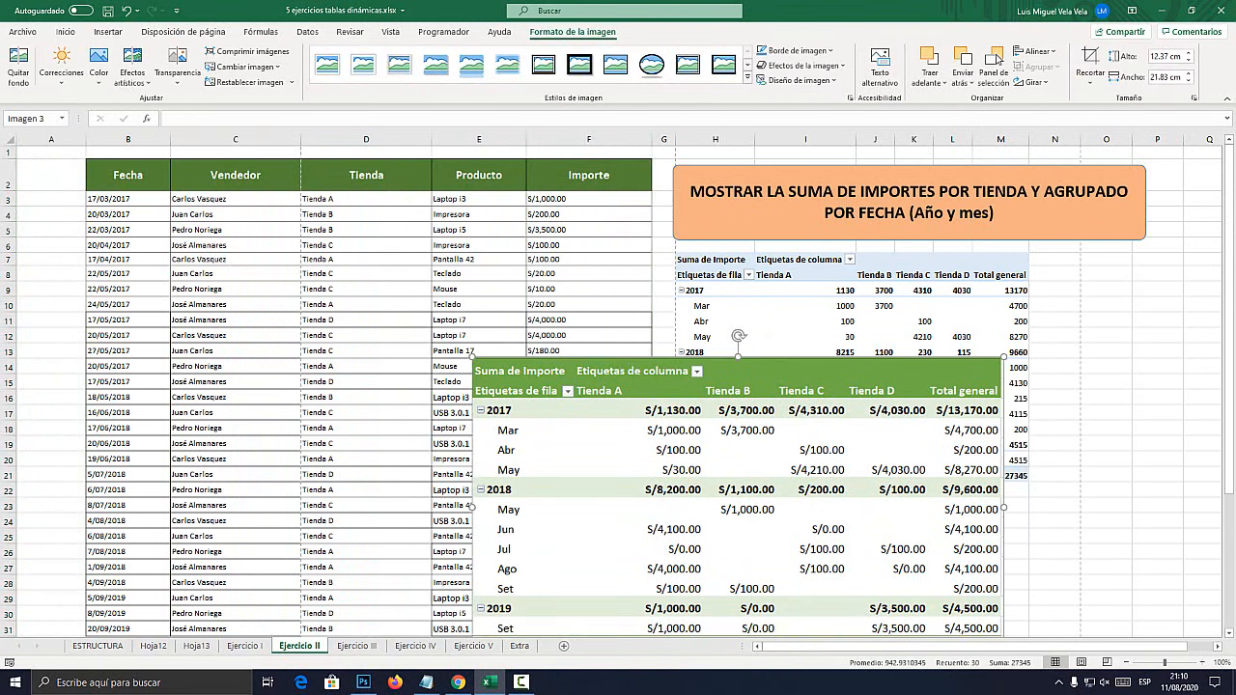
# Examine the Vendedor, Tienda and Importe columns of the source data, including the first Importe value
pyautogui.click(236, 245)
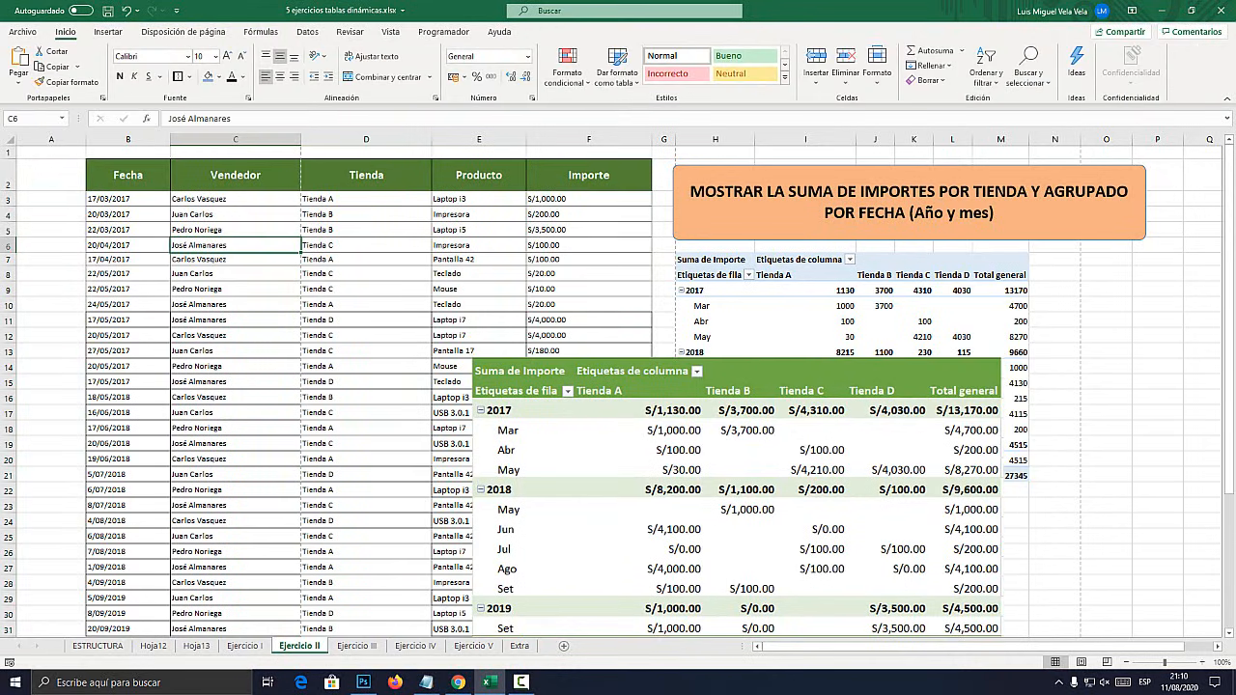
pyautogui.click(589, 139)
pyautogui.click(589, 175)
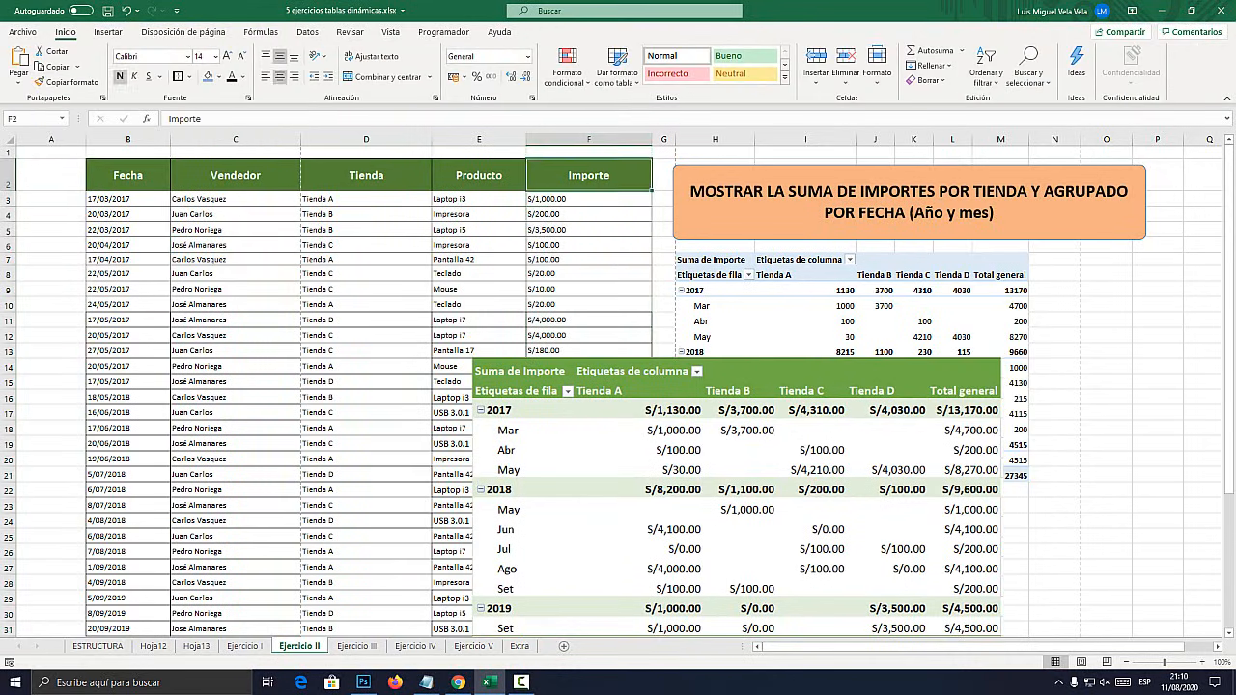
pyautogui.click(589, 199)
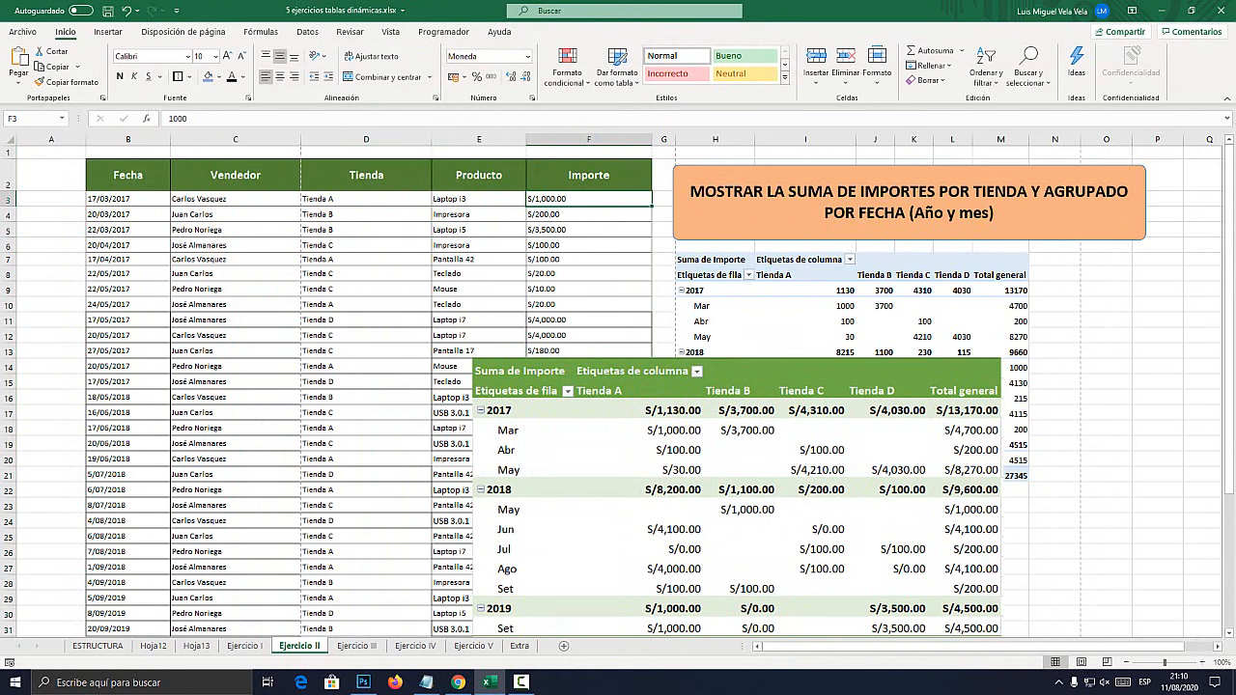
pyautogui.click(235, 139)
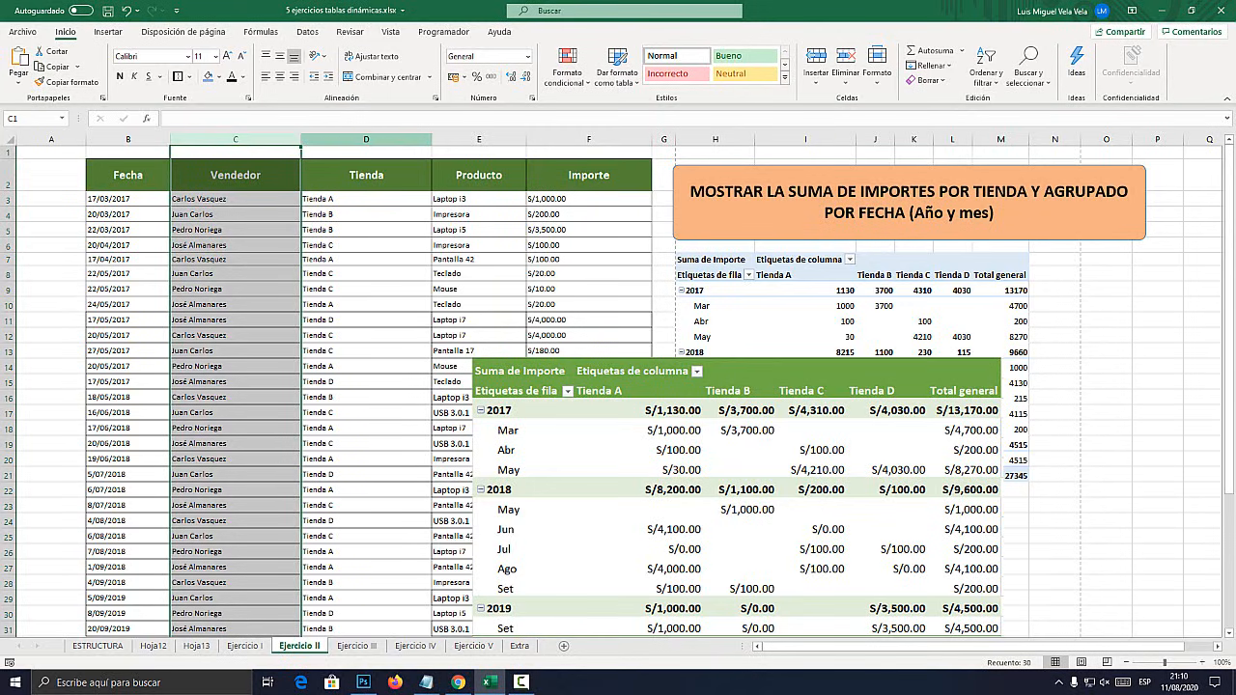
pyautogui.click(366, 139)
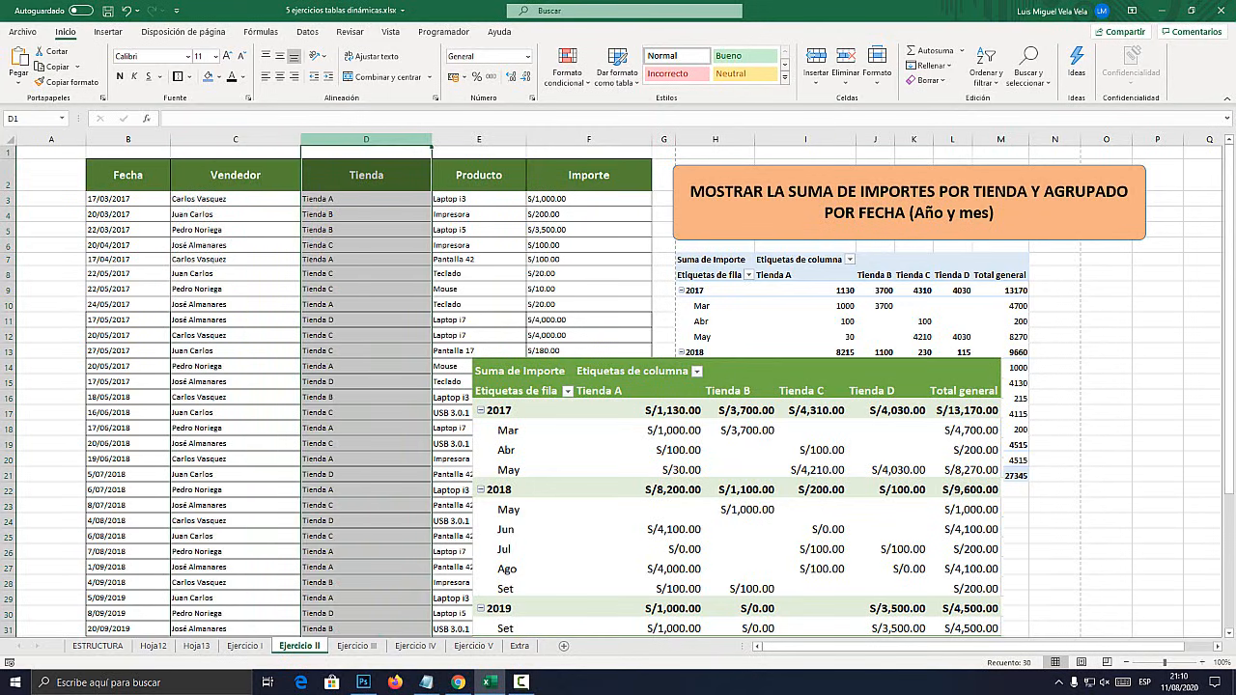
pyautogui.click(234, 139)
pyautogui.click(366, 139)
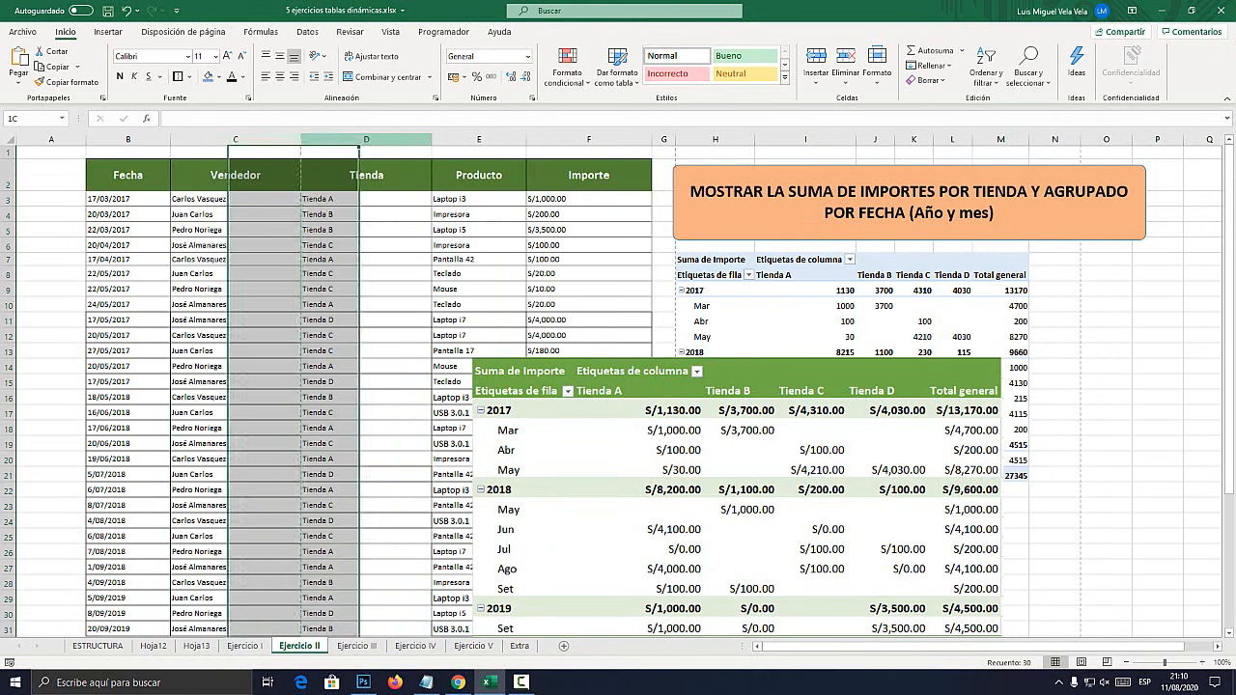
pyautogui.click(589, 139)
pyautogui.click(366, 139)
pyautogui.click(234, 139)
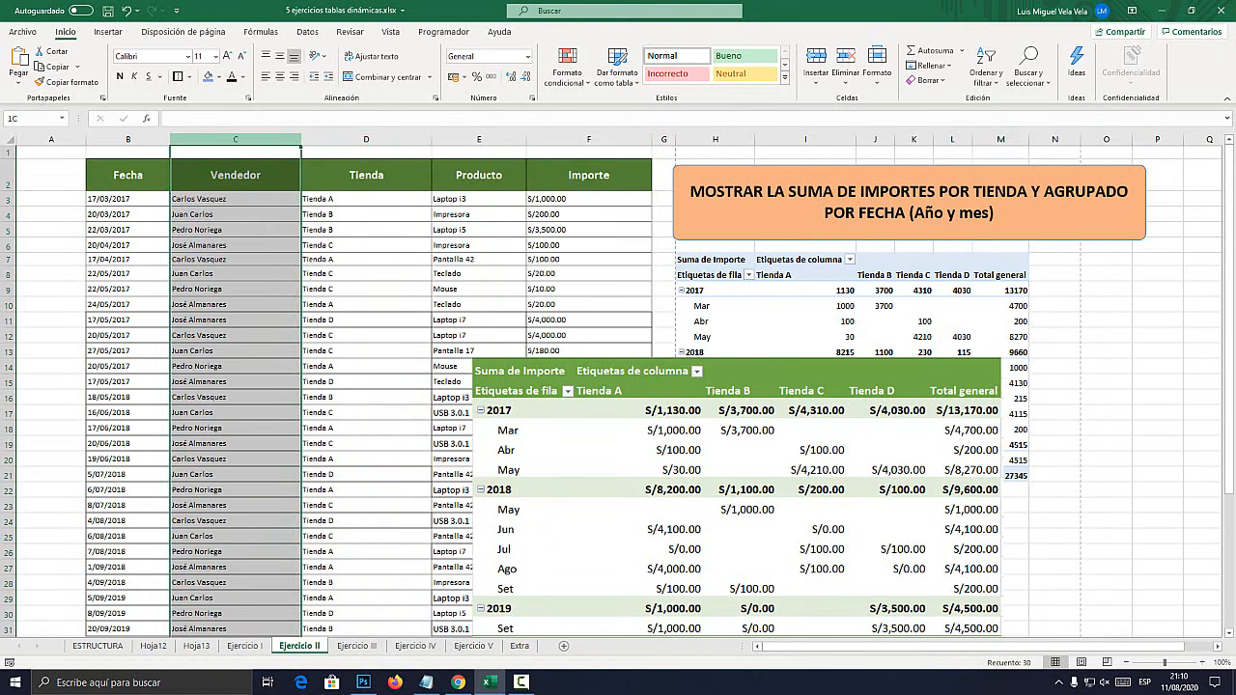
pyautogui.click(366, 139)
pyautogui.click(589, 139)
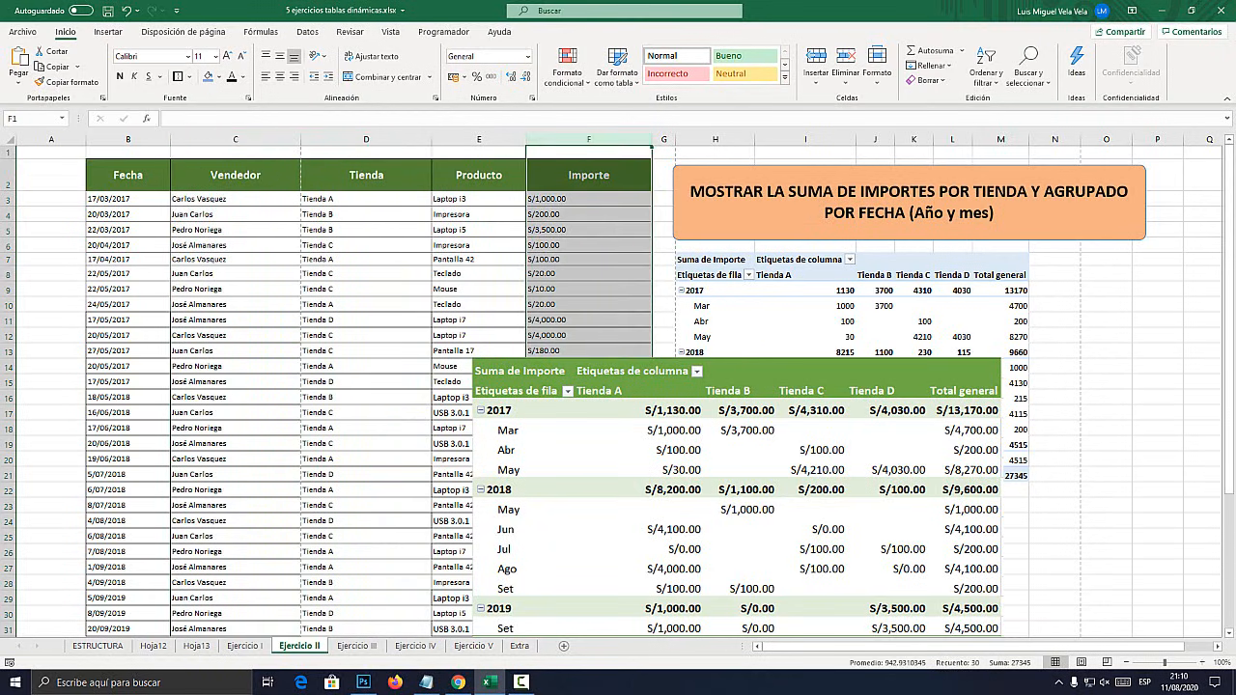
# Move the sample result image onto the source table and select Tienda A's May 2017 value in the pivot table
pyautogui.moveTo(734, 482); pyautogui.dragTo(352, 326)
pyautogui.click(805, 336)
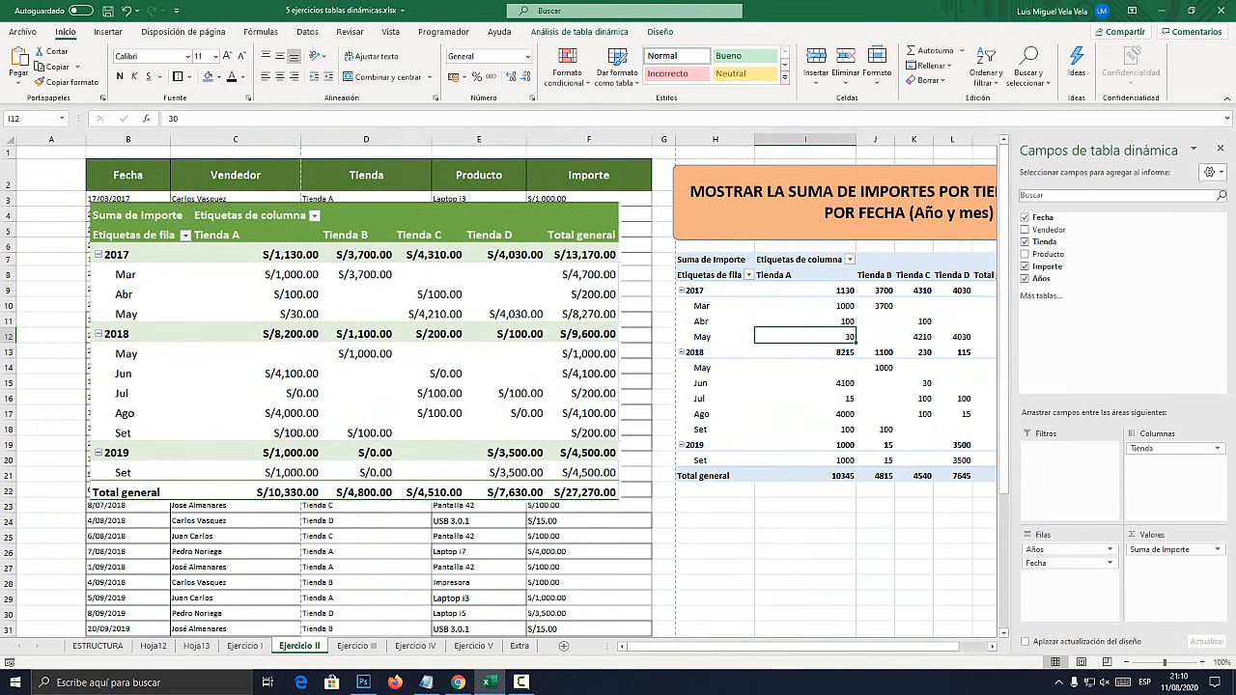
# Switch to Notepad, highlight the note about value field configuration, and minimize the notes again
pyautogui.click(426, 682)
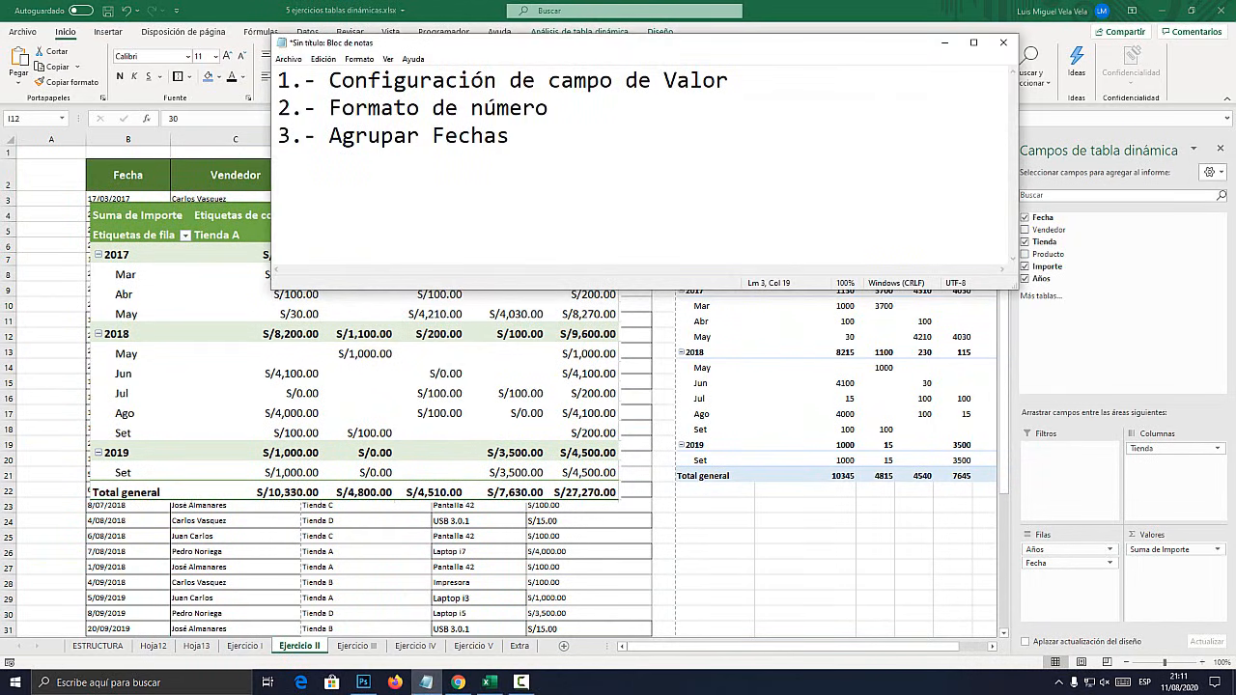
pyautogui.moveTo(730, 81); pyautogui.dragTo(278, 81)
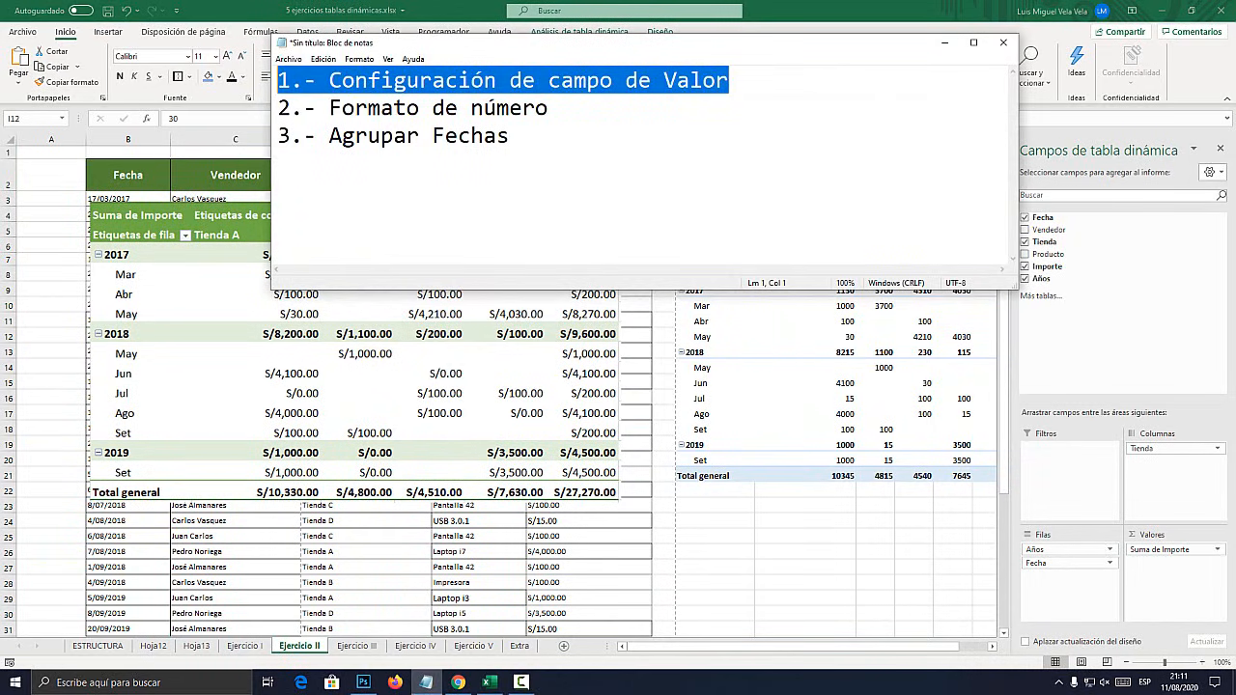
pyautogui.moveTo(557, 46); pyautogui.dragTo(593, 293)
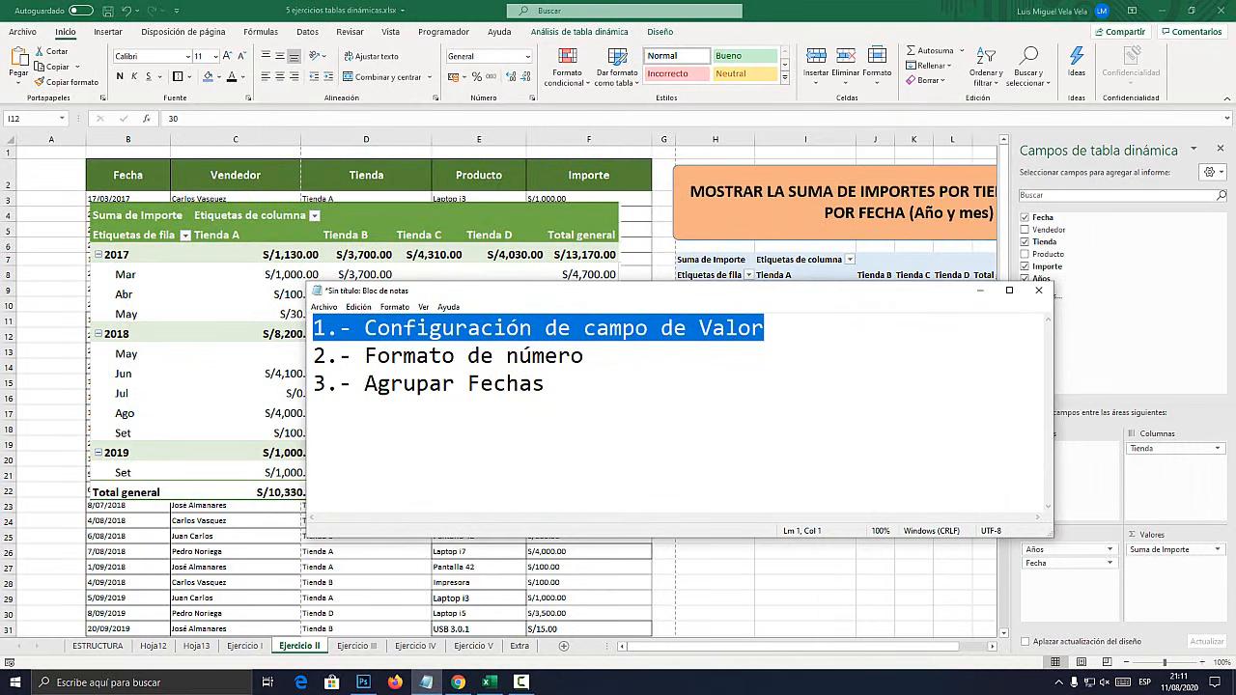
pyautogui.click(980, 291)
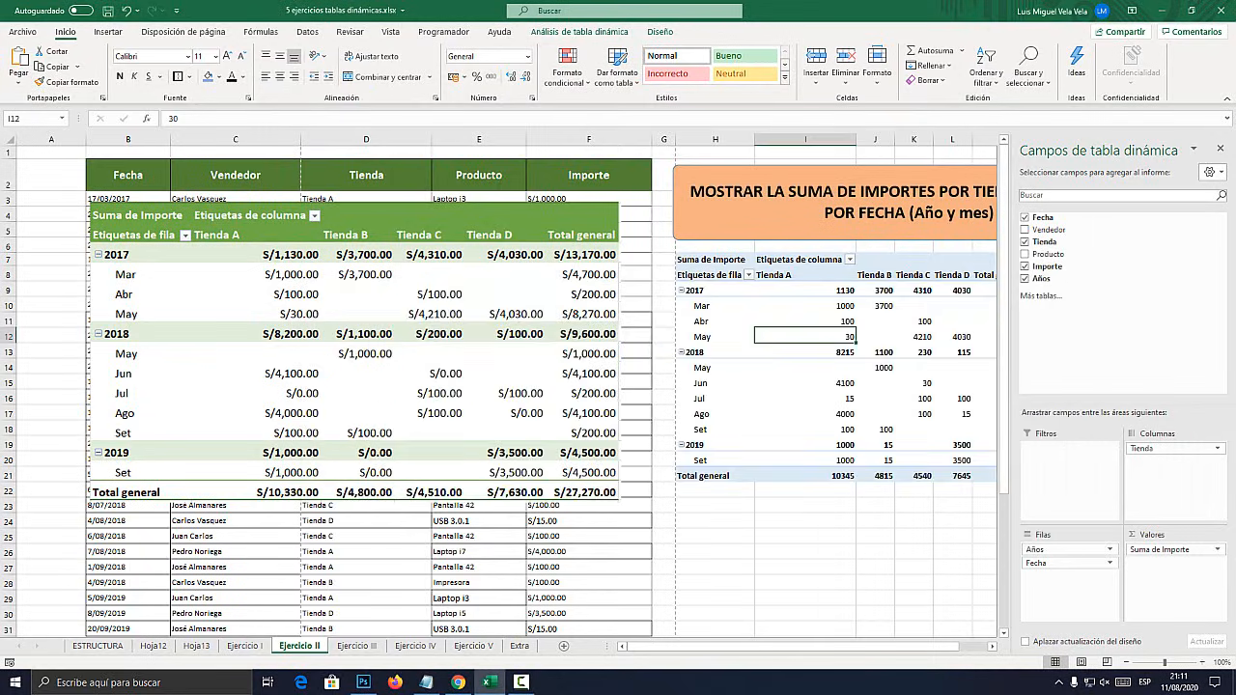
# Open the value field settings of Suma de Importe and choose Suma as the calculation type
pyautogui.press('super+plus')
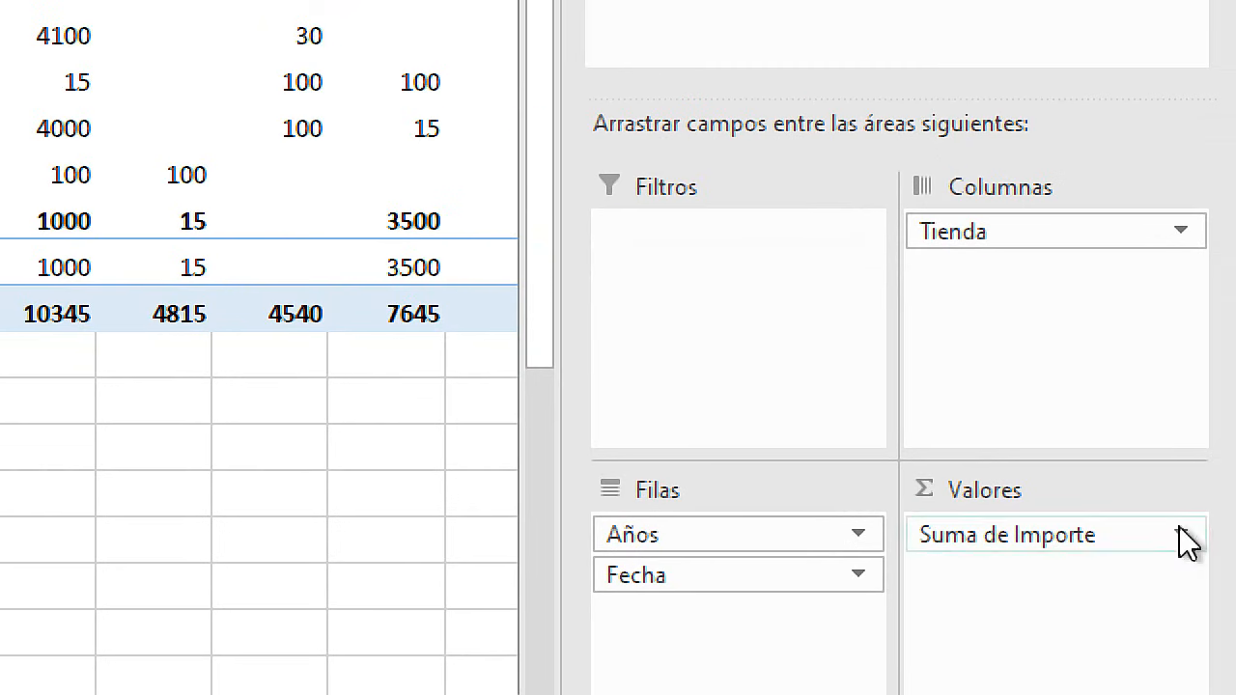
pyautogui.click(1218, 551)
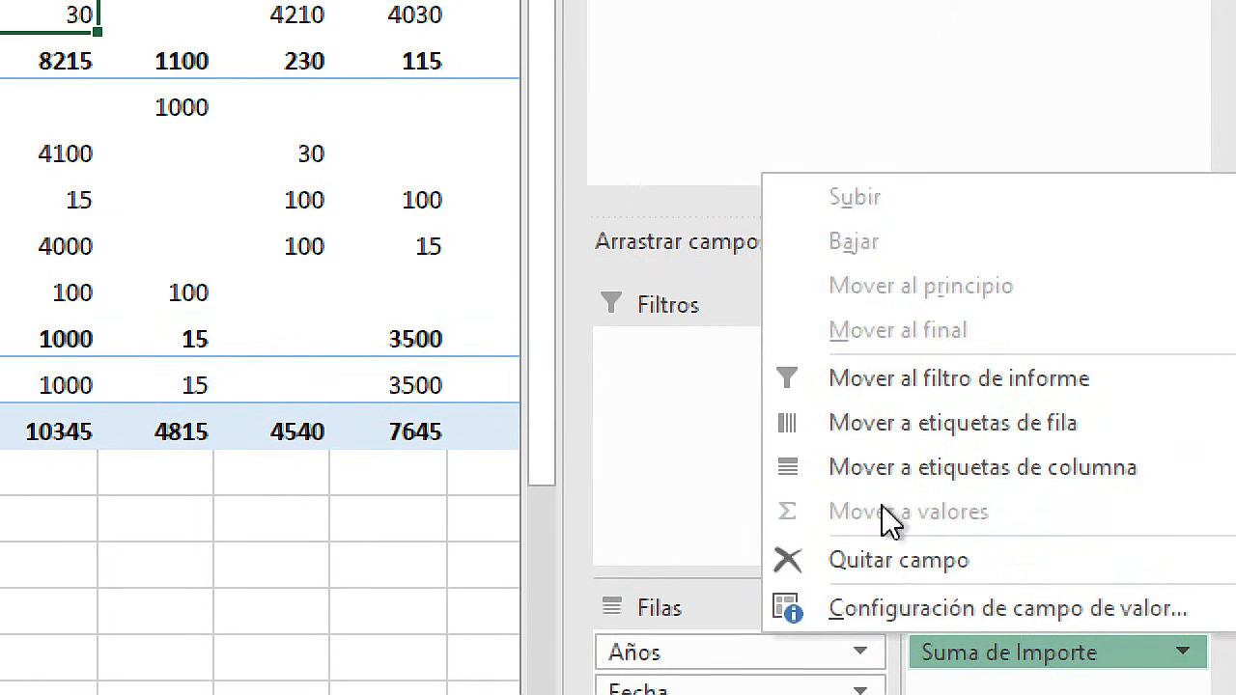
pyautogui.click(1038, 489)
pyautogui.press('super+Escape')
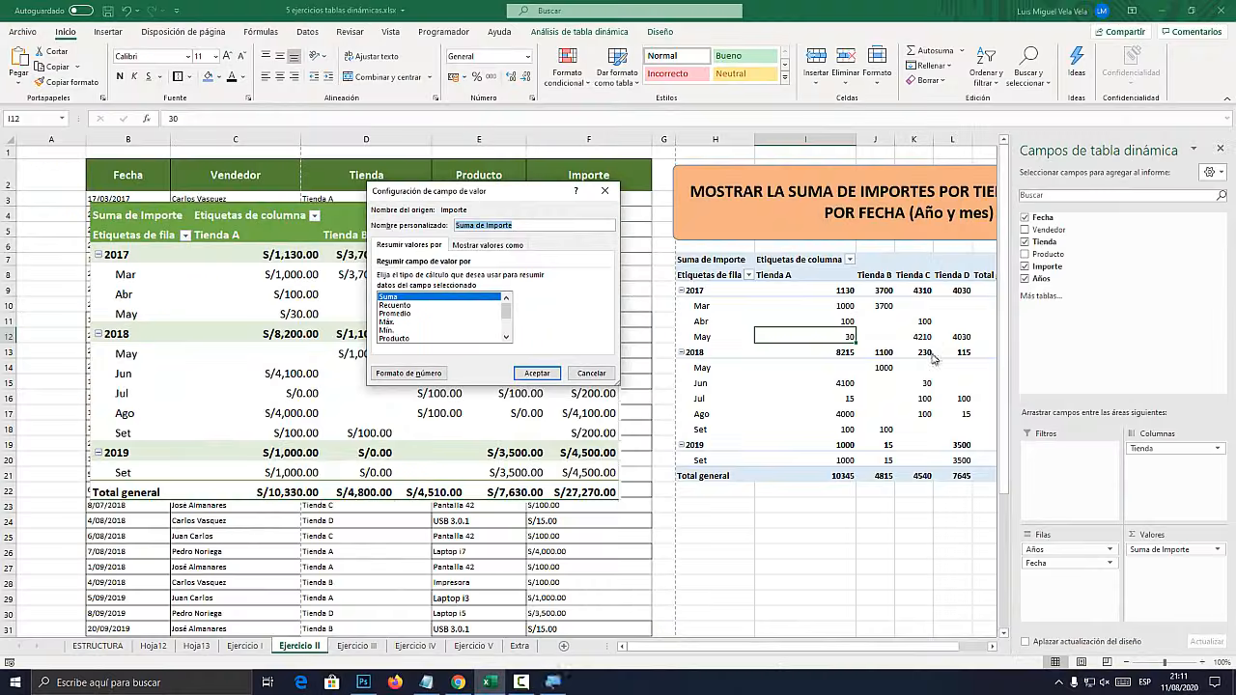
pyautogui.moveTo(498, 192); pyautogui.dragTo(680, 215)
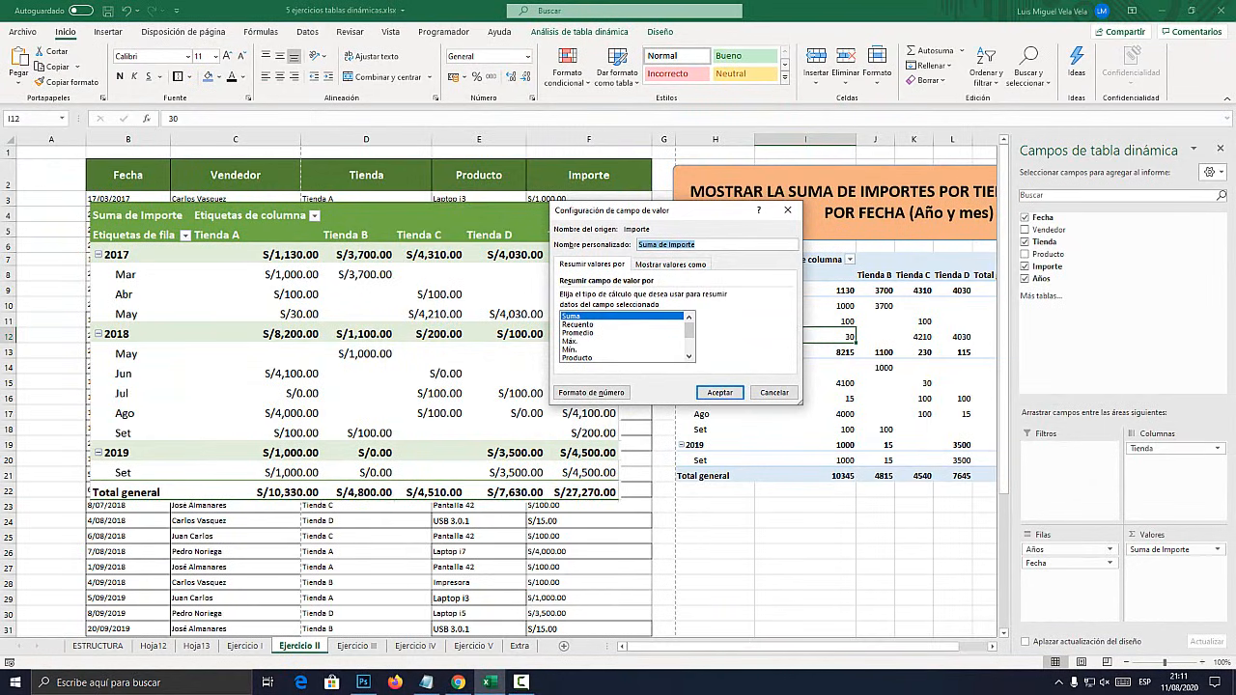
pyautogui.press('super+plus')
pyautogui.click(572, 316)
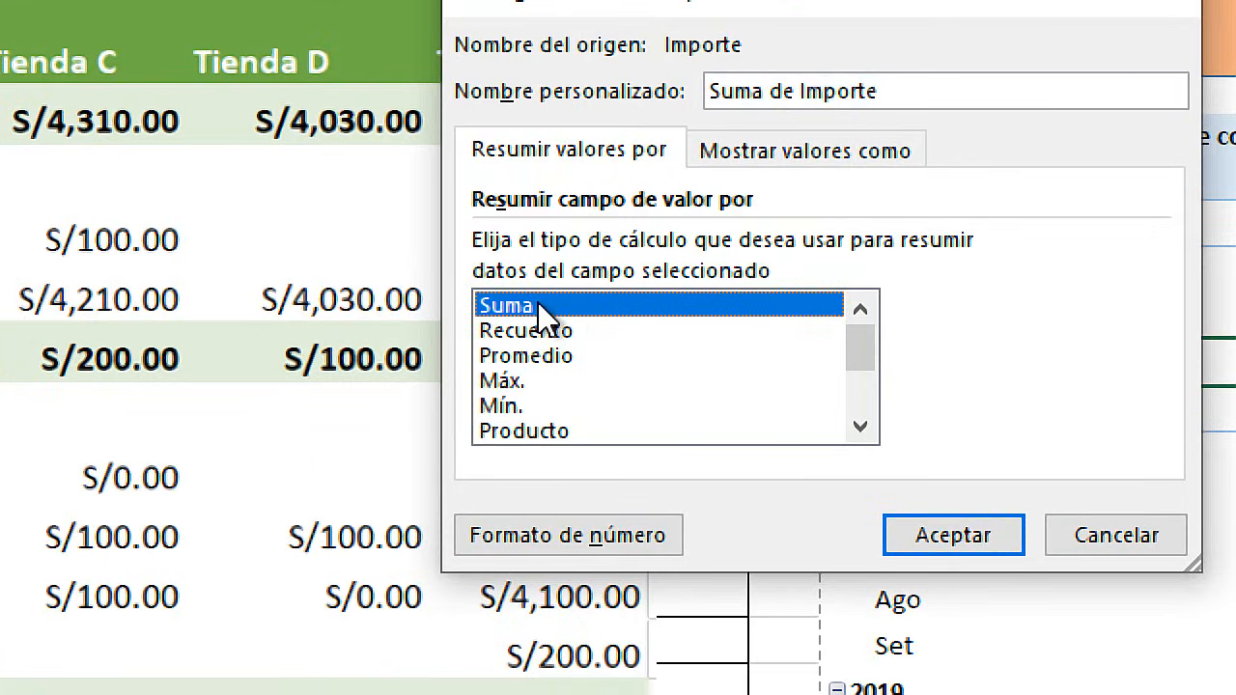
# Apply the Moneda number format to the Suma de Importe values and accept the field settings
pyautogui.click(606, 534)
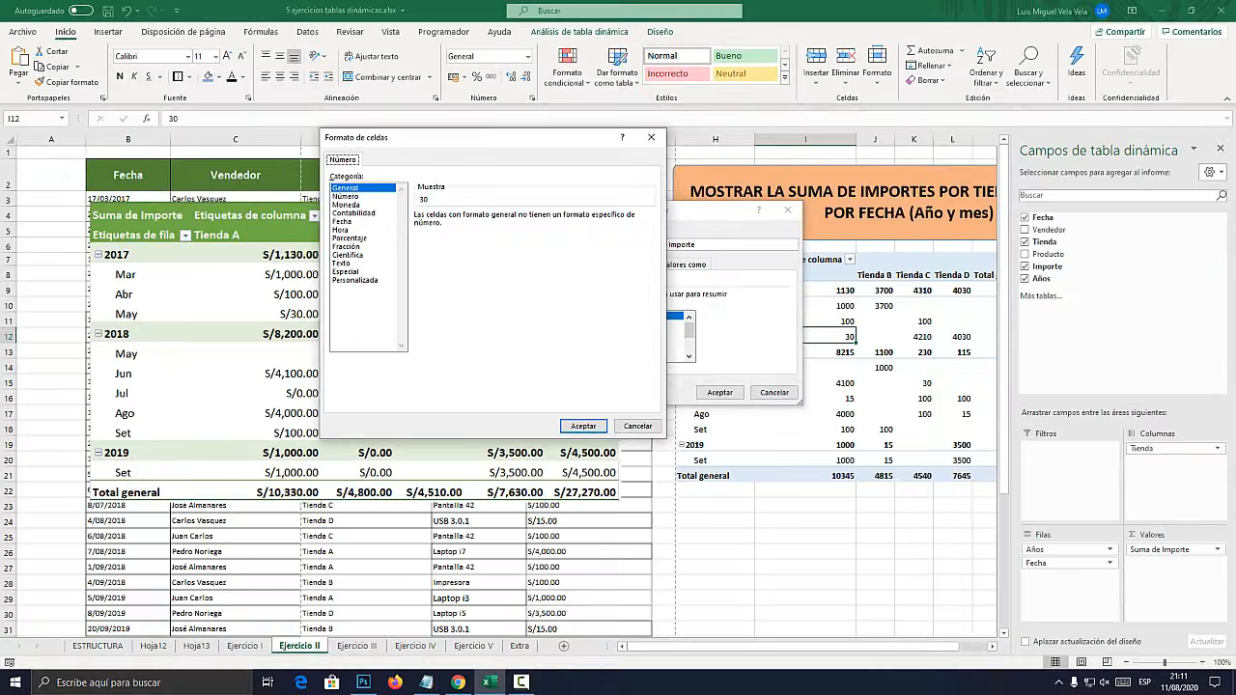
pyautogui.click(346, 204)
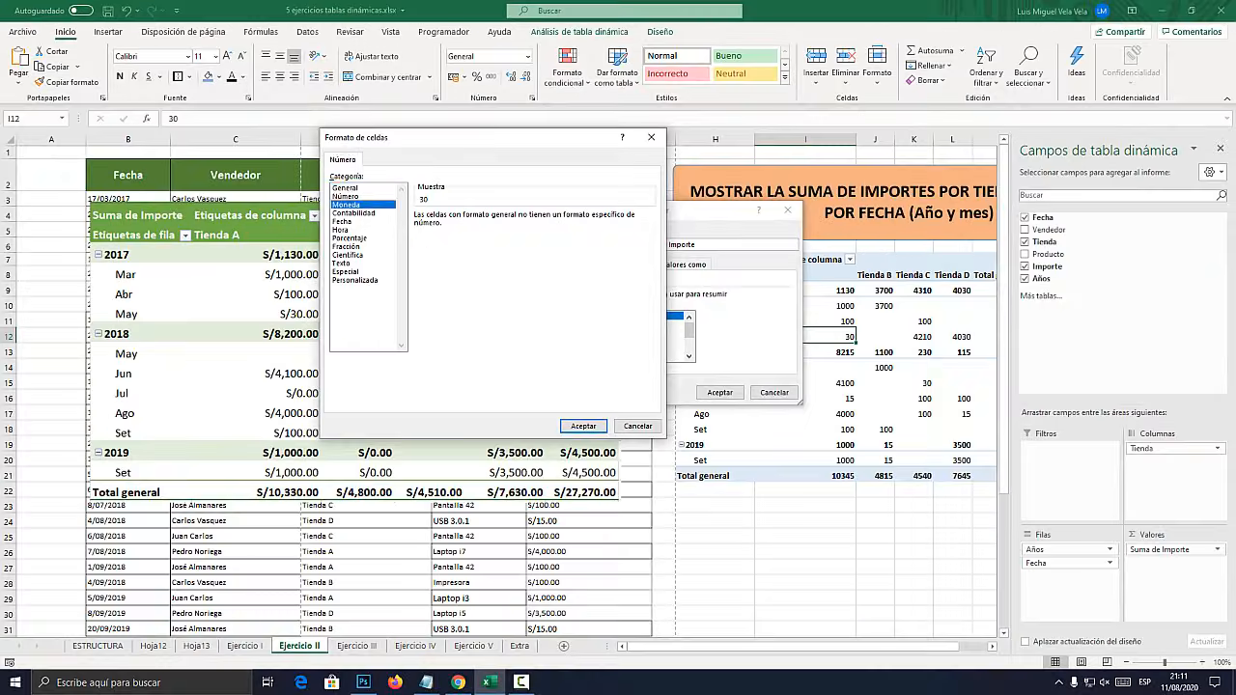
pyautogui.click(583, 426)
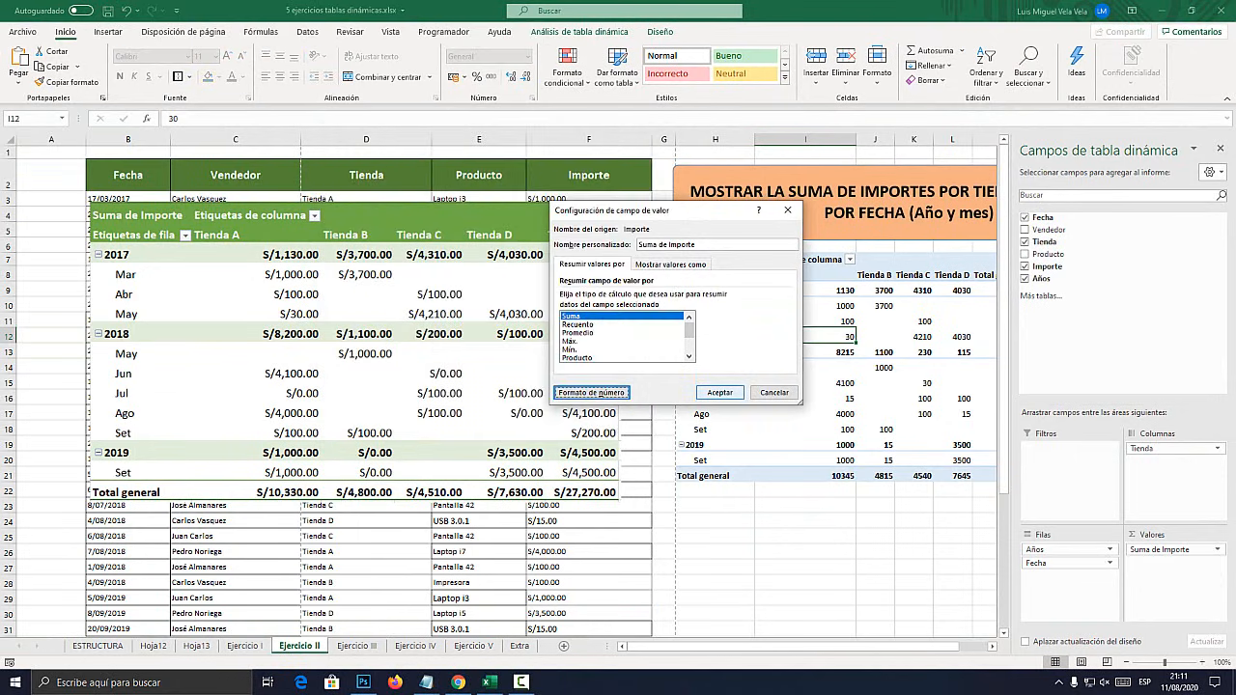
pyautogui.click(720, 393)
# Close the field list, resize the sample result image to about 8.89 by 15.69 cm, and place it beside the pivot table
pyautogui.click(1220, 149)
pyautogui.moveTo(405, 328); pyautogui.dragTo(960, 477)
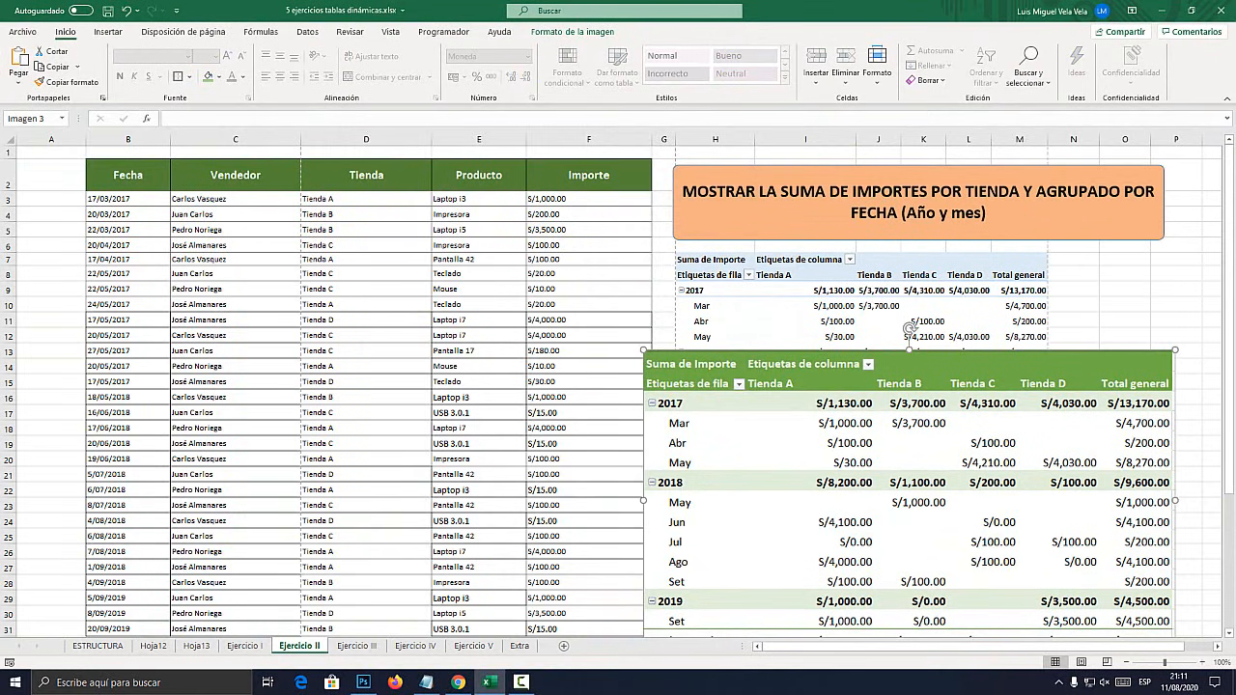
pyautogui.moveTo(644, 350); pyautogui.dragTo(894, 491)
pyautogui.doubleClick(985, 550)
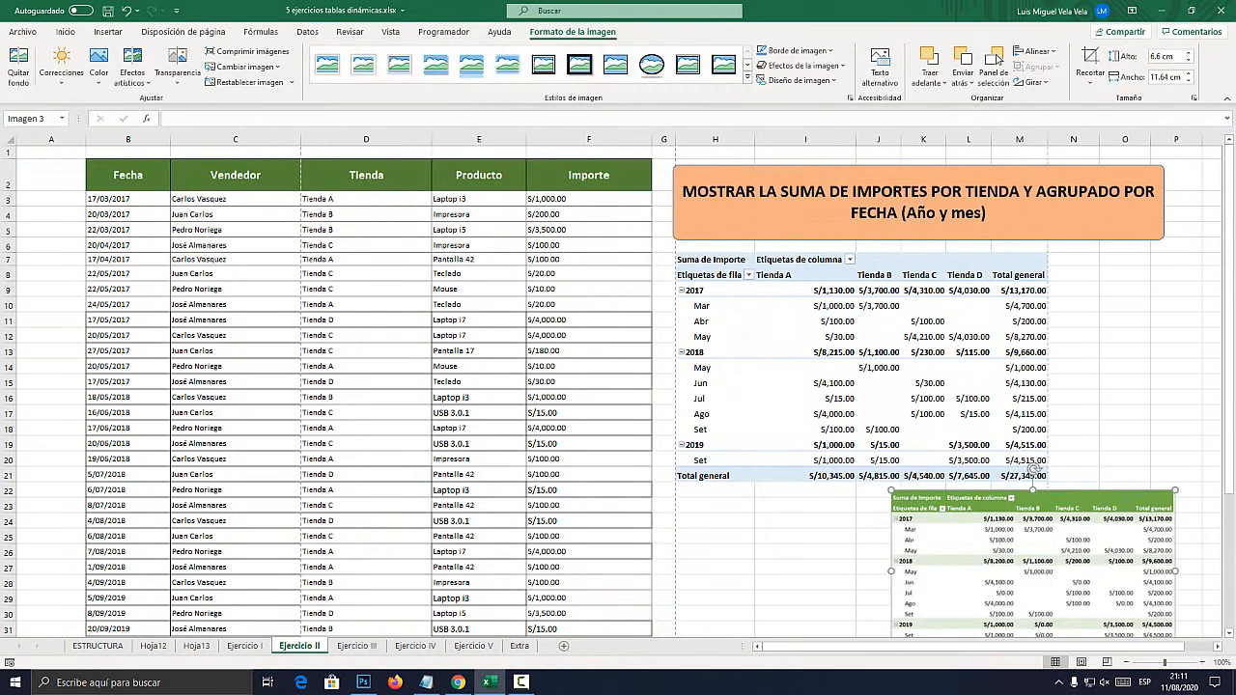
pyautogui.moveTo(985, 550); pyautogui.dragTo(761, 353)
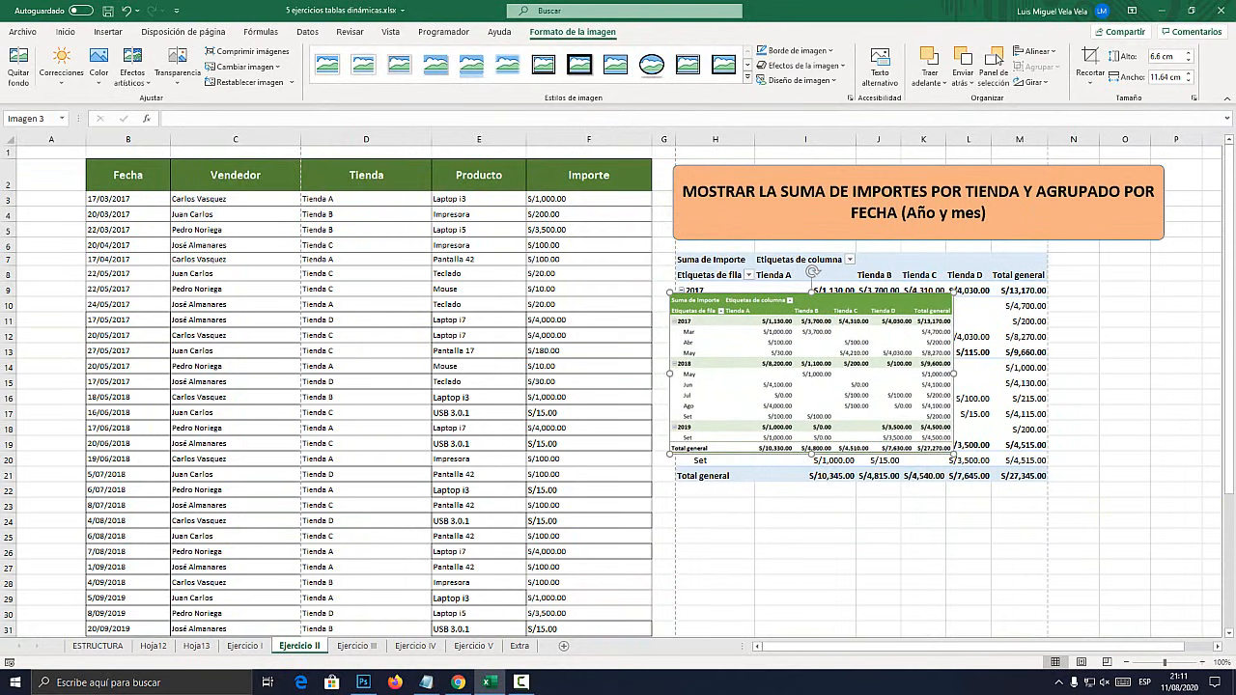
pyautogui.moveTo(955, 454); pyautogui.dragTo(1051, 509)
pyautogui.moveTo(908, 425); pyautogui.dragTo(526, 408)
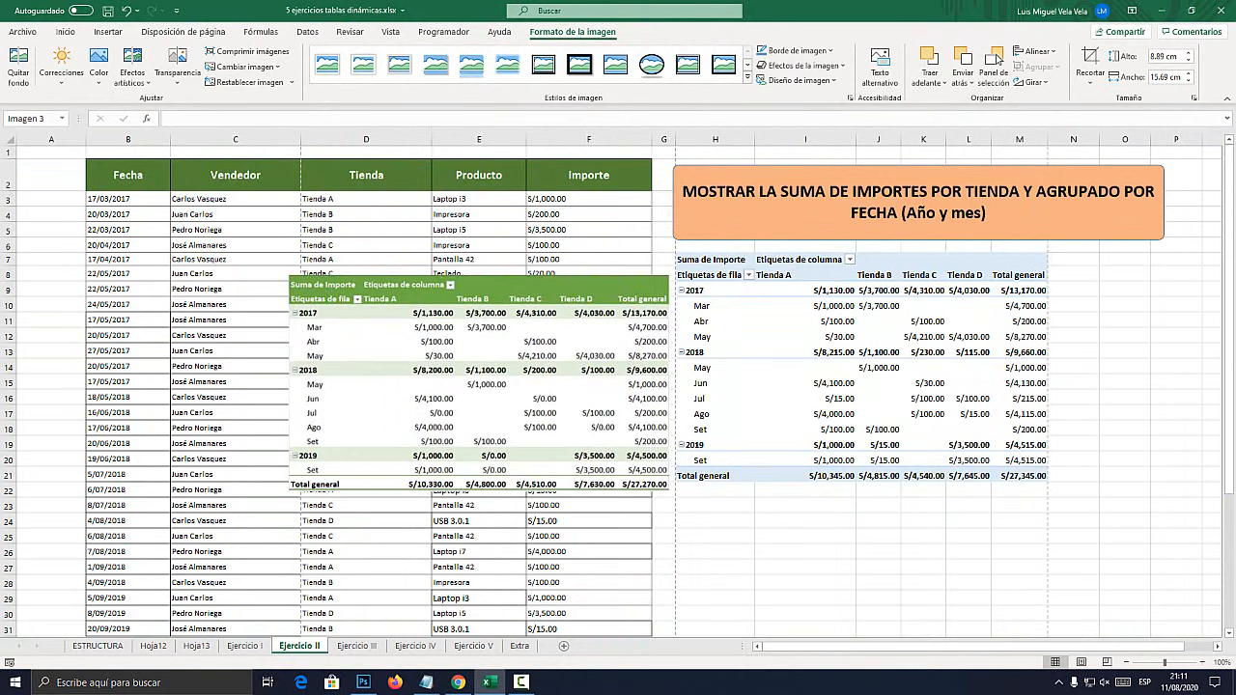
# Go through the Total general values of Tienda A to C and extract Tienda C's underlying records to a new sheet
pyautogui.click(811, 475)
pyautogui.click(879, 475)
pyautogui.click(924, 475)
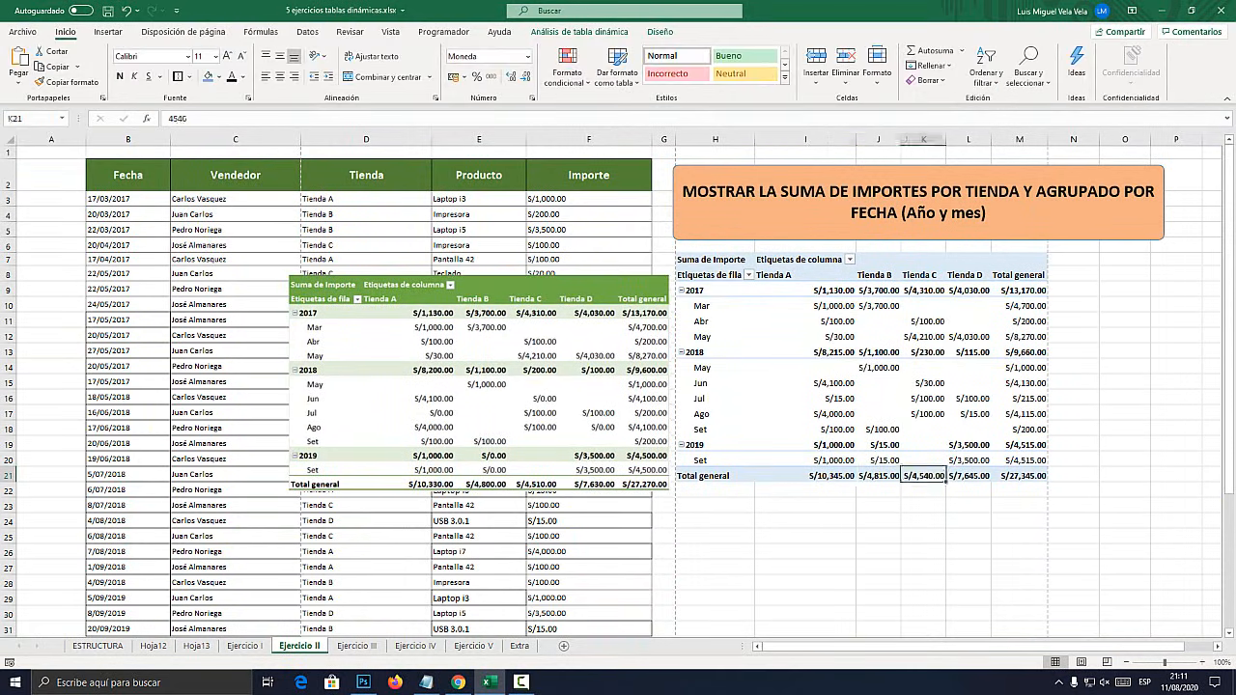
pyautogui.doubleClick(923, 476)
# Look at the finished pivot table and its sample image on the Ejercicio I sheet
pyautogui.click(244, 646)
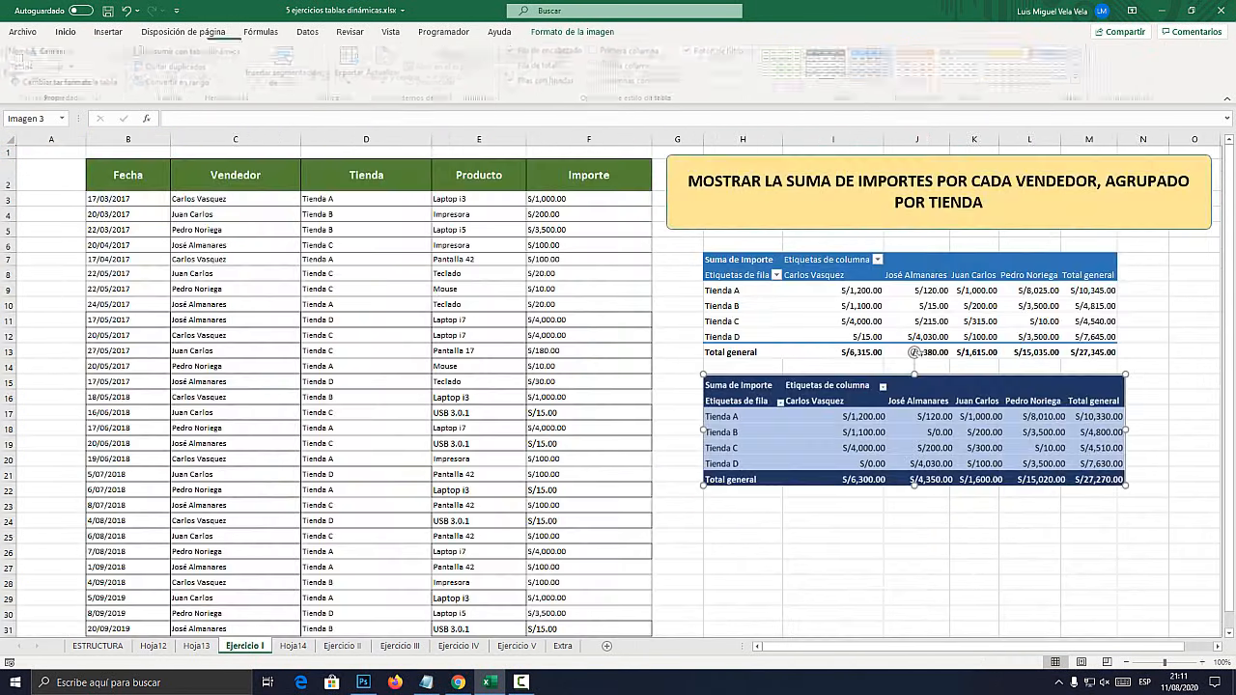
pyautogui.click(915, 353)
pyautogui.hotkey('ctrl', 'pagedown')
# Apply the blue style from the first Medio row to the Ejercicio II pivot table and place the sample image below the table
pyautogui.moveTo(478, 382); pyautogui.dragTo(400, 358)
pyautogui.click(879, 337)
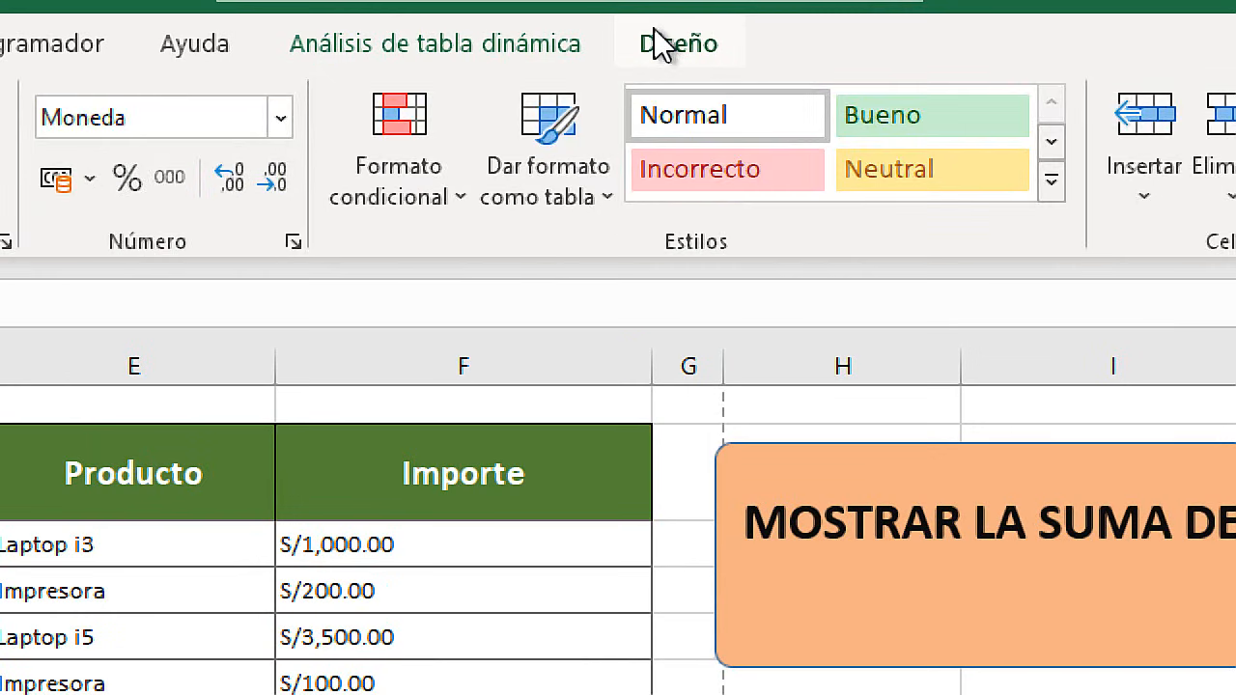
pyautogui.click(656, 30)
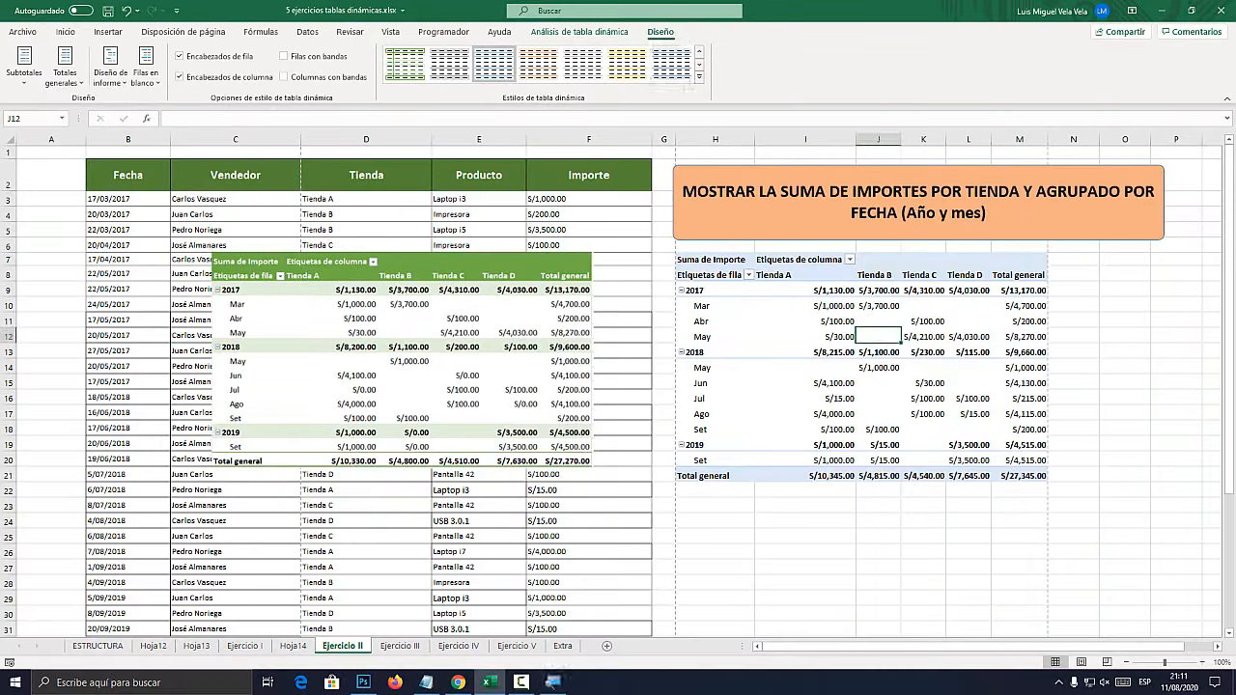
pyautogui.click(699, 76)
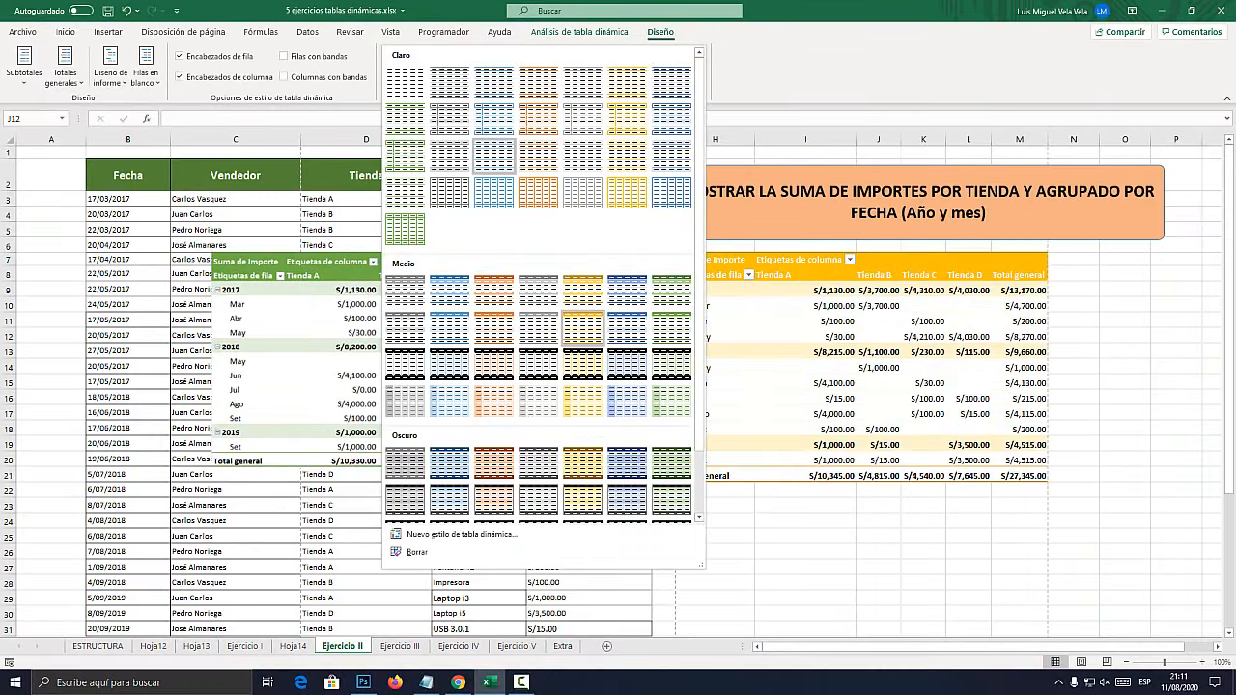
pyautogui.click(627, 290)
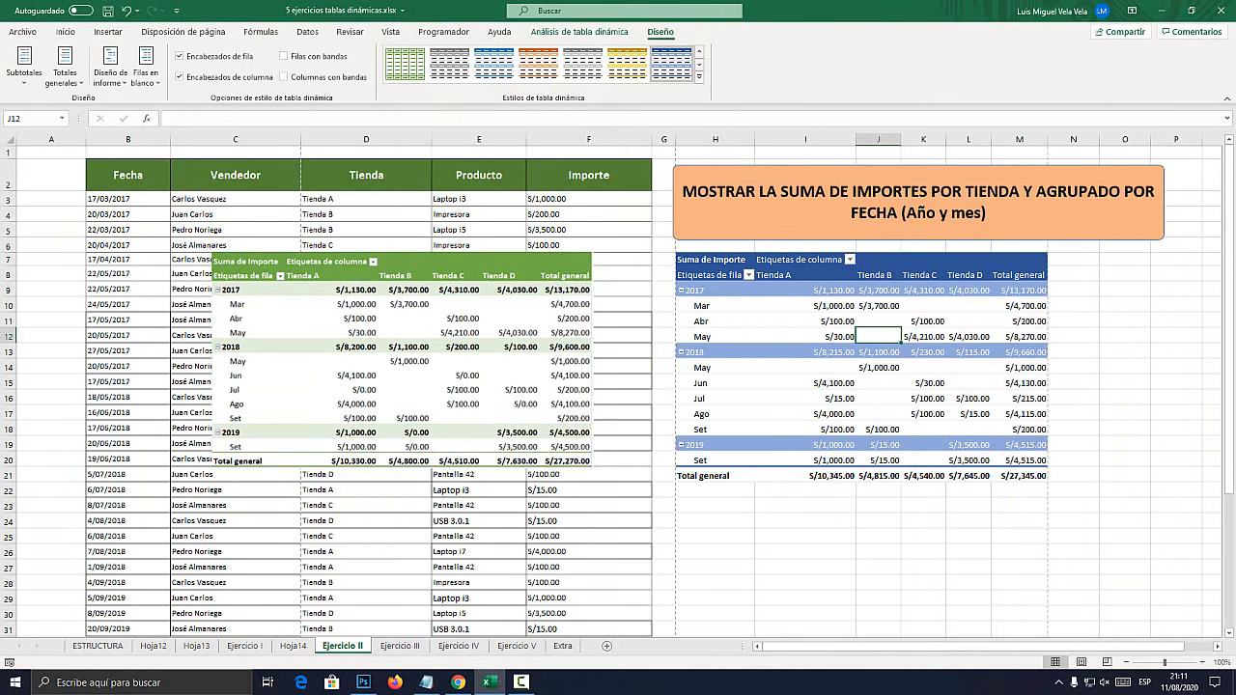
pyautogui.moveTo(402, 359); pyautogui.dragTo(942, 548)
# Read the Ejercicio III task statement on maximum sales by vendor, date grouping and store filter, and examine its sample image
pyautogui.click(399, 646)
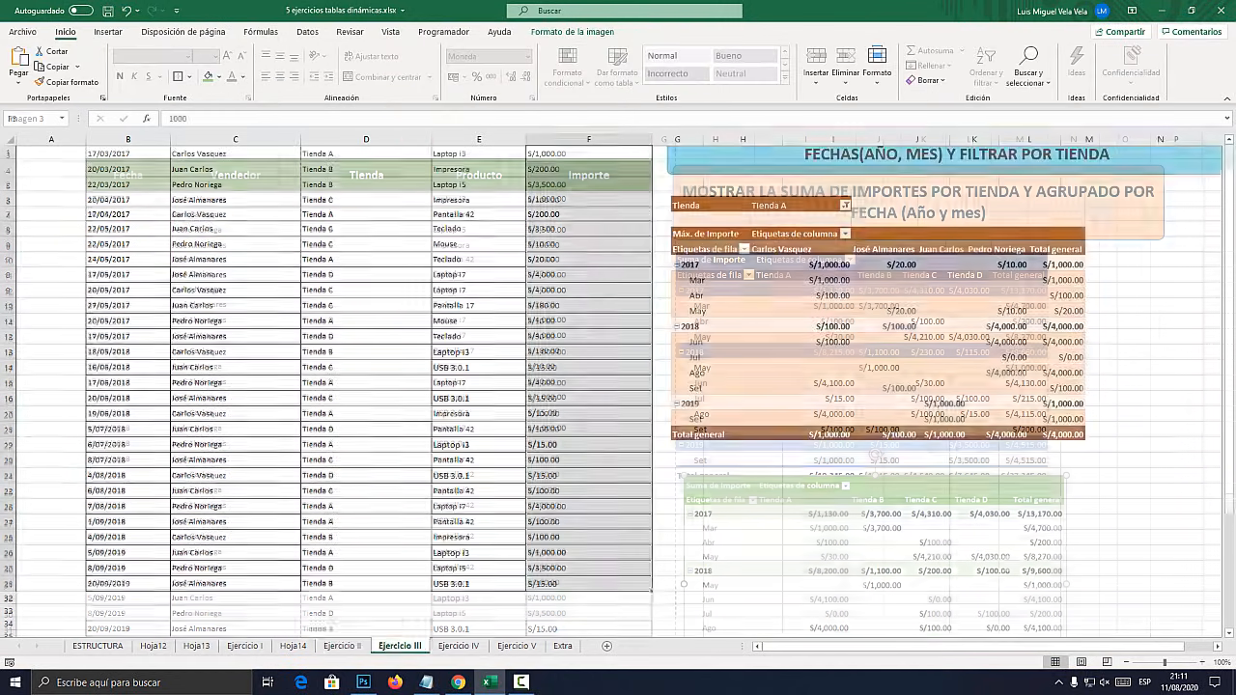
pyautogui.scroll(1, 618, 386)
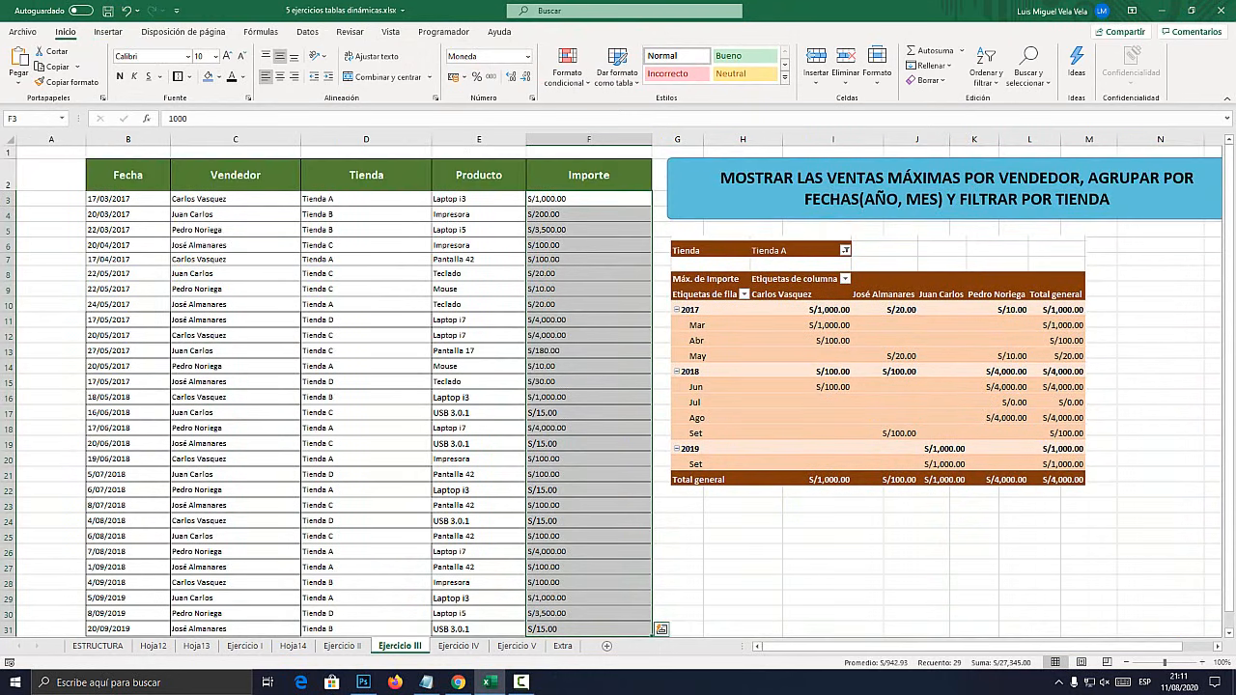
pyautogui.click(917, 536)
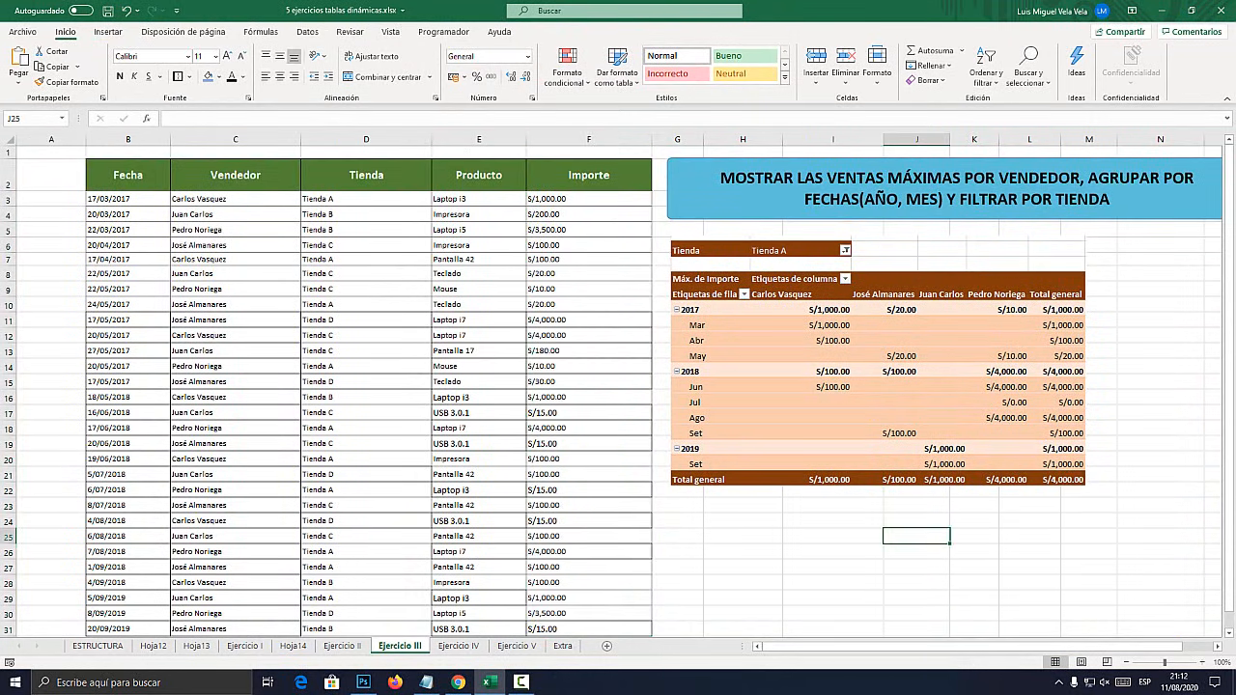
pyautogui.click(783, 179)
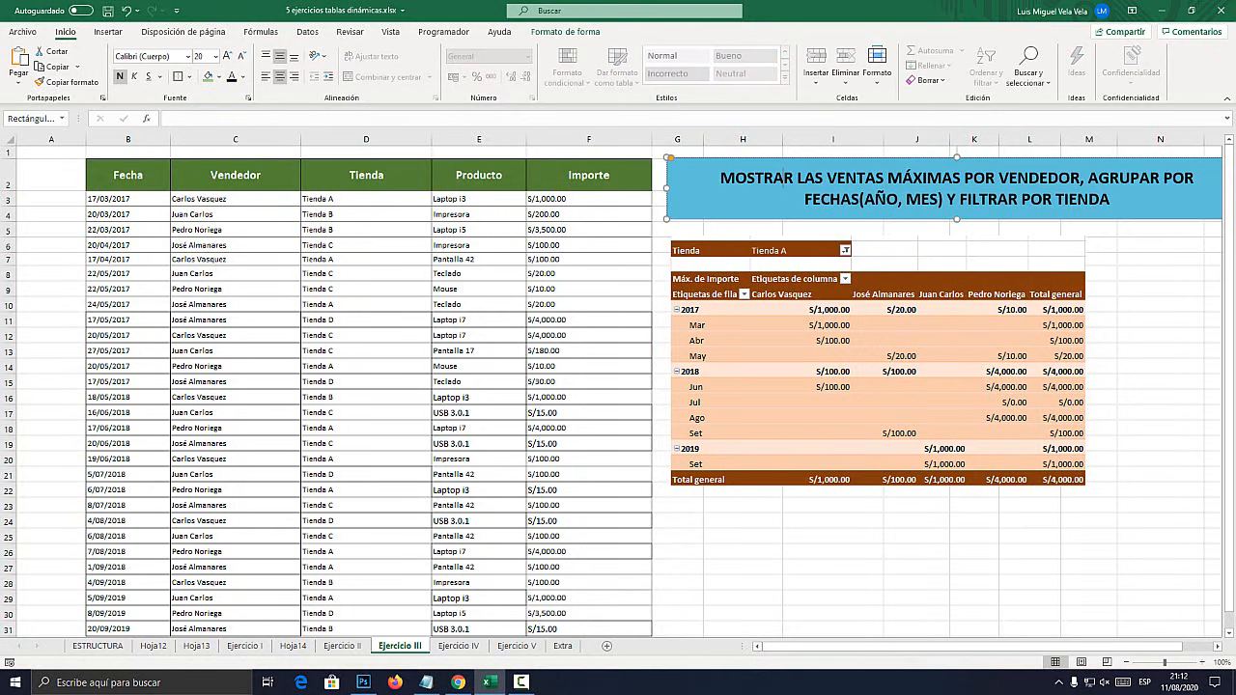
pyautogui.moveTo(783, 179); pyautogui.dragTo(868, 179)
pyautogui.click(921, 198)
pyautogui.click(878, 360)
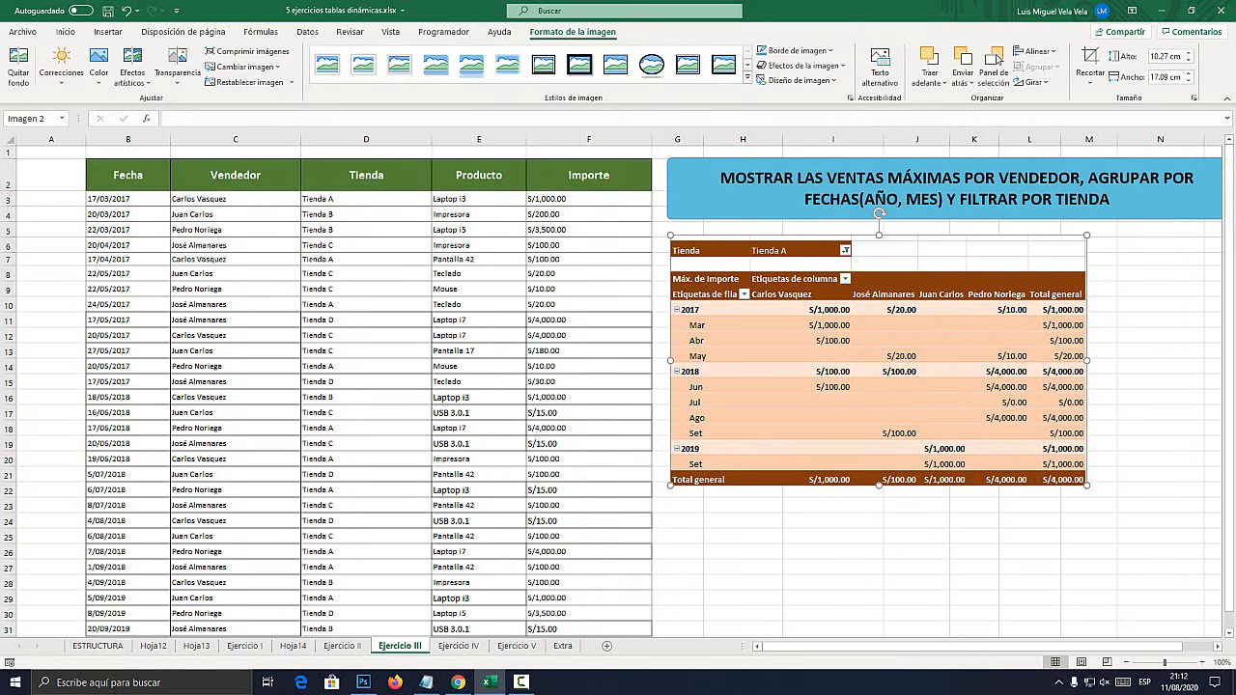
pyautogui.click(931, 188)
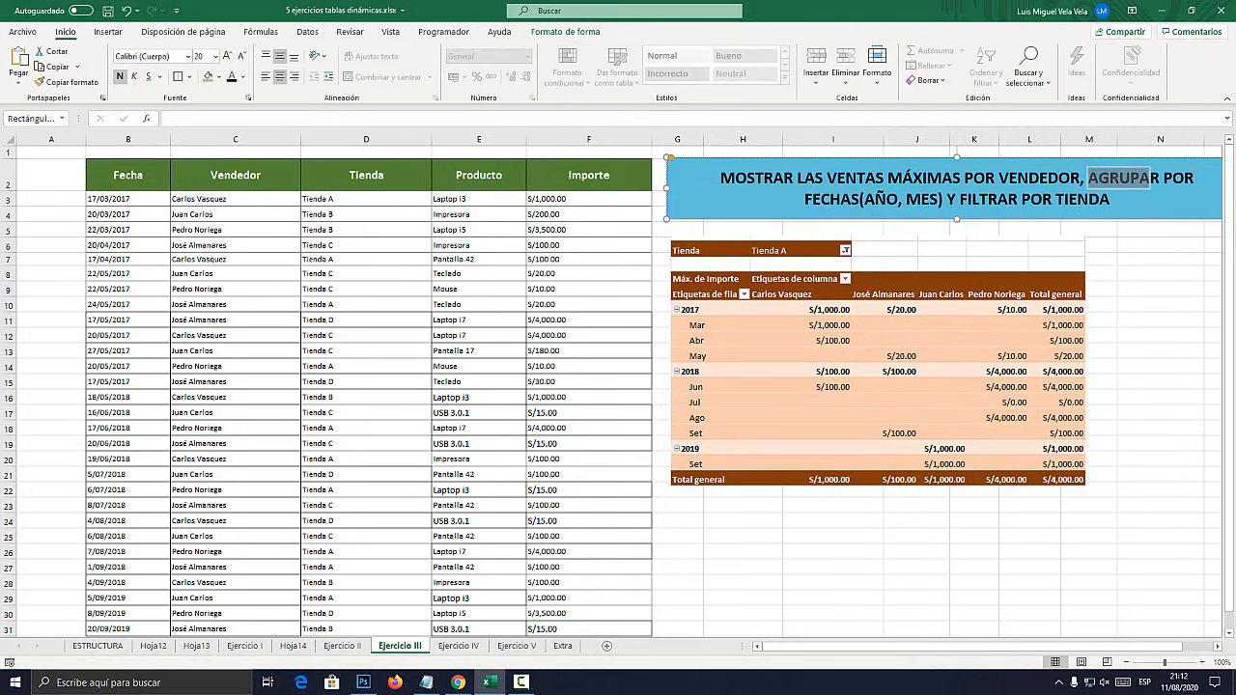
pyautogui.click(956, 199)
pyautogui.moveTo(948, 200); pyautogui.dragTo(1103, 200)
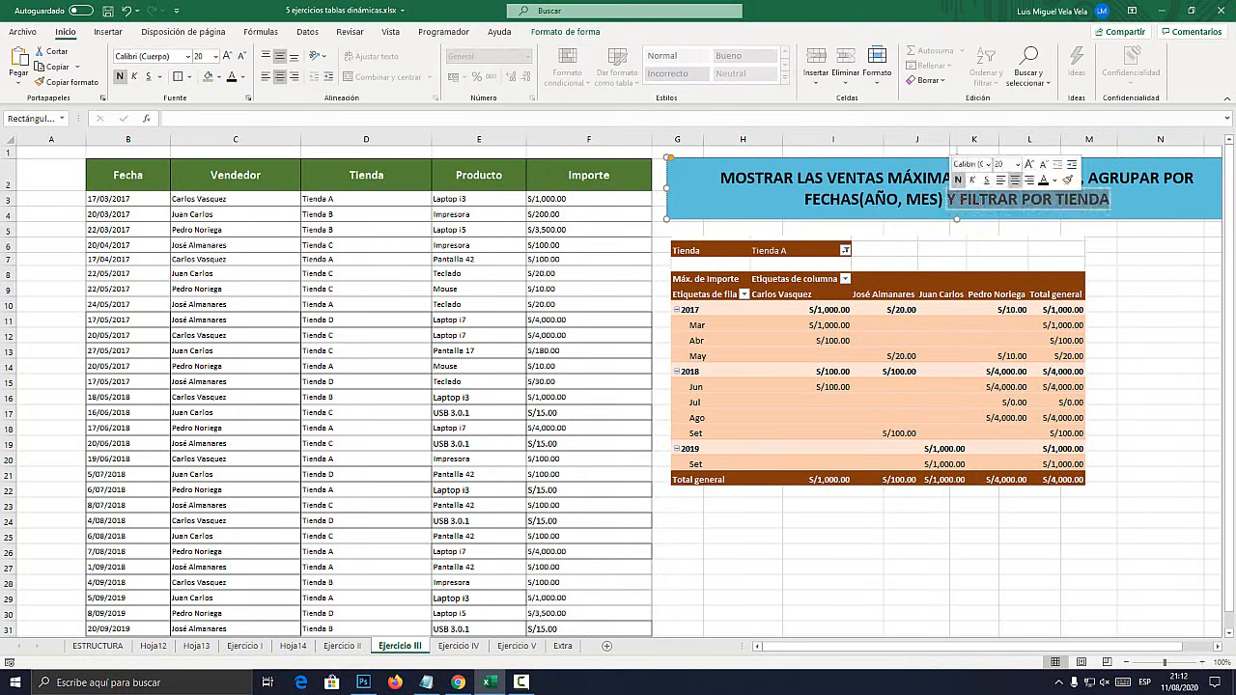
pyautogui.click(1100, 200)
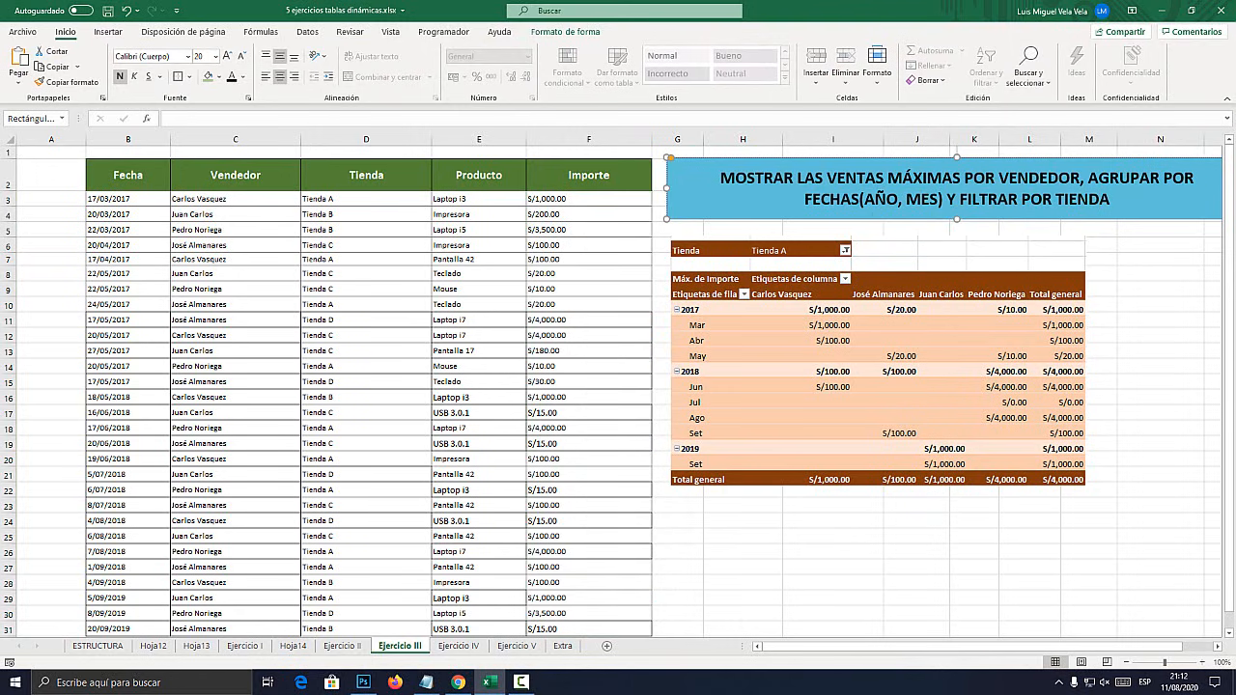
pyautogui.click(834, 520)
pyautogui.scroll(-2, 834, 519)
pyautogui.scroll(2, 833, 519)
# Insert a pivot table from the range B2:F31 at cell H24 of the existing Ejercicio III sheet
pyautogui.moveTo(128, 176); pyautogui.dragTo(627, 585)
pyautogui.scroll(1, 628, 579)
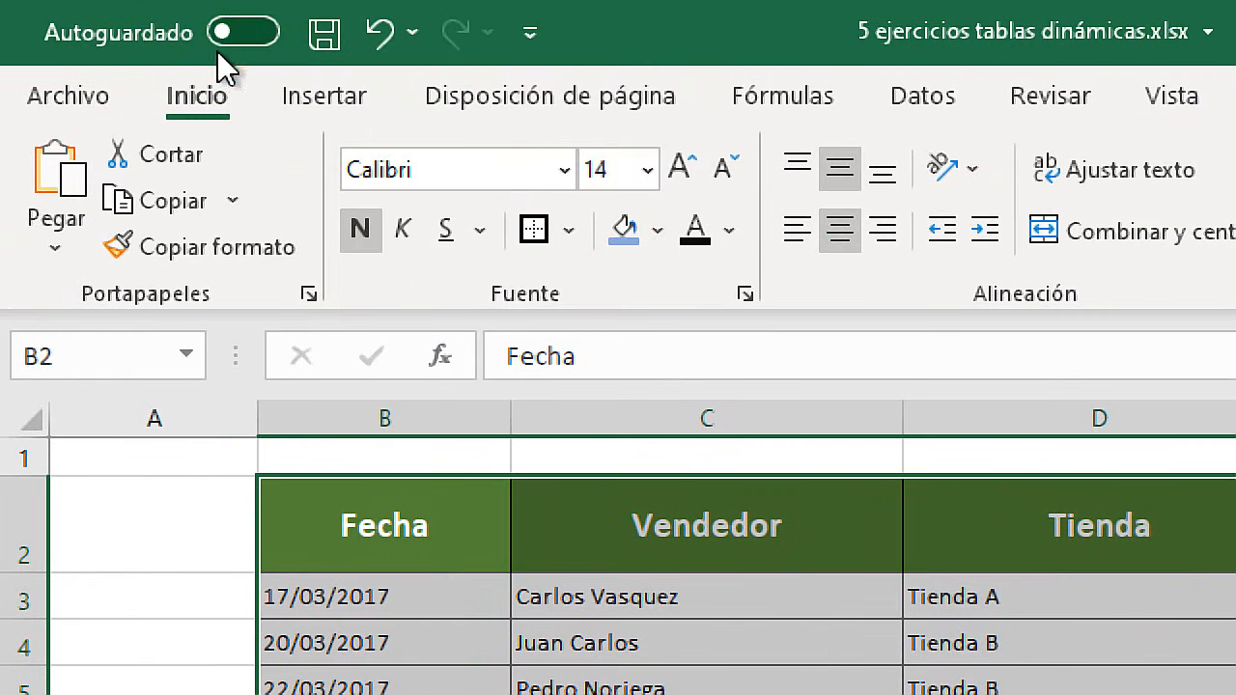
pyautogui.click(121, 37)
pyautogui.click(77, 201)
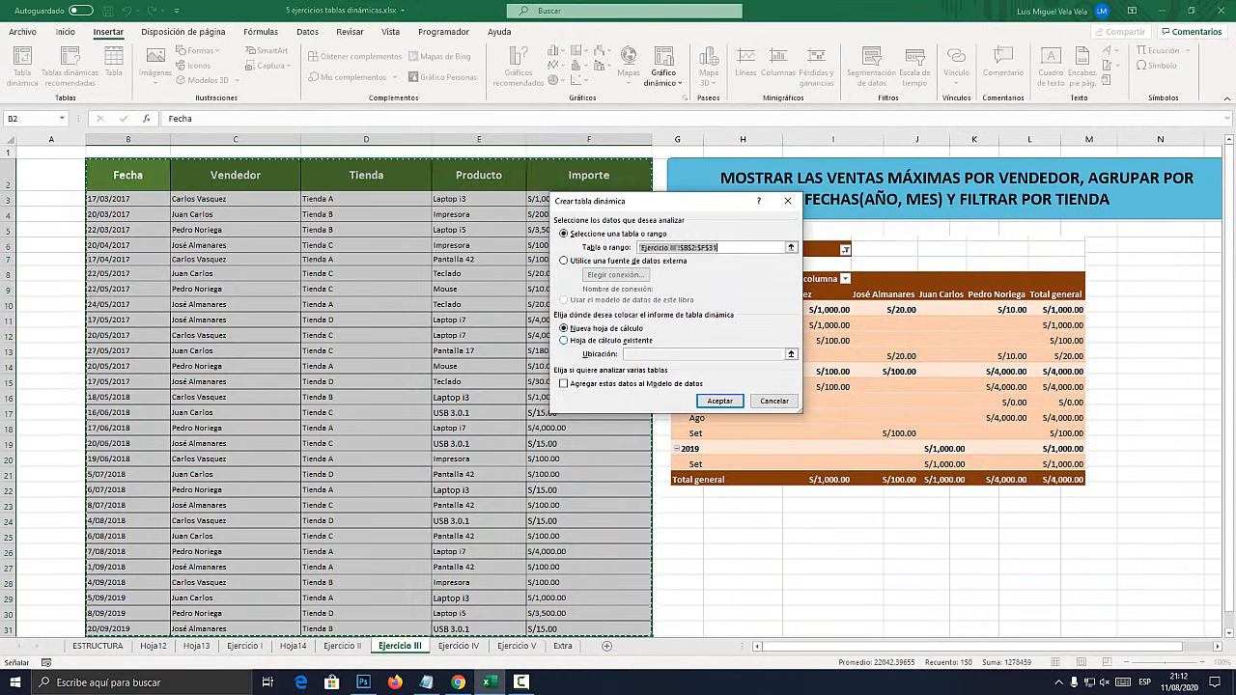
pyautogui.click(602, 340)
pyautogui.click(742, 521)
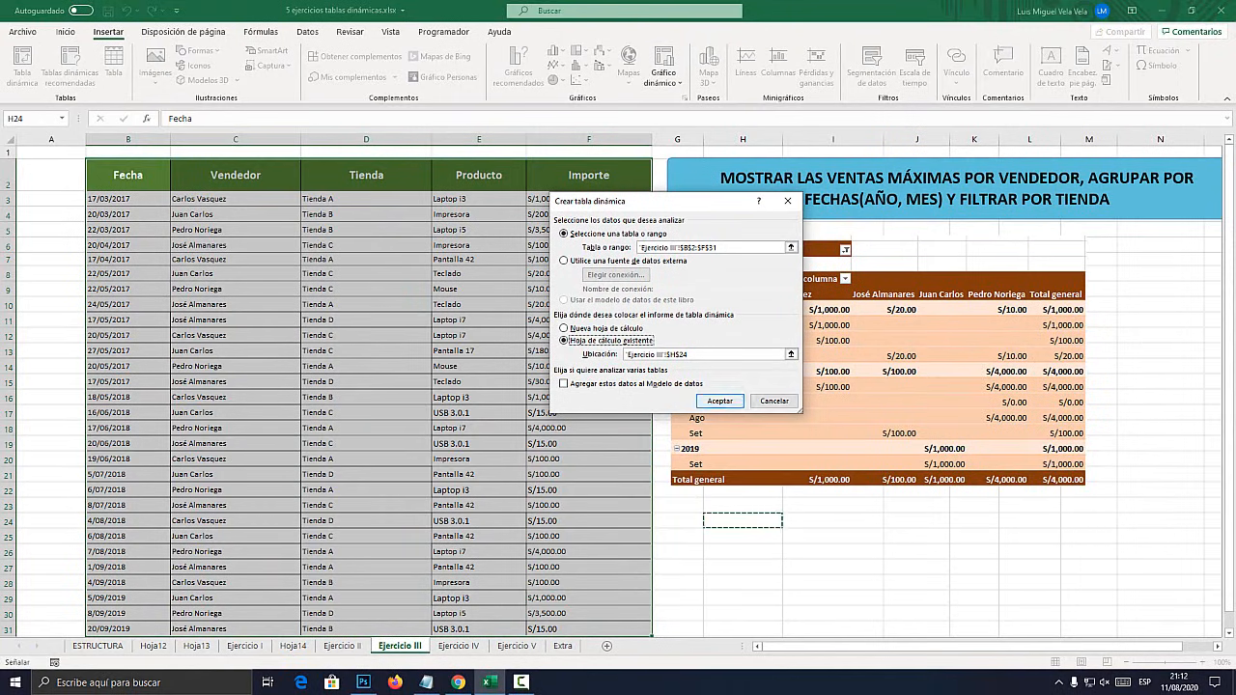
pyautogui.click(719, 401)
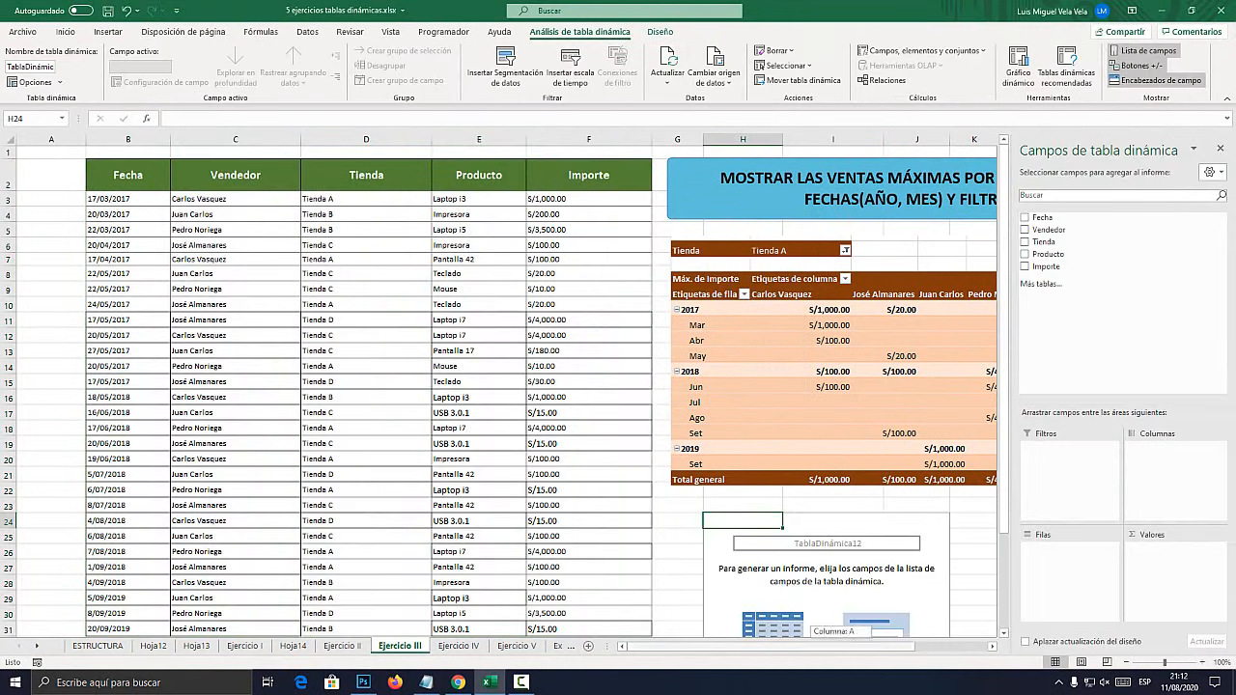
pyautogui.moveTo(831, 647); pyautogui.dragTo(902, 647)
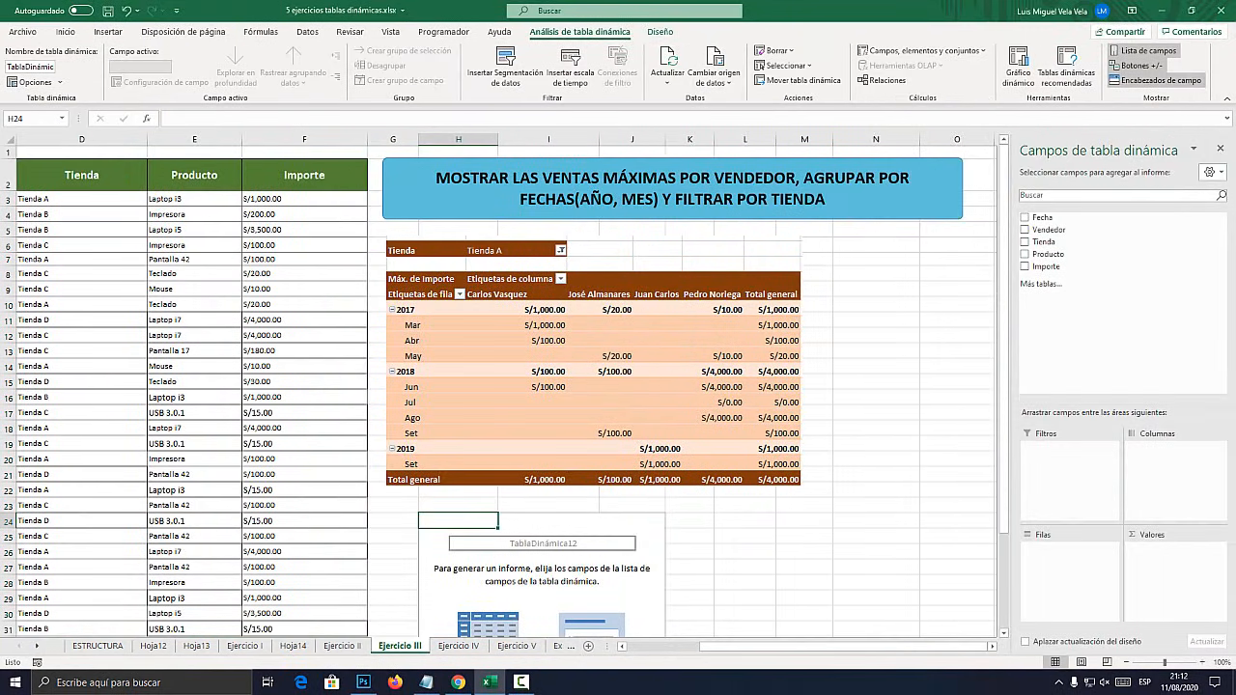
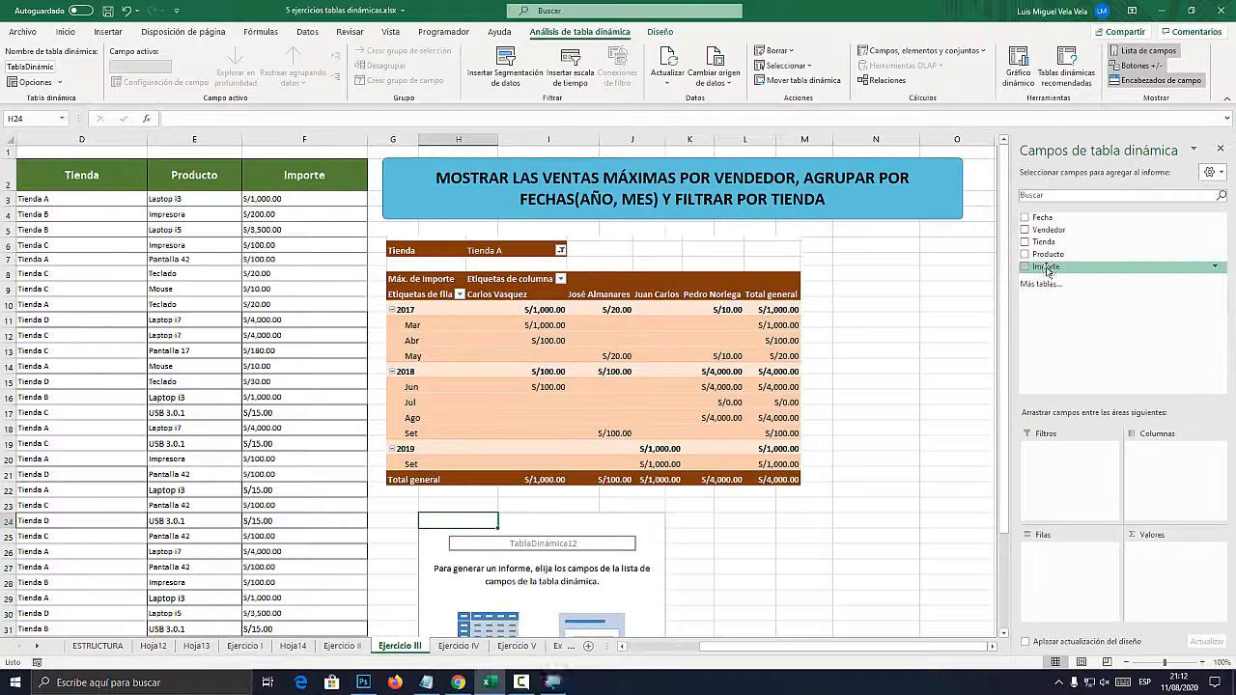
# Add Importe to the values of the empty pivot table and summarize it by Máx
pyautogui.click(1048, 269)
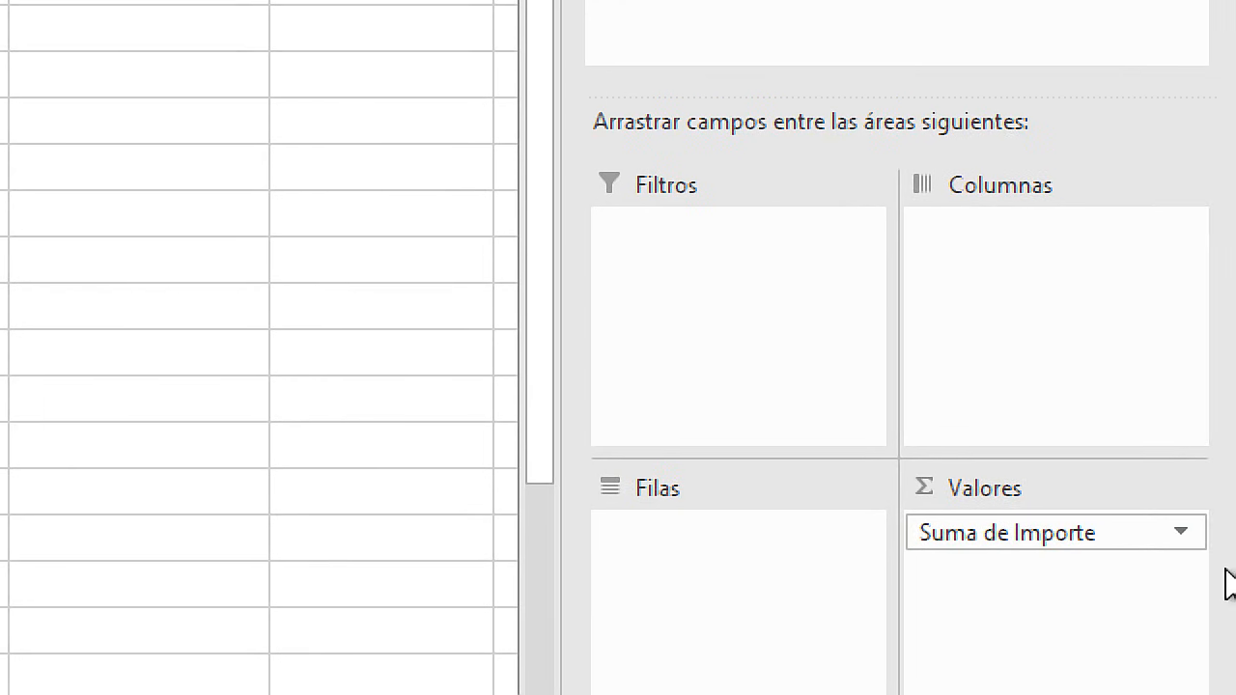
pyautogui.click(1179, 533)
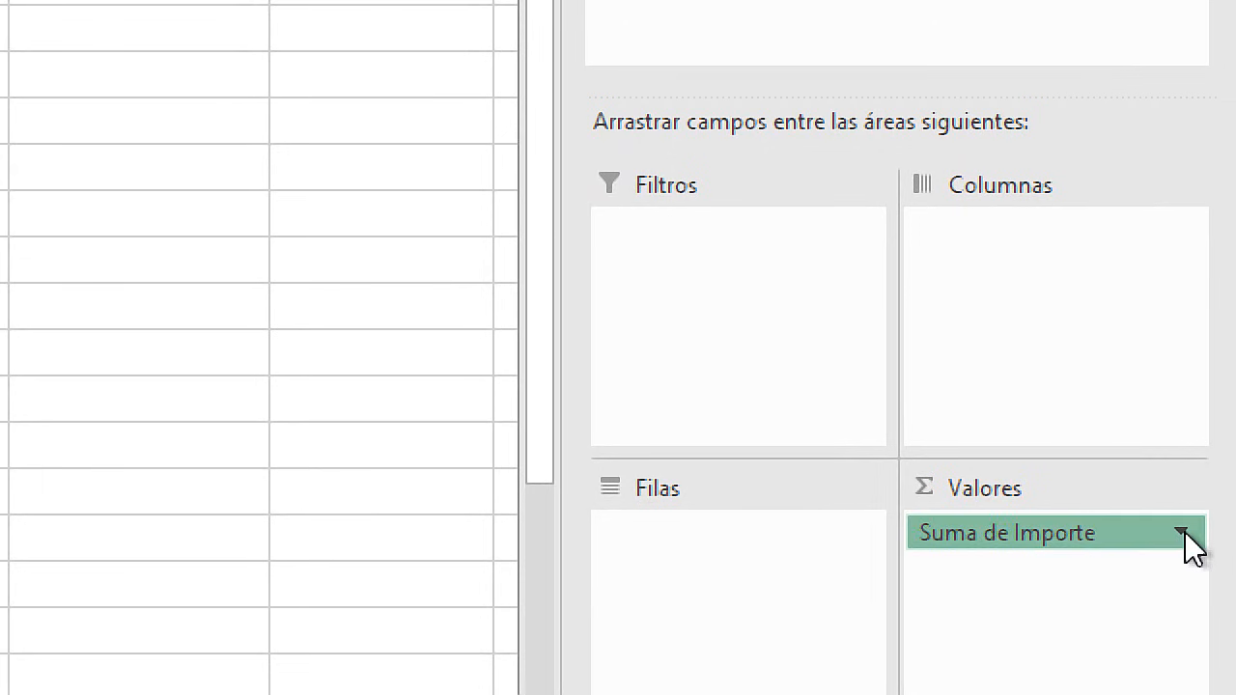
pyautogui.click(1028, 483)
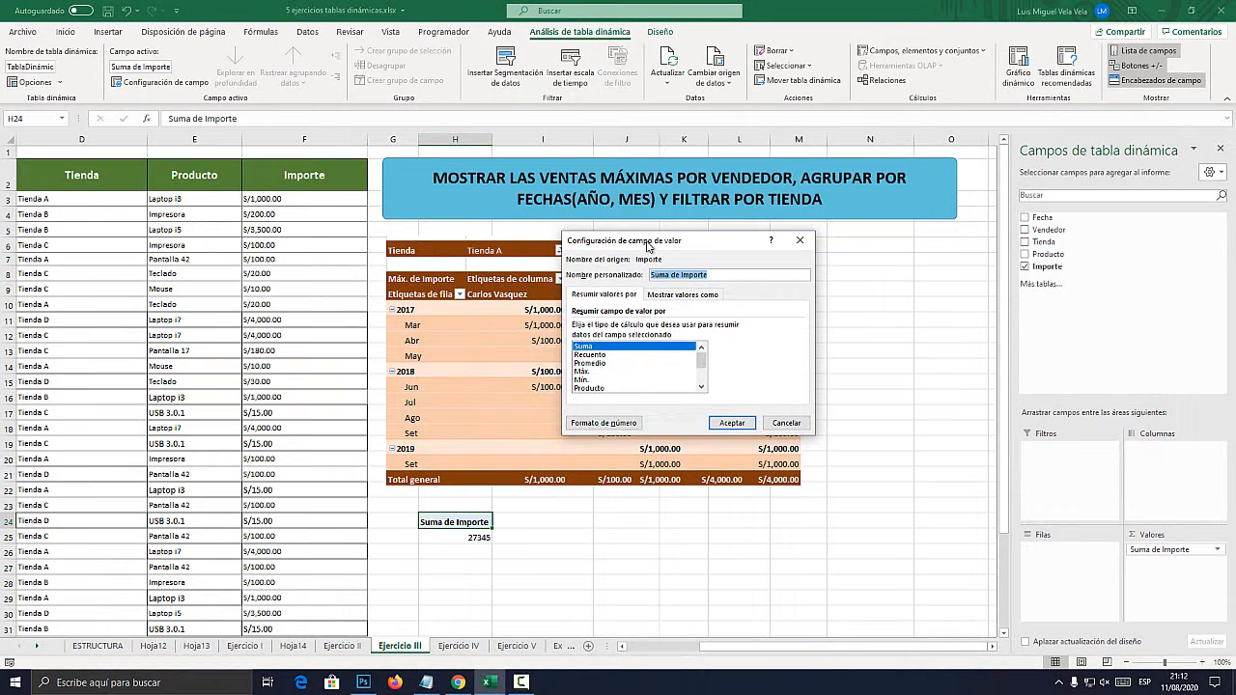
pyautogui.moveTo(647, 243); pyautogui.dragTo(649, 246)
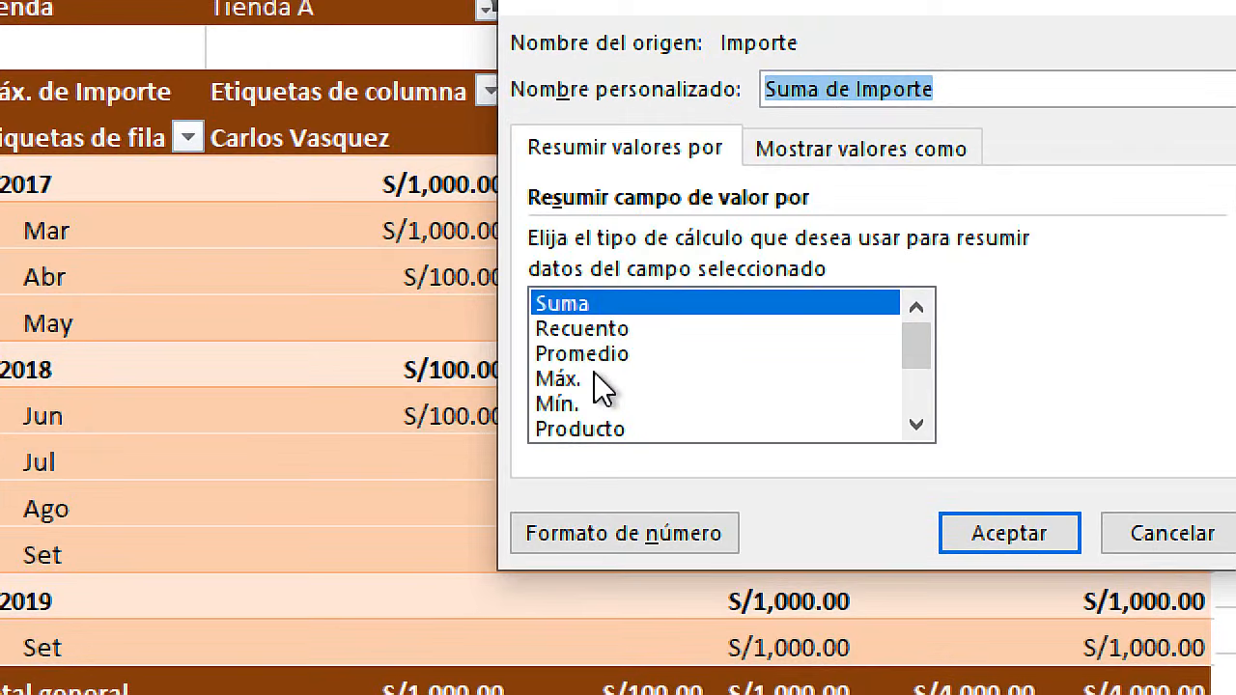
pyautogui.click(571, 378)
pyautogui.click(567, 305)
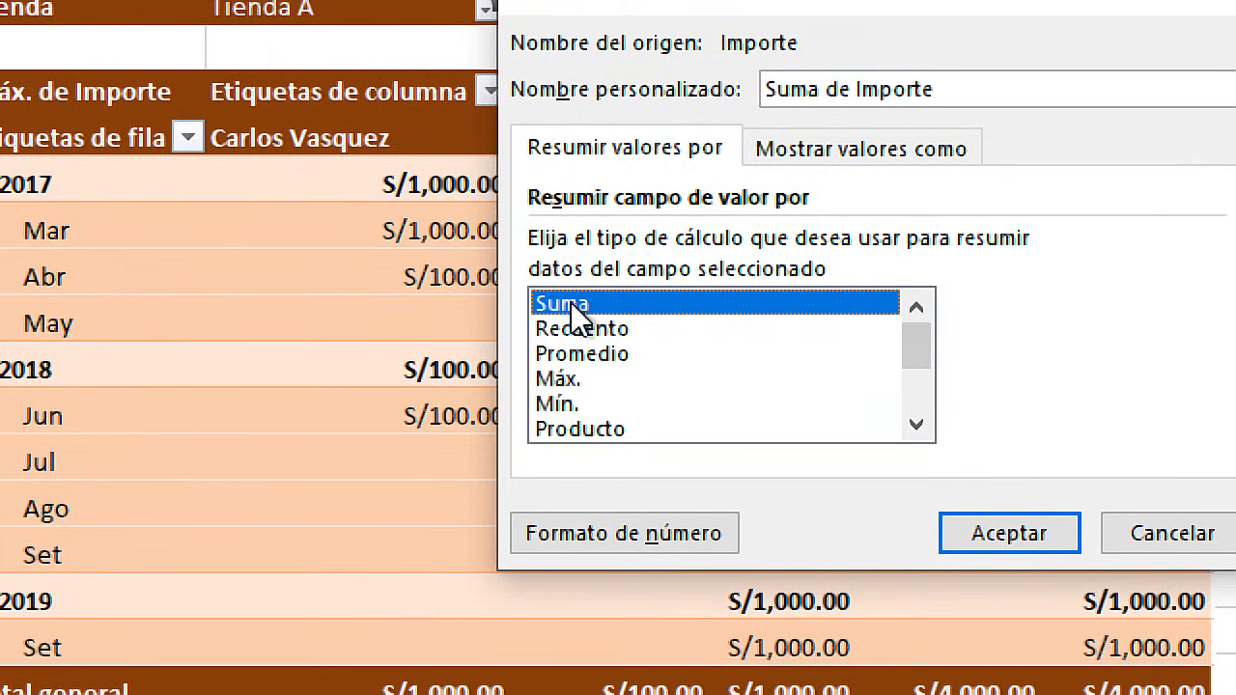
pyautogui.click(573, 378)
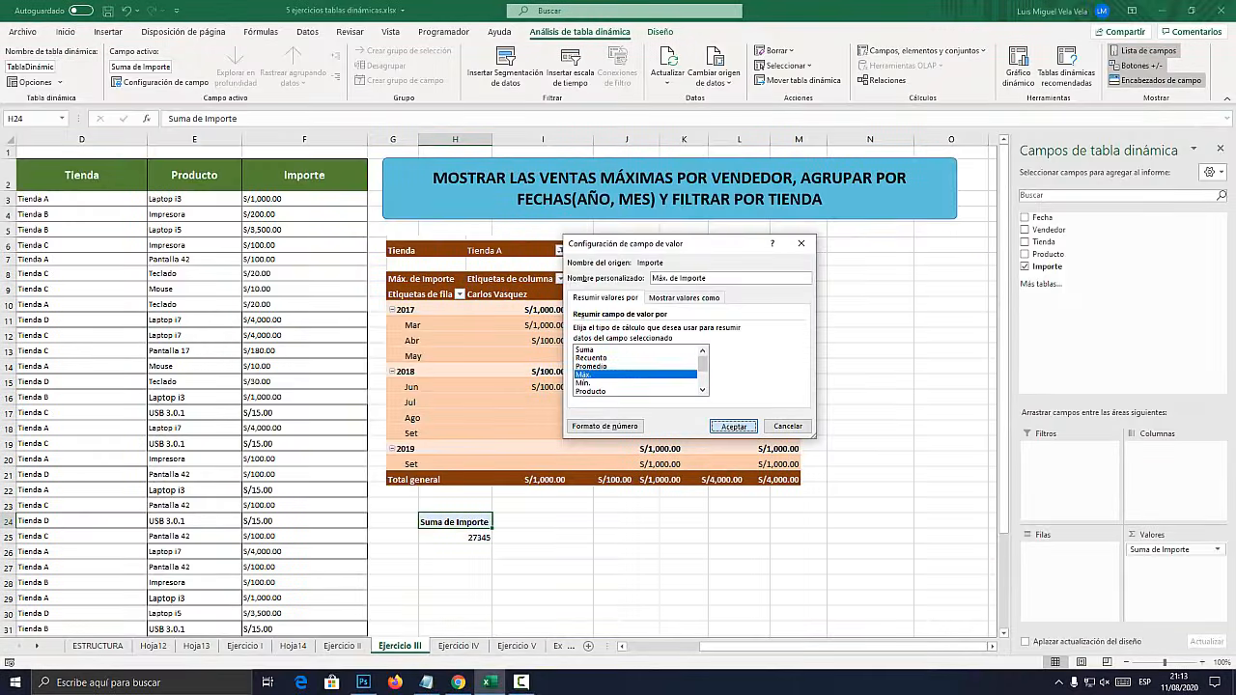
pyautogui.press('Return')
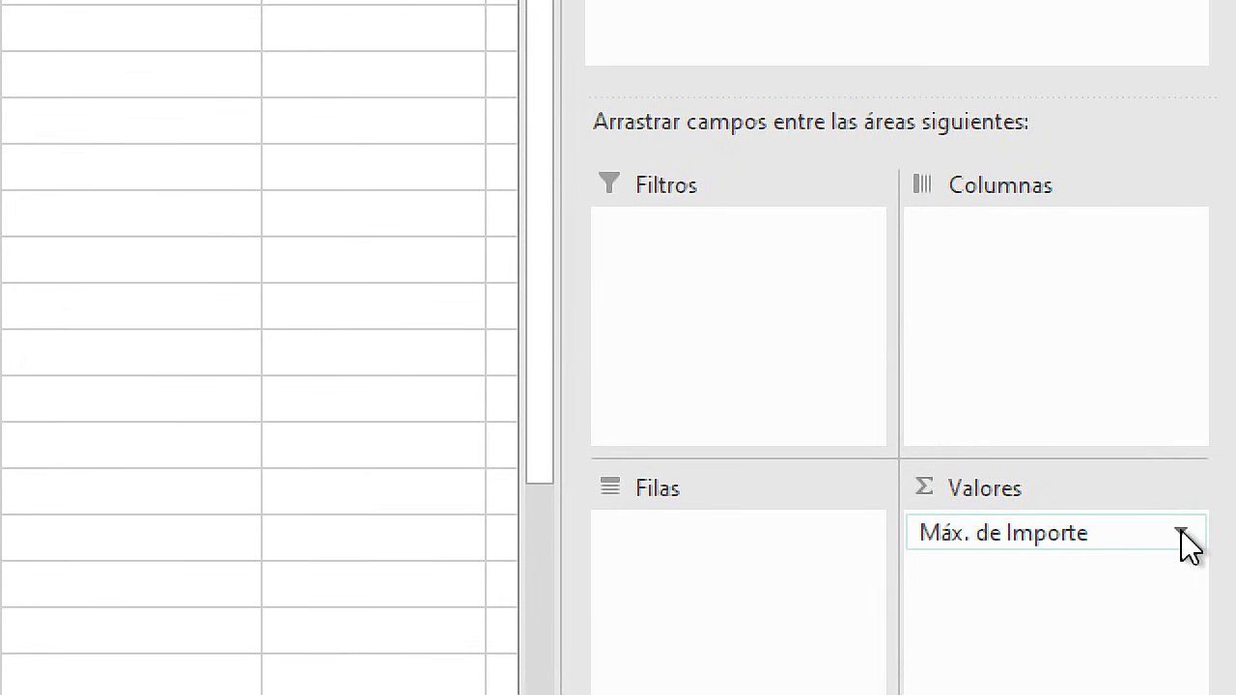
# Format the Máx. de Importe values as Moneda with two decimal places and the S/ symbol
pyautogui.click(1182, 534)
pyautogui.click(943, 495)
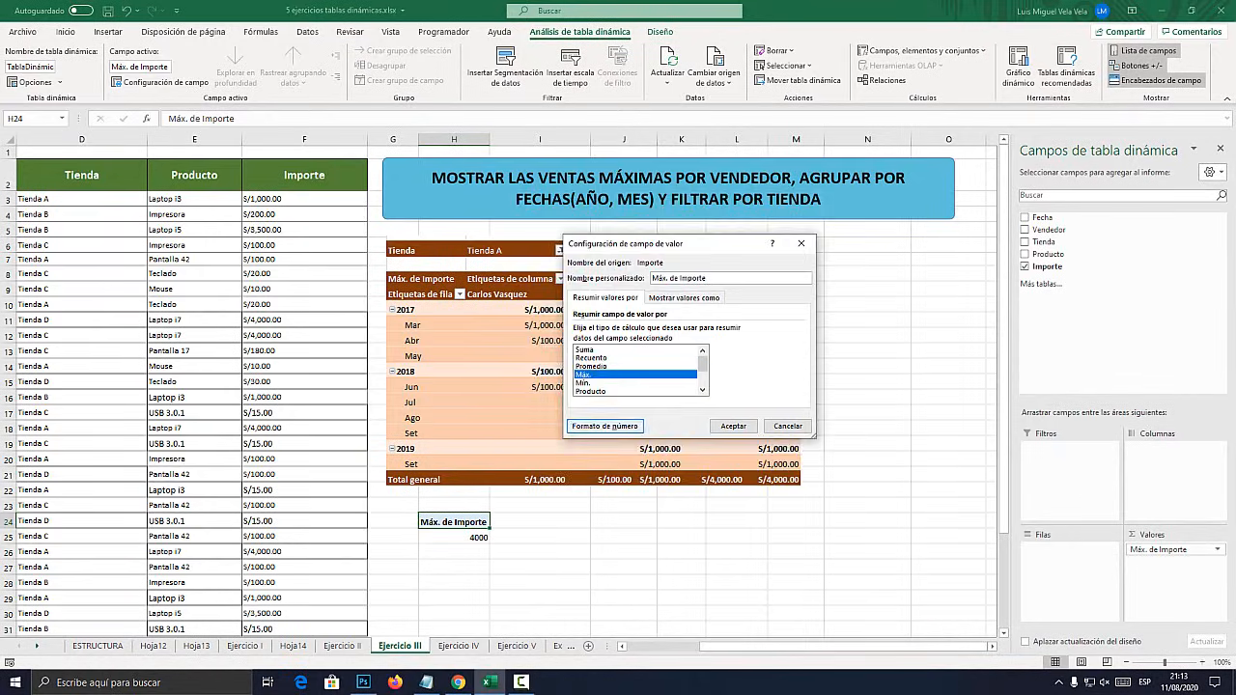
pyautogui.click(487, 376)
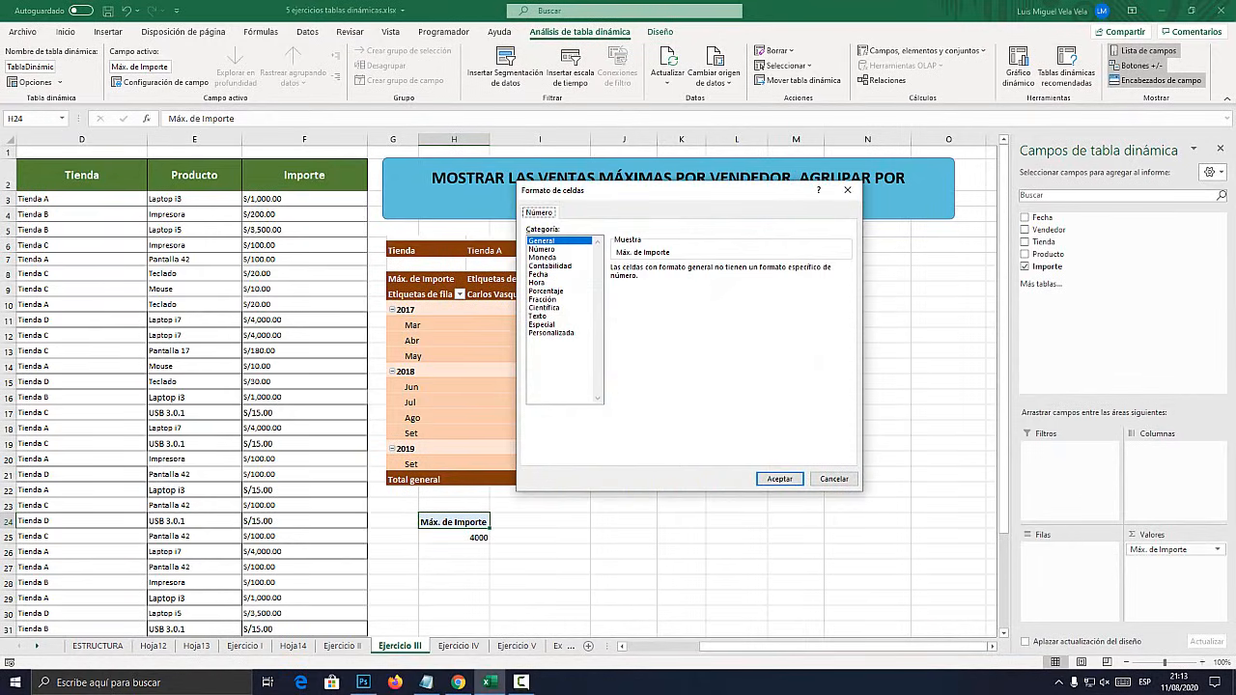
pyautogui.click(543, 258)
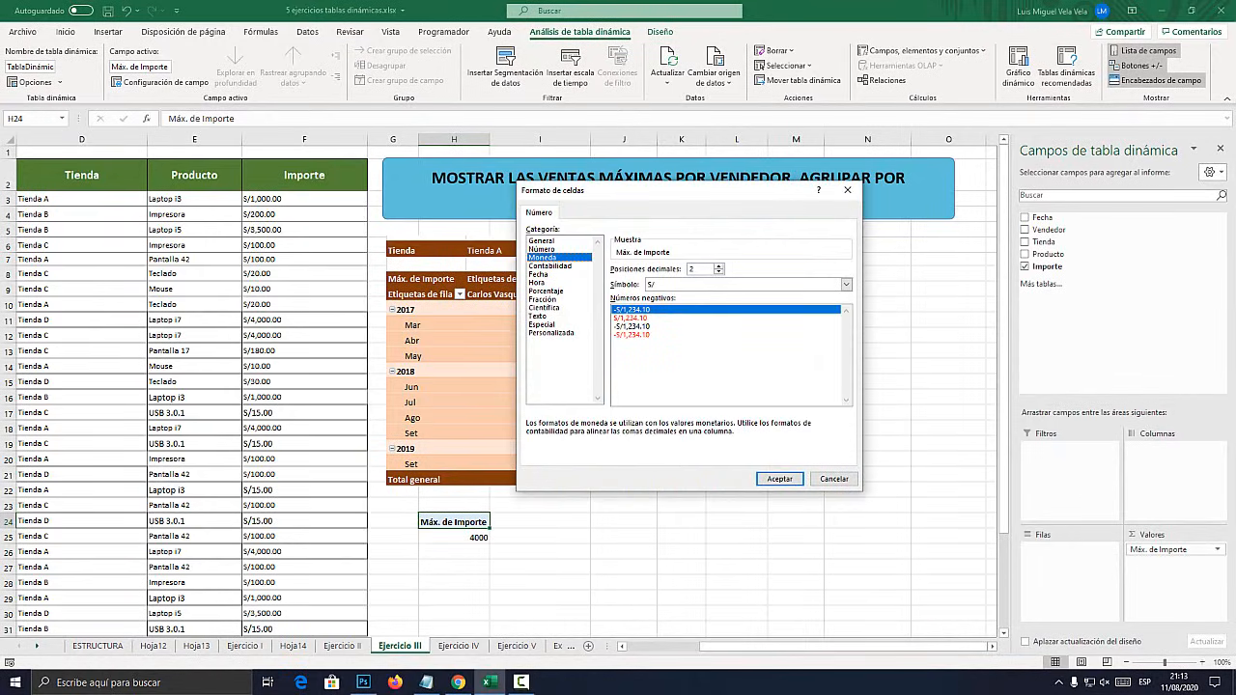
pyautogui.click(780, 479)
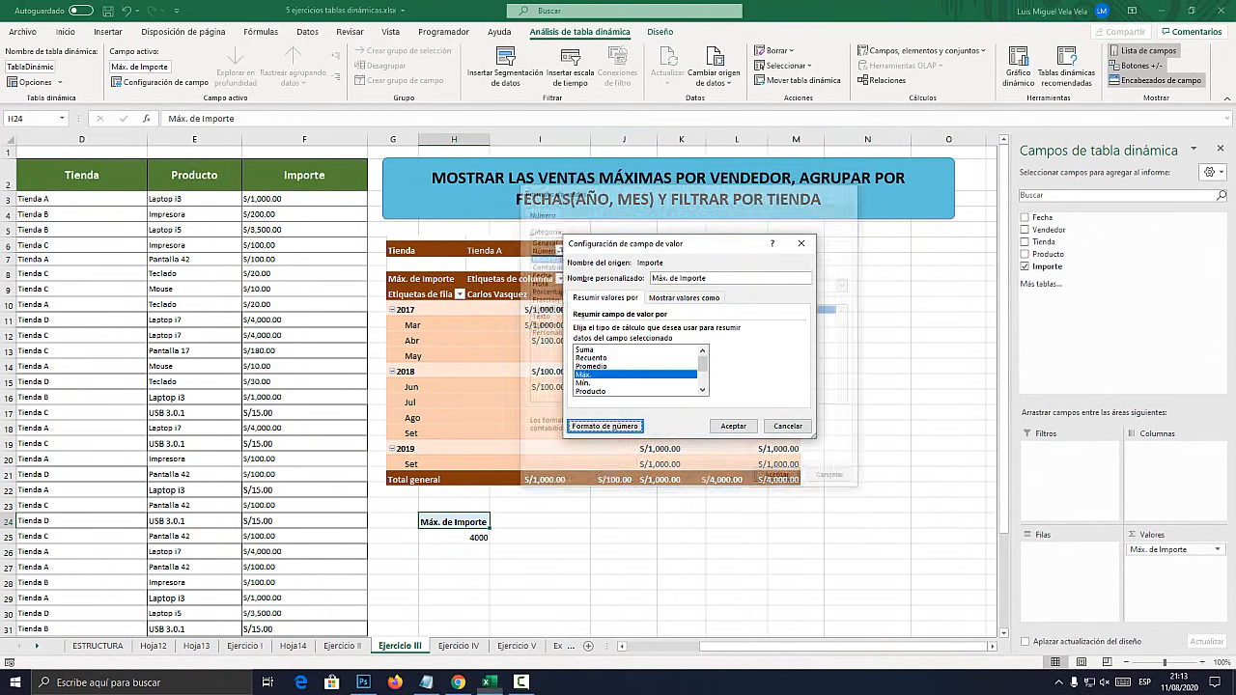
pyautogui.click(733, 426)
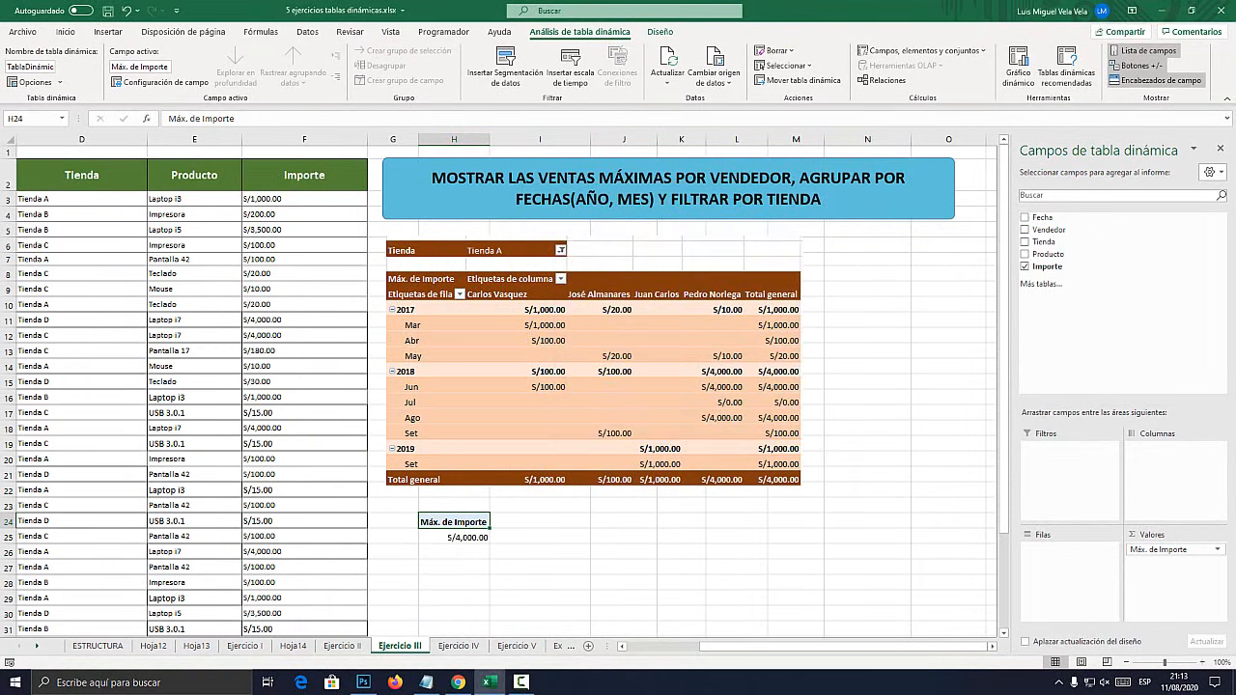
# Show the maximum amounts per salesperson by placing Vendedor in the columns of the new pivot table
pyautogui.doubleClick(683, 179)
pyautogui.doubleClick(581, 179)
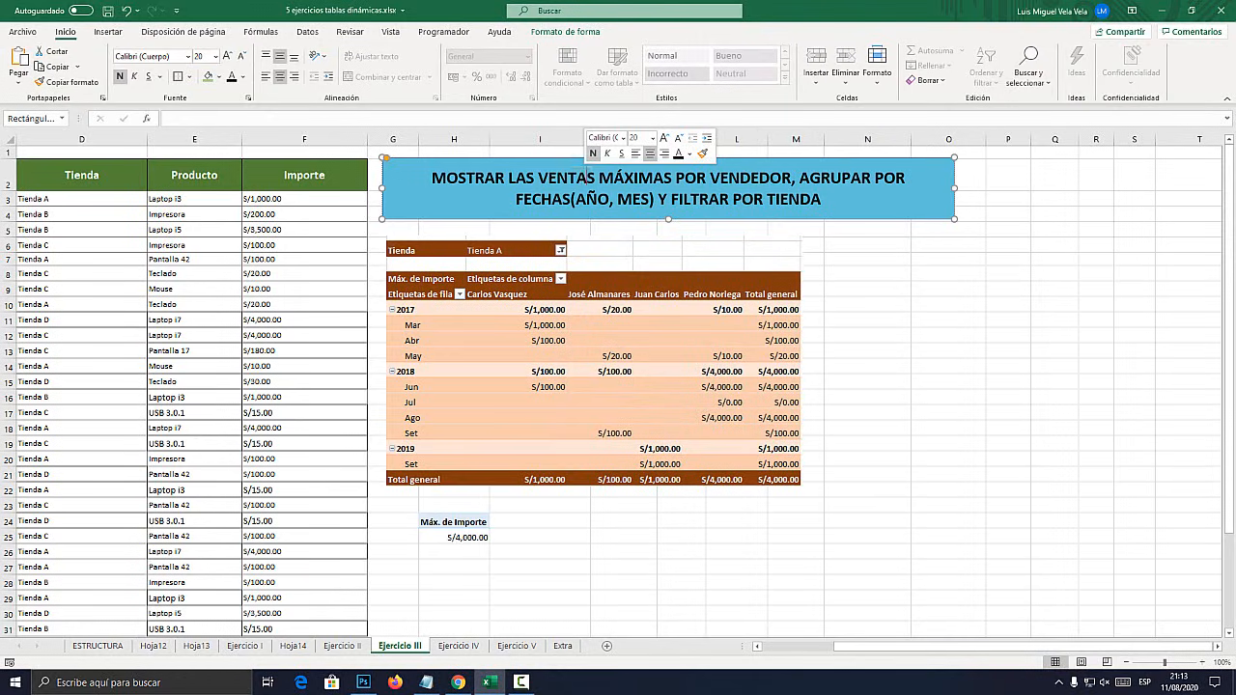
pyautogui.moveTo(712, 178); pyautogui.dragTo(781, 179)
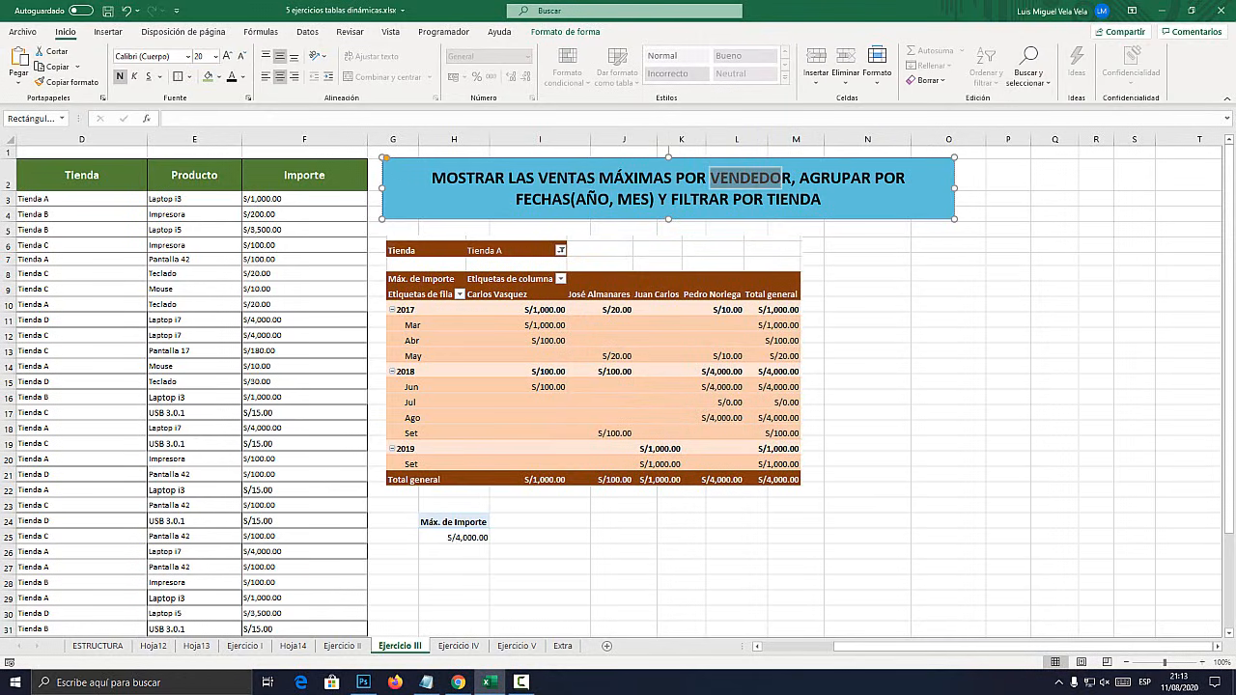
pyautogui.click(454, 523)
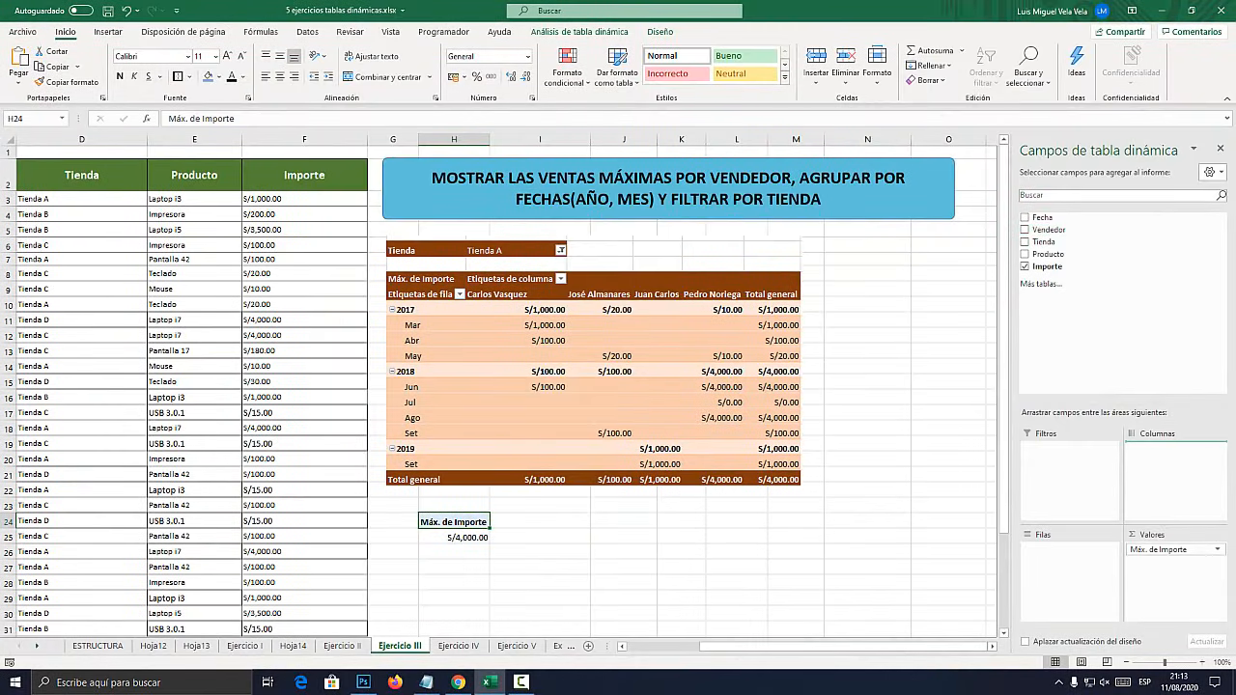
pyautogui.moveTo(1049, 230); pyautogui.dragTo(1175, 464)
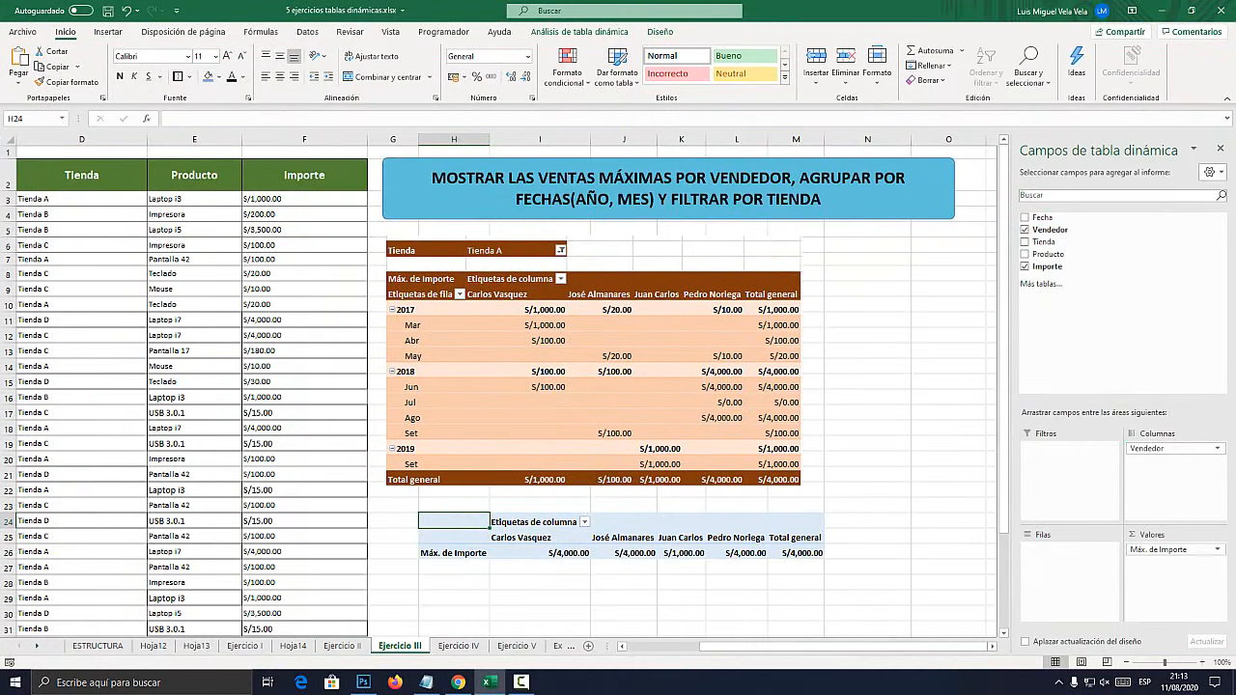
# Place Fecha in the rows and keep only the Años level by removing the Fecha and Trimestres row fields
pyautogui.moveTo(1043, 218); pyautogui.dragTo(1068, 571)
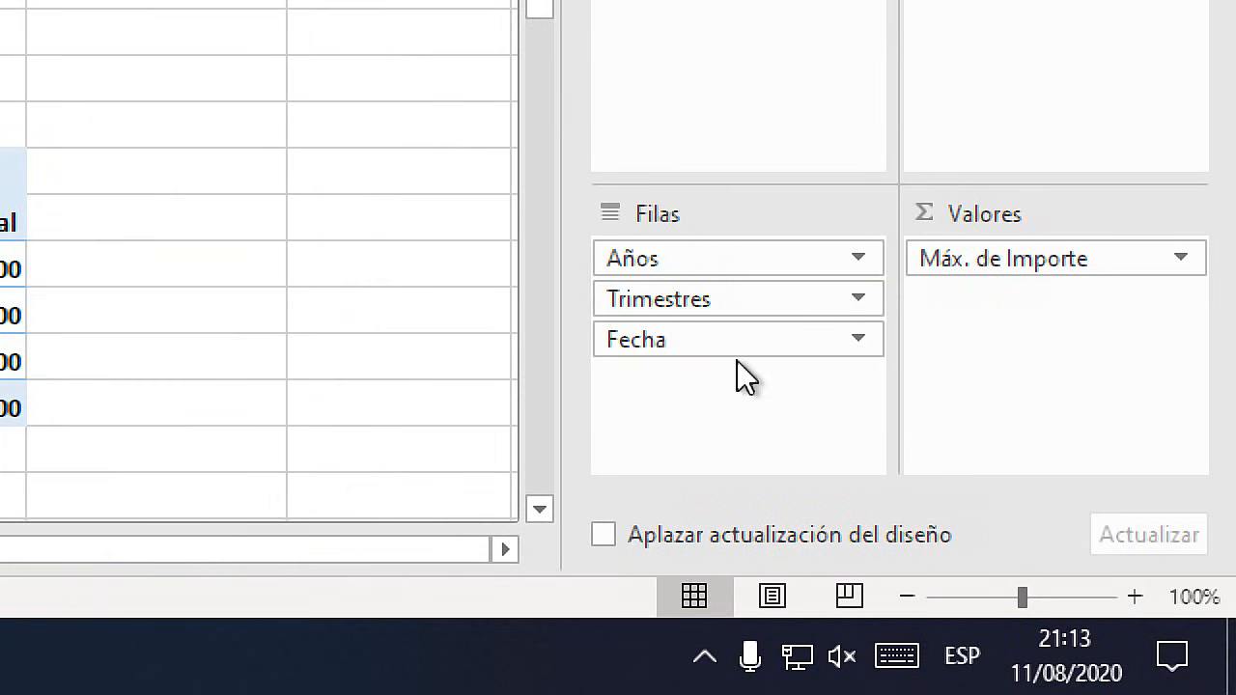
pyautogui.click(856, 338)
pyautogui.click(731, 247)
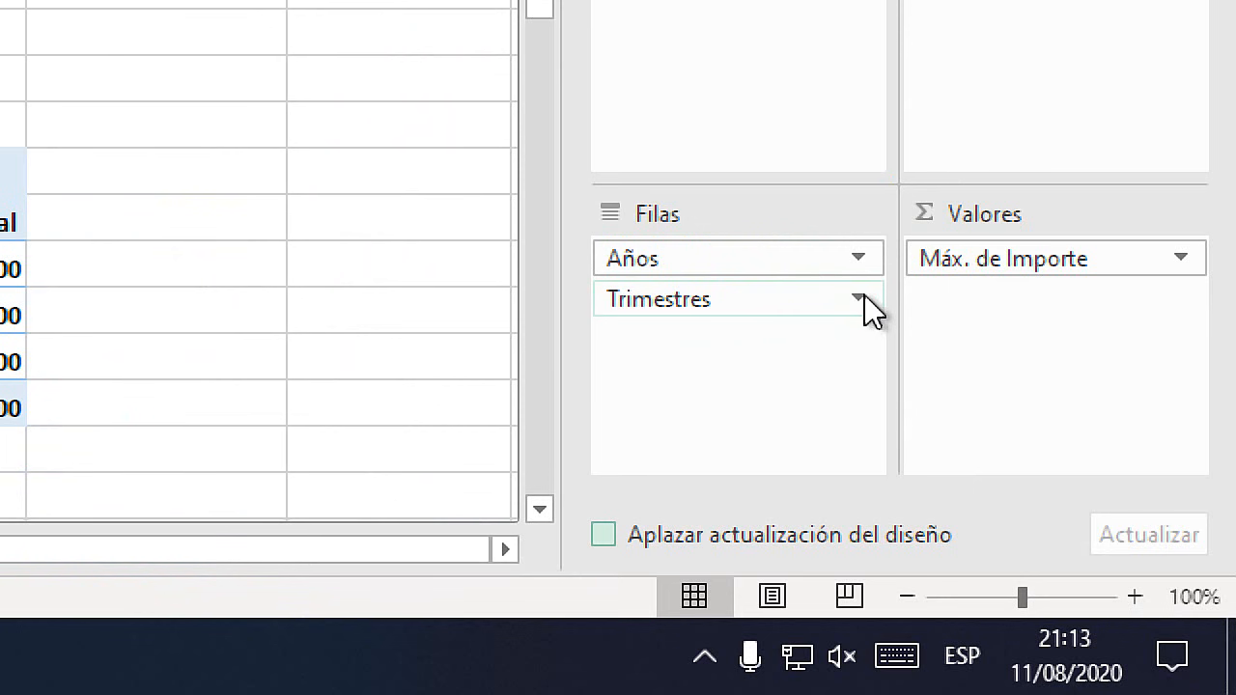
pyautogui.click(858, 299)
pyautogui.click(754, 211)
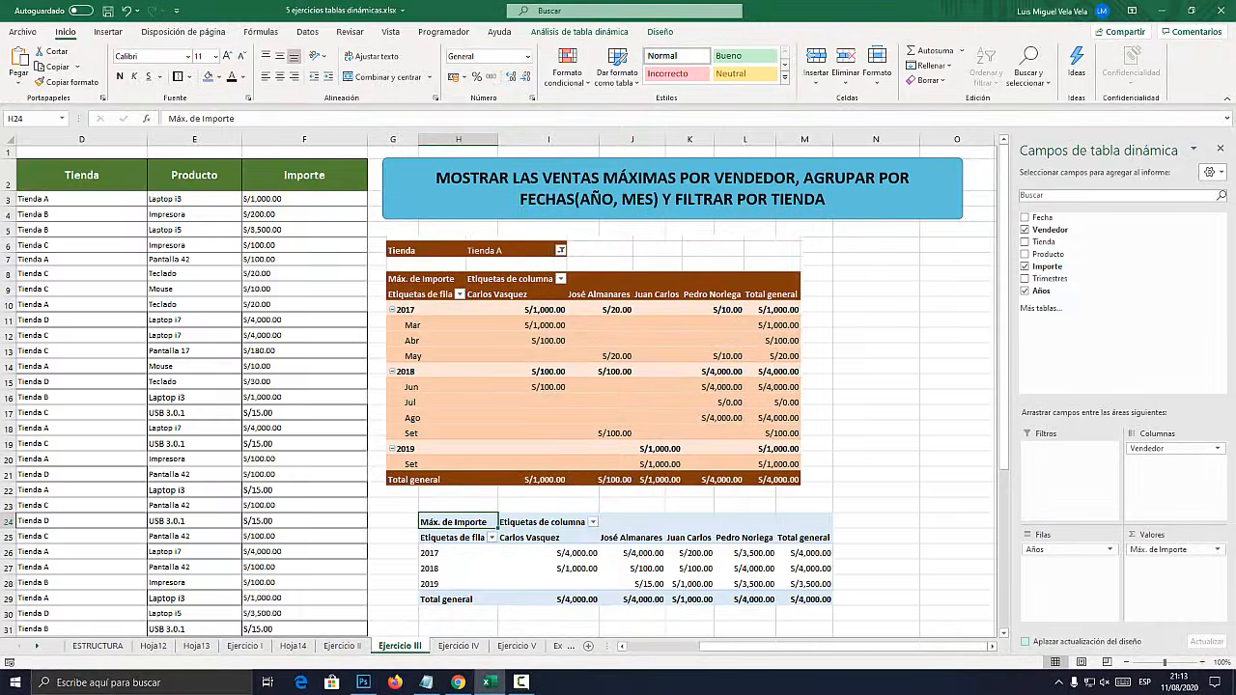
# Group the year row labels of the new pivot table by Meses and Años only
pyautogui.scroll(-1, 438, 508)
pyautogui.click(438, 508)
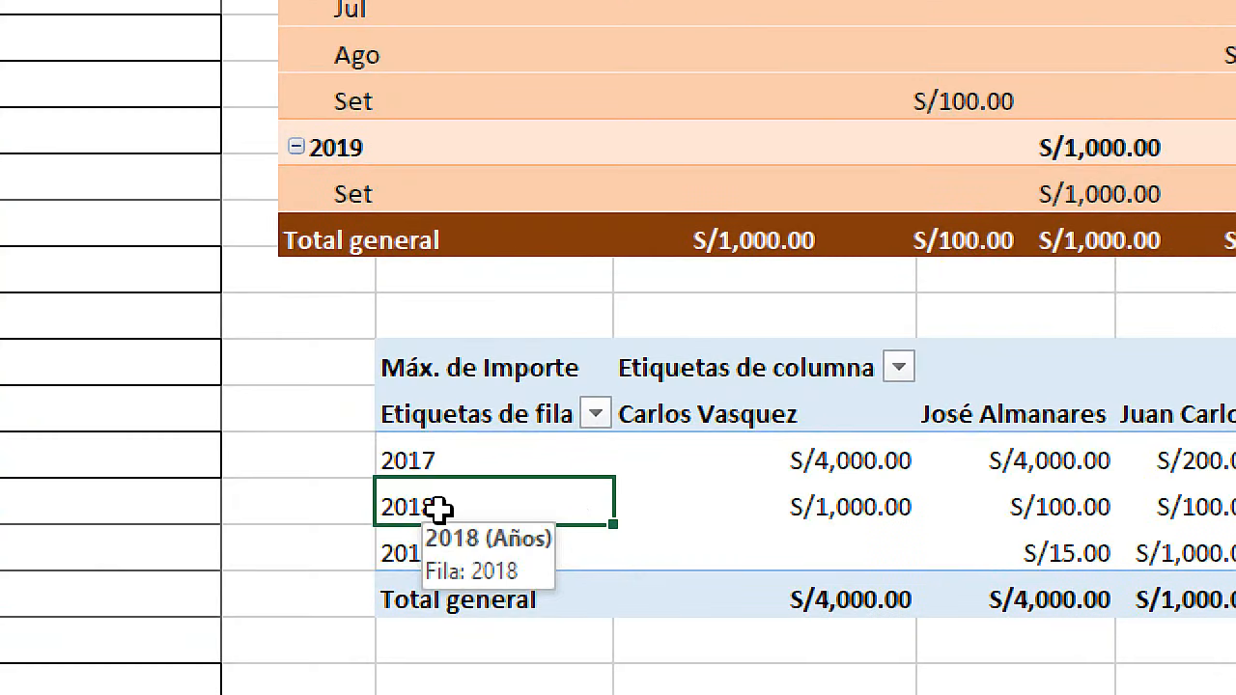
pyautogui.click(429, 492)
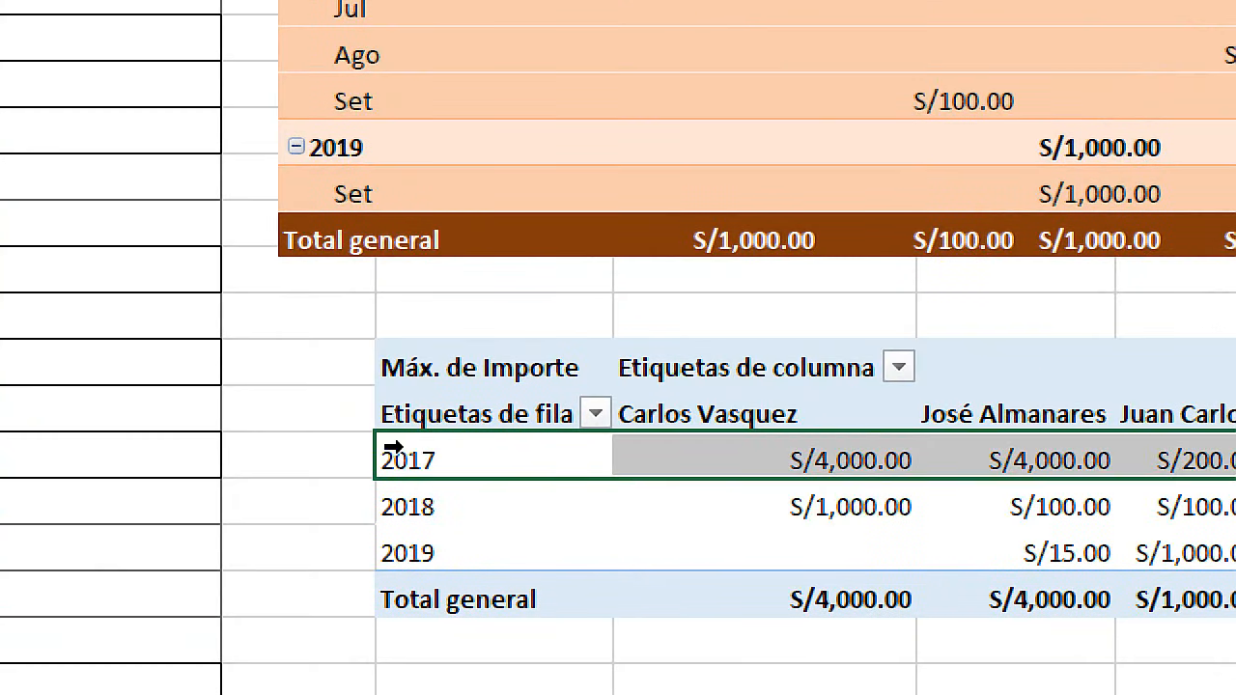
pyautogui.rightClick(437, 492)
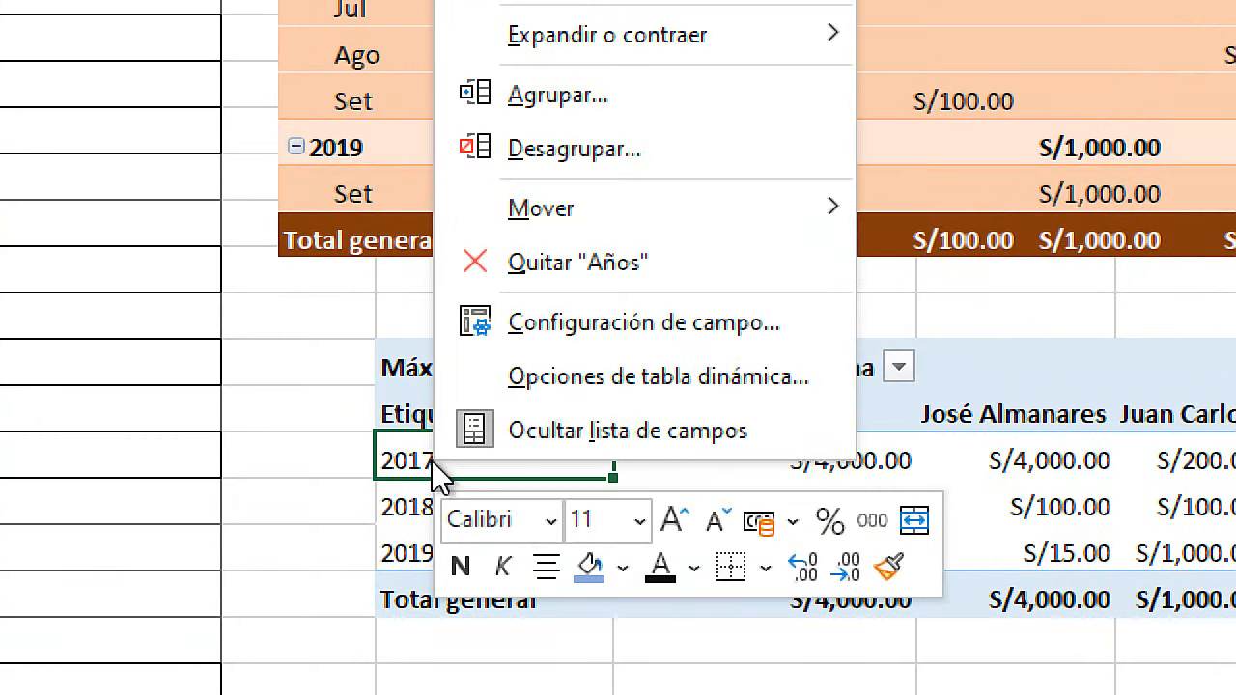
pyautogui.click(642, 328)
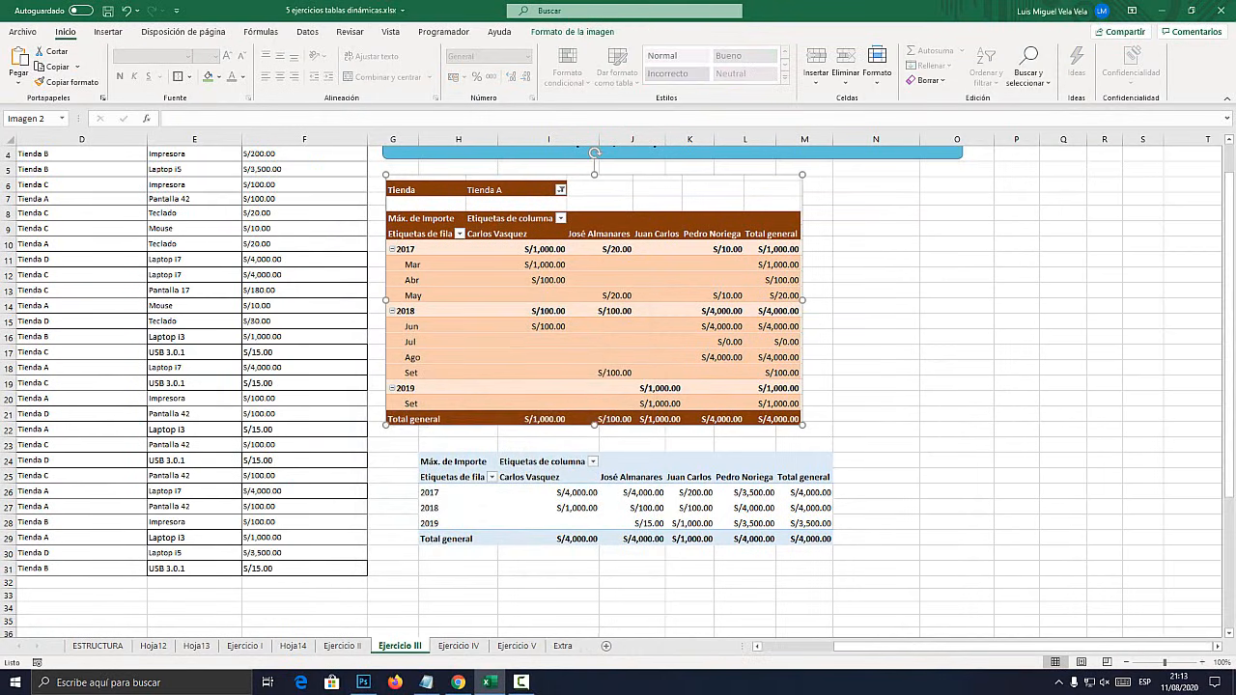
pyautogui.click(446, 492)
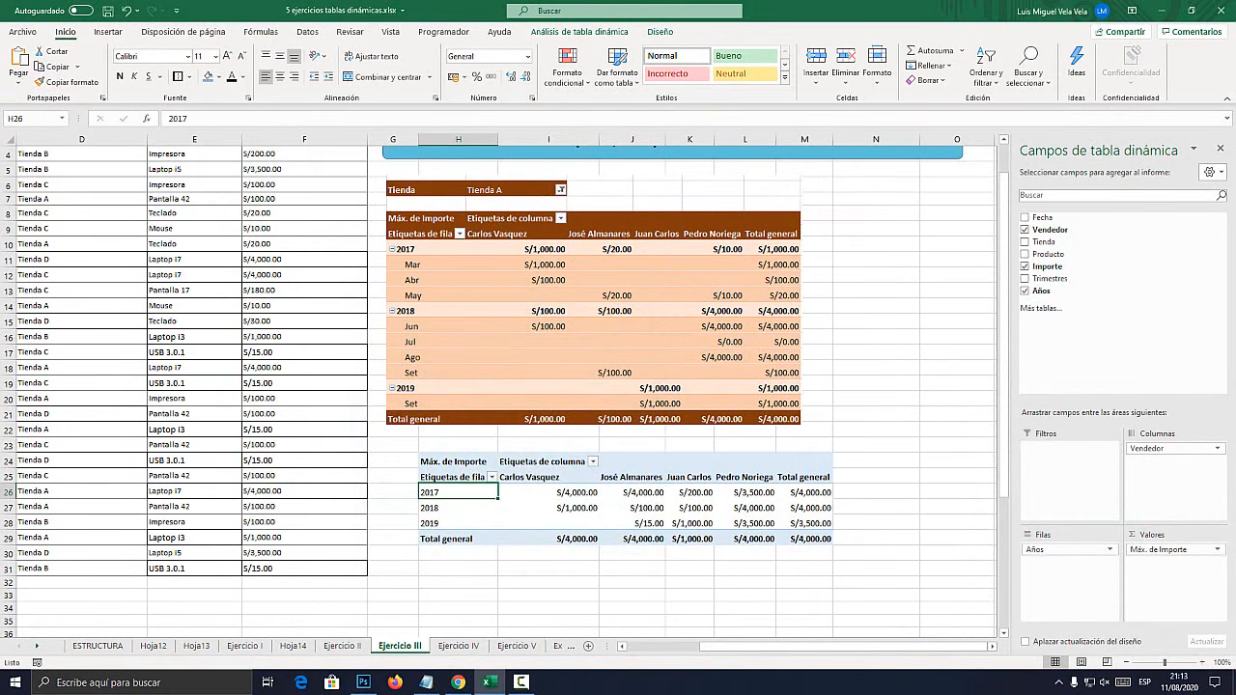
pyautogui.rightClick(450, 494)
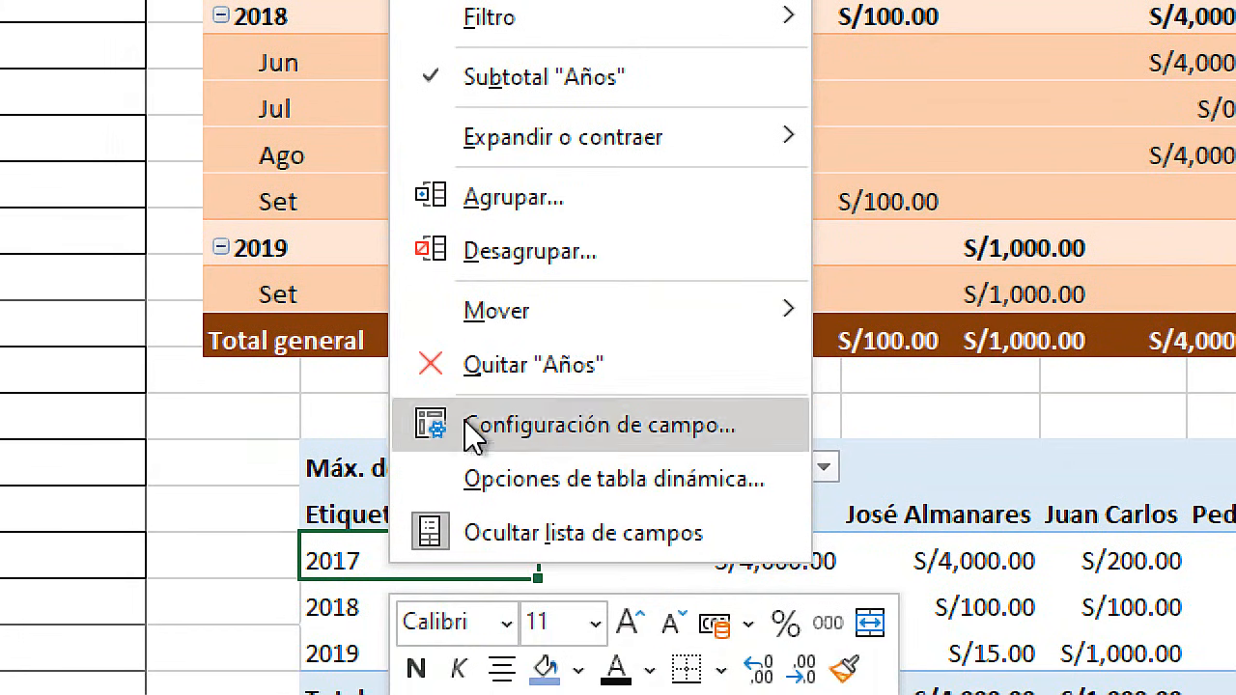
pyautogui.click(512, 198)
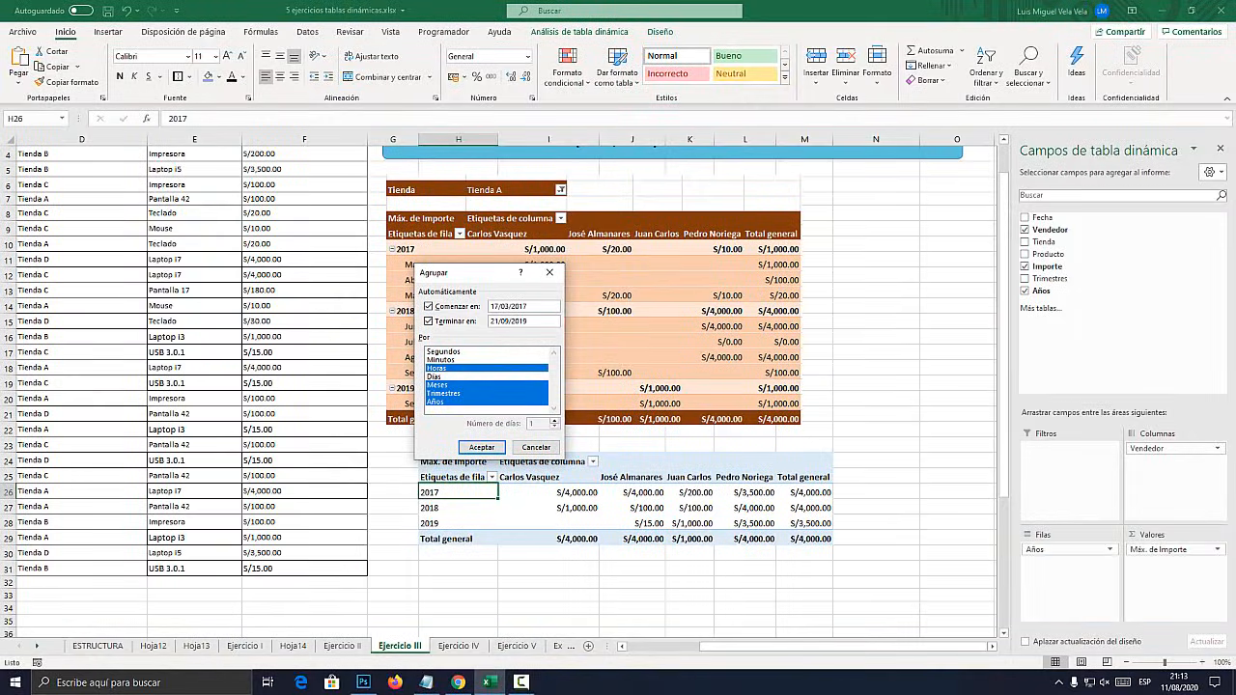
pyautogui.click(448, 368)
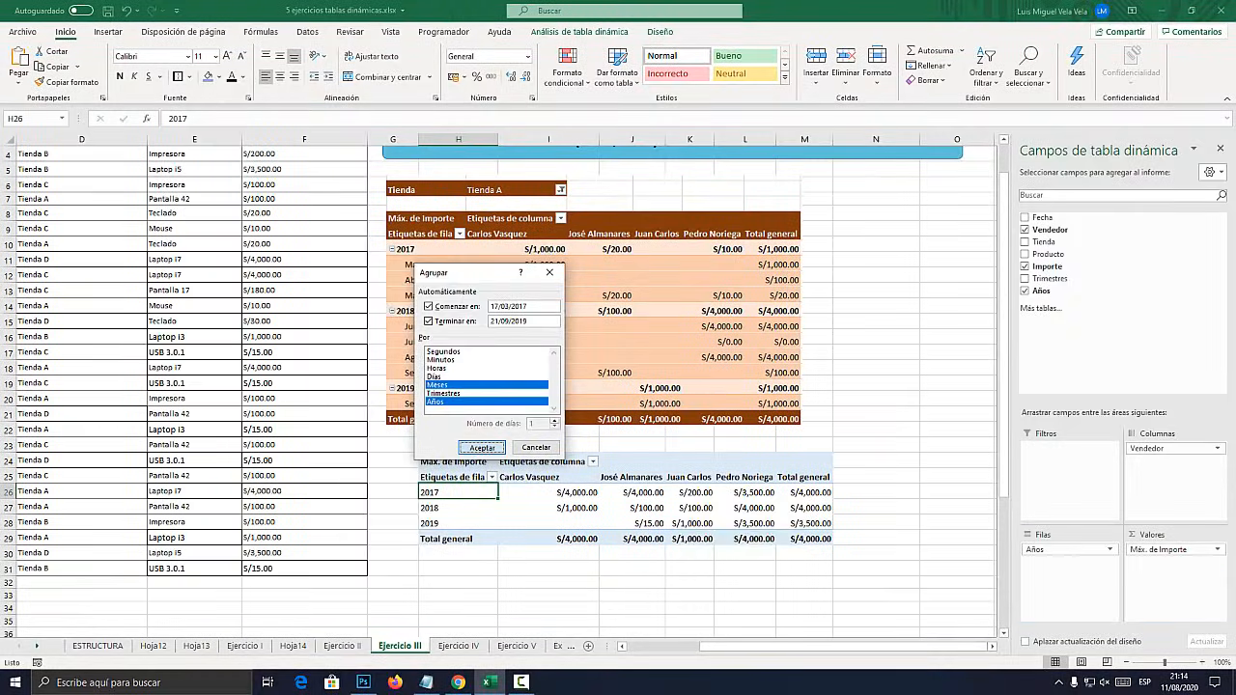
pyautogui.click(560, 601)
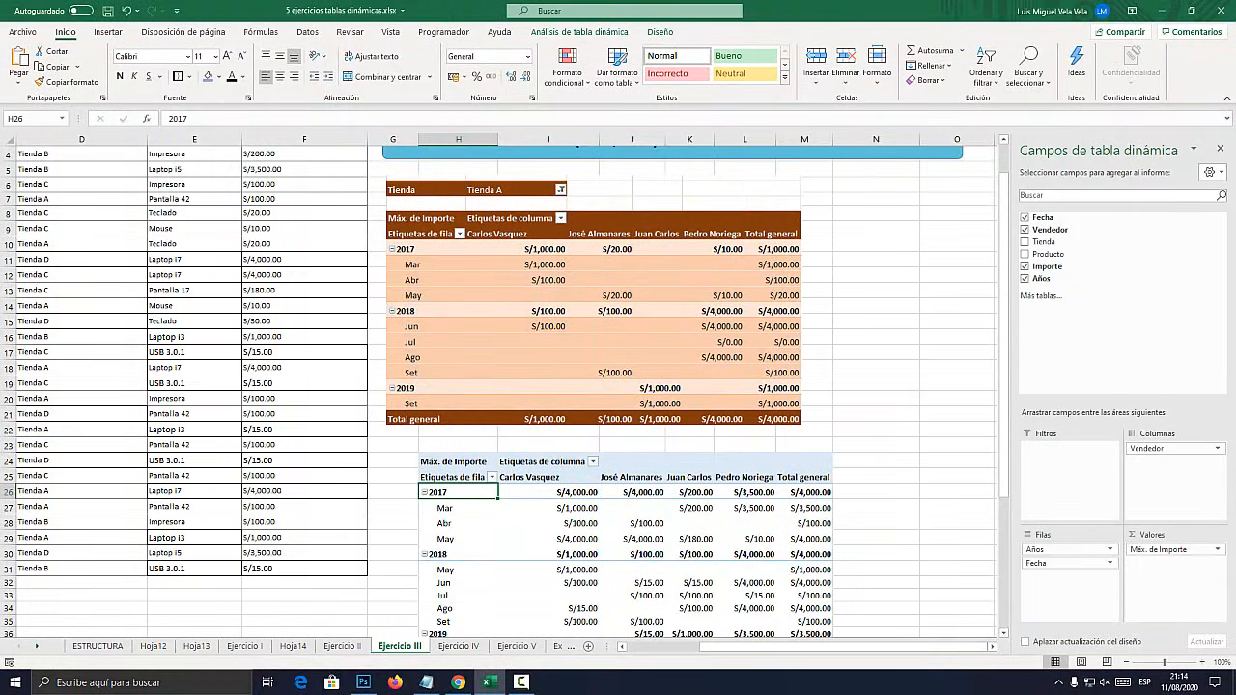
# Examine the new pivot table's maximum amounts by year and month for each salesperson
pyautogui.scroll(-2, 498, 386)
pyautogui.click(548, 493)
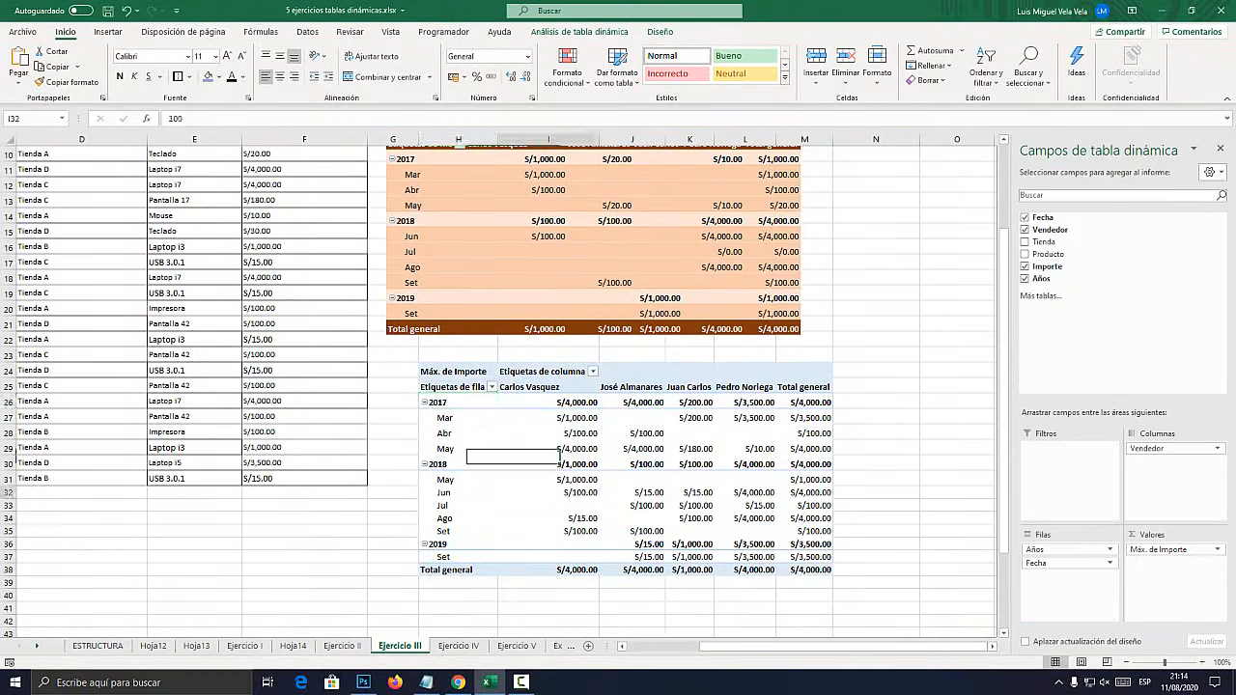
pyautogui.click(689, 531)
pyautogui.click(549, 465)
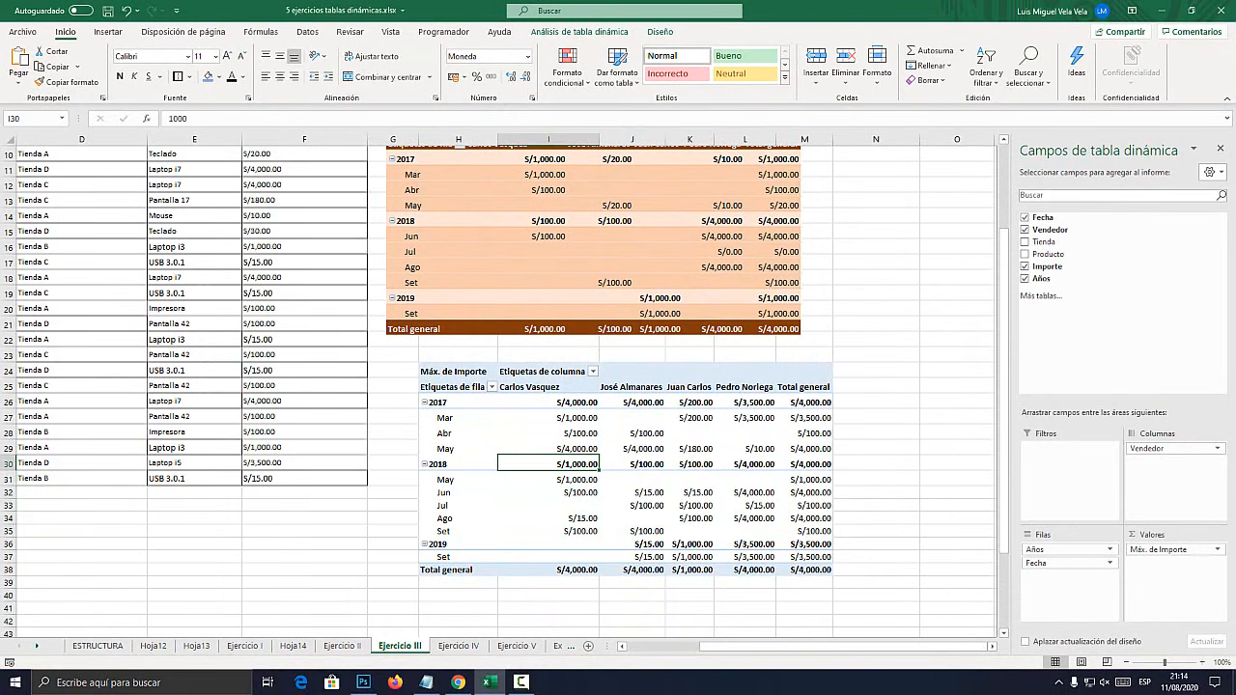
pyautogui.click(457, 403)
pyautogui.click(458, 418)
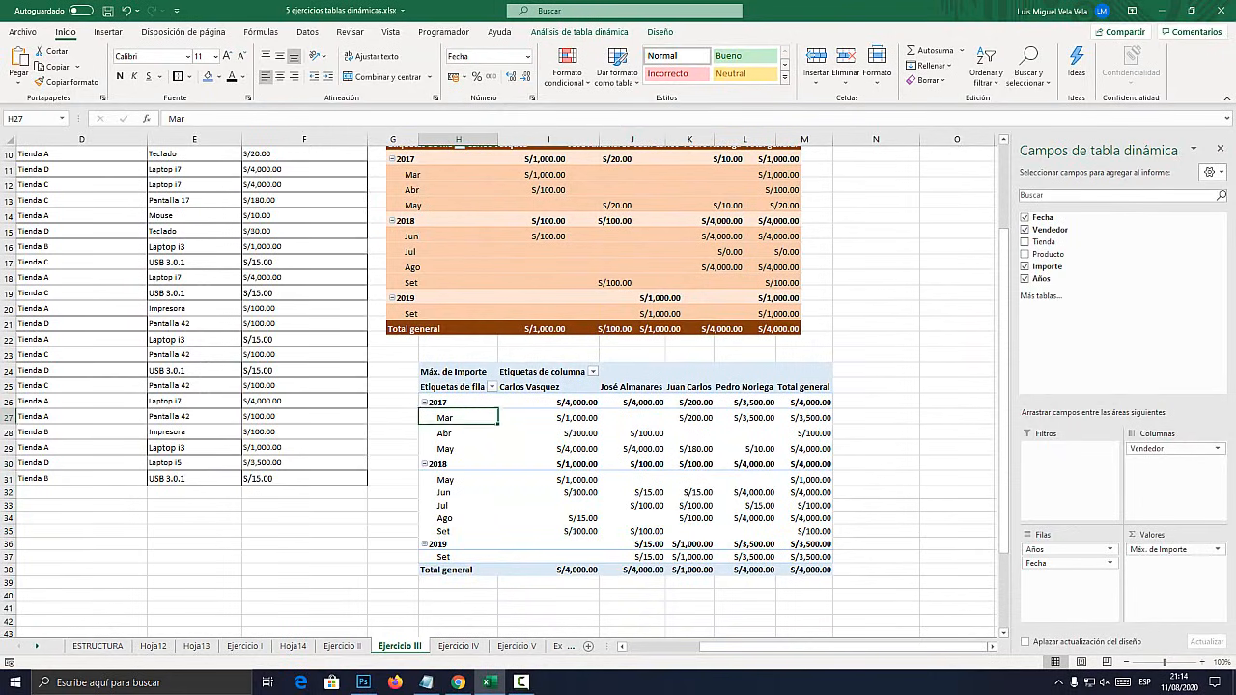
pyautogui.click(458, 445)
pyautogui.click(549, 403)
pyautogui.click(548, 434)
pyautogui.click(548, 479)
# Add Tienda as the report filter of the new pivot table
pyautogui.scroll(3, 549, 474)
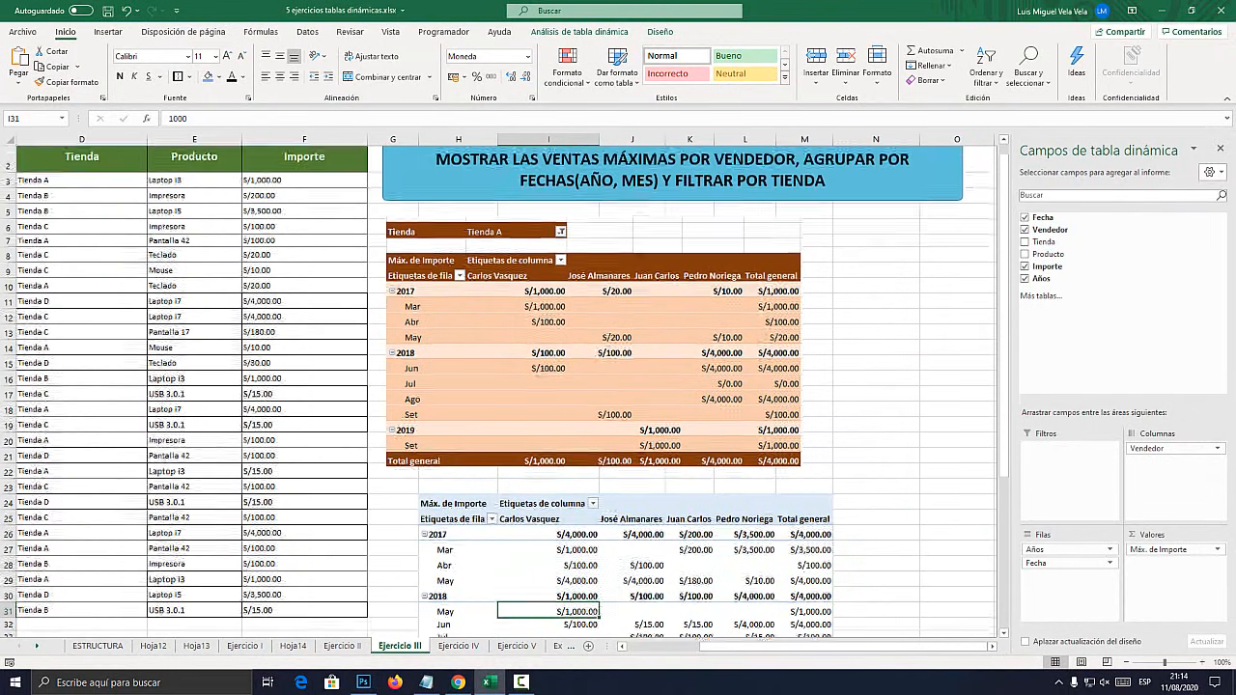
pyautogui.click(682, 198)
pyautogui.moveTo(662, 199); pyautogui.dragTo(827, 197)
pyautogui.click(690, 554)
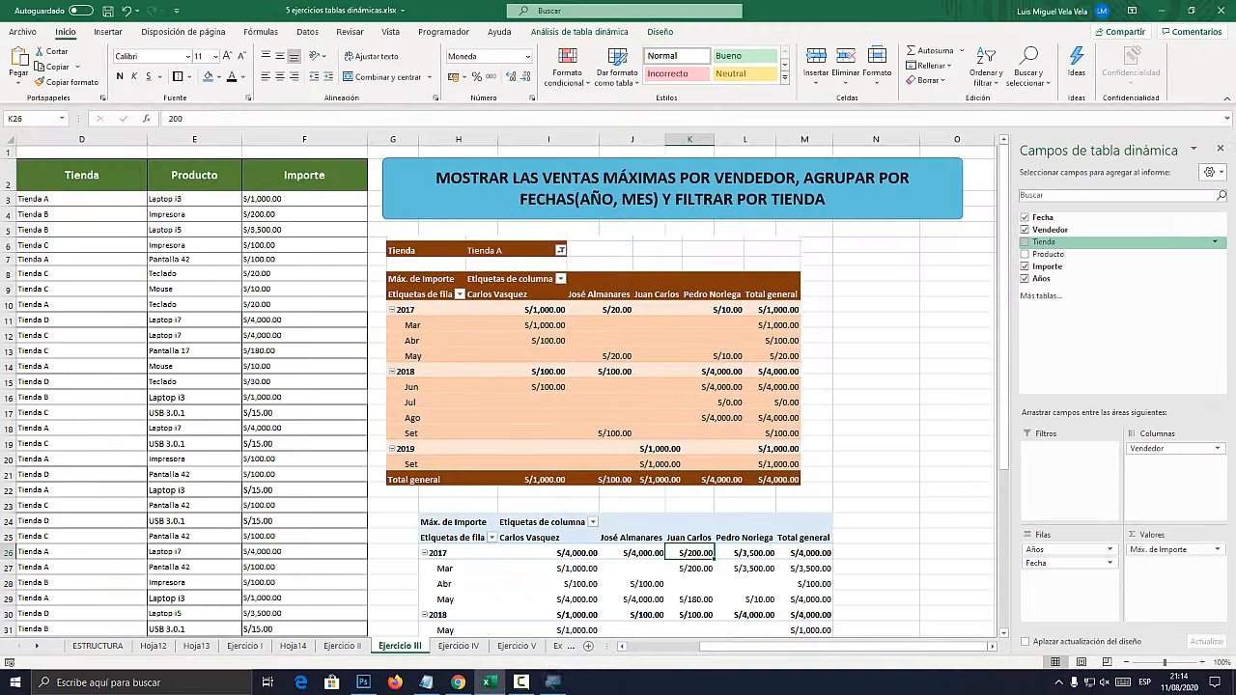
pyautogui.moveTo(1043, 242); pyautogui.dragTo(1064, 448)
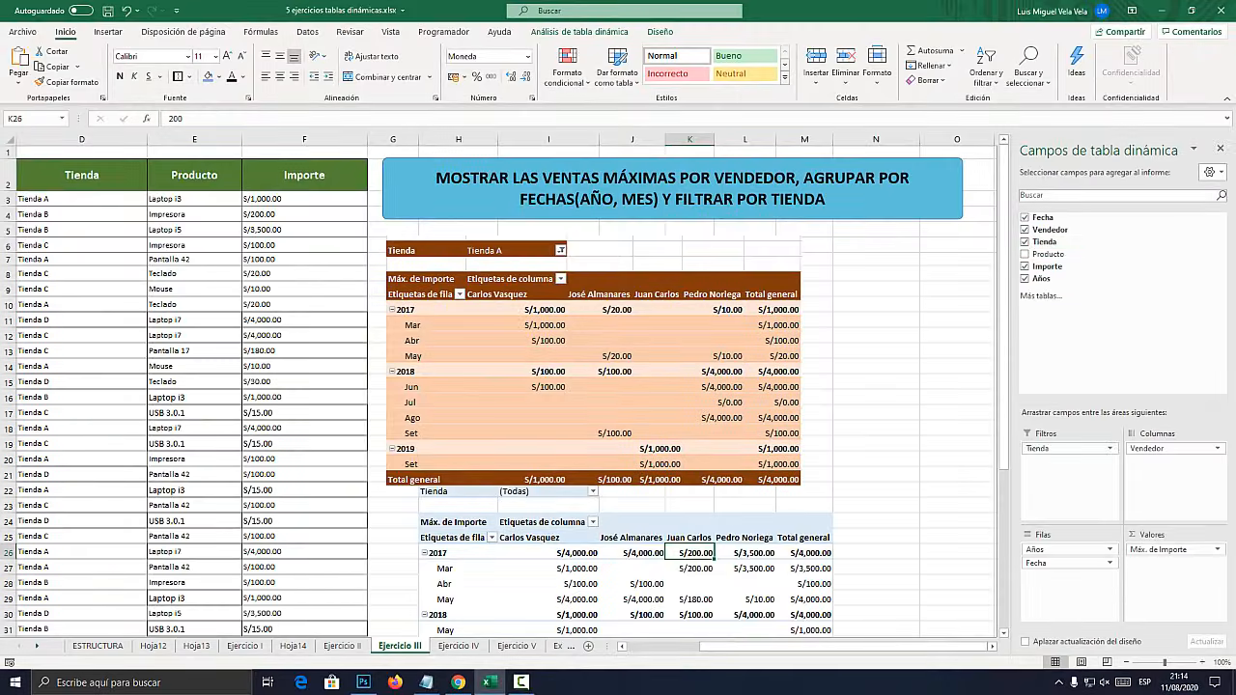
# Move the sample picture up over the source data, clear of the new pivot table
pyautogui.moveTo(594, 363); pyautogui.dragTo(247, 301)
pyautogui.scroll(-2, 247, 301)
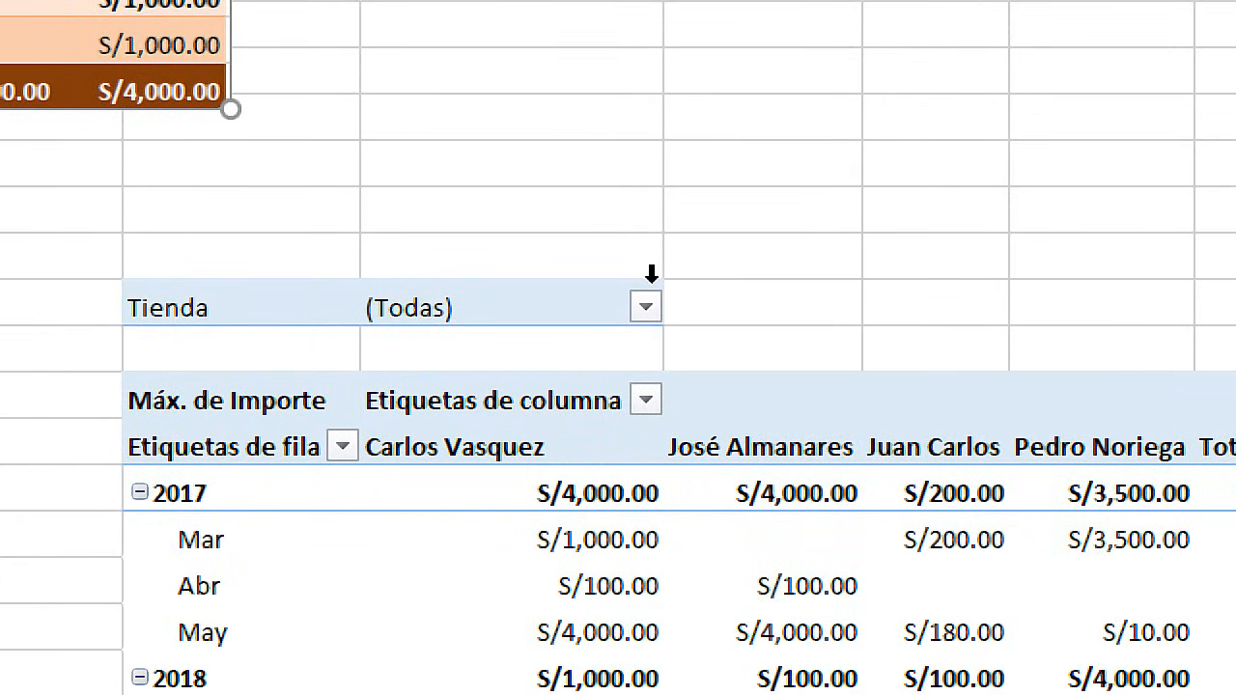
pyautogui.click(587, 394)
# Filter the new pivot table by Tienda A and review its maximum amounts
pyautogui.click(645, 307)
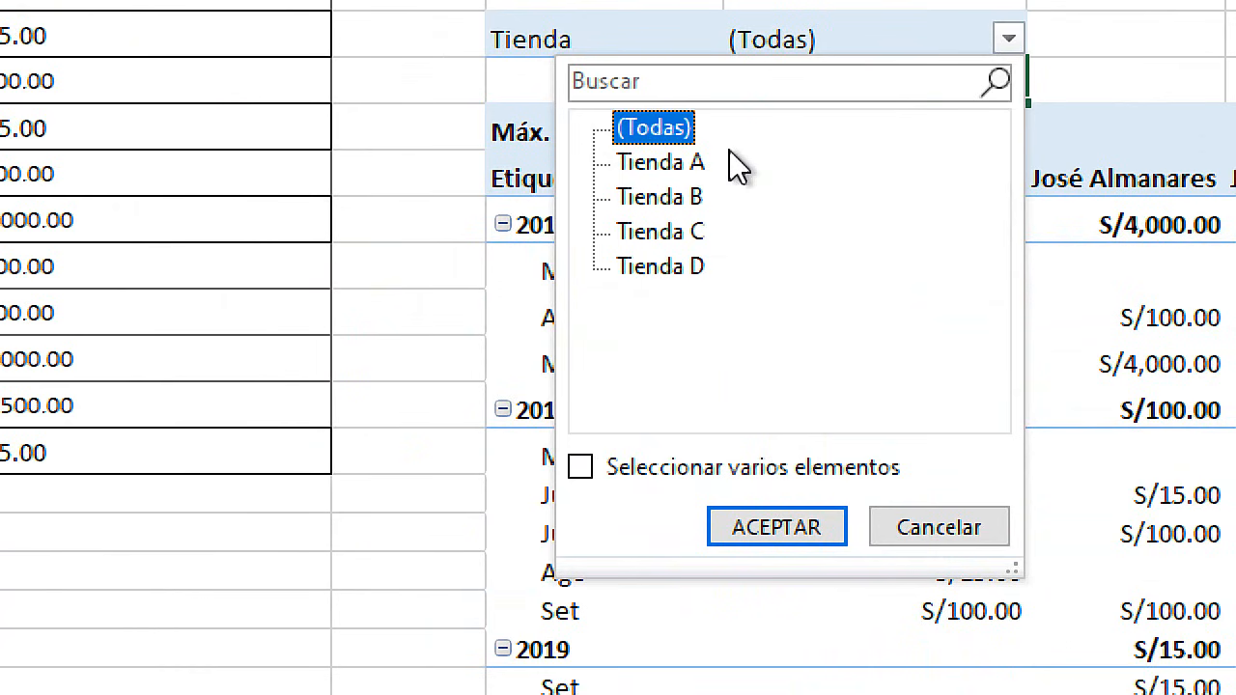
pyautogui.click(312, 436)
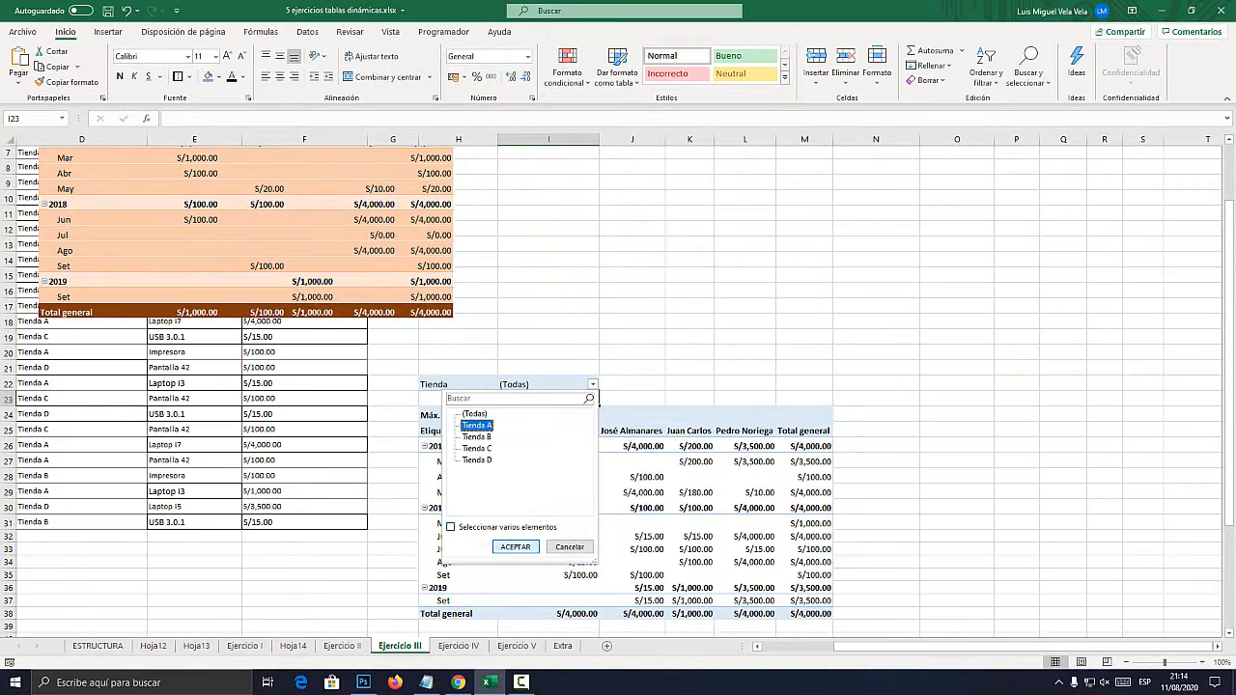
pyautogui.click(777, 528)
pyautogui.click(957, 445)
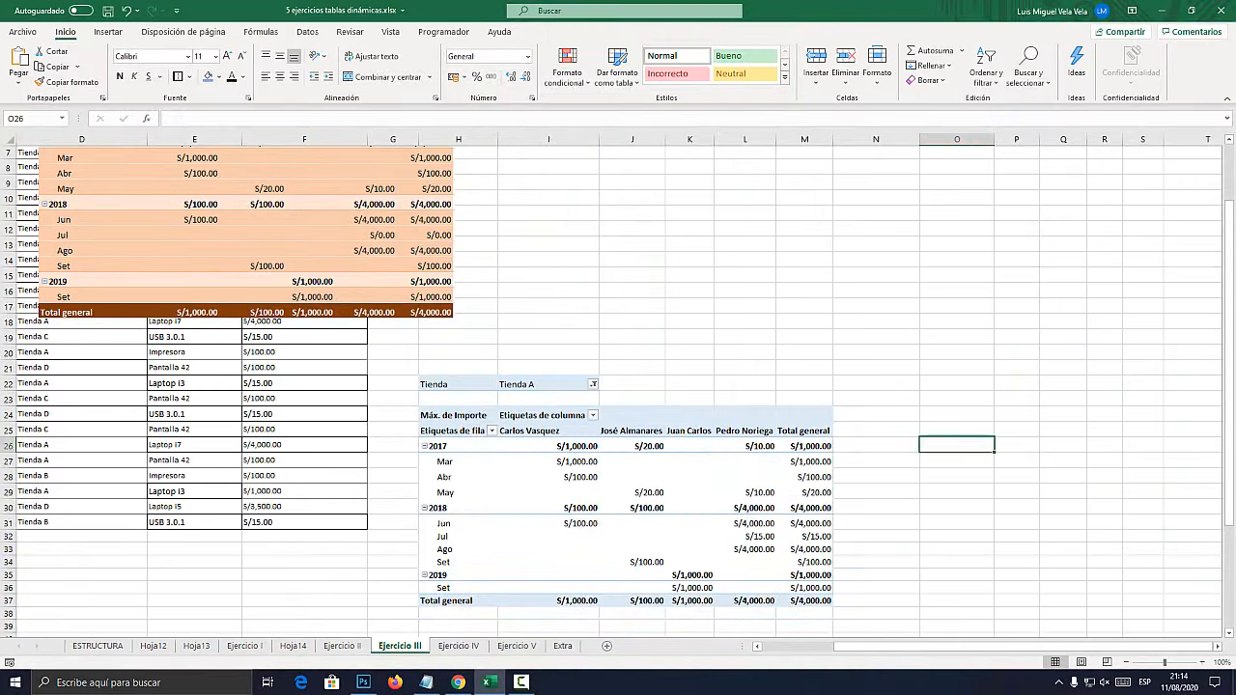
pyautogui.moveTo(435, 445); pyautogui.dragTo(811, 601)
pyautogui.click(876, 523)
# Switch the pivot table's store filter to Tienda B
pyautogui.click(593, 384)
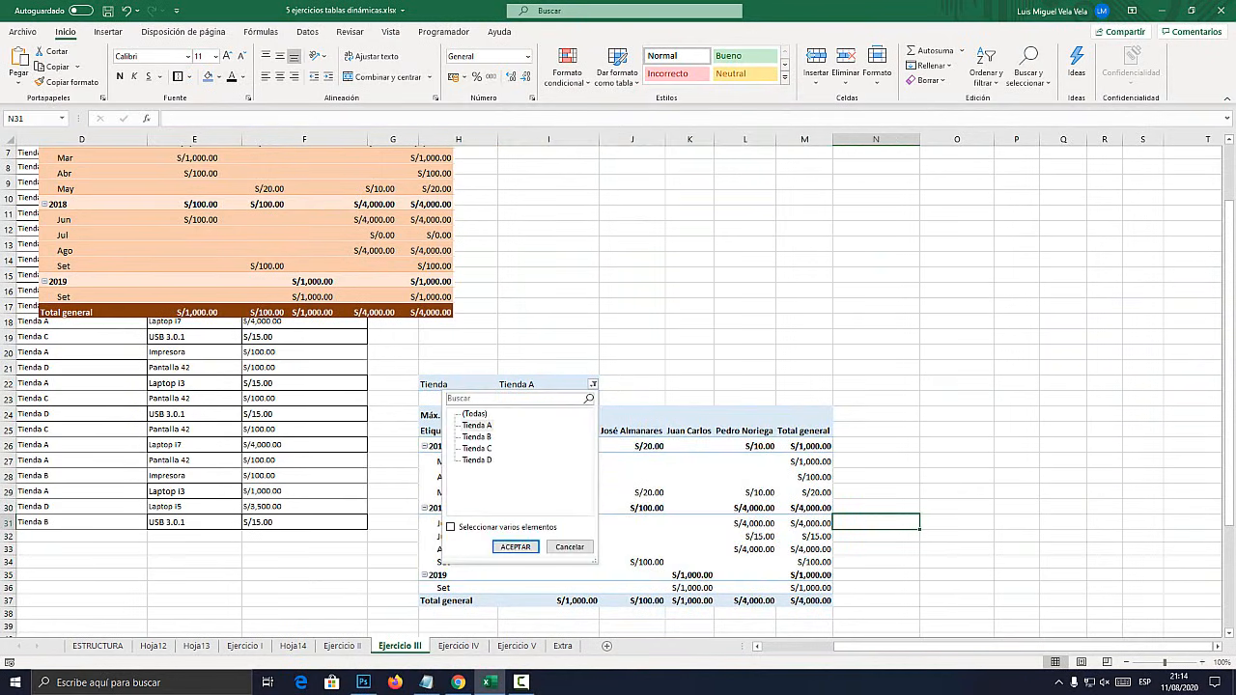
pyautogui.click(476, 437)
pyautogui.click(515, 548)
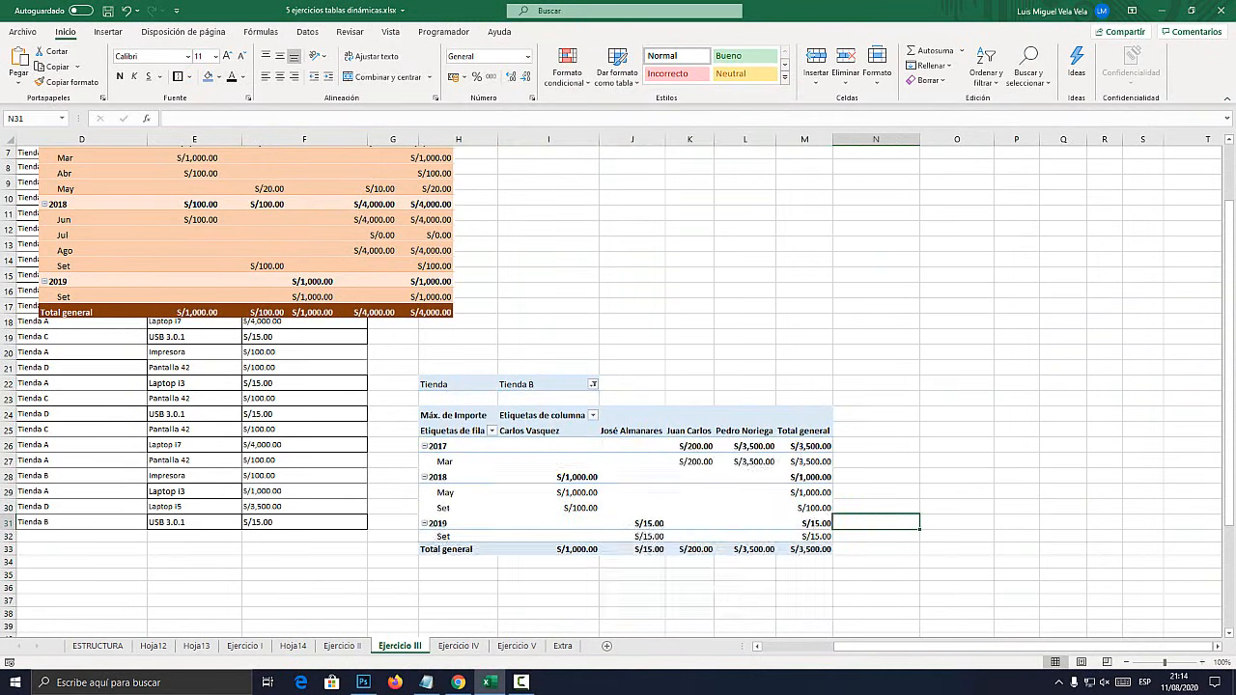
pyautogui.click(876, 460)
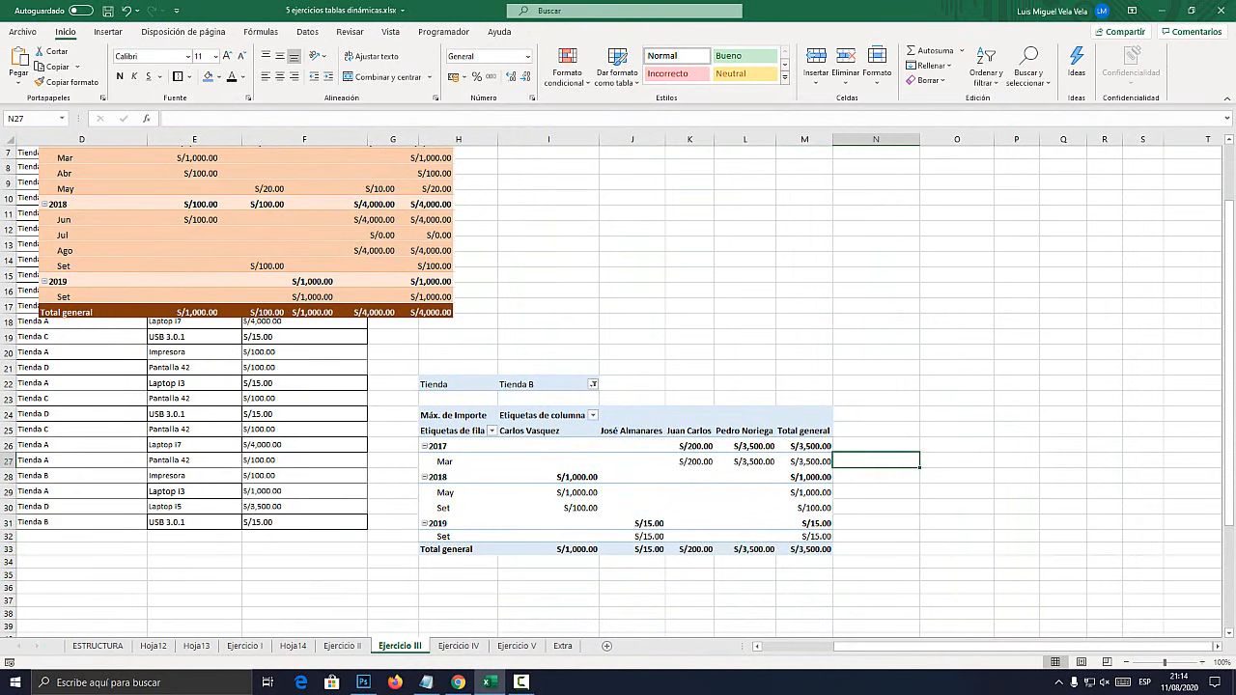
# Switch the pivot table's store filter to Tienda D and review the filtered amounts
pyautogui.click(593, 384)
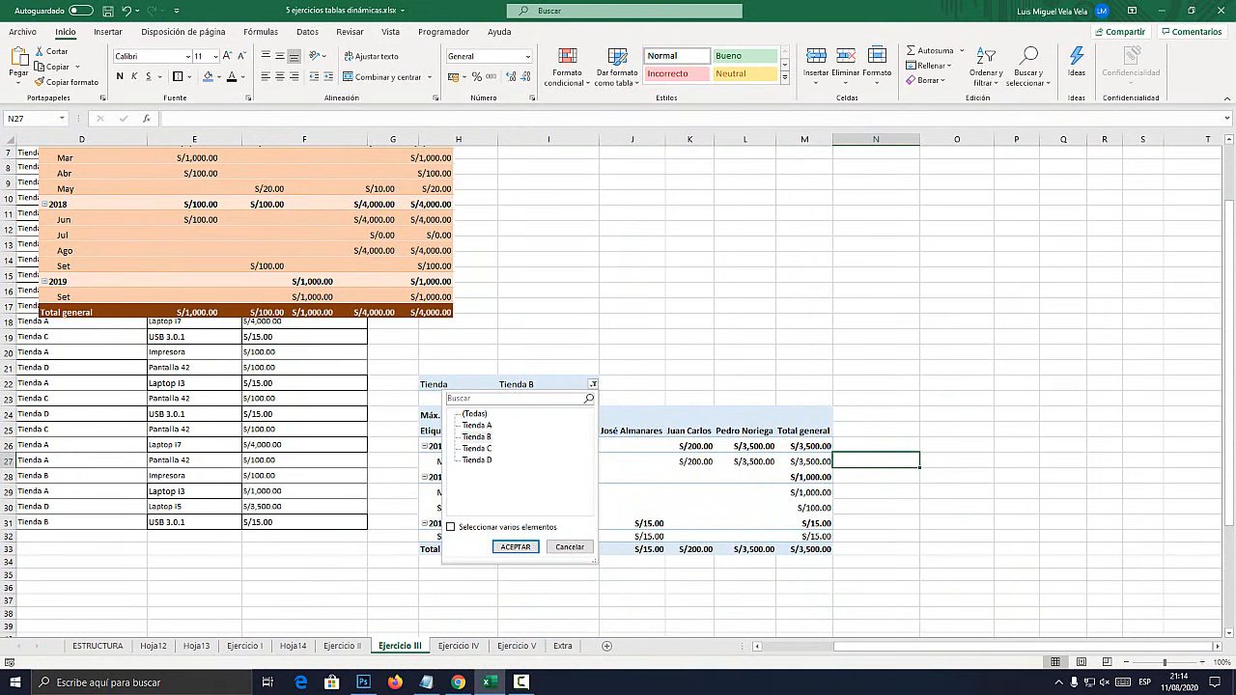
pyautogui.click(476, 460)
pyautogui.click(515, 547)
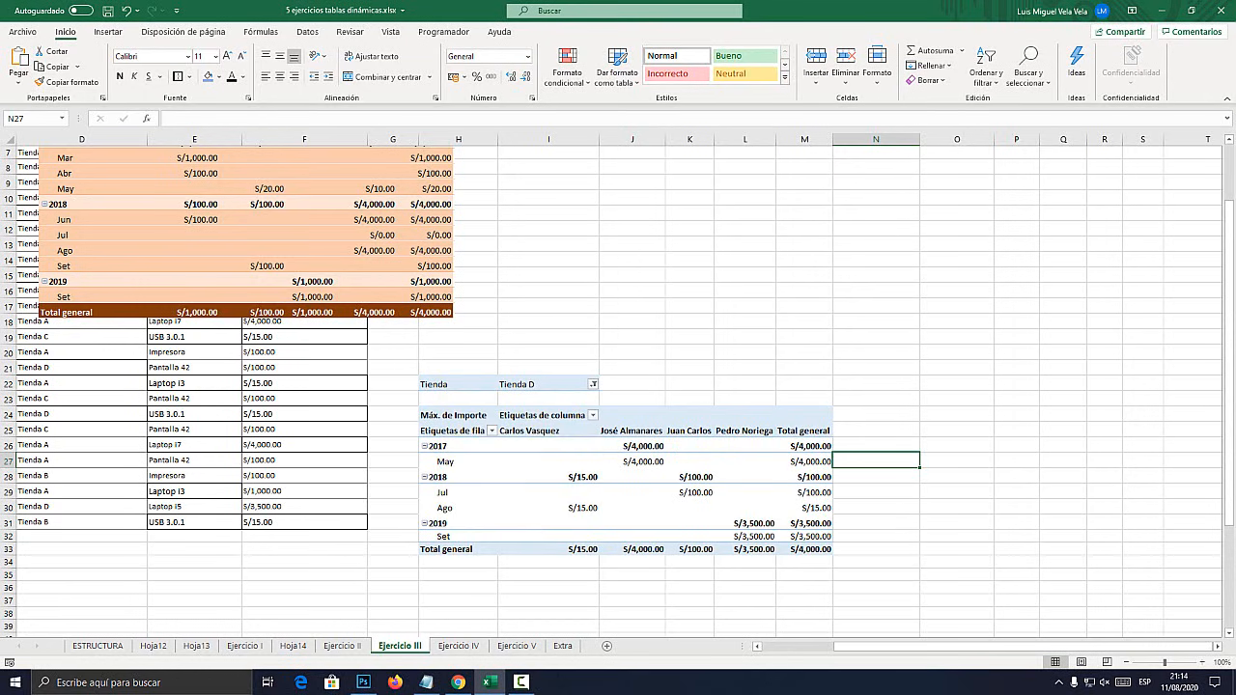
pyautogui.click(459, 416)
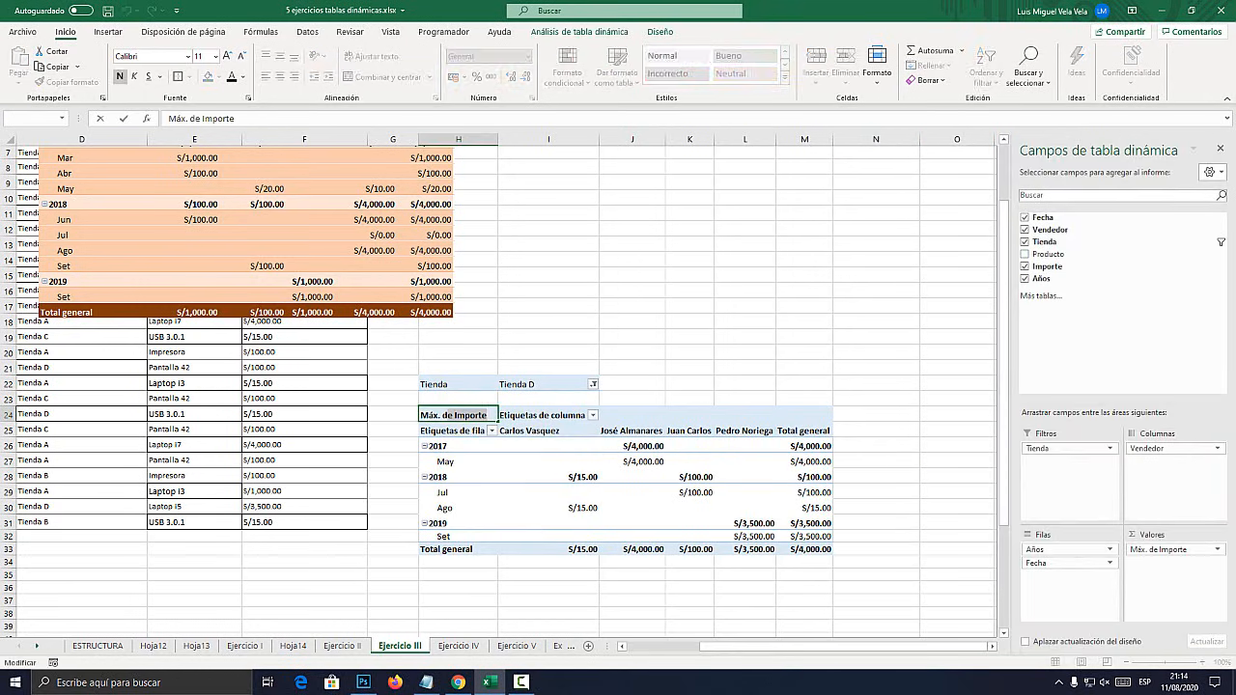
pyautogui.click(744, 524)
pyautogui.moveTo(804, 550); pyautogui.dragTo(459, 415)
# Reset the pivot table's Tienda filter to (Todas)
pyautogui.click(593, 384)
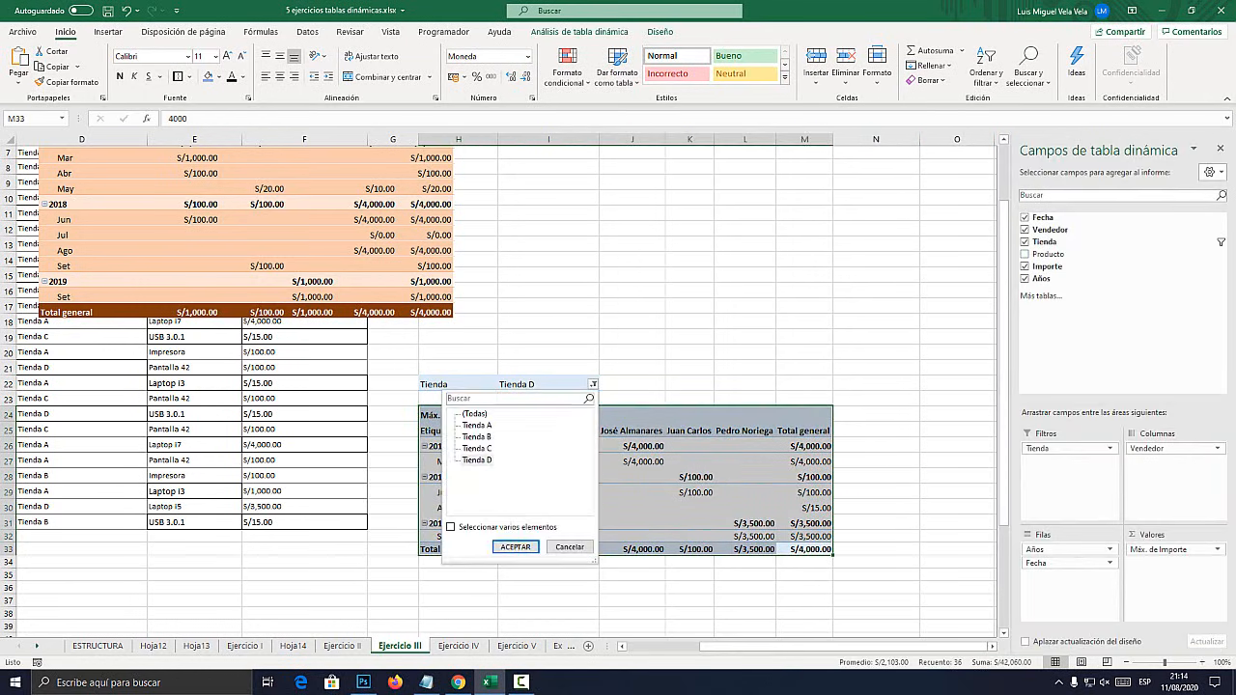
pyautogui.click(476, 437)
pyautogui.click(476, 450)
pyautogui.click(476, 460)
pyautogui.click(474, 415)
pyautogui.press('super+plus')
pyautogui.click(468, 418)
pyautogui.press('super+Escape')
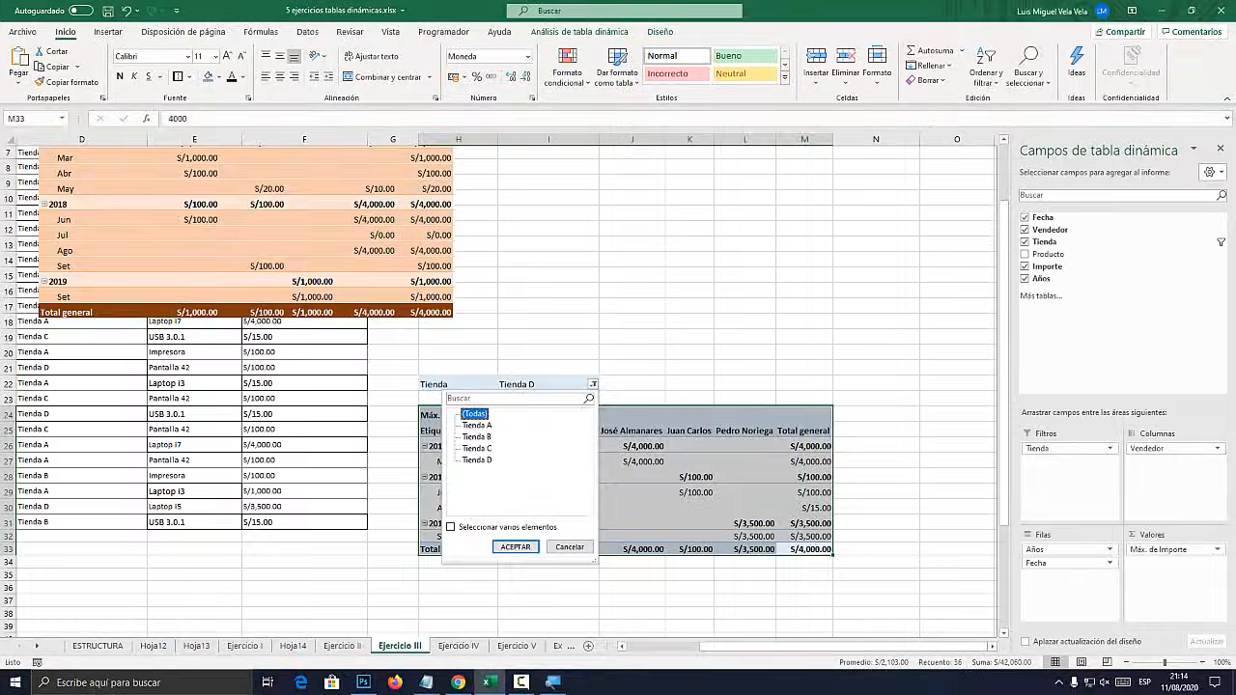
pyautogui.click(515, 547)
pyautogui.click(690, 337)
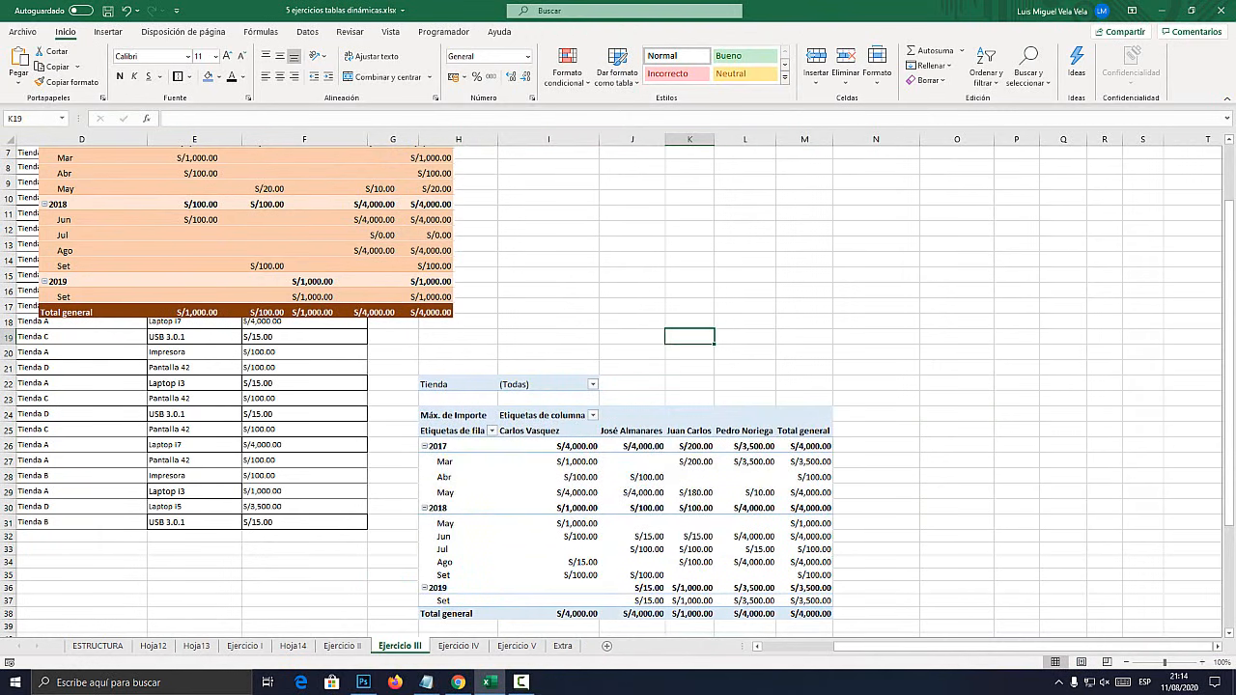
# Apply the yellow Medio style with black header and total rows to the new pivot table and review the sheet
pyautogui.scroll(-1, 676, 406)
pyautogui.click(632, 448)
pyautogui.click(661, 31)
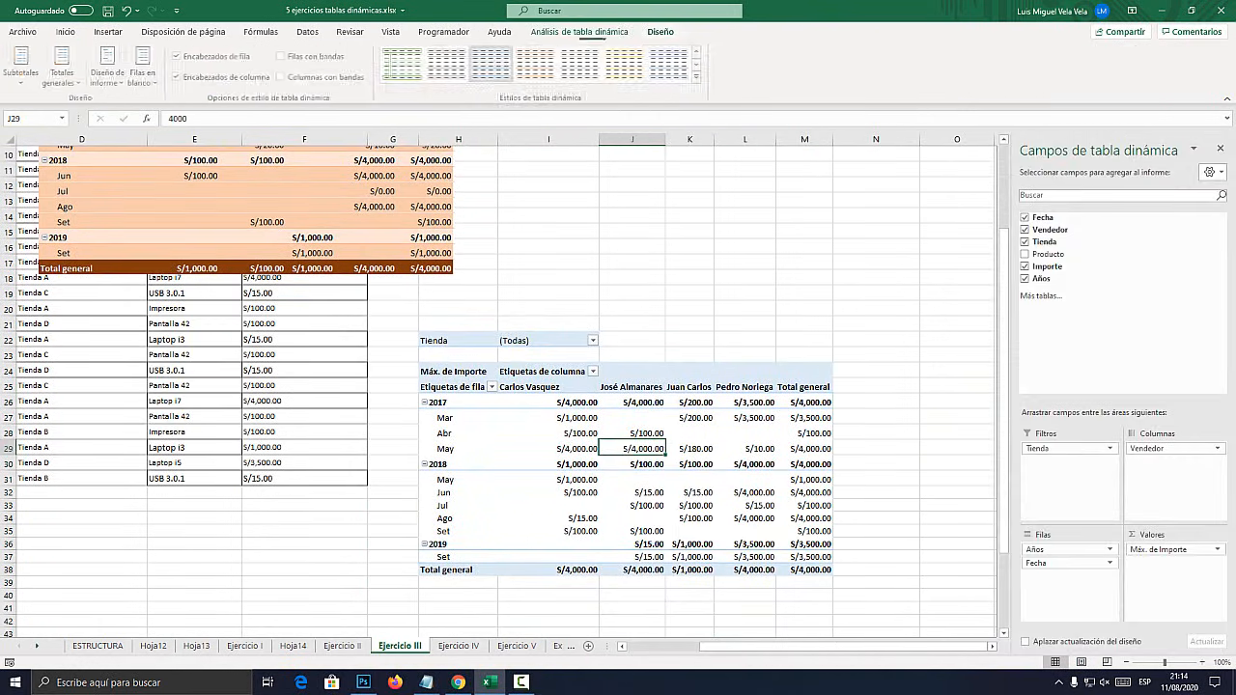
pyautogui.click(699, 85)
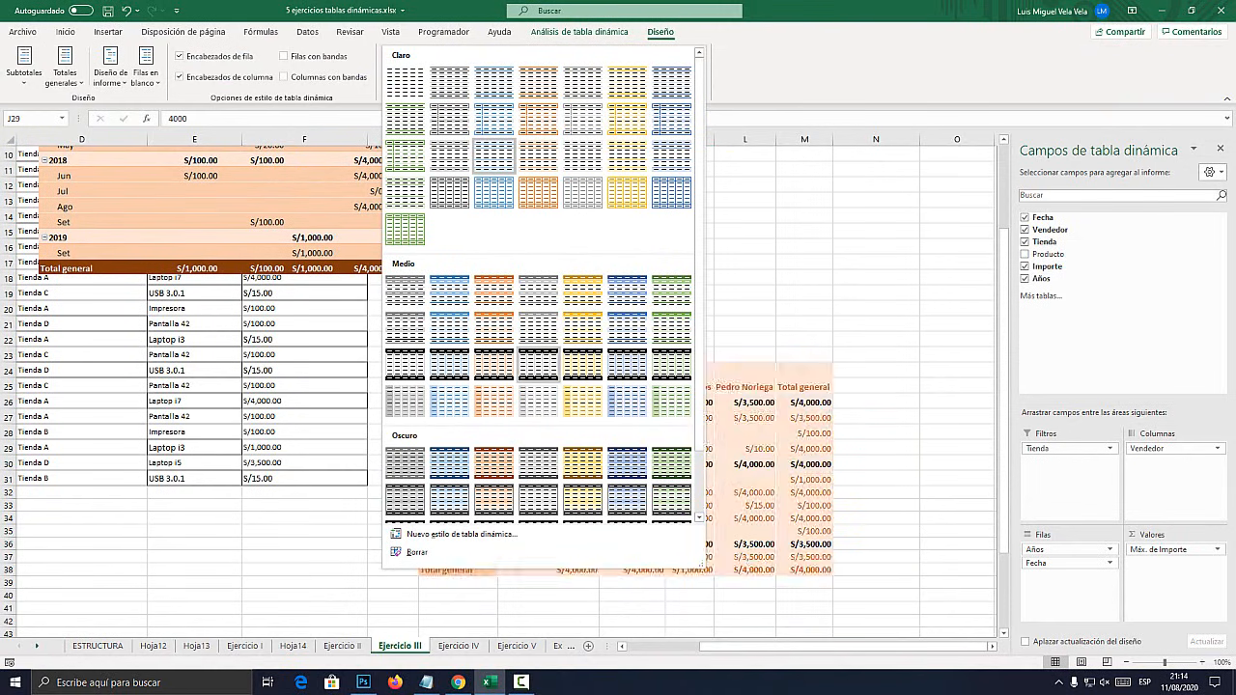
pyautogui.click(582, 364)
pyautogui.click(805, 324)
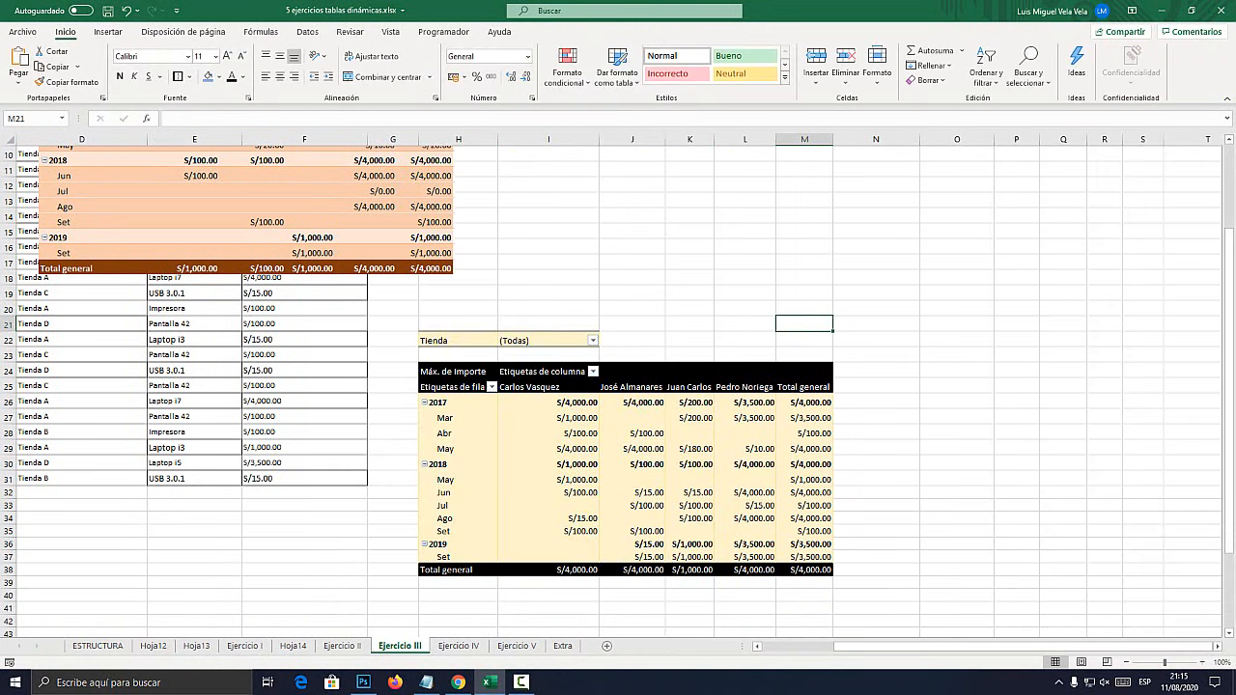
pyautogui.moveTo(906, 647); pyautogui.dragTo(834, 647)
pyautogui.scroll(3, 831, 435)
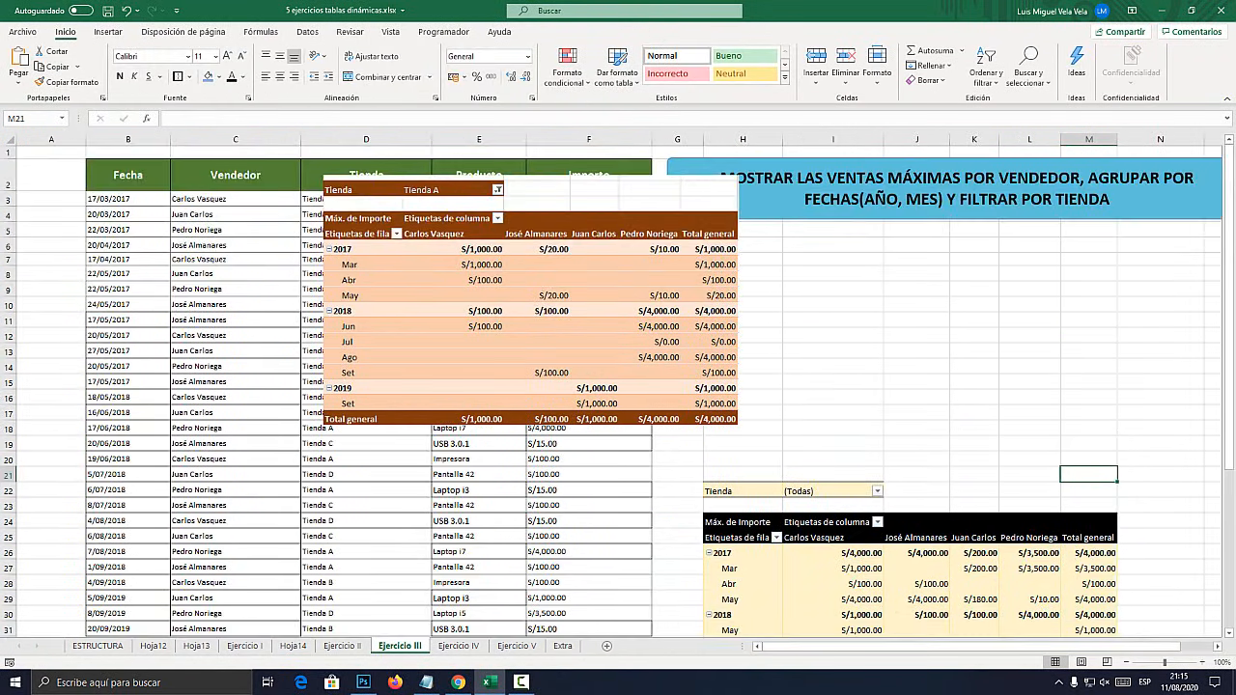
pyautogui.scroll(-3, 831, 435)
pyautogui.scroll(3, 830, 435)
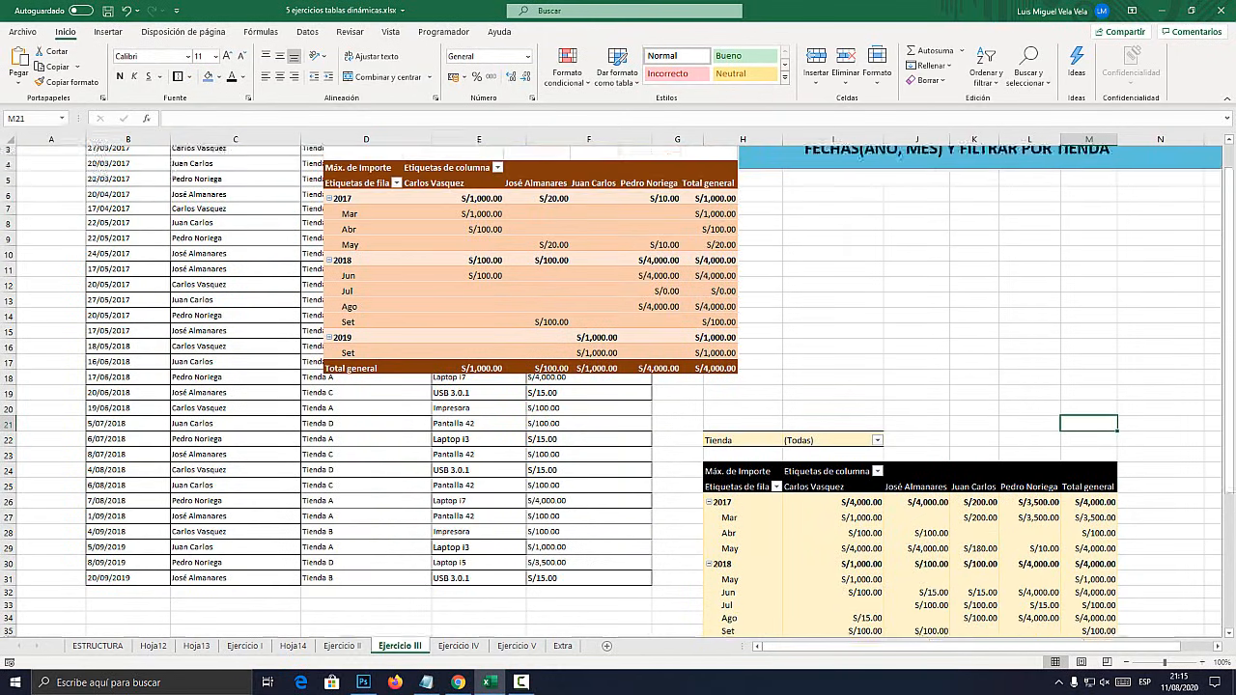
# Go to the Ejercicio IV sheet and read the exercise statement in the green box
pyautogui.click(456, 645)
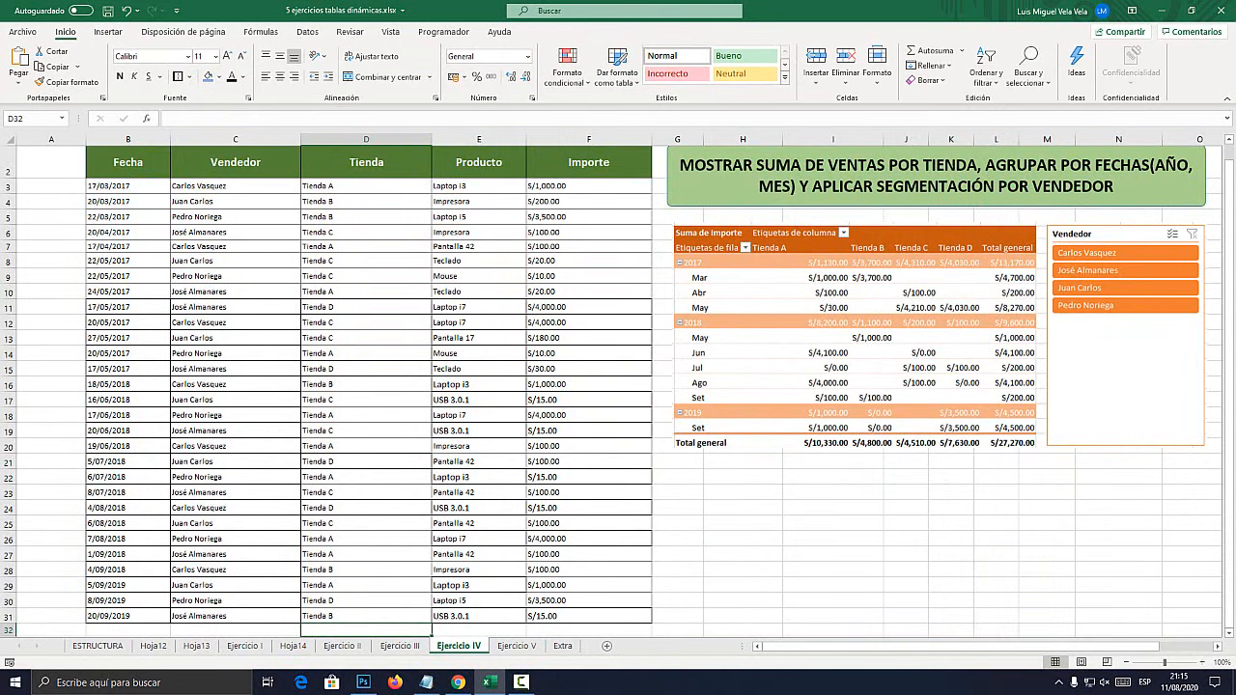
pyautogui.click(832, 166)
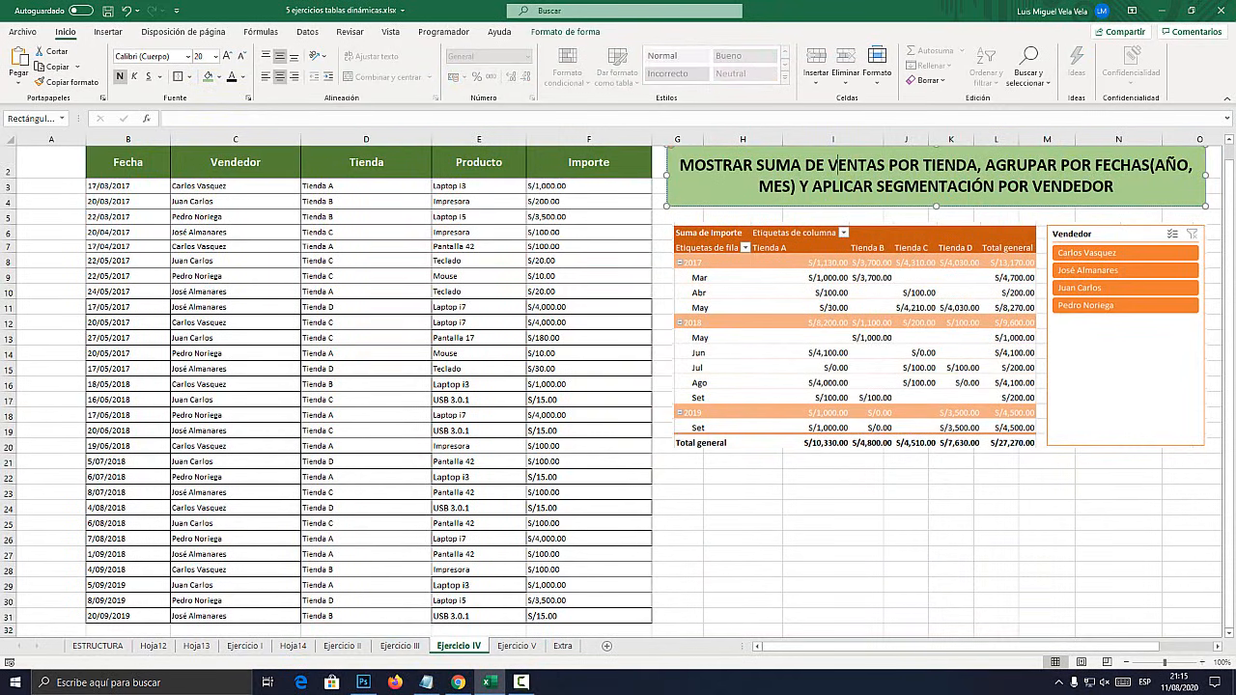
pyautogui.moveTo(977, 167); pyautogui.dragTo(679, 166)
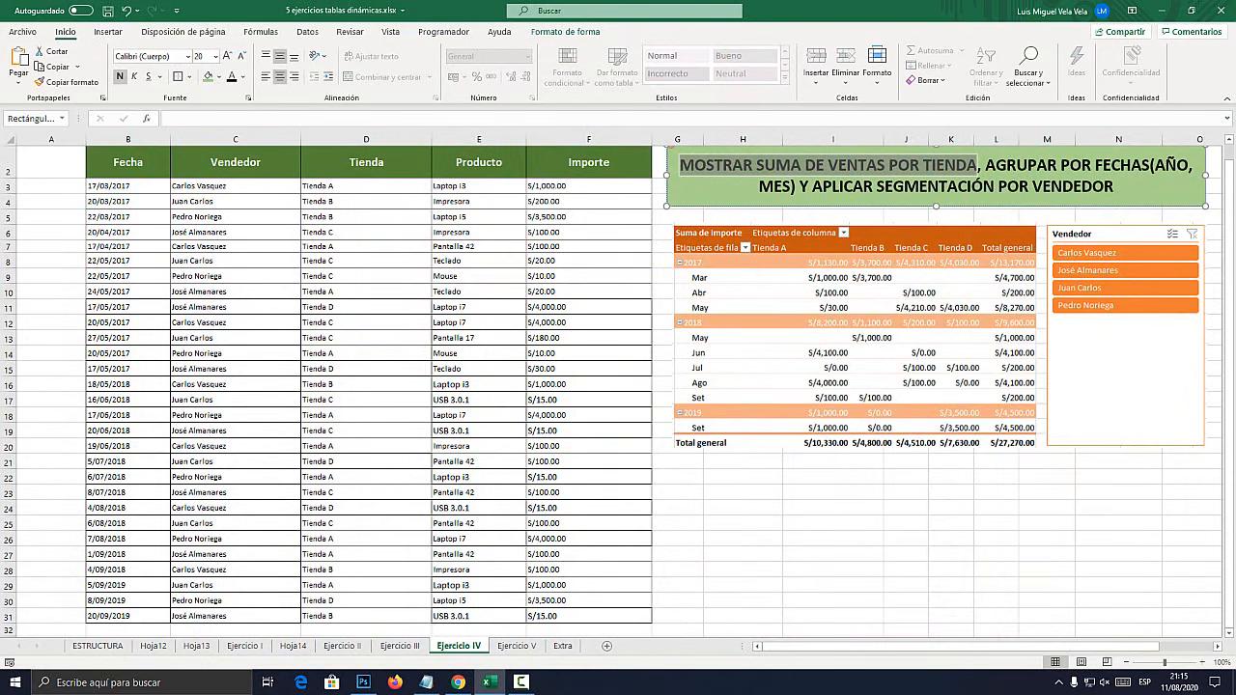
pyautogui.click(853, 189)
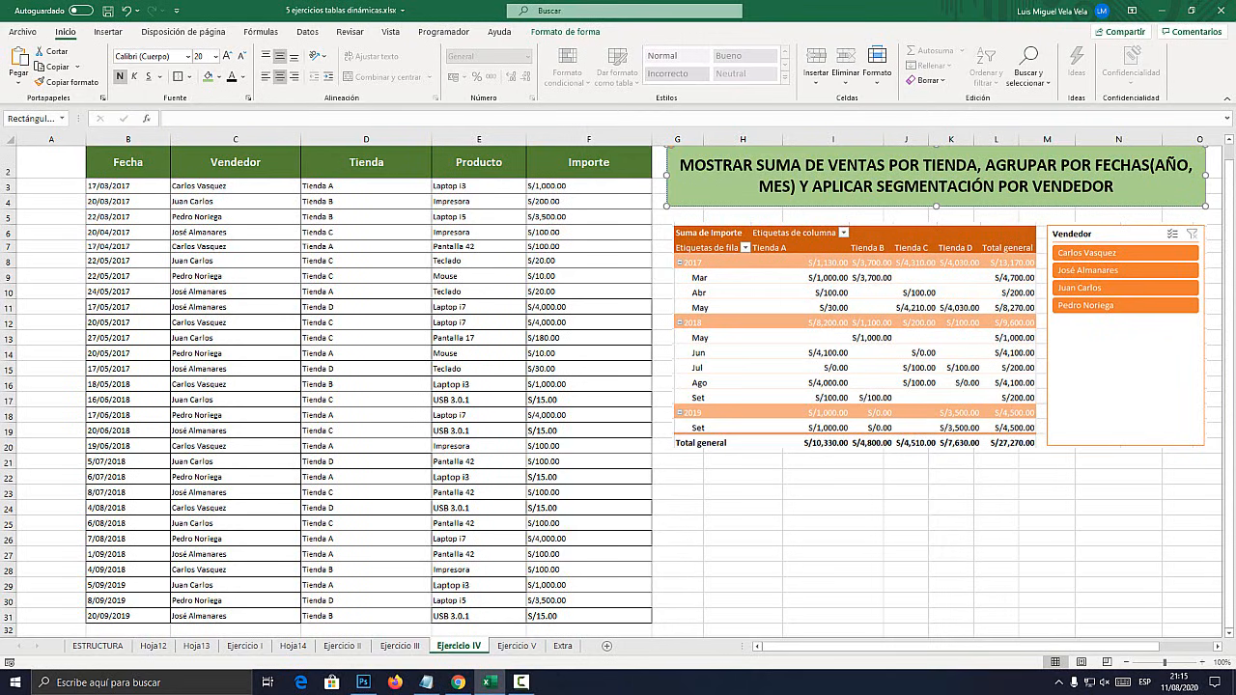
# Move the sample pivot table picture onto the source data to free the area beneath the exercise statement
pyautogui.moveTo(939, 338); pyautogui.dragTo(558, 357)
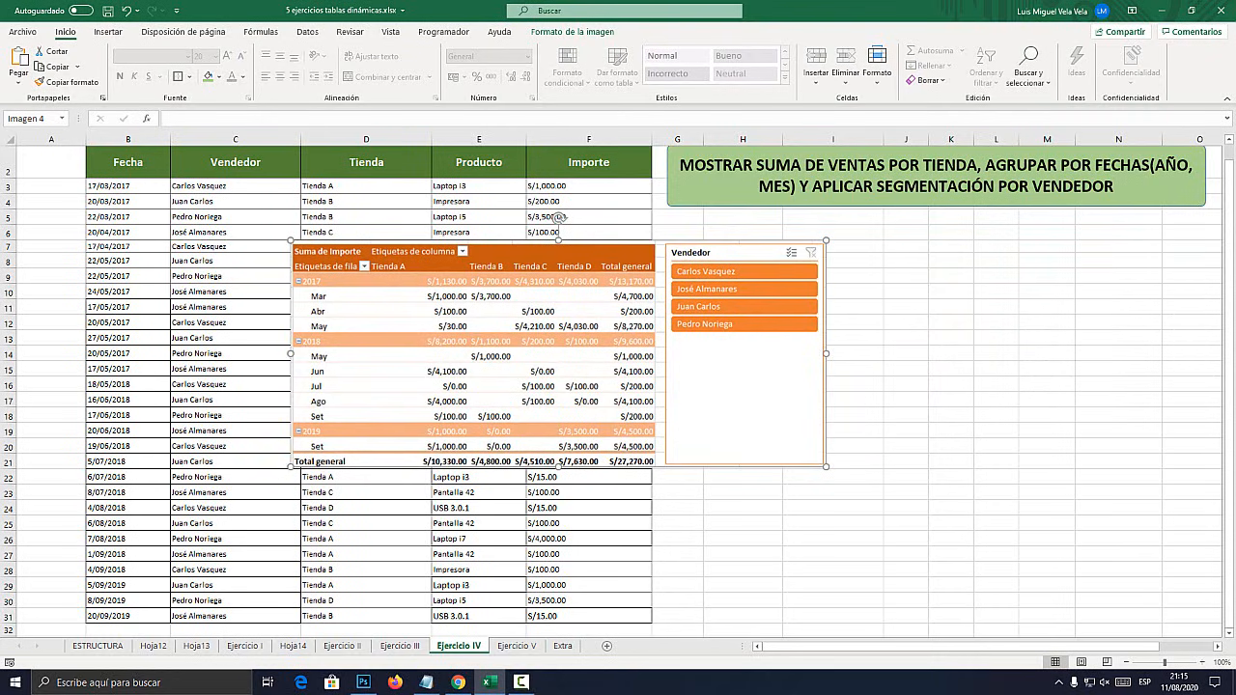
pyautogui.moveTo(559, 217); pyautogui.dragTo(669, 190)
pyautogui.moveTo(541, 510); pyautogui.dragTo(143, 469)
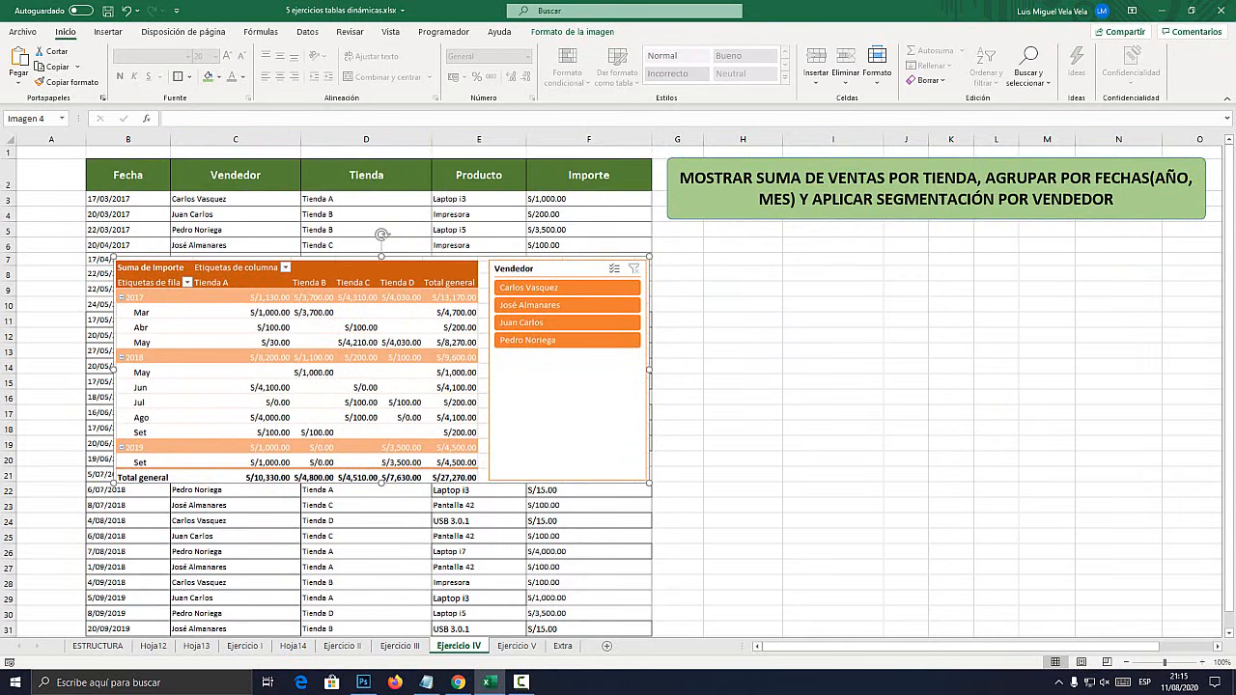
# Create a pivot table from the range B2:F31, placed on the existing Ejercicio IV sheet at cell H7
pyautogui.moveTo(128, 162); pyautogui.dragTo(645, 585)
pyautogui.scroll(1, 645, 570)
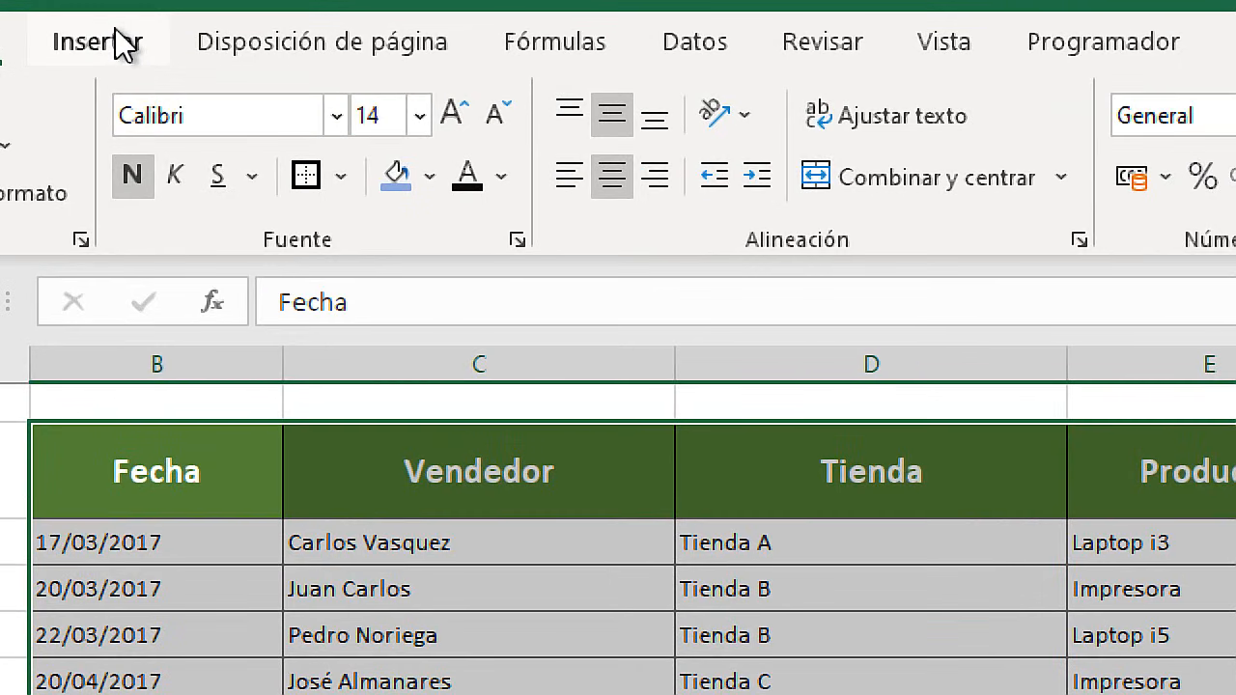
pyautogui.click(115, 35)
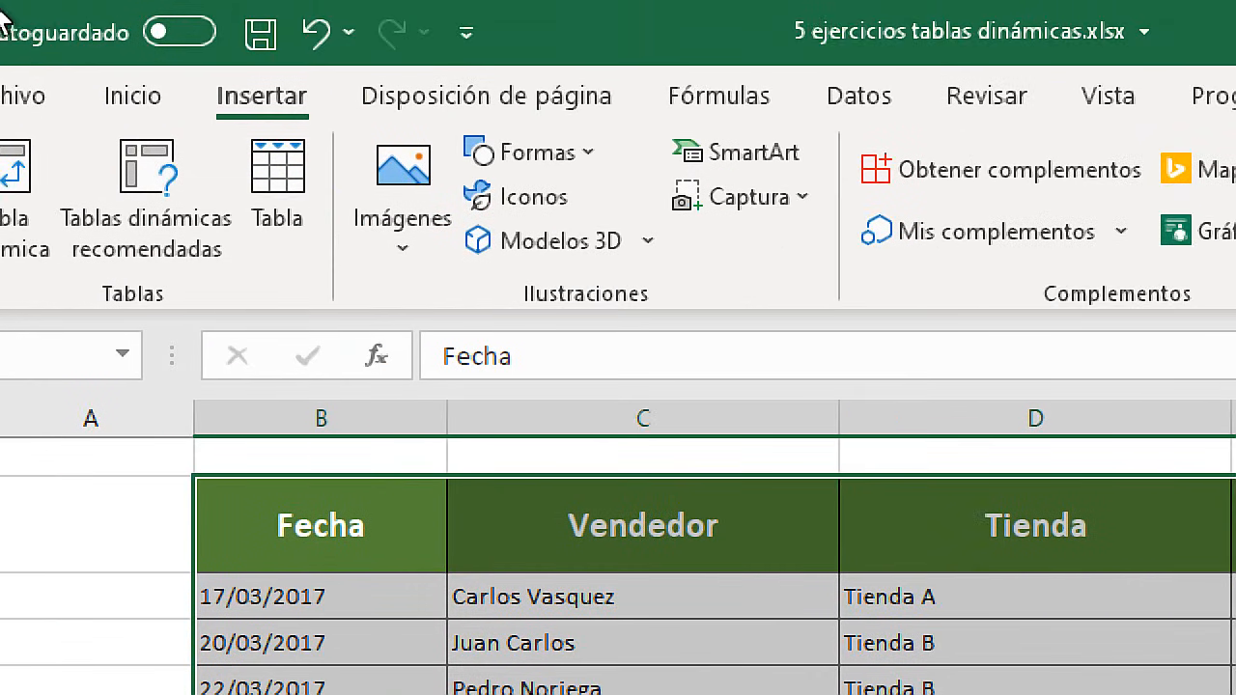
pyautogui.click(64, 203)
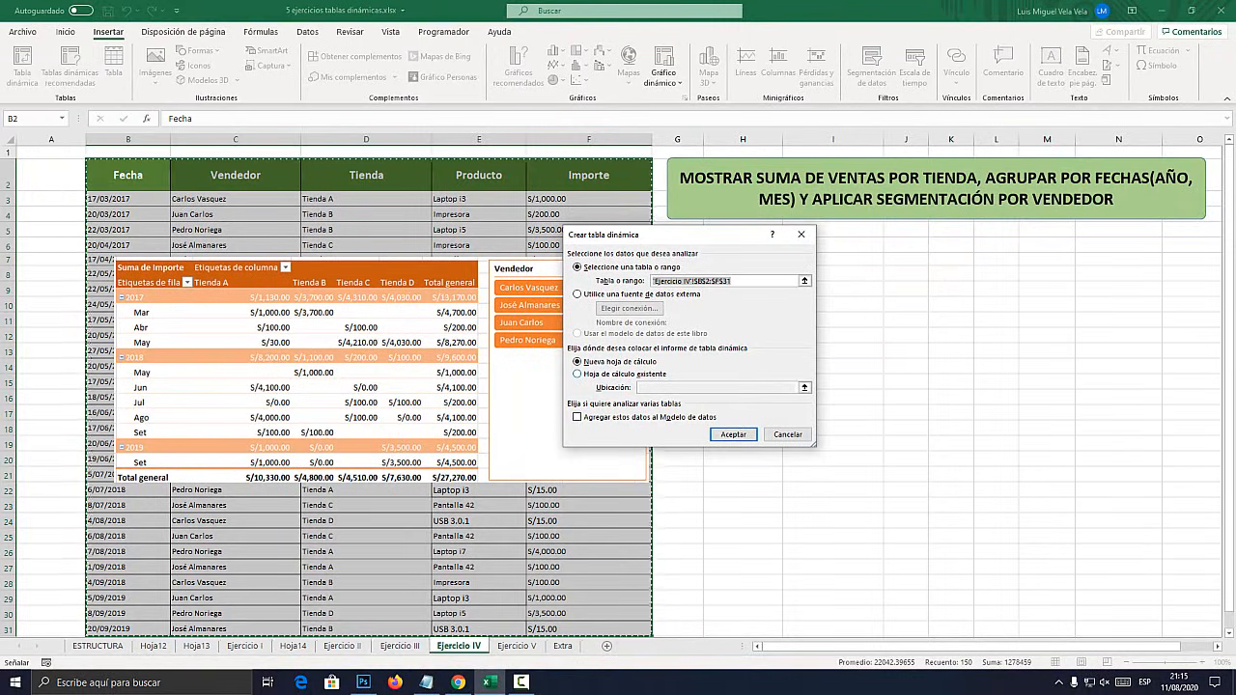
pyautogui.click(595, 374)
pyautogui.moveTo(696, 242); pyautogui.dragTo(387, 223)
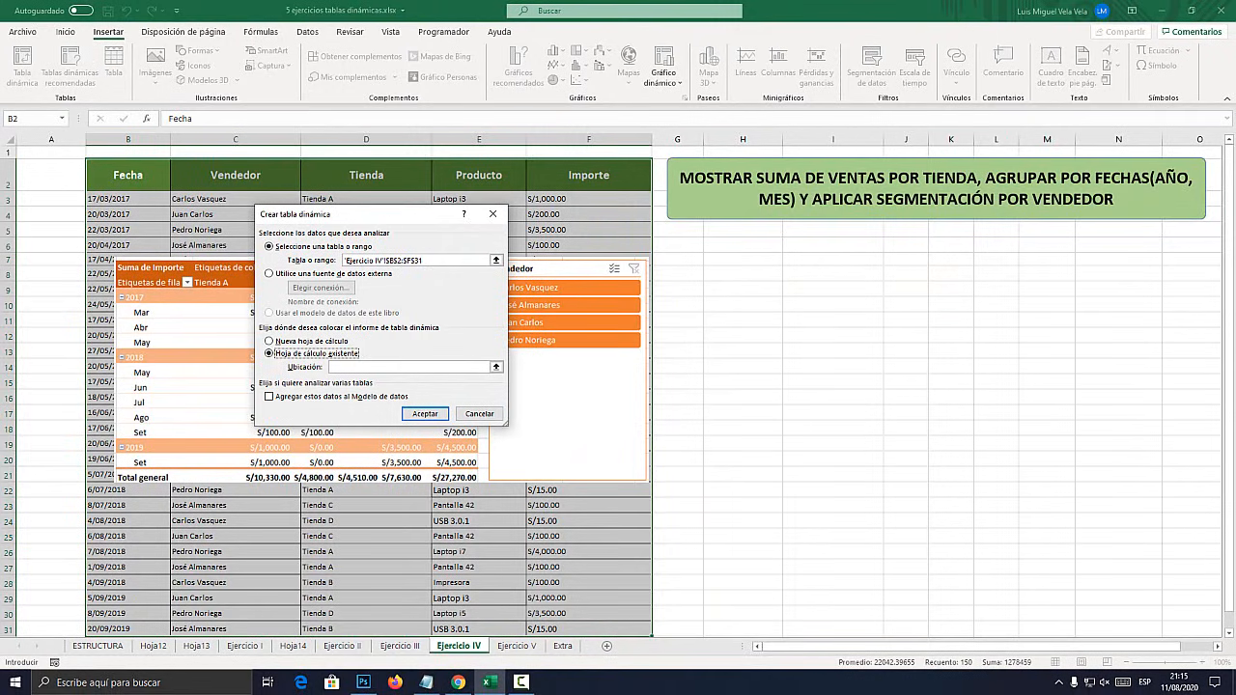
pyautogui.click(743, 259)
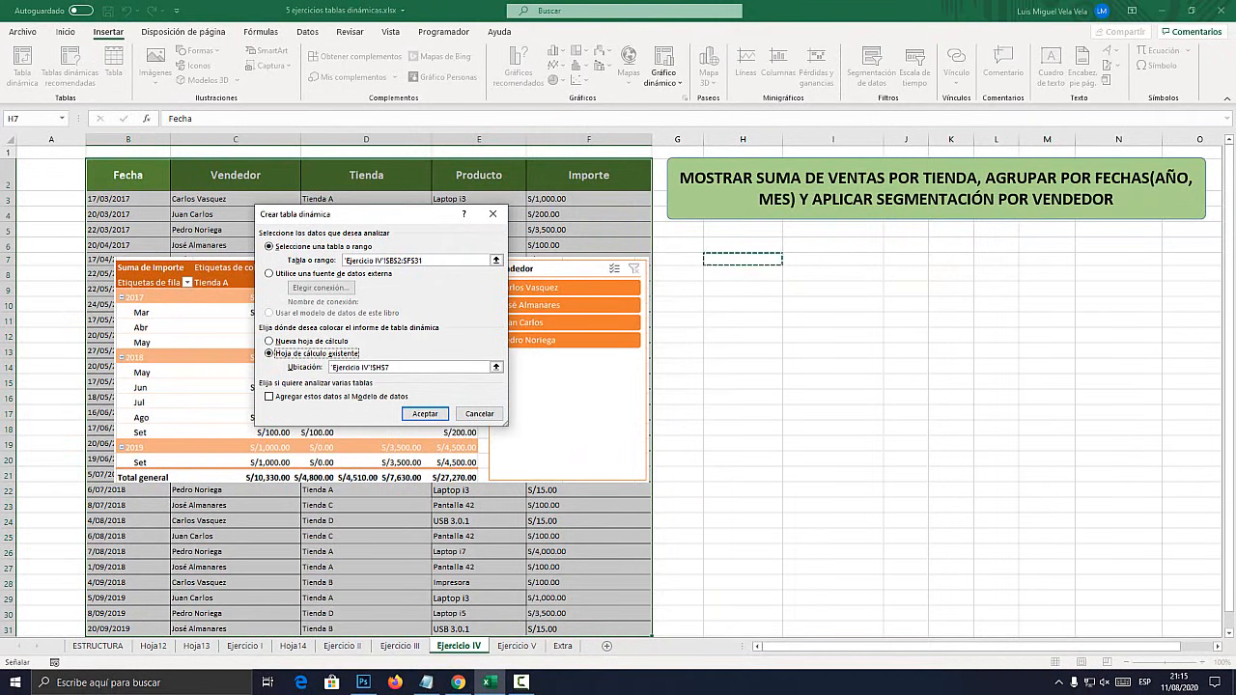
pyautogui.click(425, 413)
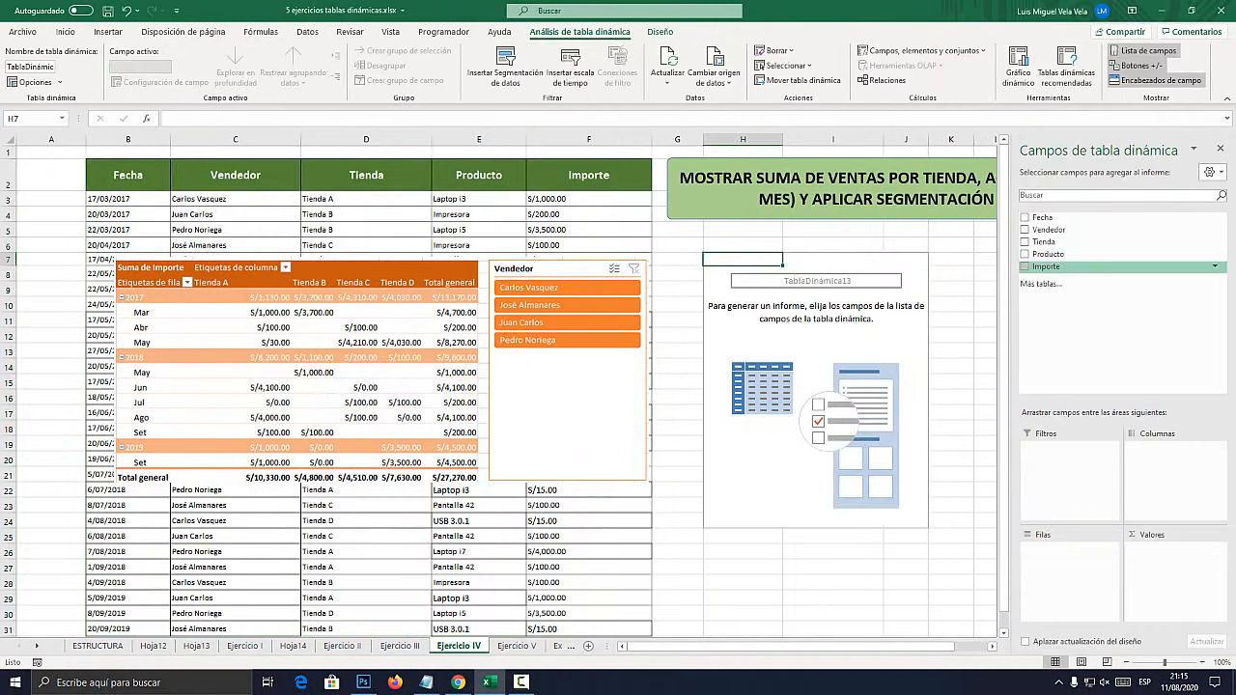
# Add Importe as a sum in the values and Tienda in the columns of the new pivot table
pyautogui.hscroll(3, 511, 386)
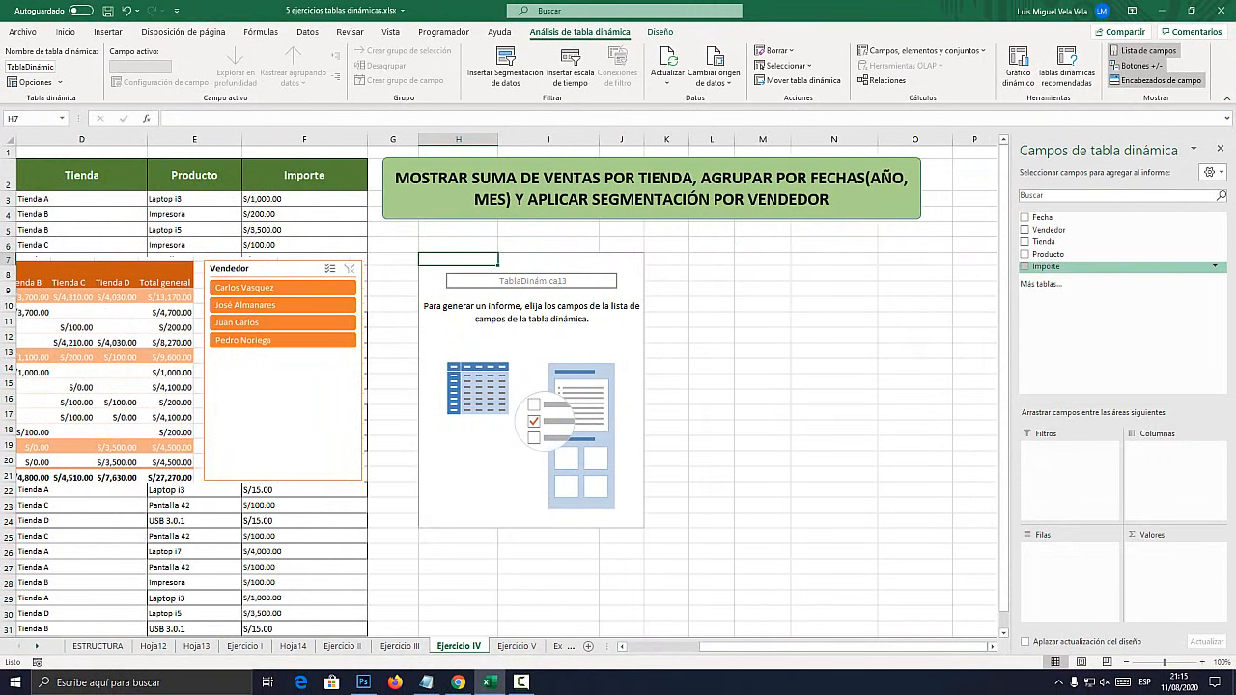
pyautogui.moveTo(1047, 267); pyautogui.dragTo(1168, 571)
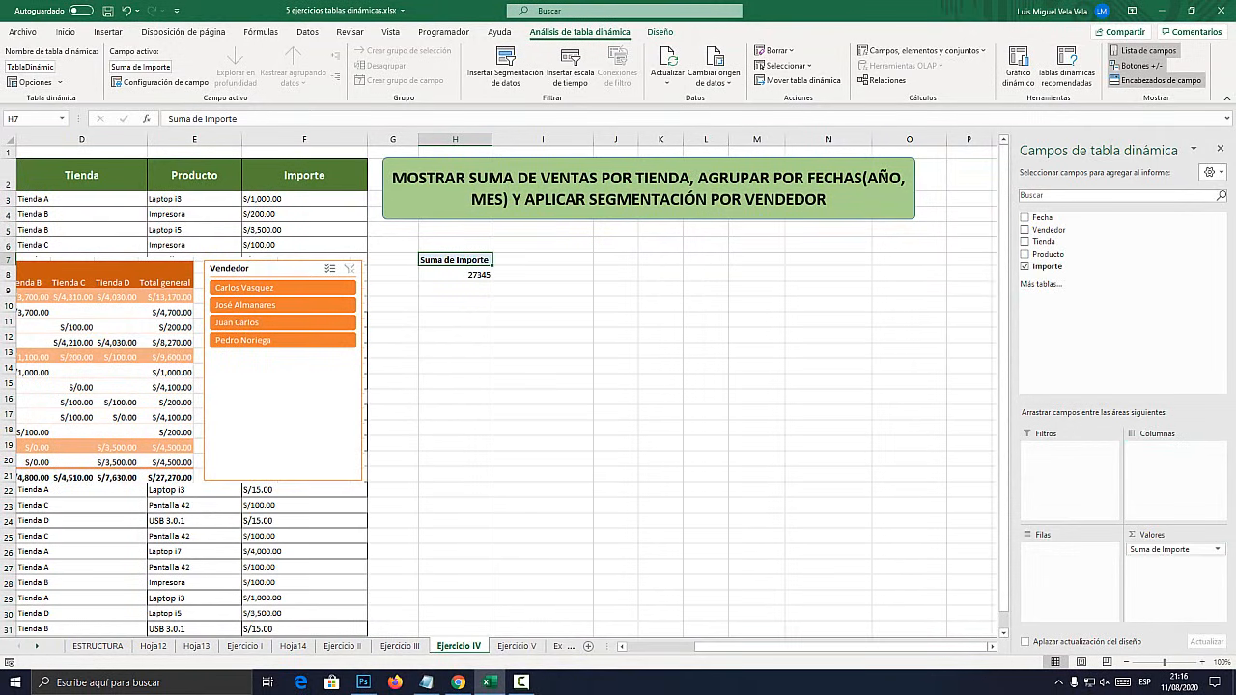
pyautogui.click(540, 179)
pyautogui.moveTo(602, 177); pyautogui.dragTo(691, 178)
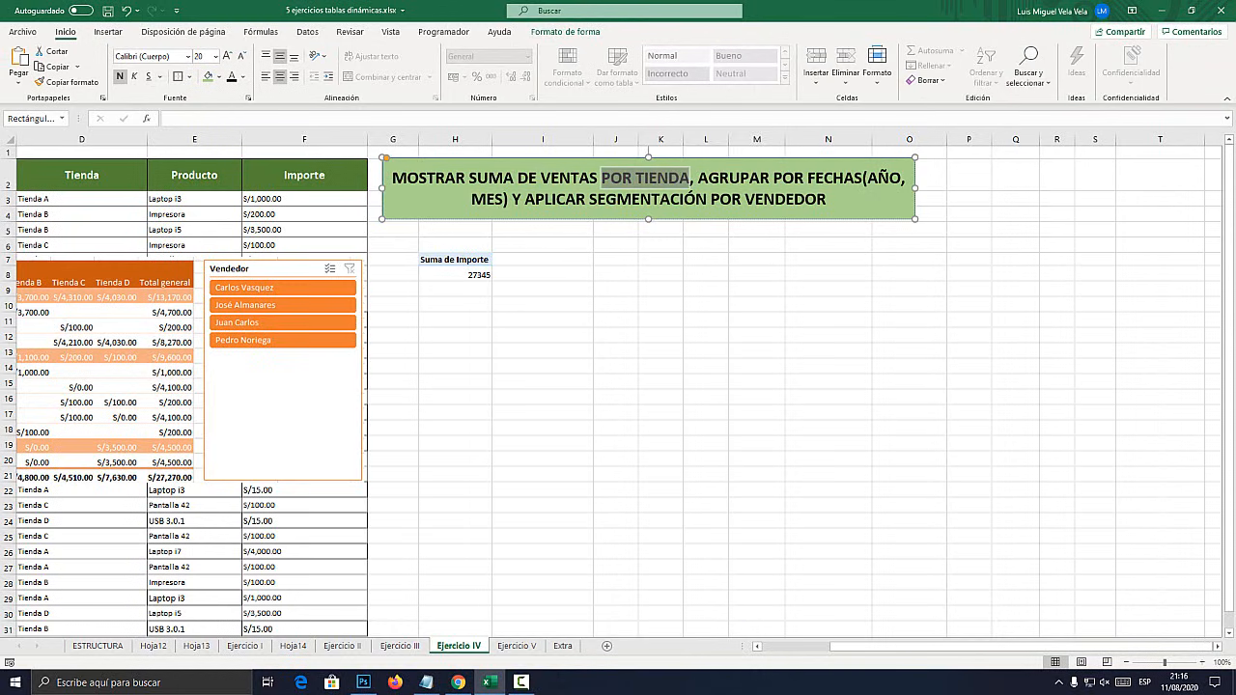
pyautogui.click(455, 259)
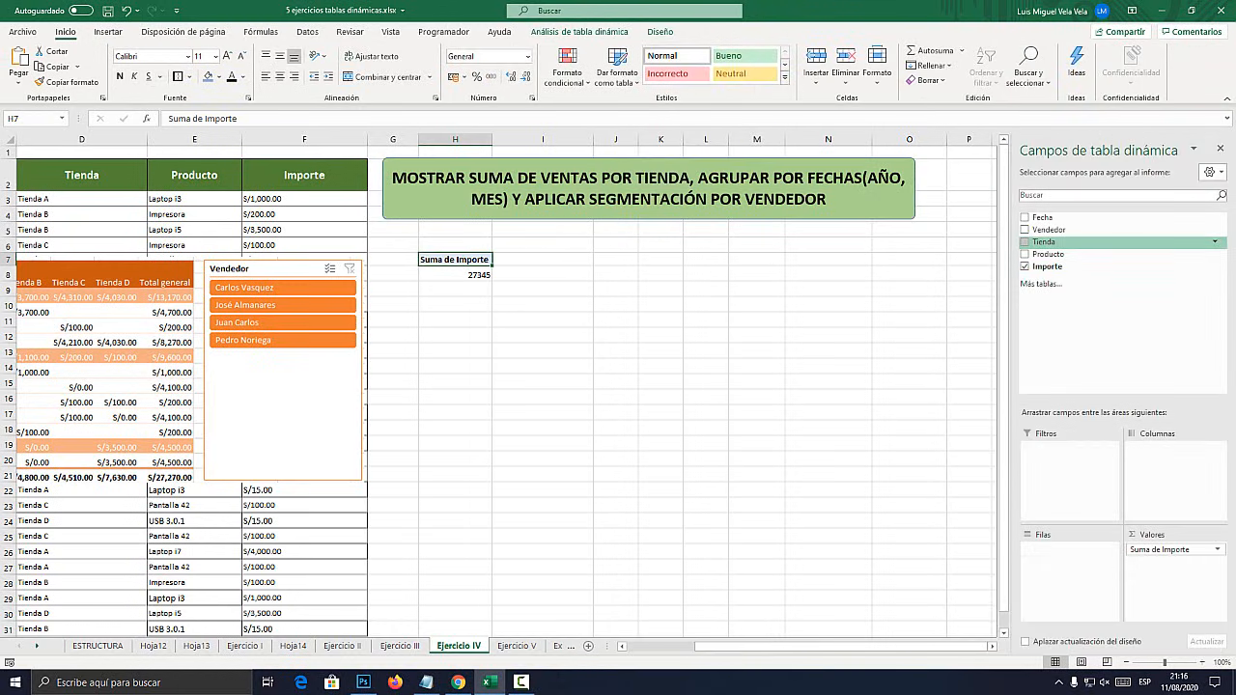
pyautogui.moveTo(1044, 242); pyautogui.dragTo(1175, 469)
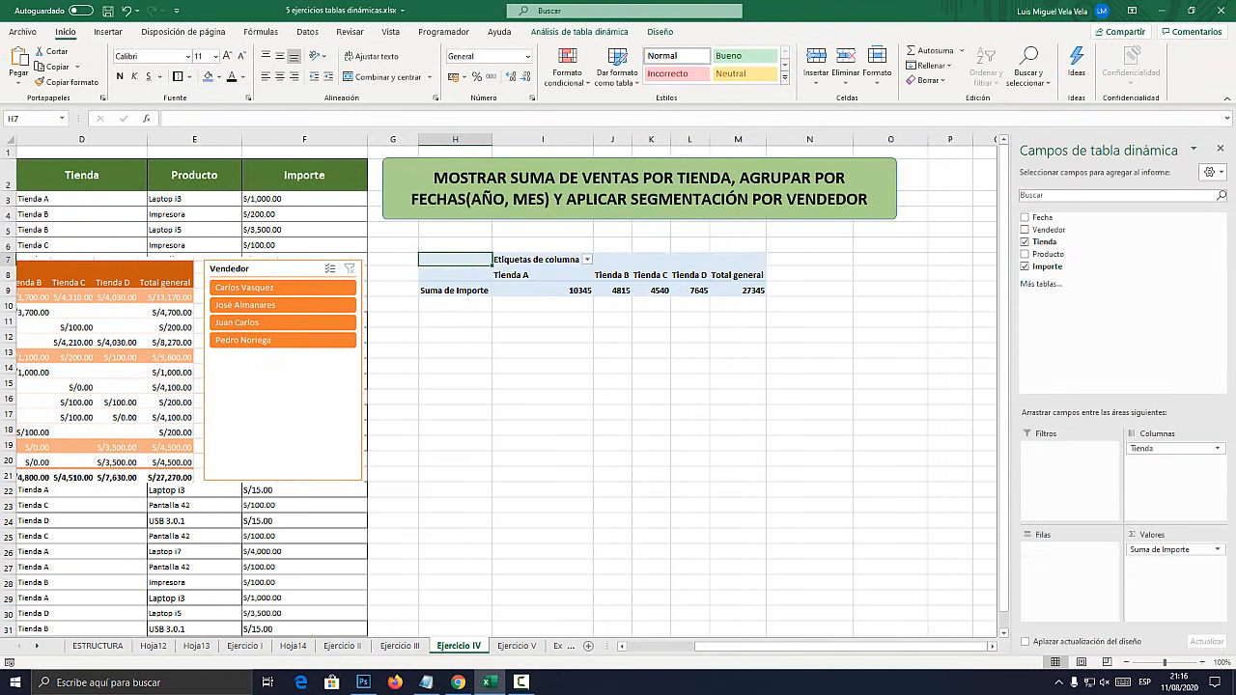
# Add the Fecha field to the rows of the pivot table
pyautogui.doubleClick(775, 179)
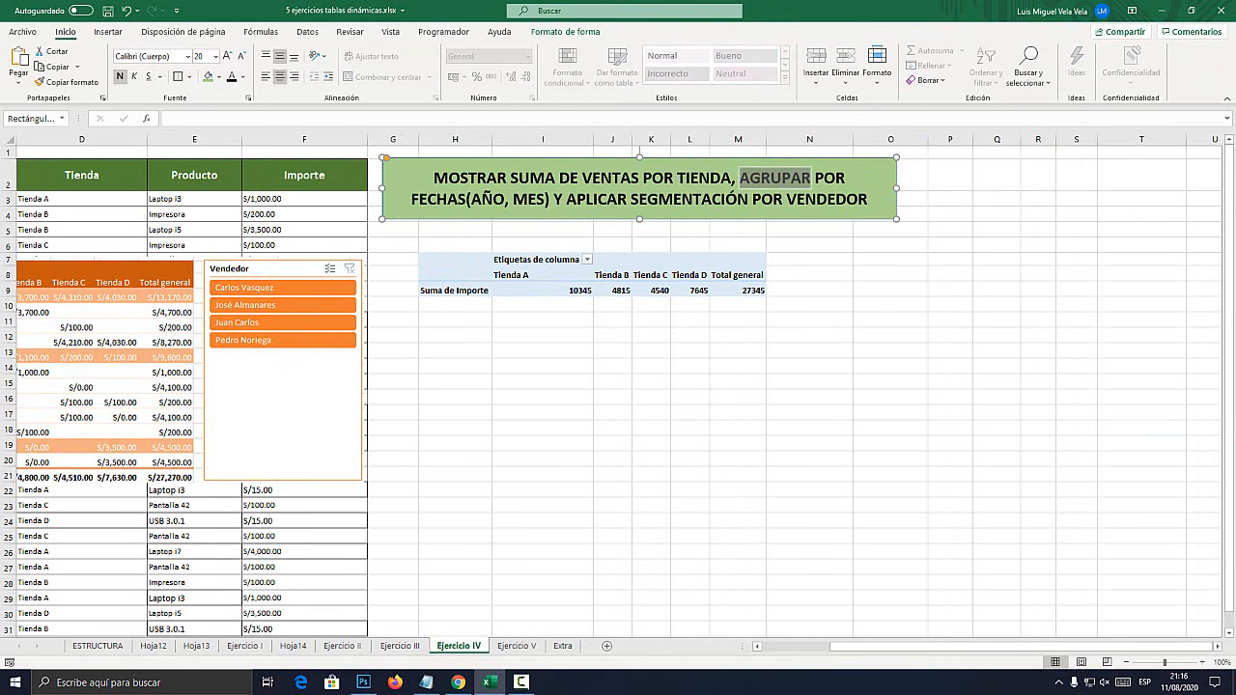
pyautogui.click(542, 275)
pyautogui.moveTo(1043, 218); pyautogui.dragTo(1068, 580)
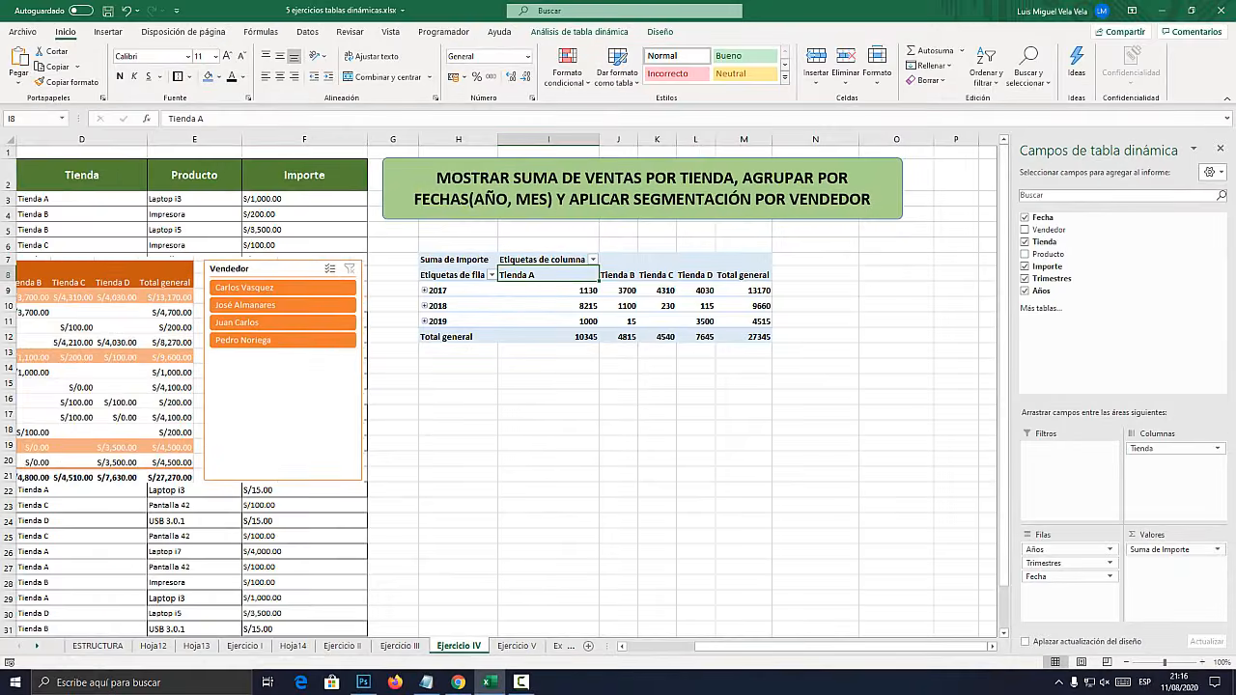
# Remove the Fecha and Trimestres fields from the pivot table rows, keeping only Años
pyautogui.moveTo(547, 200); pyautogui.dragTo(473, 200)
pyautogui.click(619, 306)
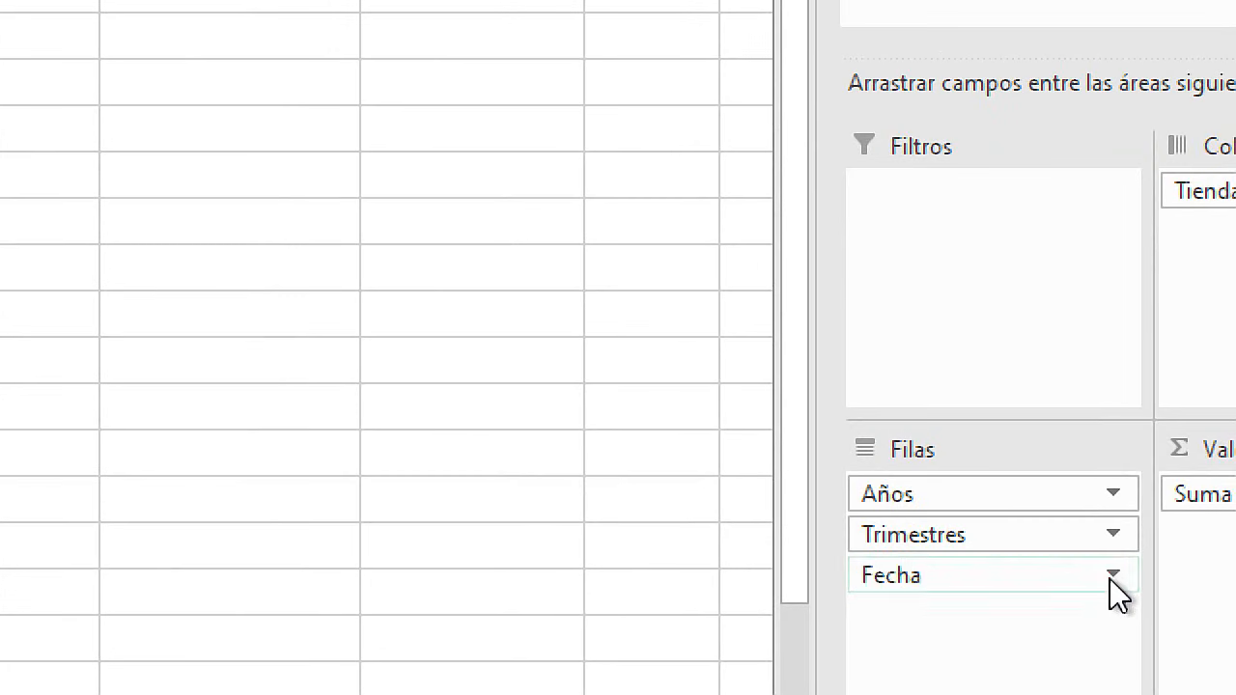
pyautogui.click(1109, 578)
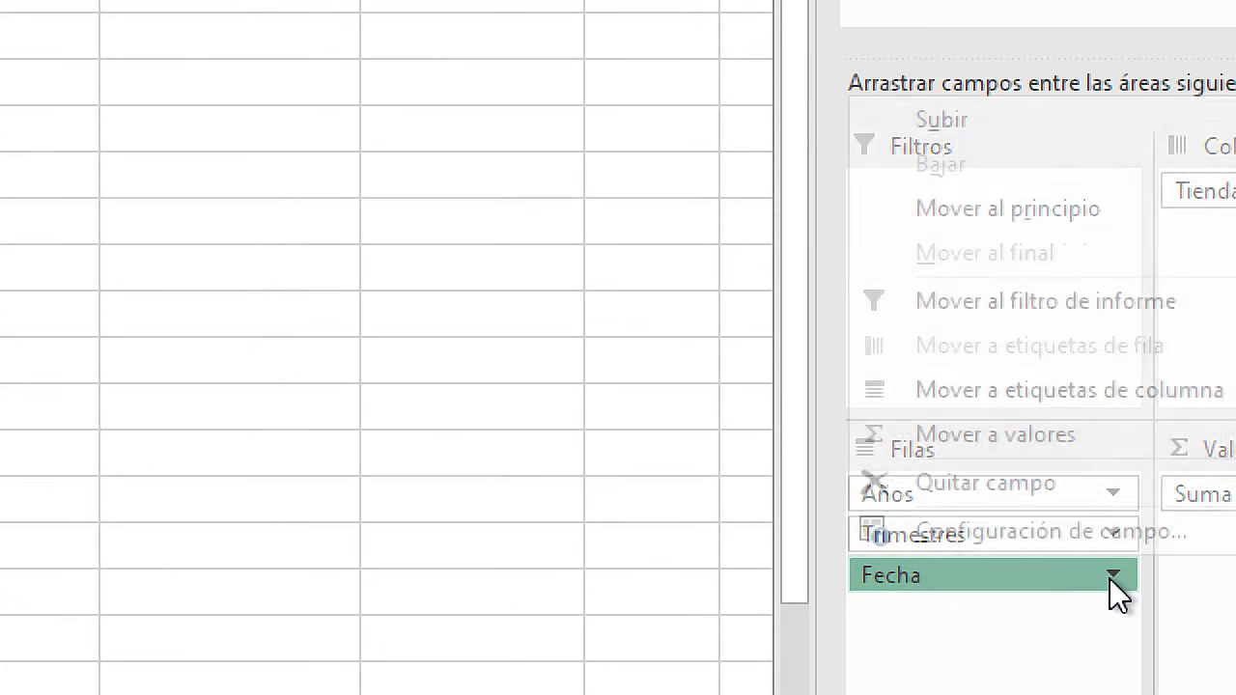
pyautogui.click(943, 489)
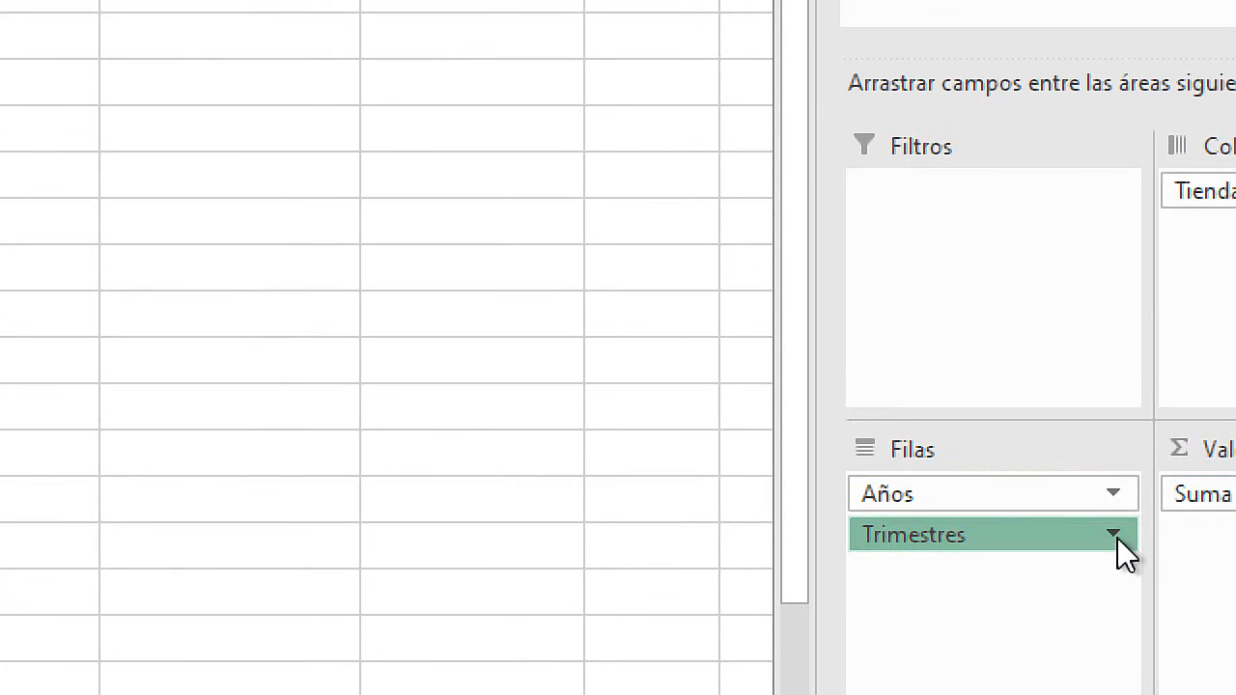
pyautogui.click(1114, 533)
pyautogui.click(965, 447)
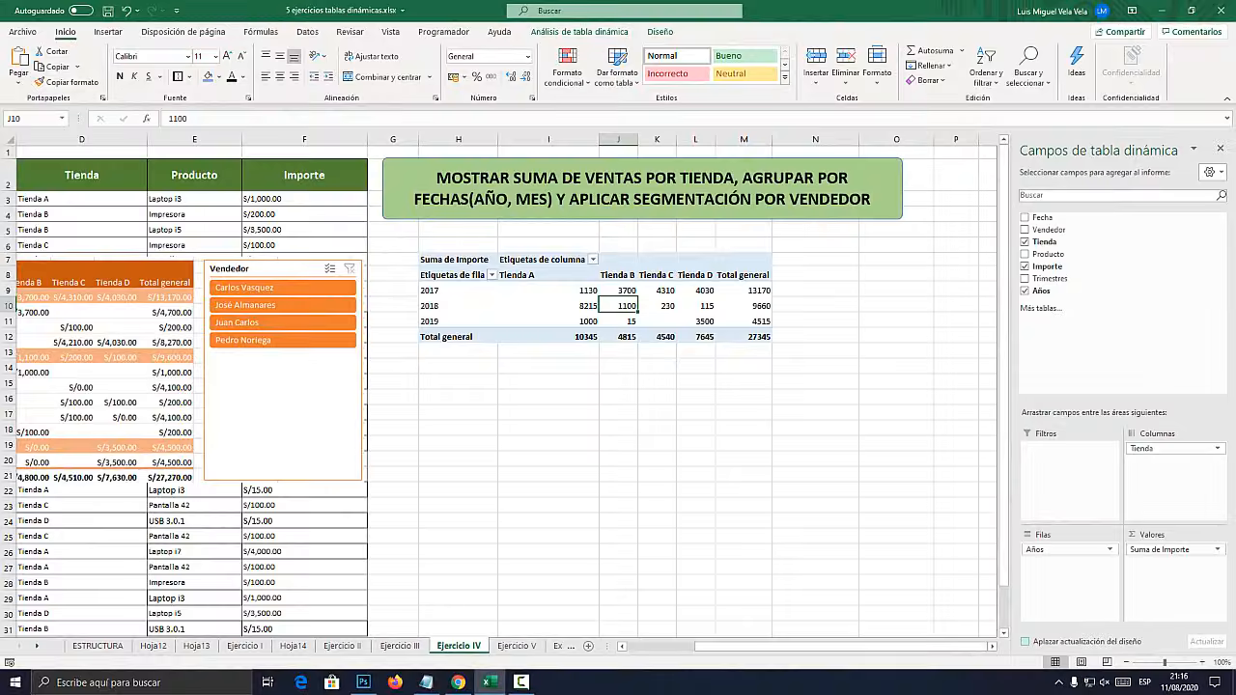
# Group the pivot table's date row labels by Meses and Años
pyautogui.click(423, 306)
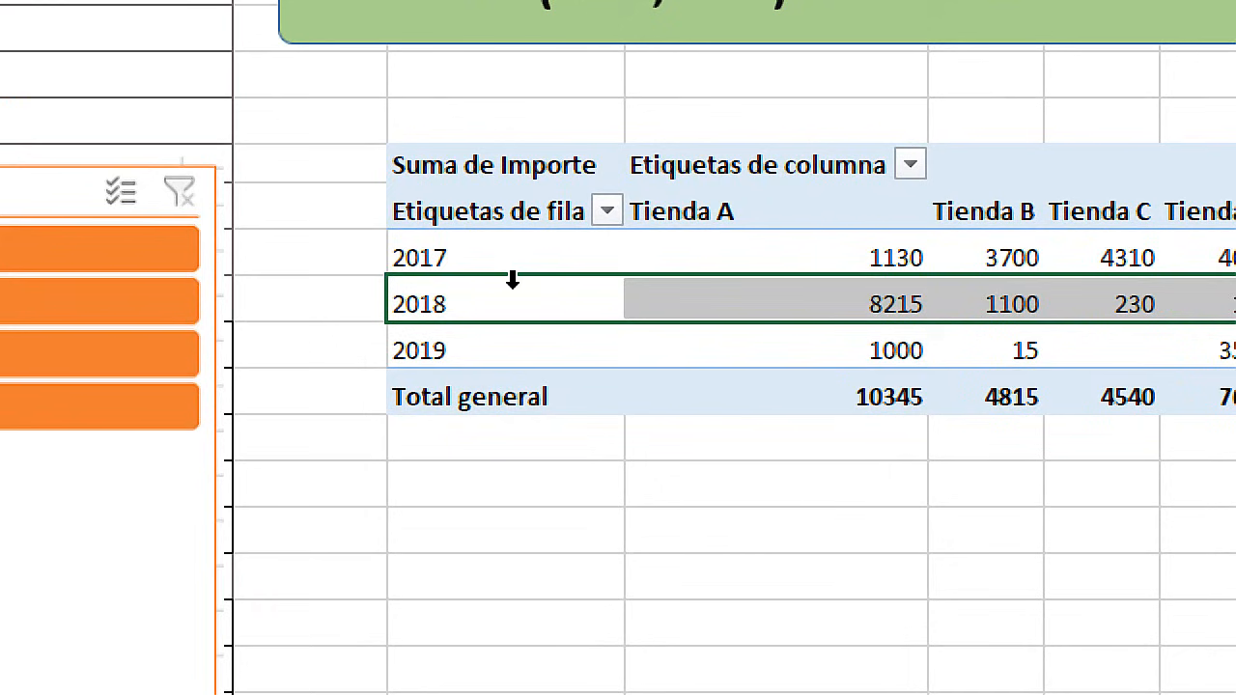
pyautogui.click(486, 292)
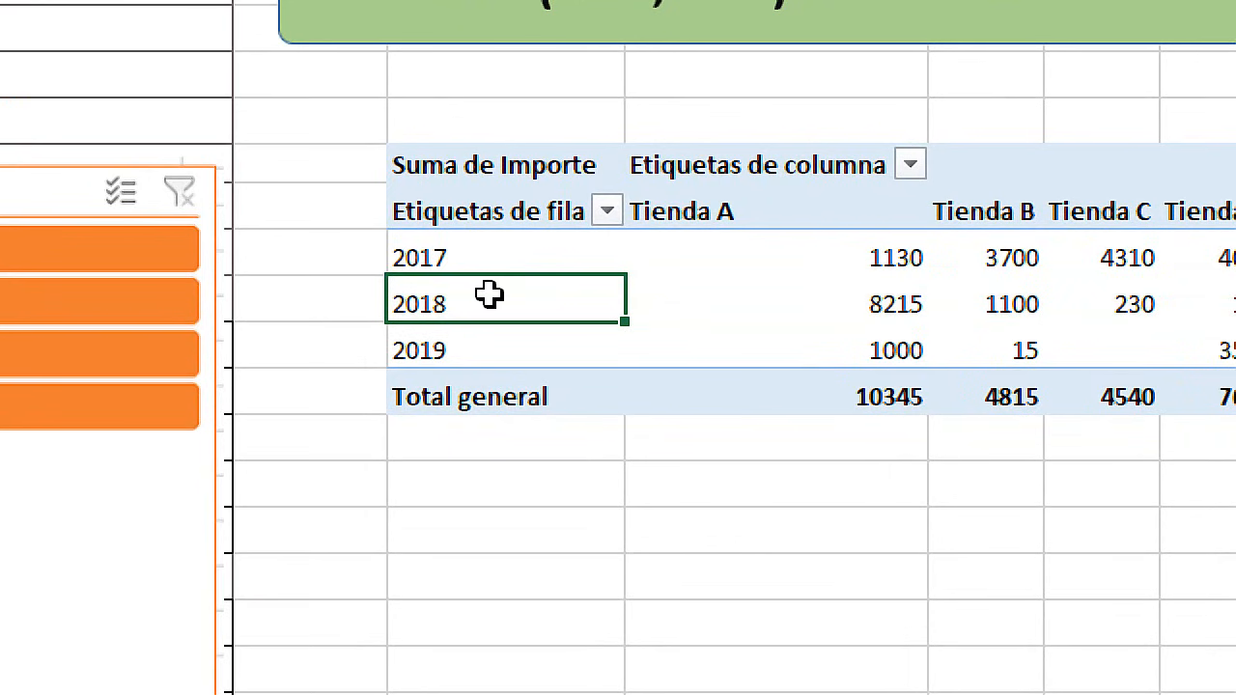
pyautogui.rightClick(480, 292)
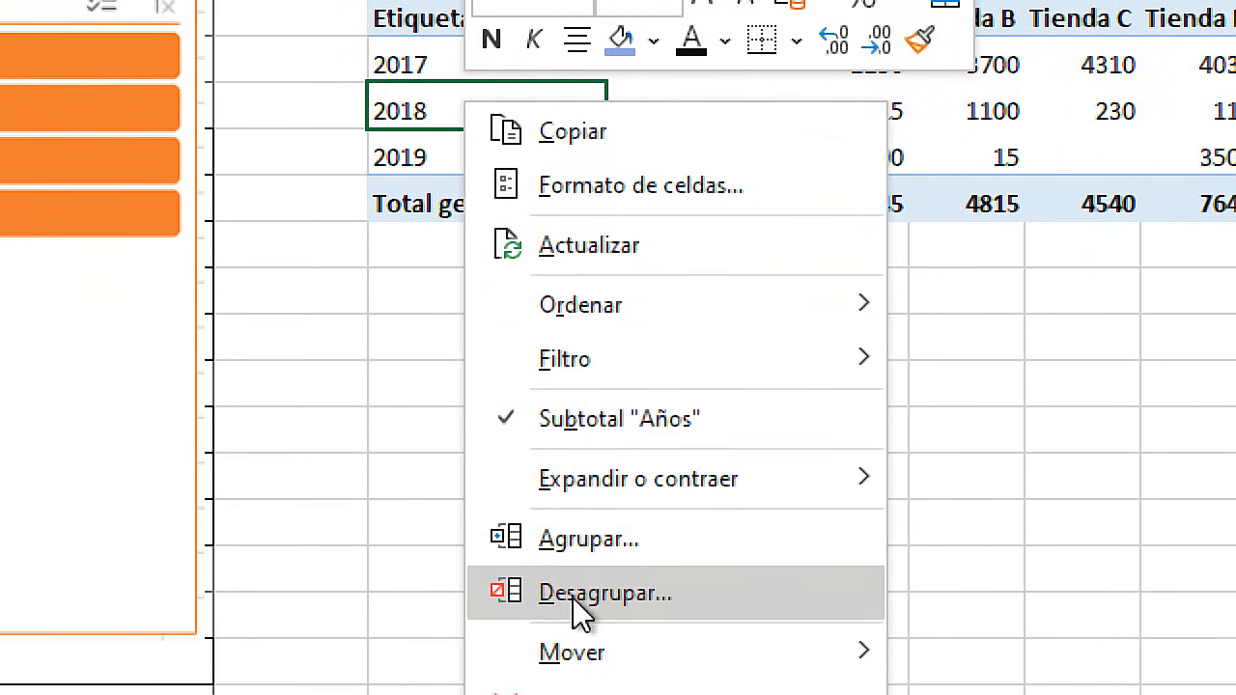
pyautogui.click(588, 541)
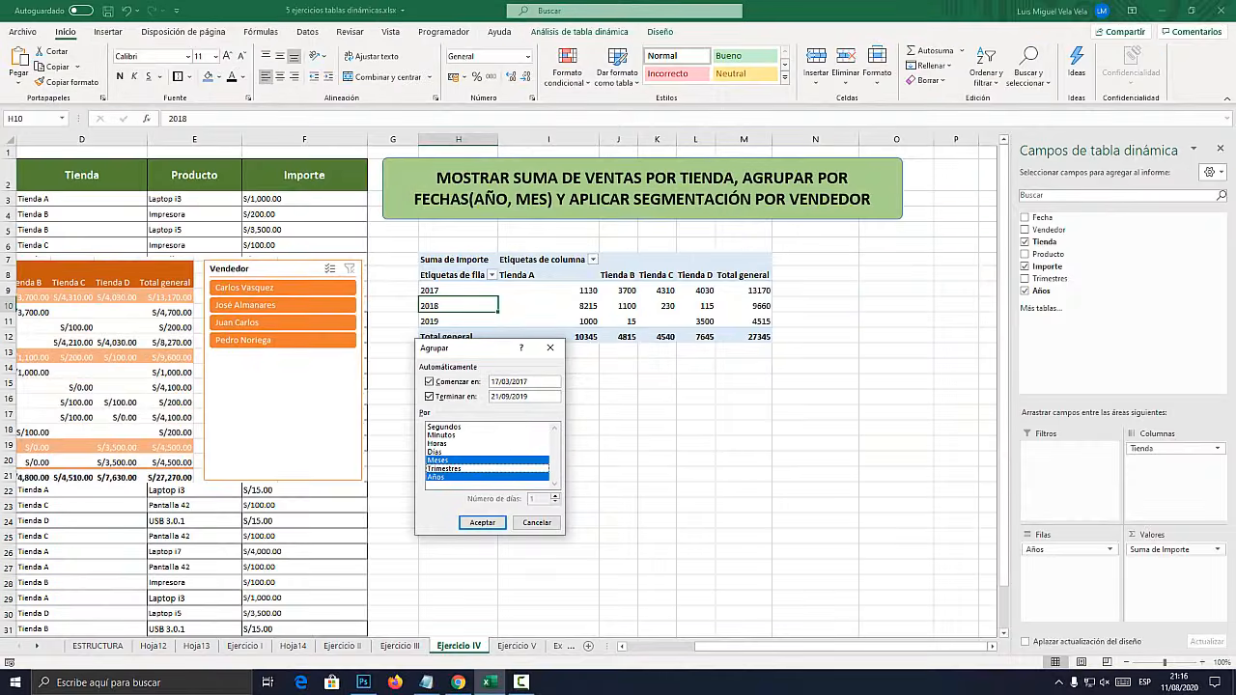
pyautogui.click(482, 523)
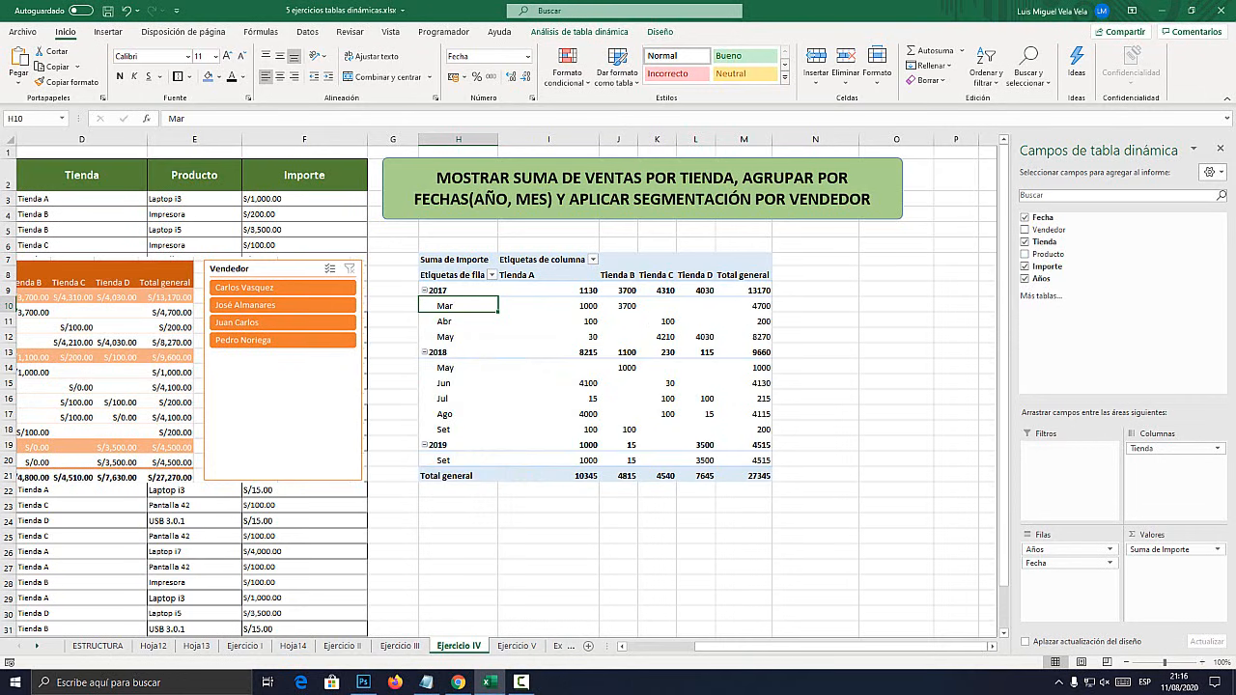
# Reposition the sample pivot picture over the source data for comparison, leaving the new pivot table's row labels uncovered
pyautogui.moveTo(280, 387); pyautogui.dragTo(362, 413)
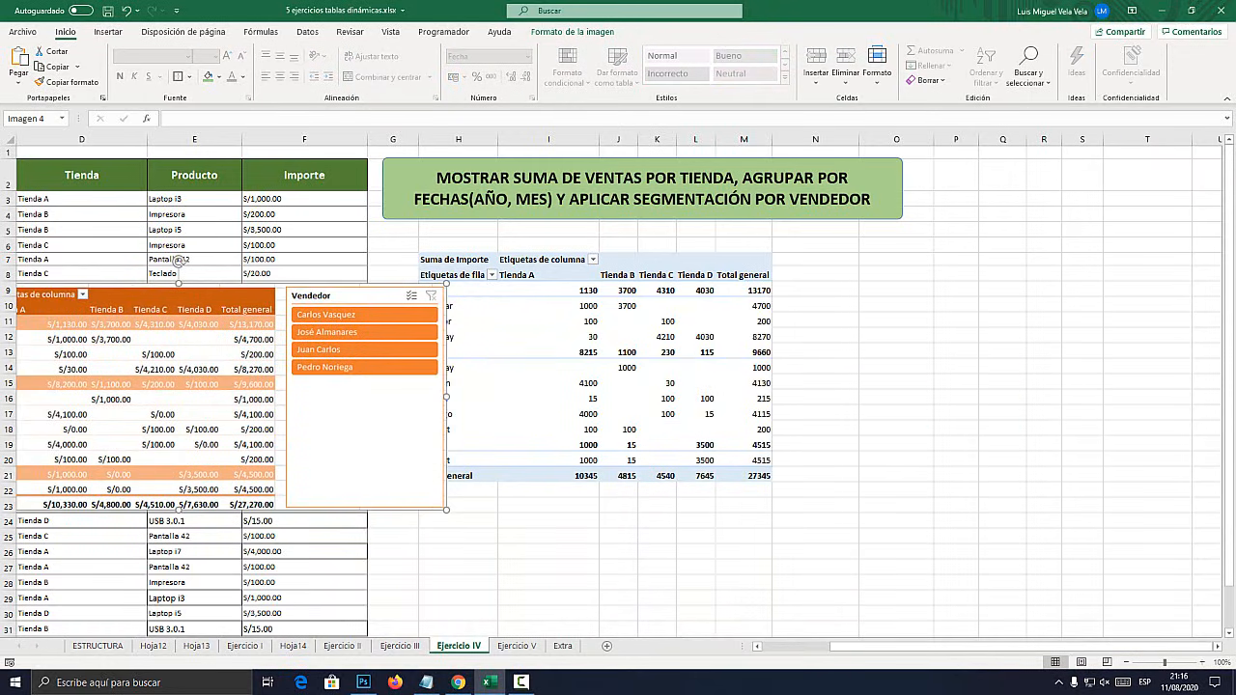
pyautogui.click(656, 383)
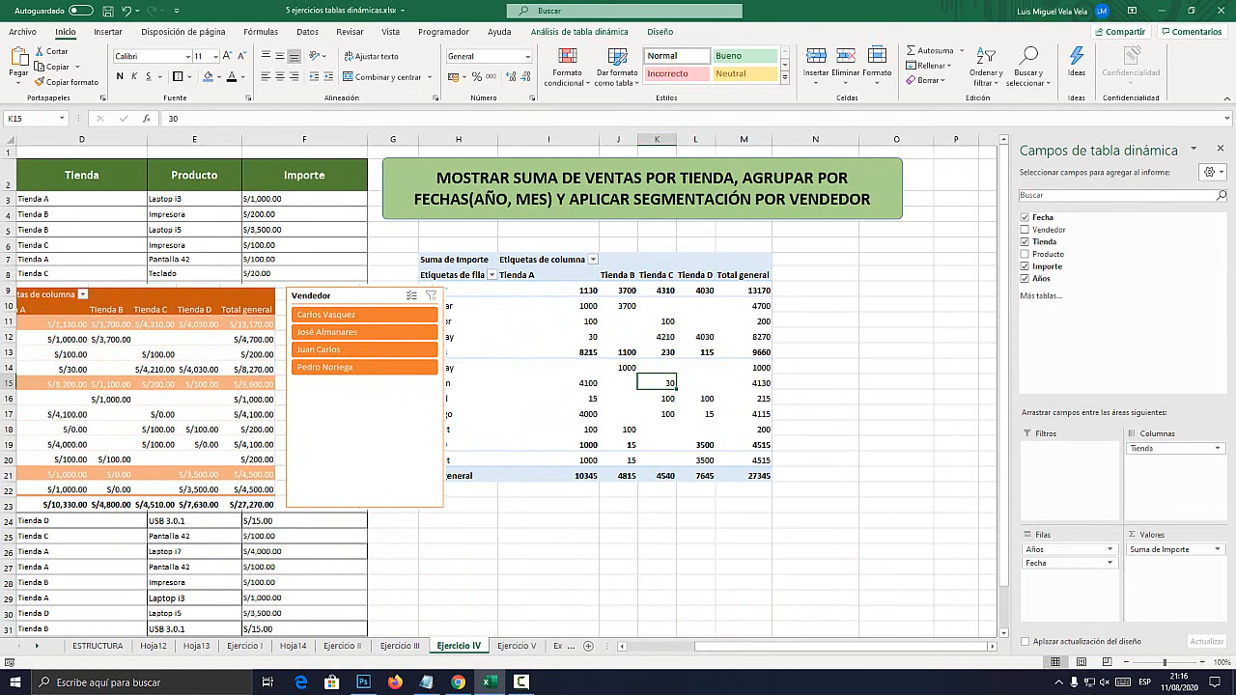
pyautogui.moveTo(363, 425); pyautogui.dragTo(326, 441)
pyautogui.click(620, 413)
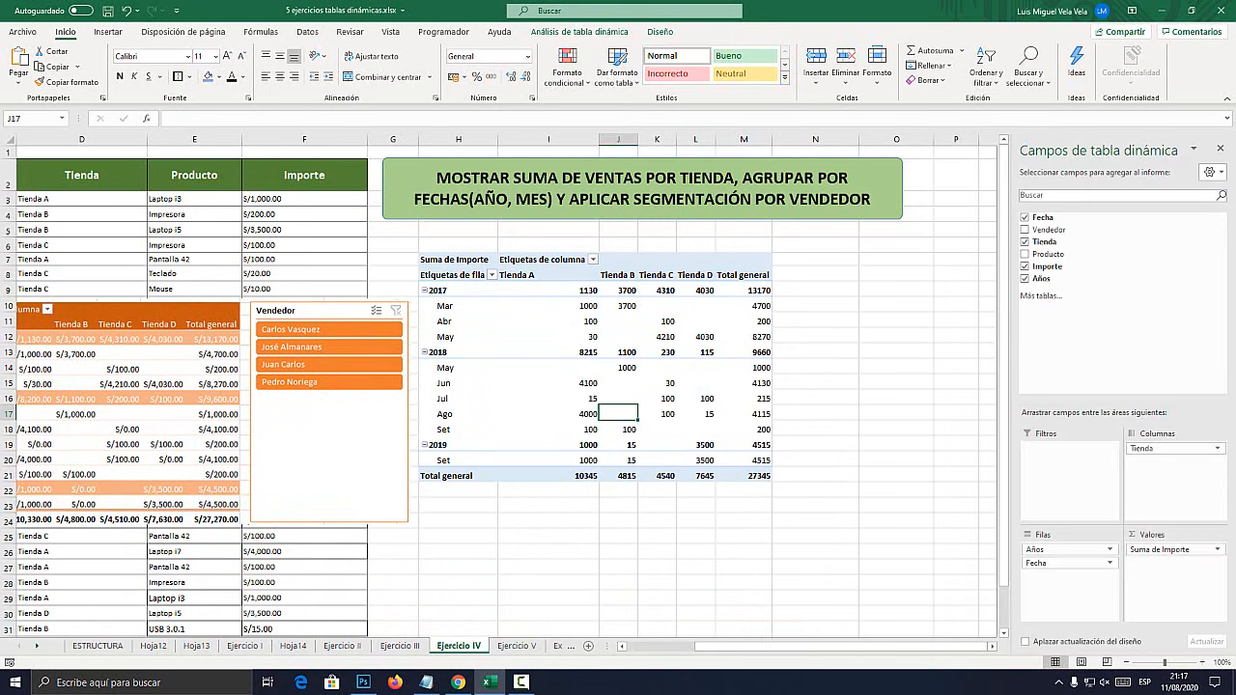
# Format the Suma de Importe values as Moneda with the S/ symbol and 2 decimal places
pyautogui.click(578, 413)
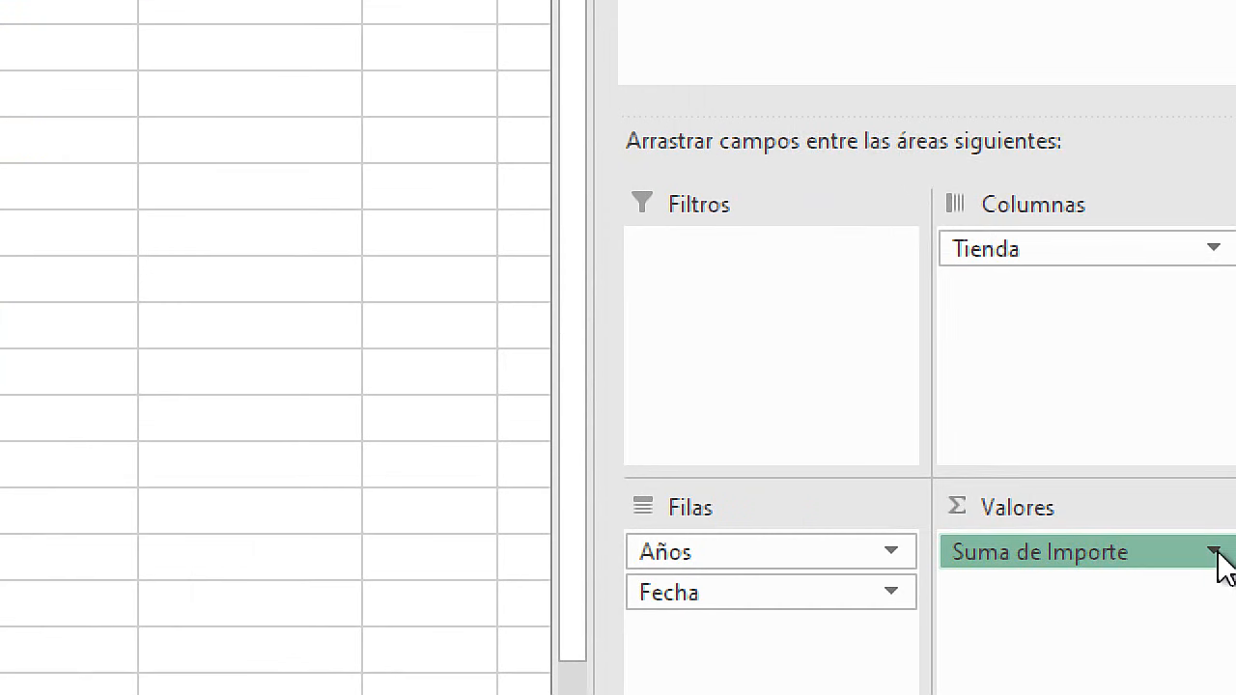
pyautogui.click(1220, 552)
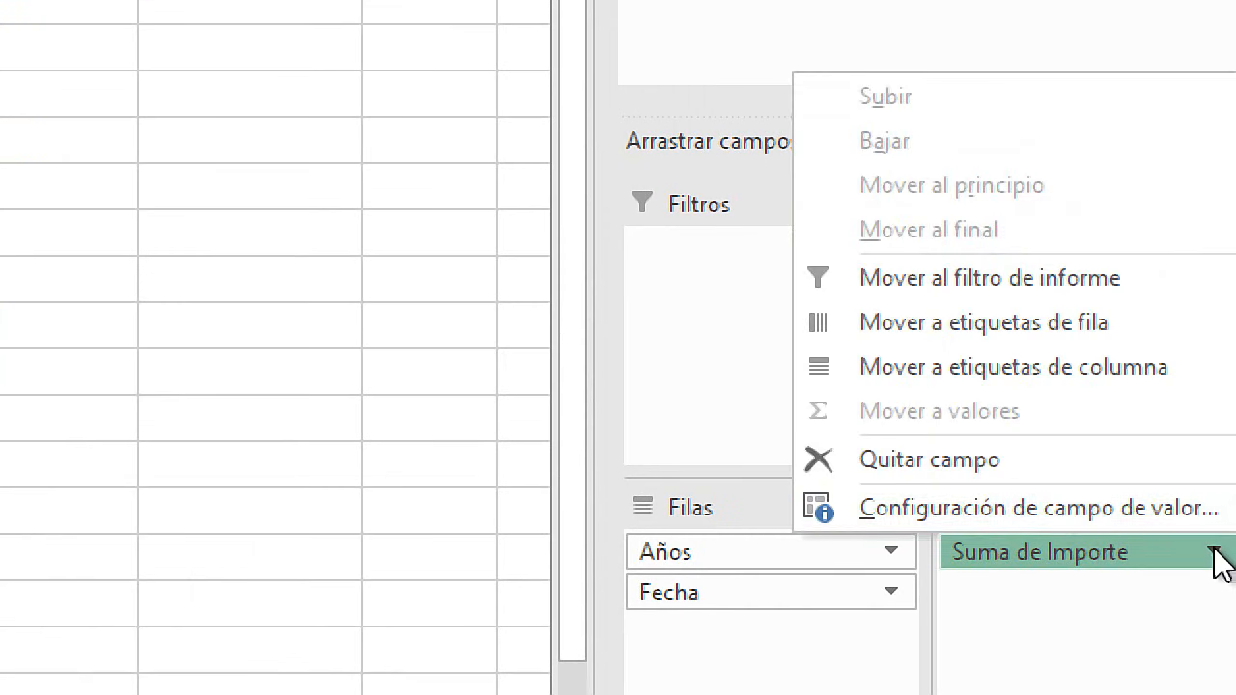
pyautogui.click(957, 509)
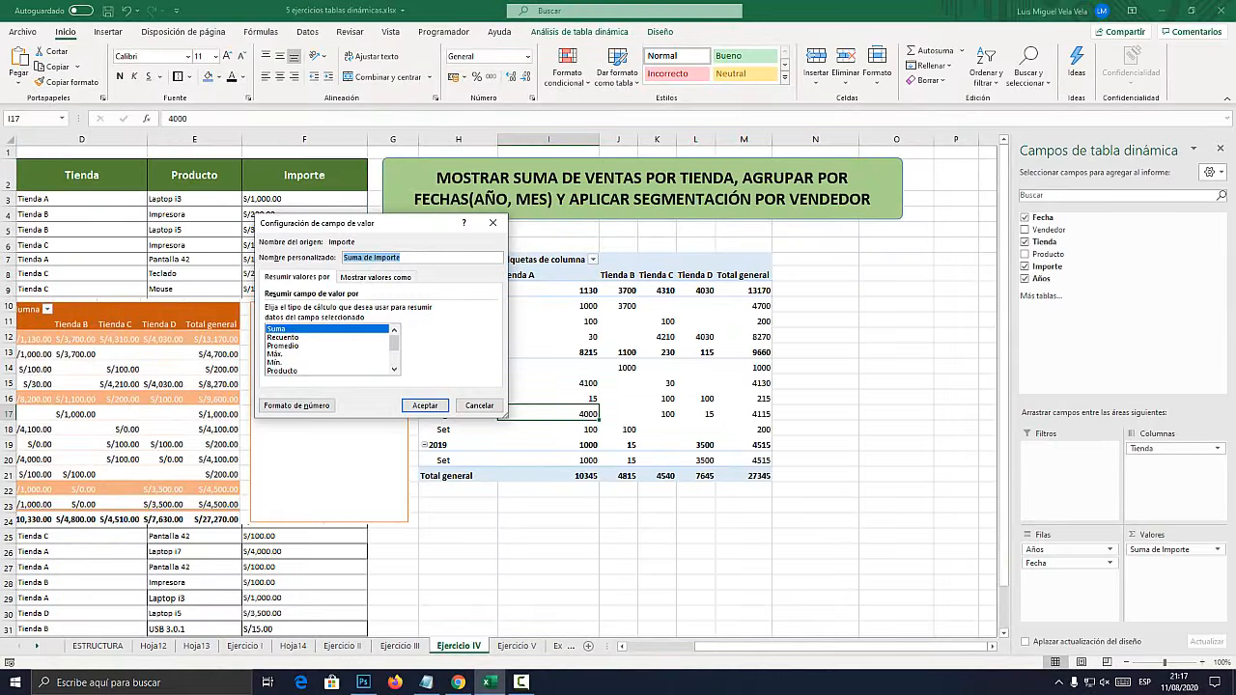
pyautogui.click(297, 406)
pyautogui.click(234, 236)
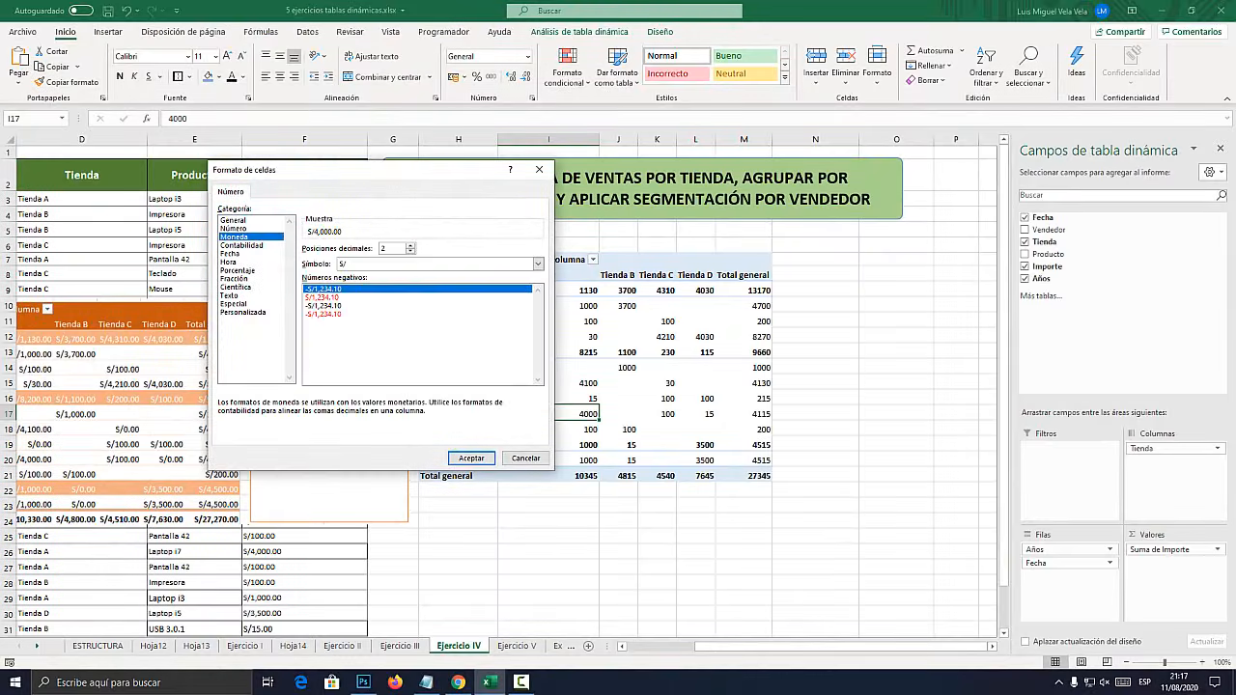
pyautogui.click(471, 458)
pyautogui.click(425, 406)
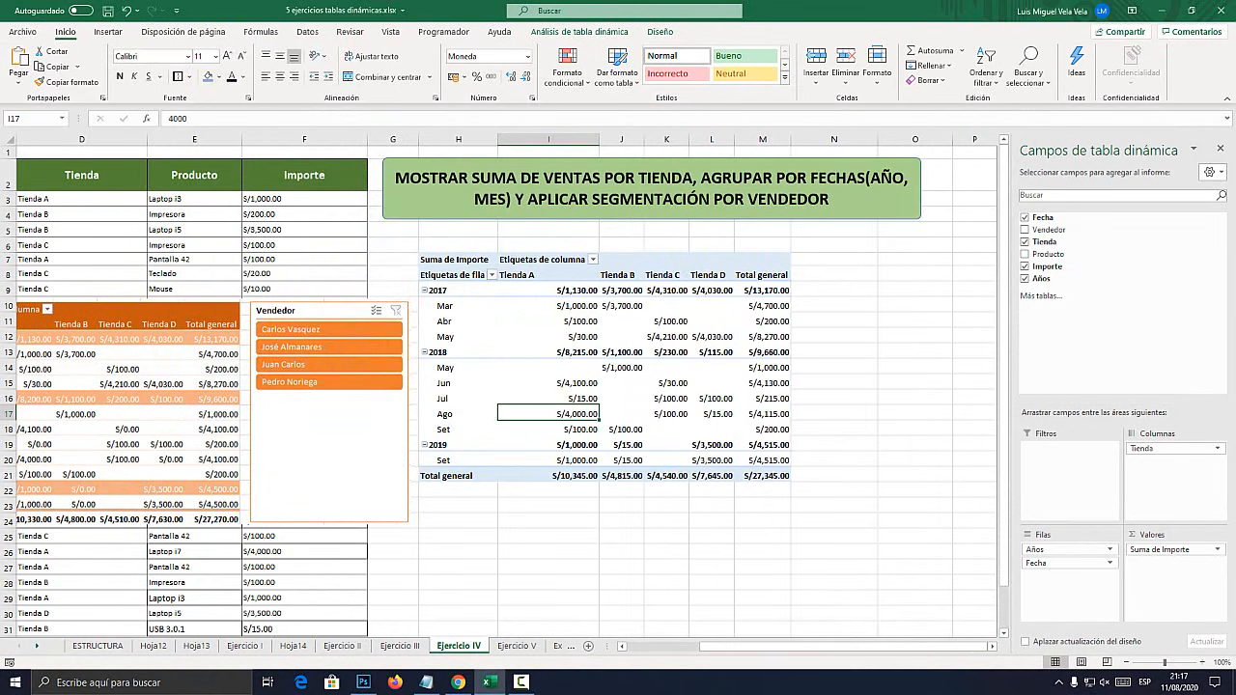
# Widen columns J to M of the pivot table and highlight the slicer requirement in the exercise statement
pyautogui.moveTo(644, 139); pyautogui.dragTo(804, 139)
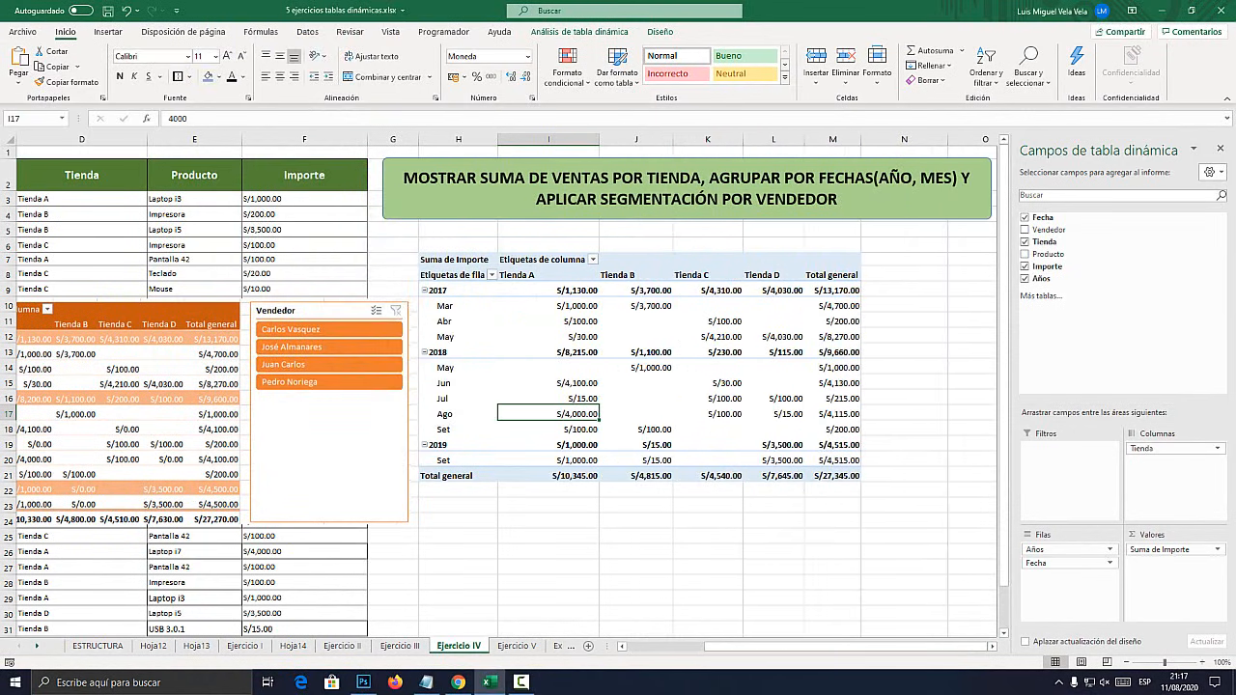
pyautogui.click(904, 352)
pyautogui.click(679, 178)
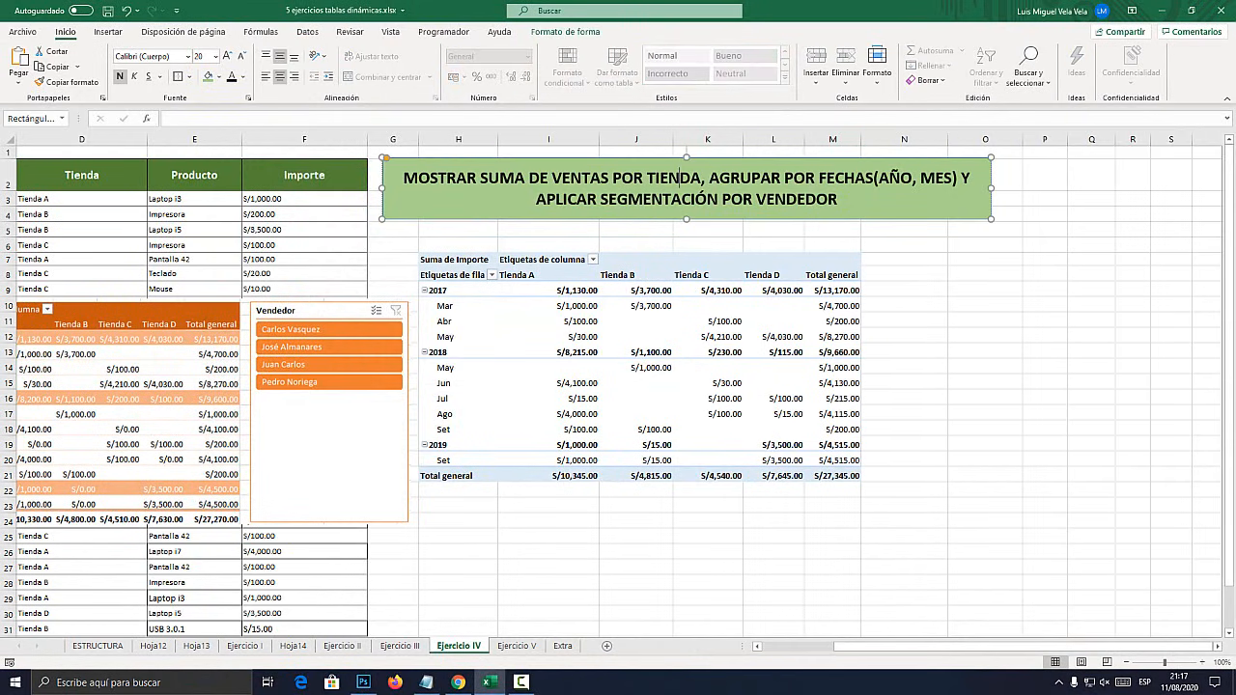
pyautogui.moveTo(536, 199); pyautogui.dragTo(838, 199)
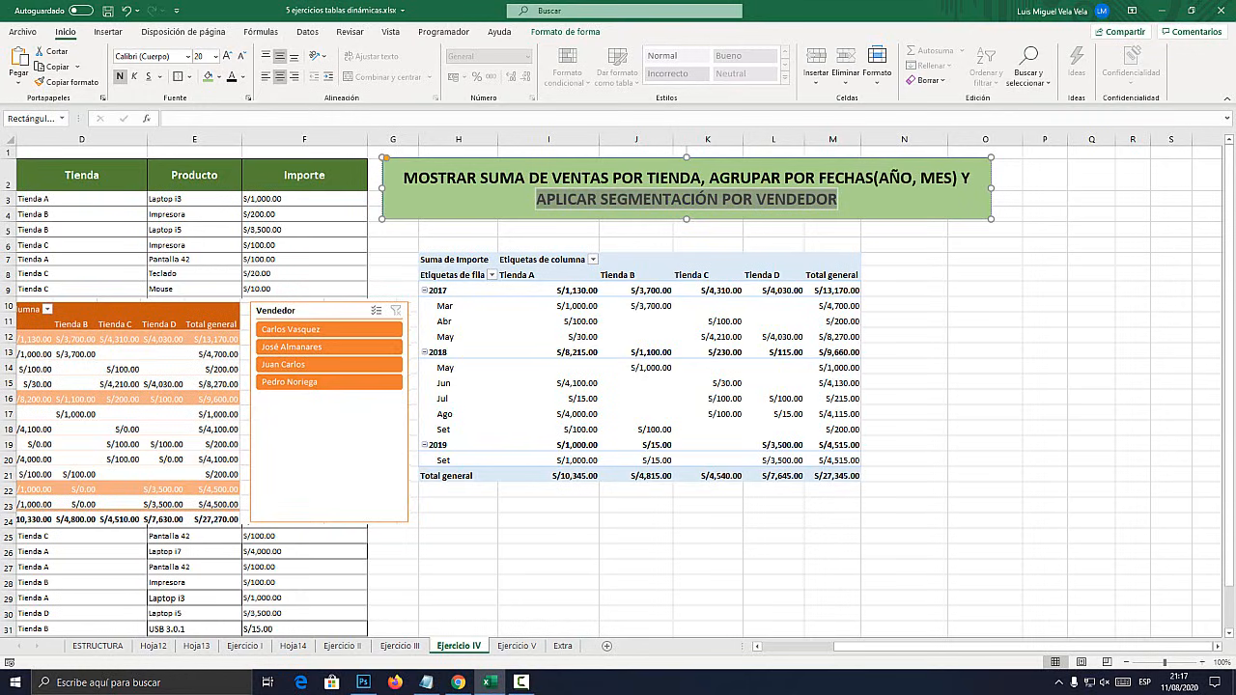
# Insert a slicer on the Vendedor field for the pivot table
pyautogui.click(636, 336)
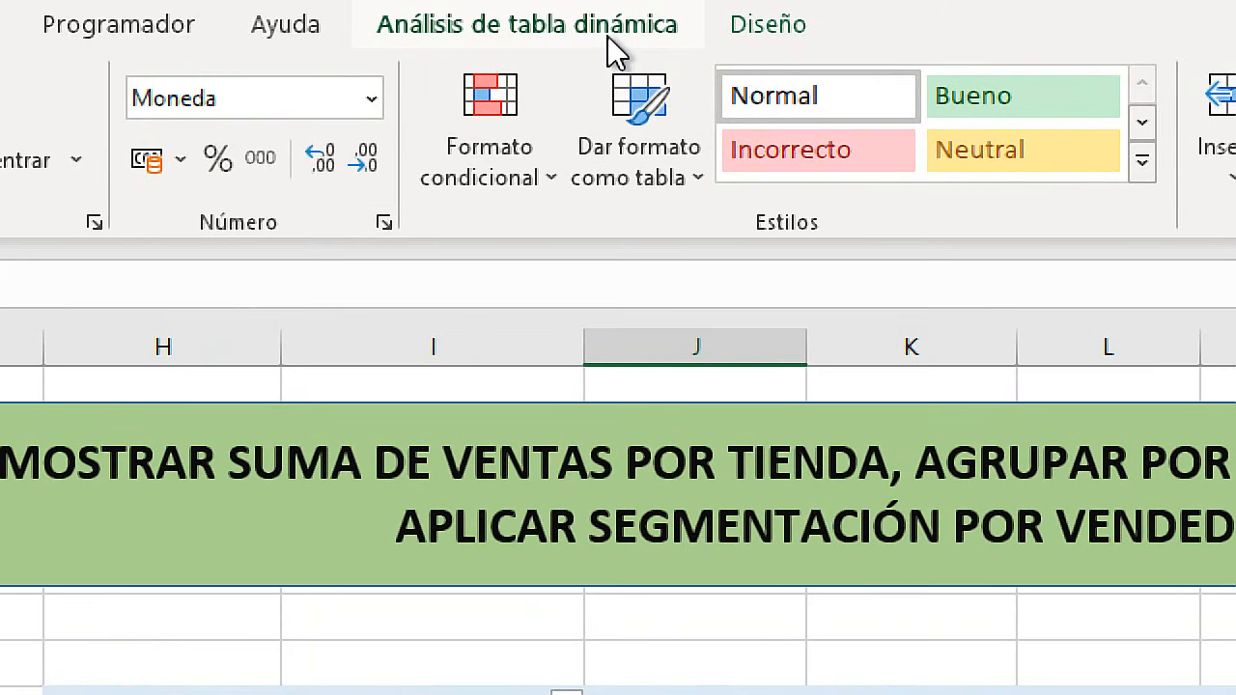
pyautogui.click(608, 36)
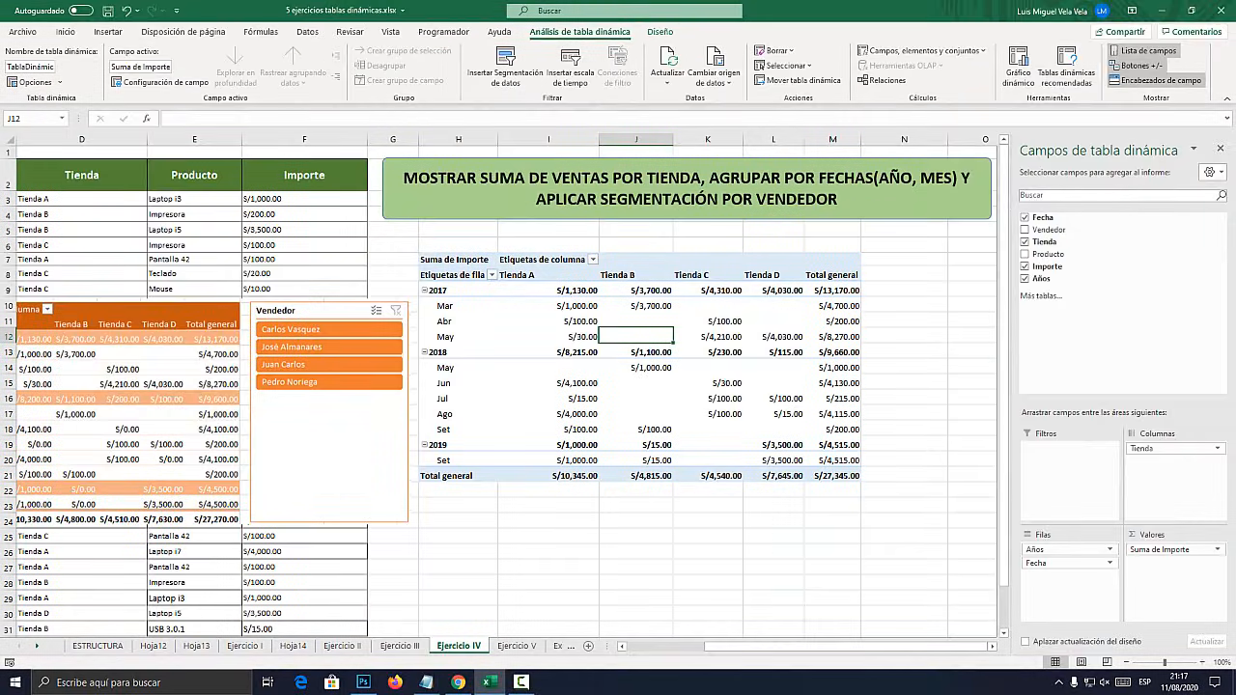
pyautogui.click(636, 520)
pyautogui.click(548, 384)
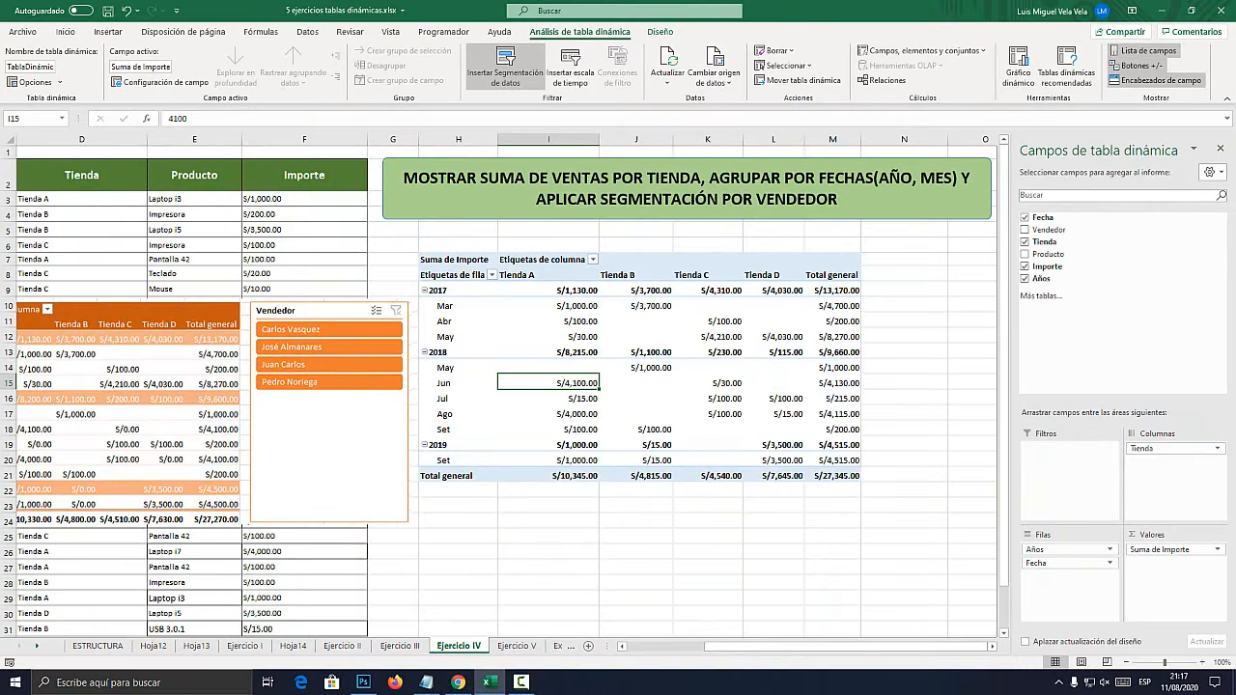
pyautogui.click(649, 202)
pyautogui.moveTo(386, 208)
pyautogui.mouseDown()
pyautogui.moveTo(478, 328)
pyautogui.moveTo(597, 147)
pyautogui.moveTo(736, 293)
pyautogui.moveTo(703, 199)
pyautogui.moveTo(724, 285)
pyautogui.mouseUp()
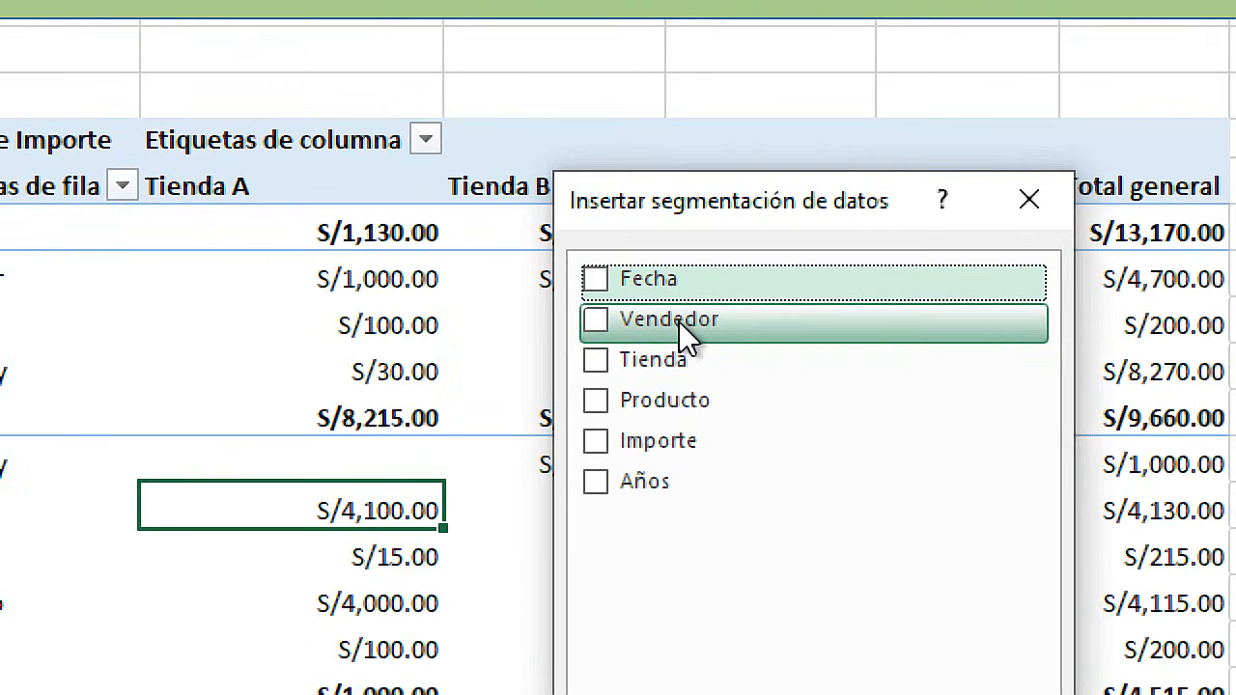
pyautogui.click(651, 319)
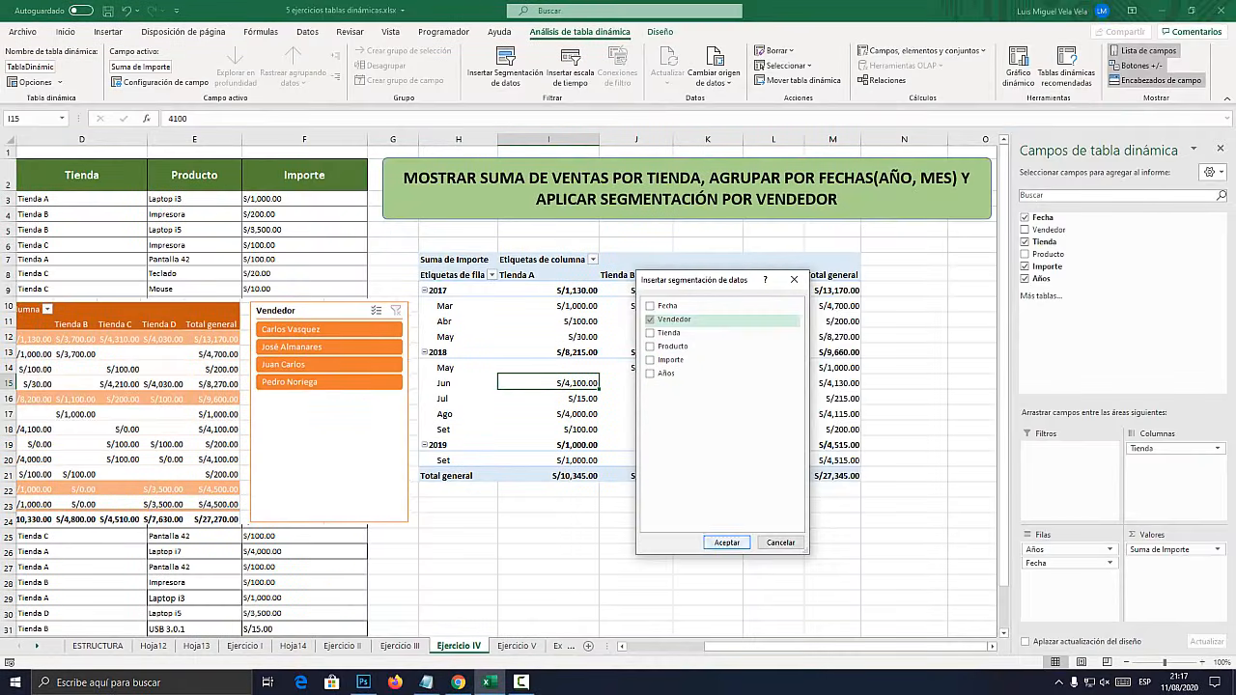
pyautogui.click(727, 541)
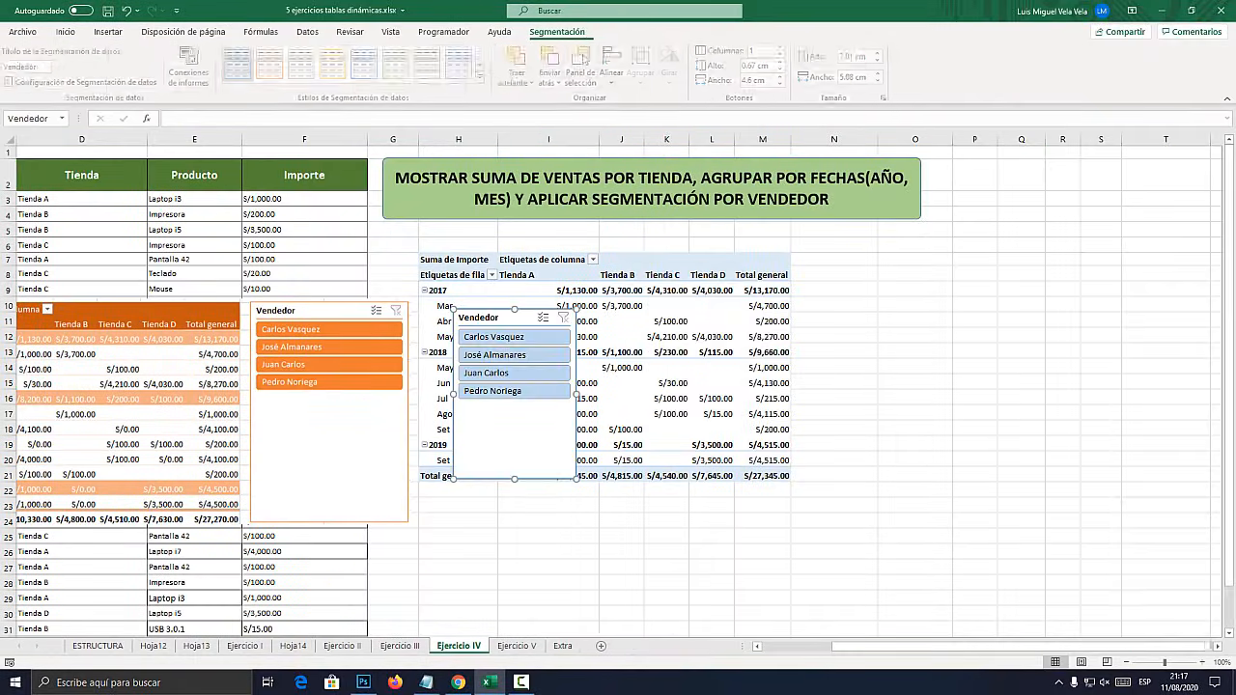
# Place the new Vendedor slicer beside the pivot table's Total general column and enlarge it to about 9.26 cm high by 6.09 cm wide
pyautogui.moveTo(492, 318); pyautogui.dragTo(846, 264)
pyautogui.moveTo(930, 425); pyautogui.dragTo(954, 479)
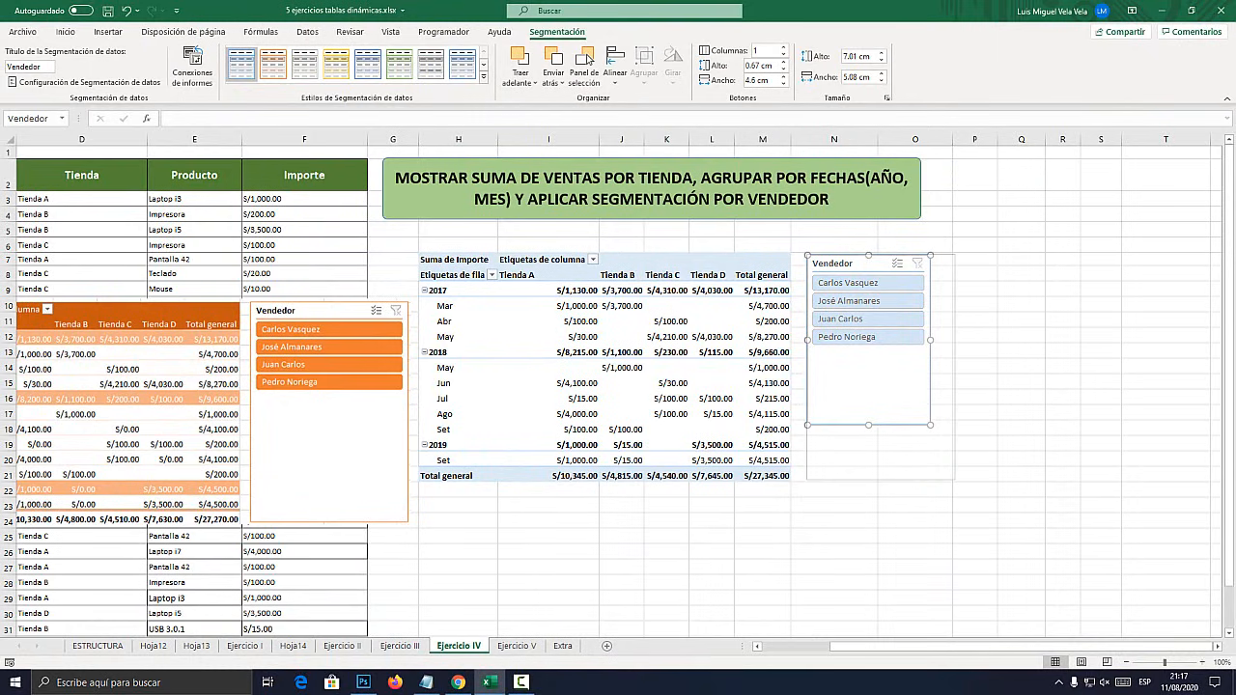
# Apply the medium yellow style with black header and total rows to the pivot table
pyautogui.click(666, 351)
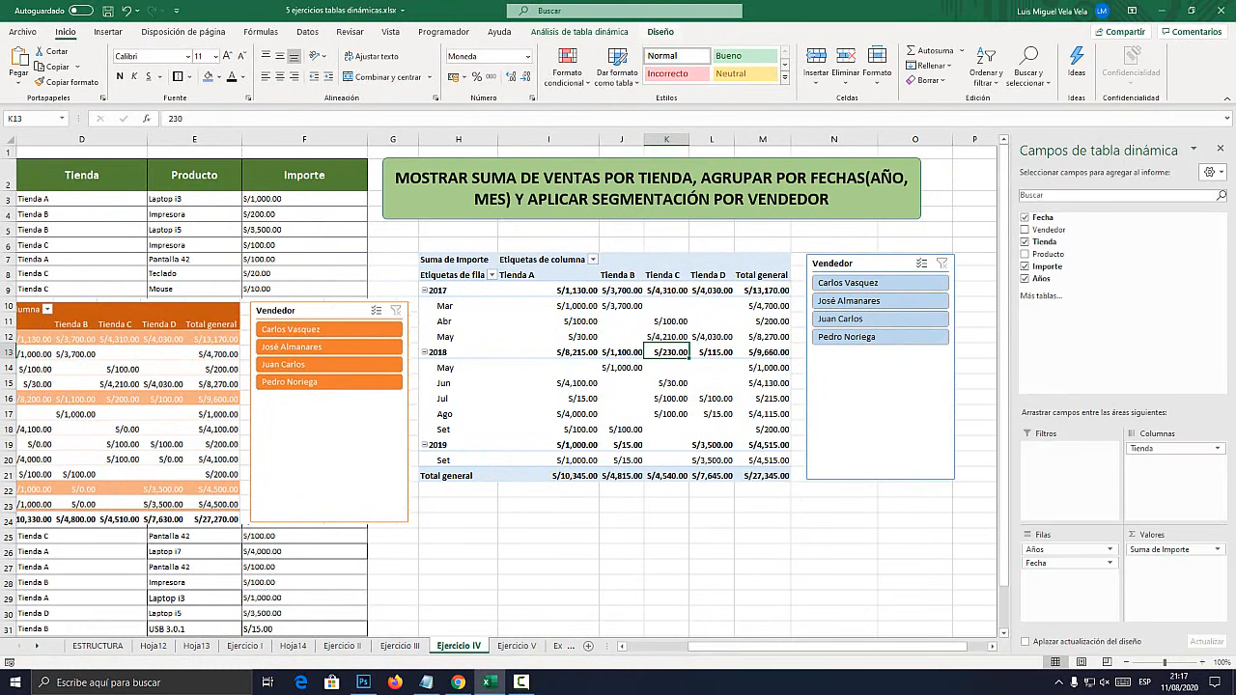
pyautogui.click(699, 77)
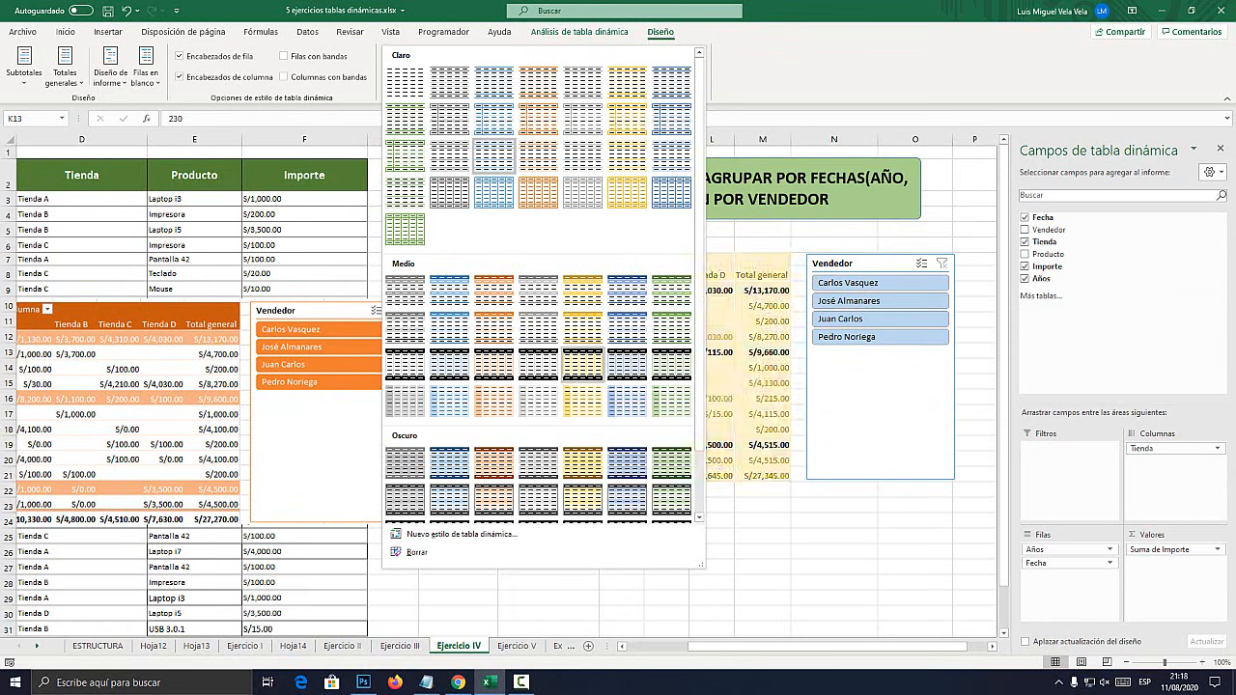
pyautogui.click(582, 365)
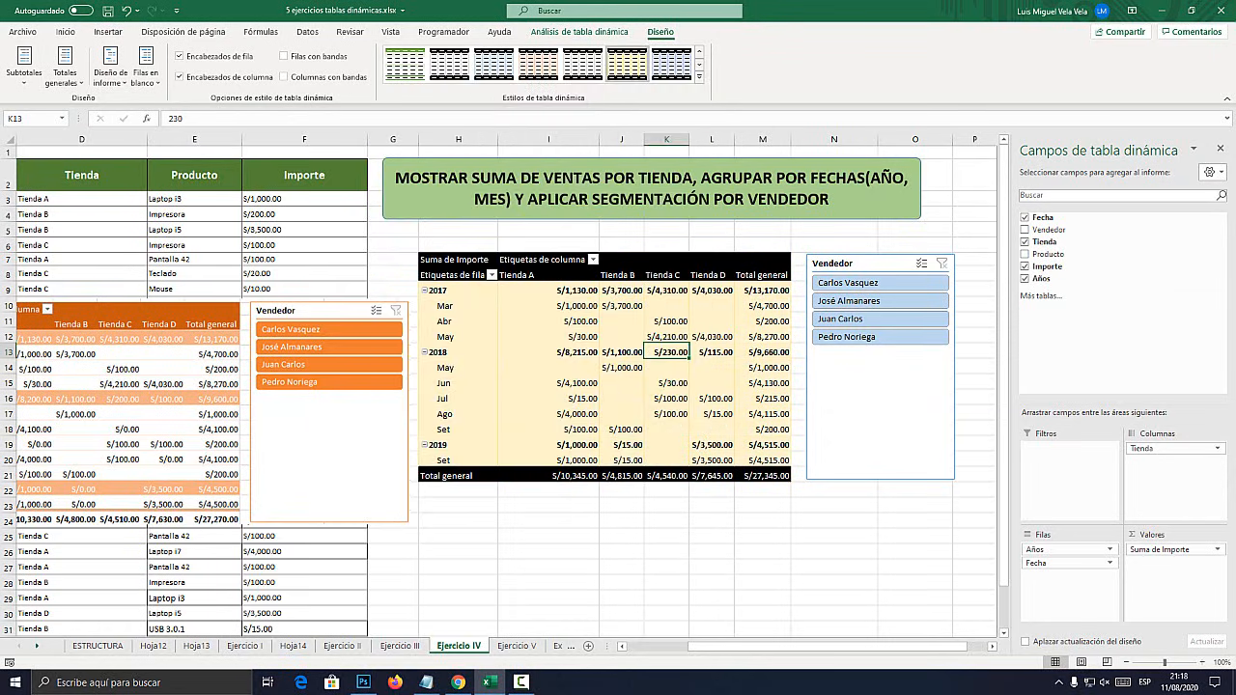
# Try the dark yellow style on the new Vendedor slicer, and replace it with the dark orange style
pyautogui.click(874, 391)
pyautogui.click(558, 31)
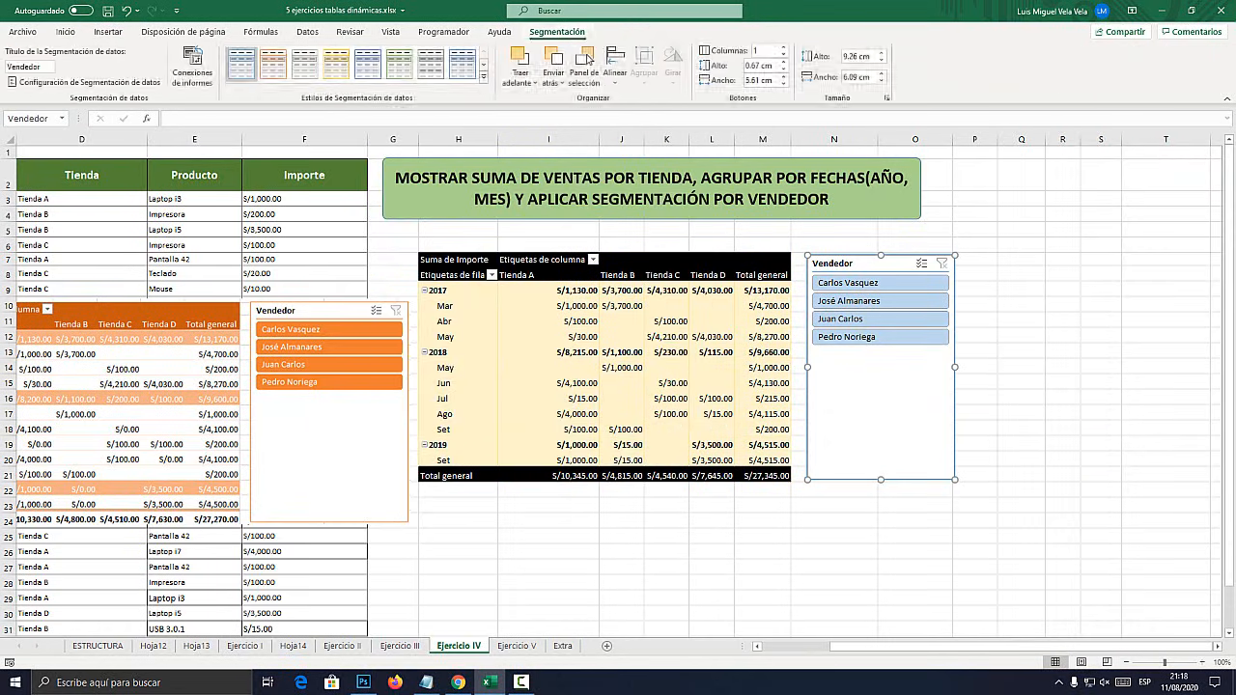
pyautogui.click(483, 76)
pyautogui.click(338, 137)
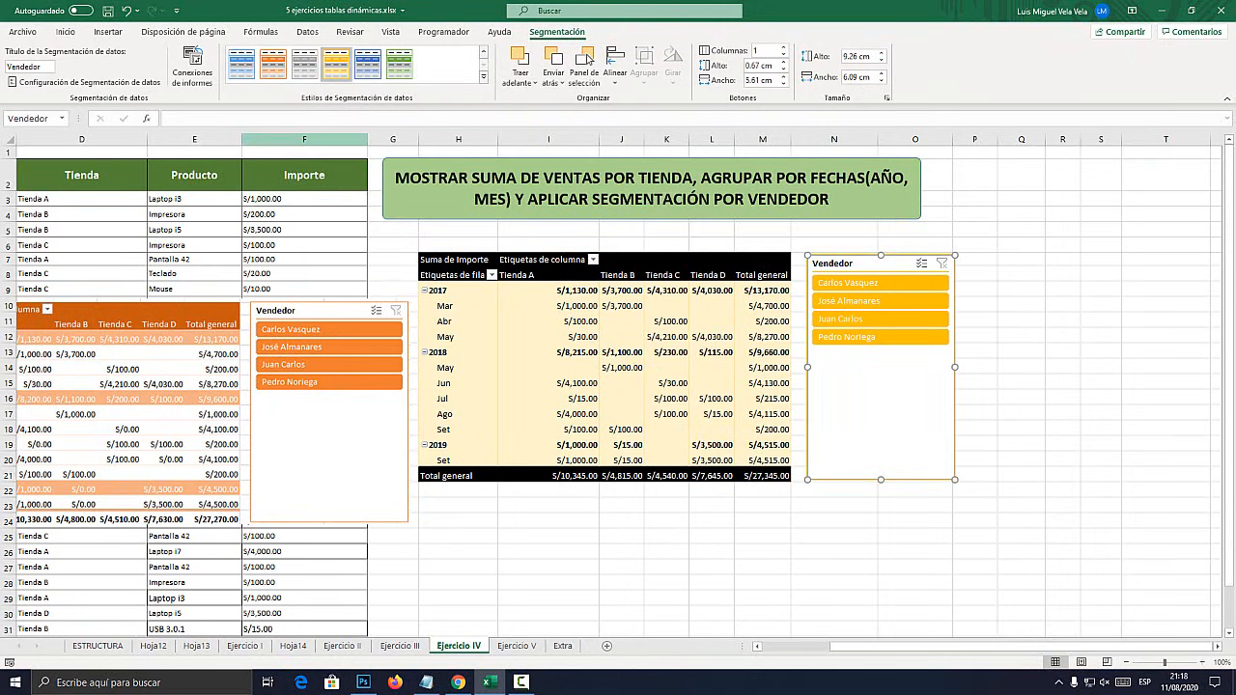
pyautogui.click(273, 65)
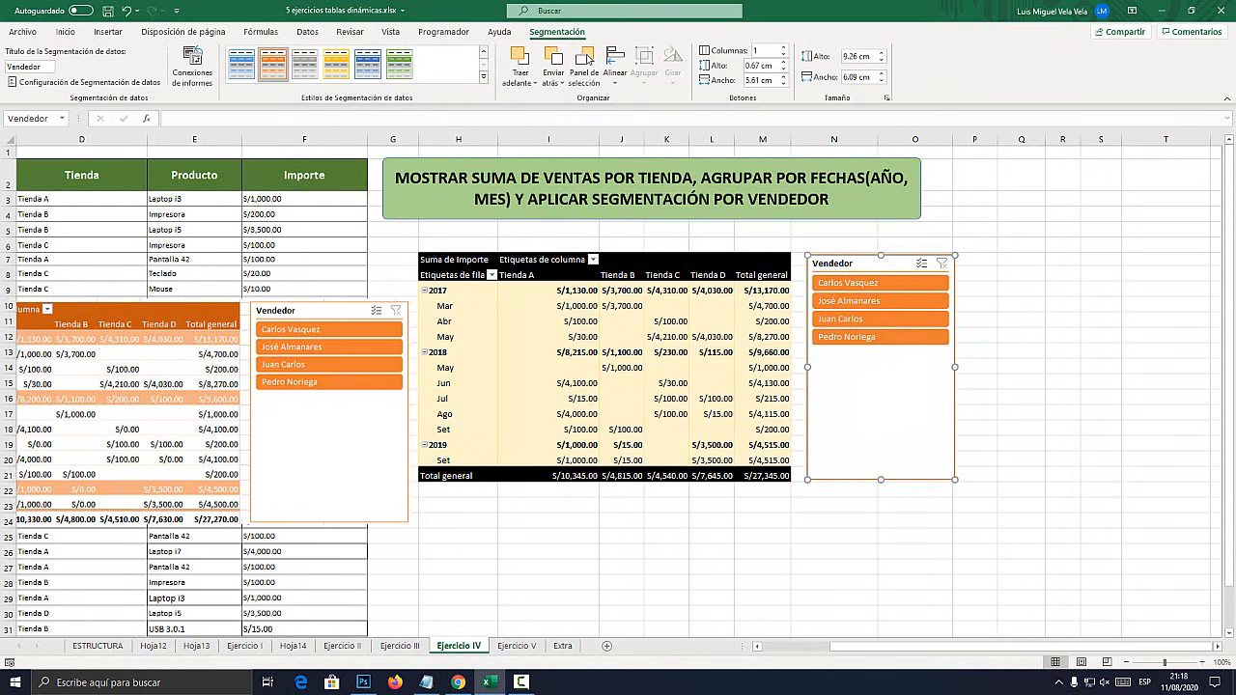
# Filter the pivot table to the second salesperson with the Vendedor slicer and go through the store columns from Tienda A to Tienda C
pyautogui.click(833, 567)
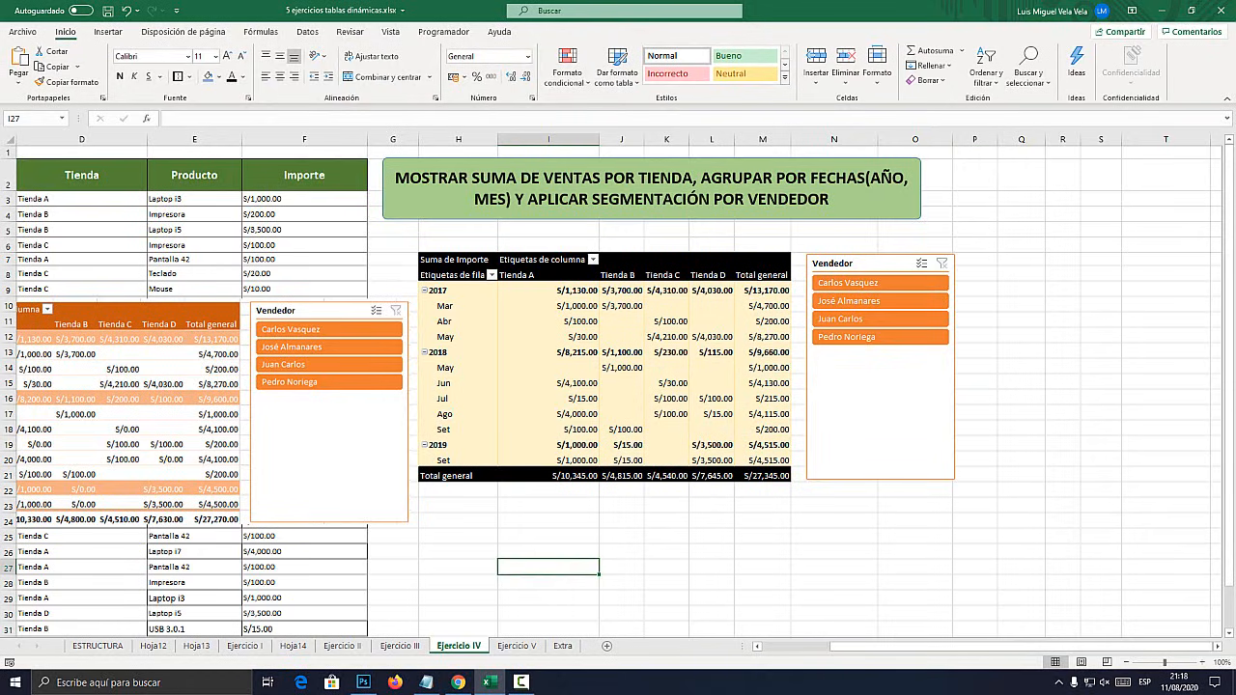
pyautogui.click(880, 300)
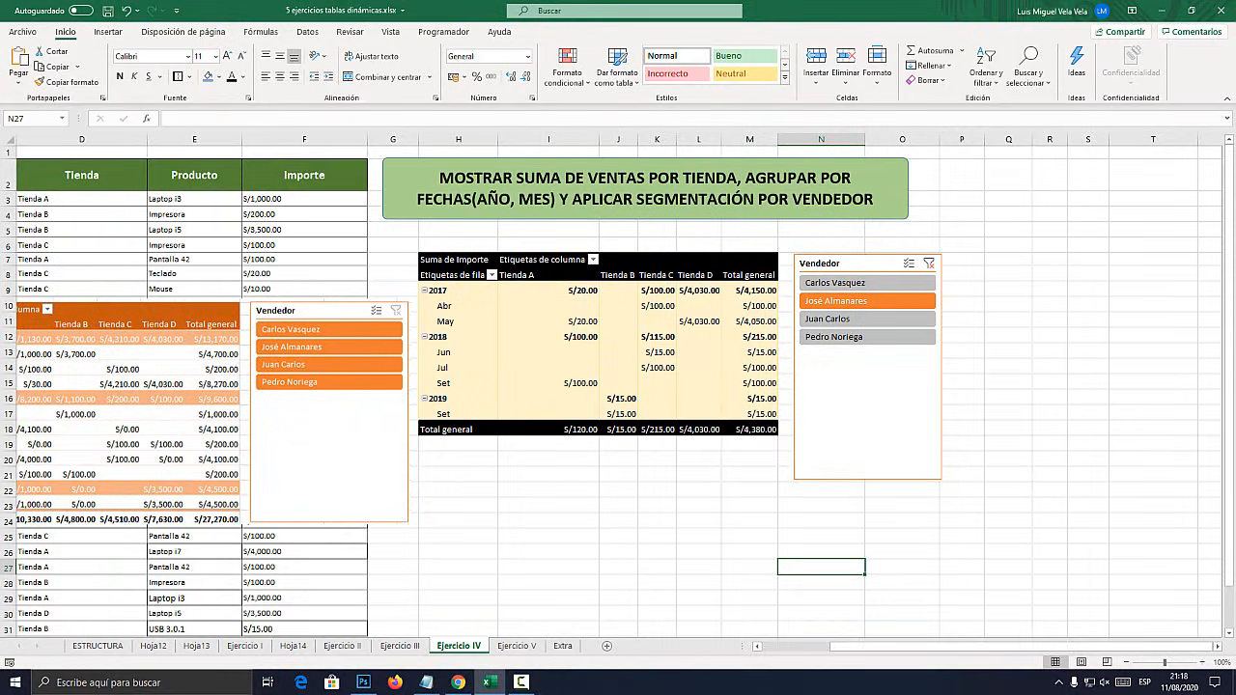
pyautogui.click(549, 139)
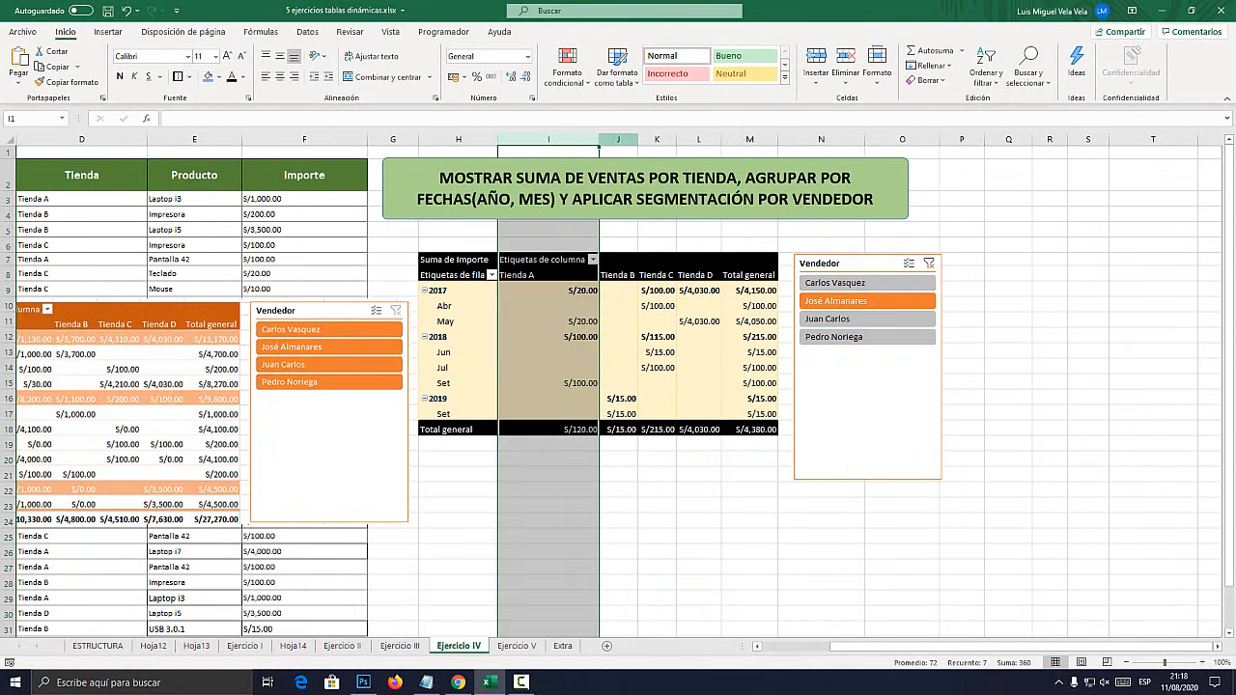
pyautogui.click(618, 139)
pyautogui.click(657, 139)
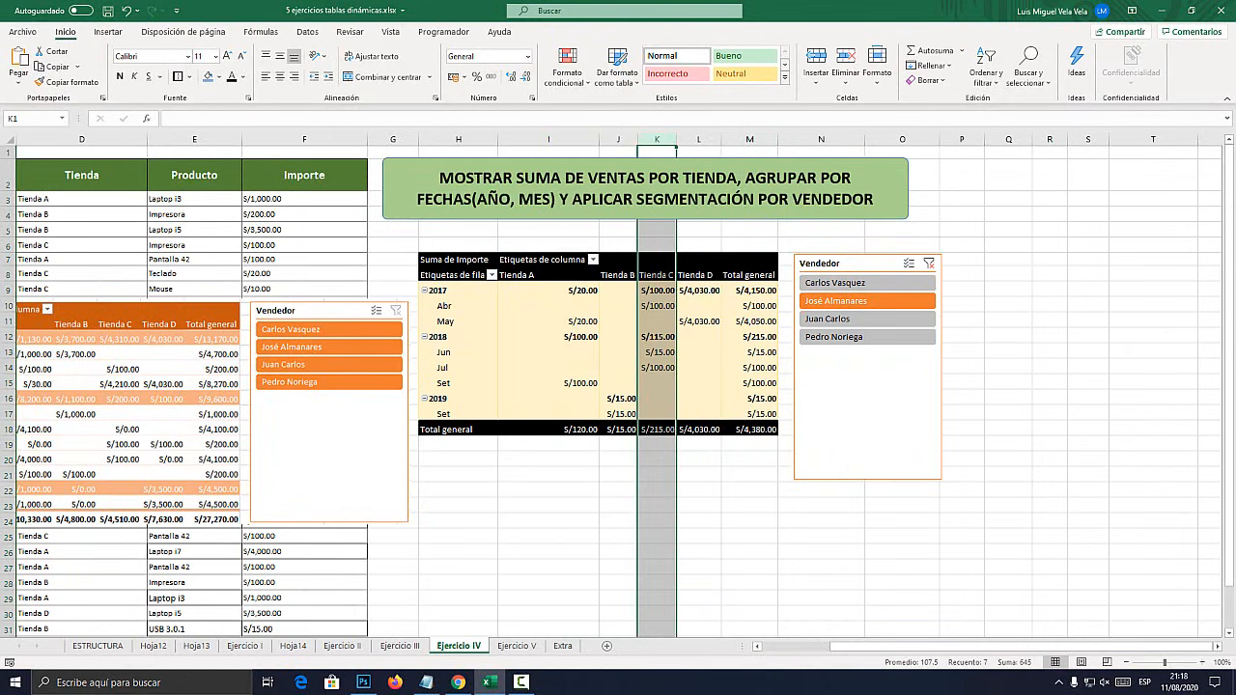
pyautogui.click(698, 474)
# Filter the pivot table by each salesperson in turn in the Vendedor slicer, ending with the third and fourth salespeople selected together
pyautogui.click(866, 319)
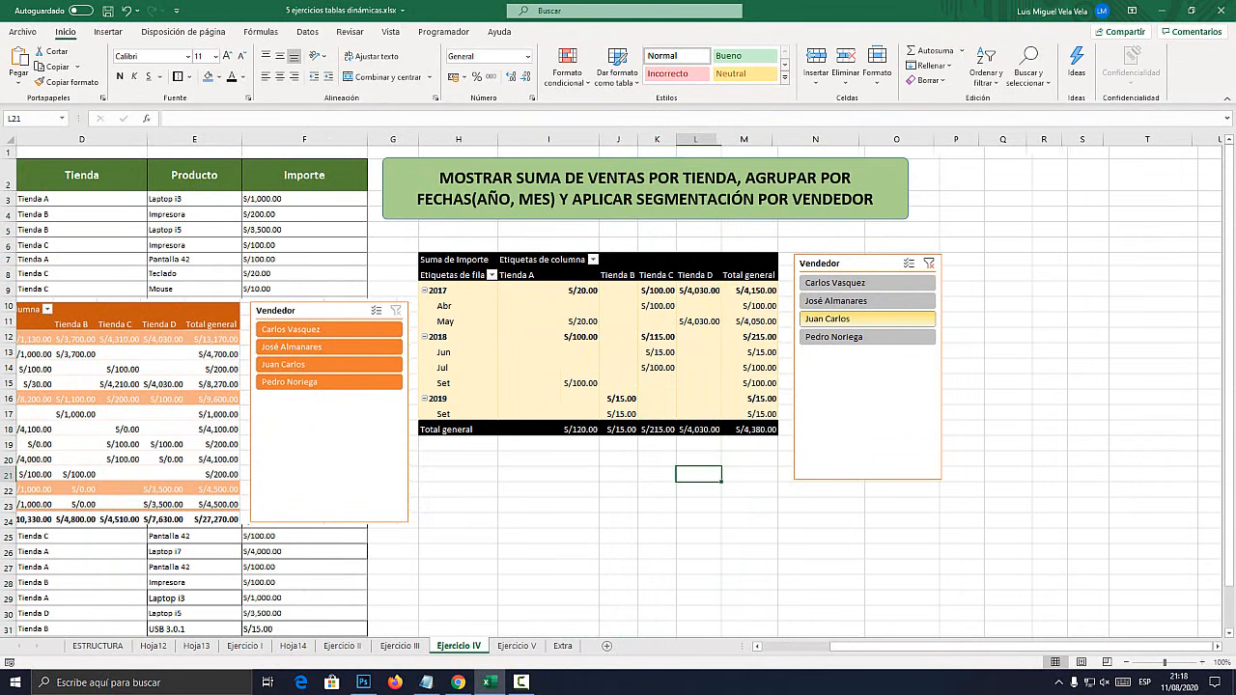
pyautogui.click(862, 337)
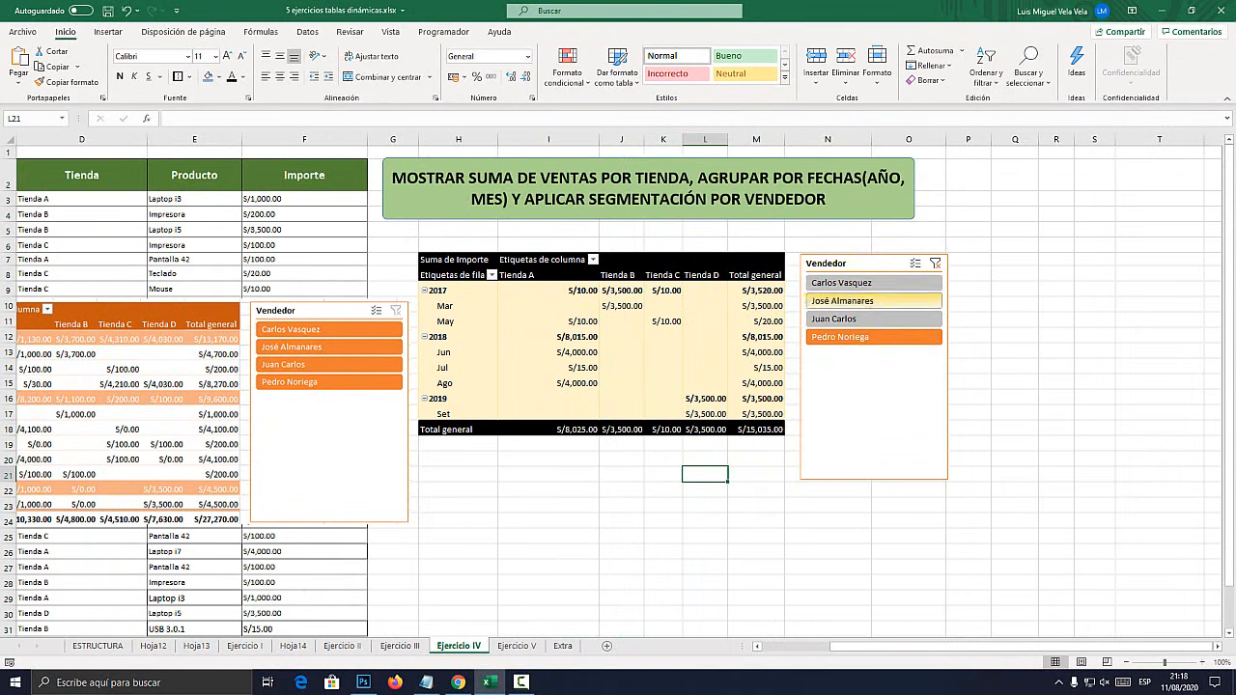
pyautogui.click(863, 283)
pyautogui.click(862, 301)
pyautogui.click(862, 319)
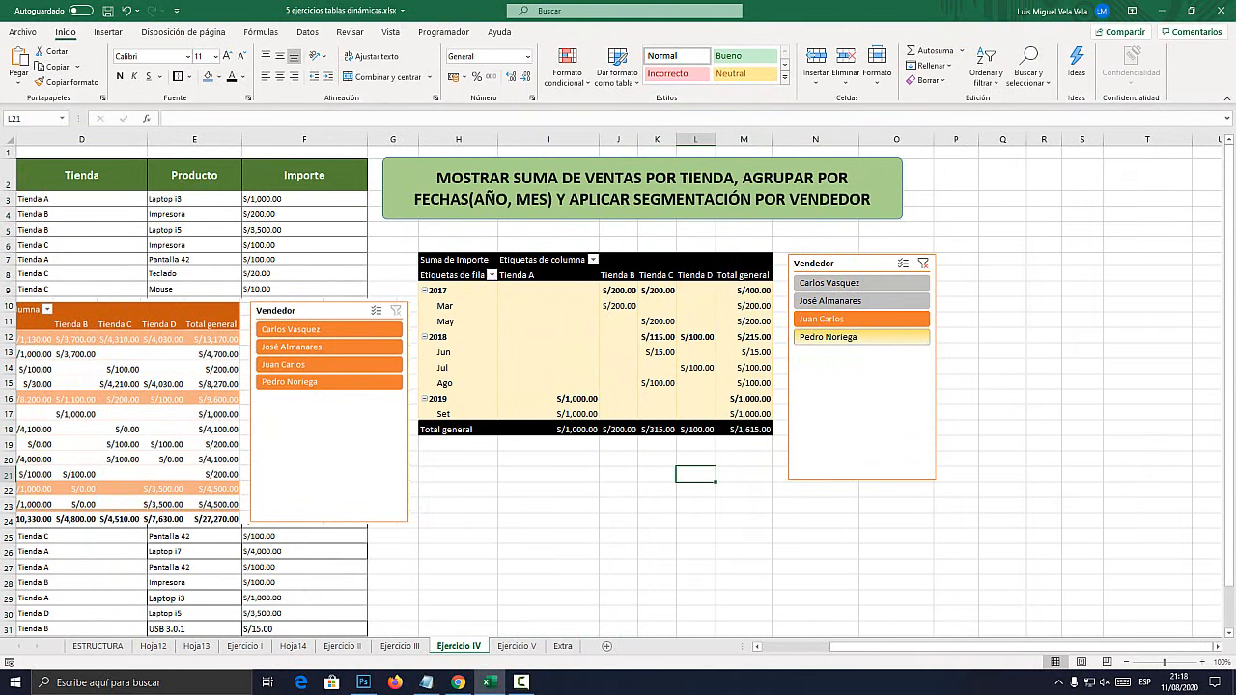
pyautogui.keyDown('ctrl'); pyautogui.click(863, 337); pyautogui.keyUp('ctrl')
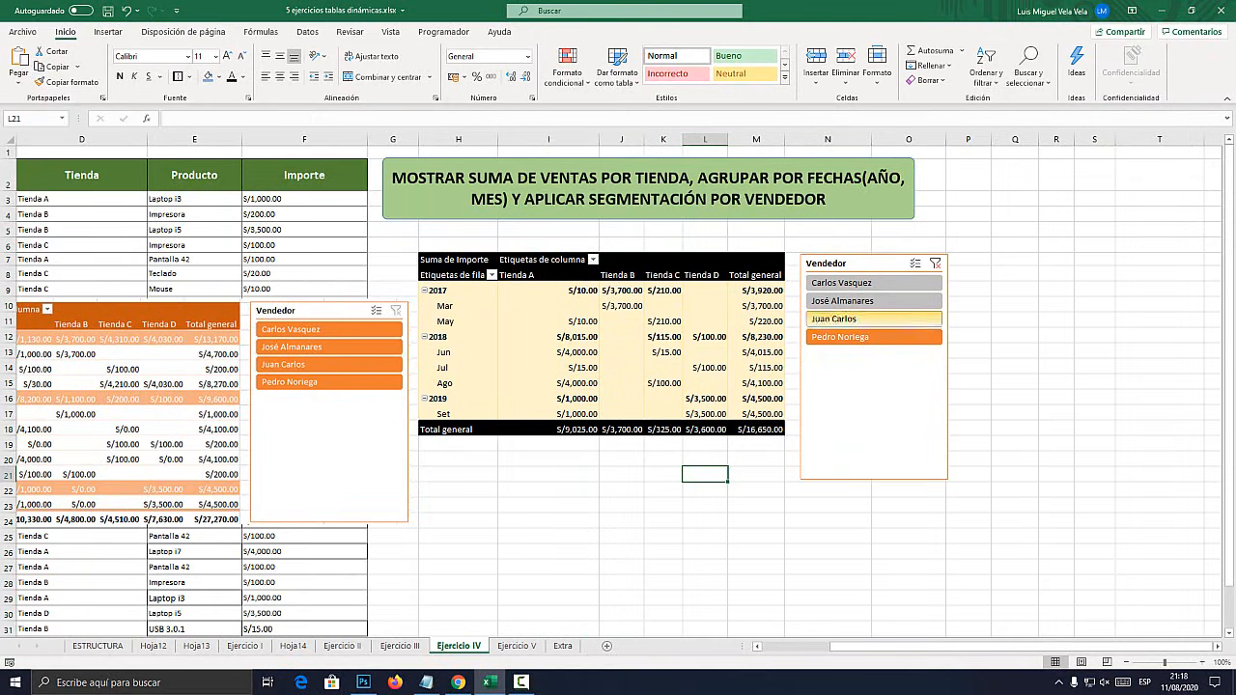
# Switch to Photoshop and view the Ctrl key circled on the keyboard image
pyautogui.click(363, 683)
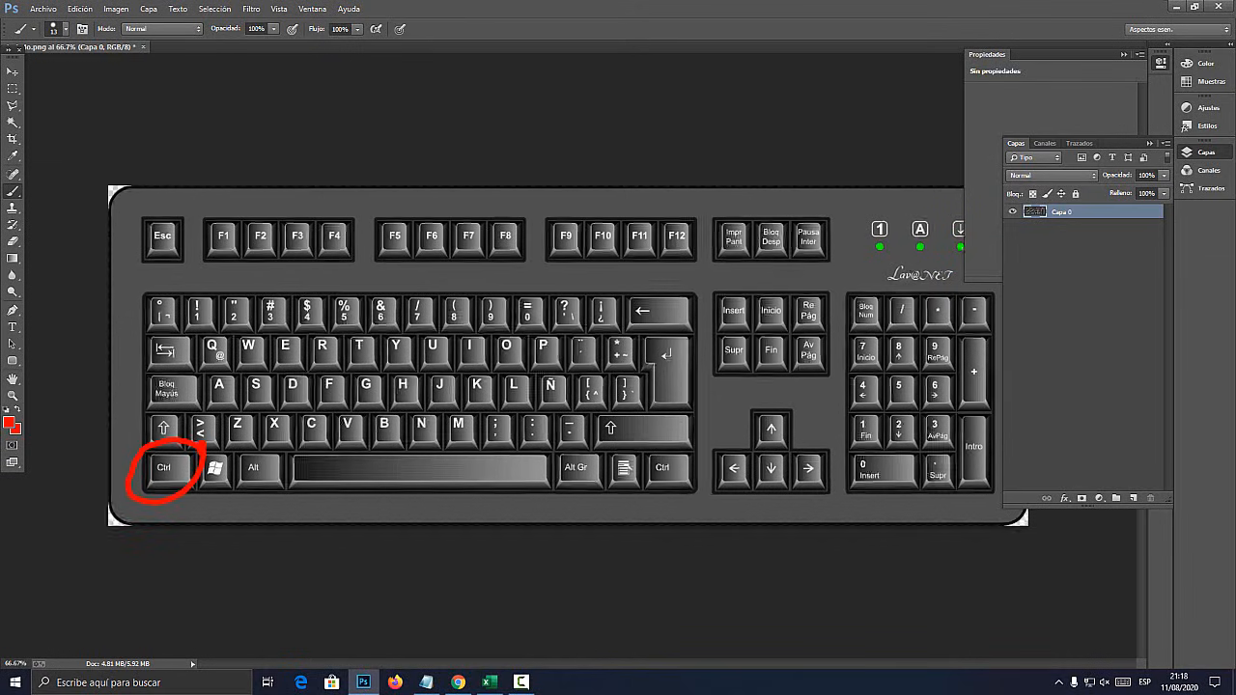
pyautogui.hotkey('ctrl', '+')
pyautogui.moveTo(386, 415); pyautogui.dragTo(769, 378)
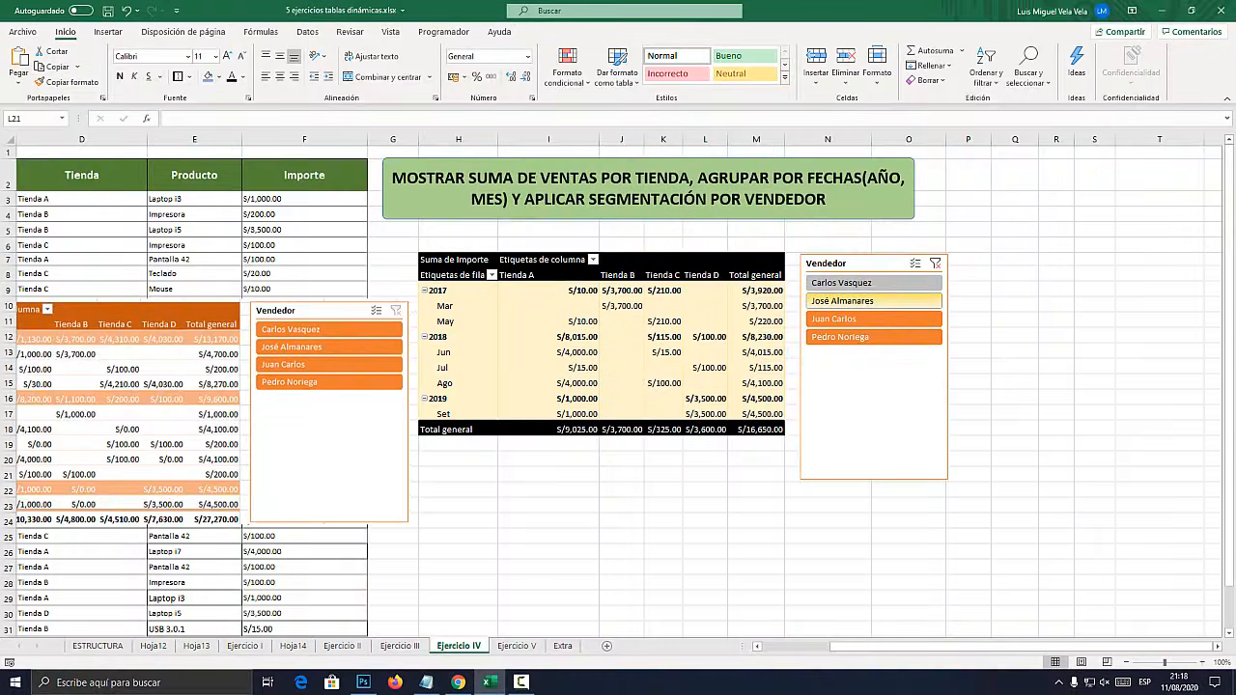
# Back in Excel, reset the Vendedor slicer, filter by the second and fourth salespeople together, and clear that filter
pyautogui.click(935, 264)
pyautogui.click(869, 302)
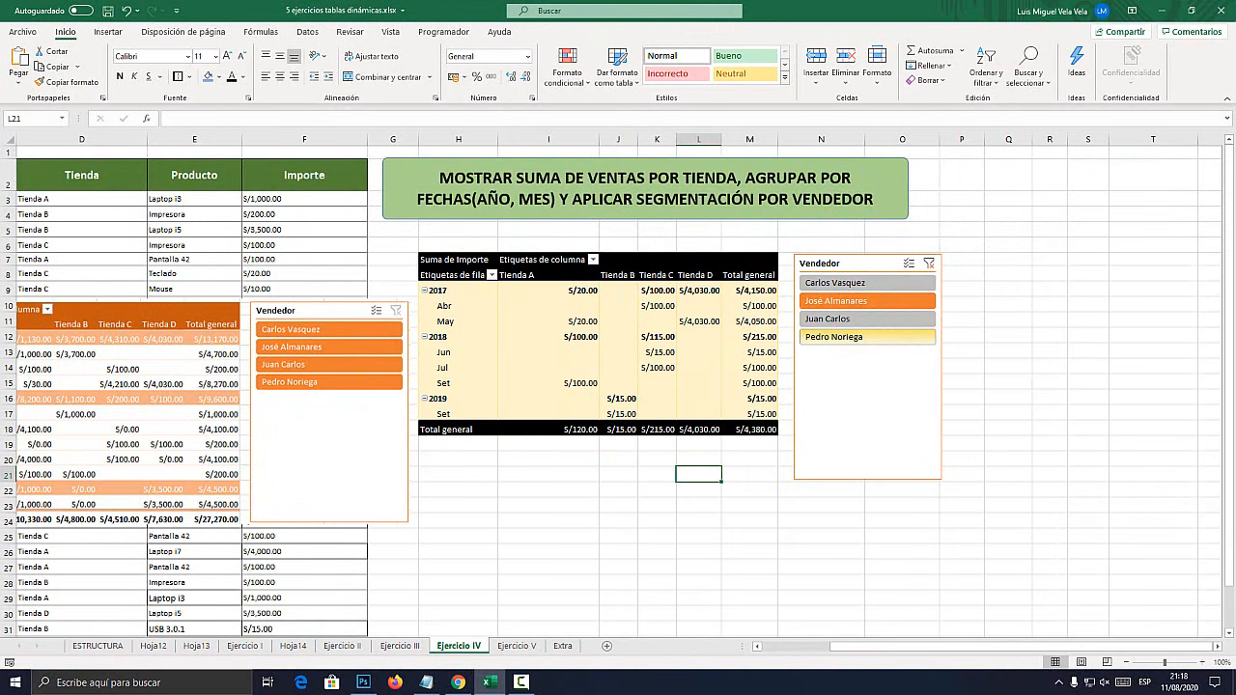
pyautogui.keyDown('ctrl'); pyautogui.click(868, 336); pyautogui.keyUp('ctrl')
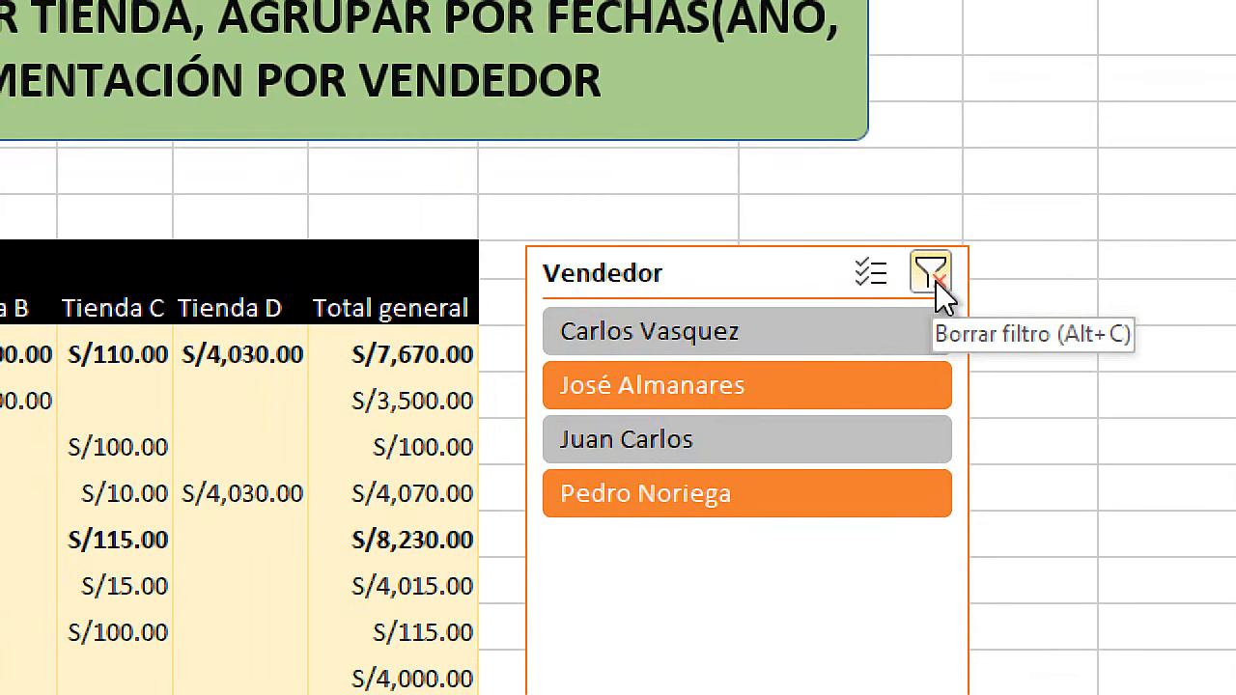
pyautogui.click(936, 279)
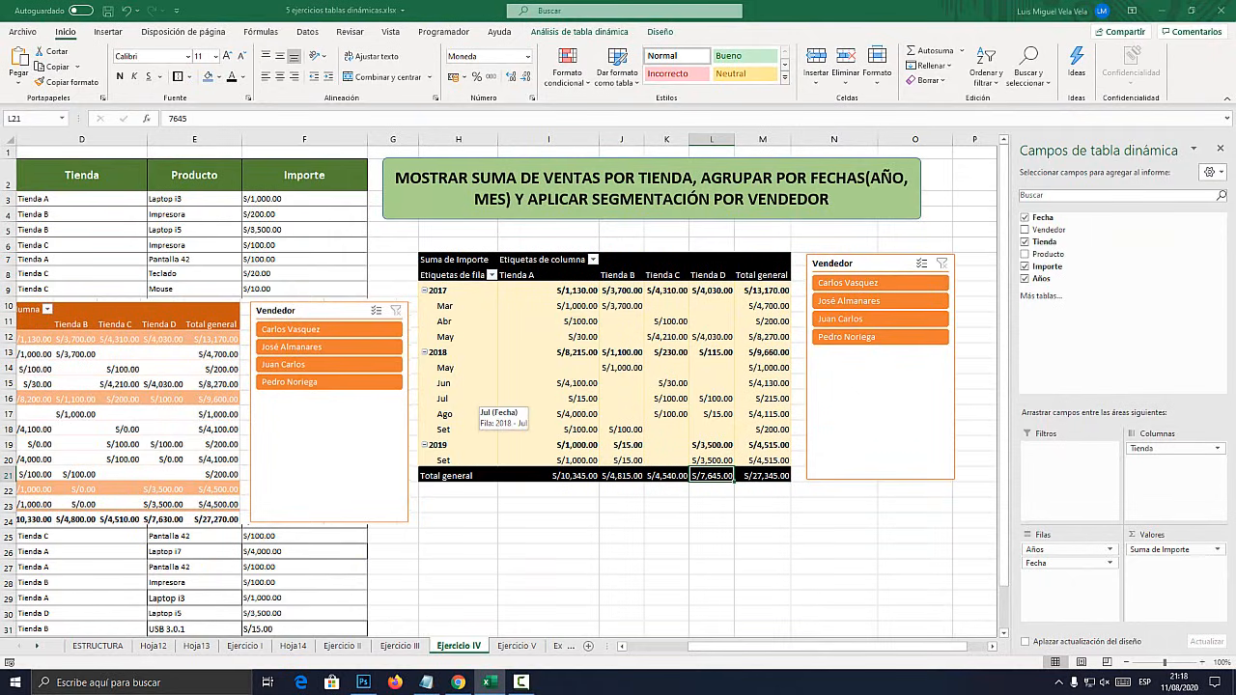
# Move the sample image off the source data on Ejercicio IV, and shift the sample image on Ejercicio V down
pyautogui.moveTo(113, 366); pyautogui.dragTo(625, 531)
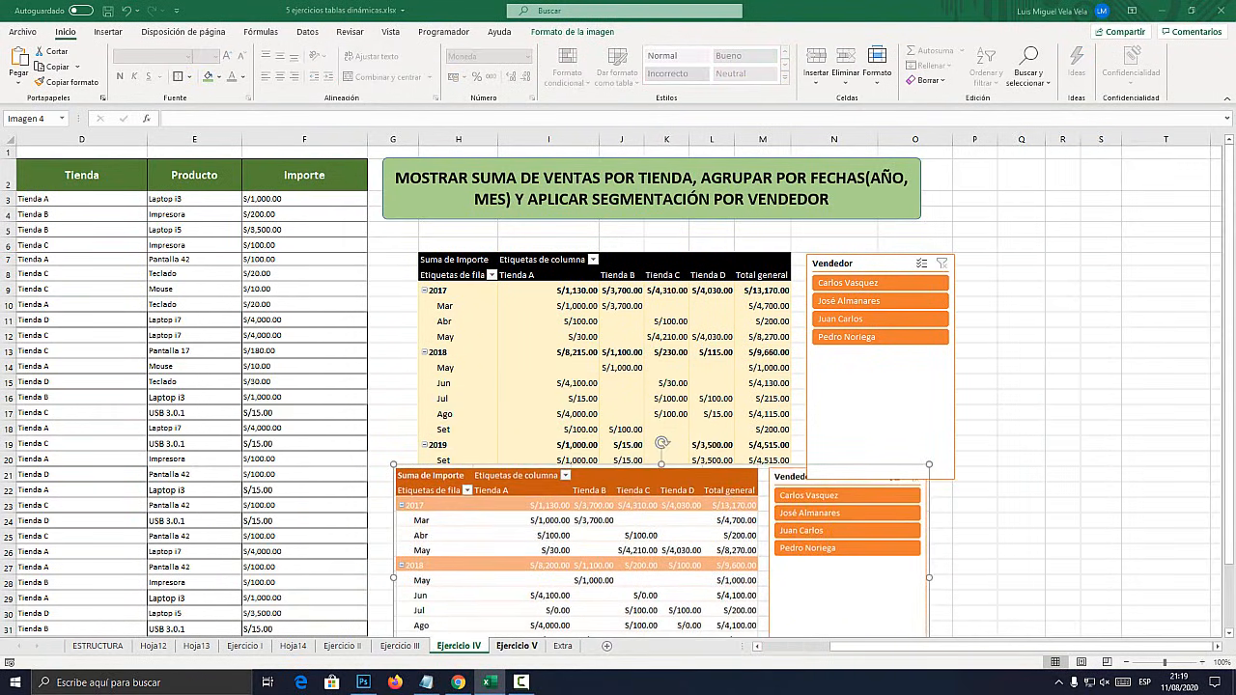
pyautogui.click(516, 646)
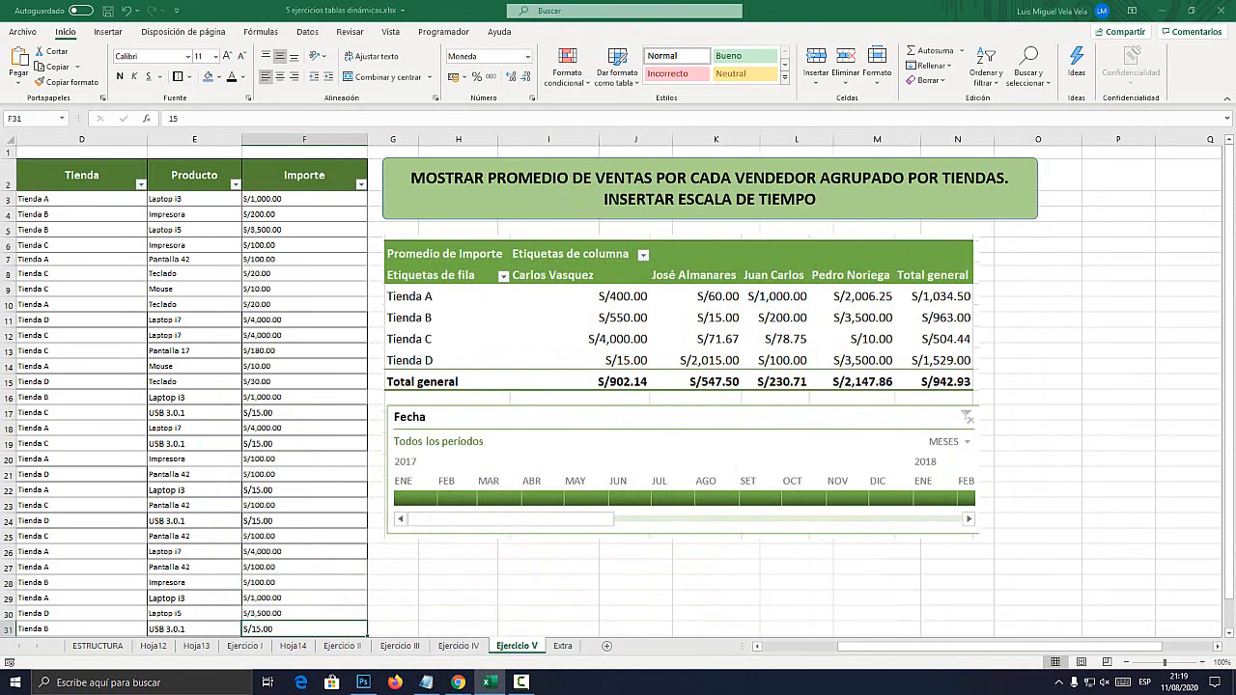
pyautogui.moveTo(618, 386); pyautogui.dragTo(625, 442)
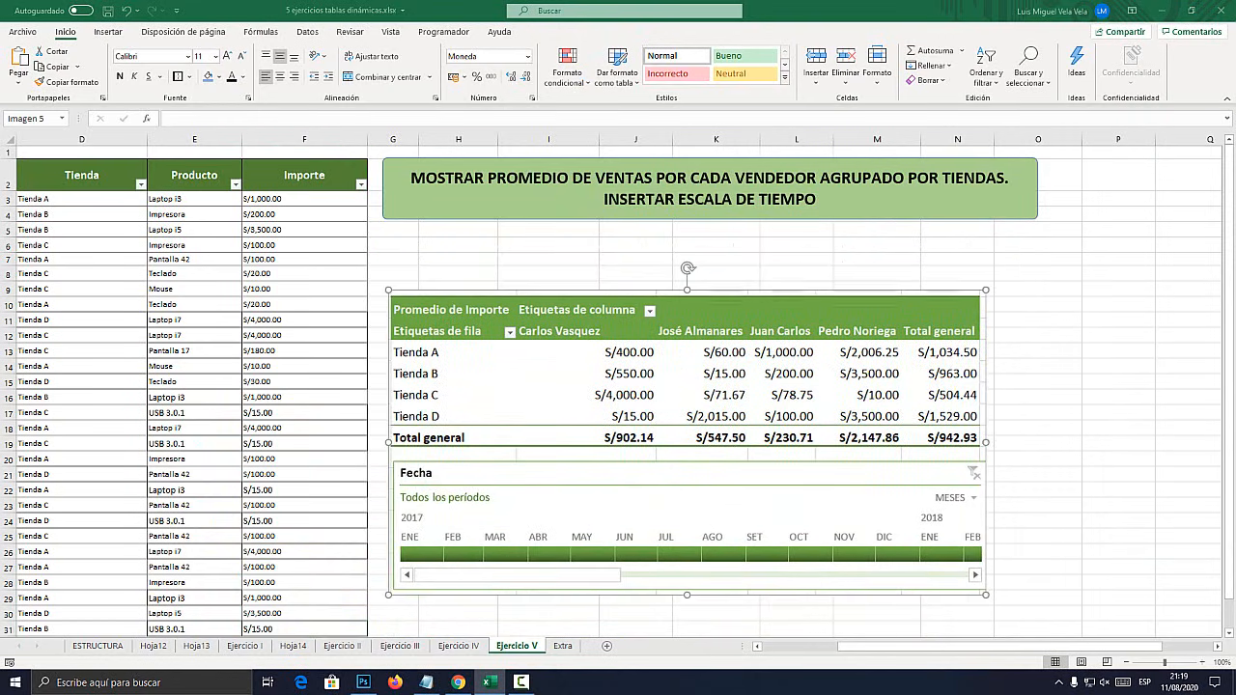
# Go over the Ejercicio V task statement and move the sample image further down to free space beneath the statement
pyautogui.click(462, 178)
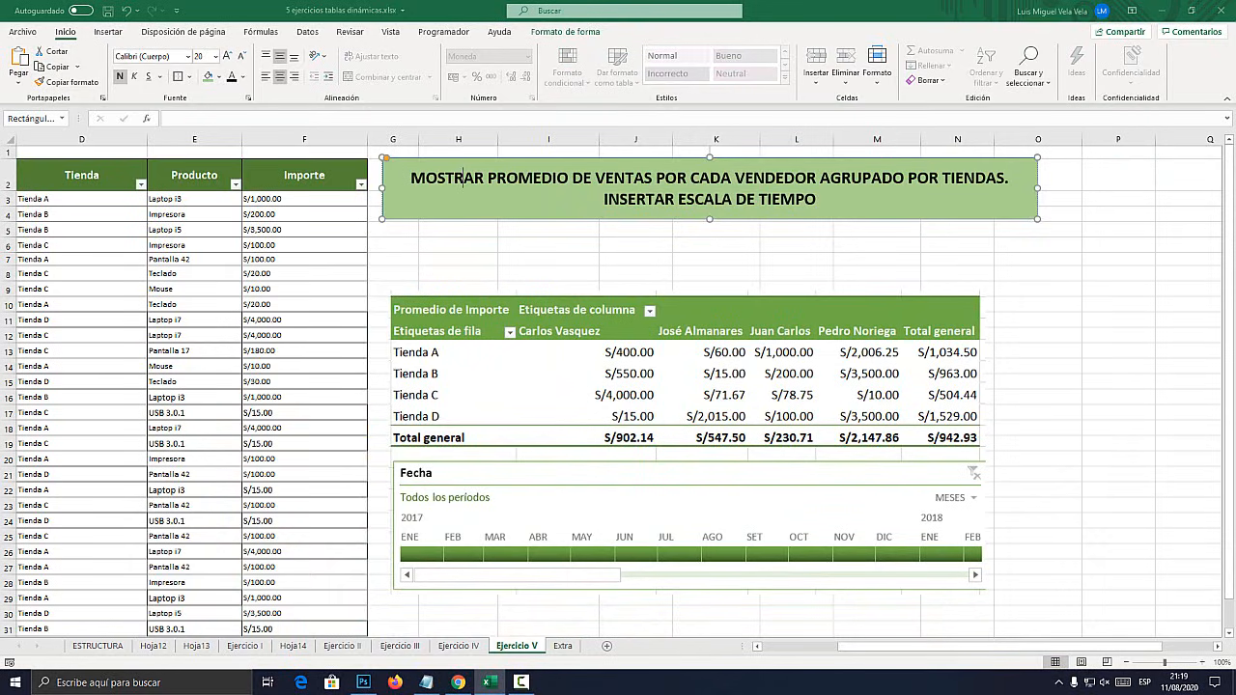
pyautogui.moveTo(488, 178); pyautogui.dragTo(819, 178)
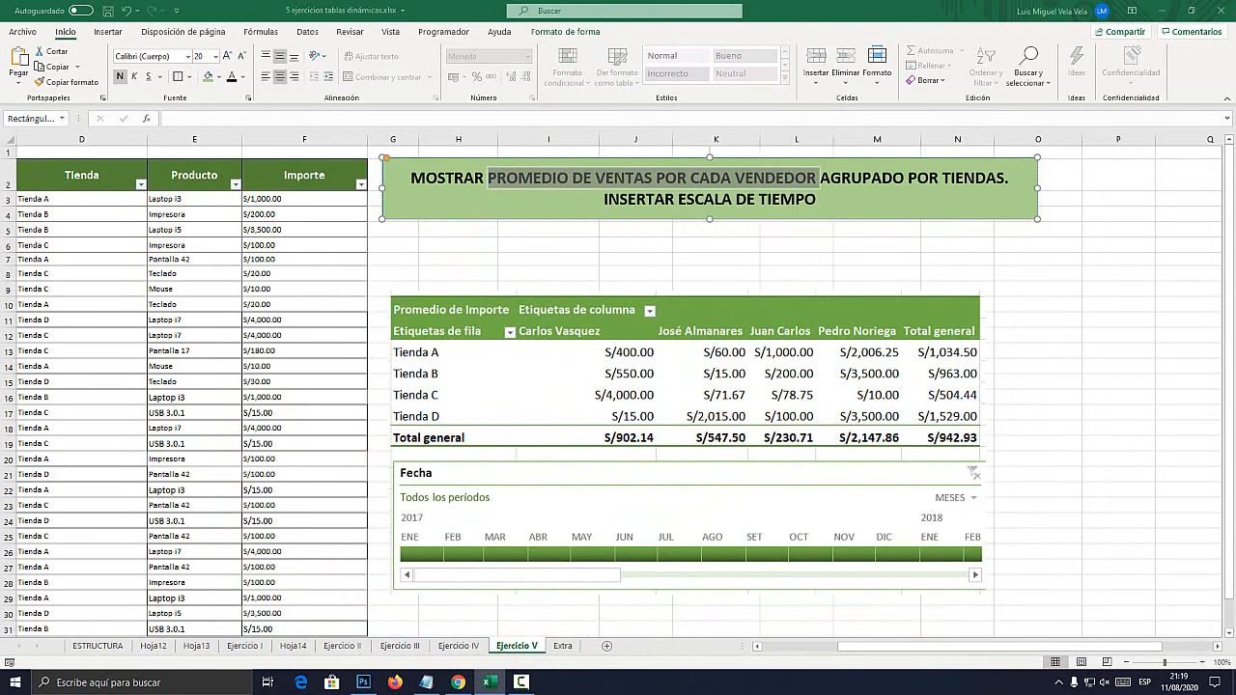
pyautogui.moveTo(908, 178); pyautogui.dragTo(1006, 178)
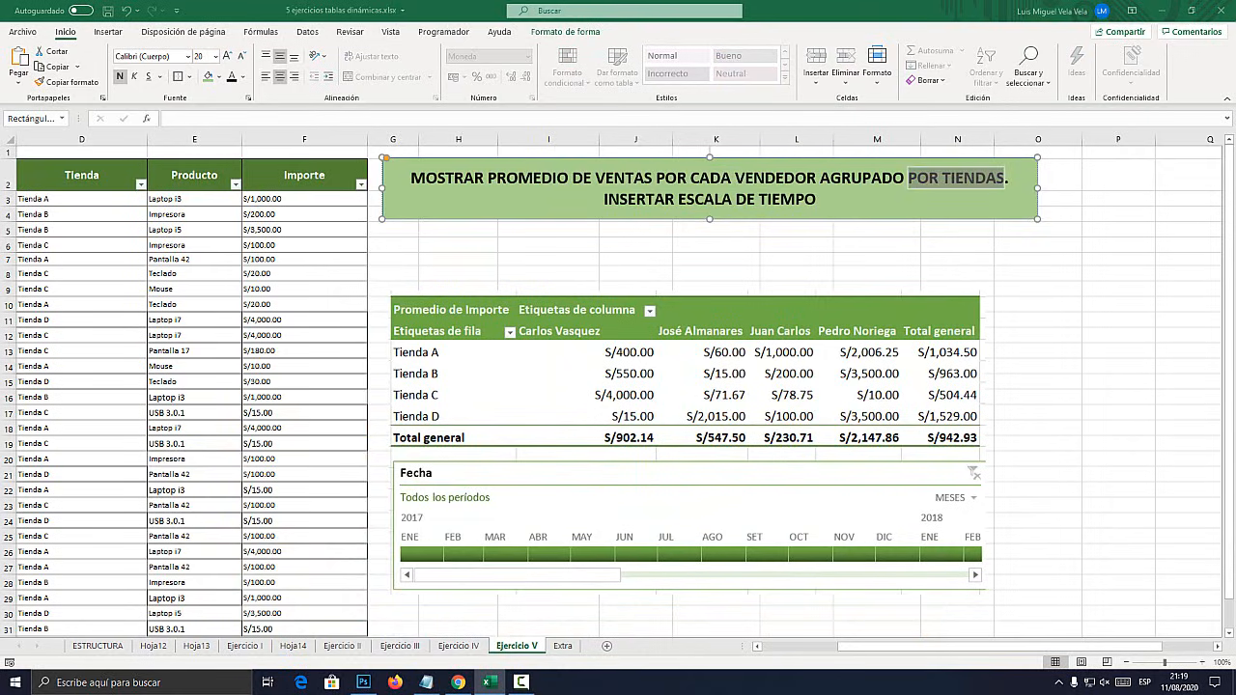
pyautogui.click(694, 198)
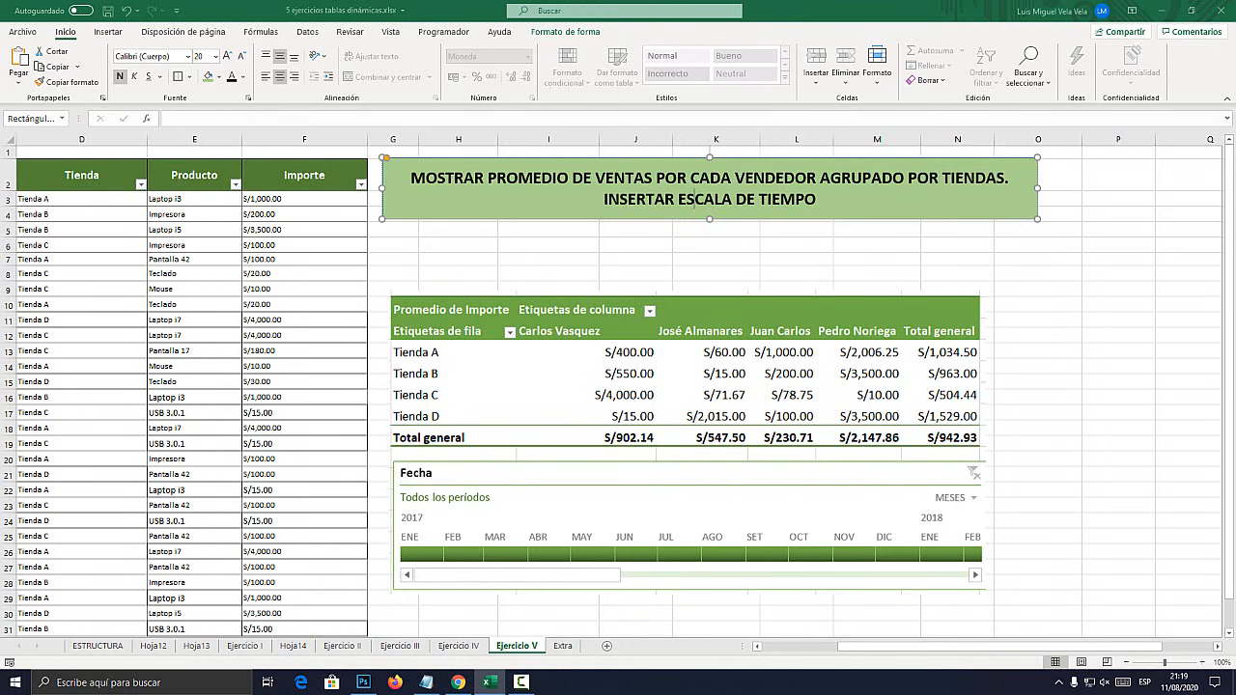
pyautogui.moveTo(676, 386); pyautogui.dragTo(742, 493)
# Create a pivot table from the Ejercicio V data range B2:F31, placed on the existing sheet at cell H6
pyautogui.moveTo(864, 647); pyautogui.dragTo(787, 647)
pyautogui.moveTo(127, 175); pyautogui.dragTo(652, 587)
pyautogui.scroll(1, 652, 587)
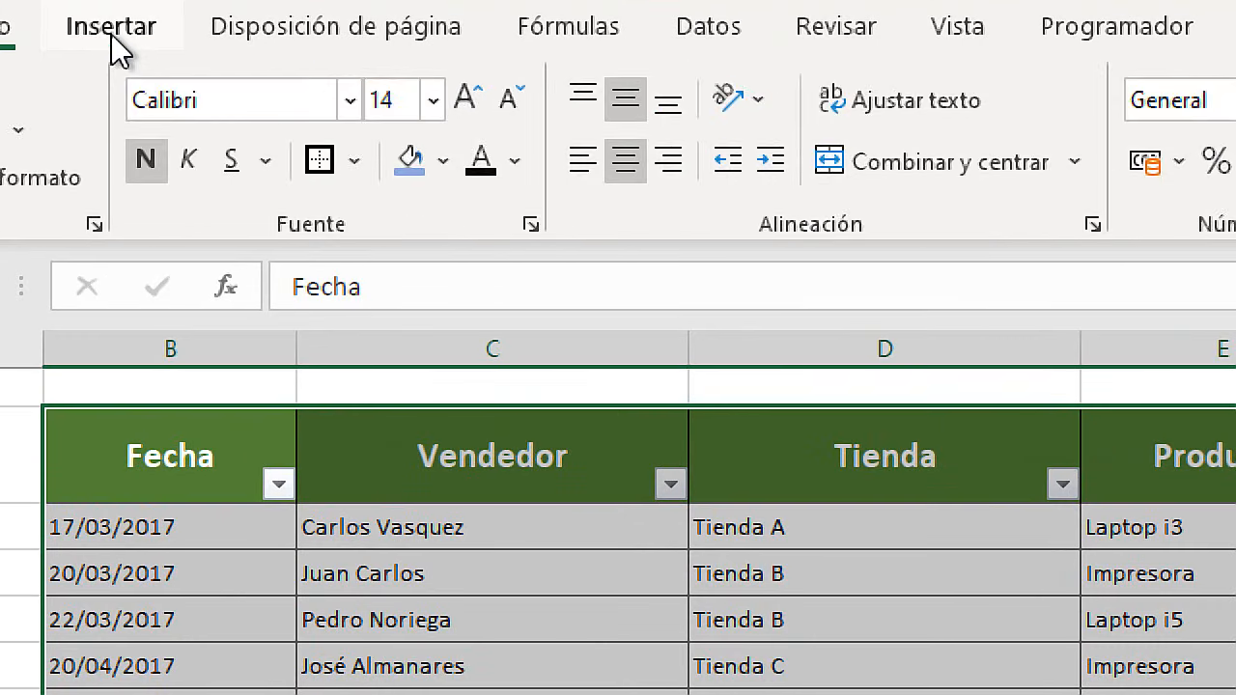
pyautogui.click(109, 32)
pyautogui.click(25, 62)
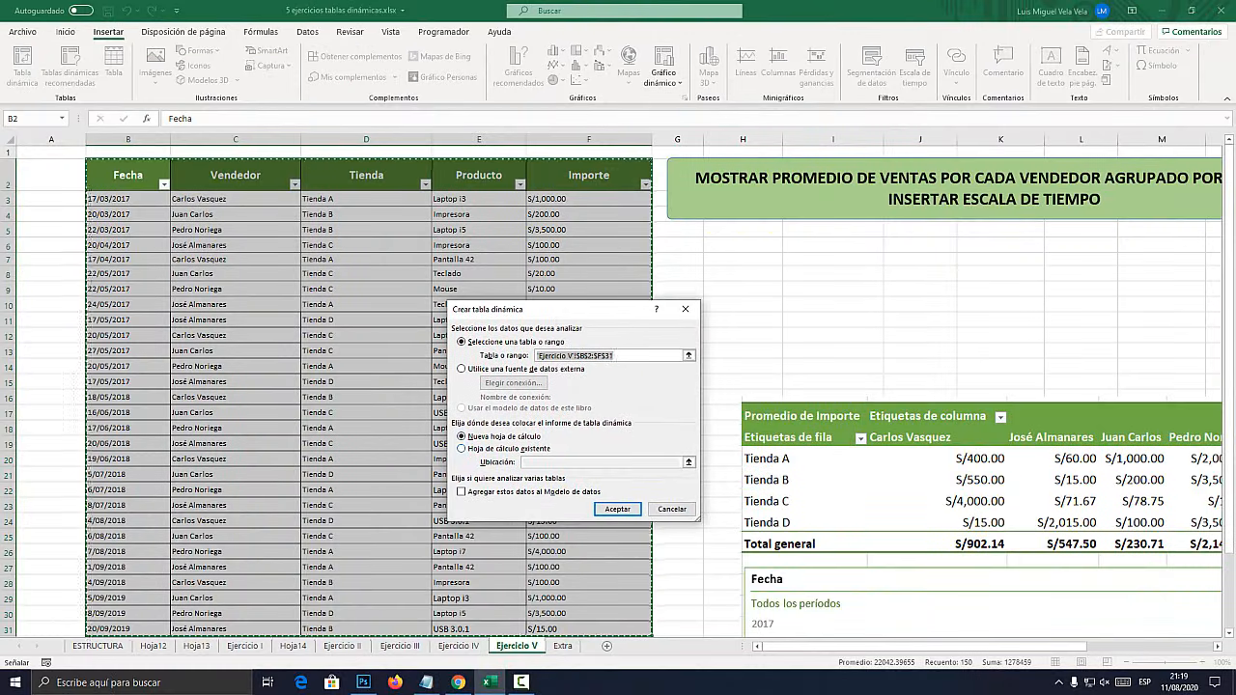
pyautogui.click(463, 449)
pyautogui.moveTo(546, 310); pyautogui.dragTo(407, 267)
pyautogui.click(743, 245)
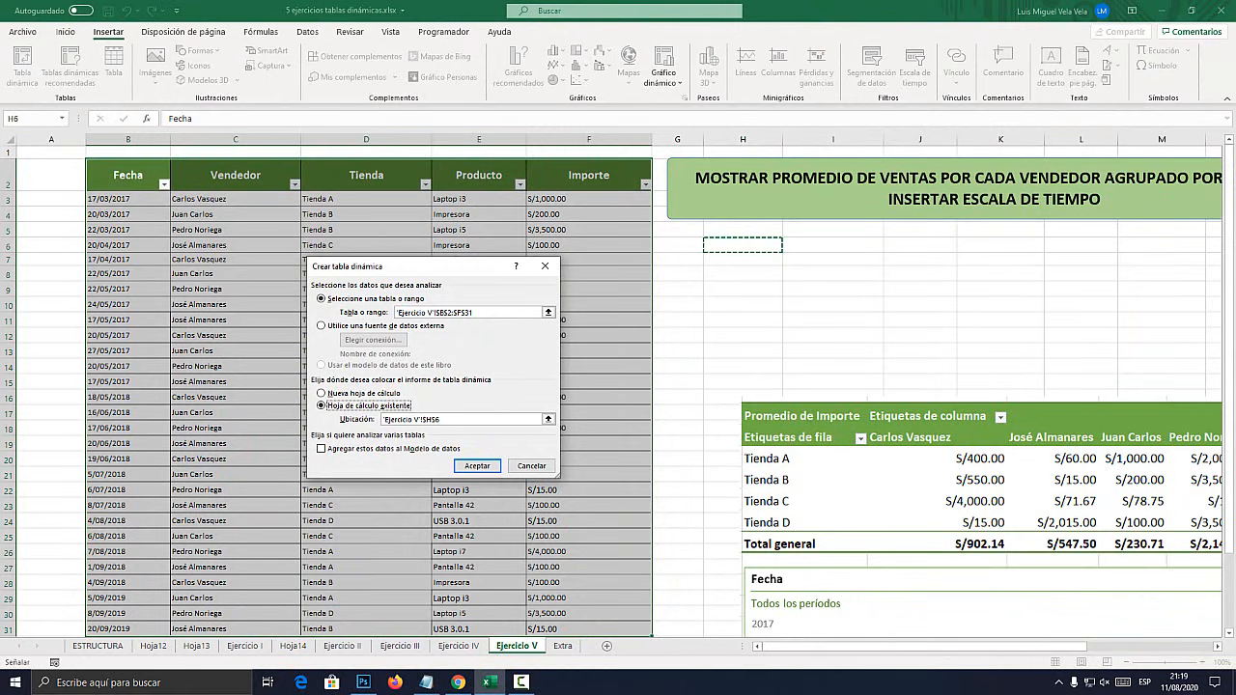
pyautogui.click(477, 466)
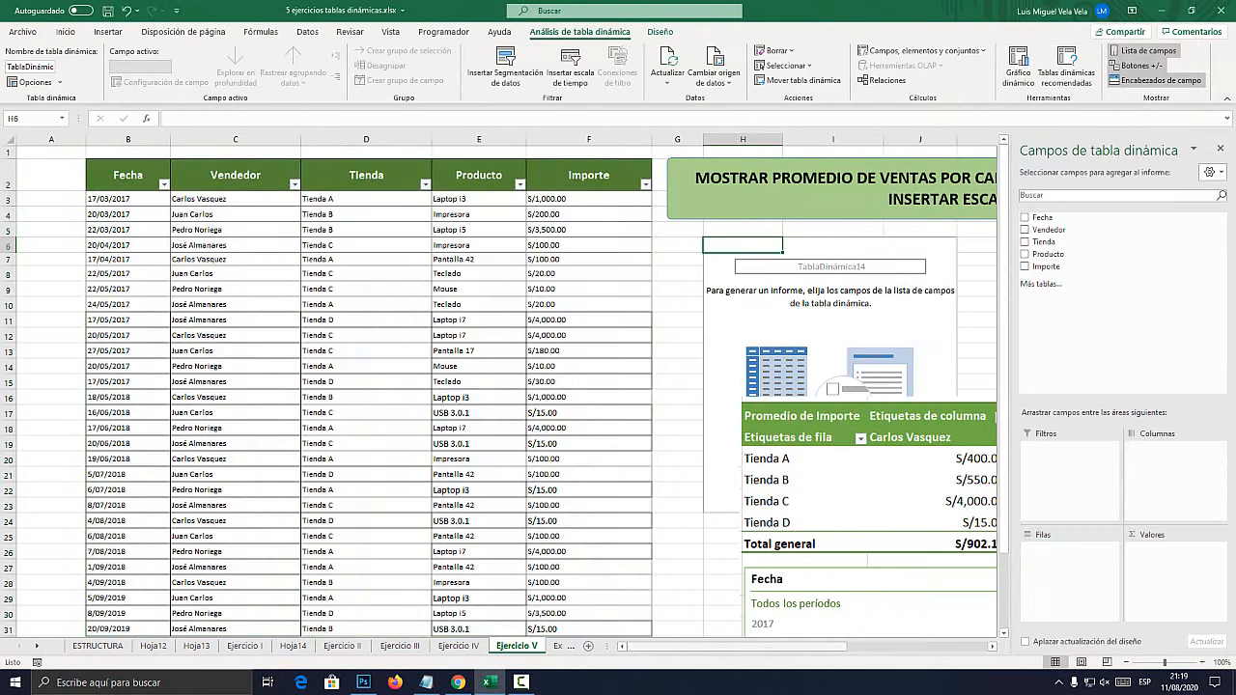
# Add the Importe field to the pivot table's values and choose Promedio as its summary calculation
pyautogui.moveTo(737, 646); pyautogui.dragTo(817, 646)
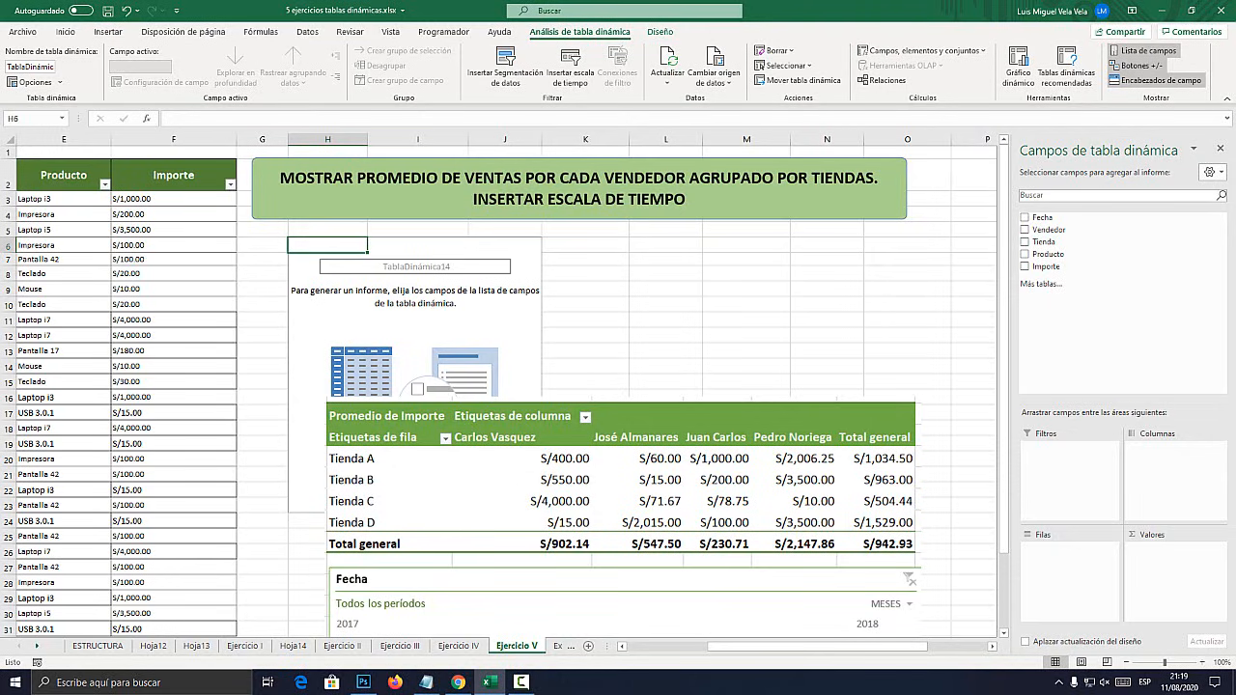
pyautogui.click(1025, 267)
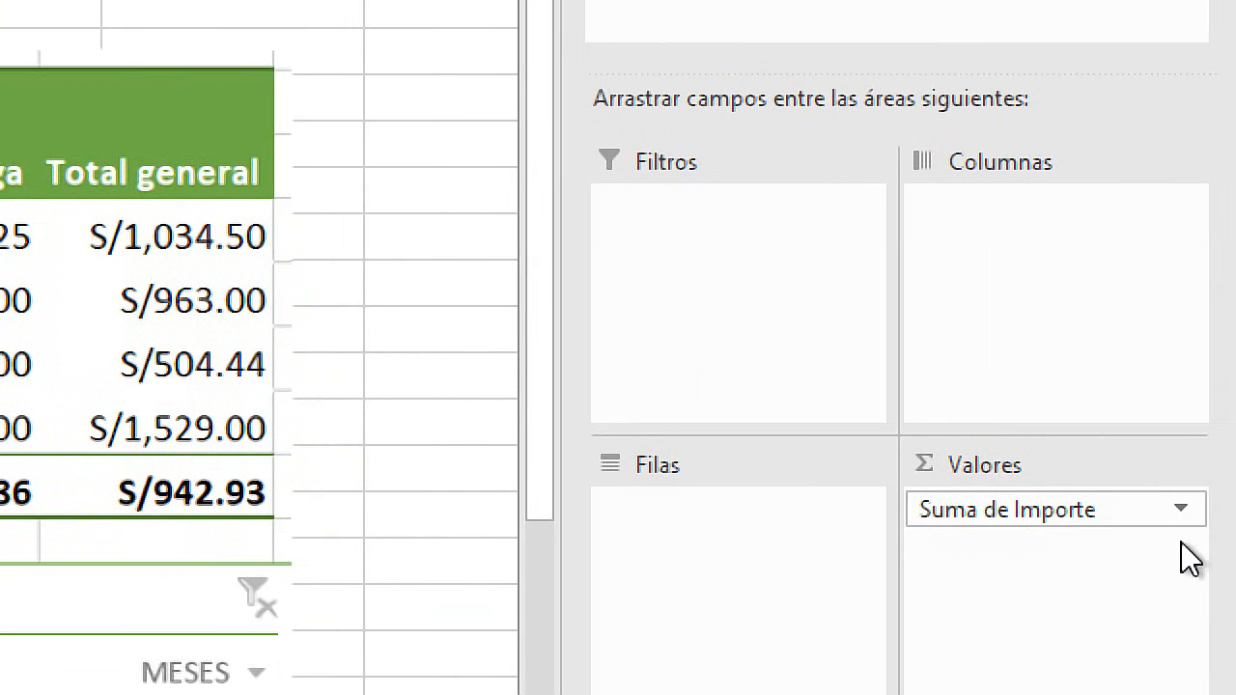
pyautogui.click(1177, 546)
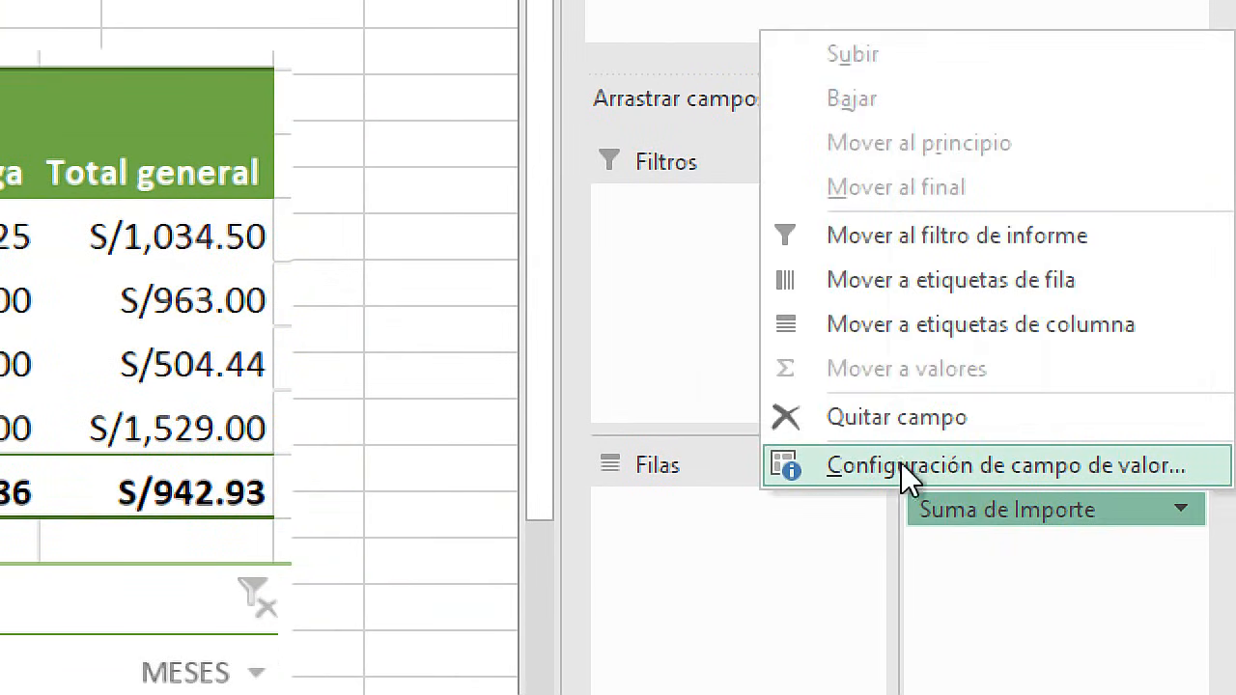
pyautogui.click(974, 465)
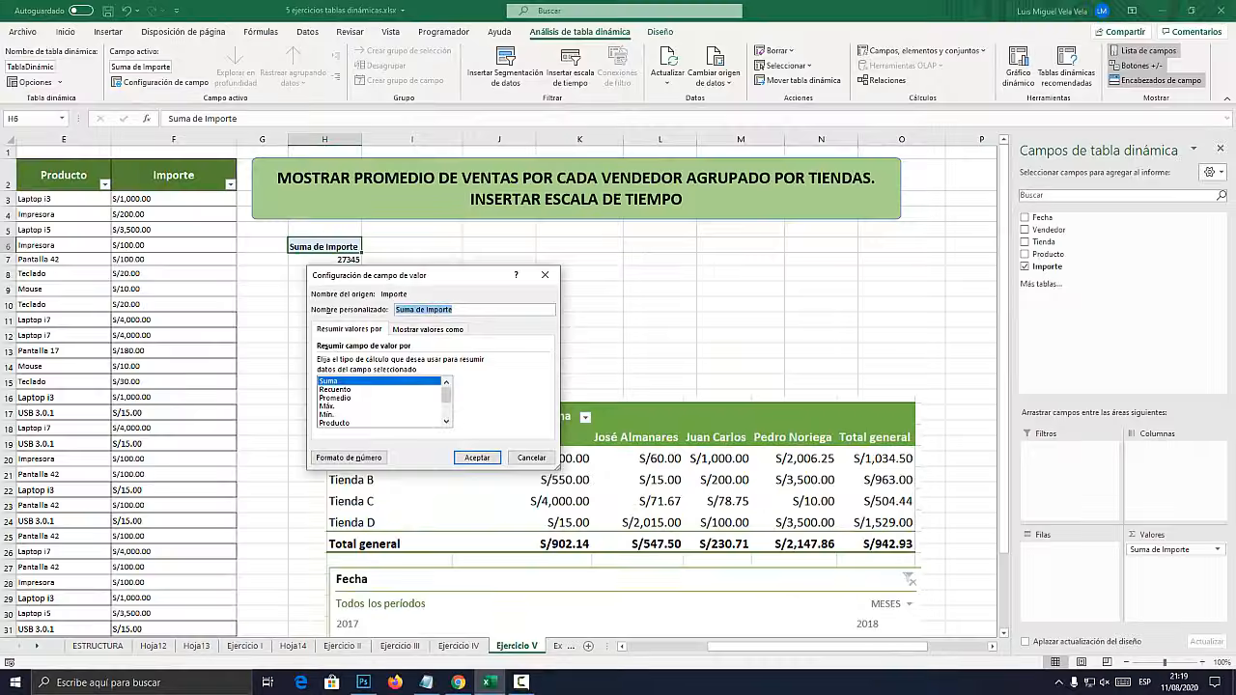
pyautogui.moveTo(415, 275); pyautogui.dragTo(749, 223)
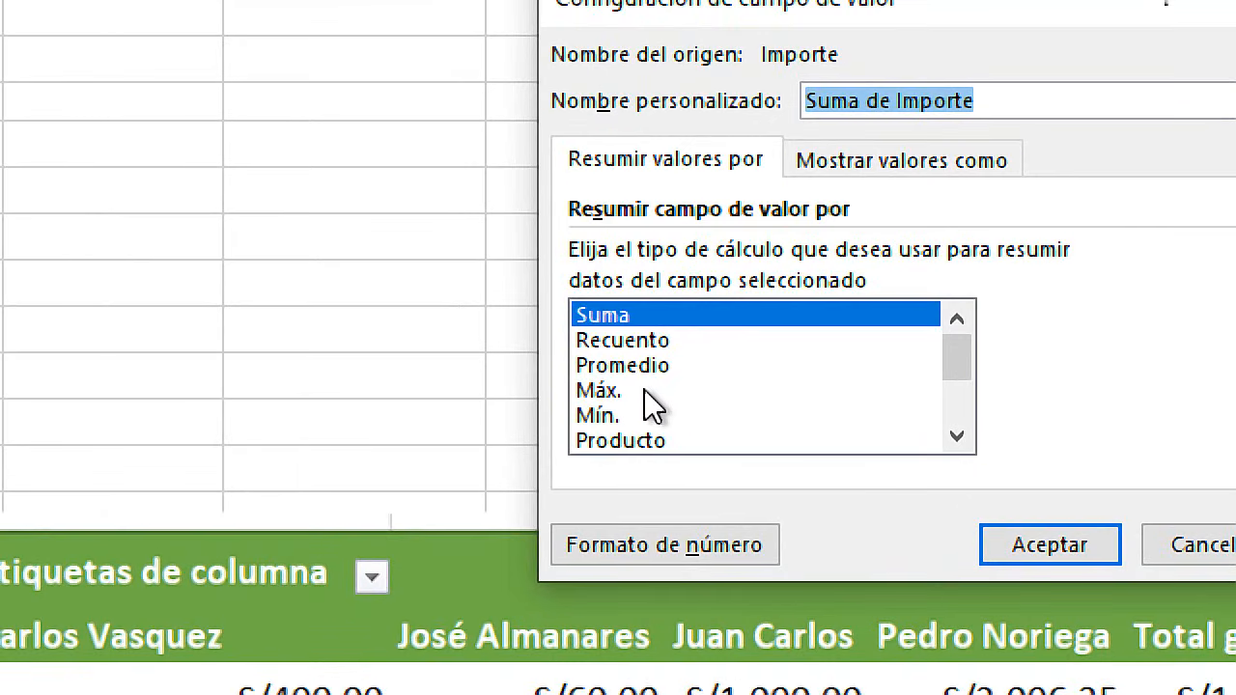
pyautogui.click(674, 347)
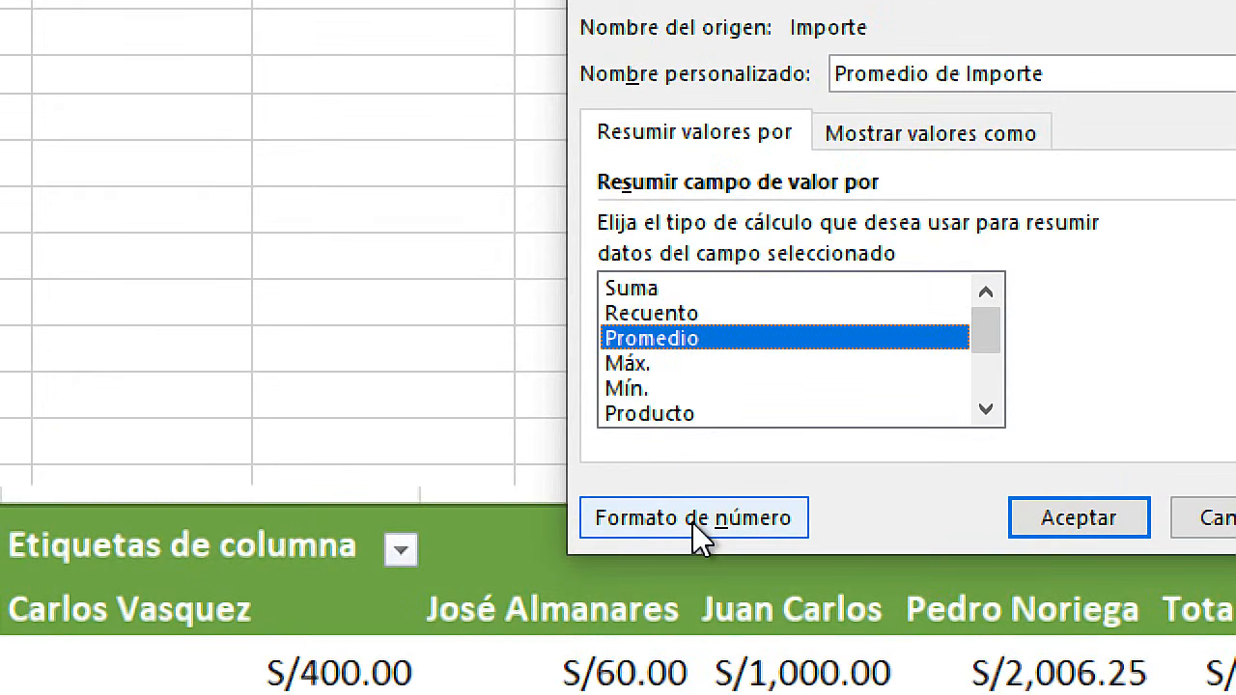
# Format the averaged Importe values as Moneda with the S/ symbol and two decimals, and apply the value field settings
pyautogui.click(696, 520)
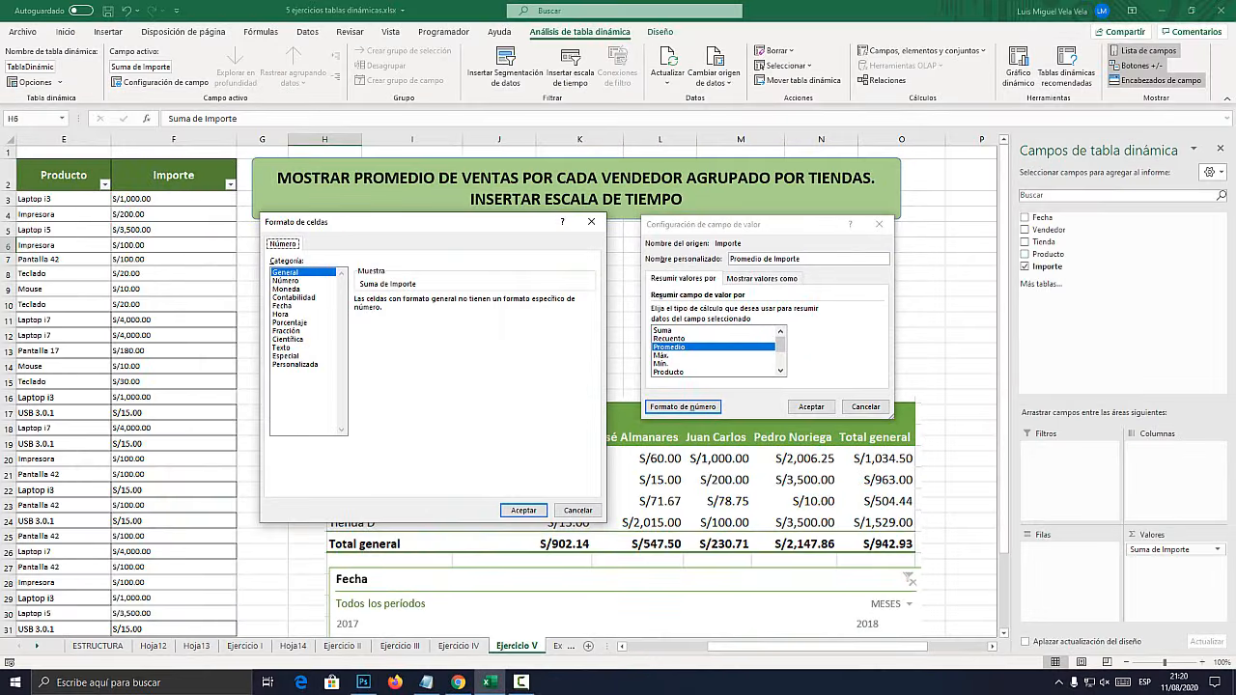
pyautogui.click(287, 289)
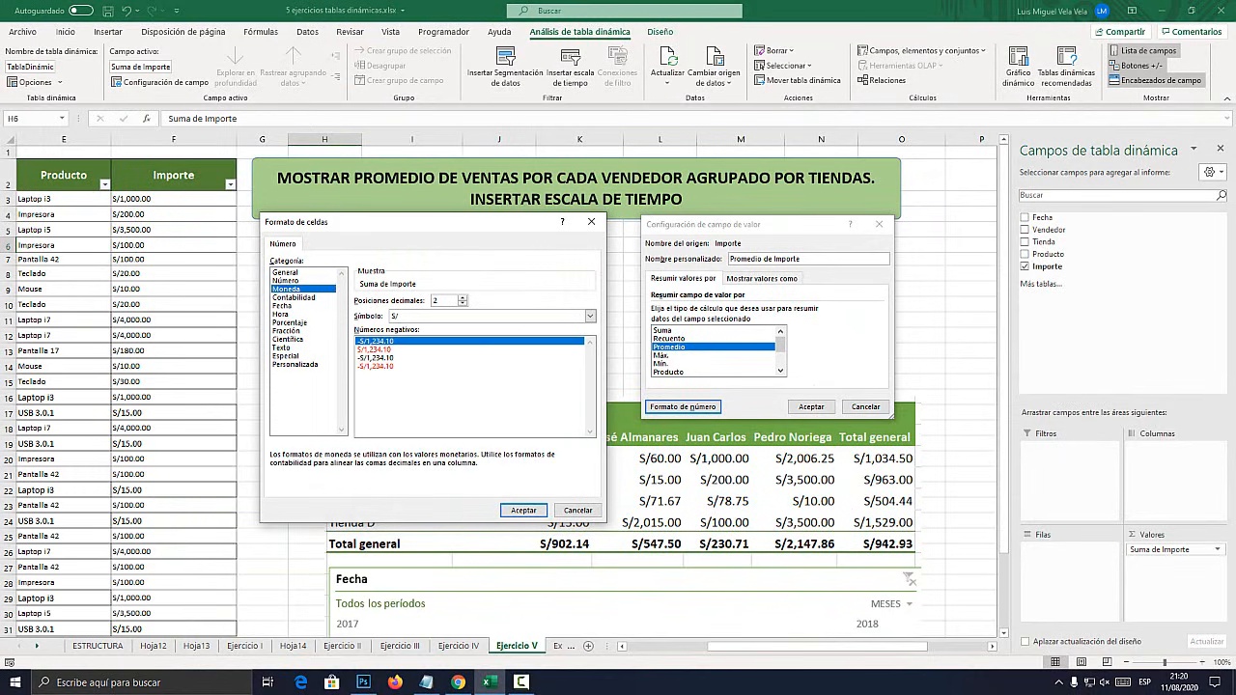
pyautogui.click(523, 510)
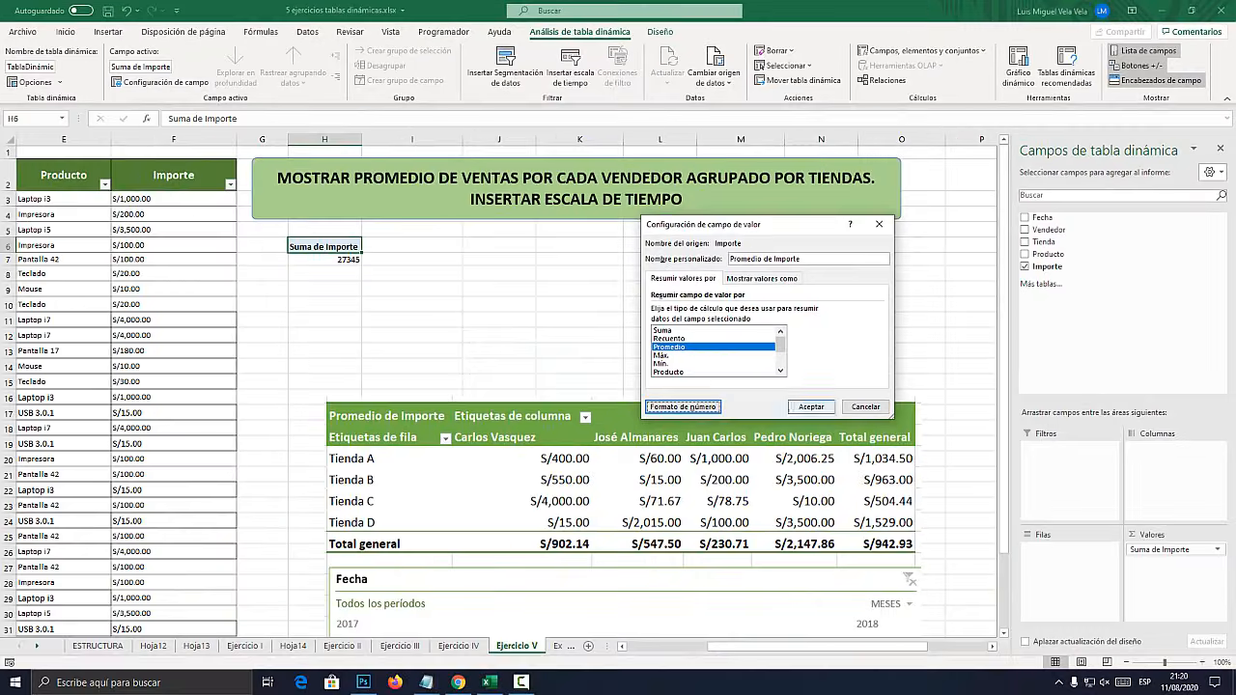
pyautogui.click(915, 535)
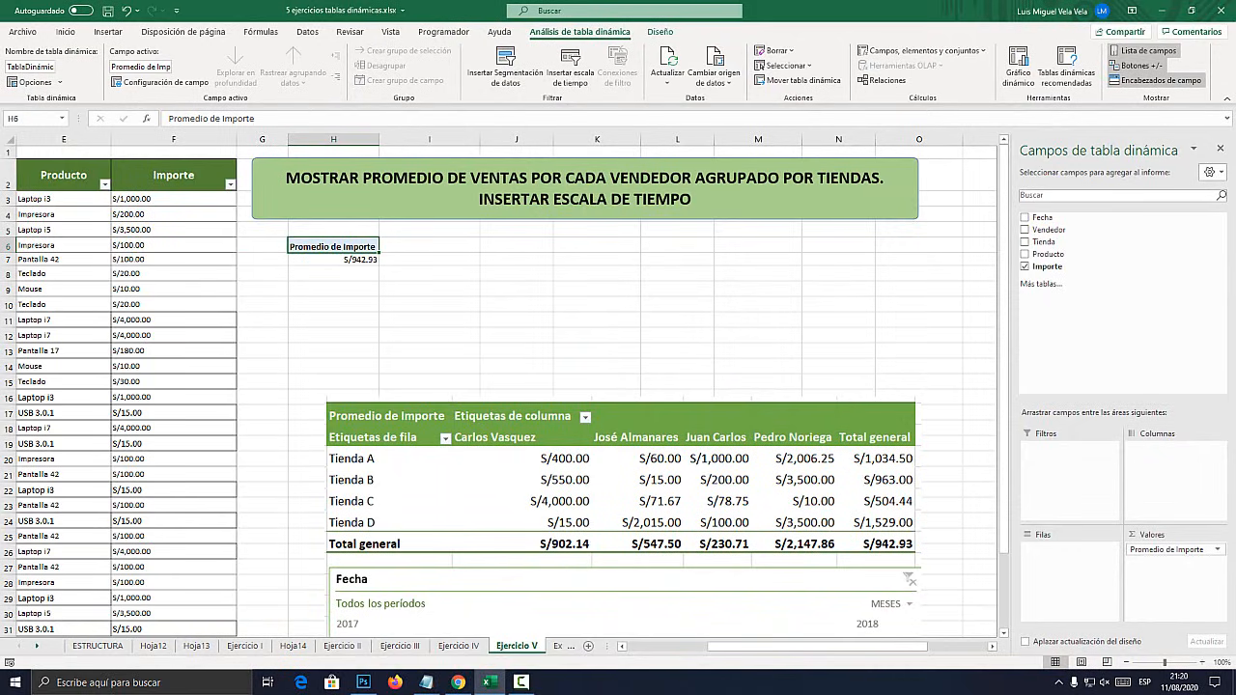
# Add Vendedor to the pivot table's columns and Tienda to its rows, as the task statement requires
pyautogui.moveTo(531, 178); pyautogui.dragTo(693, 178)
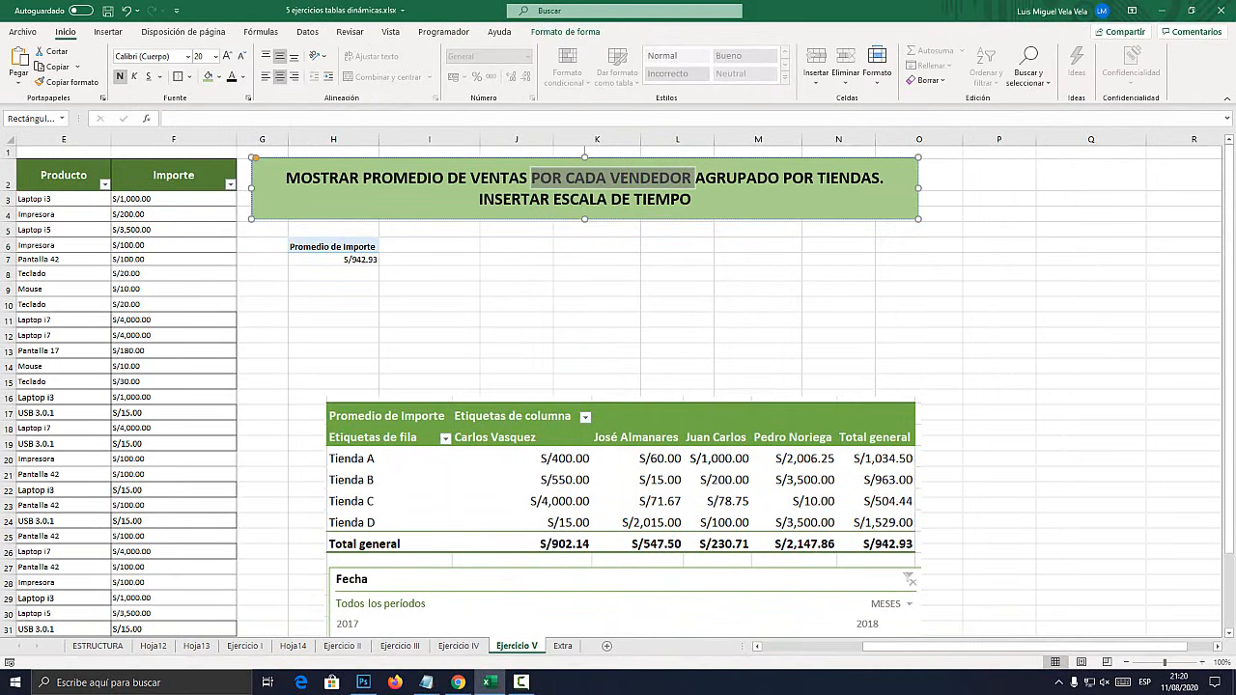
pyautogui.click(333, 247)
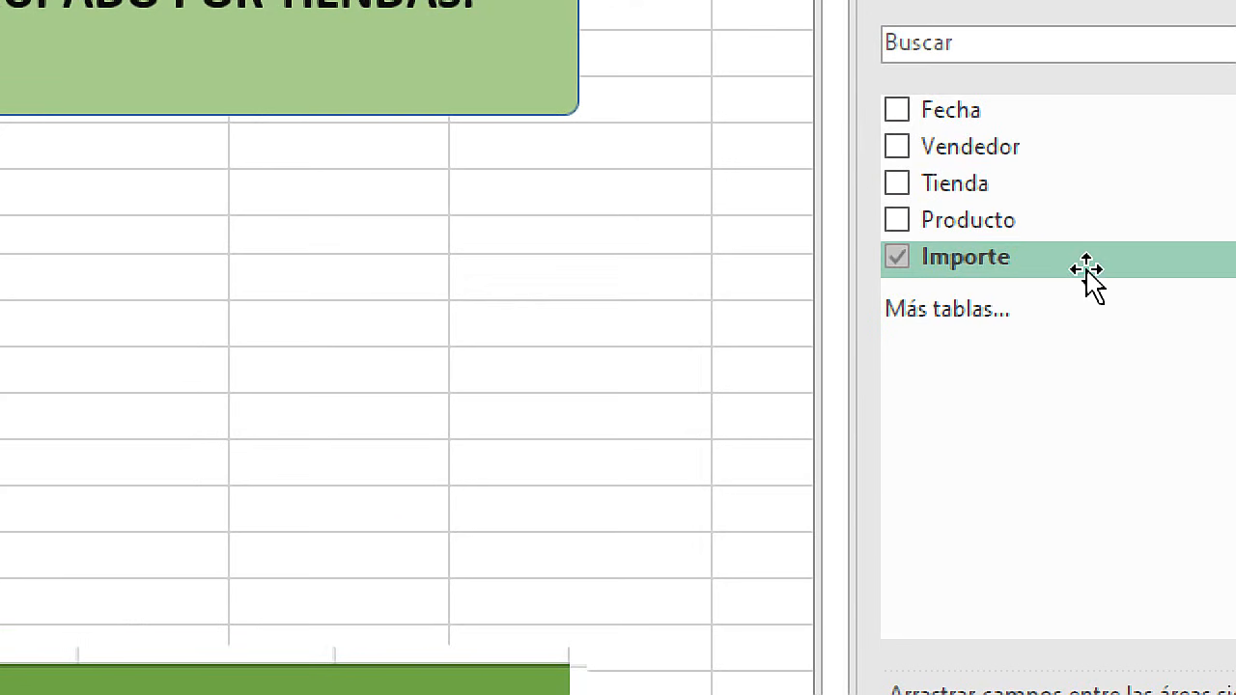
pyautogui.moveTo(1046, 231); pyautogui.dragTo(1169, 492)
pyautogui.moveTo(1041, 407); pyautogui.dragTo(977, 302)
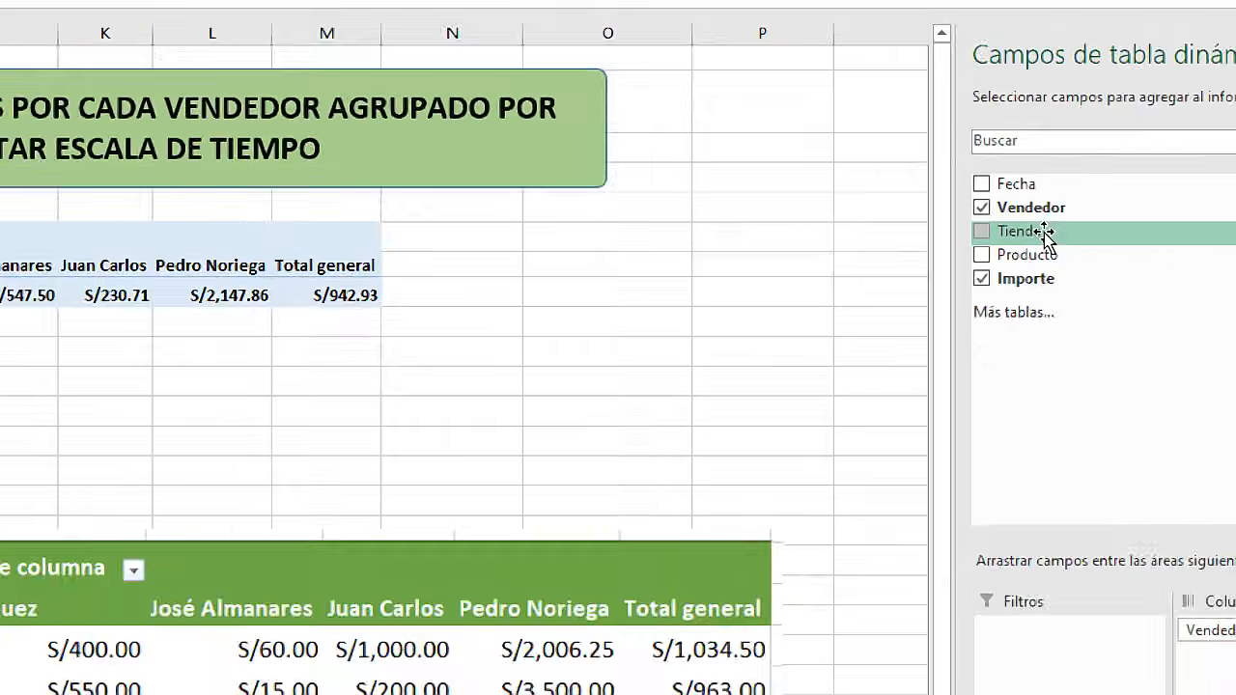
pyautogui.click(1046, 235)
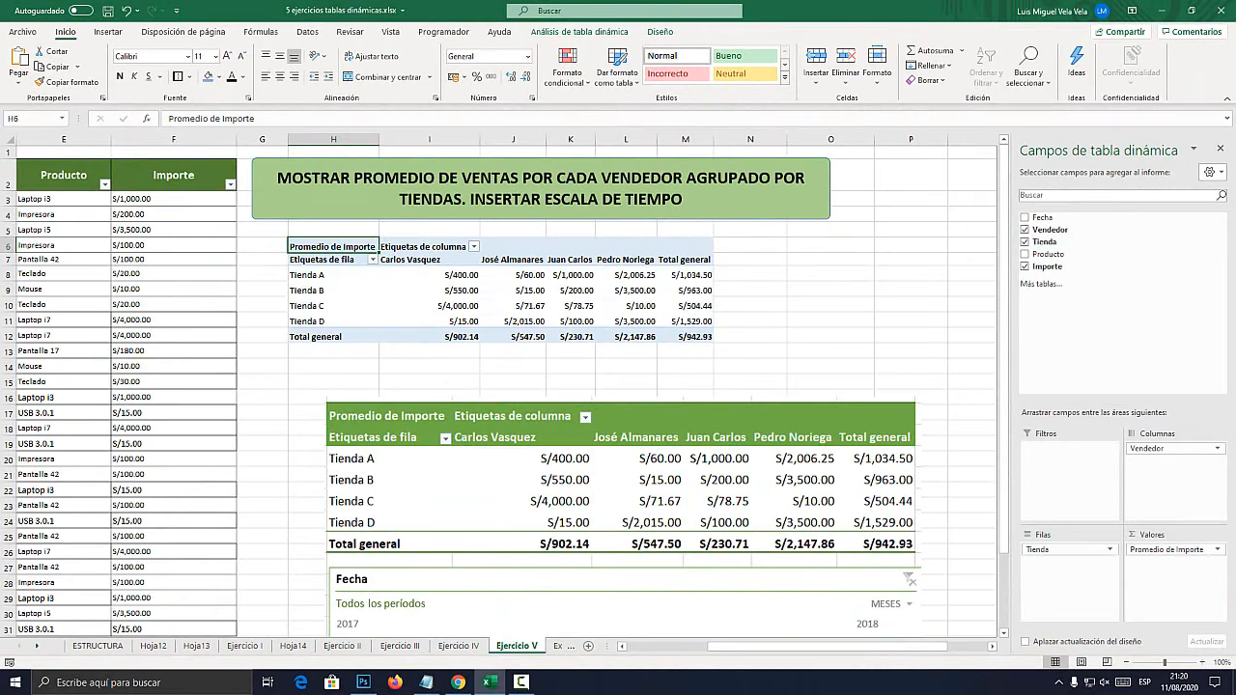
# Compare the pivot table's store rows and salesperson averages with the sample image, bringing the image closer beneath the table
pyautogui.click(333, 290)
pyautogui.click(333, 275)
pyautogui.click(333, 290)
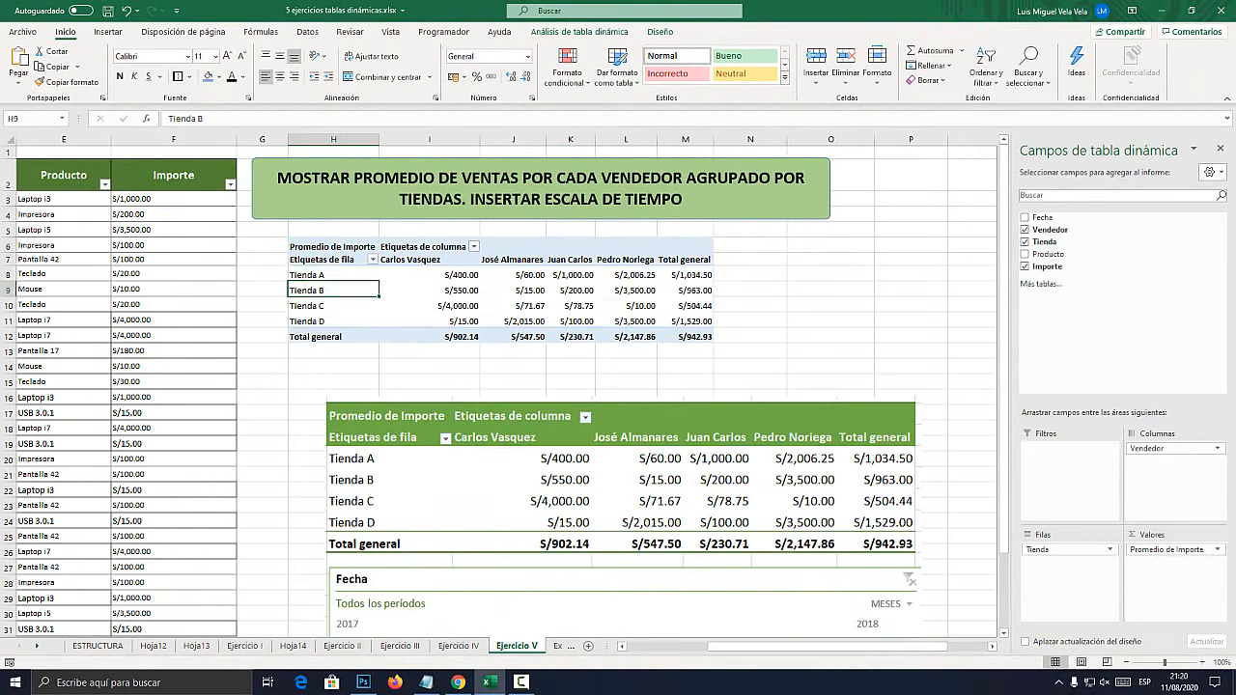
pyautogui.moveTo(333, 320); pyautogui.dragTo(334, 275)
pyautogui.click(541, 464)
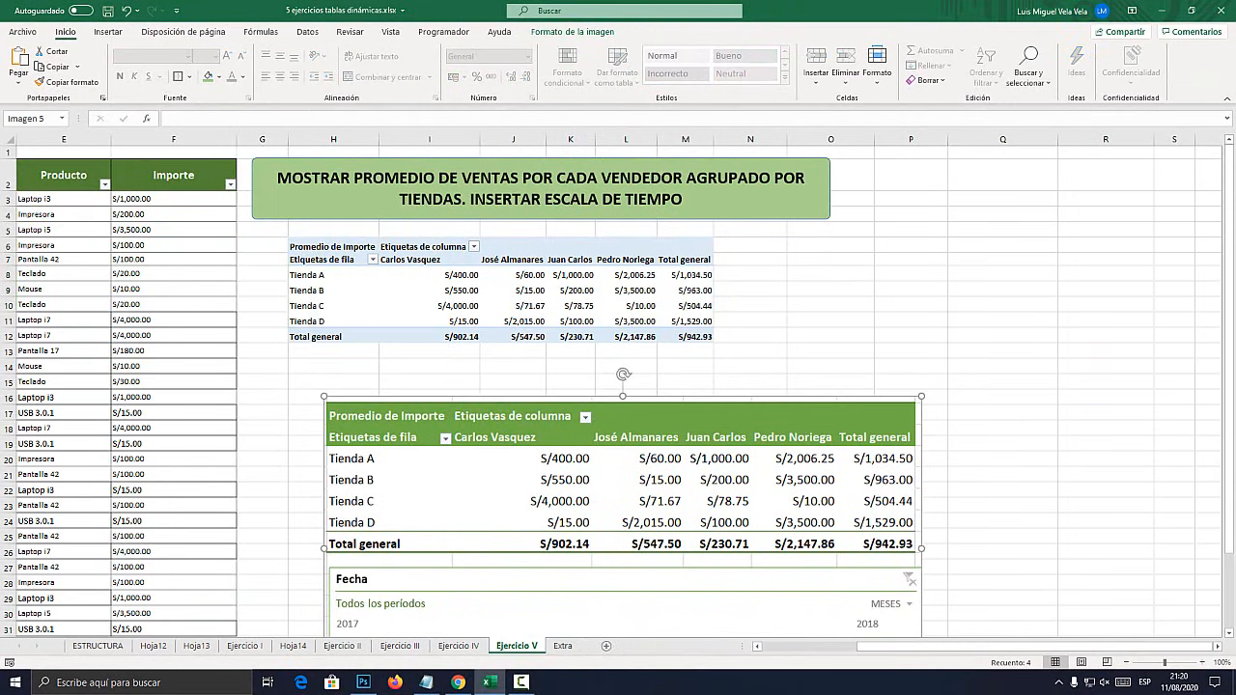
pyautogui.click(430, 305)
pyautogui.moveTo(579, 483); pyautogui.dragTo(533, 440)
pyautogui.click(430, 305)
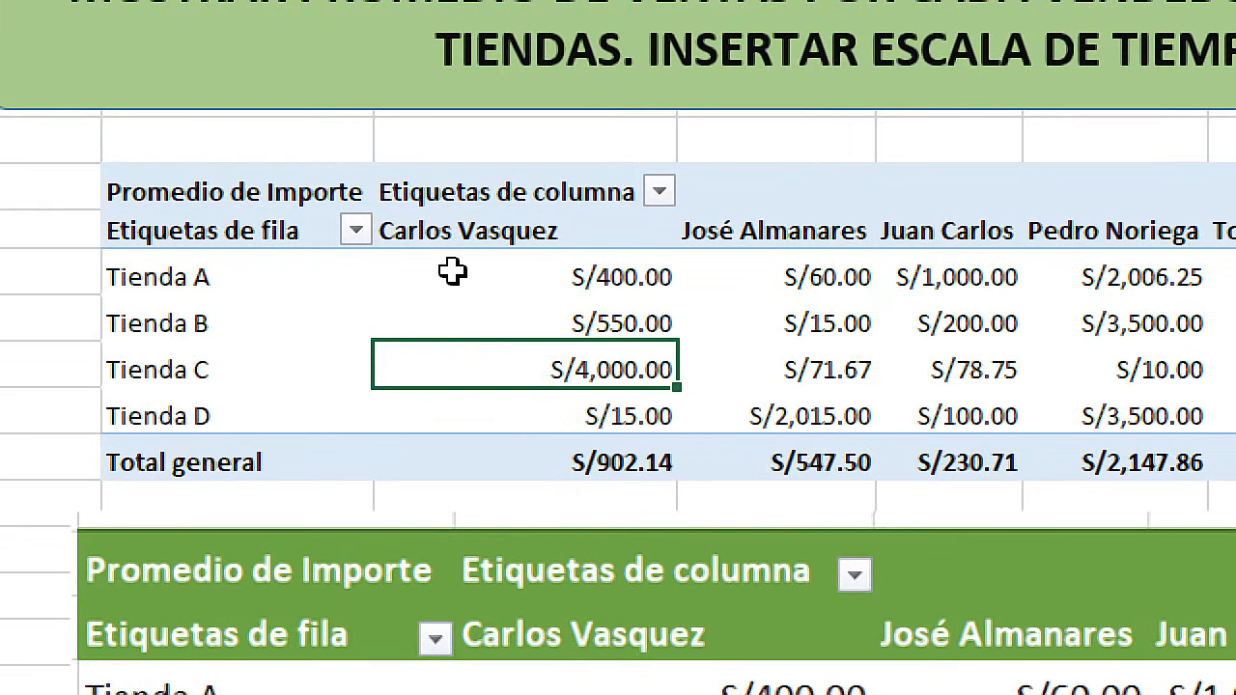
pyautogui.click(443, 279)
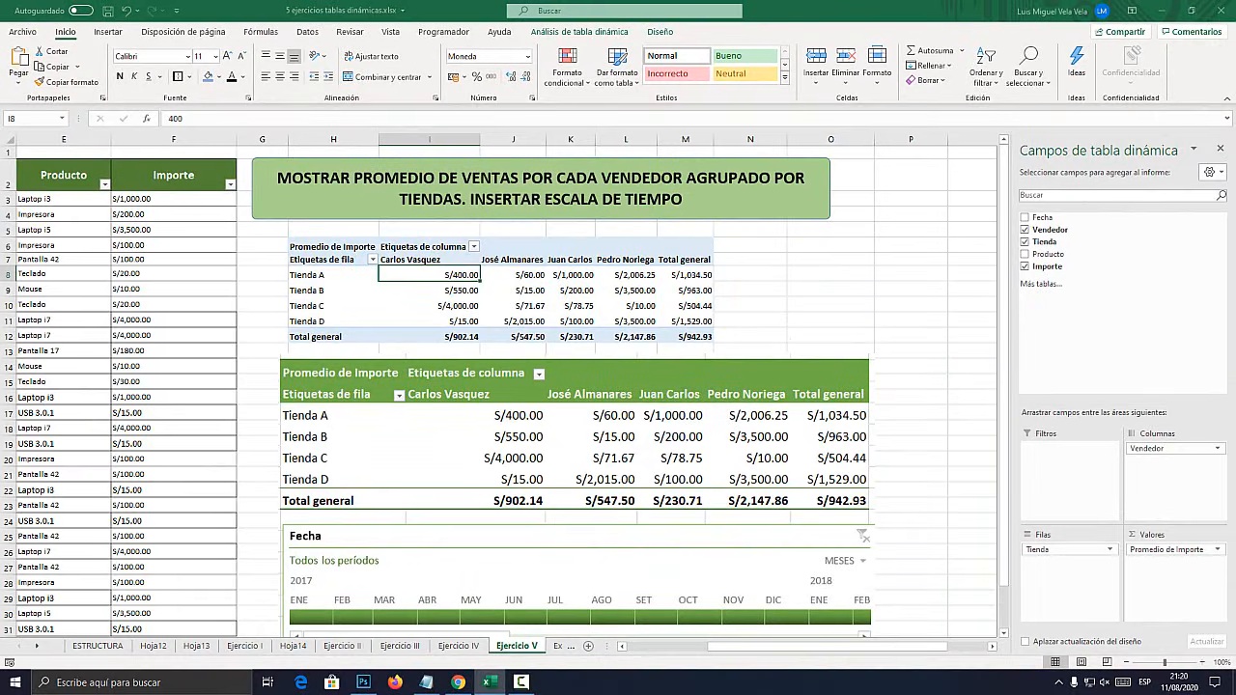
# Shrink the sample image and place it beside the pivot table, leaving the area beneath the table free
pyautogui.moveTo(464, 434); pyautogui.dragTo(254, 377)
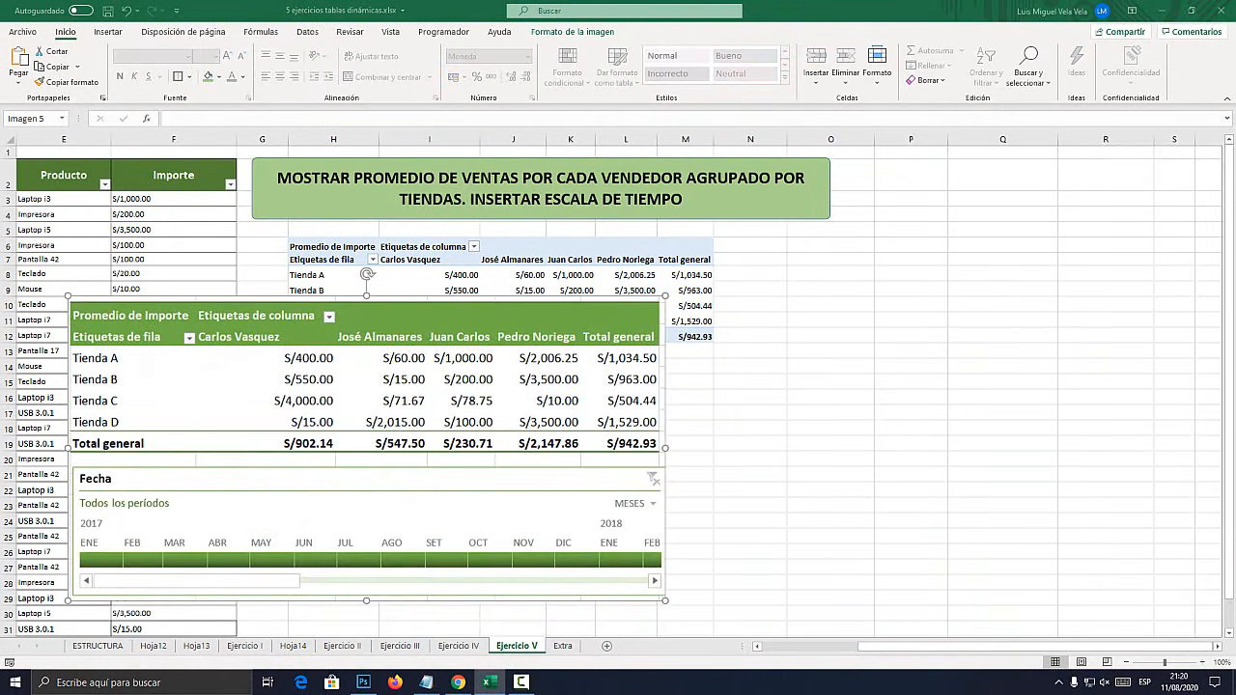
pyautogui.moveTo(664, 601); pyautogui.dragTo(437, 485)
pyautogui.moveTo(270, 387); pyautogui.dragTo(996, 291)
# Insert a timeline for the Fecha field into the pivot table
pyautogui.click(429, 275)
pyautogui.click(513, 289)
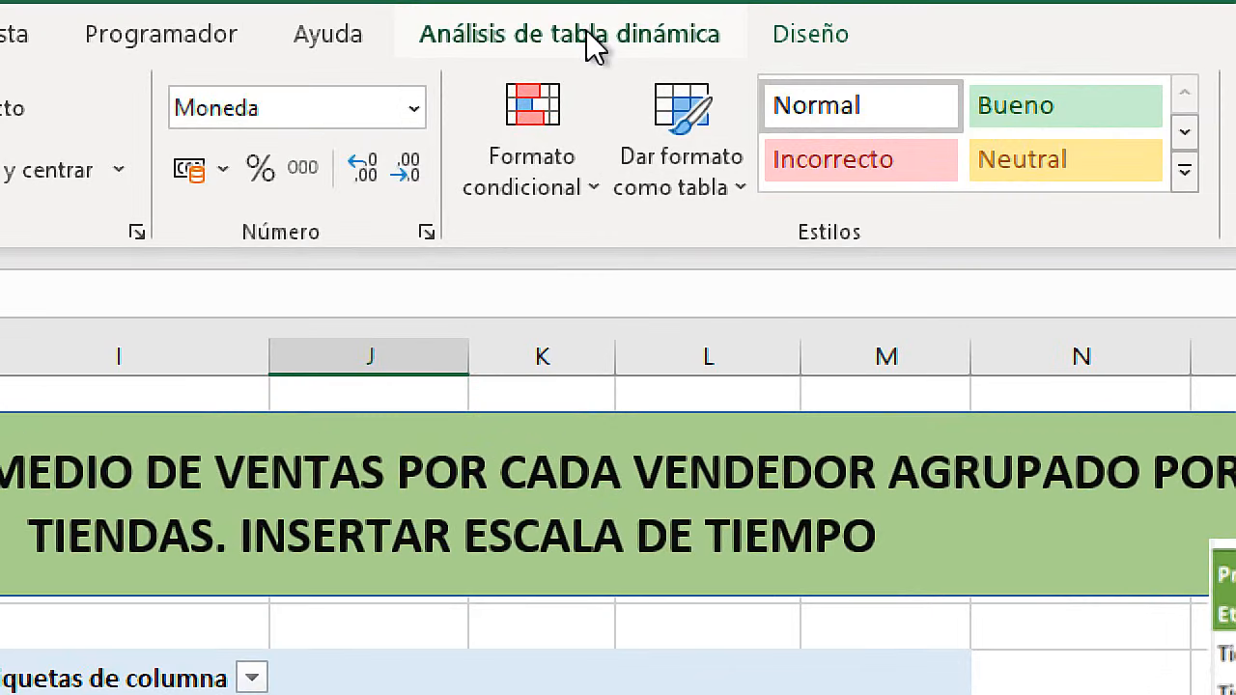
pyautogui.click(587, 33)
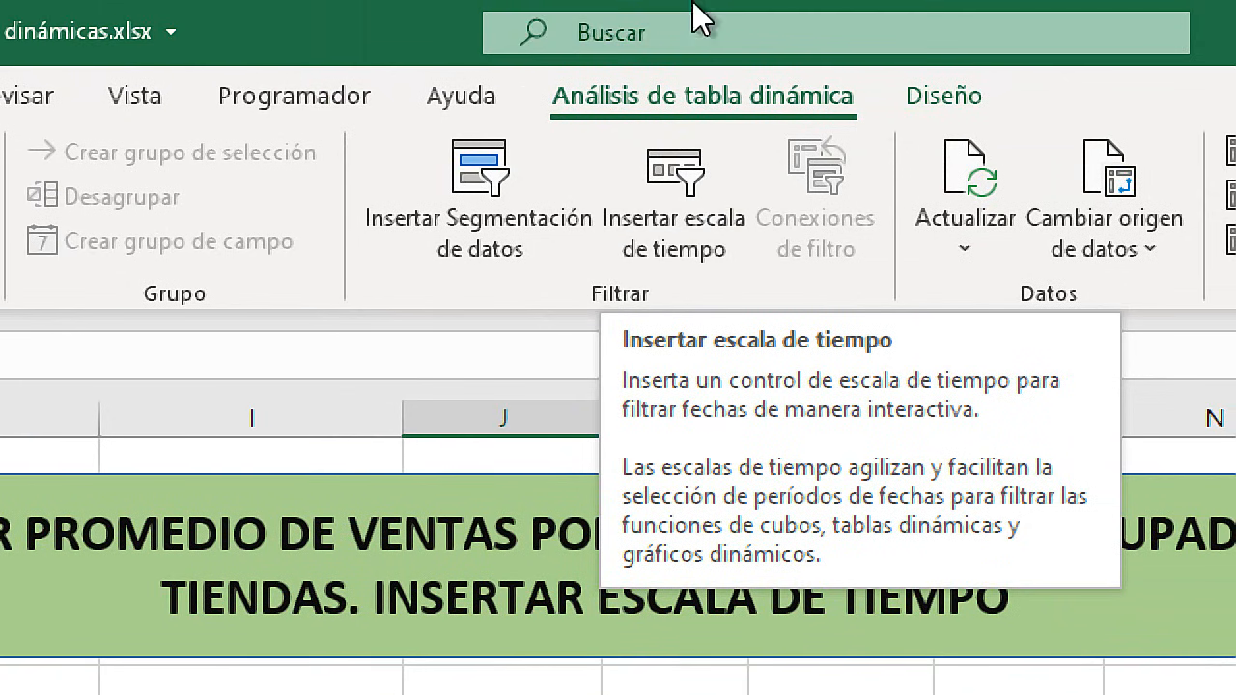
pyautogui.click(693, 221)
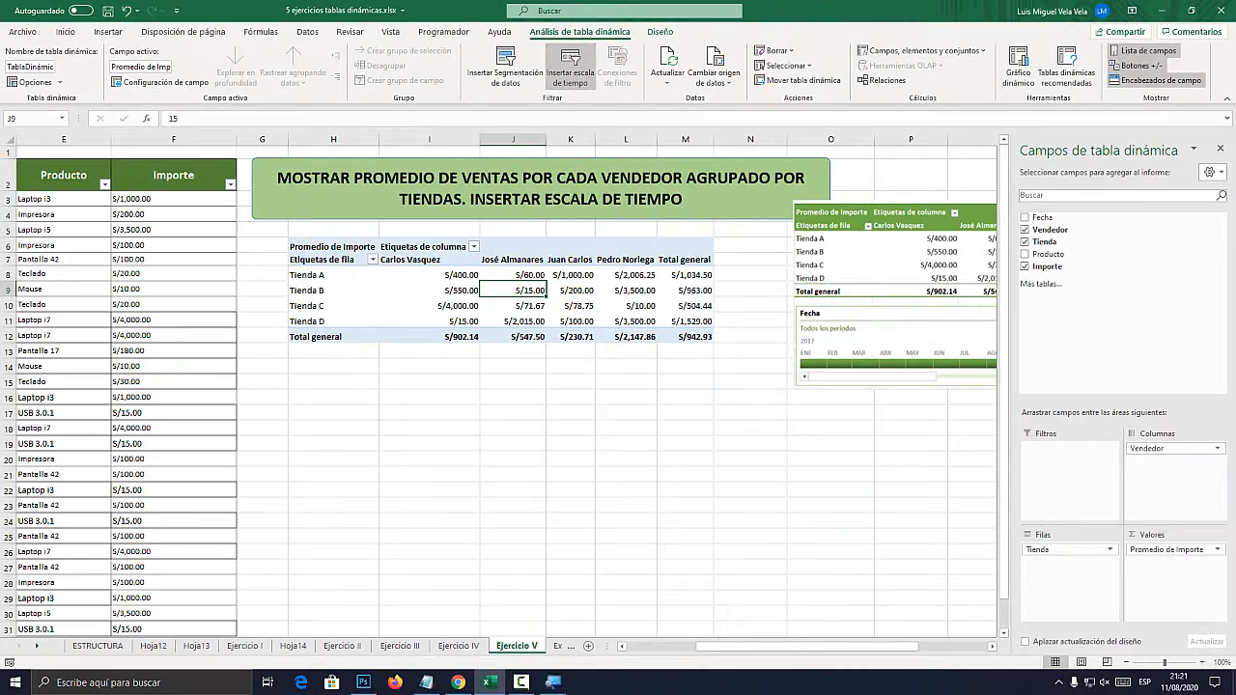
pyautogui.moveTo(736, 259); pyautogui.dragTo(506, 227)
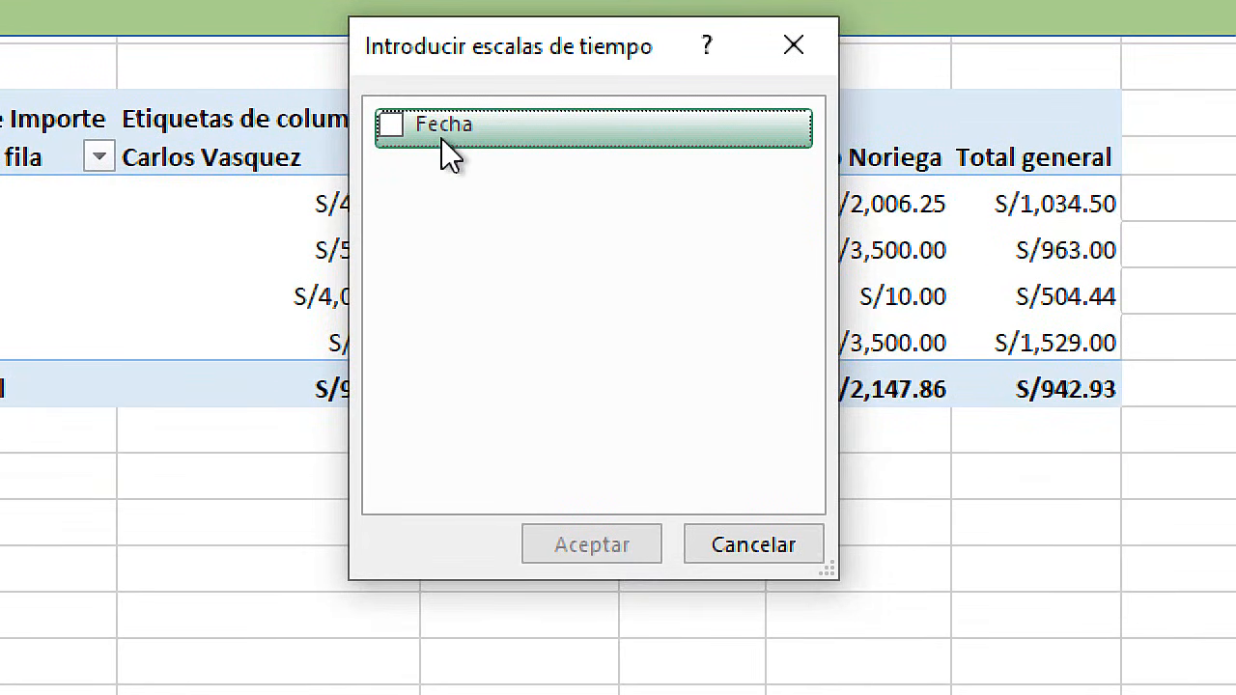
pyautogui.click(387, 125)
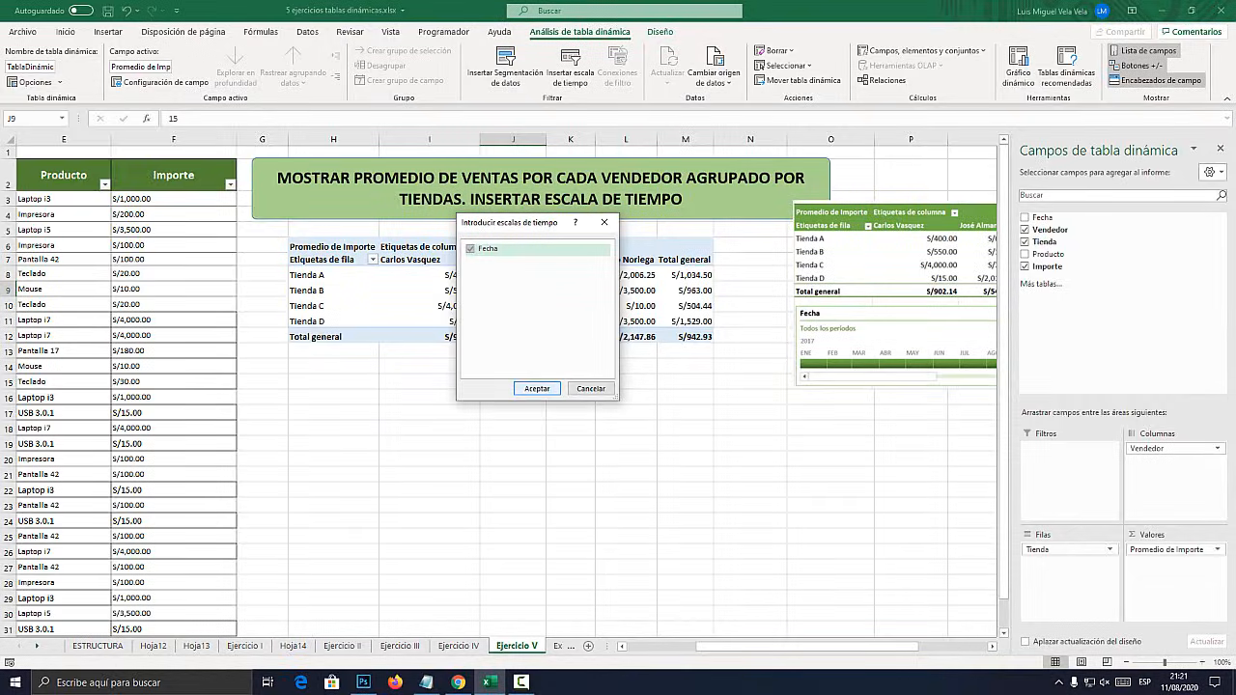
pyautogui.click(537, 388)
# Place the Fecha timeline directly beneath the pivot table and widen it to 17.6 cm to match the table's width
pyautogui.moveTo(483, 362); pyautogui.dragTo(370, 360)
pyautogui.moveTo(512, 395); pyautogui.dragTo(714, 395)
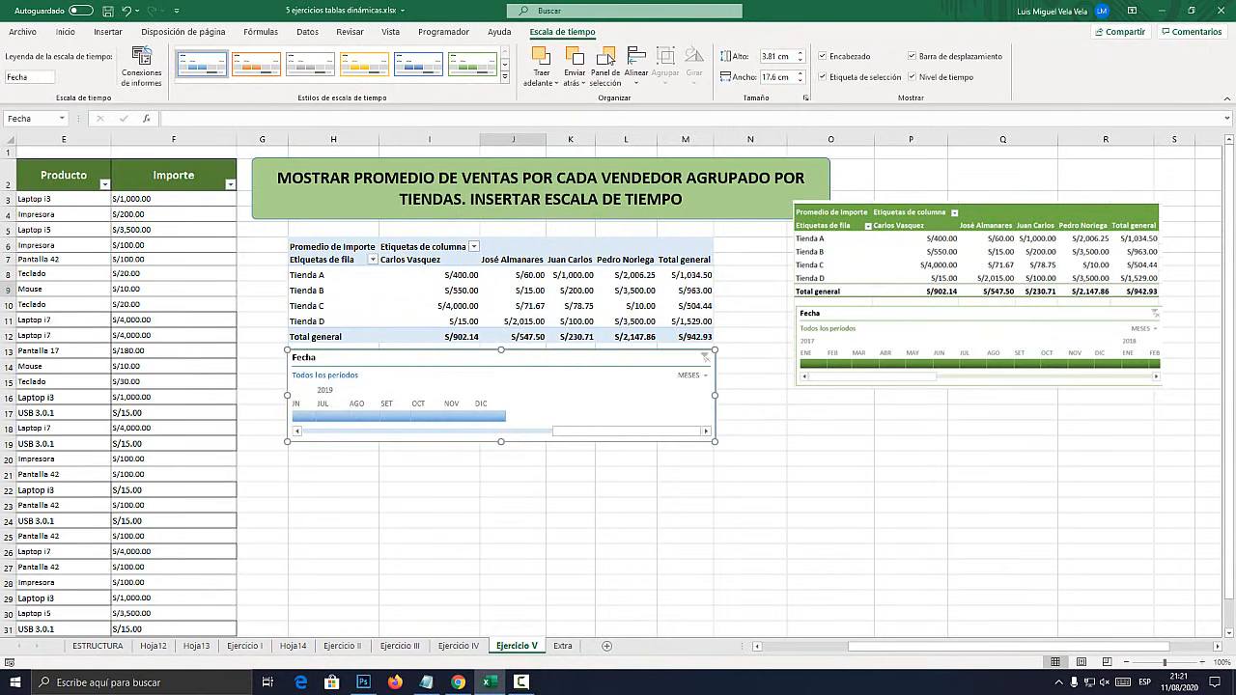
pyautogui.click(626, 490)
# Filter the pivot table by single months of 2019 with the timeline, going back from December to July
pyautogui.click(490, 416)
pyautogui.click(459, 416)
pyautogui.click(427, 416)
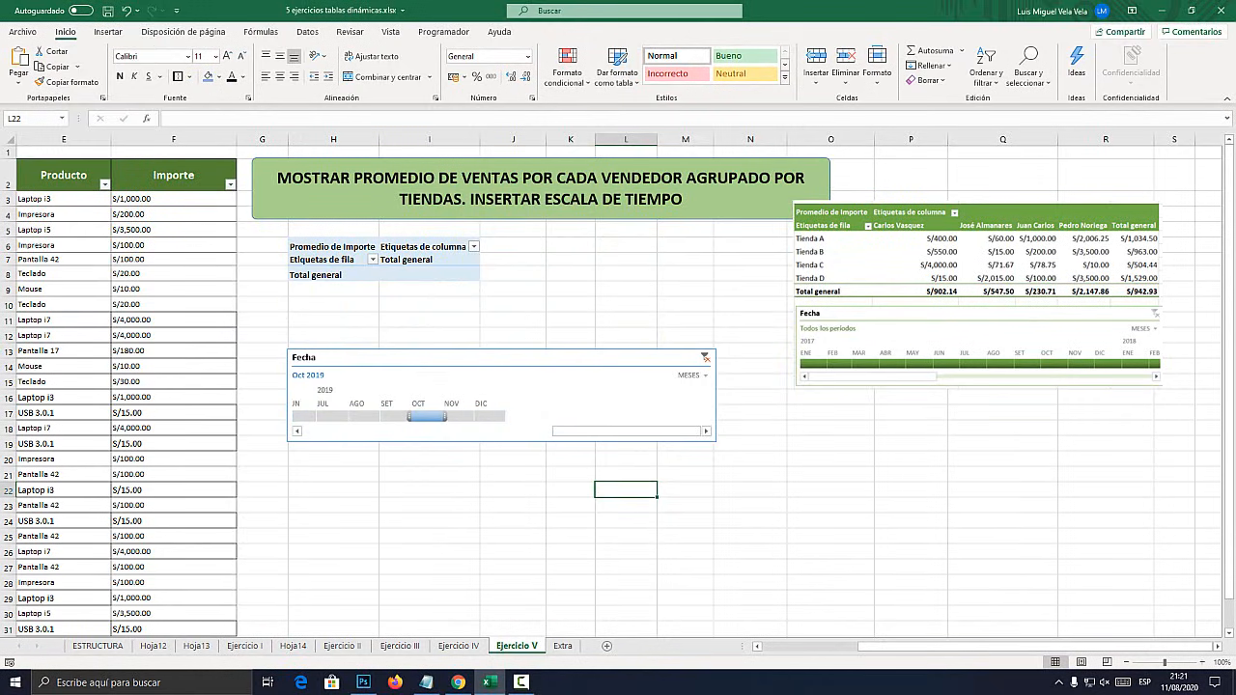
pyautogui.click(365, 416)
pyautogui.click(333, 417)
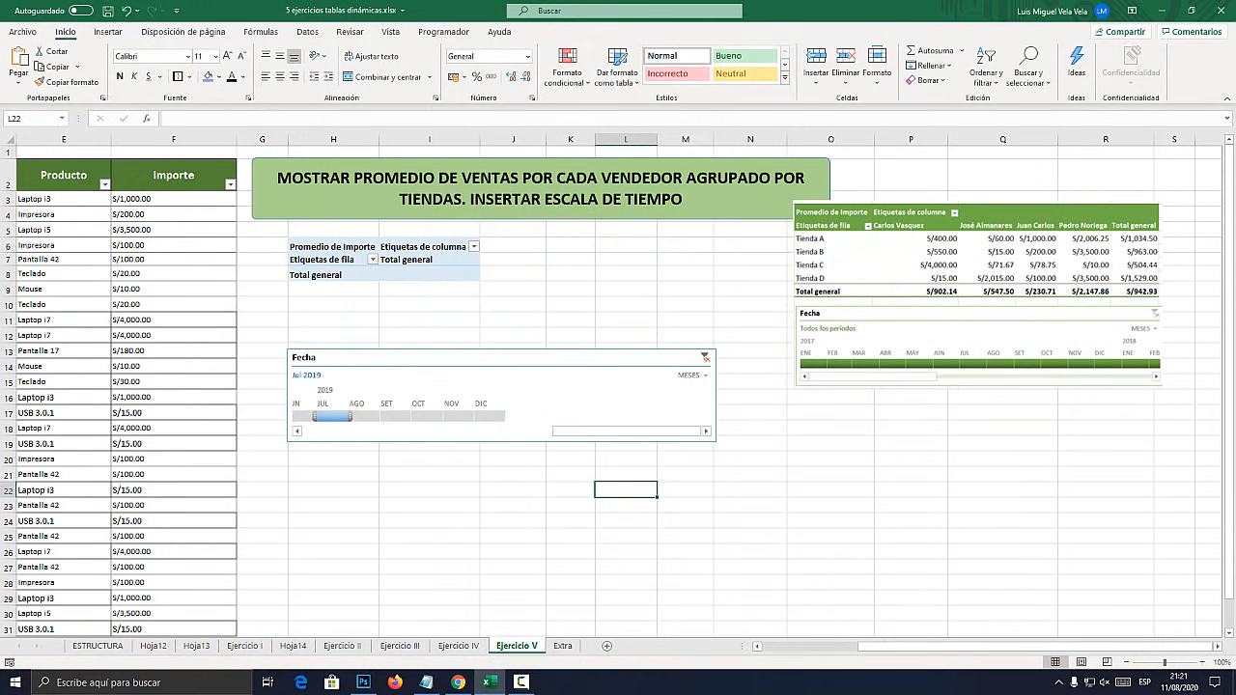
# Filter the pivot table by single months of 2018, going back from December to September
pyautogui.click(296, 431)
pyautogui.click(296, 432)
pyautogui.click(297, 432)
pyautogui.click(402, 416)
pyautogui.click(370, 417)
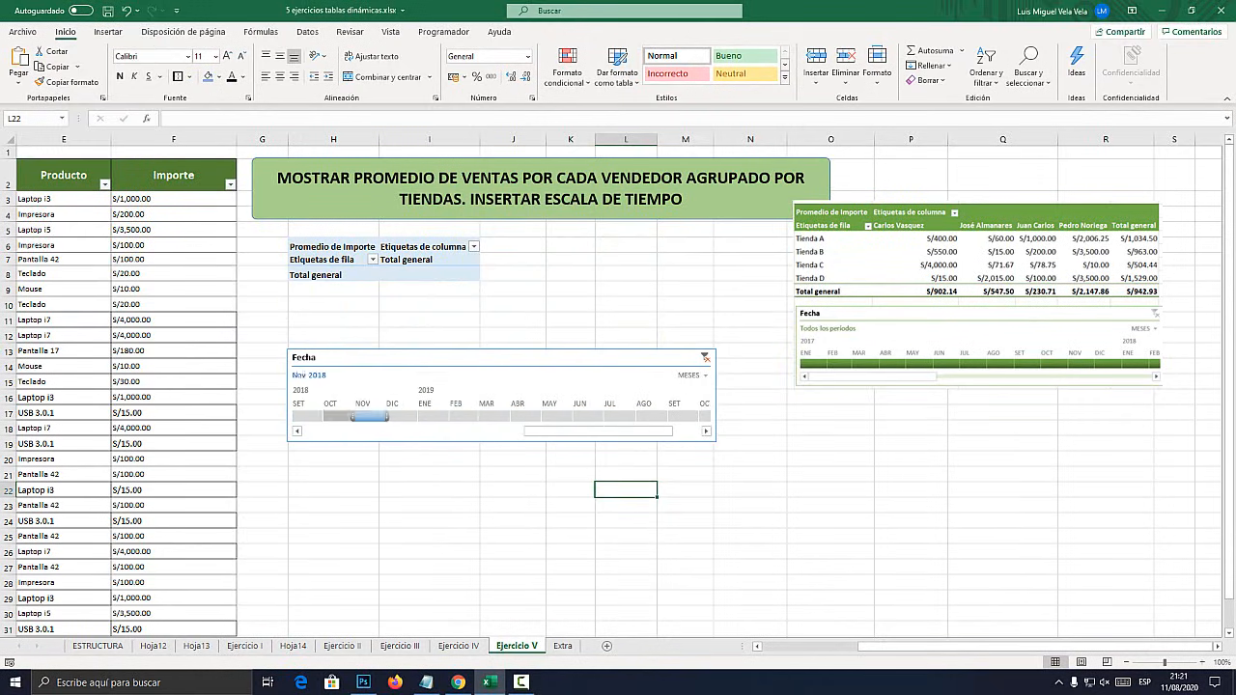
pyautogui.click(337, 416)
pyautogui.click(307, 416)
# Filter the pivot table month by month from January to July 2017 with the timeline
pyautogui.click(333, 432)
pyautogui.click(333, 432)
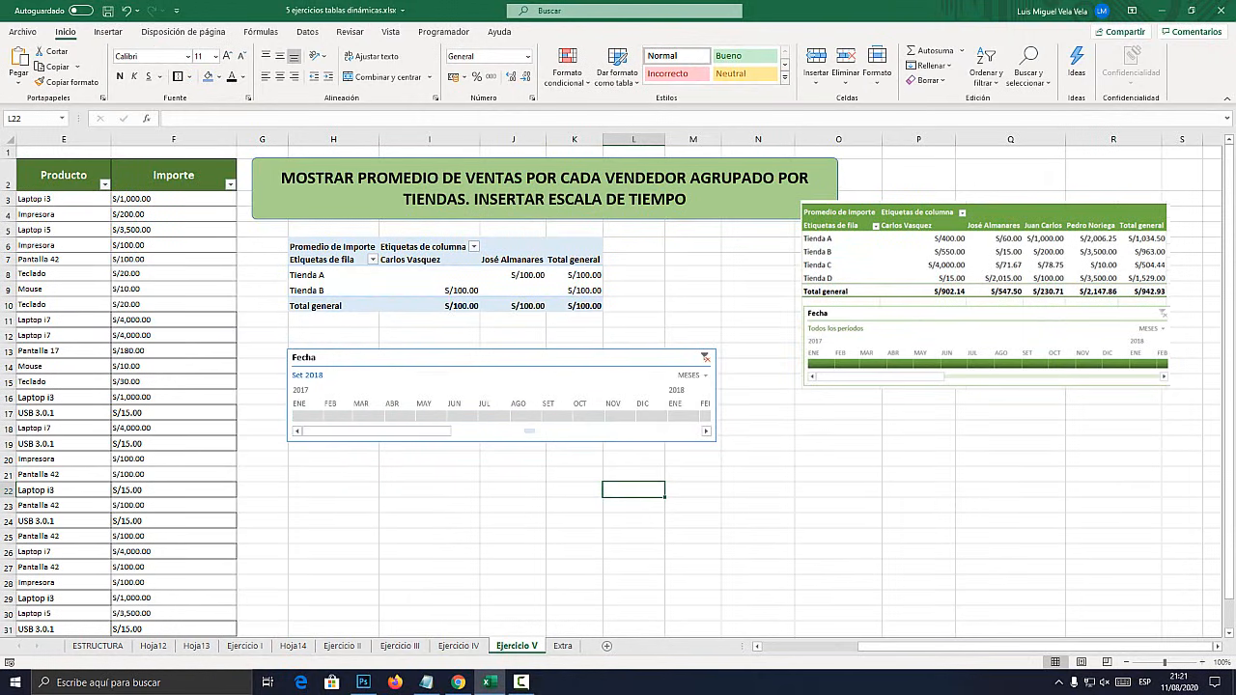
pyautogui.click(307, 417)
pyautogui.click(338, 416)
pyautogui.click(369, 417)
pyautogui.click(400, 416)
pyautogui.click(431, 417)
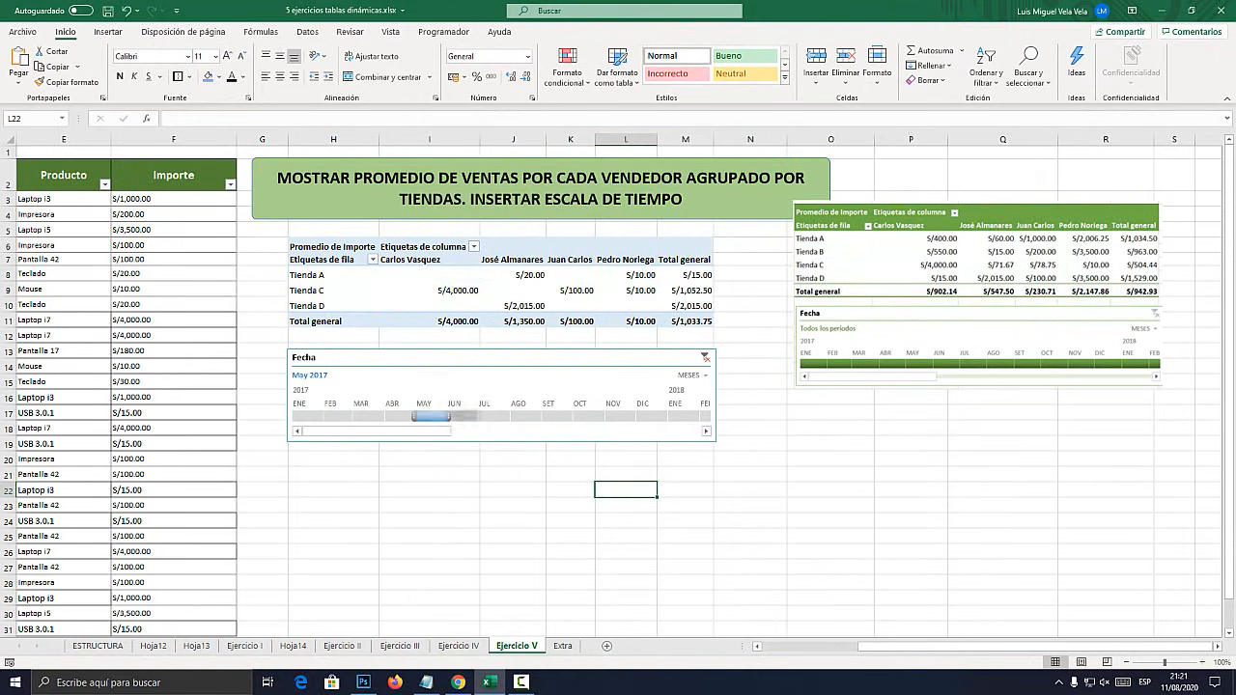
pyautogui.click(461, 416)
pyautogui.click(494, 416)
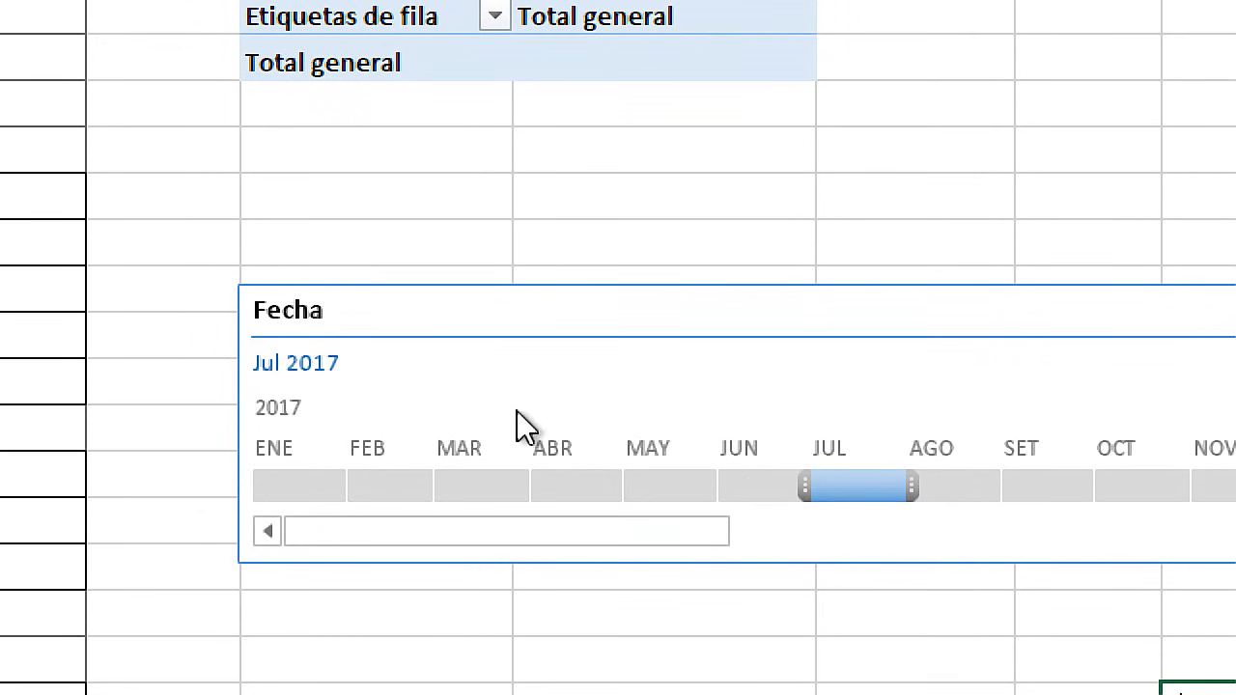
# Switch the timeline filter back and forth between April, May and June 2017
pyautogui.click(460, 417)
pyautogui.click(669, 481)
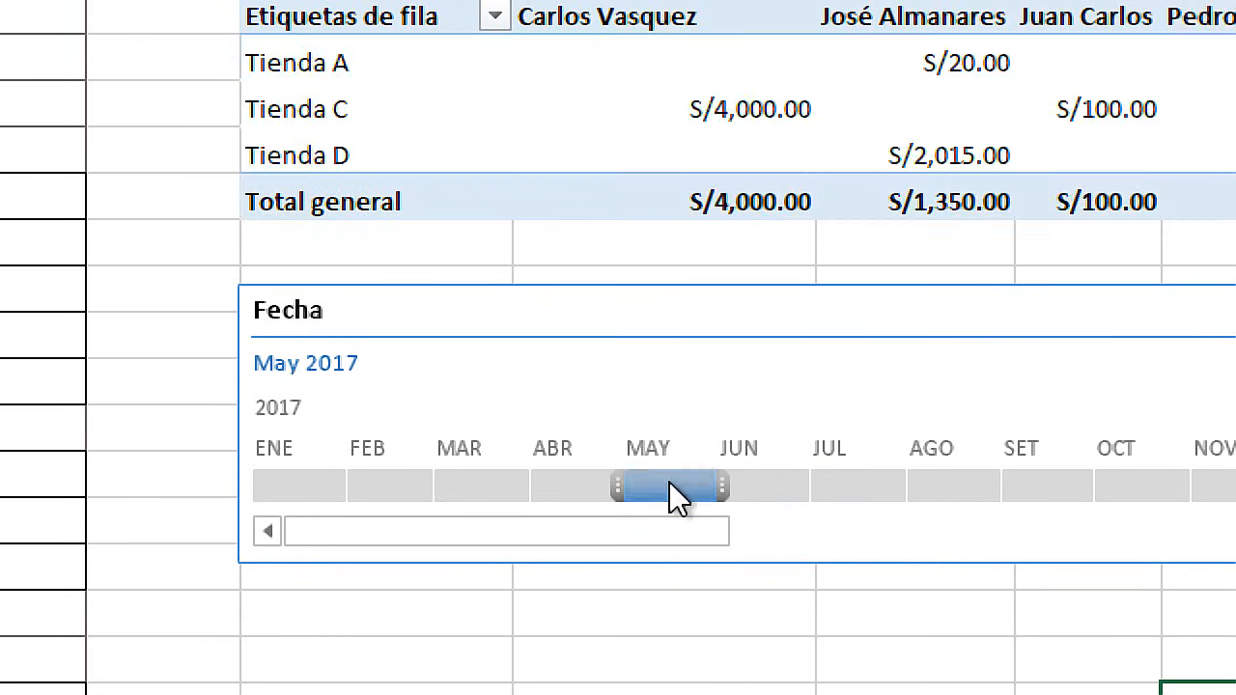
pyautogui.click(585, 481)
pyautogui.click(660, 486)
pyautogui.click(746, 488)
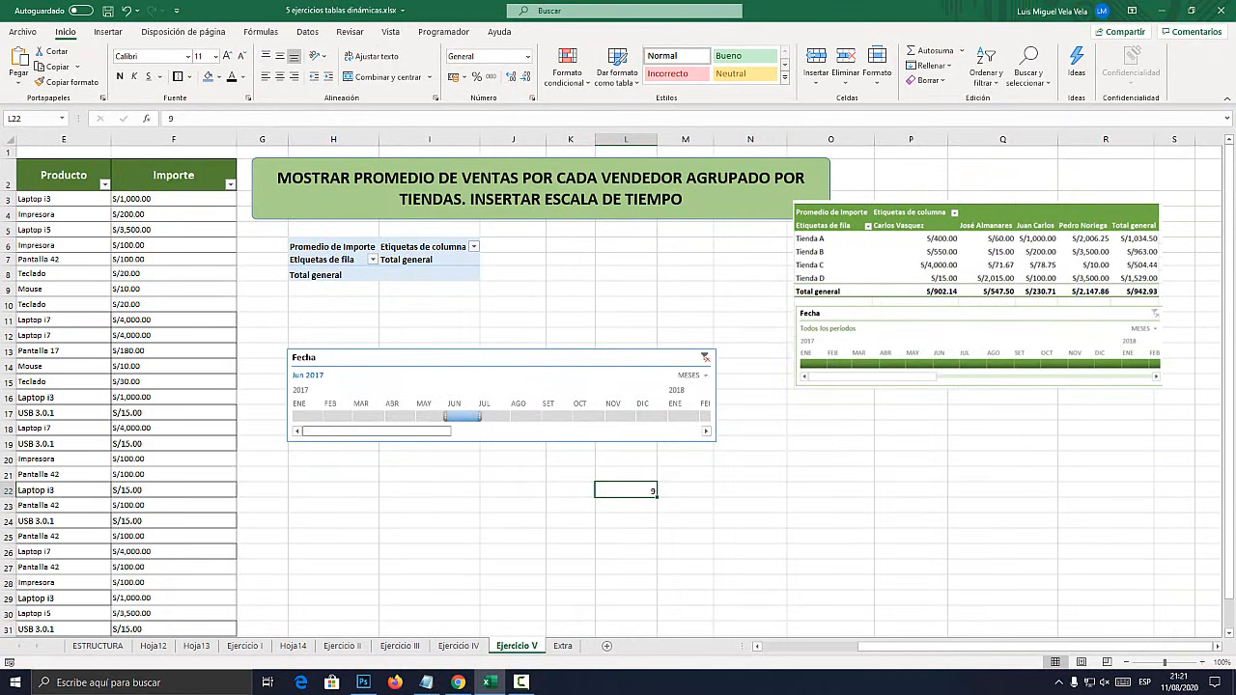
# Try the timeline filter on a few more months, and clear the filter to include all periods
pyautogui.moveTo(623, 531); pyautogui.dragTo(1082, 531)
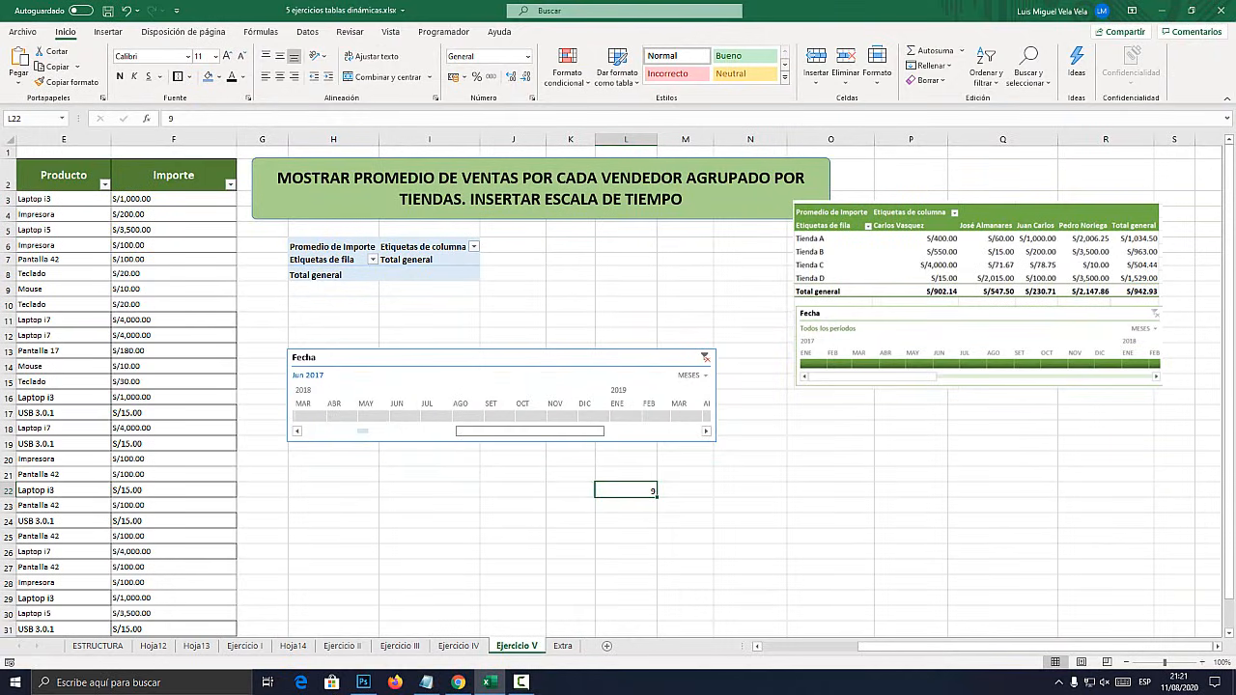
pyautogui.moveTo(531, 431); pyautogui.dragTo(412, 432)
pyautogui.click(461, 416)
pyautogui.click(525, 416)
pyautogui.click(586, 416)
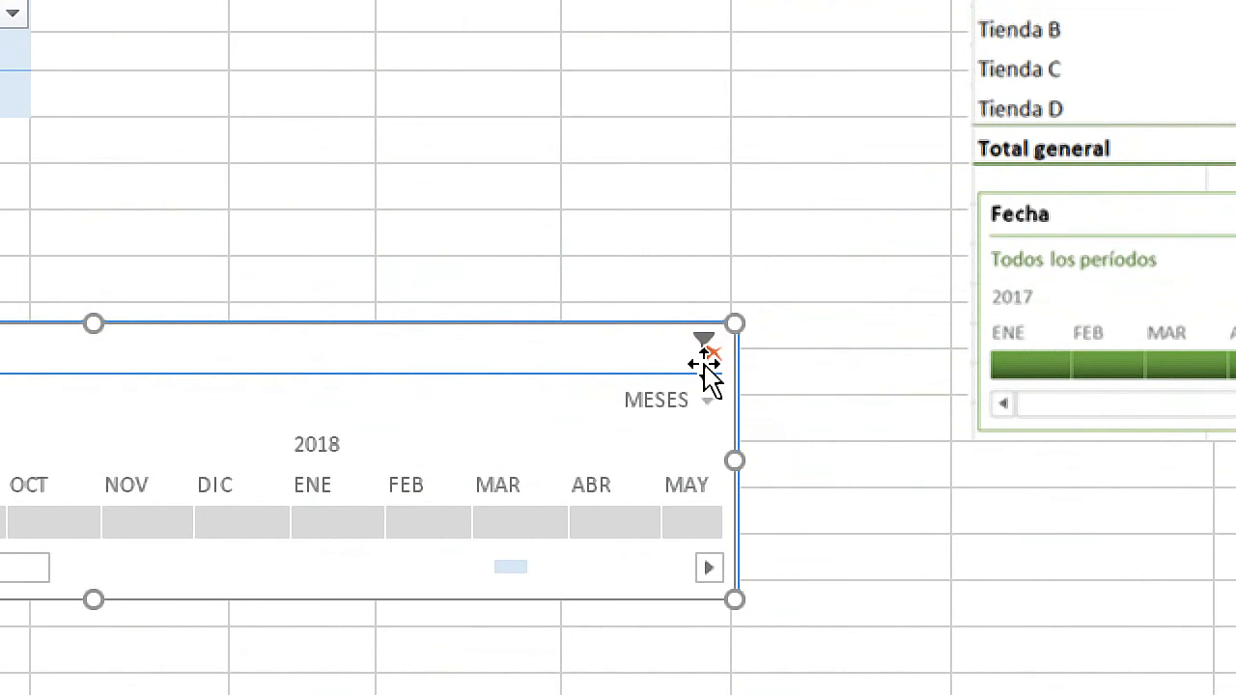
pyautogui.click(705, 357)
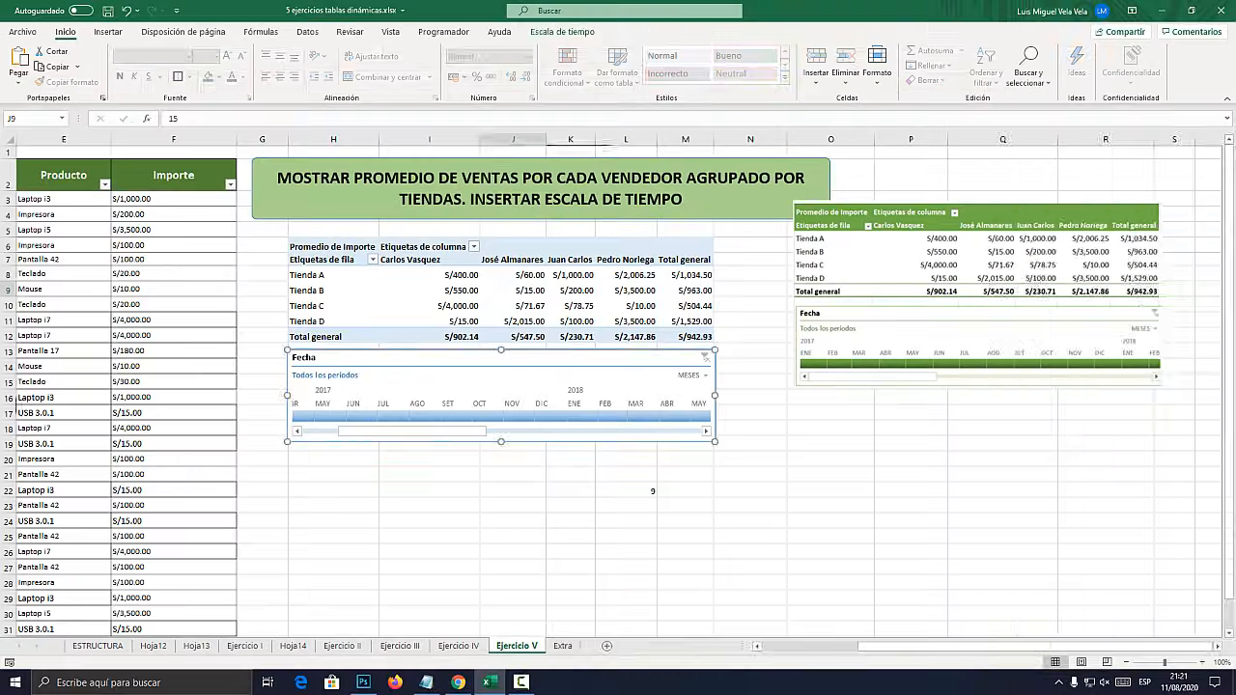
# Apply a pivot table style with a solid green header row, matching the sample image
pyautogui.click(513, 290)
pyautogui.click(660, 32)
pyautogui.click(405, 65)
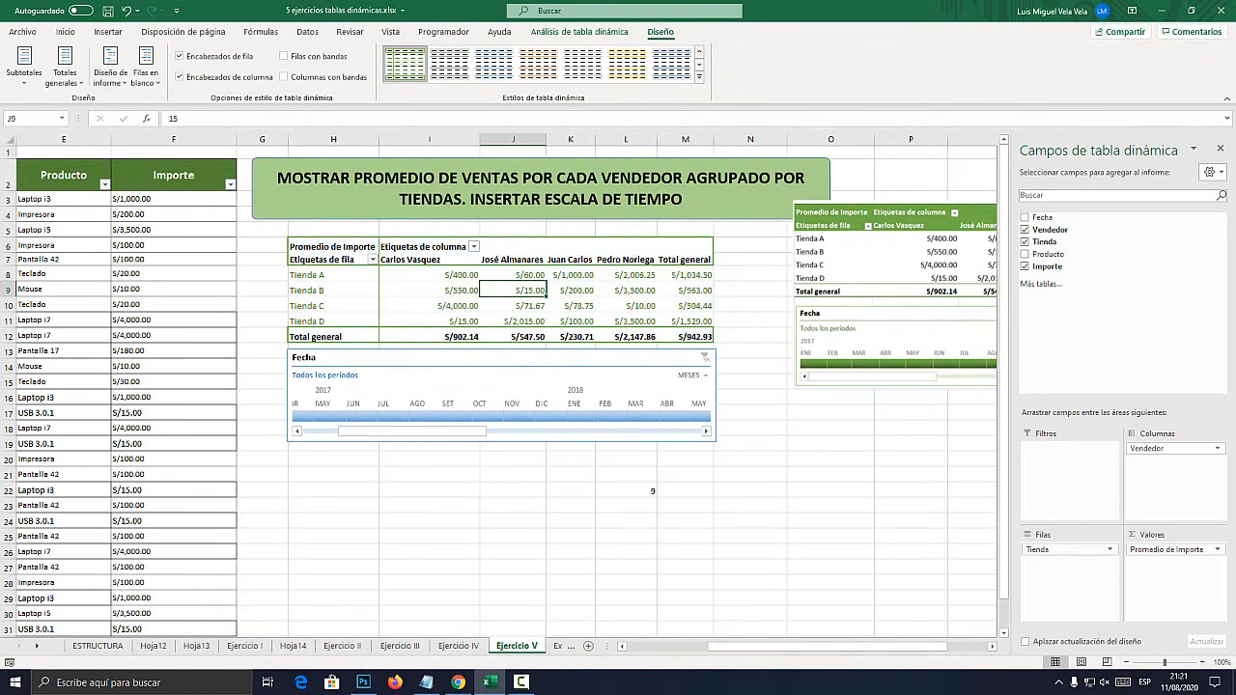
pyautogui.click(700, 77)
pyautogui.click(672, 292)
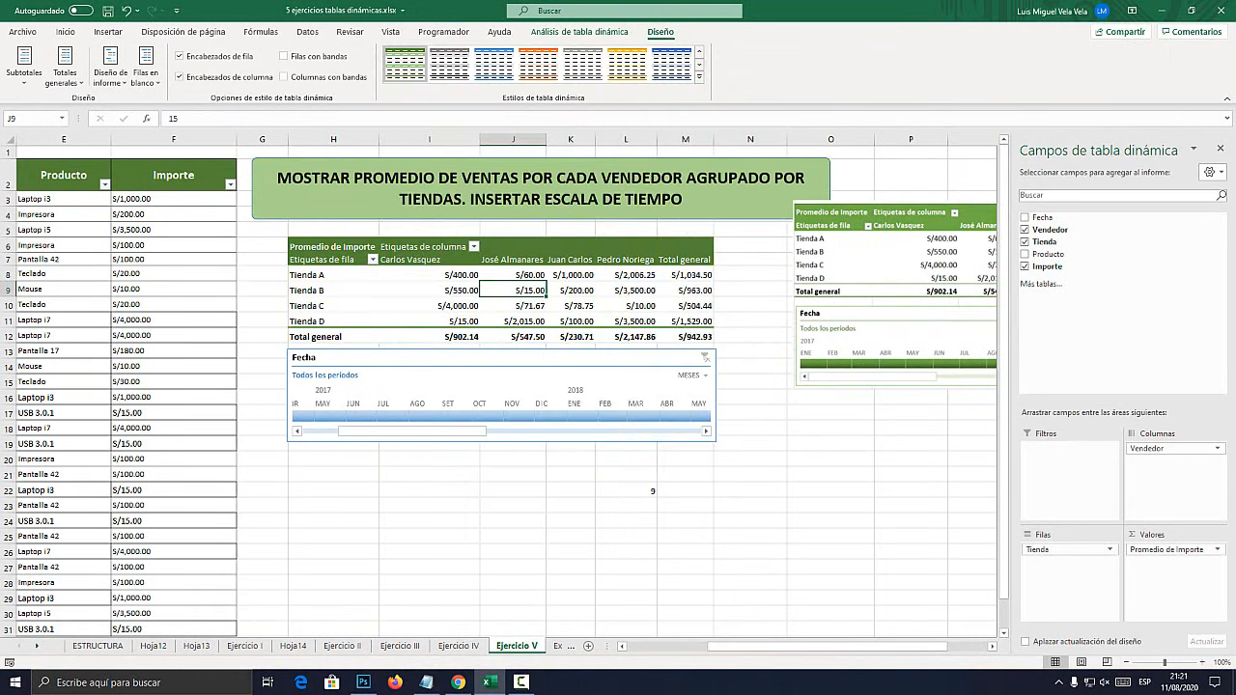
# Apply the green style from the Oscuro group to the Fecha timeline and move the sample image farther from the pivot table
pyautogui.click(541, 359)
pyautogui.click(562, 32)
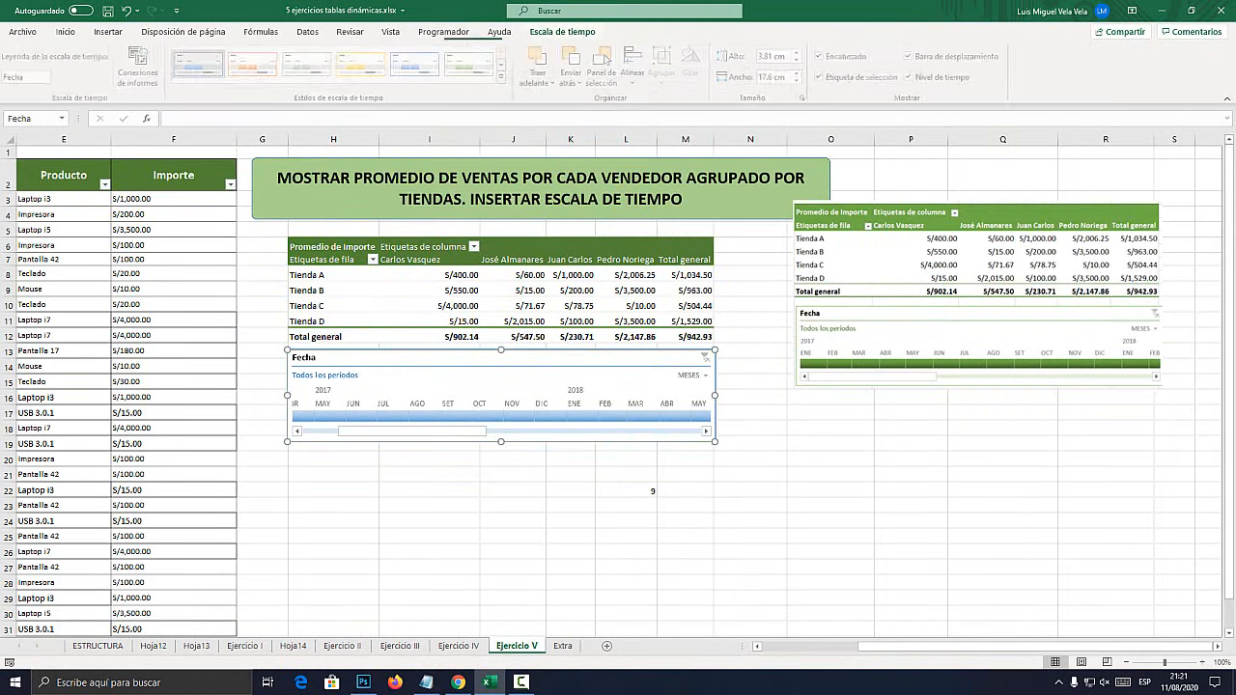
pyautogui.click(504, 78)
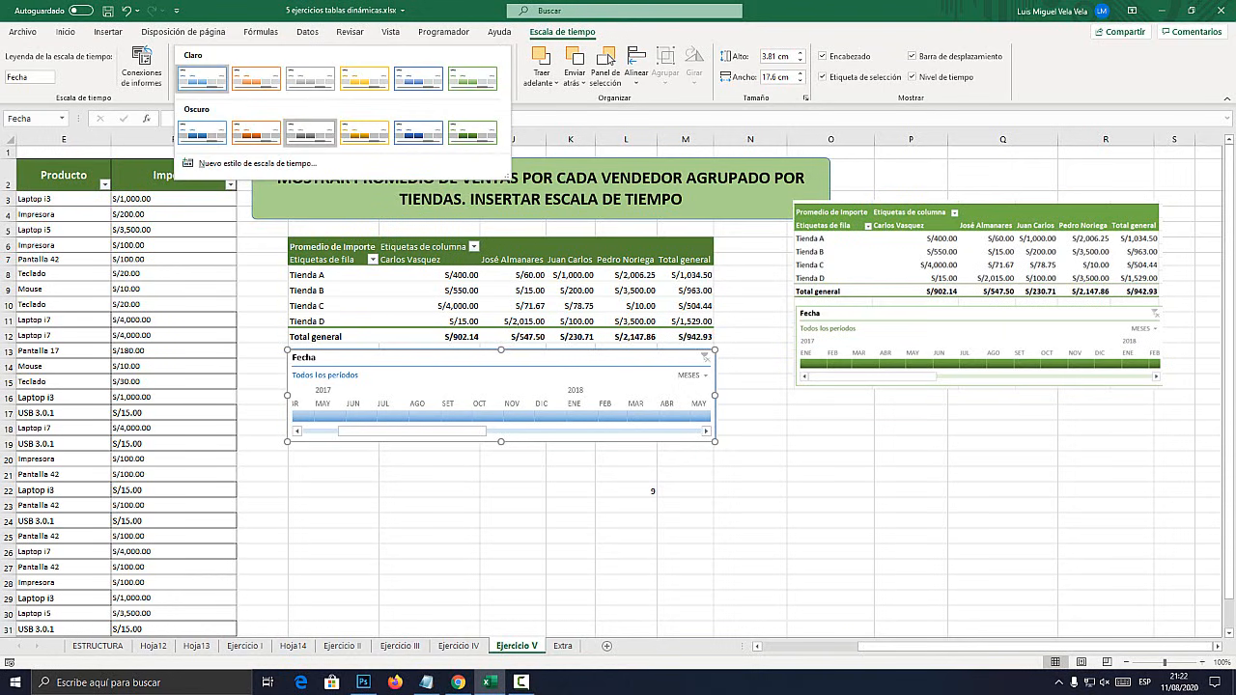
pyautogui.click(472, 131)
pyautogui.click(571, 506)
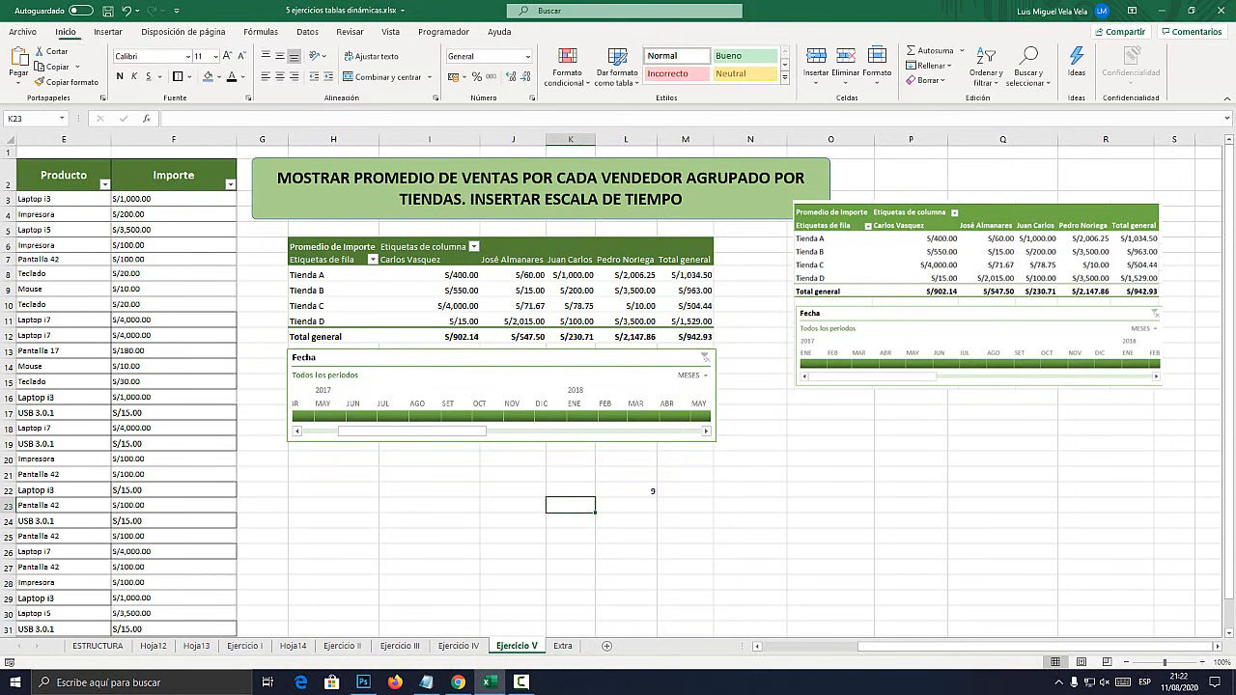
pyautogui.moveTo(965, 253); pyautogui.dragTo(1032, 336)
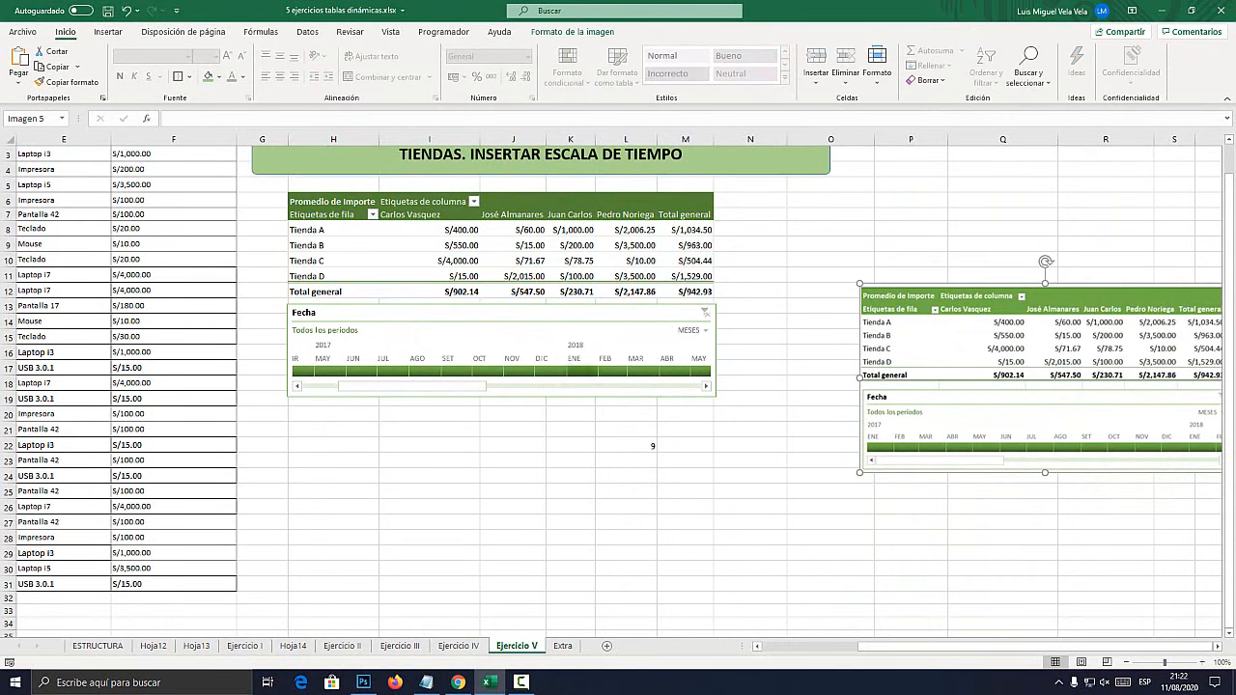
# Filter the restyled pivot table by single months of 2017, from January through July and back to April
pyautogui.moveTo(454, 386); pyautogui.dragTo(419, 386)
pyautogui.click(338, 371)
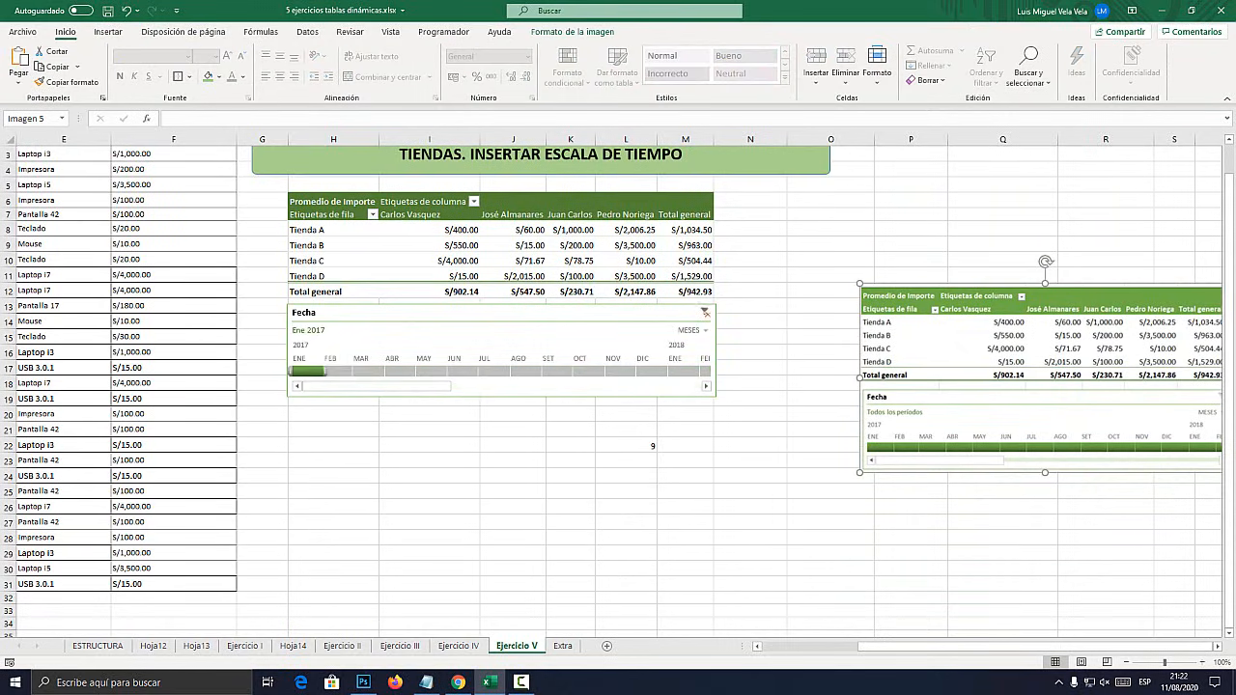
pyautogui.click(430, 371)
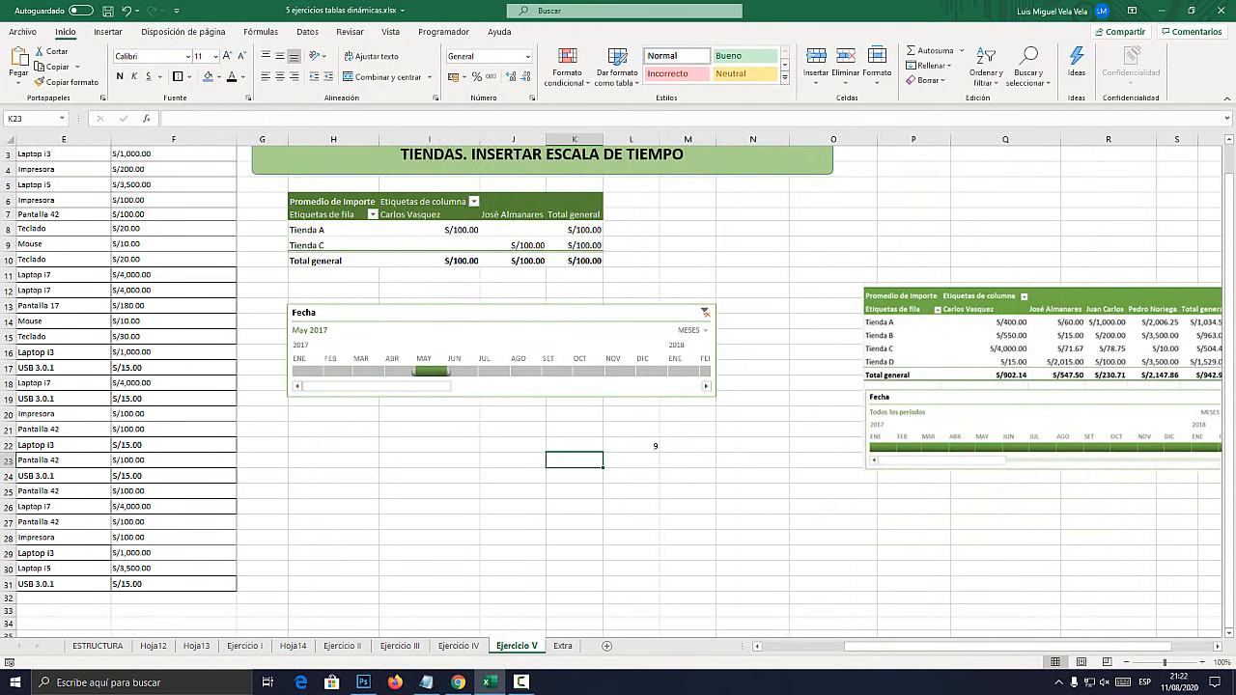
pyautogui.click(464, 370)
pyautogui.click(496, 370)
pyautogui.click(464, 371)
pyautogui.click(429, 371)
pyautogui.click(400, 371)
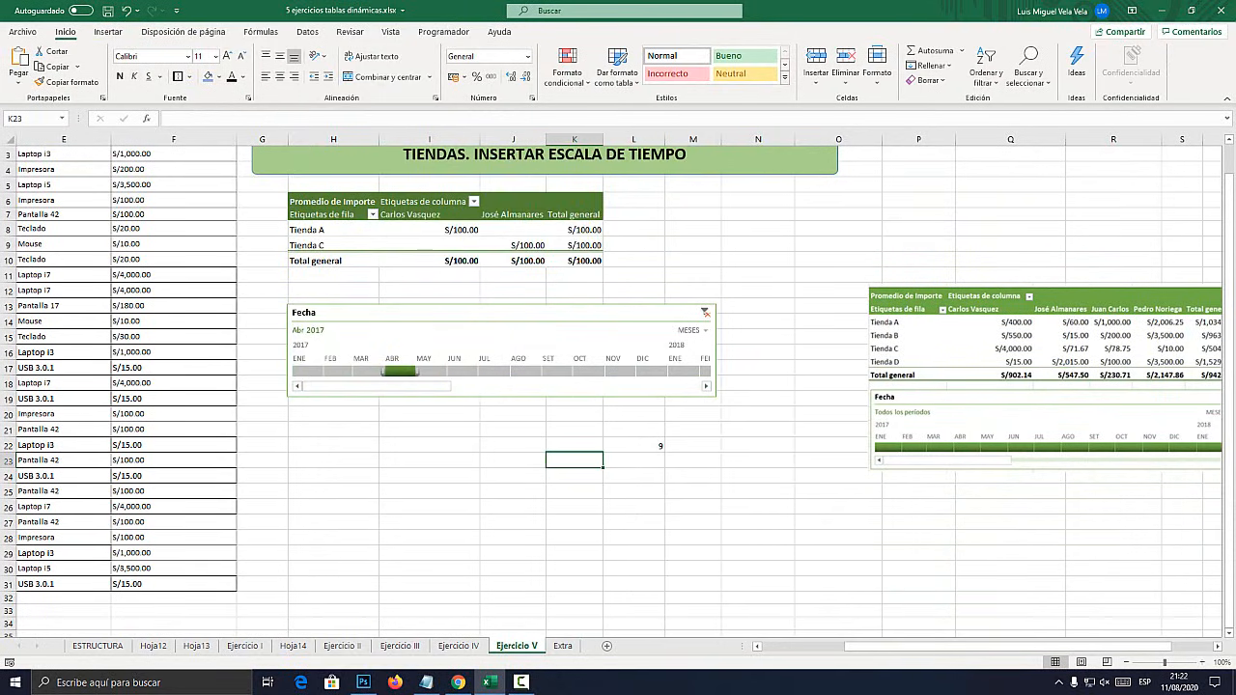
# Clear the Fecha timeline filter to include all periods, and move the sample image closer to the pivot table
pyautogui.click(430, 370)
pyautogui.click(705, 312)
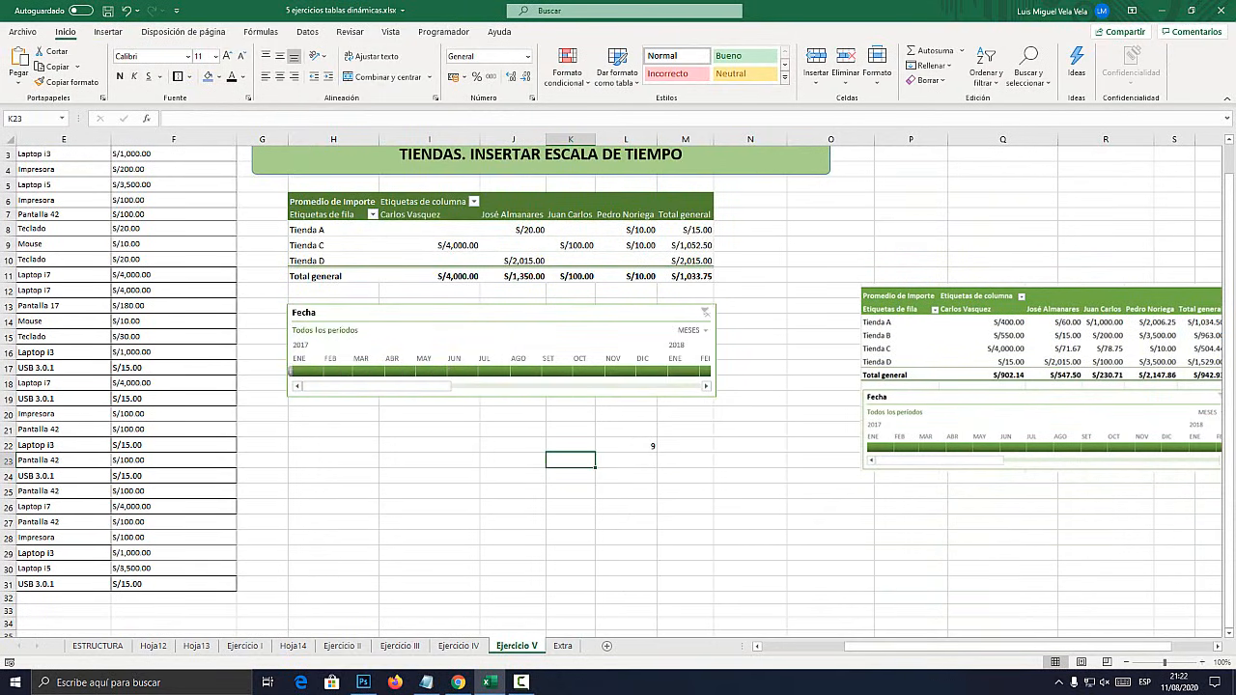
pyautogui.moveTo(1043, 377); pyautogui.dragTo(959, 327)
pyautogui.moveTo(1045, 647); pyautogui.dragTo(963, 647)
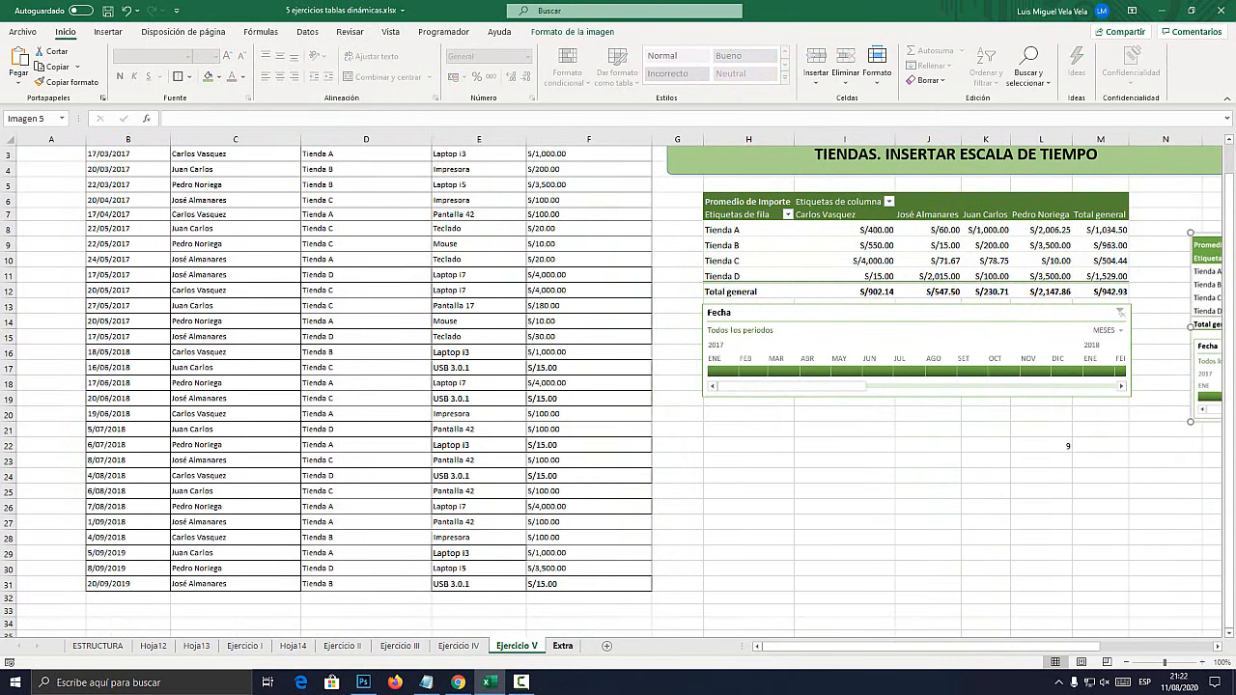
# Open the Extra sheet and add "CAMPO CALCULADO" as item 4 of the Notepad list, leaving Notepad minimized
pyautogui.hotkey('ctrl', 'pagedown')
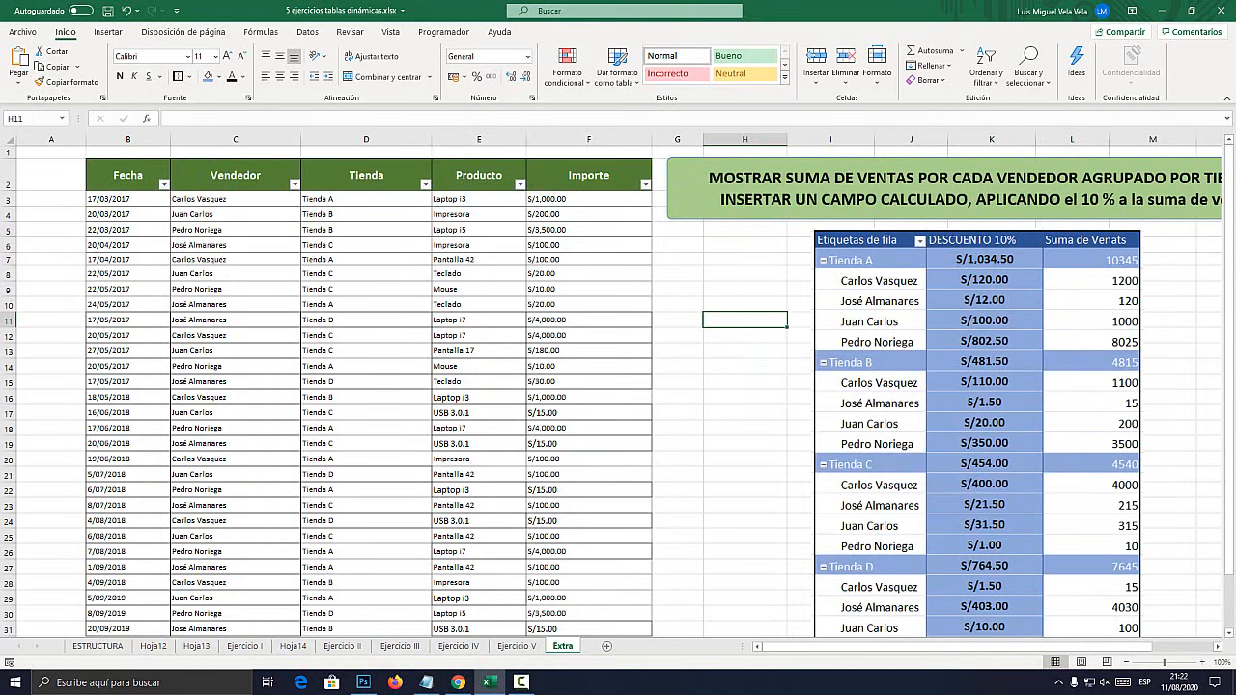
pyautogui.click(426, 683)
pyautogui.click(546, 384)
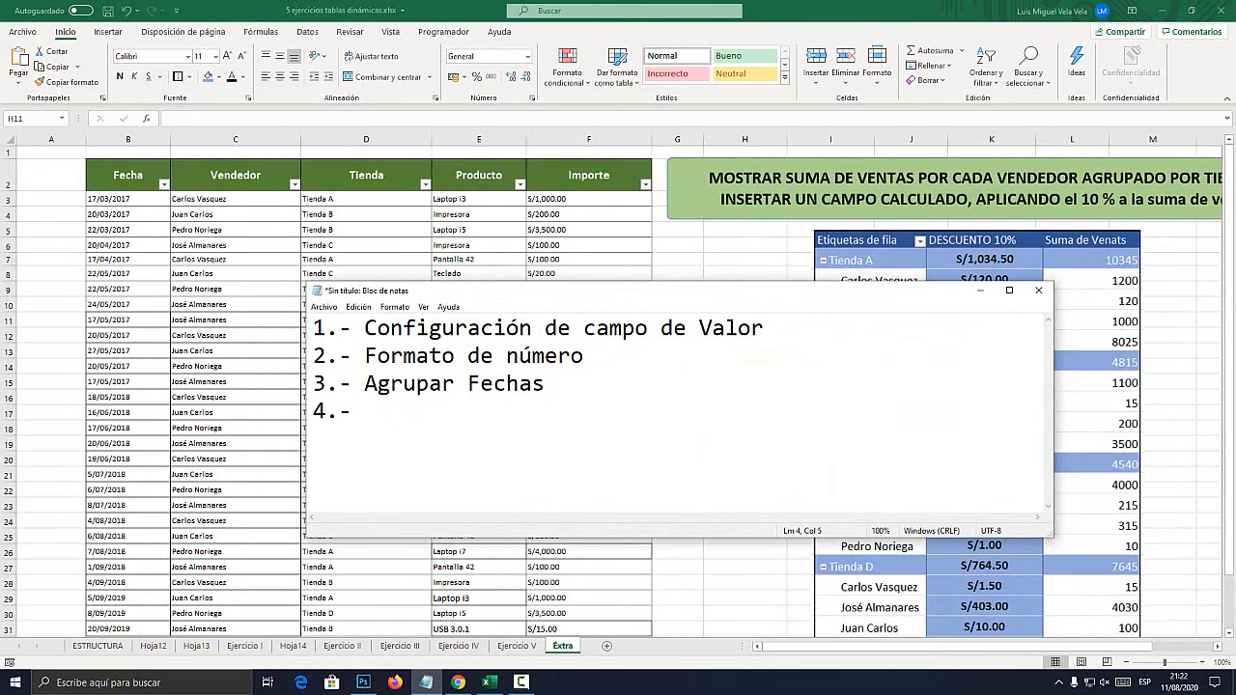
pyautogui.write('4.- CAMPO CALCULADO')
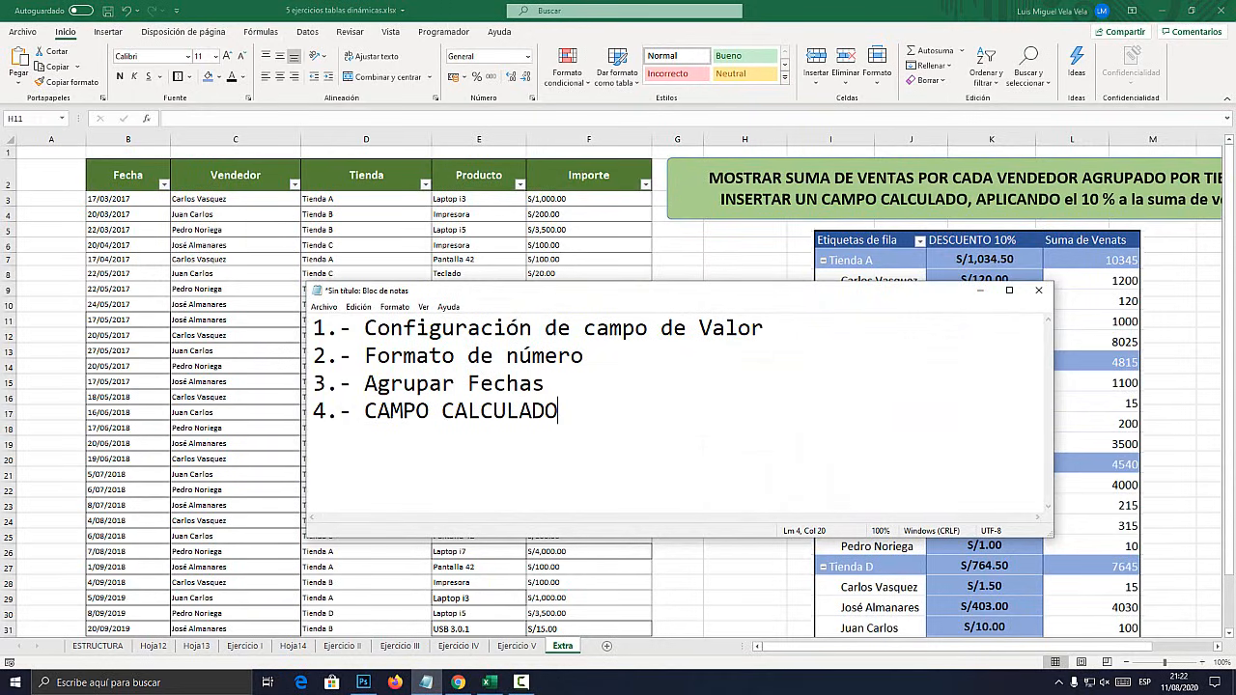
pyautogui.moveTo(327, 412); pyautogui.dragTo(314, 411)
pyautogui.click(428, 411)
pyautogui.press('End')
pyautogui.hotkey('shift', 'Home')
pyautogui.click(981, 290)
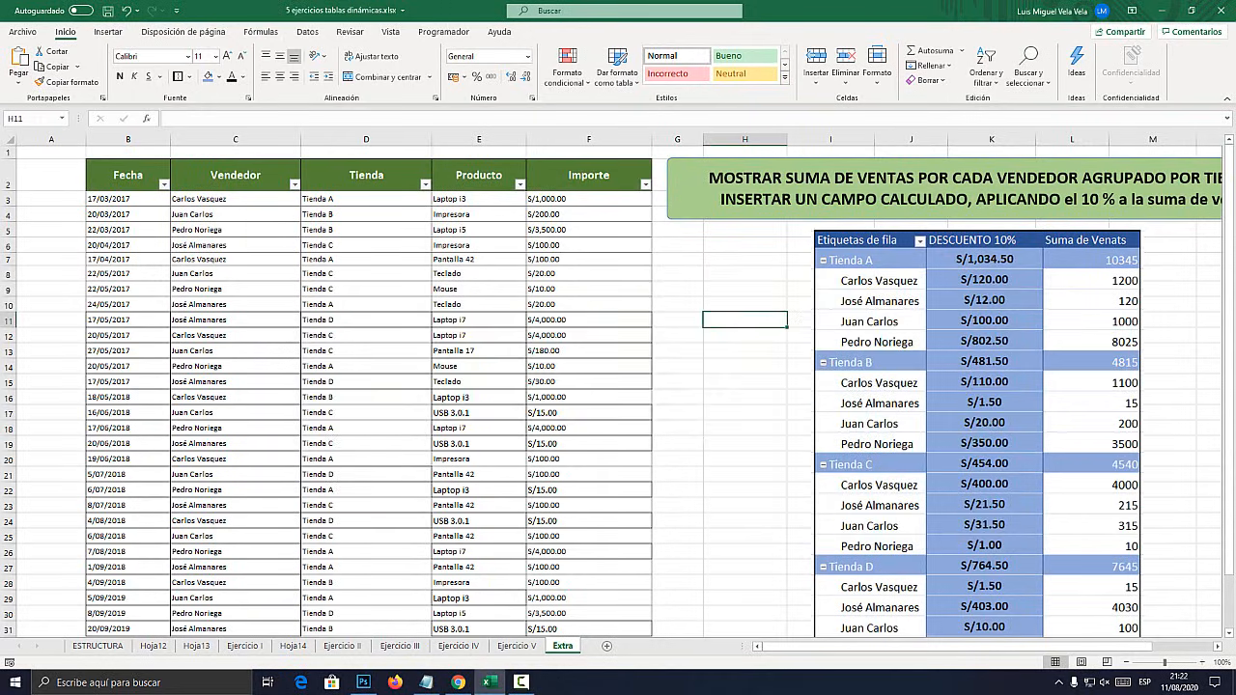
# Move the sample image of the discount pivot table over the source data and scale it down slightly
pyautogui.moveTo(981, 311); pyautogui.dragTo(434, 260)
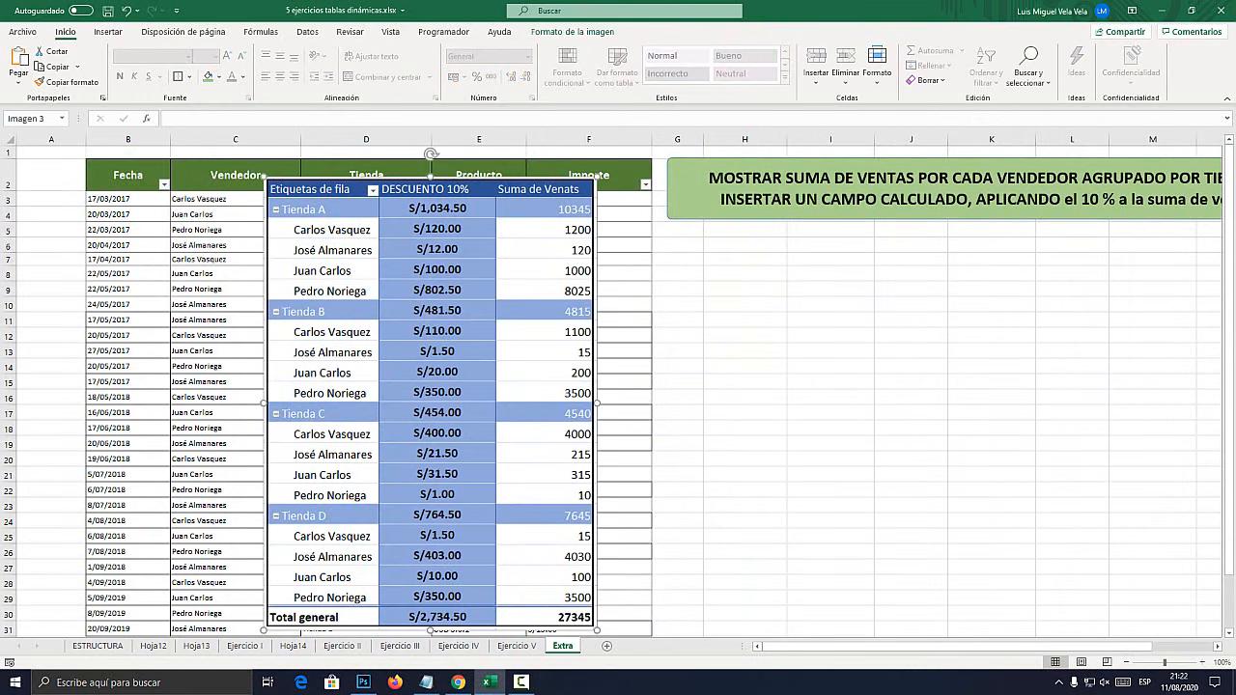
pyautogui.moveTo(264, 177); pyautogui.dragTo(427, 399)
pyautogui.moveTo(478, 458); pyautogui.dragTo(234, 205)
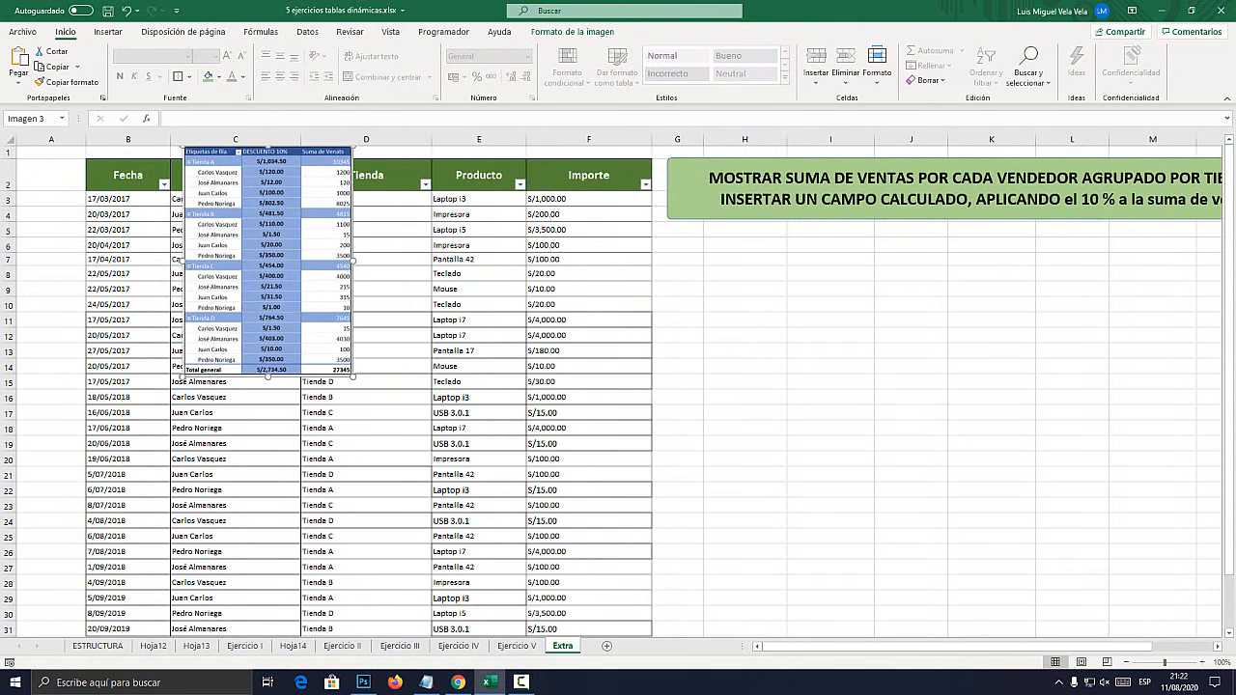
pyautogui.moveTo(353, 376); pyautogui.dragTo(477, 544)
pyautogui.moveTo(331, 344); pyautogui.dragTo(373, 394)
# Create a pivot table from the sales data in B2:F31, placed on the existing Extra sheet at cell H6
pyautogui.click(855, 168)
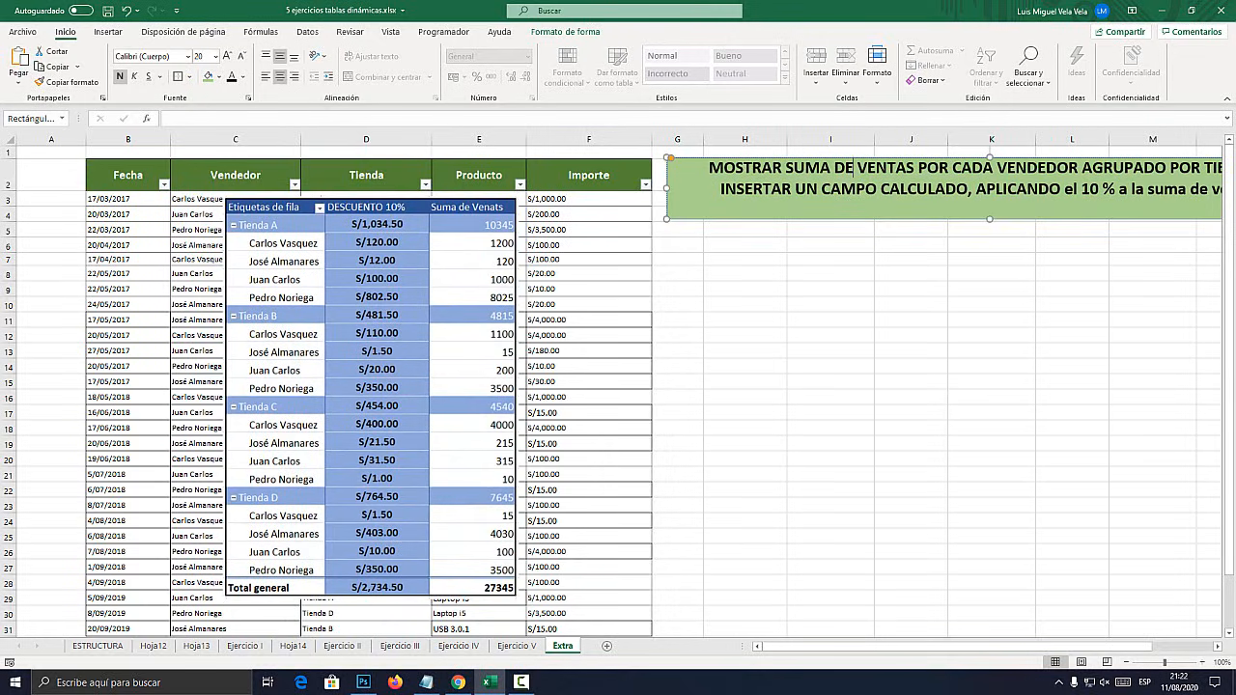
pyautogui.hscroll(1, 618, 386)
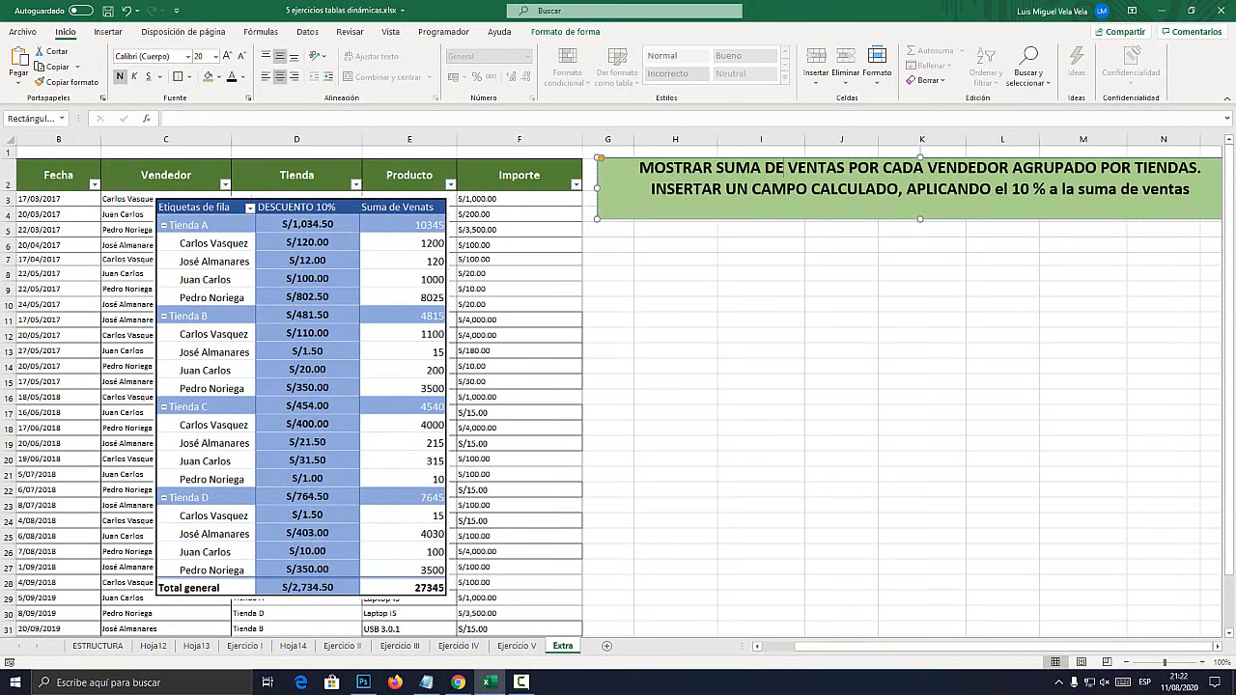
pyautogui.moveTo(640, 168); pyautogui.dragTo(763, 168)
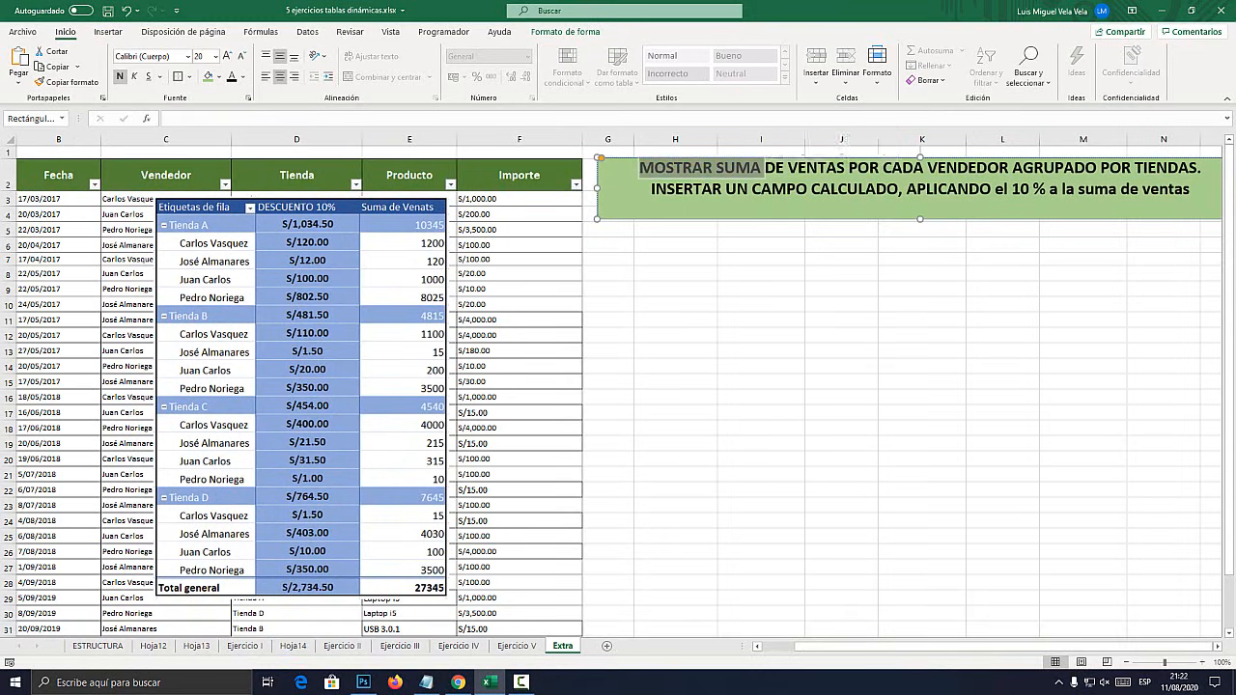
pyautogui.moveTo(57, 175); pyautogui.dragTo(583, 467)
pyautogui.scroll(4, 386, 290)
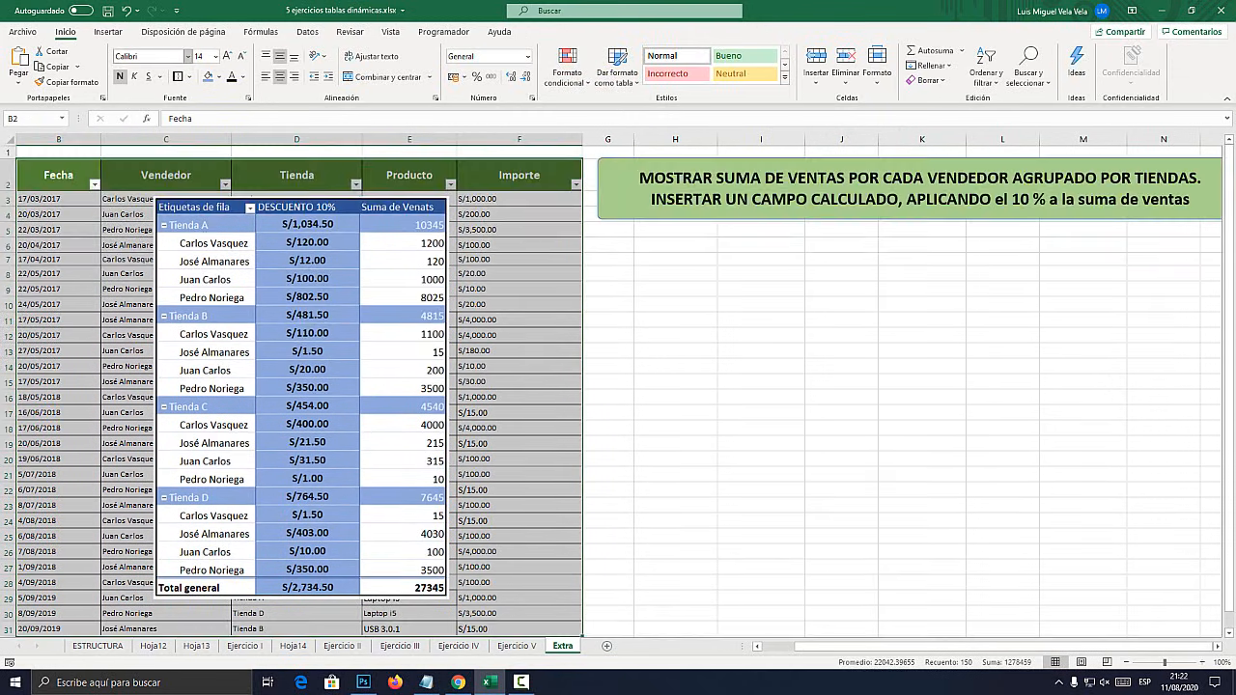
pyautogui.click(108, 31)
pyautogui.click(21, 68)
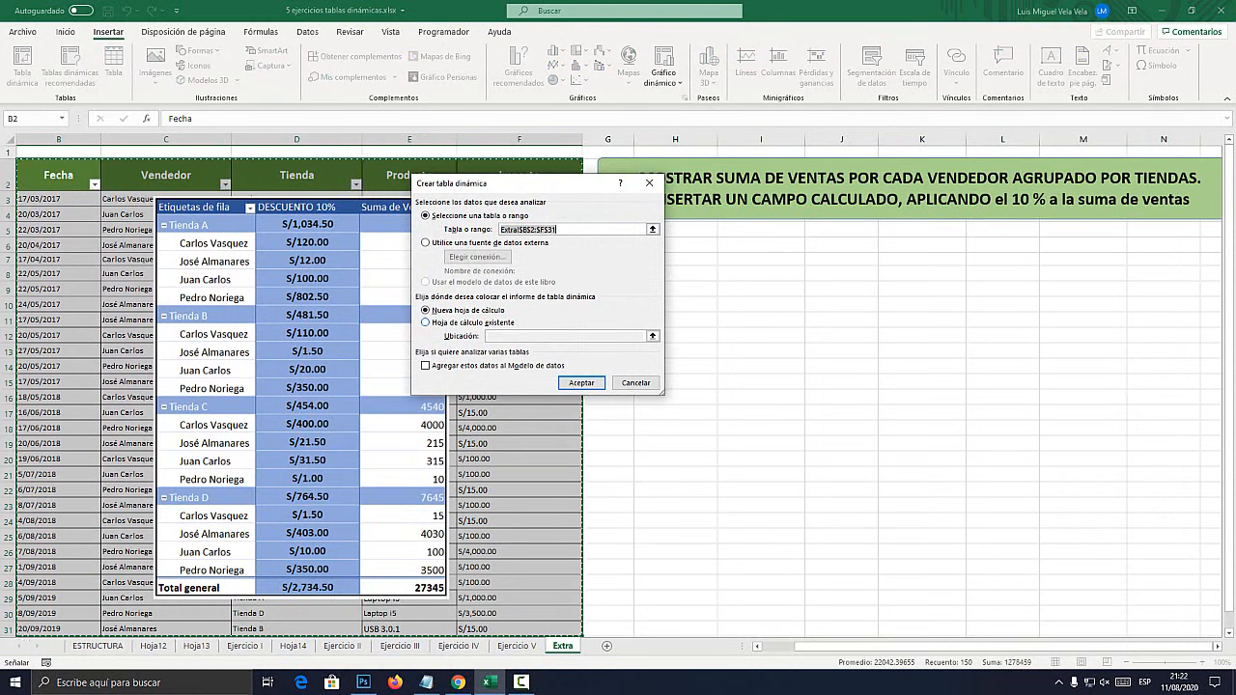
pyautogui.click(425, 323)
pyautogui.moveTo(502, 183); pyautogui.dragTo(324, 189)
pyautogui.click(675, 245)
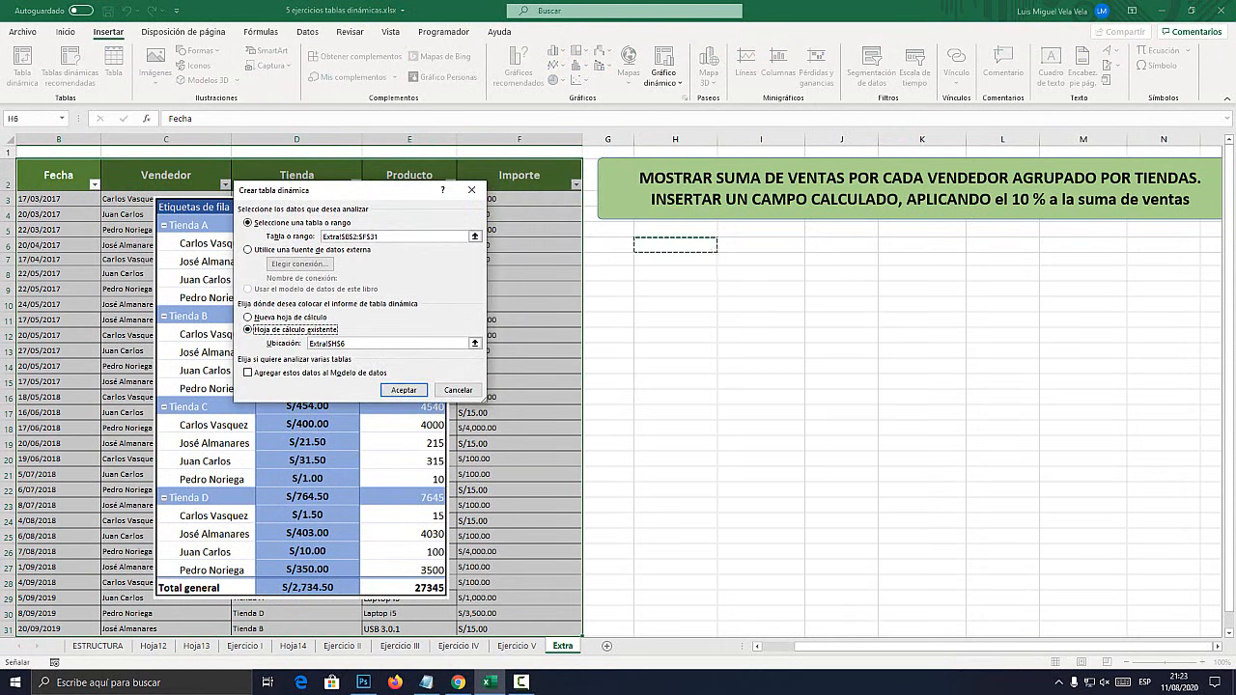
pyautogui.click(404, 390)
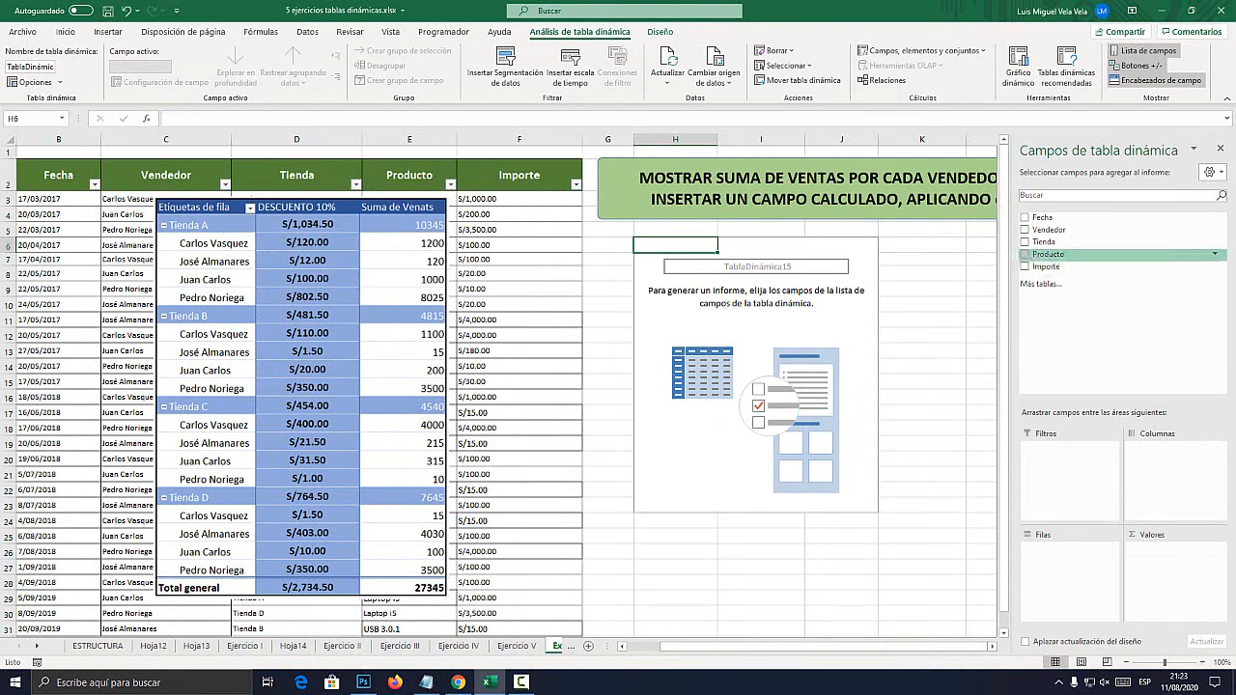
# Add Importe to the pivot table's values, Vendedor to the columns and Tienda to the rows
pyautogui.click(1025, 267)
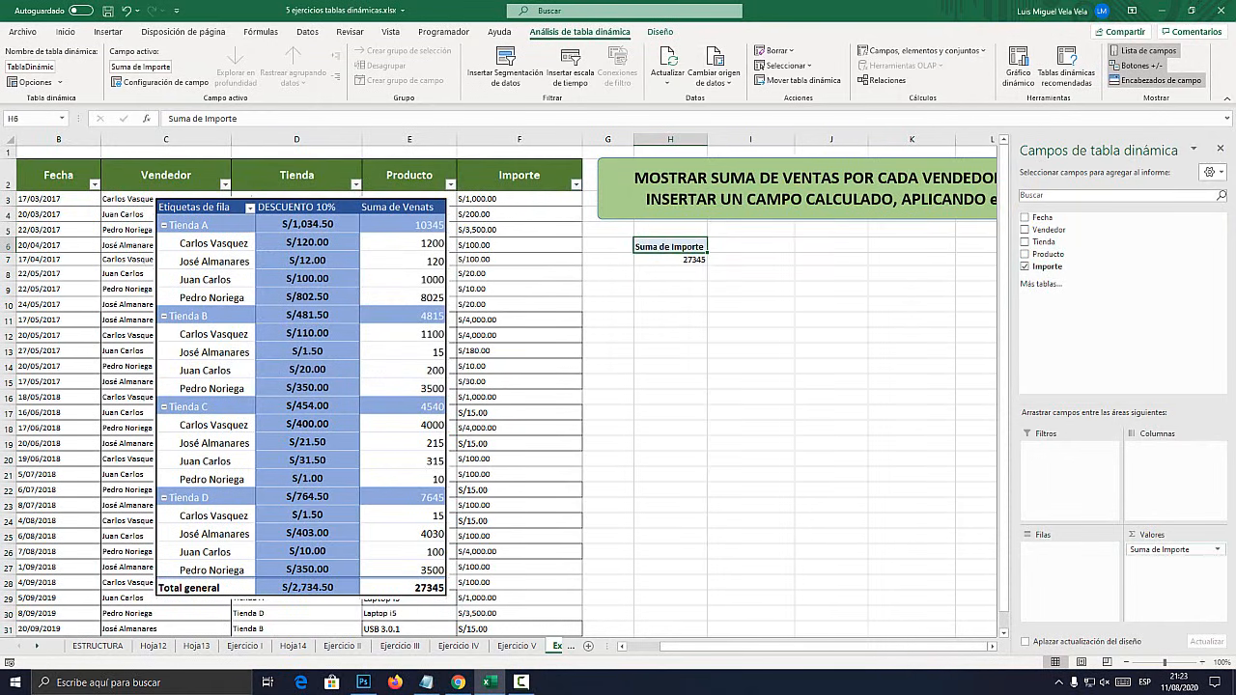
pyautogui.click(992, 646)
pyautogui.click(992, 646)
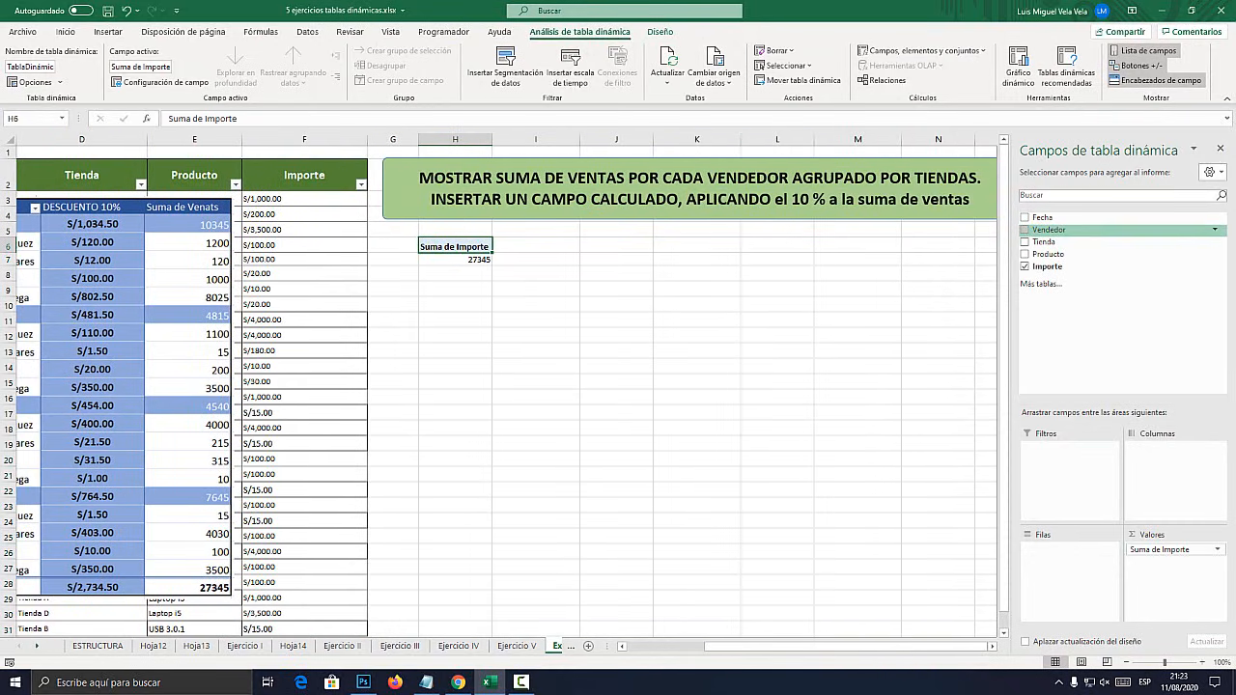
pyautogui.moveTo(1050, 230); pyautogui.dragTo(1168, 469)
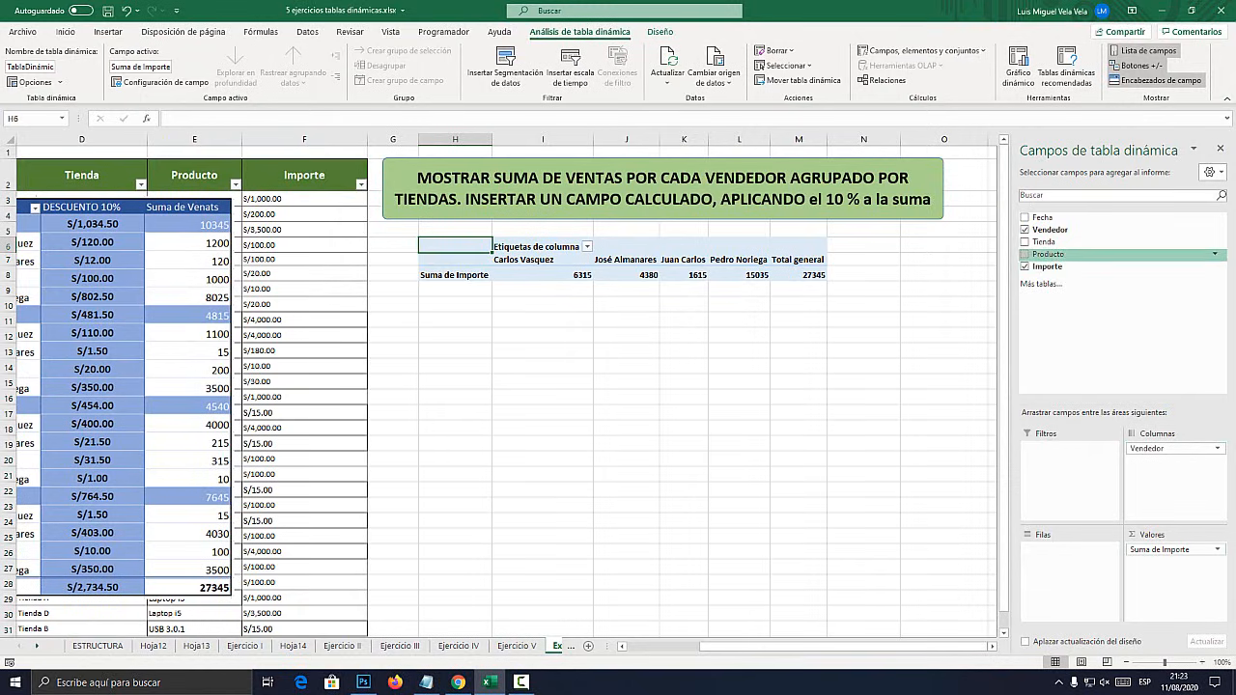
pyautogui.moveTo(1044, 242); pyautogui.dragTo(1069, 578)
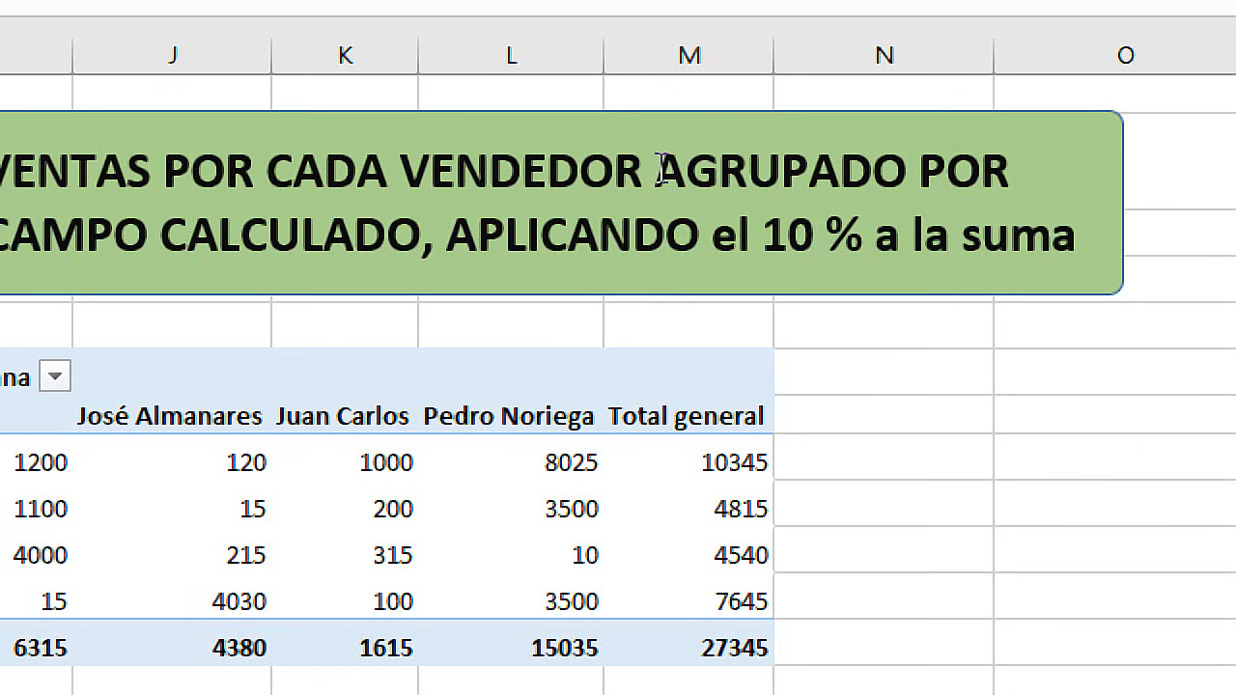
# Try the layout with Vendedor in the rows and Tienda in the columns, and restore the original arrangement
pyautogui.moveTo(794, 176); pyautogui.dragTo(908, 124)
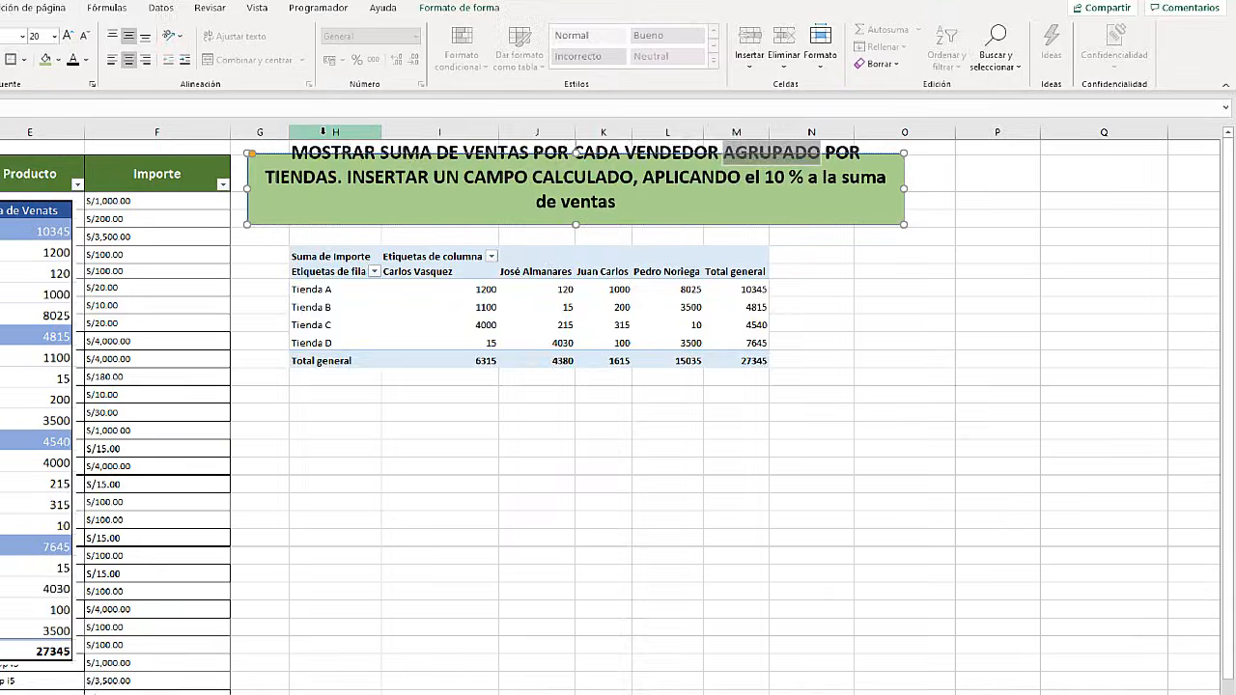
pyautogui.press('Escape')
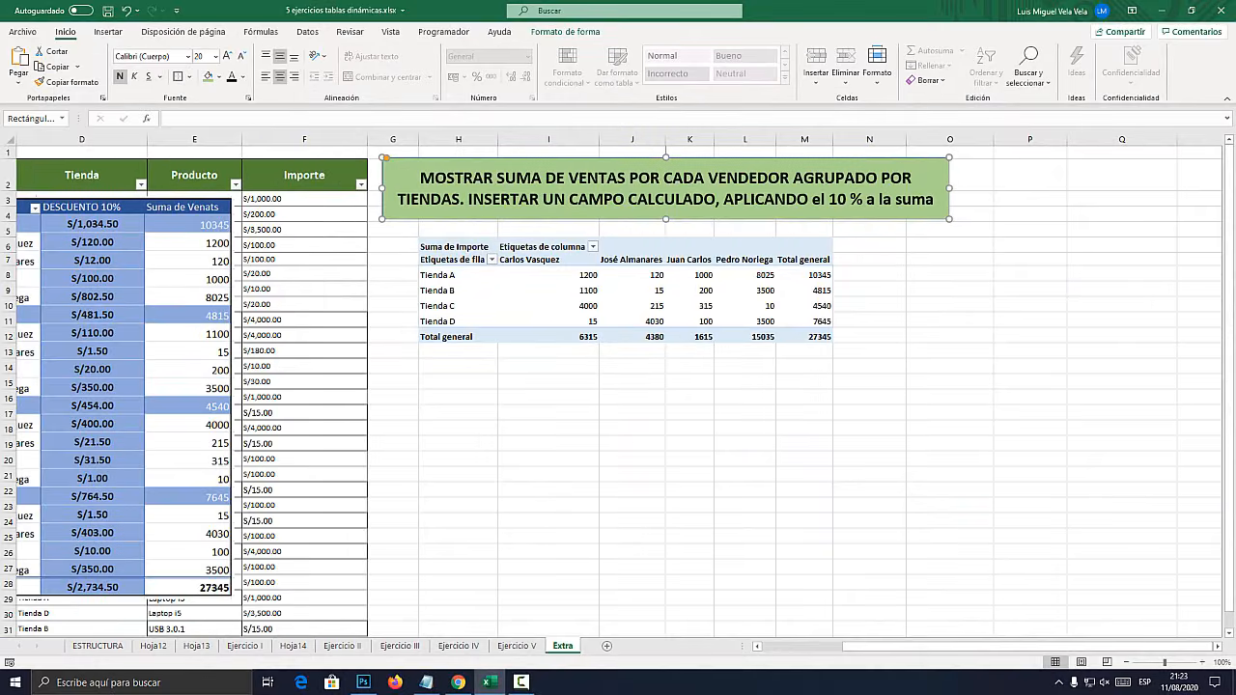
pyautogui.click(548, 275)
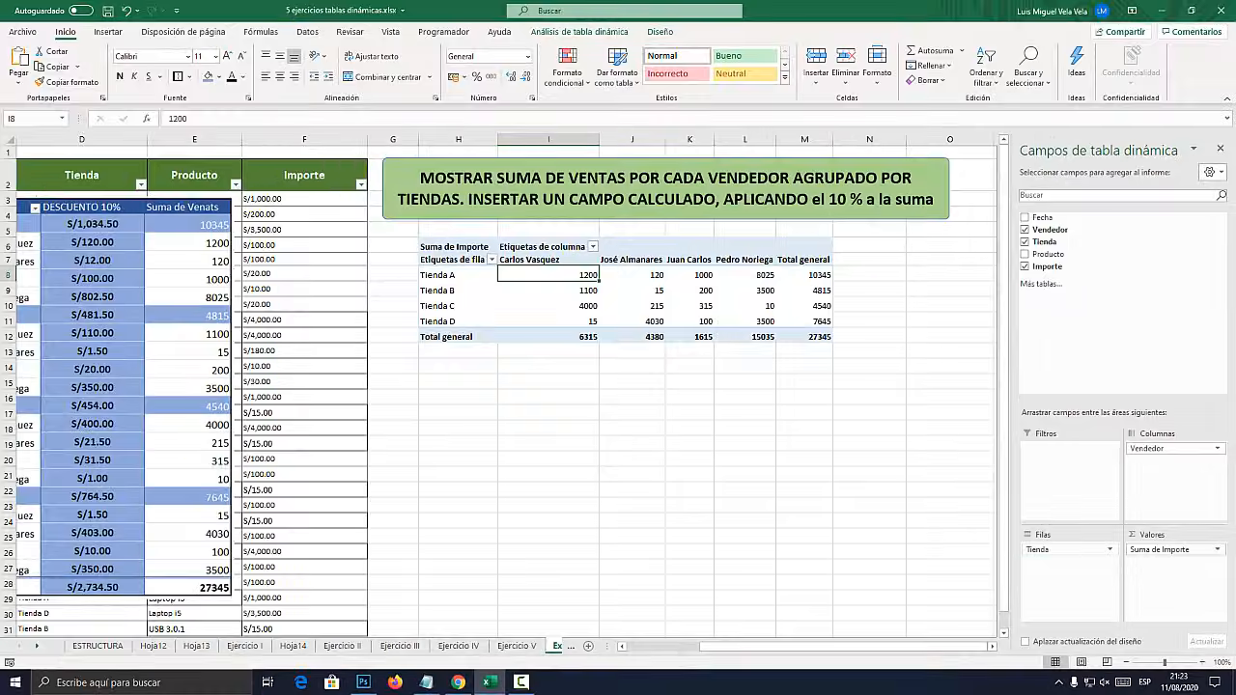
pyautogui.moveTo(1062, 549)
pyautogui.mouseDown()
pyautogui.moveTo(1167, 447)
pyautogui.moveTo(1074, 560)
pyautogui.mouseUp()
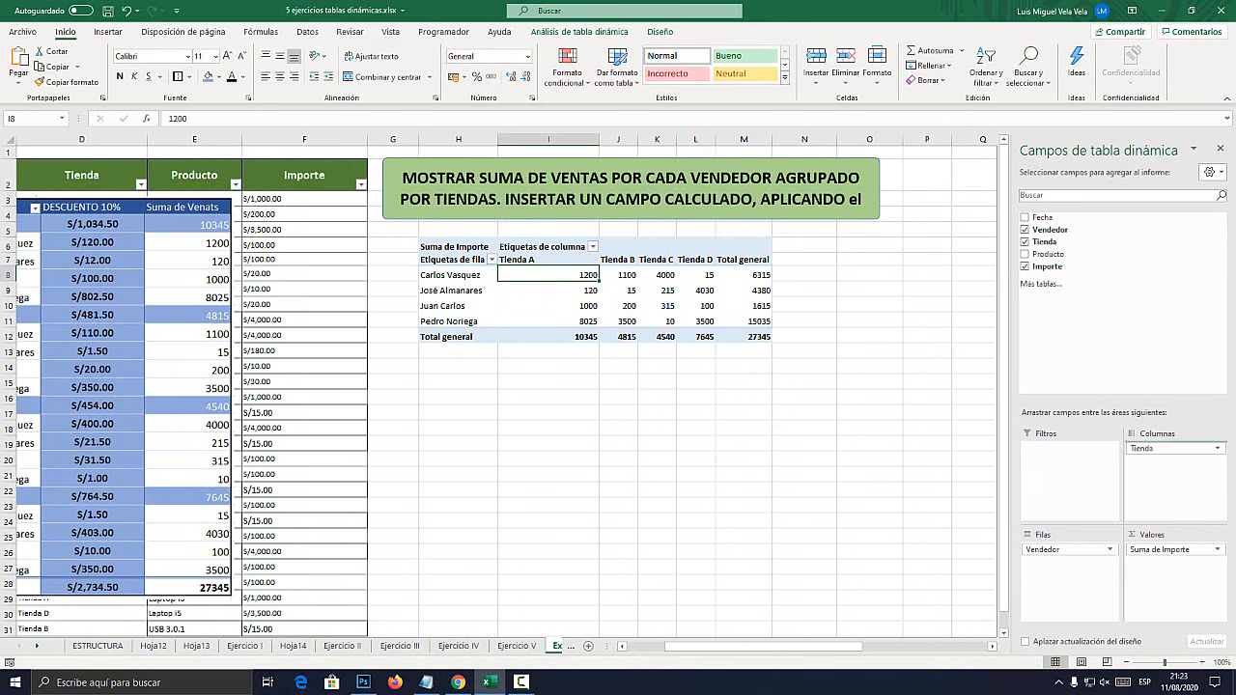
pyautogui.moveTo(1064, 550)
pyautogui.mouseDown()
pyautogui.moveTo(1166, 447)
pyautogui.moveTo(1073, 562)
pyautogui.mouseUp()
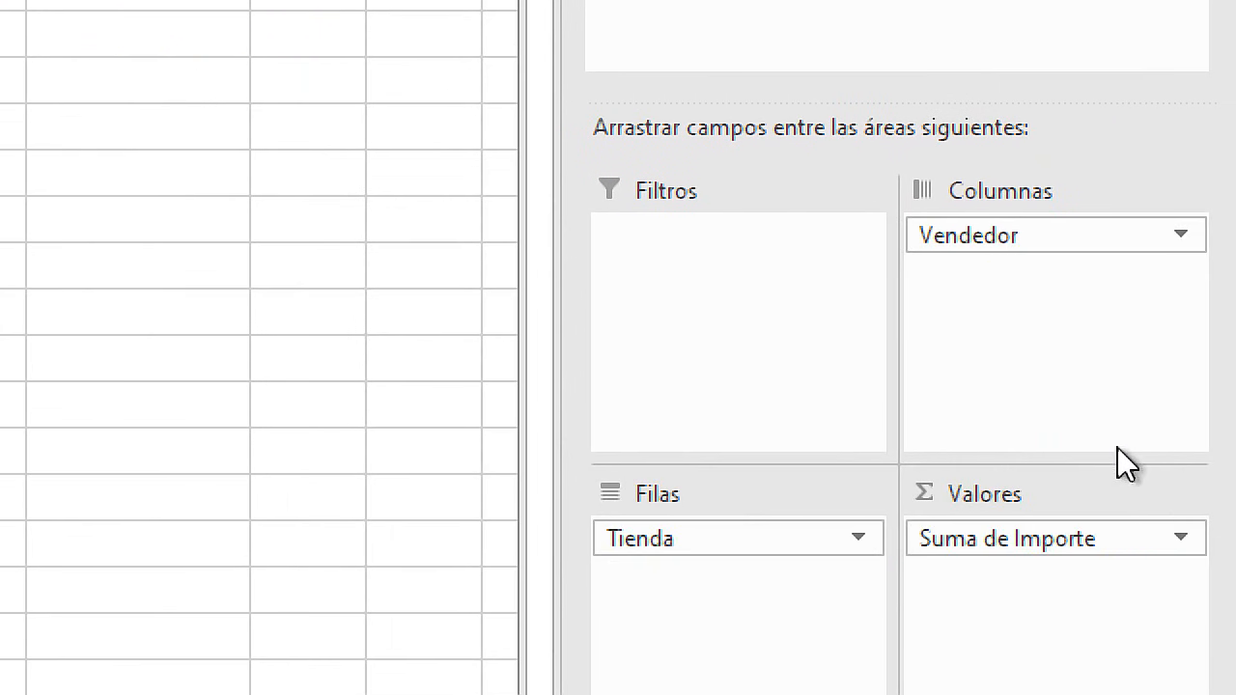
# Nest Vendedor beneath Tienda in the pivot table's rows, and place the sample image beside the table for comparison
pyautogui.moveTo(1158, 446); pyautogui.dragTo(1109, 494)
pyautogui.moveTo(863, 374); pyautogui.dragTo(679, 585)
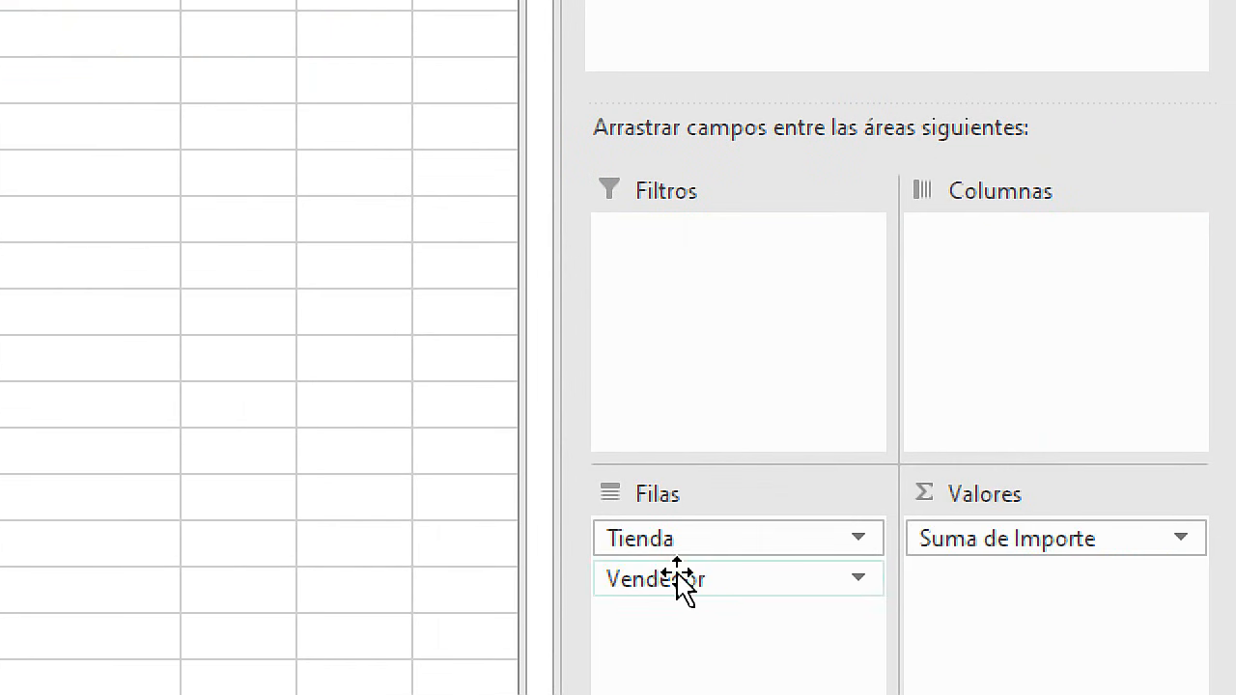
pyautogui.moveTo(452, 247); pyautogui.dragTo(545, 569)
pyautogui.moveTo(91, 367); pyautogui.dragTo(221, 352)
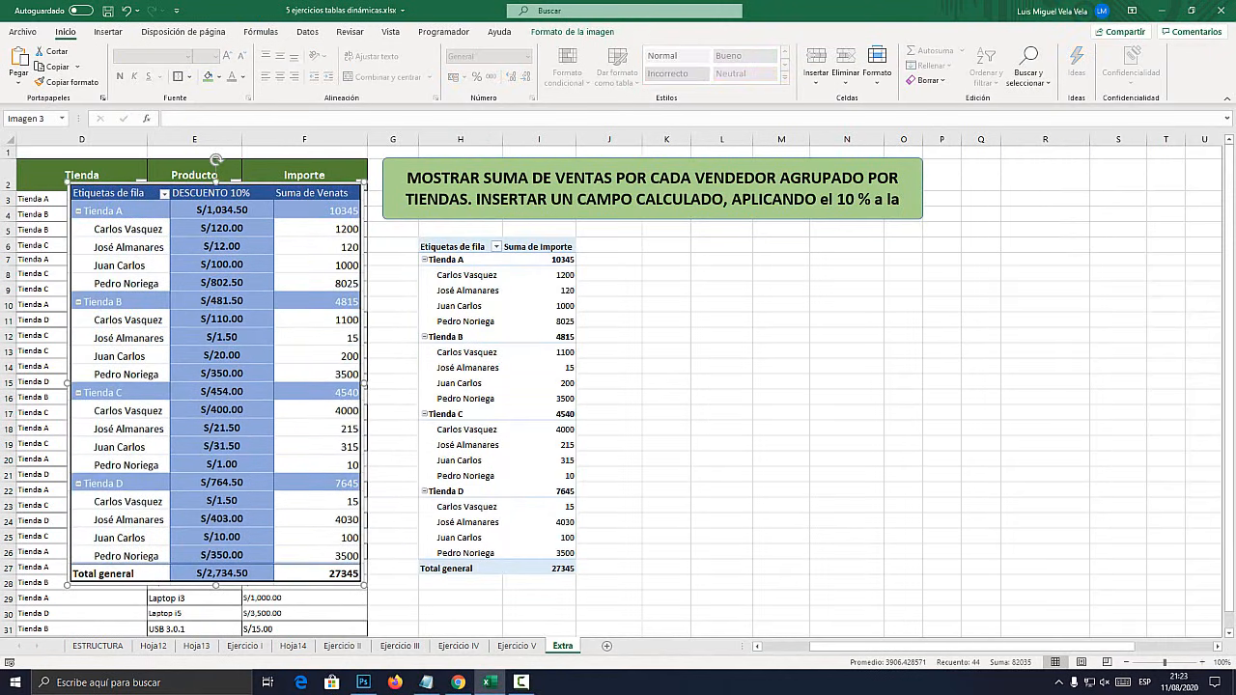
# Examine the exercise statement's requirement to insert a calculated field applying 10 % to the sum of sales
pyautogui.click(467, 442)
pyautogui.click(468, 445)
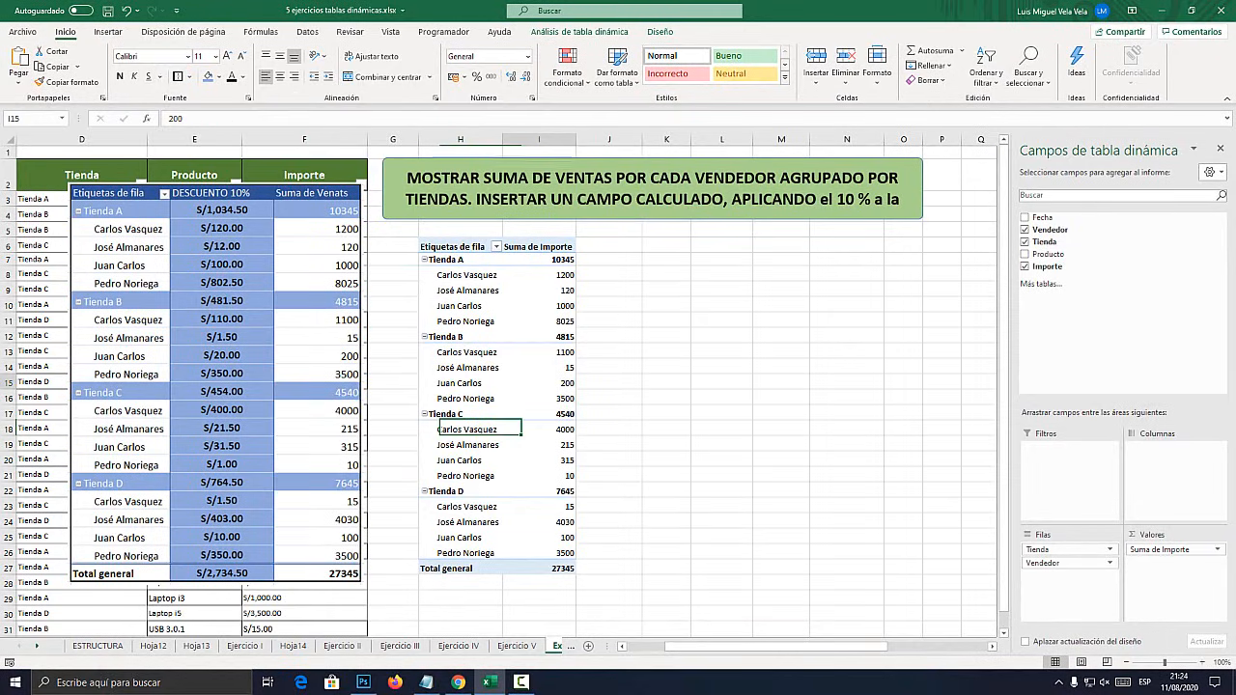
pyautogui.click(539, 383)
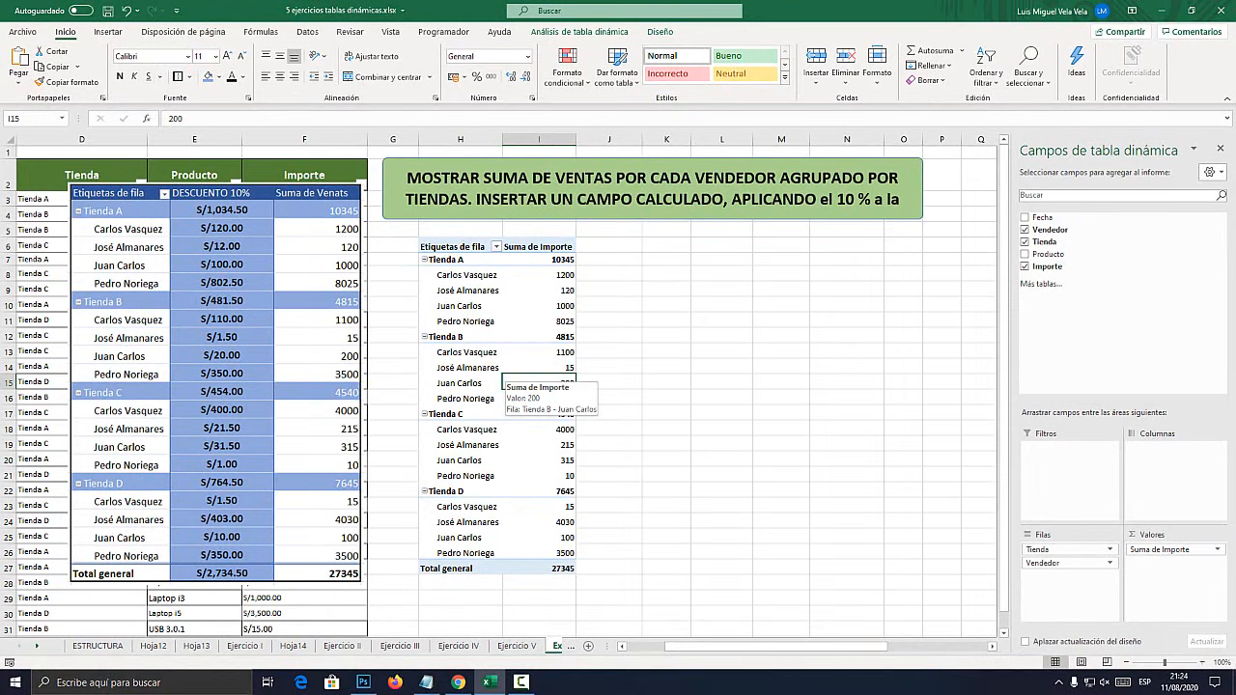
pyautogui.click(499, 178)
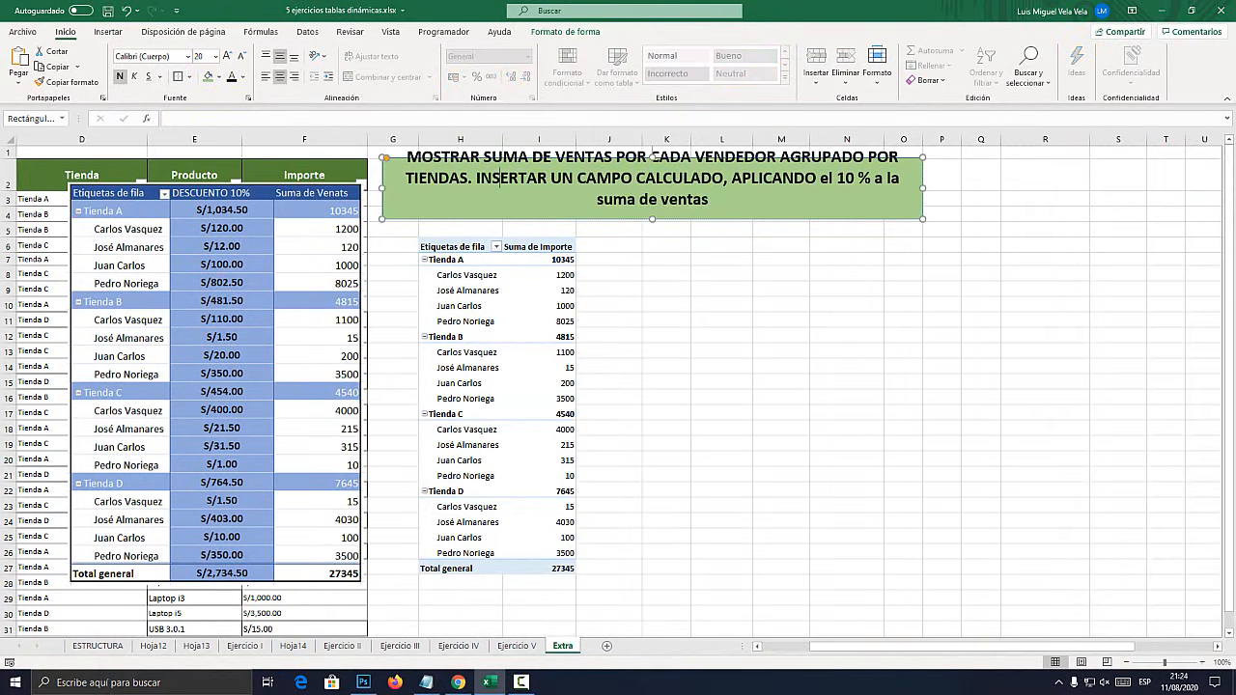
pyautogui.moveTo(476, 178); pyautogui.dragTo(724, 178)
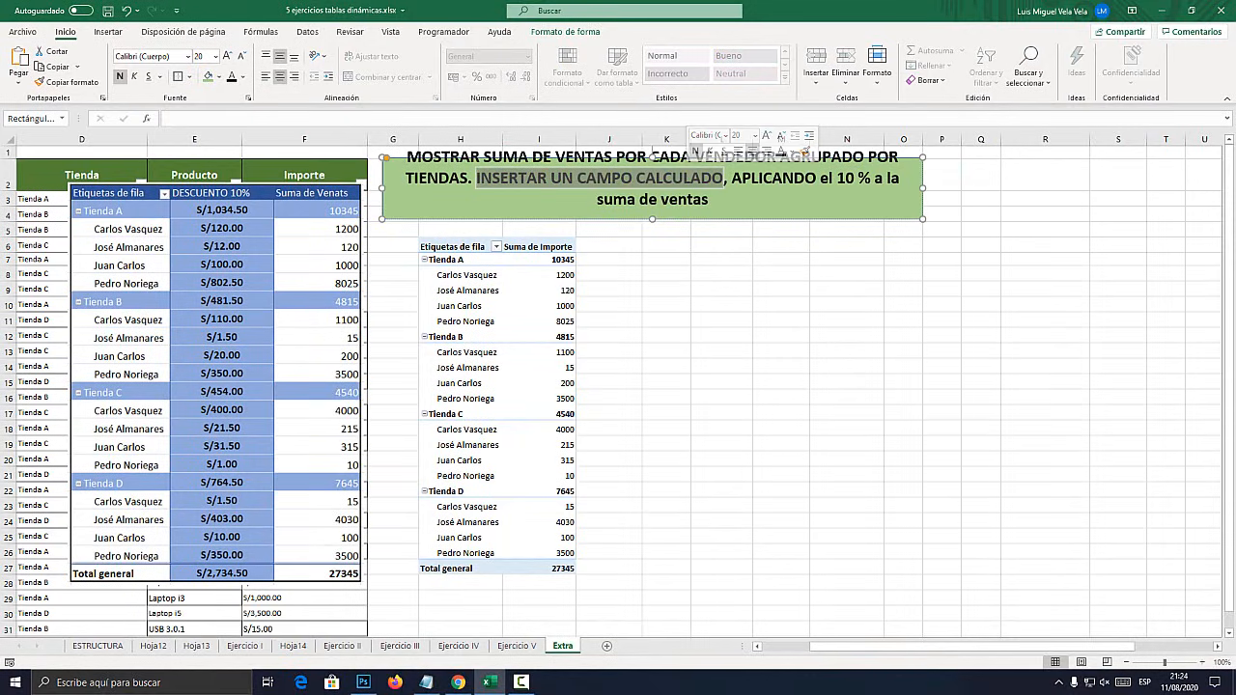
pyautogui.click(782, 178)
pyautogui.moveTo(710, 200); pyautogui.dragTo(477, 179)
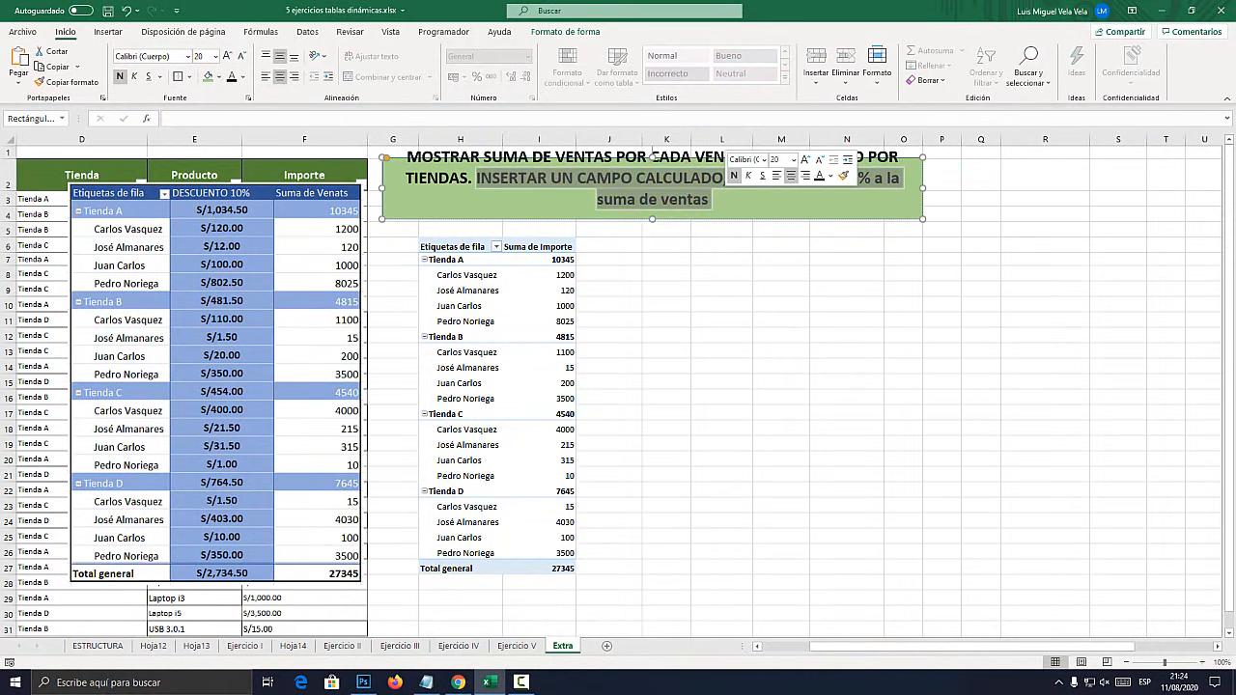
pyautogui.click(512, 191)
pyautogui.click(541, 321)
pyautogui.click(721, 368)
pyautogui.click(538, 352)
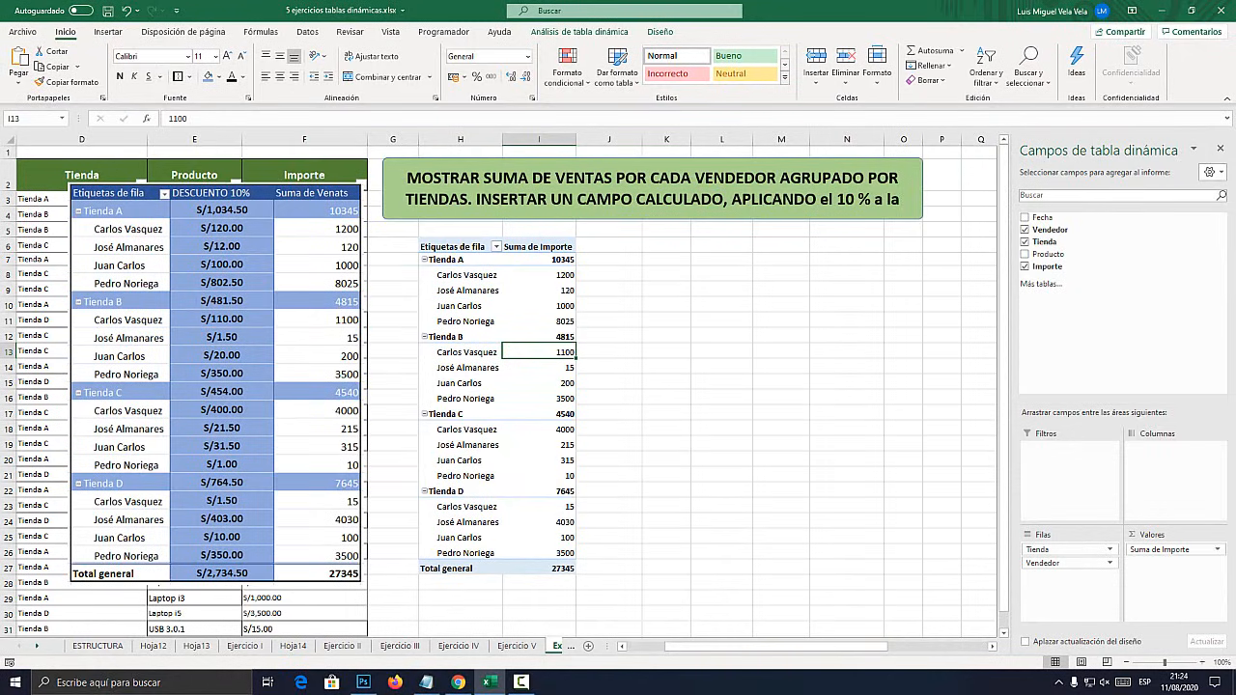
pyautogui.click(467, 368)
pyautogui.click(465, 317)
pyautogui.click(466, 399)
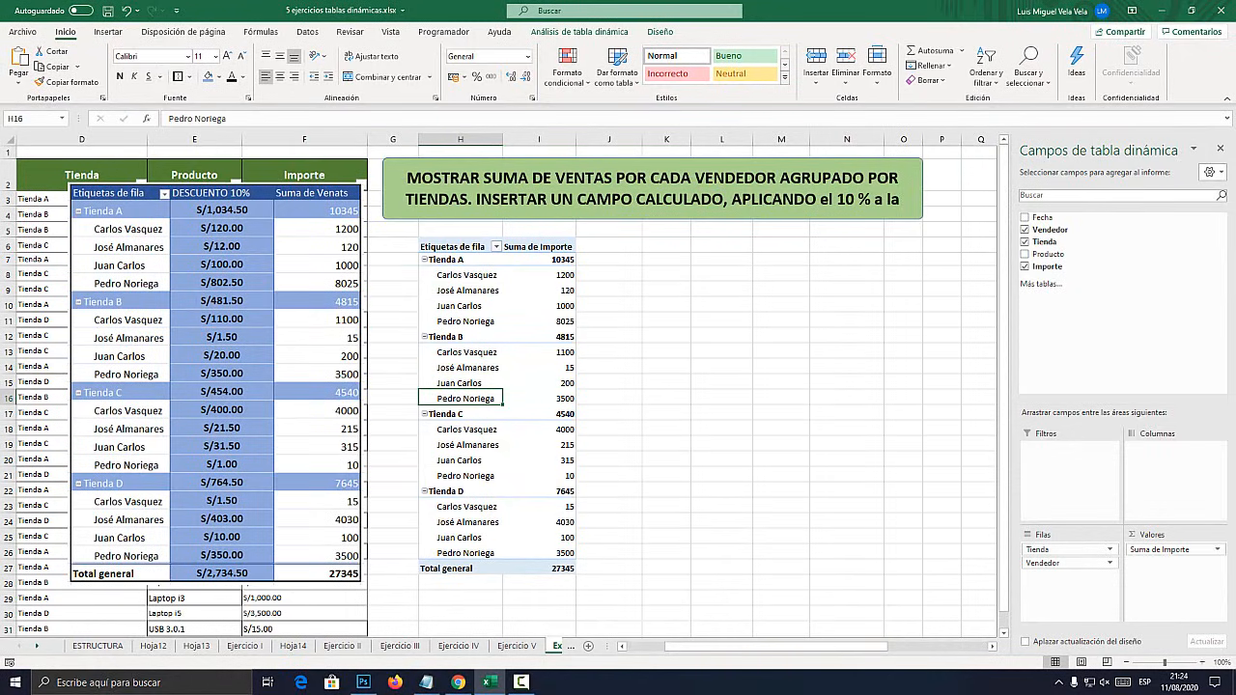
pyautogui.click(461, 303)
# Start a new calculated field for the pivot table and name it DESCUENTO AL 10%
pyautogui.click(541, 305)
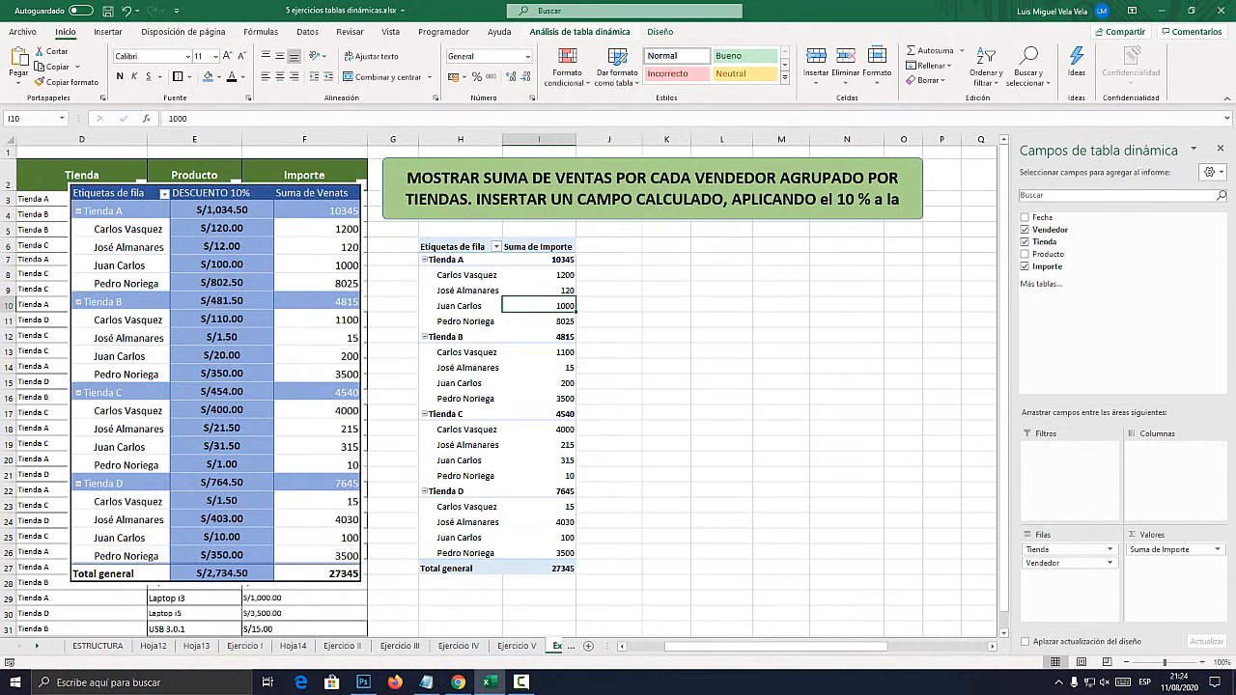
pyautogui.click(616, 32)
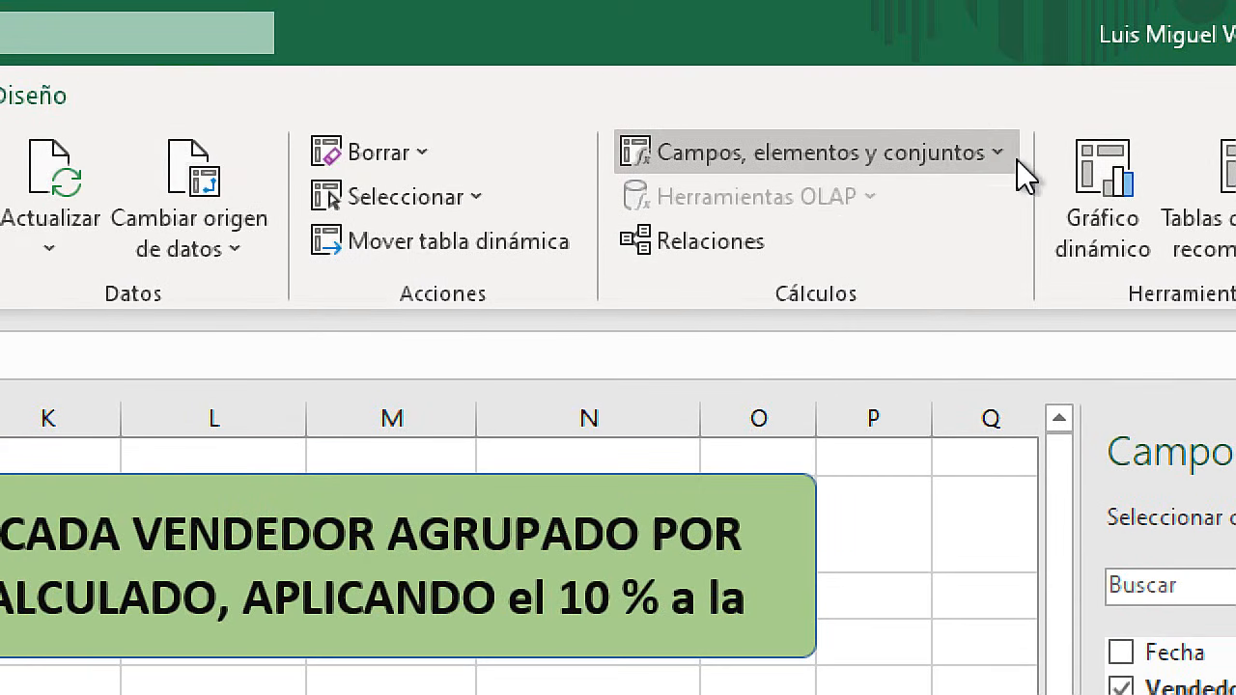
pyautogui.click(1015, 158)
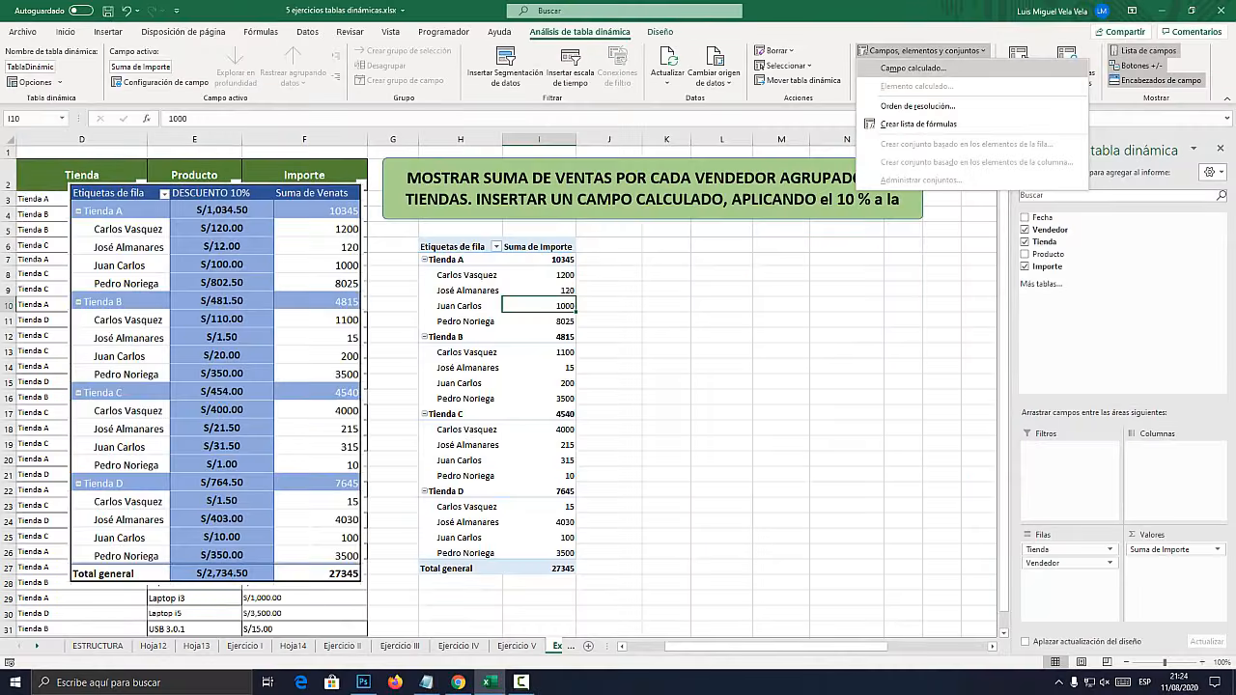
pyautogui.click(836, 205)
pyautogui.moveTo(381, 204); pyautogui.dragTo(734, 246)
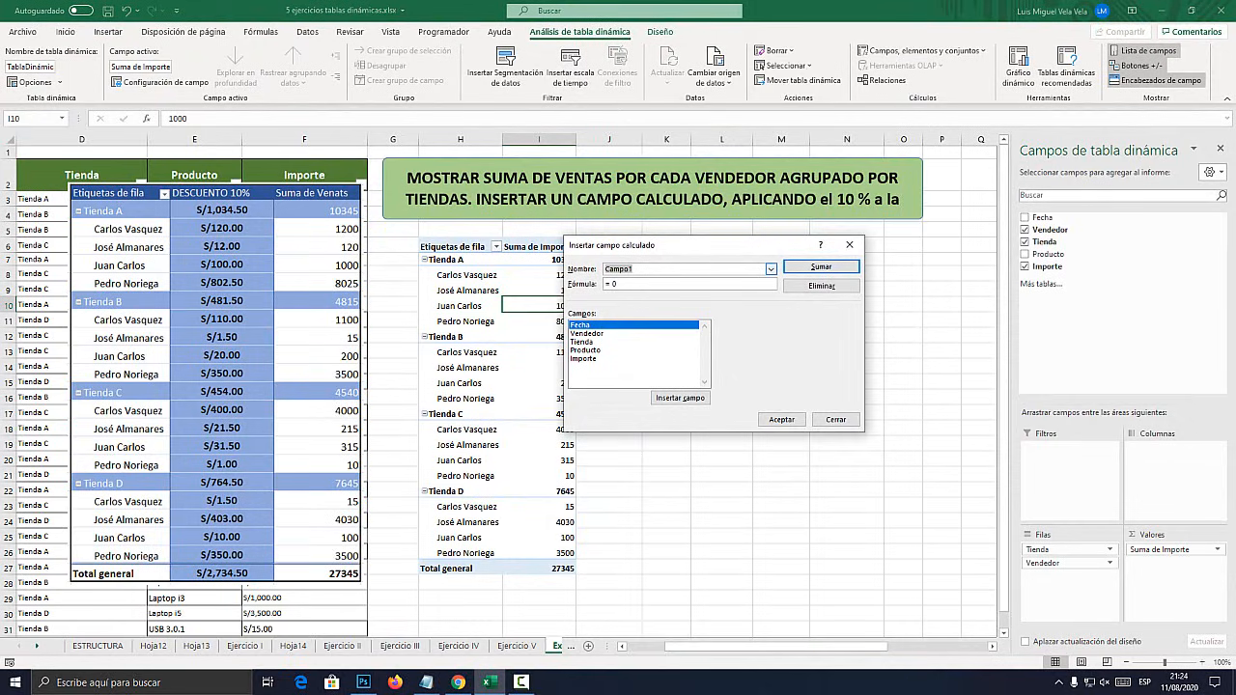
pyautogui.write('des')
pyautogui.press('BackSpace')
pyautogui.press('BackSpace')
pyautogui.press('BackSpace')
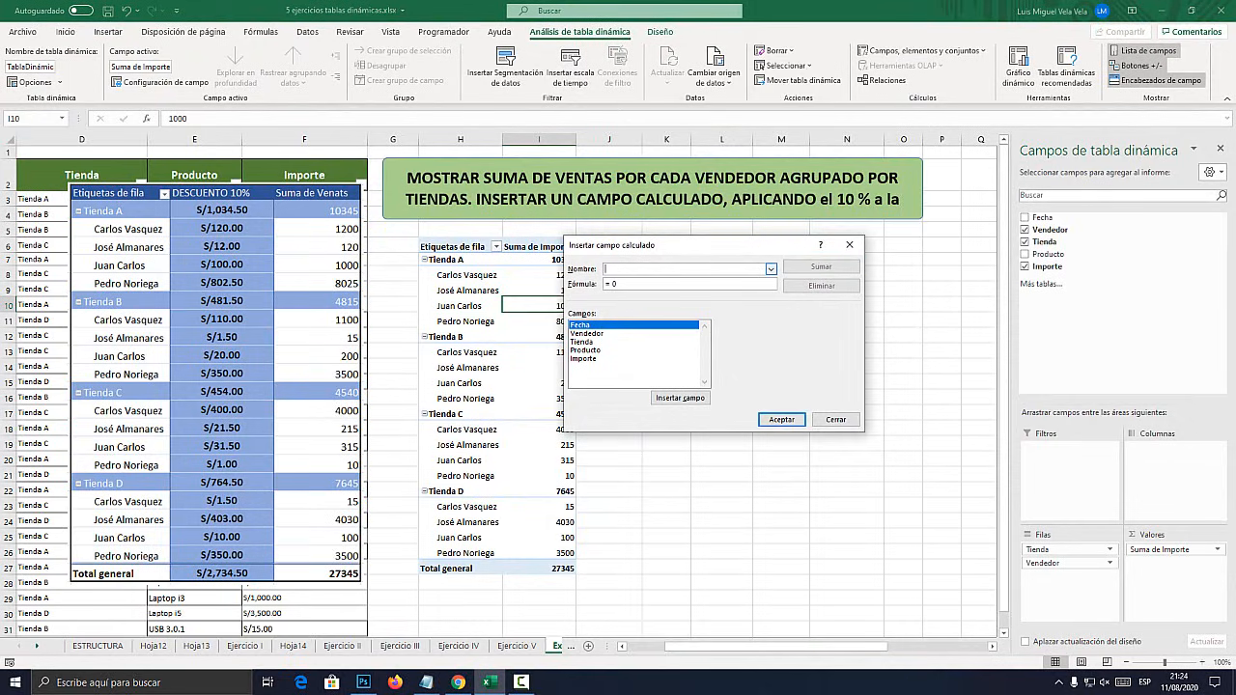
pyautogui.write('DESCUENTO AL 10%')
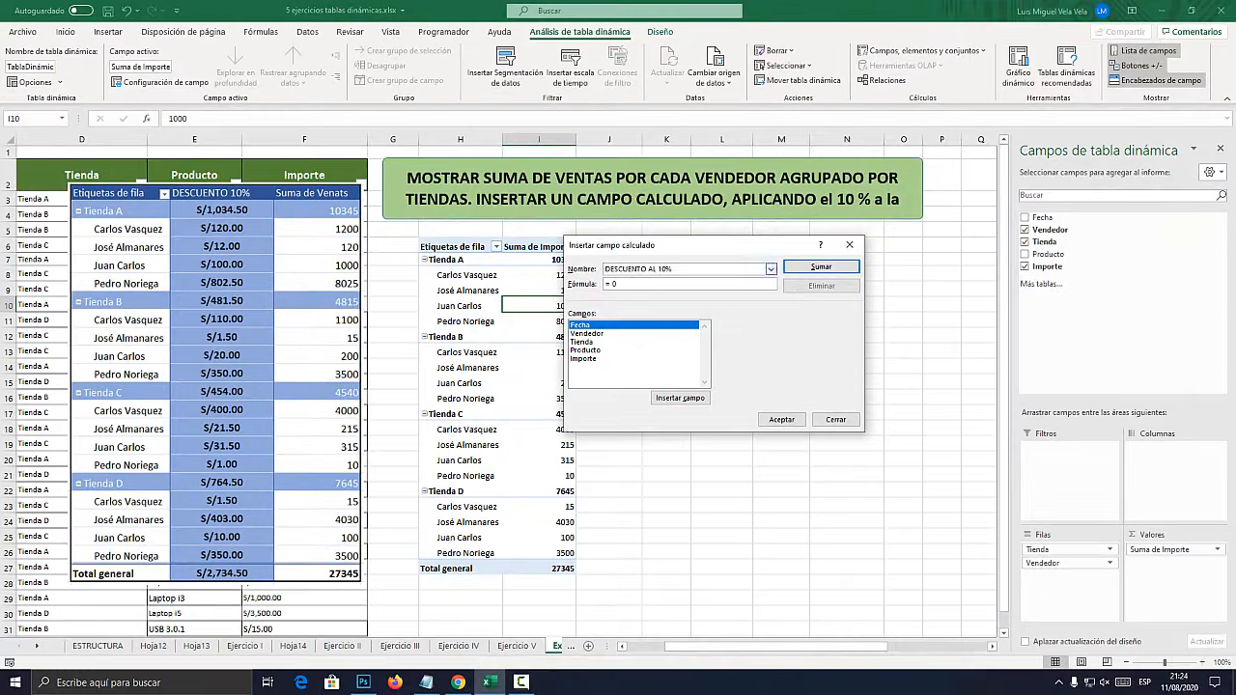
# Define the calculated field's formula as Importe*10% and add the field to the pivot table
pyautogui.moveTo(661, 247); pyautogui.dragTo(620, 295)
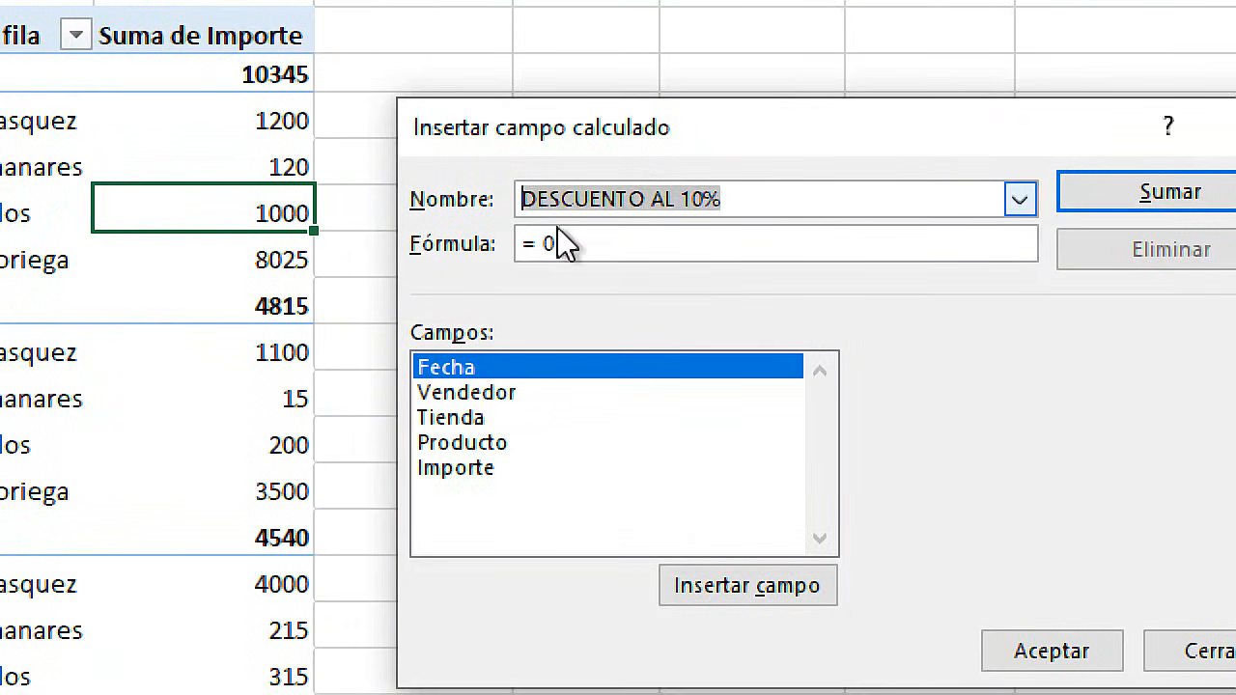
pyautogui.moveTo(946, 404); pyautogui.dragTo(700, 402)
pyautogui.press('BackSpace')
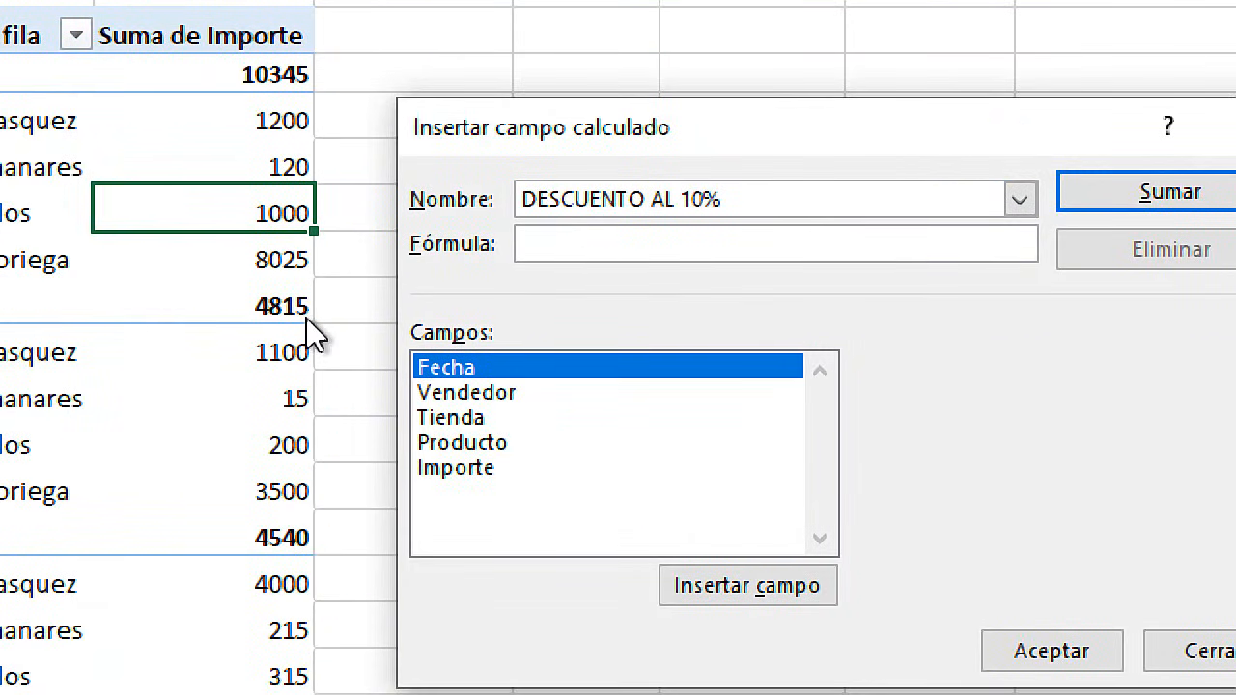
pyautogui.doubleClick(467, 473)
pyautogui.write('*10')
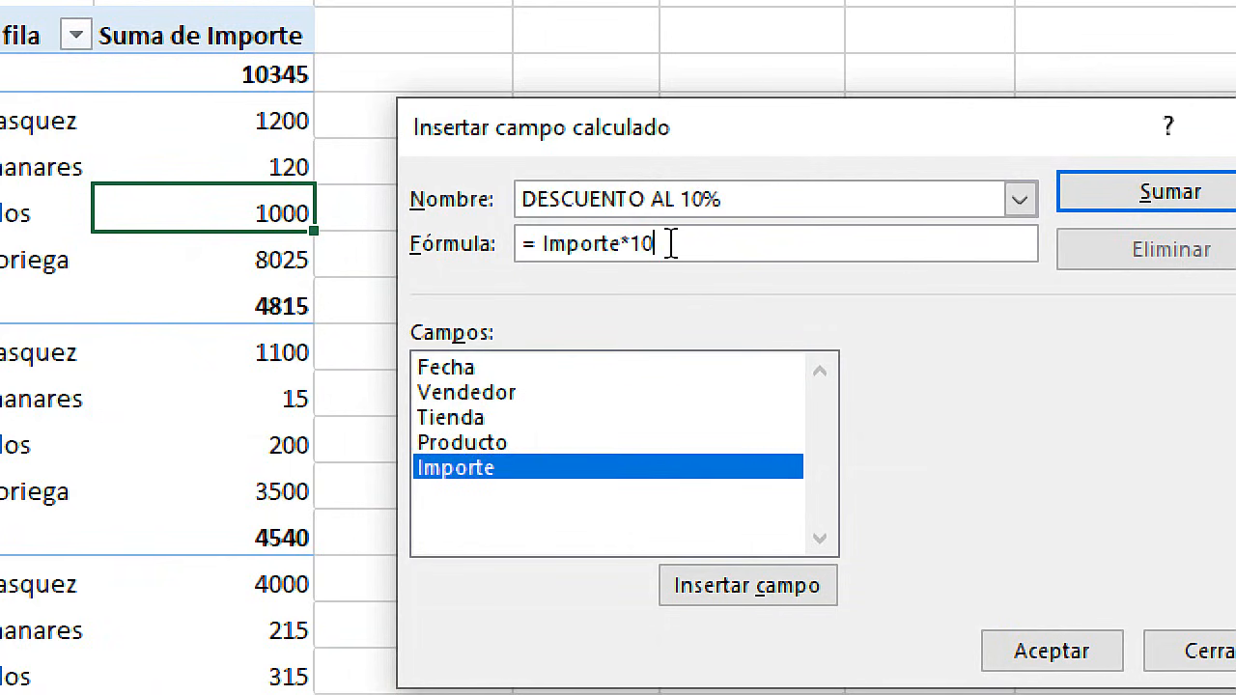
pyautogui.write('%')
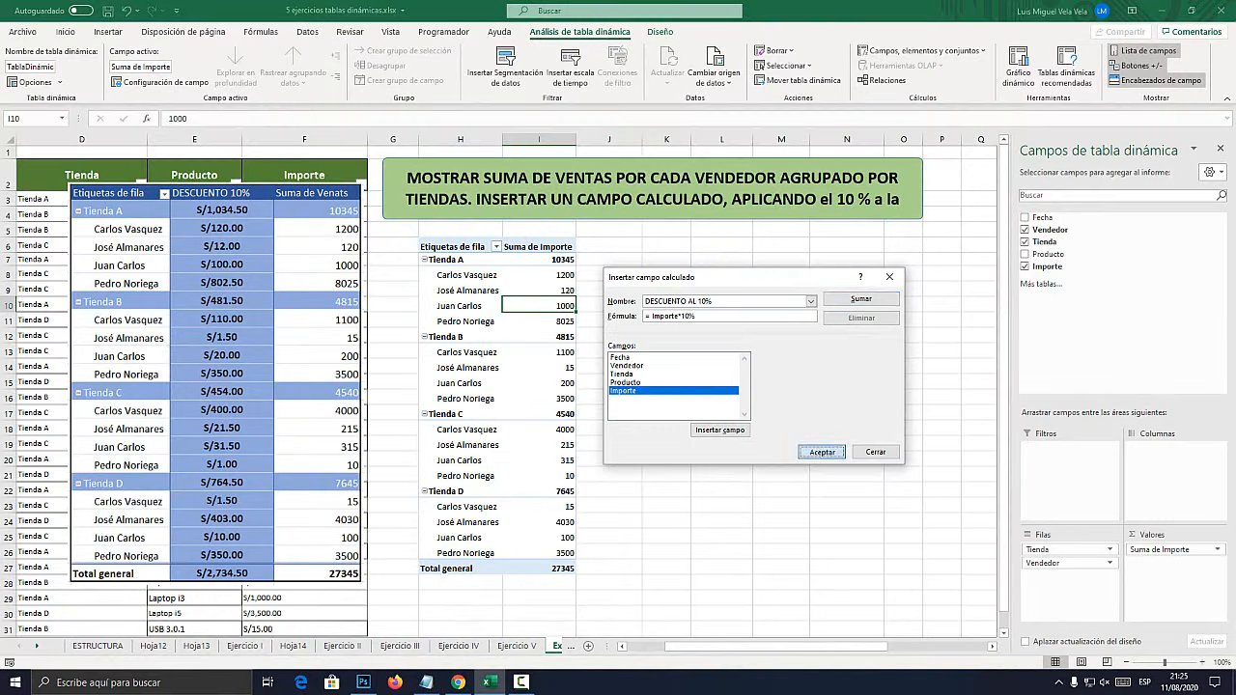
pyautogui.press('Return')
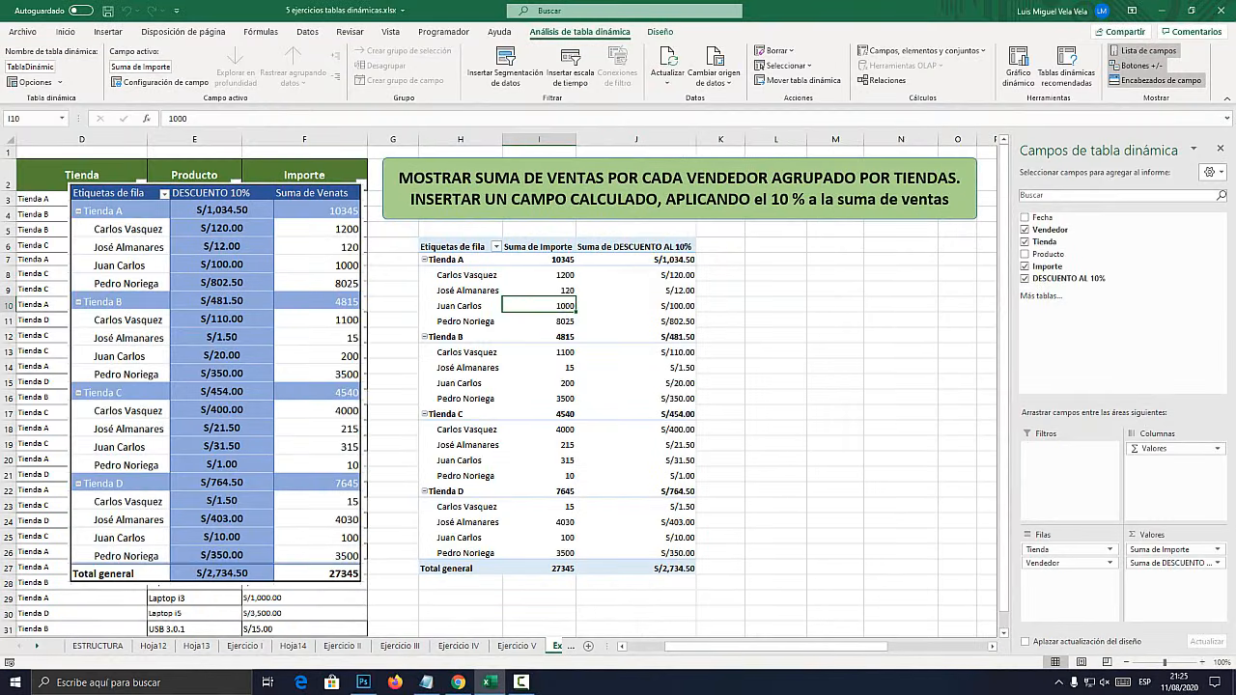
# Try to rename the calculated field's column header exactly as DESCUENTO AL 10%
pyautogui.press('Up')
pyautogui.press('Up')
pyautogui.press('Up')
pyautogui.press('Right')
pyautogui.press('Up')
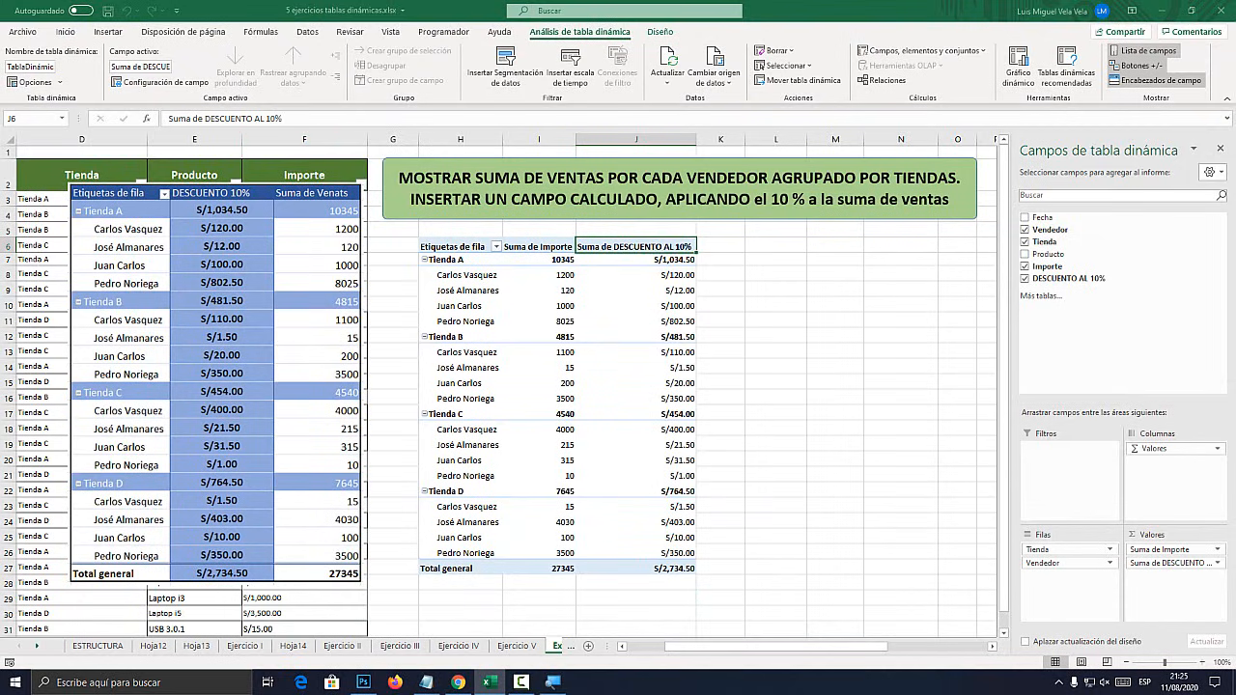
pyautogui.click(295, 119)
pyautogui.moveTo(205, 119); pyautogui.dragTo(168, 119)
pyautogui.press('BackSpace')
pyautogui.press('Return')
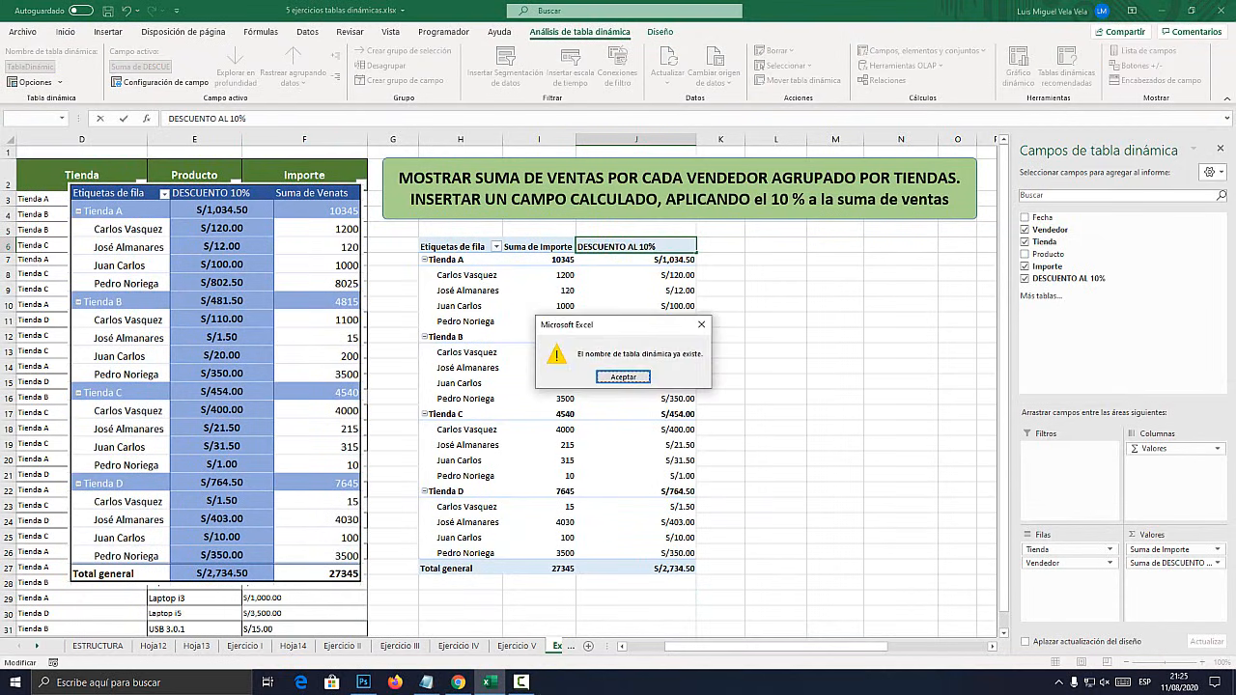
pyautogui.press('Return')
pyautogui.press('Return')
pyautogui.press('Return')
pyautogui.press('Return')
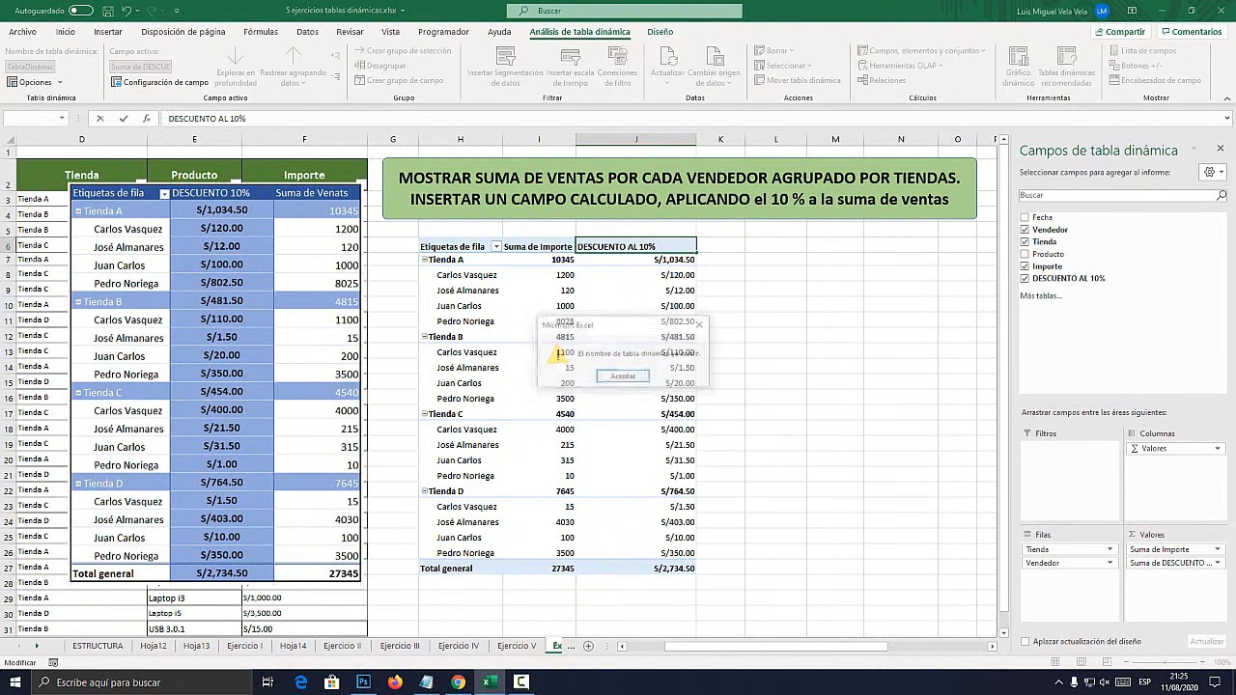
pyautogui.press('Escape')
pyautogui.press('Escape')
# Remove "Suma de" from the calculated field's header, keeping a leading space before DESCUENTO AL 10%
pyautogui.click(213, 118)
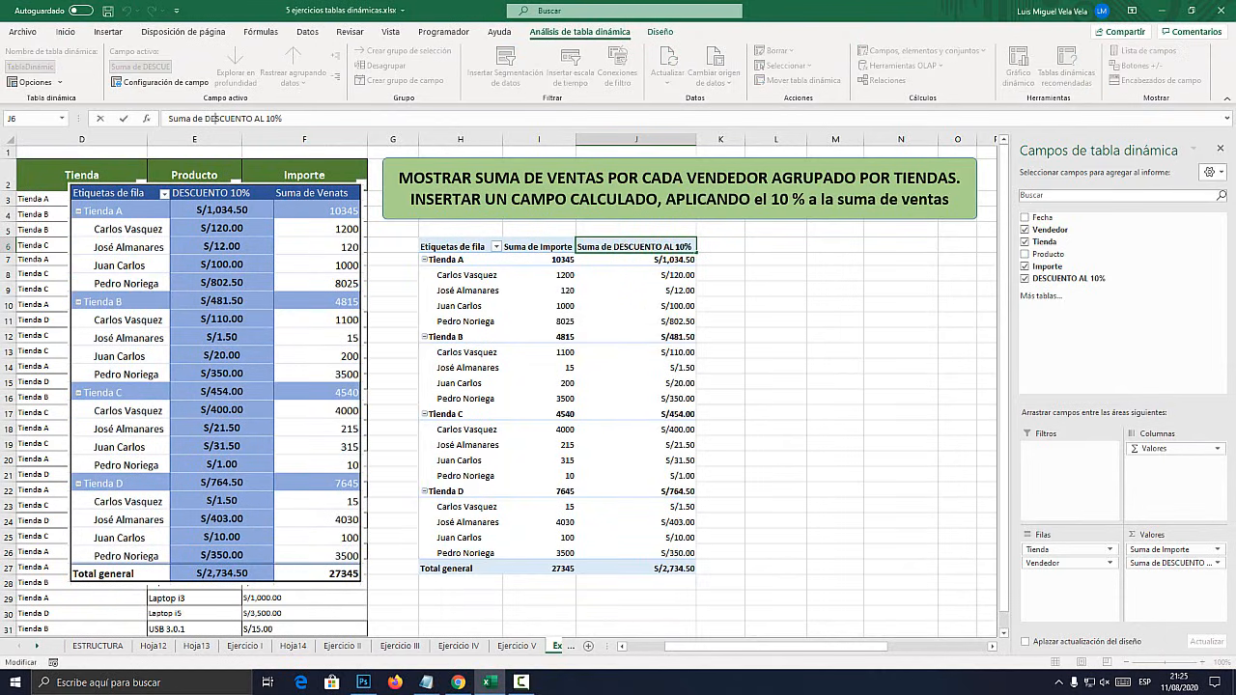
pyautogui.press('BackSpace')
pyautogui.press('BackSpace')
pyautogui.press('BackSpace')
pyautogui.press('BackSpace')
pyautogui.press('BackSpace')
pyautogui.press('BackSpace')
pyautogui.press('BackSpace')
pyautogui.press('Return')
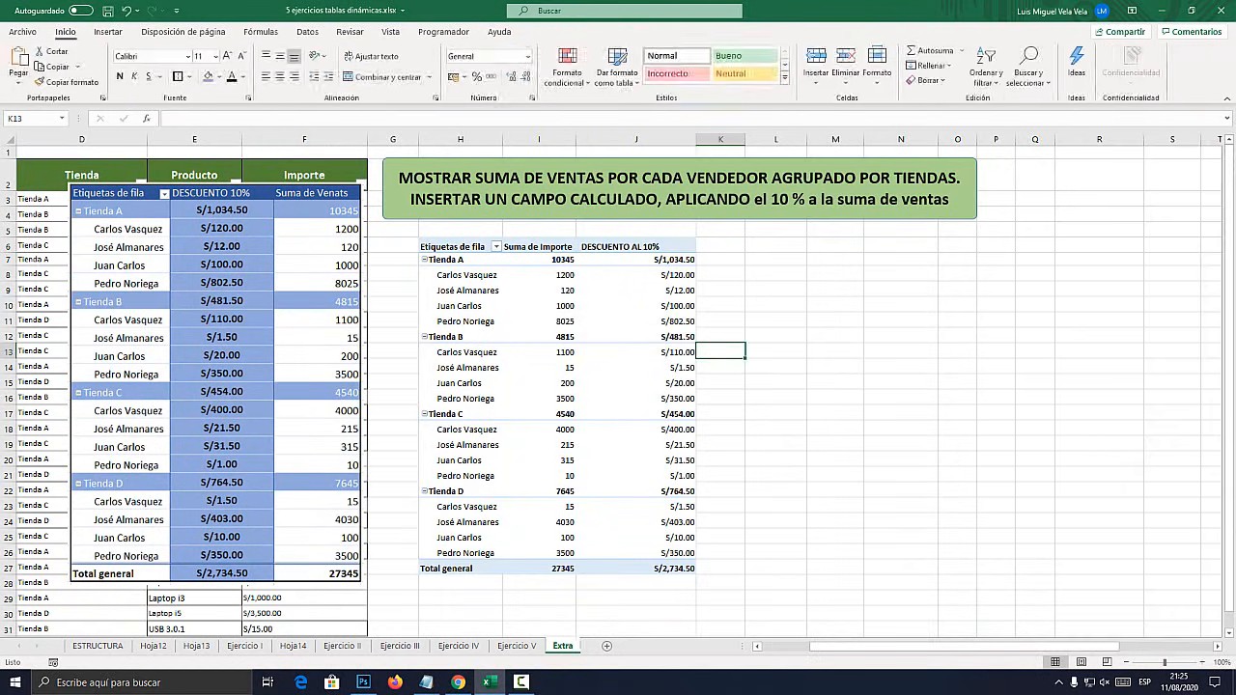
# Center the three headers of the pivot table
pyautogui.hotkey('shift', 'Left')
pyautogui.hotkey('shift', 'Left')
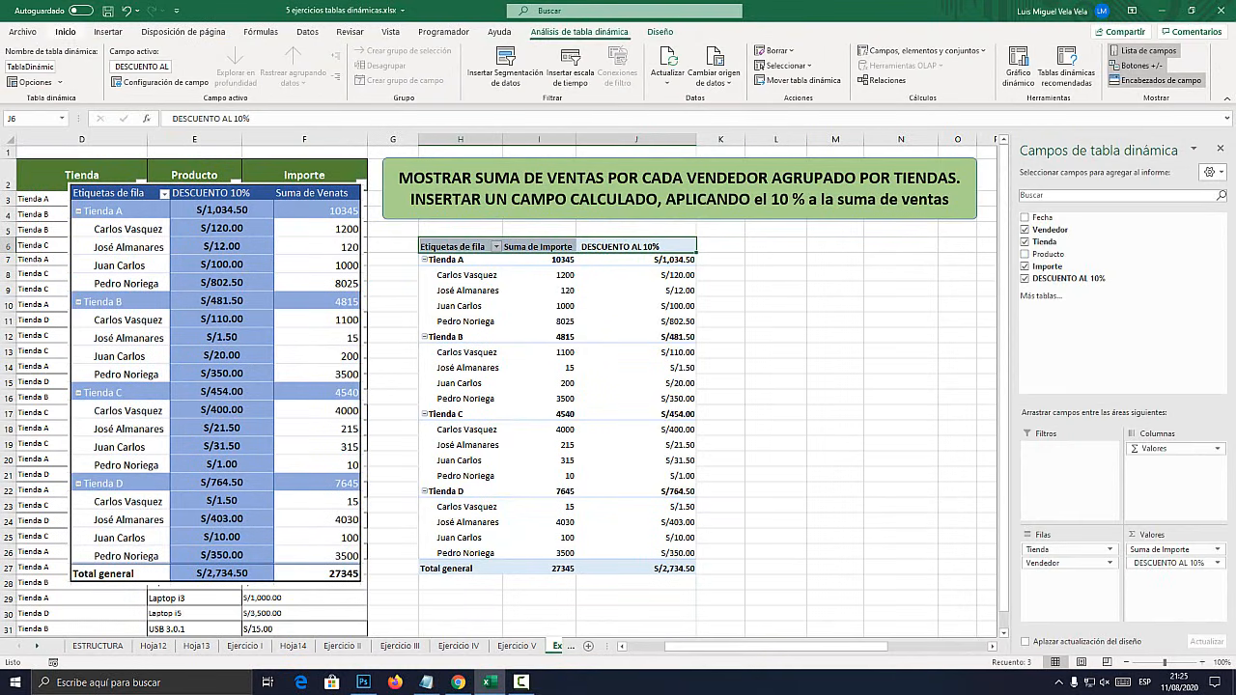
pyautogui.click(836, 318)
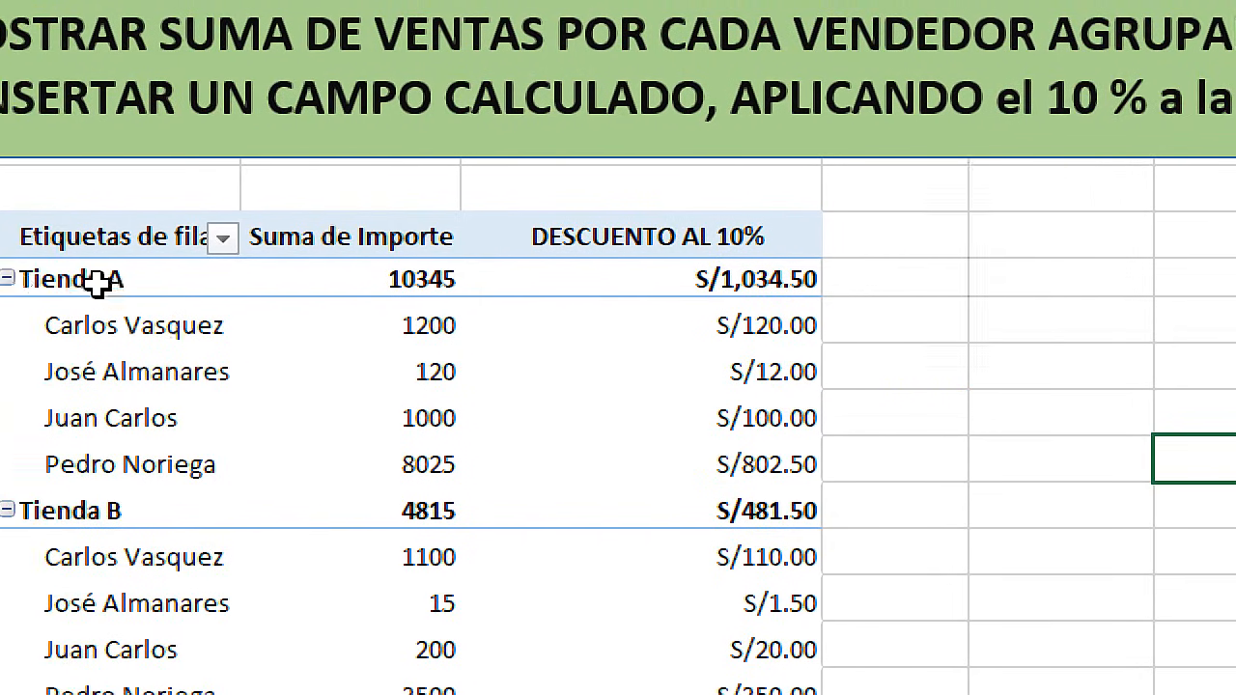
# Format the Suma de Importe values with the Número category and two decimal places
pyautogui.click(488, 279)
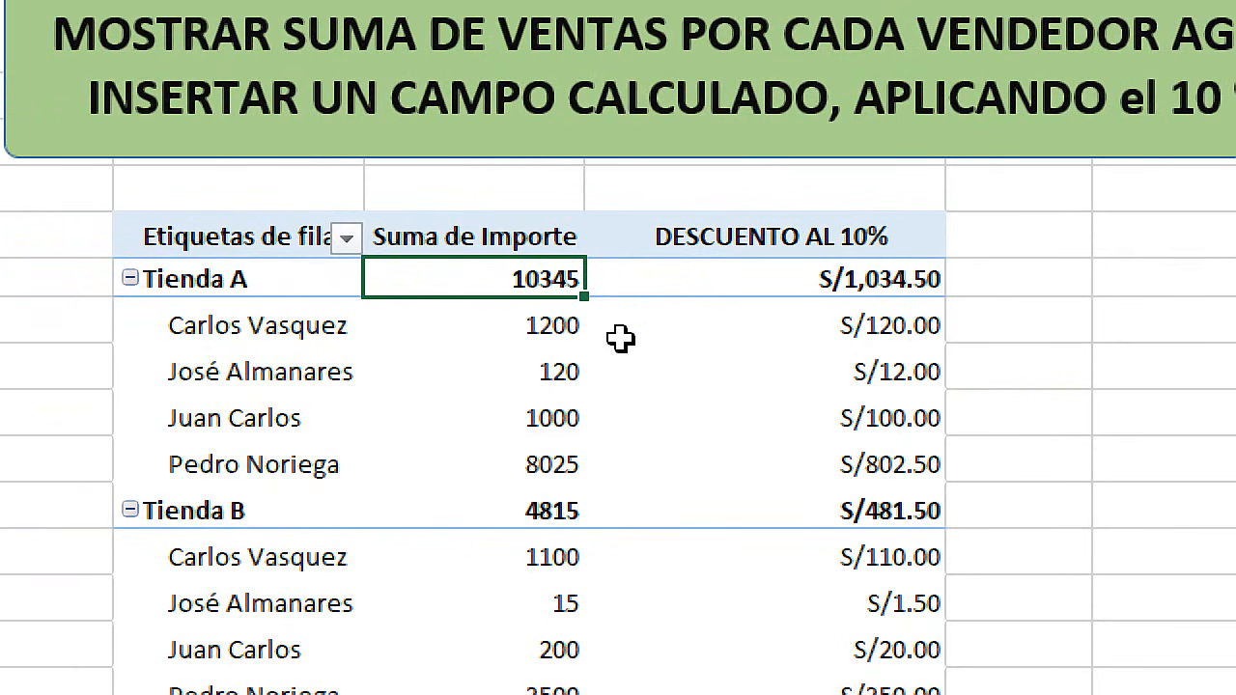
pyautogui.click(543, 360)
pyautogui.moveTo(552, 353)
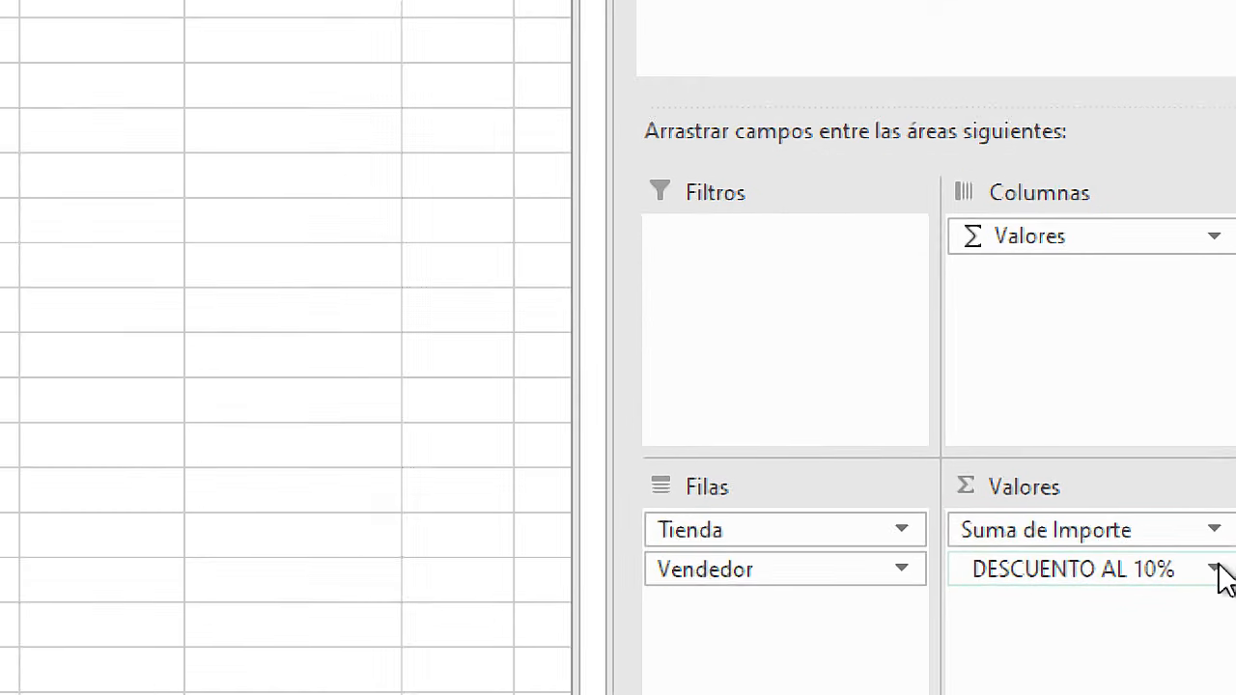
pyautogui.click(1180, 512)
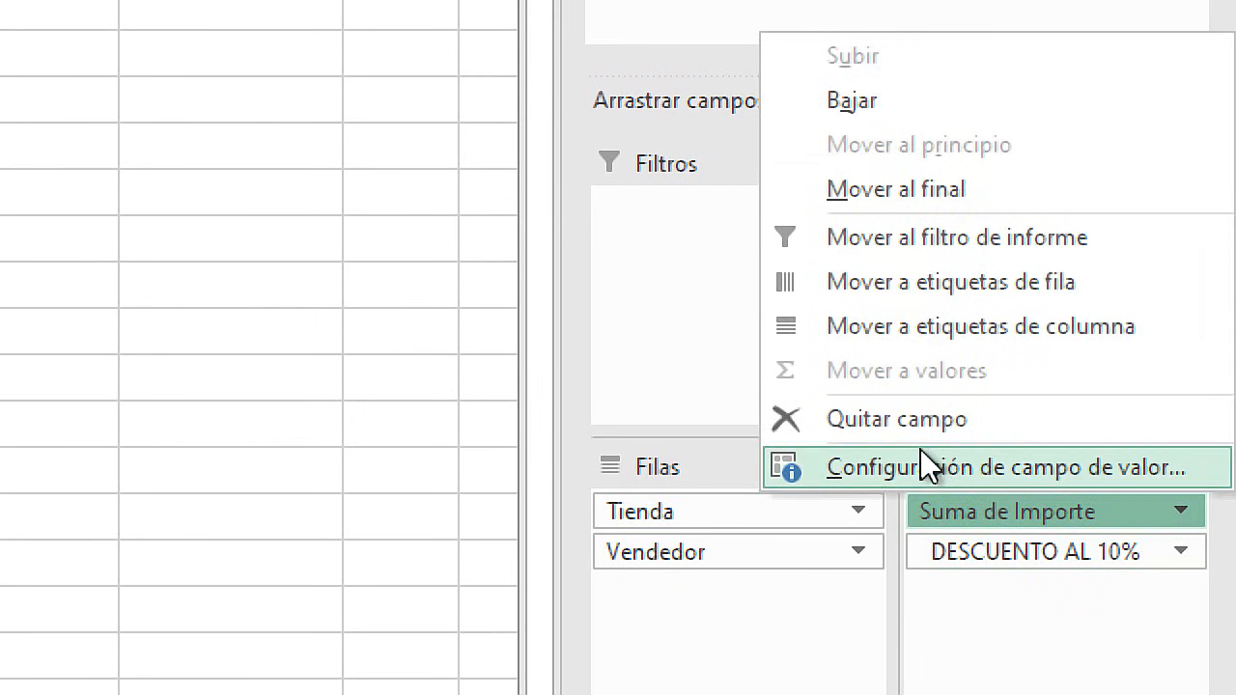
pyautogui.click(959, 466)
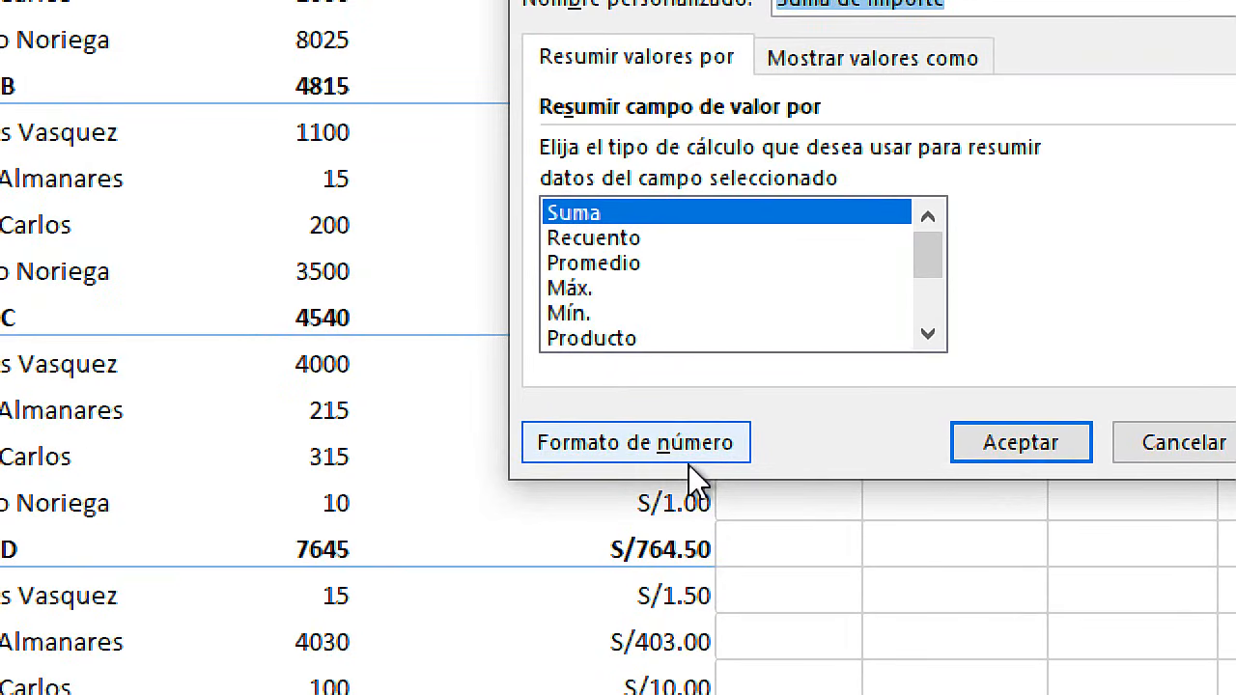
pyautogui.click(687, 459)
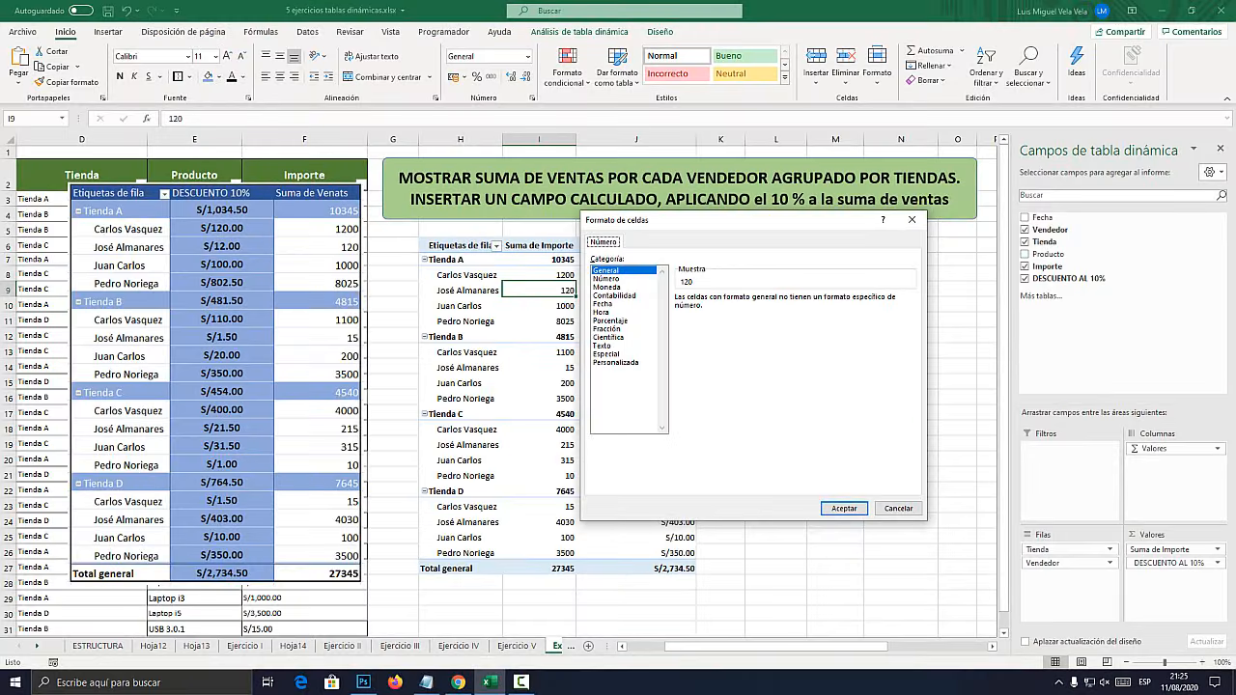
pyautogui.click(591, 268)
pyautogui.click(835, 504)
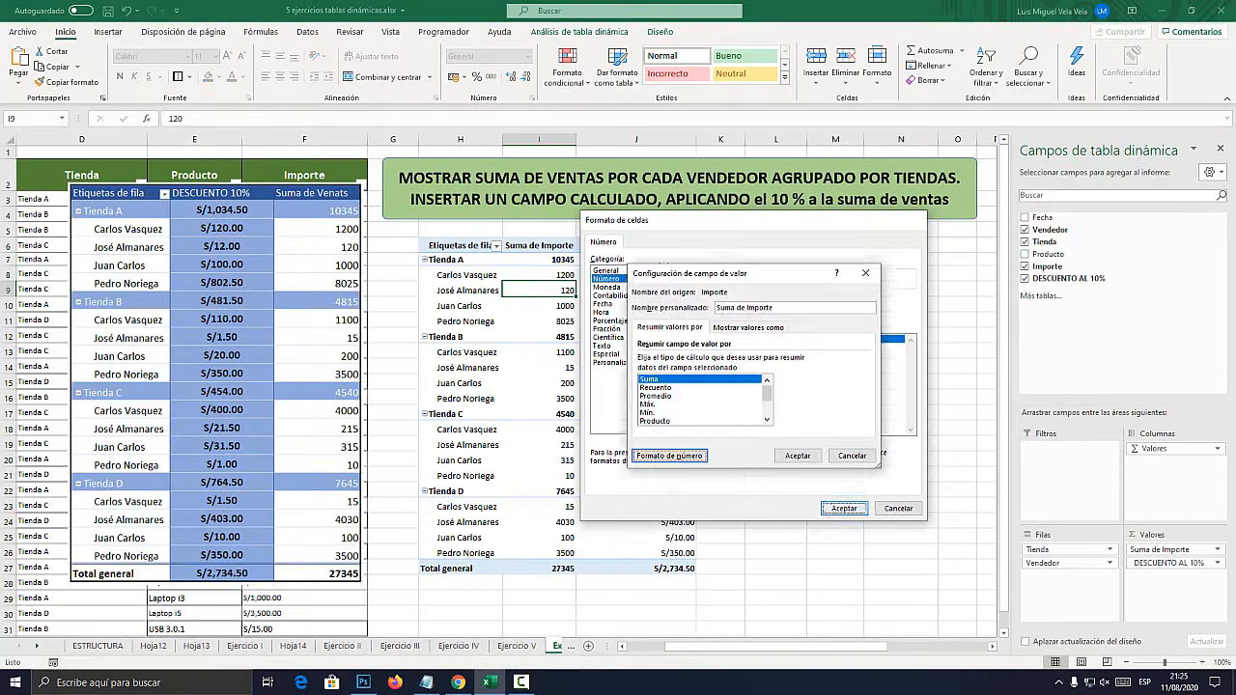
pyautogui.click(798, 456)
pyautogui.click(748, 368)
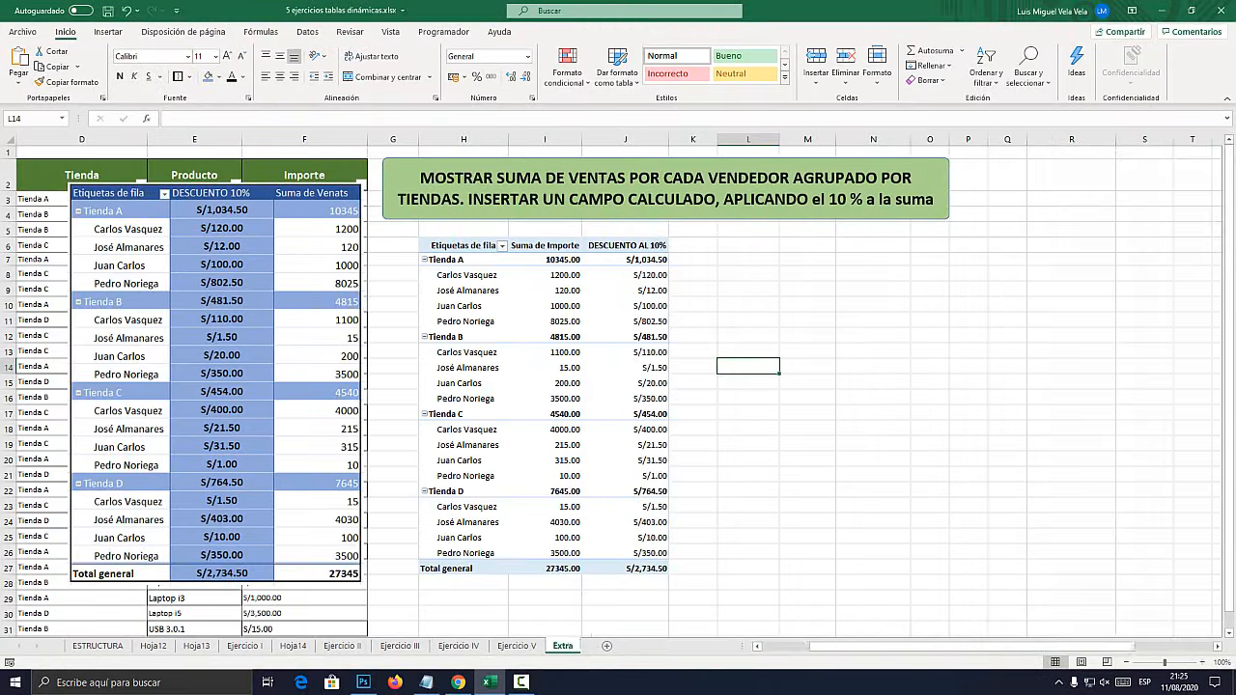
# Move the sample image off the source data to the area right of the pivot table
pyautogui.click(626, 322)
pyautogui.moveTo(216, 386); pyautogui.dragTo(877, 407)
# Examine the sales sums and 10% discounts for Tienda A and its salespeople in the pivot table
pyautogui.moveTo(545, 245); pyautogui.dragTo(544, 568)
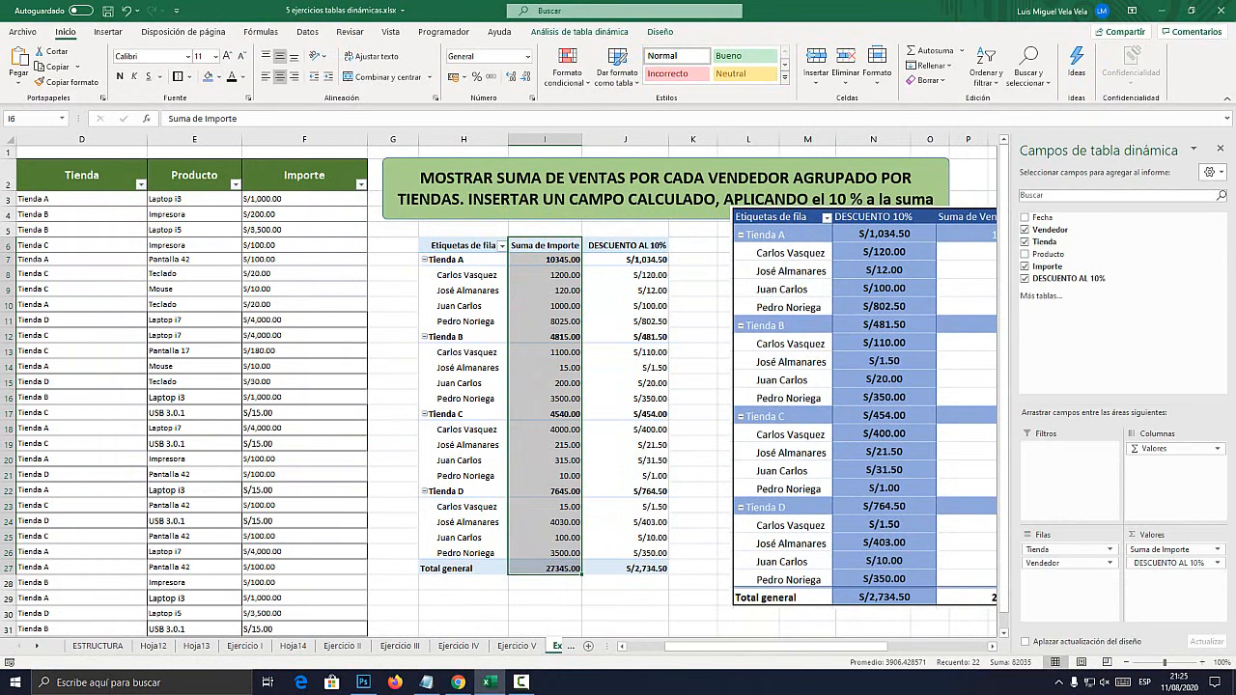
pyautogui.click(468, 275)
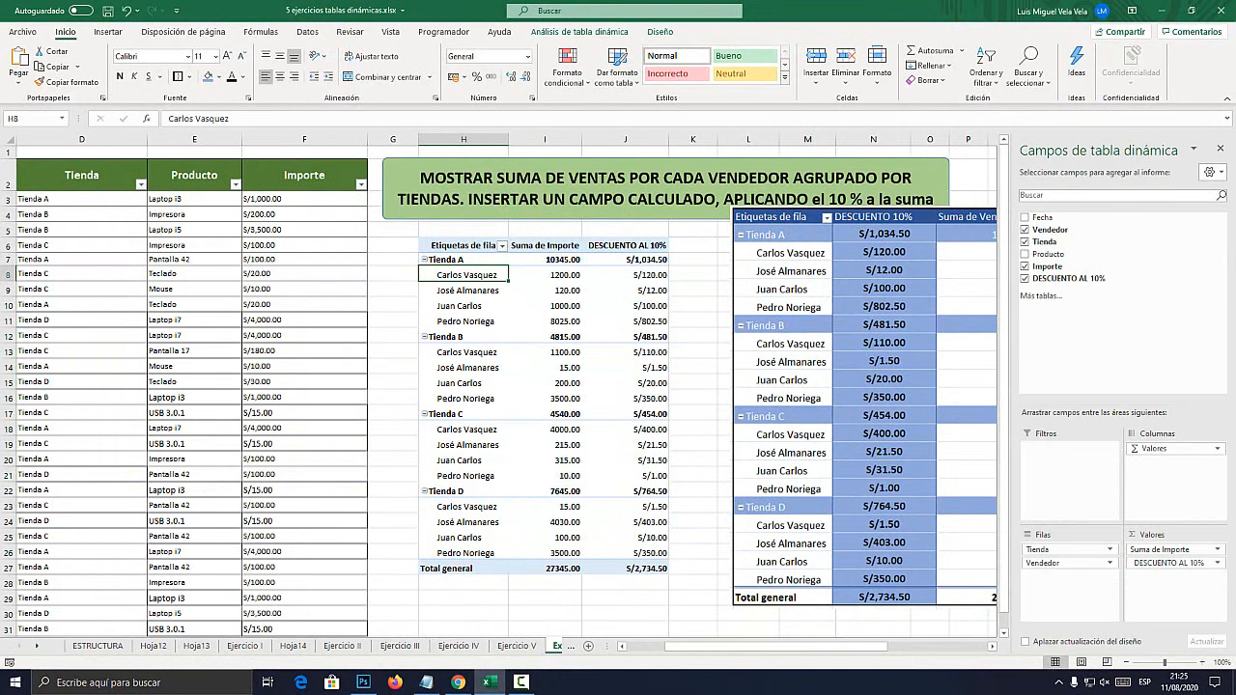
pyautogui.press('Right')
pyautogui.press('Left')
pyautogui.press('Down')
pyautogui.press('Down')
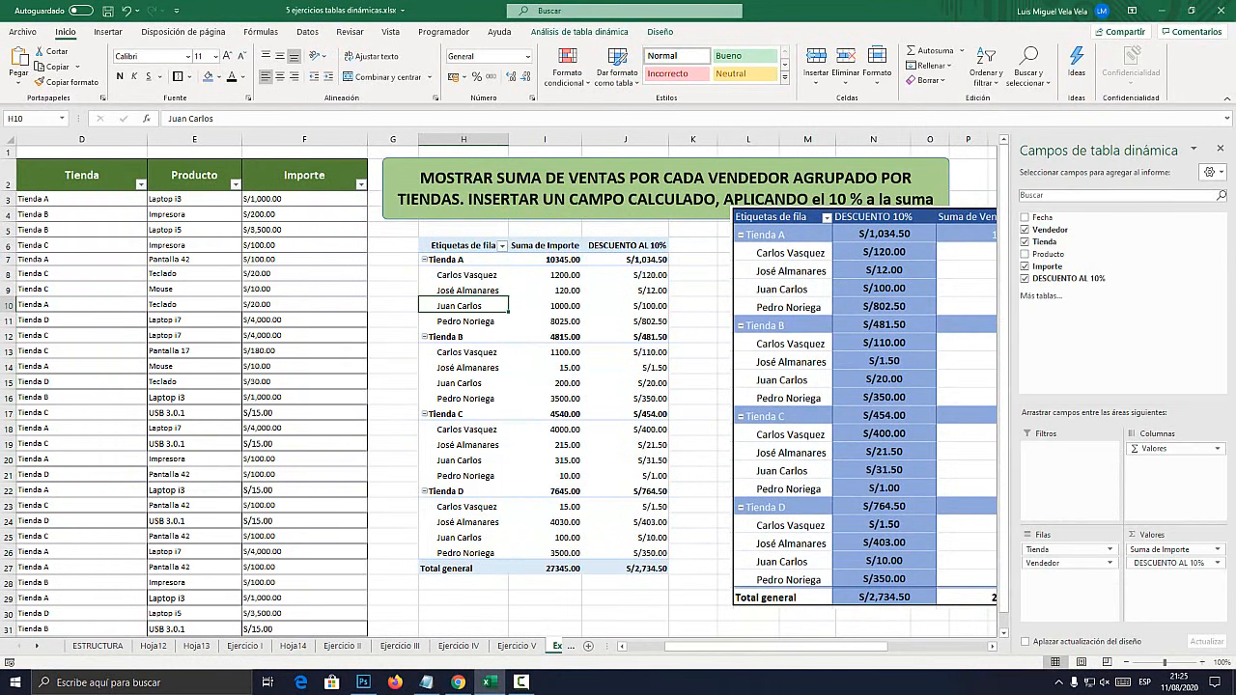
pyautogui.press('Up')
pyautogui.press('Up')
pyautogui.press('Up')
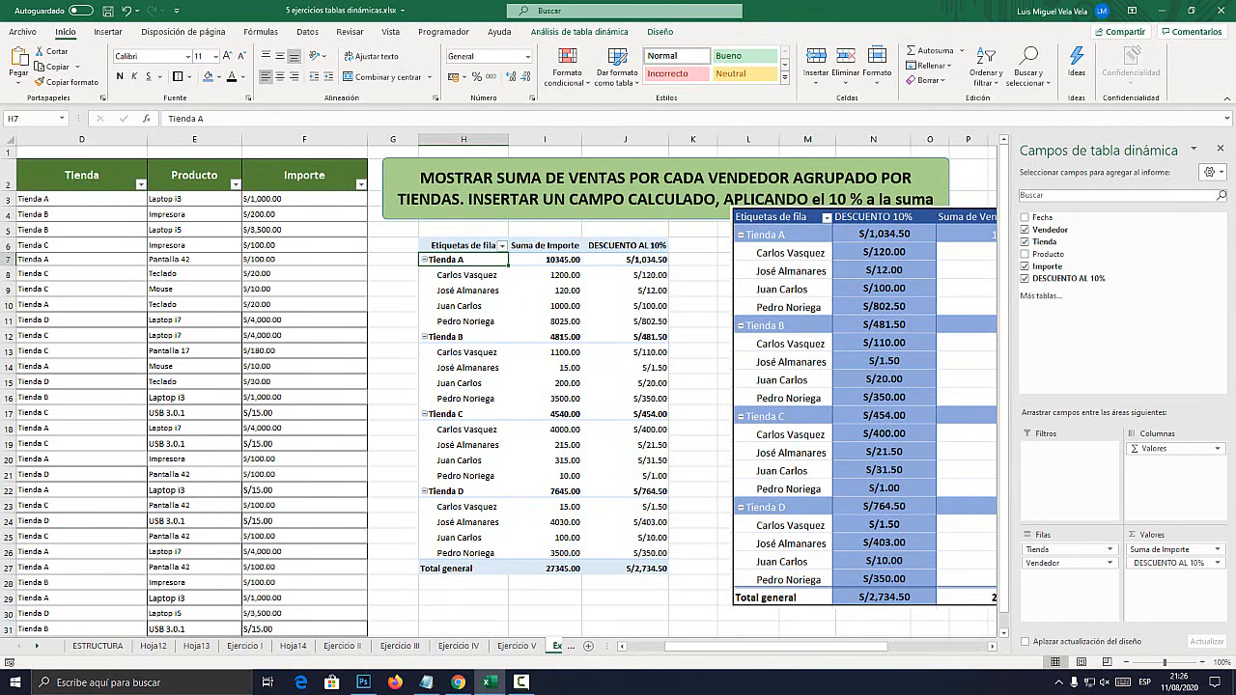
pyautogui.click(633, 259)
pyautogui.press('Down')
pyautogui.press('Down')
pyautogui.press('Down')
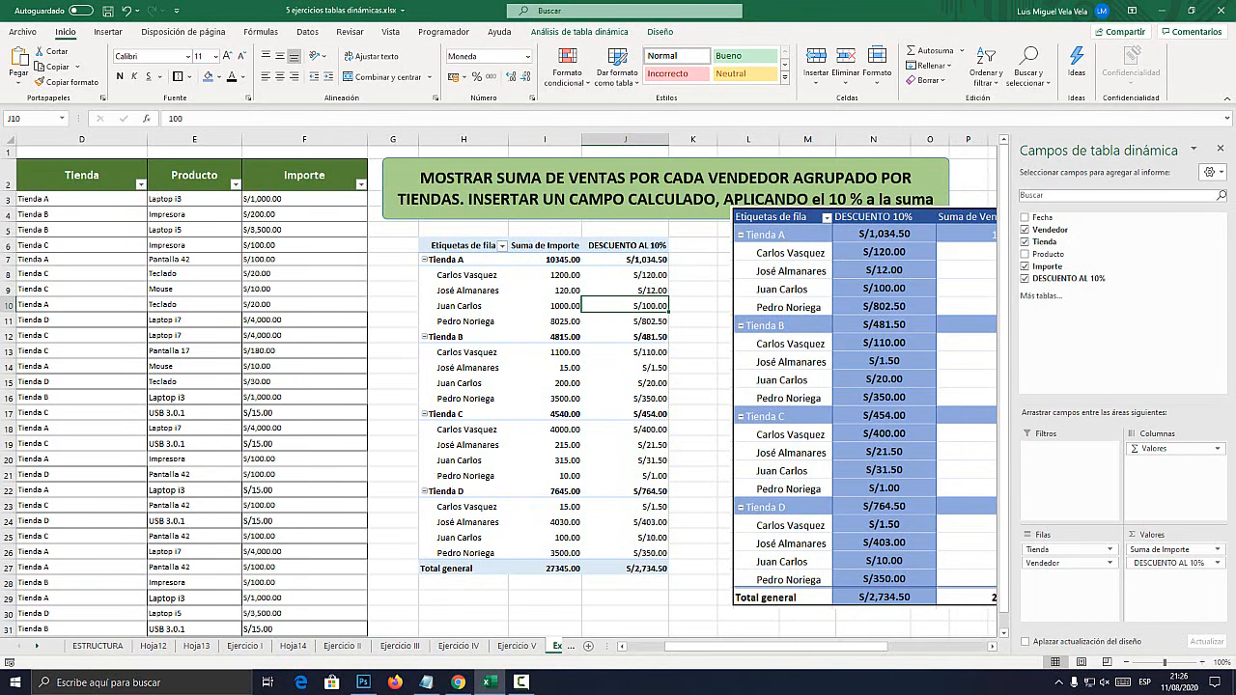
# Fill the pivot table's discount values in J7:J26 with light green
pyautogui.press('Up')
pyautogui.press('Up')
pyautogui.press('Up')
pyautogui.hotkey('shift', 'Down')
pyautogui.hotkey('shift', 'Down')
pyautogui.hotkey('shift', 'Down')
pyautogui.hotkey('shift', 'Down')
pyautogui.hotkey('shift', 'Down')
pyautogui.hotkey('shift', 'Down')
pyautogui.hotkey('shift', 'Down')
pyautogui.hotkey('shift', 'Down')
pyautogui.hotkey('shift', 'Down')
pyautogui.hotkey('shift', 'Down')
pyautogui.hotkey('shift', 'Down')
pyautogui.hotkey('shift', 'Down')
pyautogui.hotkey('shift', 'Down')
pyautogui.hotkey('shift', 'Down')
pyautogui.hotkey('shift', 'Down')
pyautogui.hotkey('shift', 'Down')
pyautogui.hotkey('shift', 'Down')
pyautogui.hotkey('shift', 'Down')
pyautogui.hotkey('shift', 'Down')
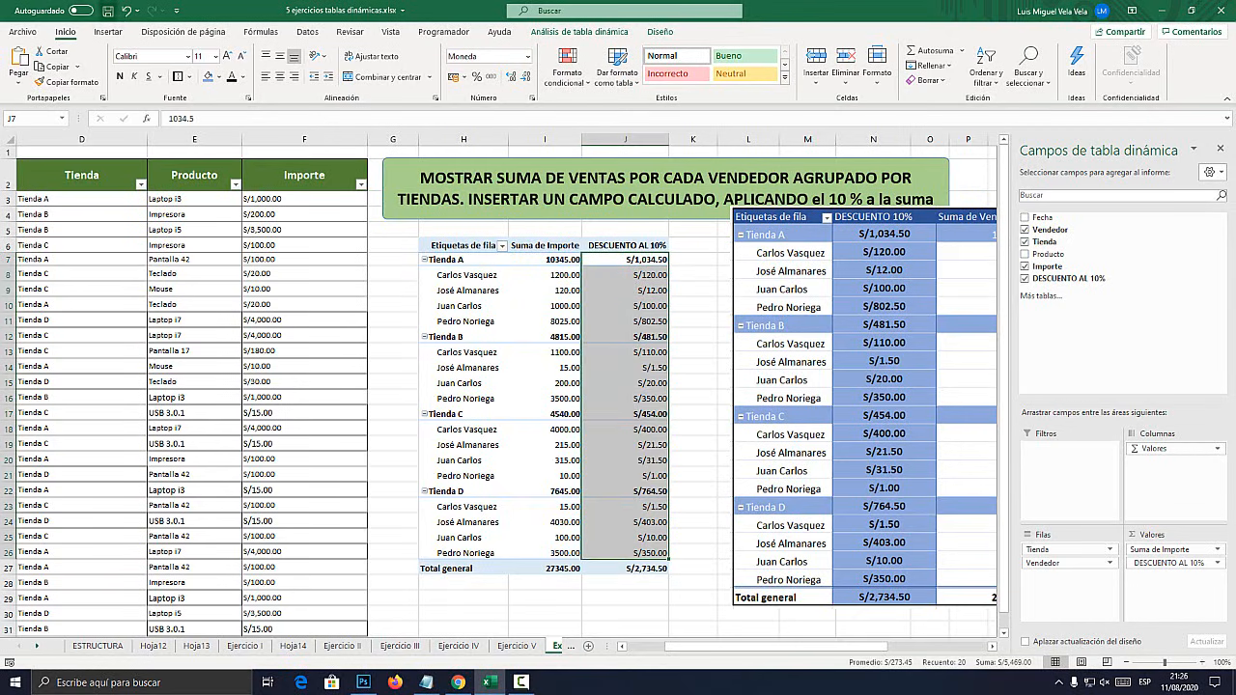
pyautogui.click(219, 76)
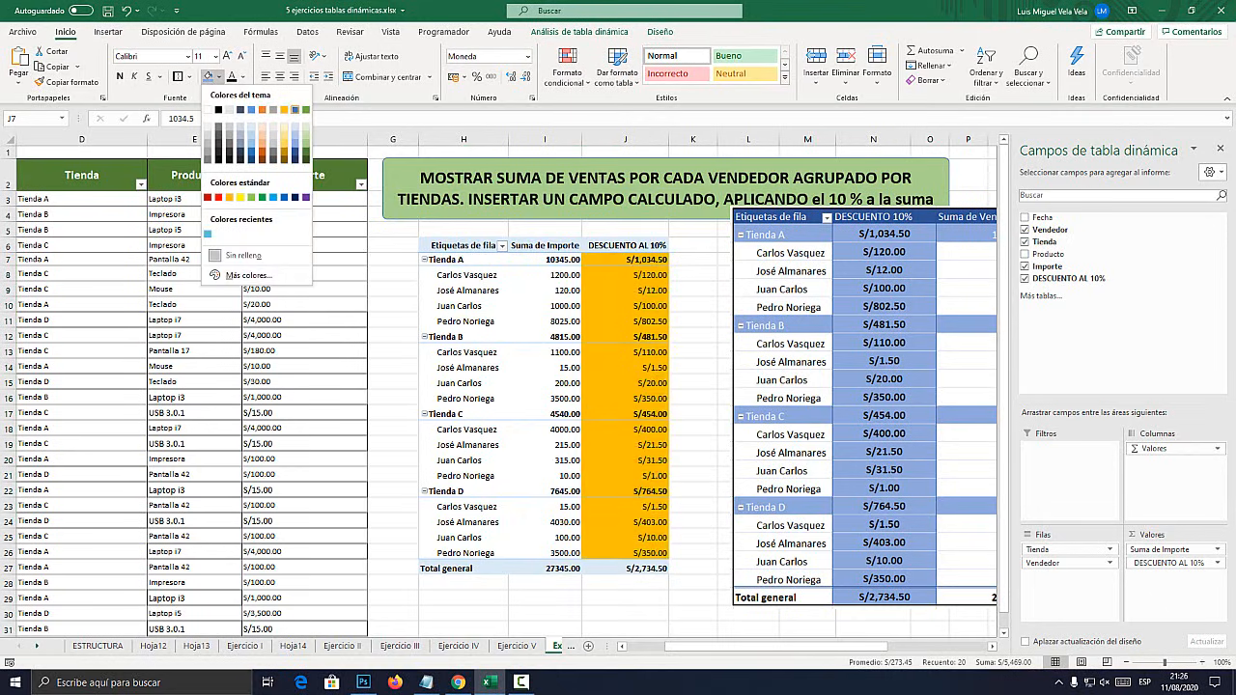
pyautogui.click(307, 126)
pyautogui.click(625, 230)
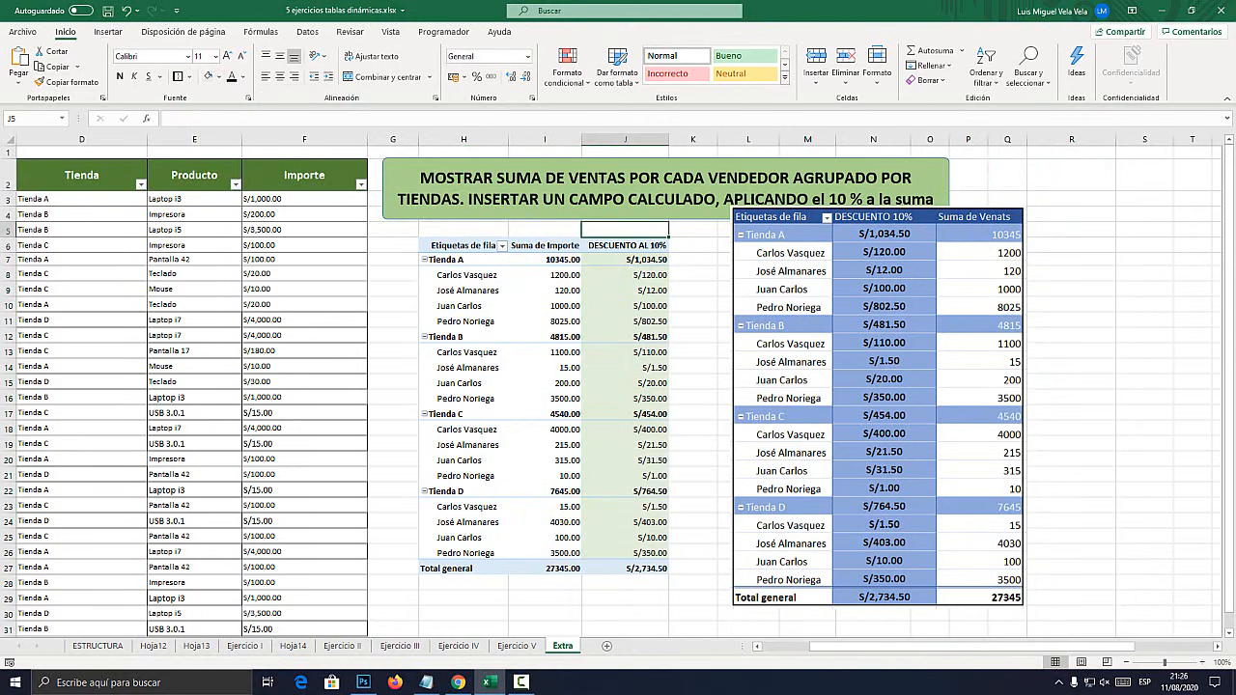
# Move the instruction banner clear of column G, enter the heading DESCUENTO AL 10% in G2 and widen the column to fit
pyautogui.moveTo(608, 188); pyautogui.dragTo(710, 187)
pyautogui.click(464, 245)
pyautogui.click(393, 176)
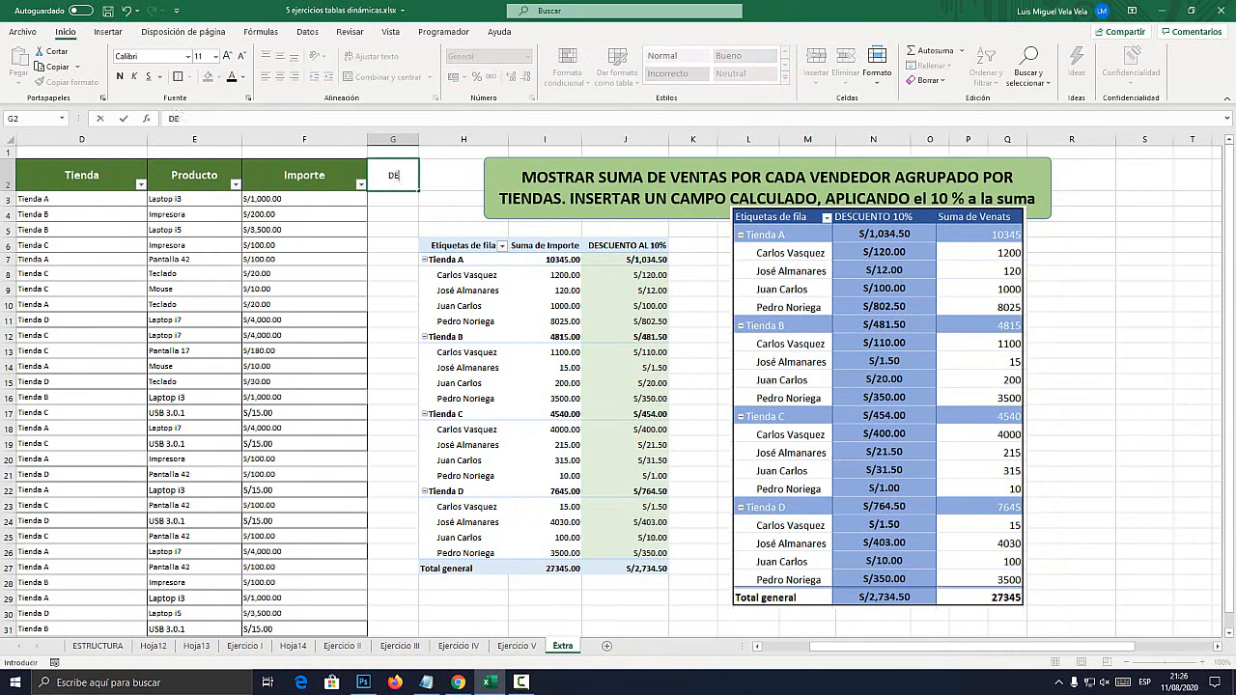
pyautogui.write('DESCUENTO AL 10')
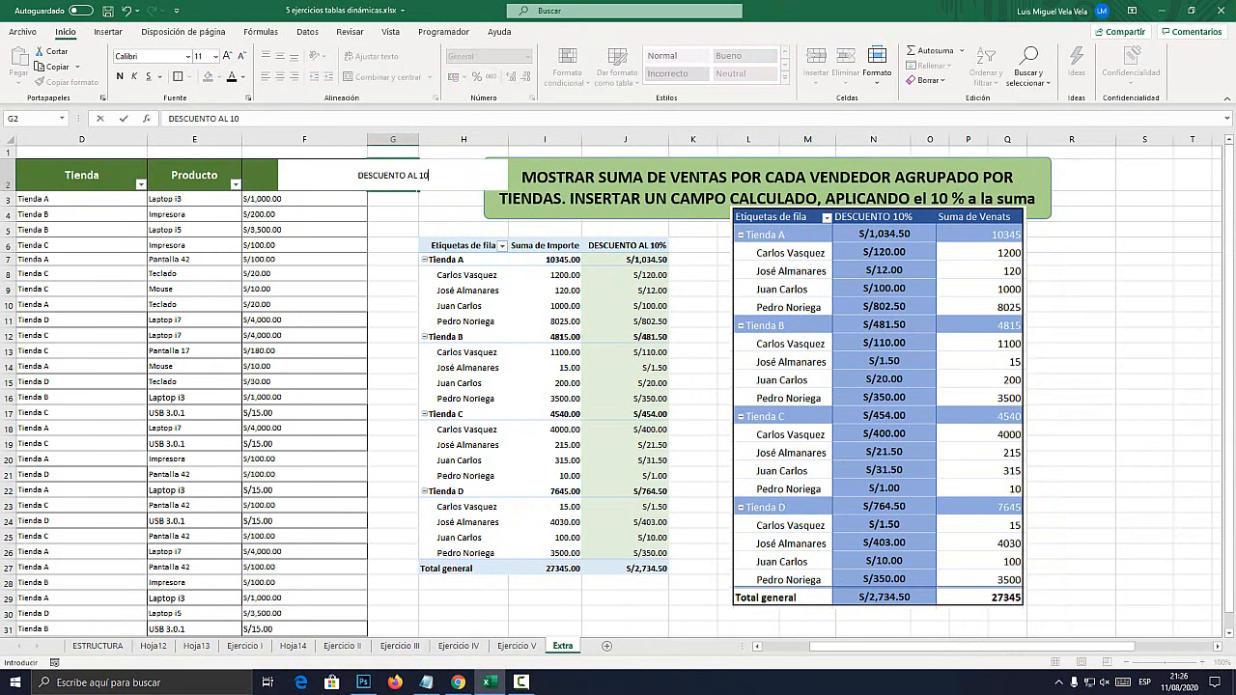
pyautogui.write('%')
pyautogui.press('Return')
pyautogui.moveTo(418, 139); pyautogui.dragTo(532, 139)
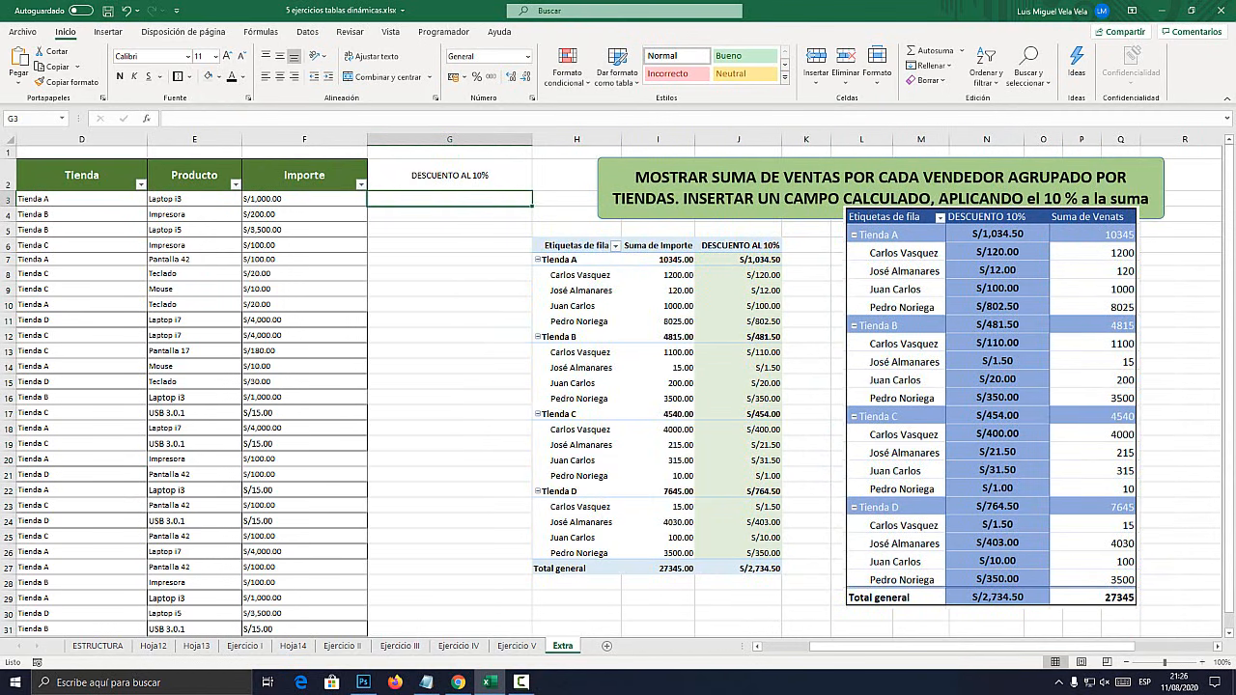
# Calculate the discount in G3 with =F3*10% and fill the formula down to the last source data row
pyautogui.write('=')
pyautogui.press('Left')
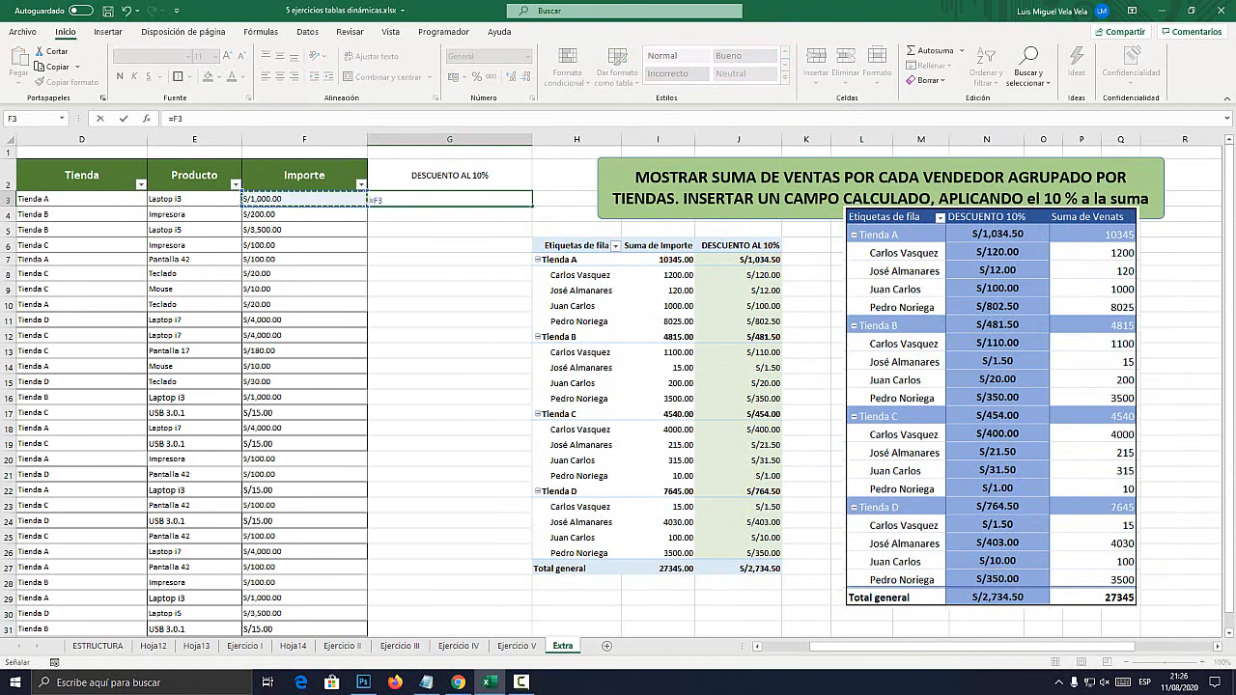
pyautogui.write('-')
pyautogui.press('BackSpace')
pyautogui.write('*10')
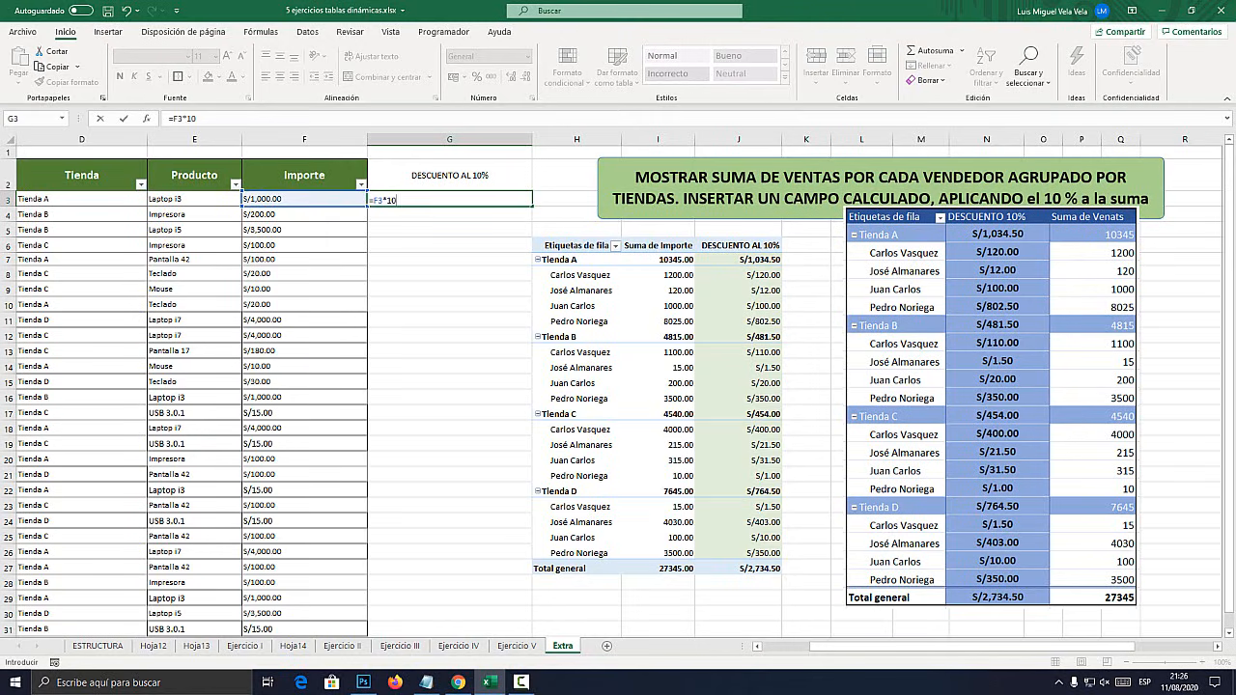
pyautogui.write('%')
pyautogui.press('Return')
pyautogui.press('Up')
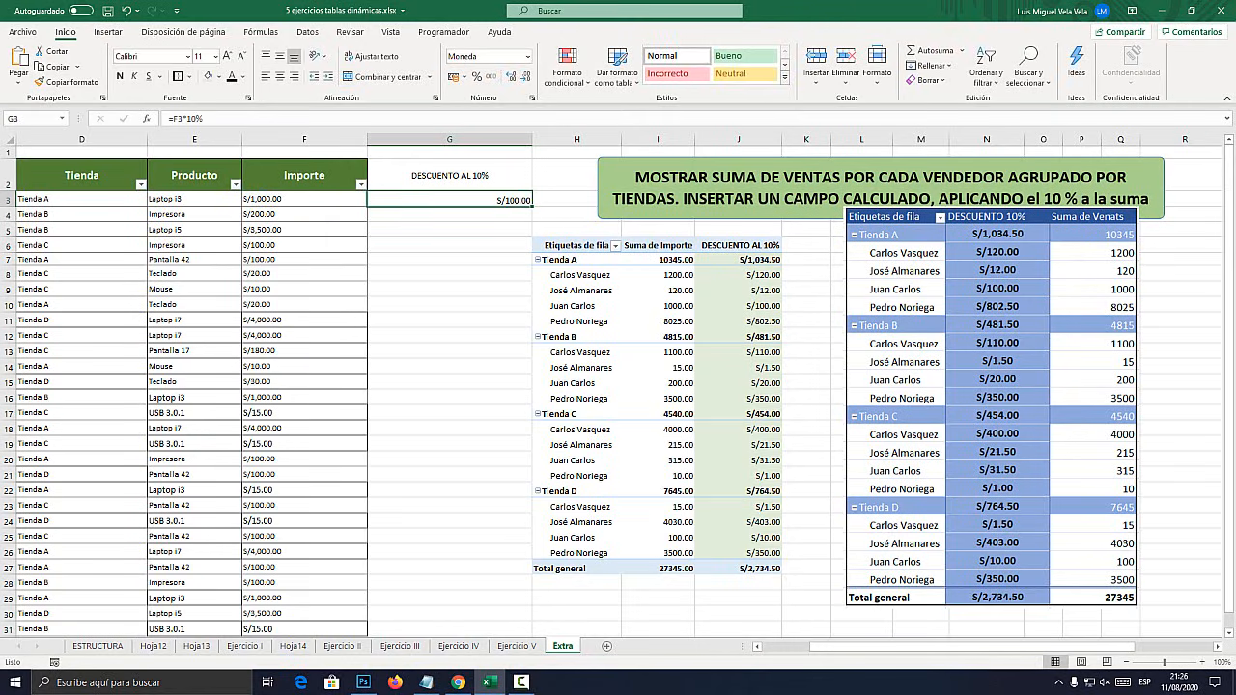
pyautogui.doubleClick(532, 207)
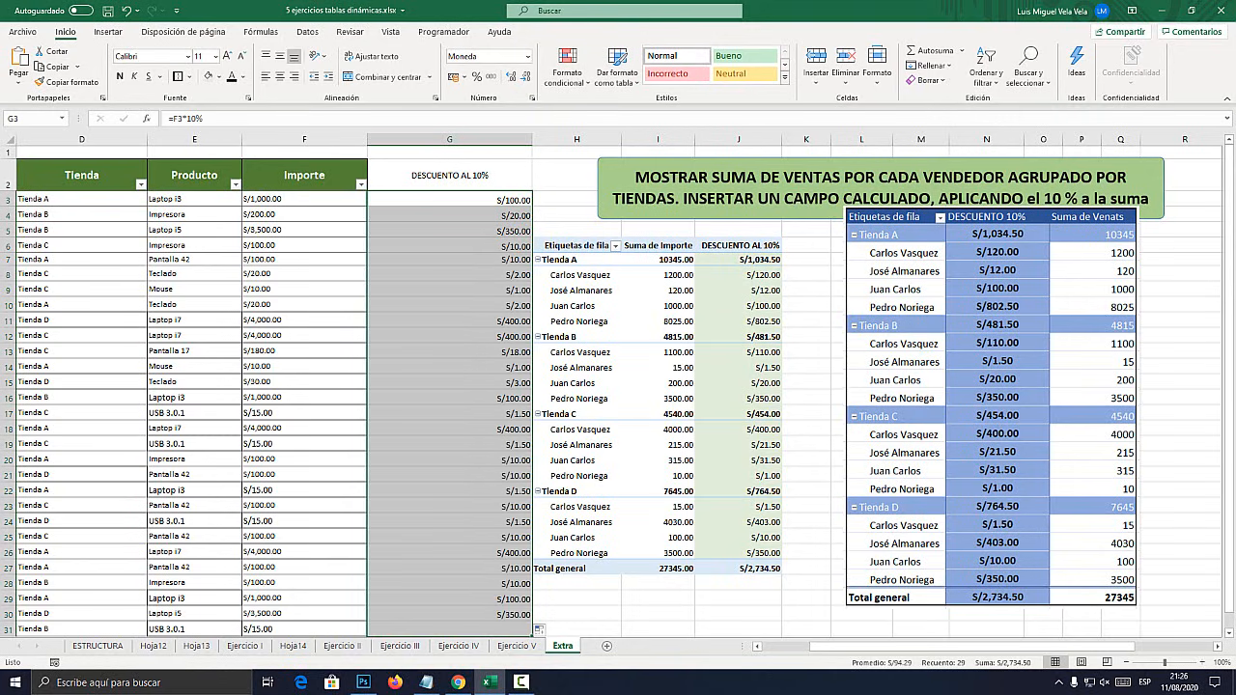
# Move the sample image over the pivot table's values and examine the discount column G2:G31 beside the source table
pyautogui.moveTo(965, 387); pyautogui.dragTo(780, 419)
pyautogui.moveTo(450, 200); pyautogui.dragTo(450, 587)
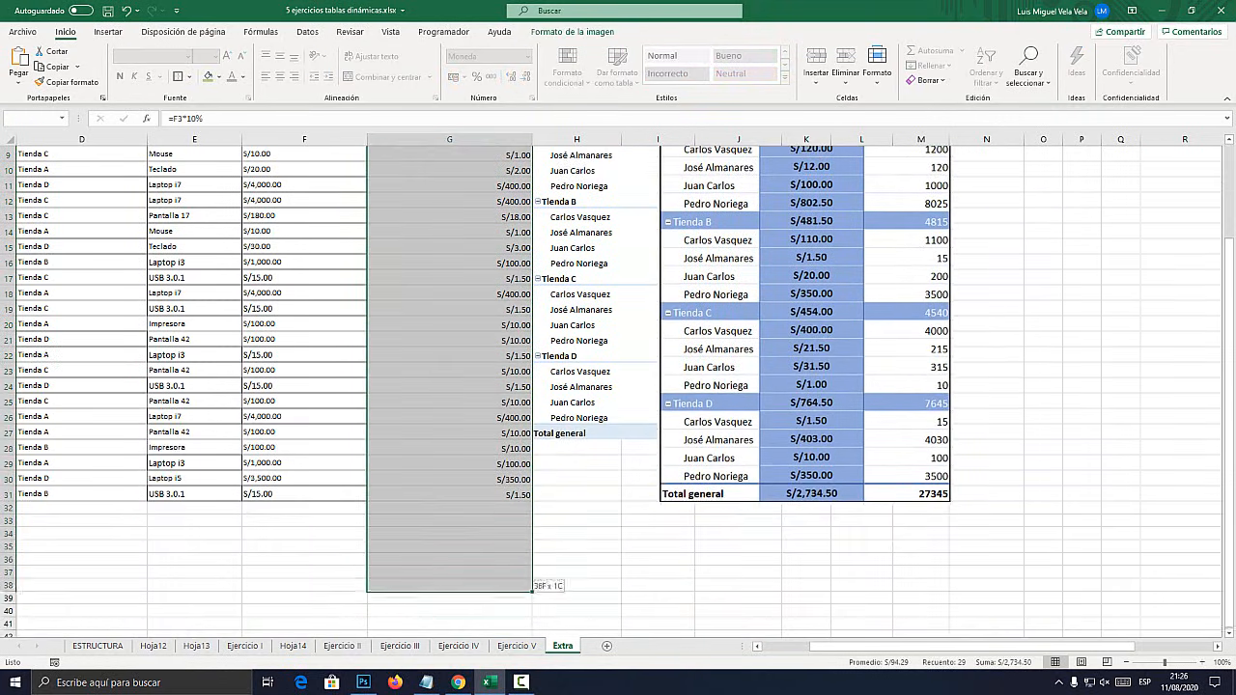
pyautogui.moveTo(527, 584); pyautogui.dragTo(526, 500)
pyautogui.scroll(3, 527, 500)
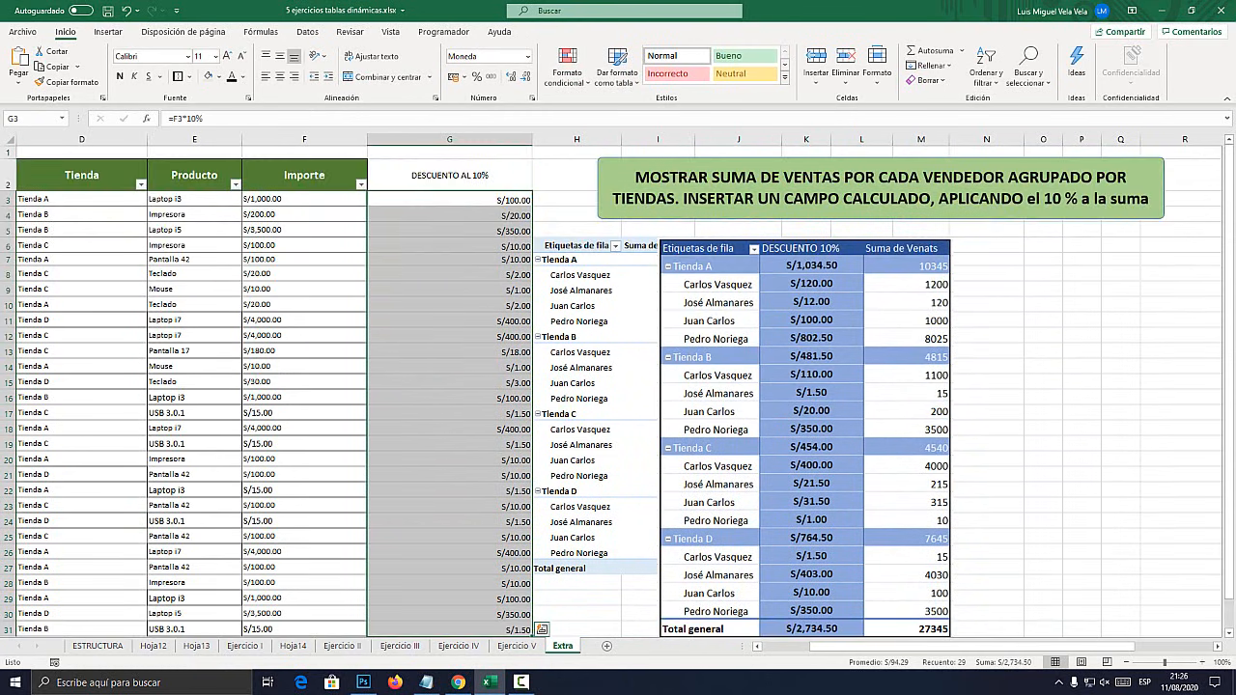
pyautogui.click(304, 199)
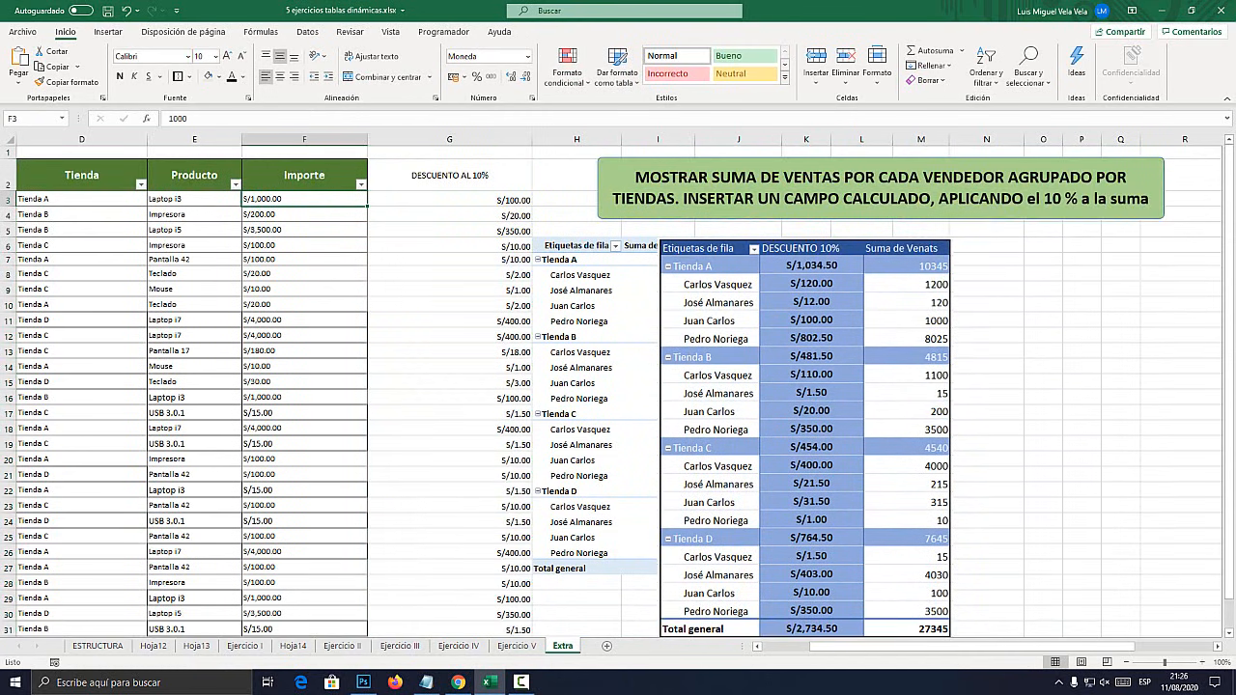
pyautogui.moveTo(880, 647); pyautogui.dragTo(834, 647)
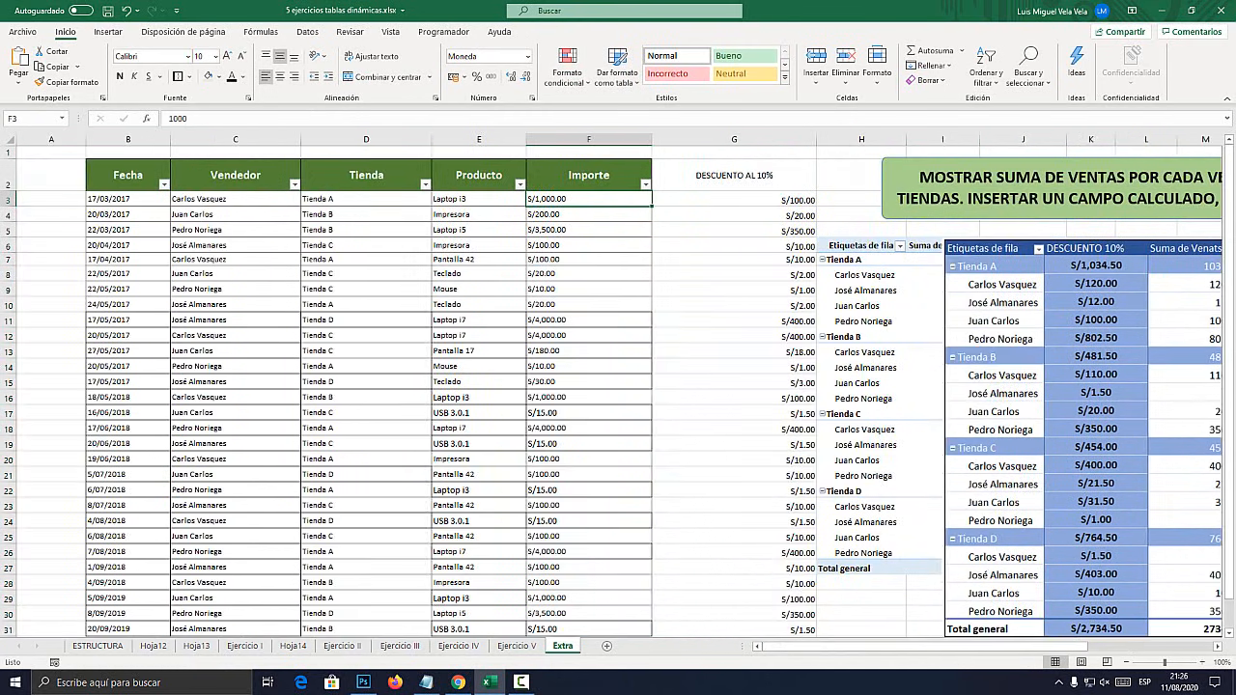
pyautogui.moveTo(734, 175); pyautogui.dragTo(734, 584)
pyautogui.scroll(1, 618, 391)
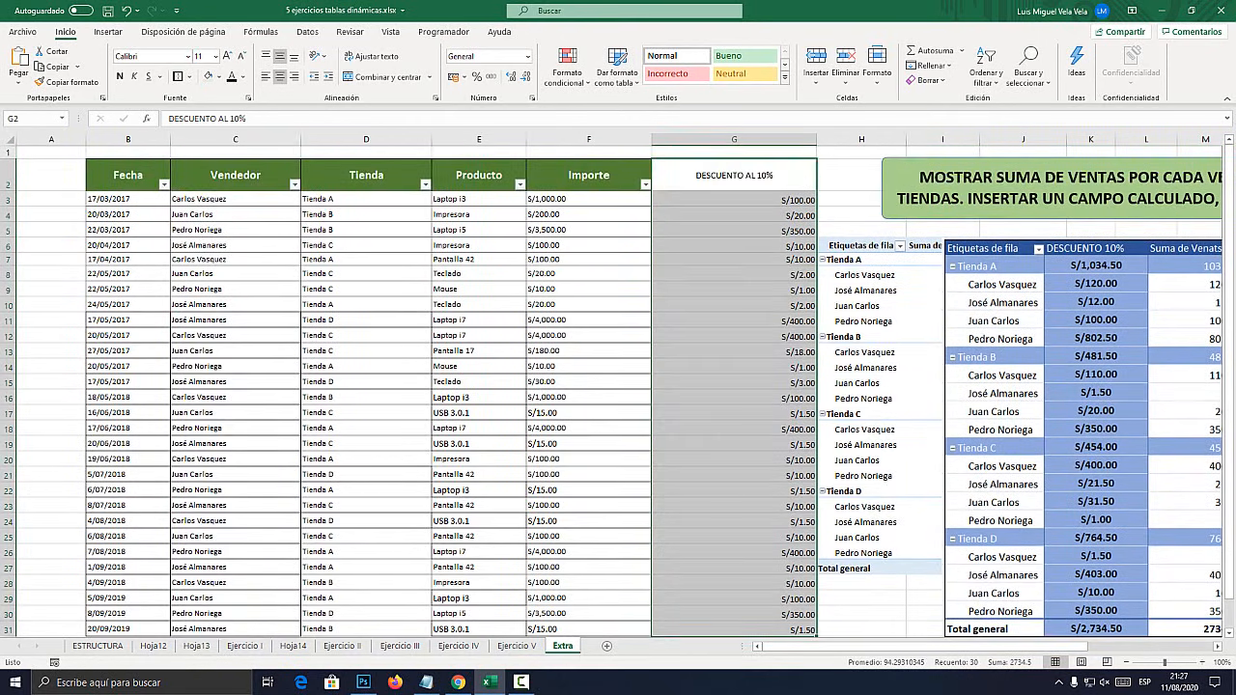
# Narrow column G to just fit its discount heading
pyautogui.moveTo(817, 139); pyautogui.dragTo(753, 139)
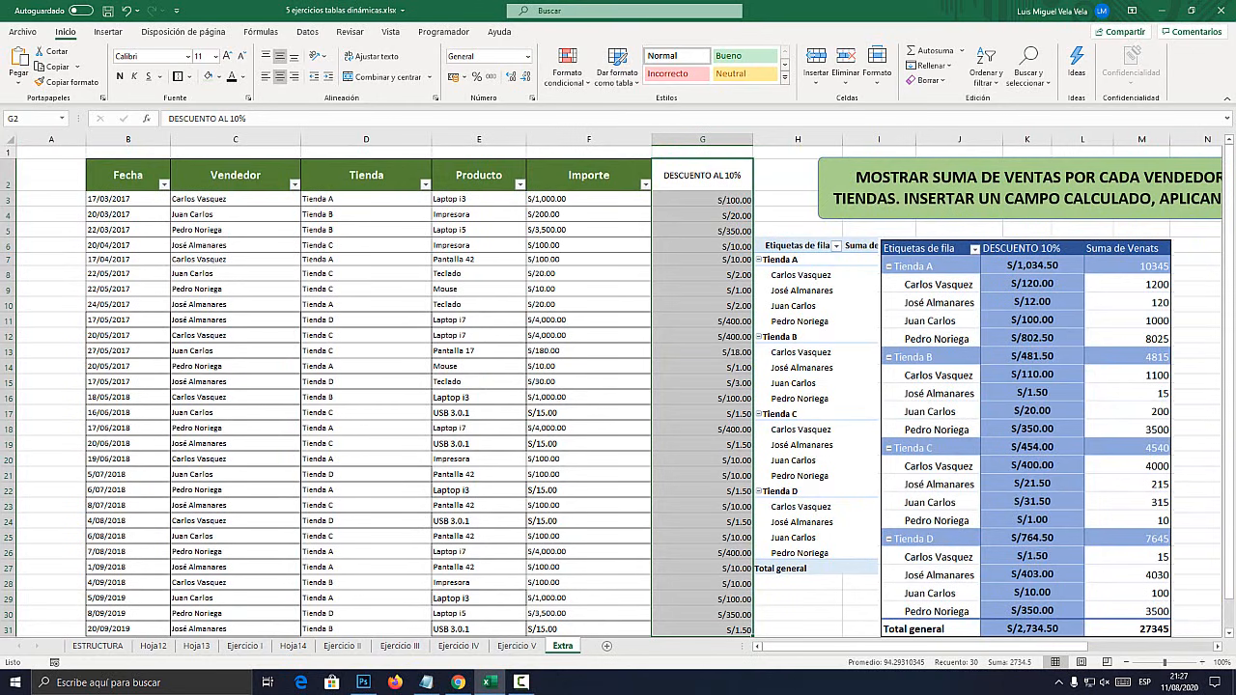
pyautogui.click(702, 230)
pyautogui.moveTo(859, 646); pyautogui.dragTo(890, 646)
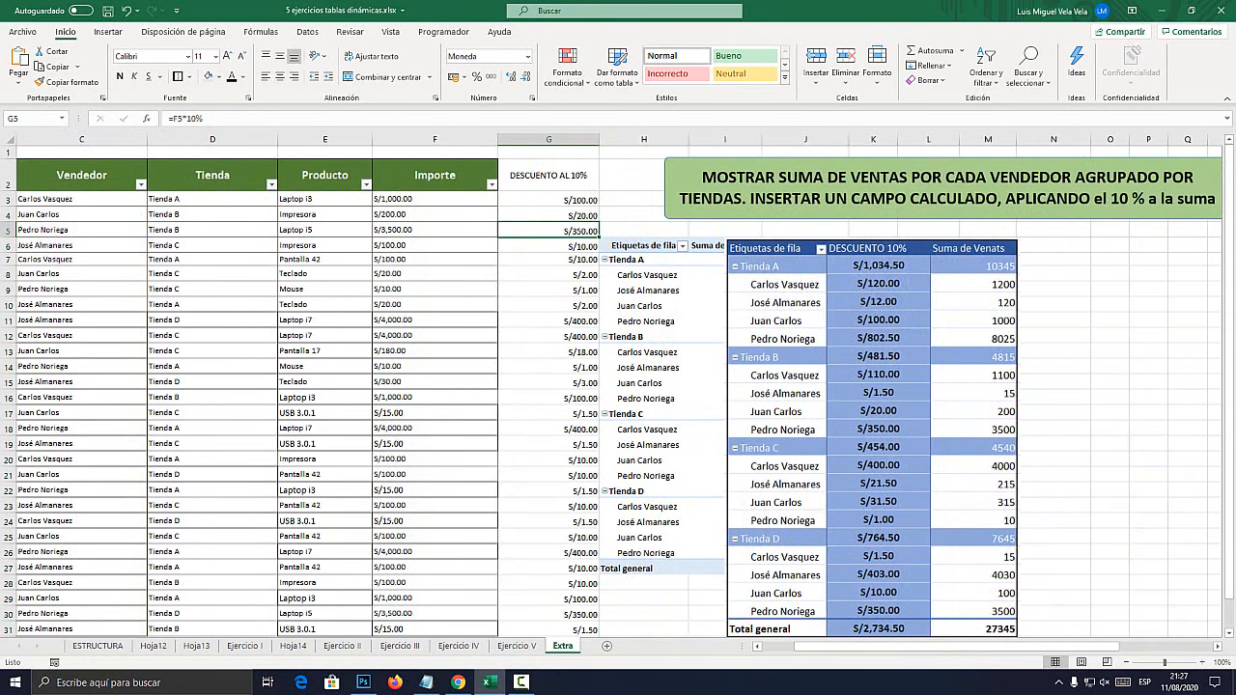
# Move the sample image clear of the pivot table's values and delete the helper discount column G
pyautogui.moveTo(869, 424); pyautogui.dragTo(1086, 374)
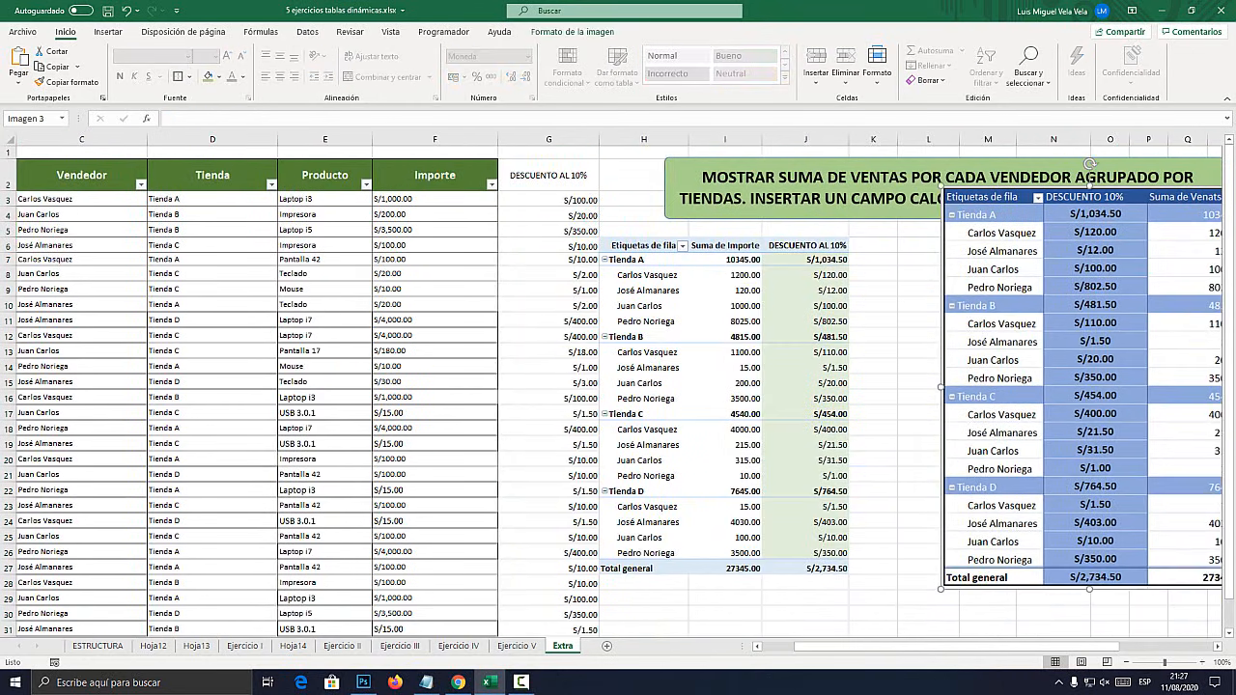
pyautogui.click(546, 139)
pyautogui.rightClick(547, 139)
pyautogui.click(580, 246)
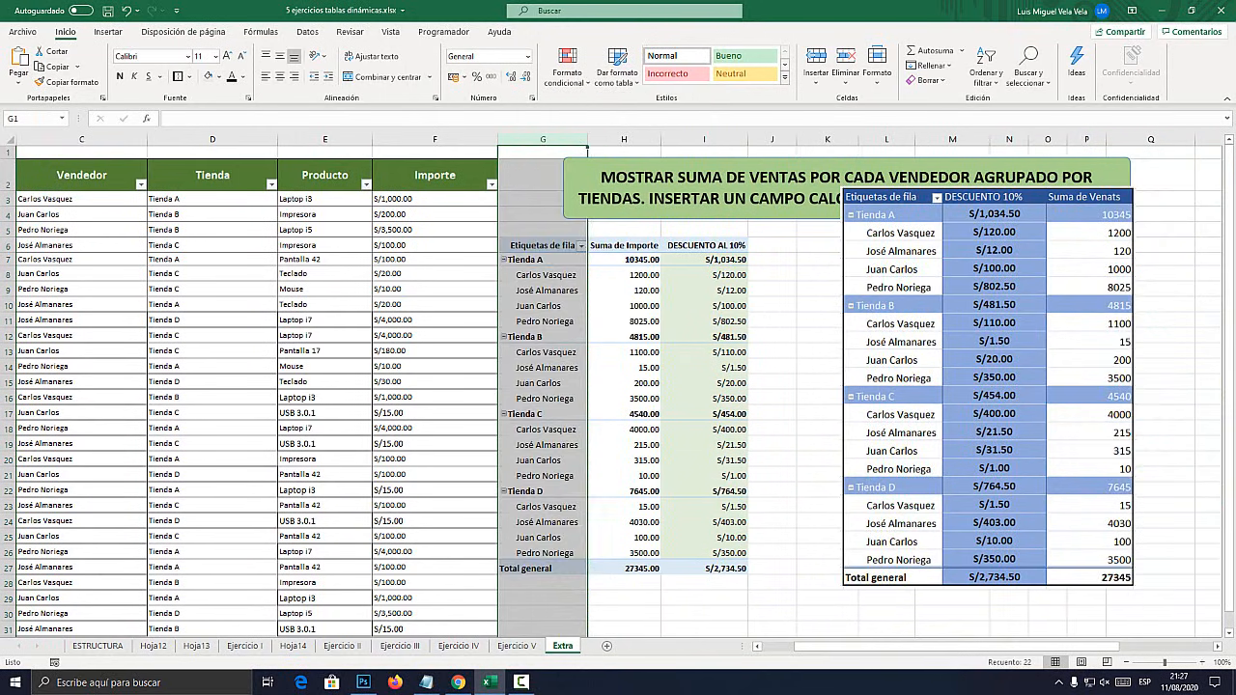
pyautogui.doubleClick(819, 396)
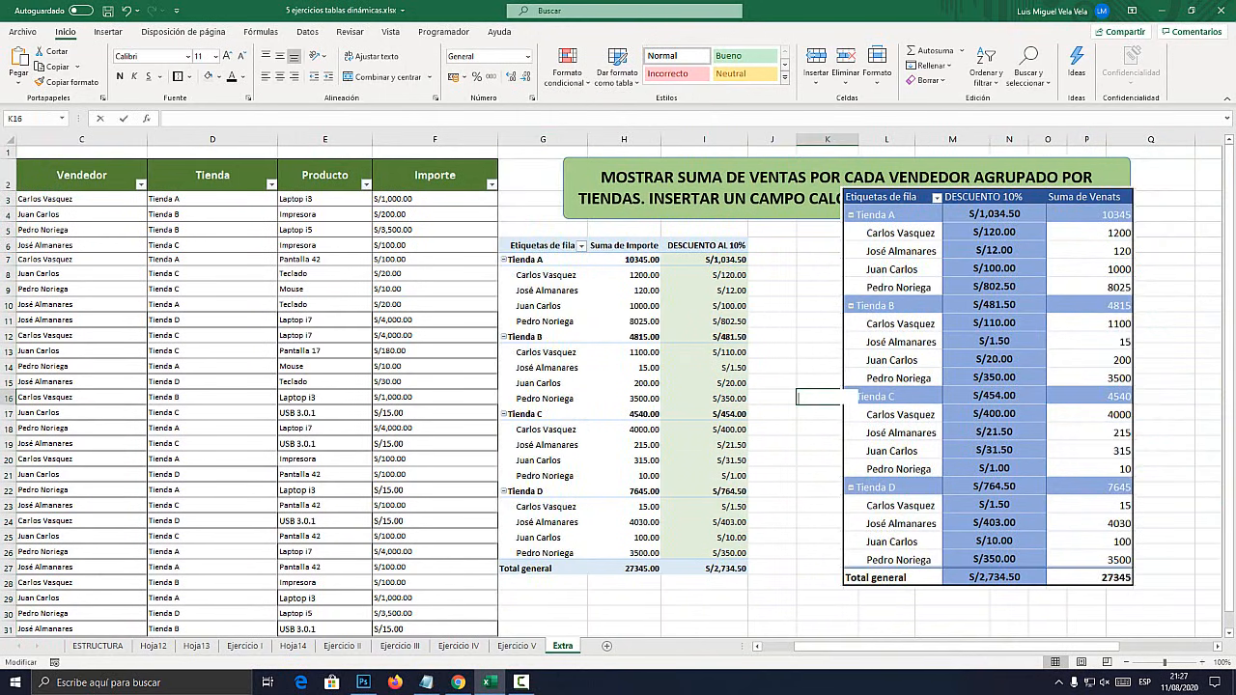
pyautogui.click(624, 139)
pyautogui.click(435, 139)
pyautogui.click(326, 139)
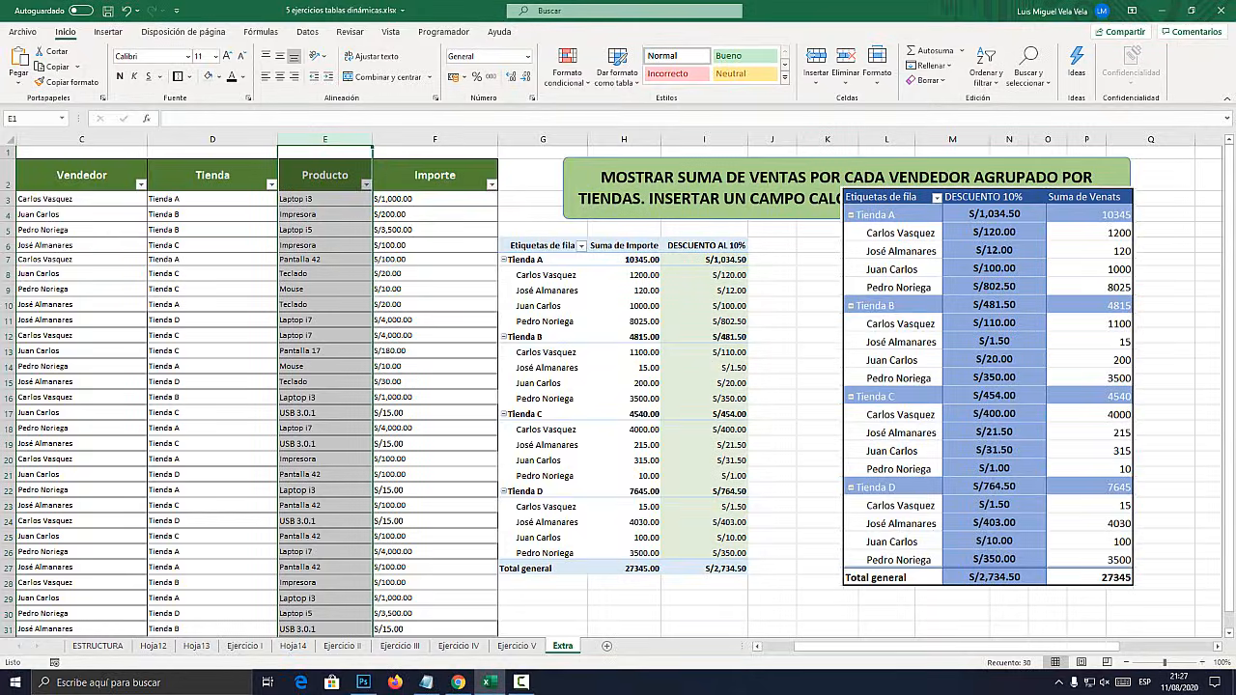
pyautogui.click(520, 682)
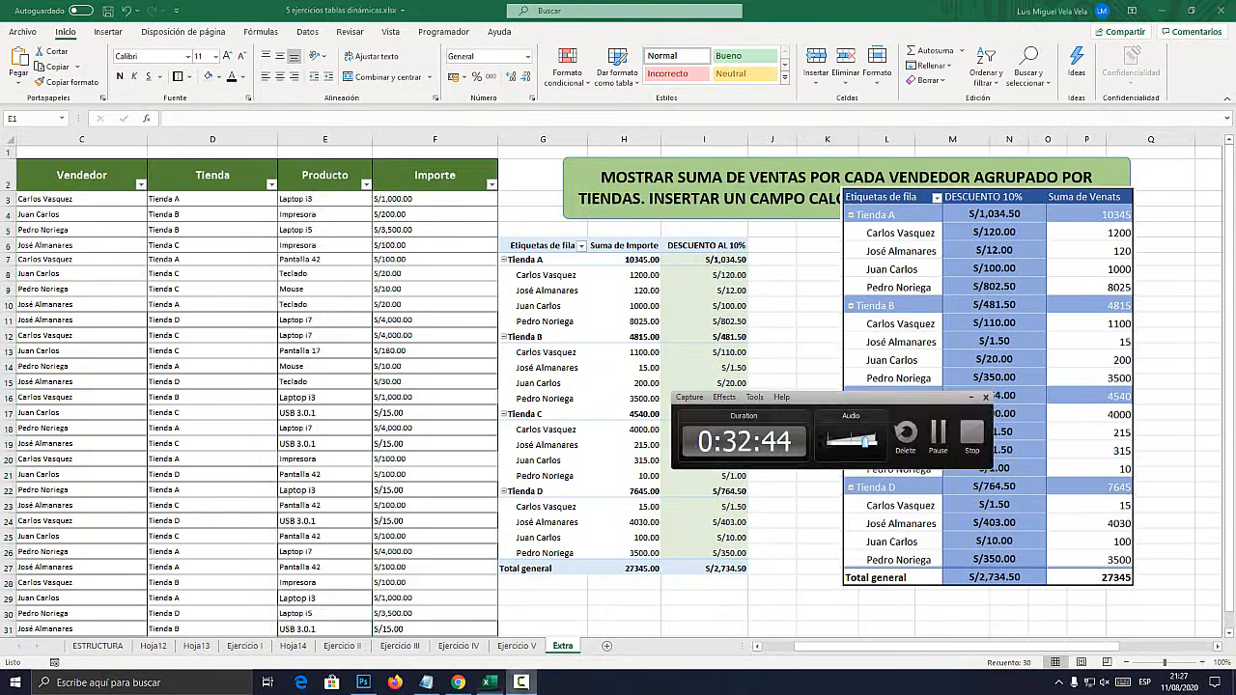